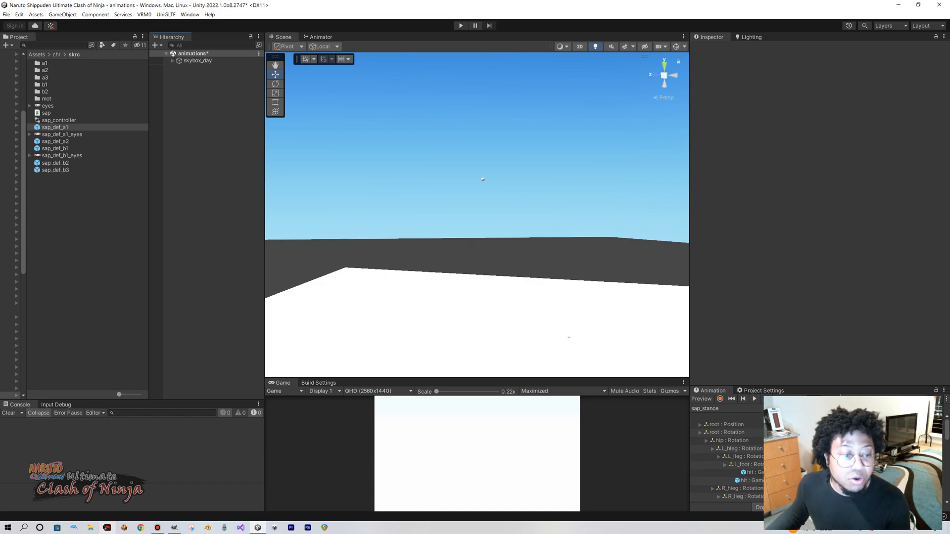
Switch to File Explorer and open the RV2EDA folder inside the Dolphin Emulator ScreenShots folder.
{"action": "left_click", "coordinate": [95, 528]}
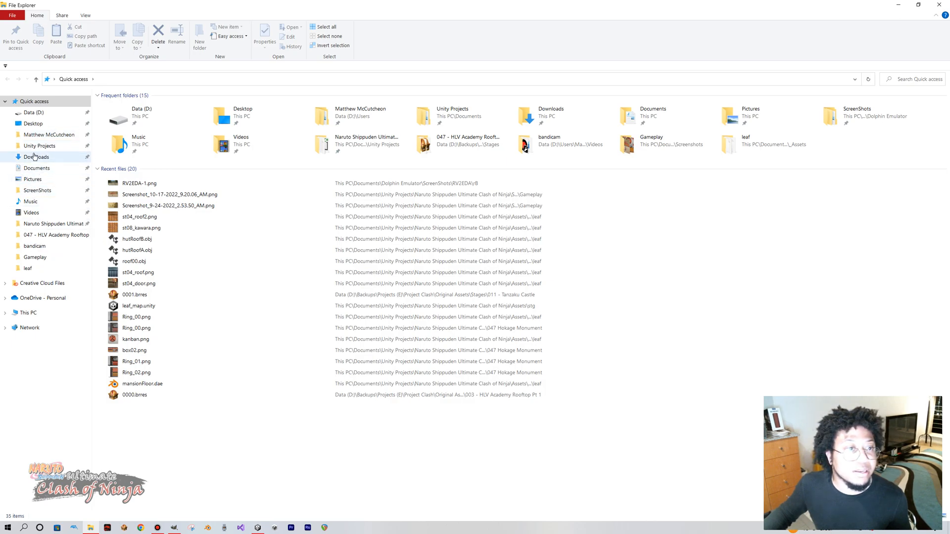
{"action": "left_click", "coordinate": [37, 190]}
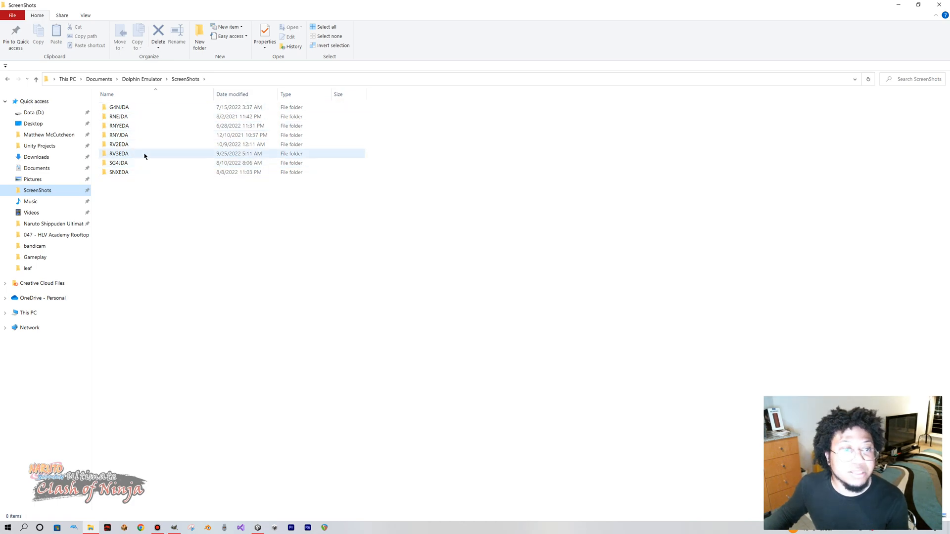
{"action": "mouse_move", "coordinate": [145, 156]}
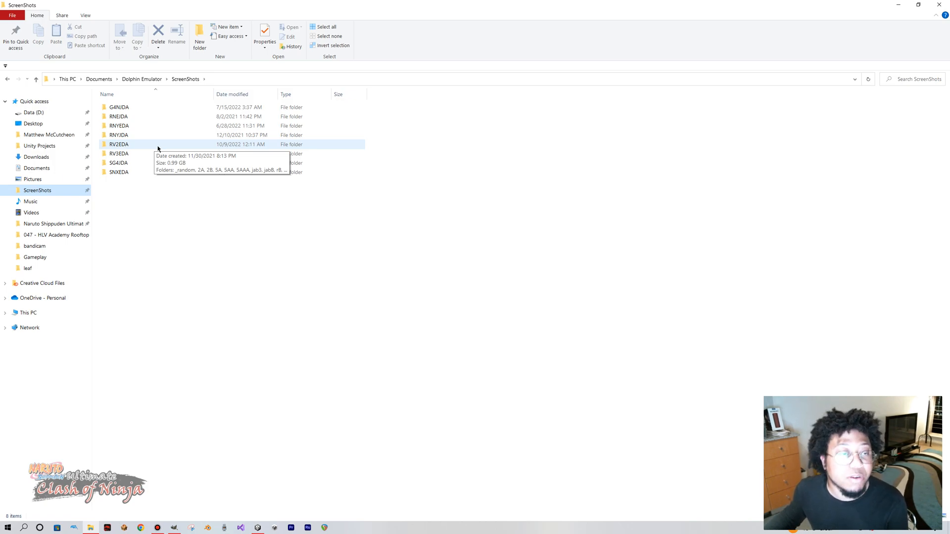
{"action": "double_click", "coordinate": [158, 148]}
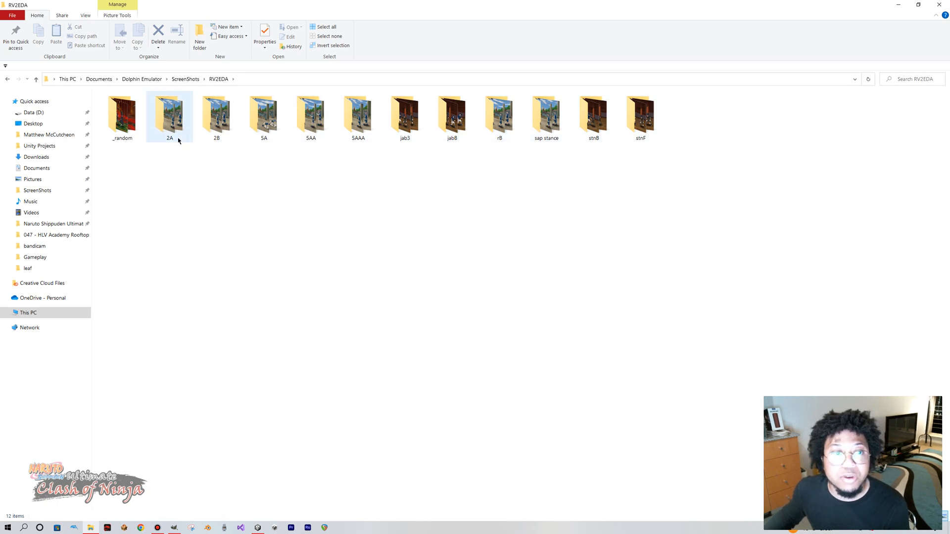
Look over the reference move folders in RV2EDA, from sap stance to 2A, and open the rB frame sequence.
{"action": "left_click", "coordinate": [548, 115]}
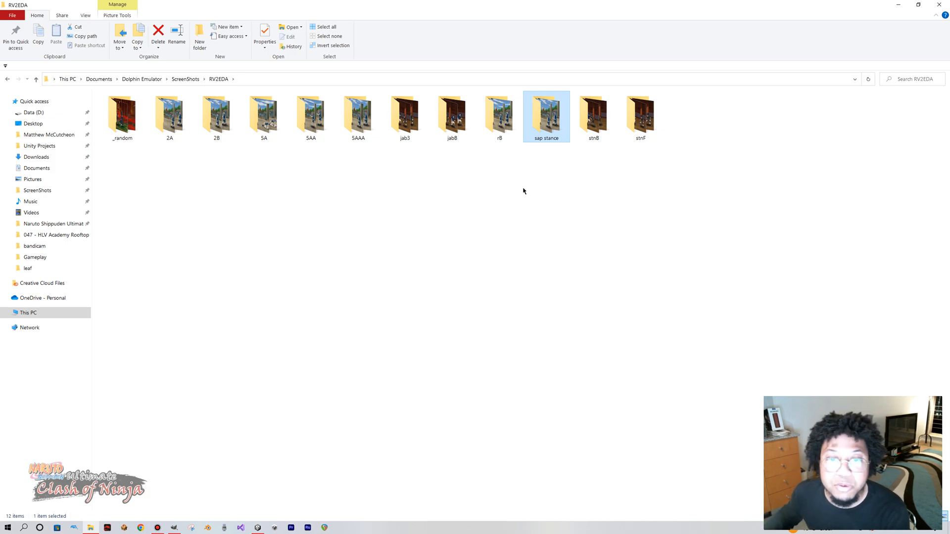
{"action": "left_click", "coordinate": [499, 116]}
{"action": "left_click", "coordinate": [343, 132]}
{"action": "left_click", "coordinate": [320, 128]}
{"action": "left_click", "coordinate": [262, 130]}
{"action": "left_click", "coordinate": [218, 130]}
{"action": "left_click", "coordinate": [173, 130]}
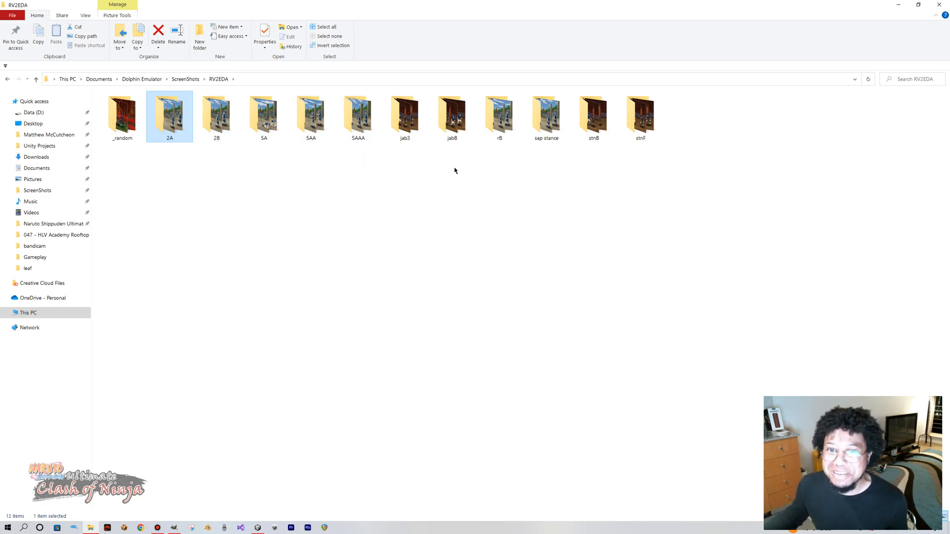
{"action": "left_click", "coordinate": [505, 134]}
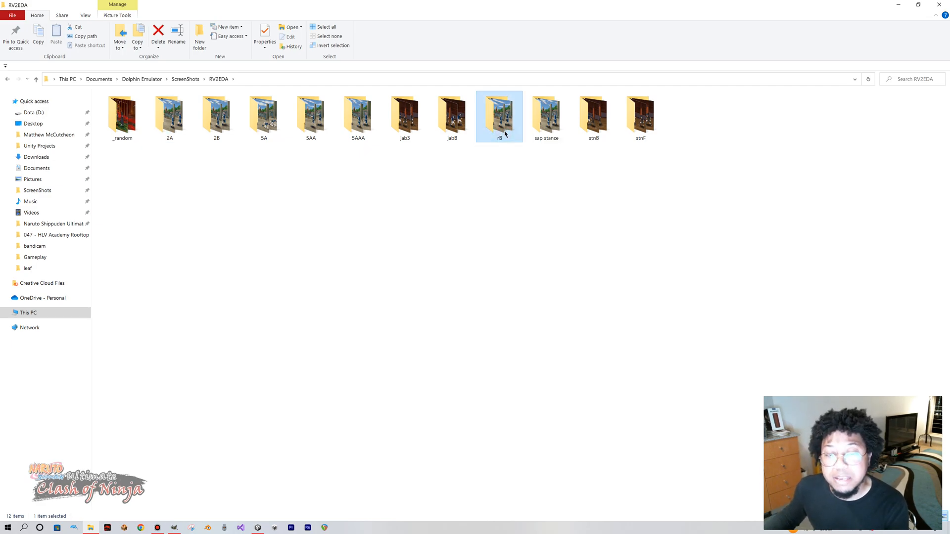
{"action": "double_click", "coordinate": [503, 131]}
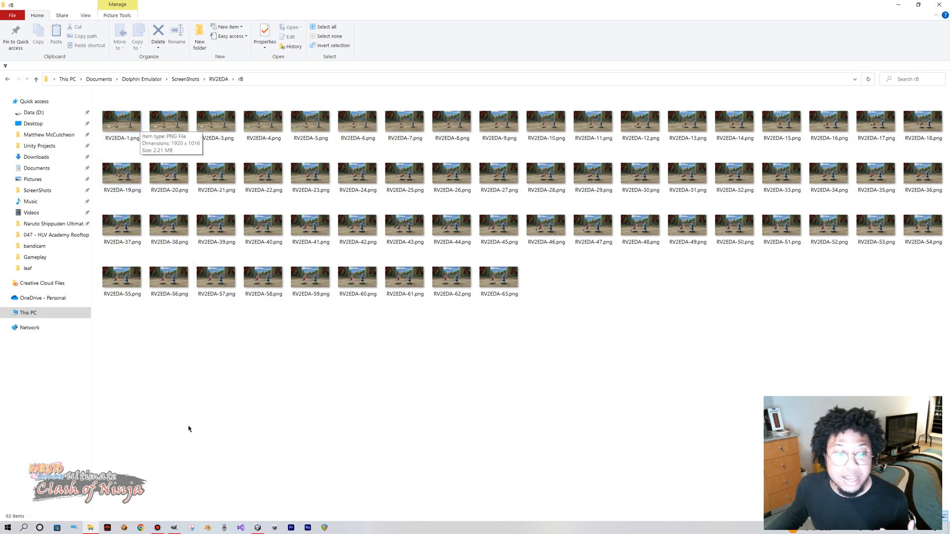
Switch back to Unity, give the Animation panel more height and add the sap_def_a1 prefab to the animations scene.
{"action": "left_click", "coordinate": [257, 528]}
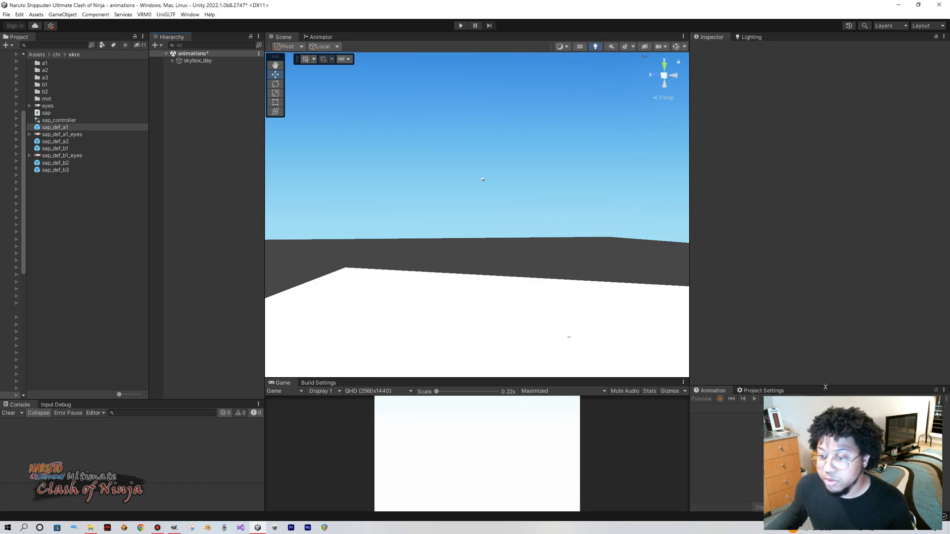
{"action": "left_click_drag", "start_coordinate": [825, 387], "coordinate": [824, 237]}
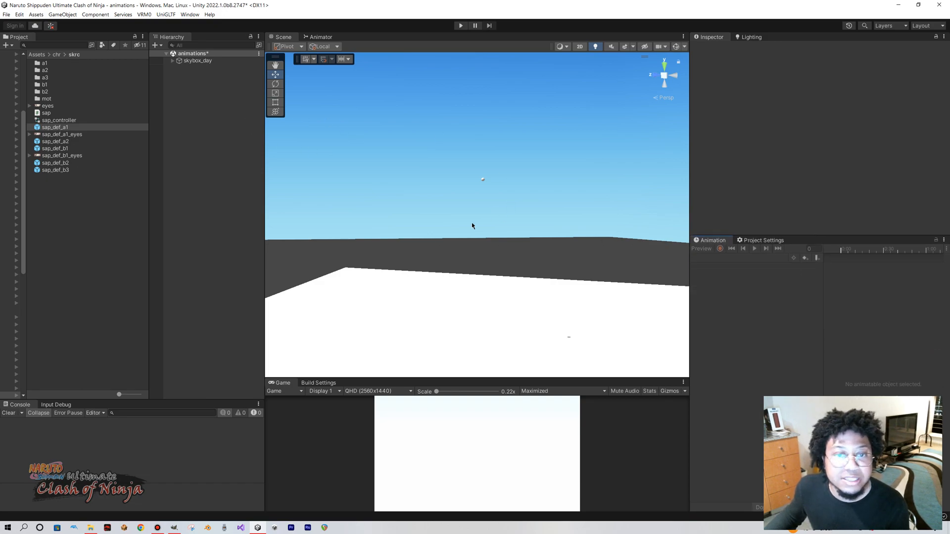
{"action": "left_click_drag", "start_coordinate": [52, 129], "coordinate": [205, 70]}
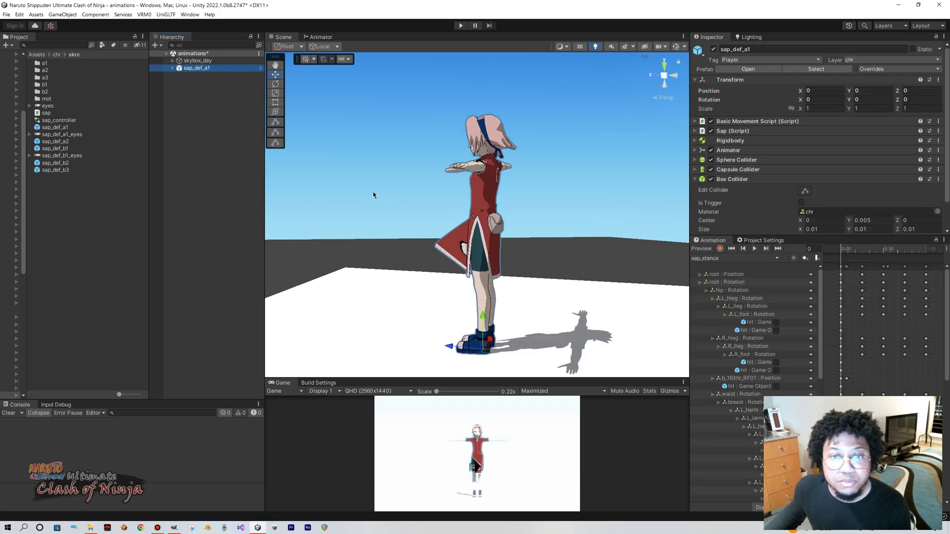
Frame the character in the scene view, enlarge the Animation panel further and play the sap_stance clip.
{"action": "scroll", "coordinate": [399, 174], "scroll_direction": "up", "scroll_amount": 5}
{"action": "middle_click_drag", "start_coordinate": [399, 174], "coordinate": [423, 227]}
{"action": "mouse_move", "coordinate": [424, 227]}
{"action": "left_mouse_down", "text": "alt"}
{"action": "mouse_move", "coordinate": [623, 210]}
{"action": "mouse_move", "coordinate": [440, 227]}
{"action": "left_mouse_up", "text": "alt"}
{"action": "scroll", "coordinate": [365, 217], "scroll_direction": "up", "scroll_amount": 5}
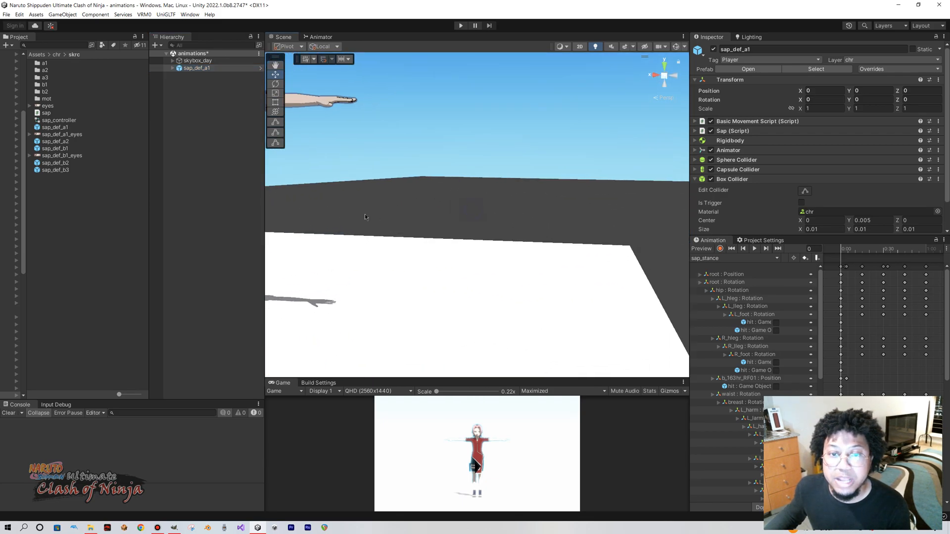
{"action": "key", "text": "f"}
{"action": "left_click_drag", "start_coordinate": [788, 236], "coordinate": [786, 134]}
{"action": "left_click", "coordinate": [753, 146]}
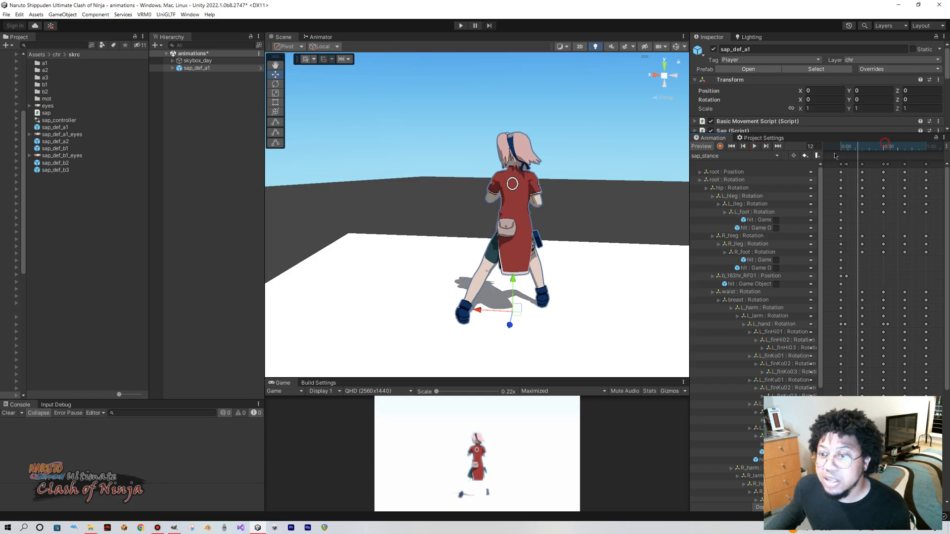
Scrub the sap_stance clip back to frame 0 and examine the stance pose from the character's front.
{"action": "left_click_drag", "start_coordinate": [843, 155], "coordinate": [862, 165]}
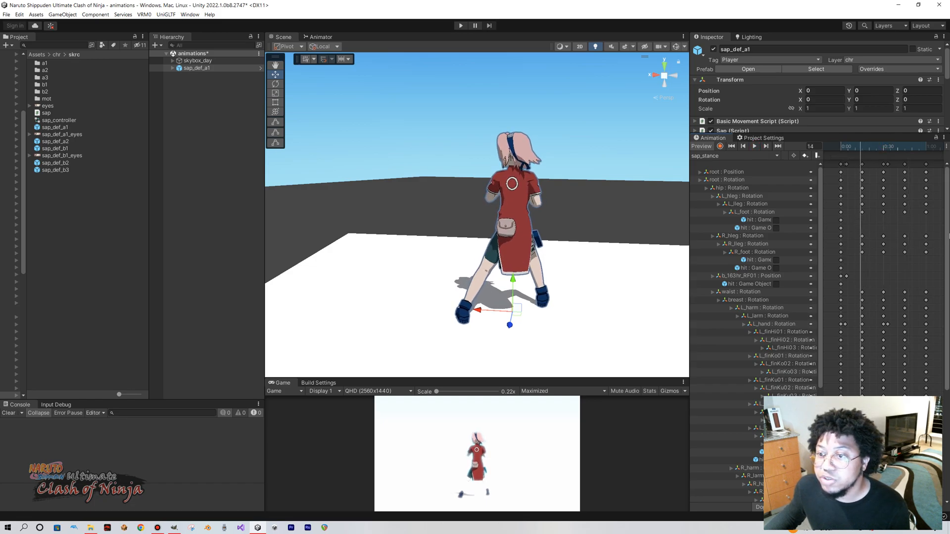
{"action": "left_click_drag", "start_coordinate": [863, 151], "coordinate": [841, 148]}
{"action": "middle_click_drag", "start_coordinate": [569, 238], "coordinate": [449, 237]}
{"action": "right_click_drag", "start_coordinate": [450, 238], "coordinate": [534, 225]}
{"action": "middle_click_drag", "start_coordinate": [534, 225], "coordinate": [417, 234]}
{"action": "right_click_drag", "start_coordinate": [416, 235], "coordinate": [645, 265]}
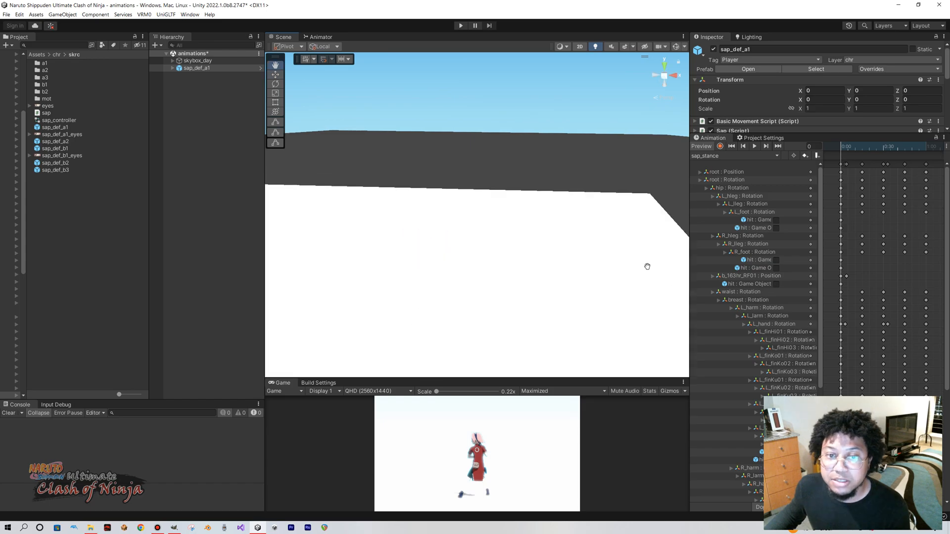
{"action": "scroll", "coordinate": [645, 265], "scroll_direction": "down", "scroll_amount": 6}
{"action": "middle_click_drag", "start_coordinate": [386, 224], "coordinate": [450, 217]}
{"action": "scroll", "coordinate": [555, 233], "scroll_direction": "up", "scroll_amount": 2}
{"action": "right_click_drag", "start_coordinate": [450, 217], "coordinate": [534, 205]}
{"action": "scroll", "coordinate": [443, 209], "scroll_direction": "up", "scroll_amount": 1}
{"action": "middle_click_drag", "start_coordinate": [443, 209], "coordinate": [462, 199]}
{"action": "right_click_drag", "start_coordinate": [461, 198], "coordinate": [384, 199]}
{"action": "left_click_drag", "start_coordinate": [851, 149], "coordinate": [834, 171]}
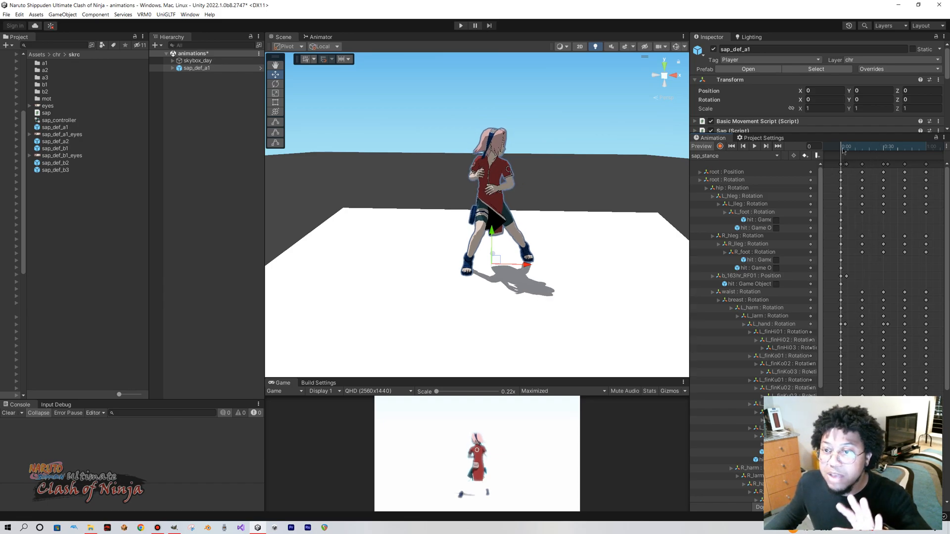
Examine the keyed bone properties of sap_stance, scrub through its keyframes and play the clip.
{"action": "scroll", "coordinate": [772, 188], "scroll_direction": "down", "scroll_amount": 4}
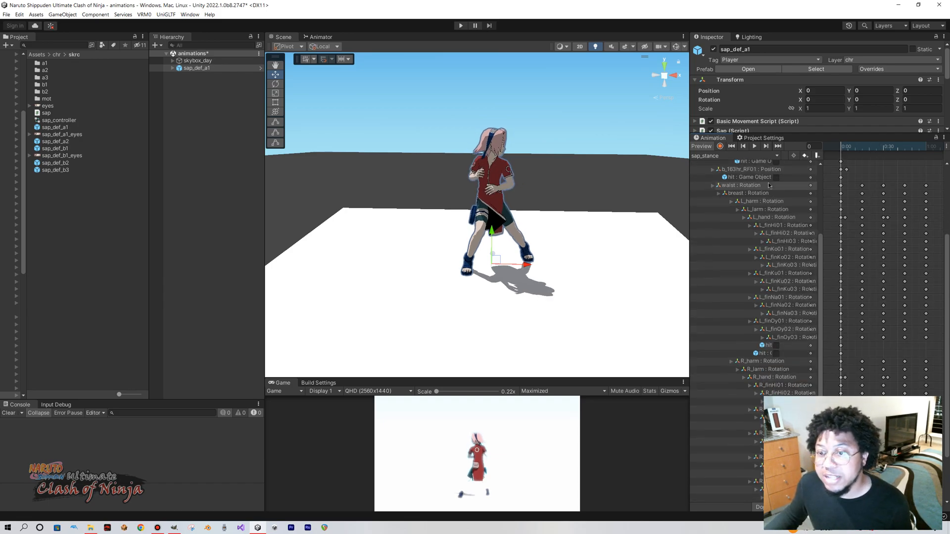
{"action": "scroll", "coordinate": [758, 243], "scroll_direction": "down", "scroll_amount": 3}
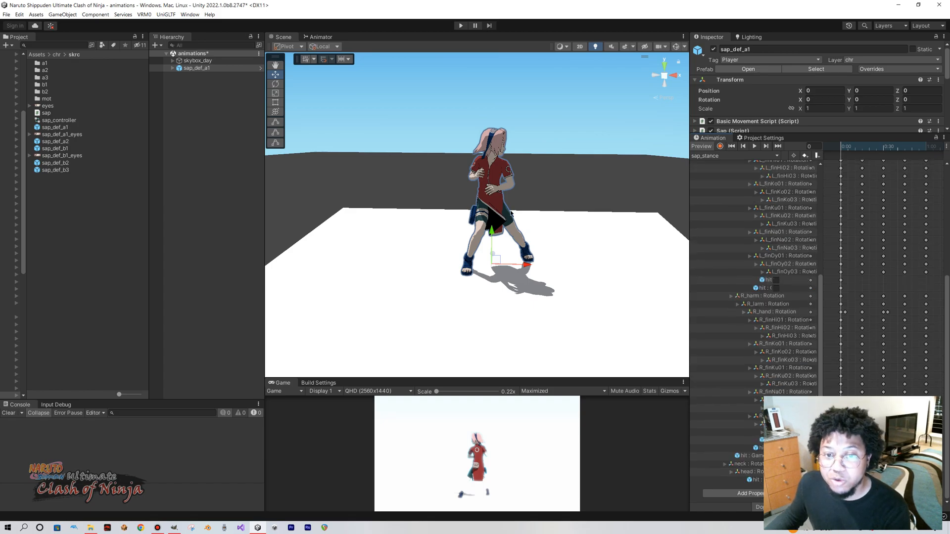
{"action": "scroll", "coordinate": [772, 197], "scroll_direction": "up", "scroll_amount": 7}
{"action": "left_click_drag", "start_coordinate": [846, 148], "coordinate": [862, 148]}
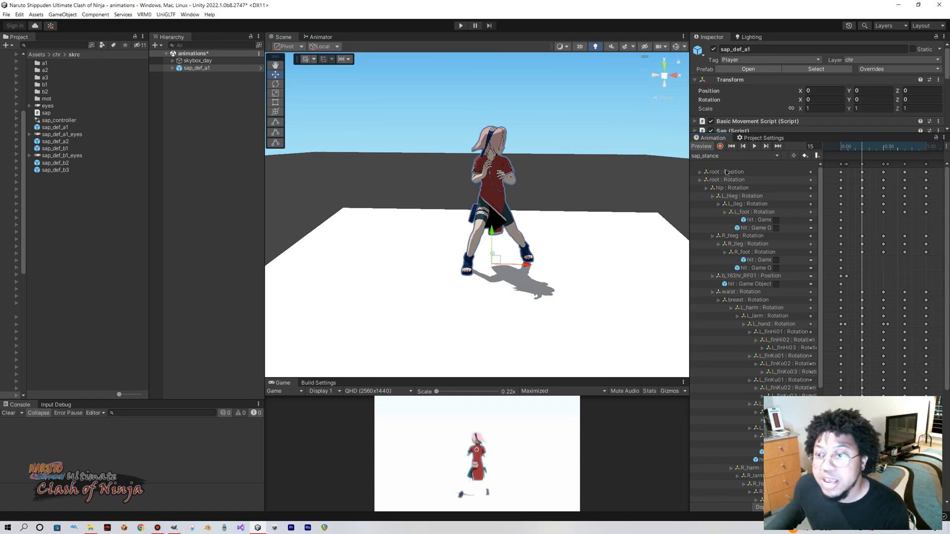
{"action": "left_click_drag", "start_coordinate": [852, 147], "coordinate": [928, 148]}
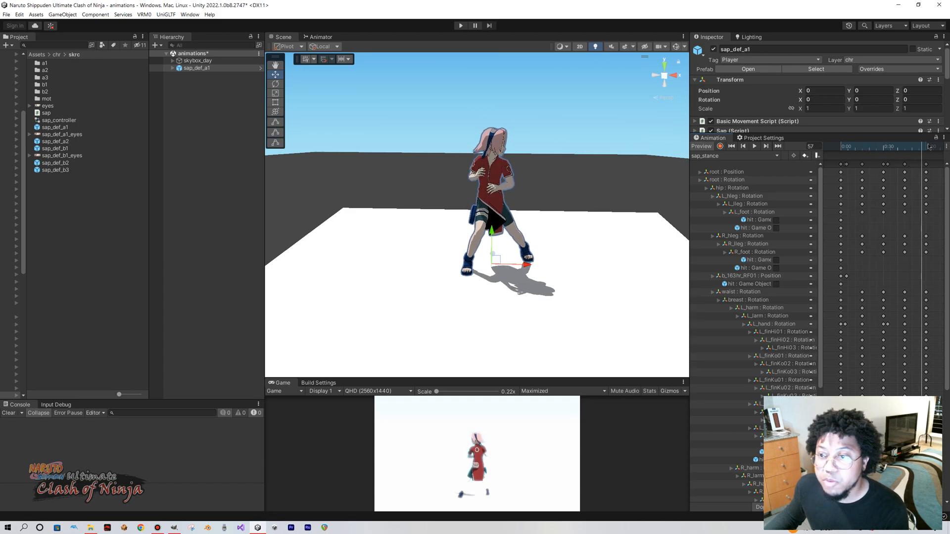
{"action": "left_click", "coordinate": [754, 146]}
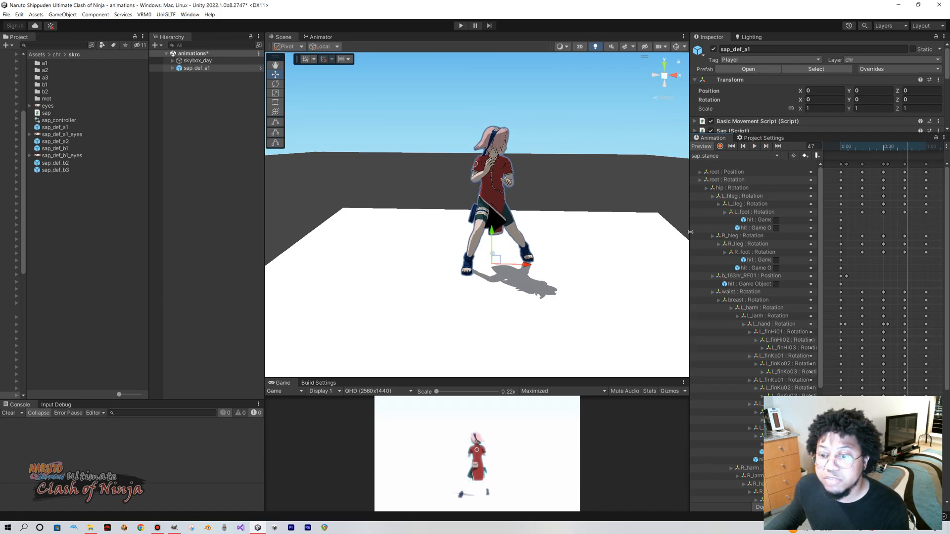
Widen the Animation panel and create a new animation clip named sap_drop_punch.anim in the mot folder.
{"action": "left_click_drag", "start_coordinate": [689, 239], "coordinate": [616, 238]}
{"action": "left_click", "coordinate": [671, 158]}
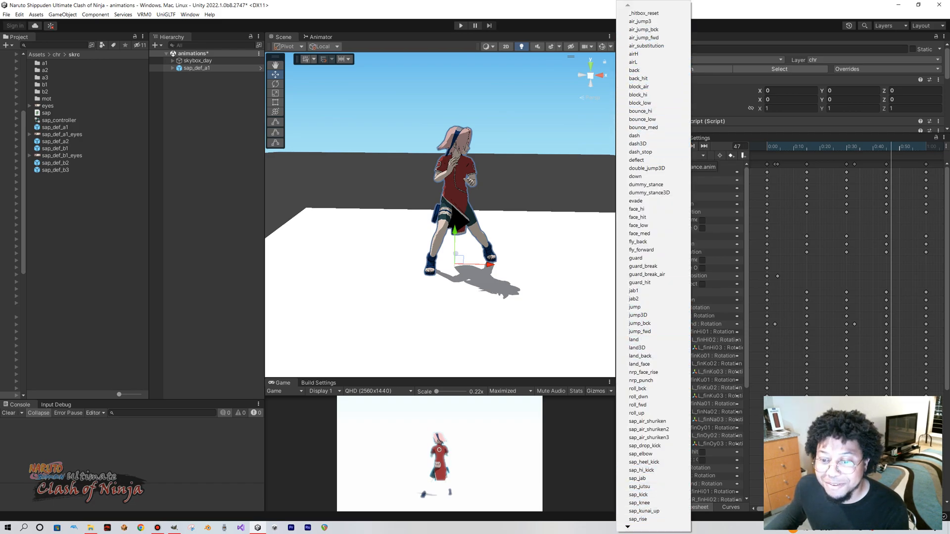
{"action": "mouse_move", "coordinate": [628, 527]}
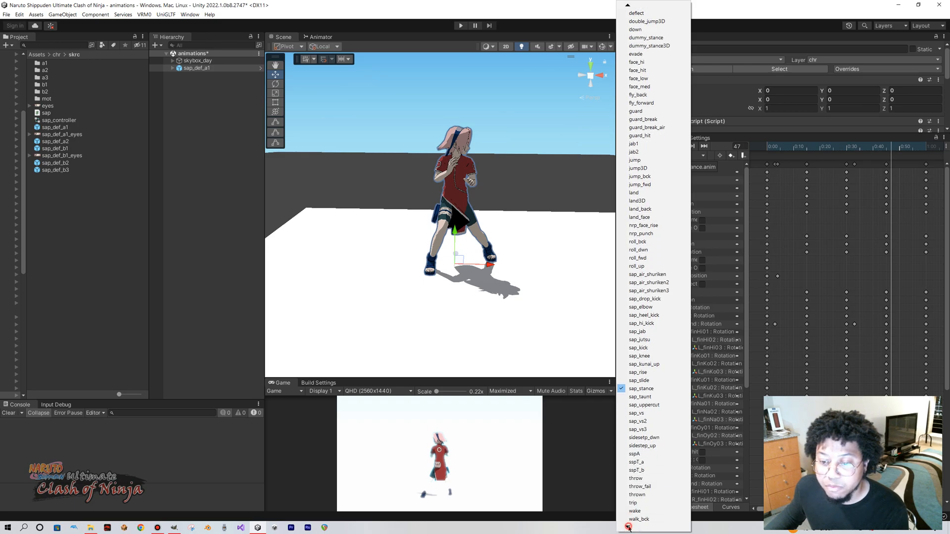
{"action": "left_click", "coordinate": [647, 513]}
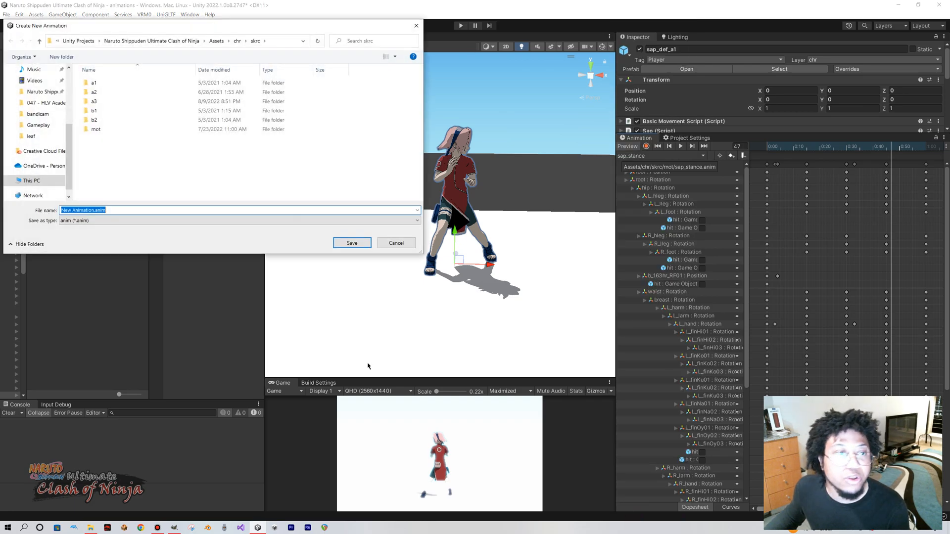
{"action": "double_click", "coordinate": [130, 130]}
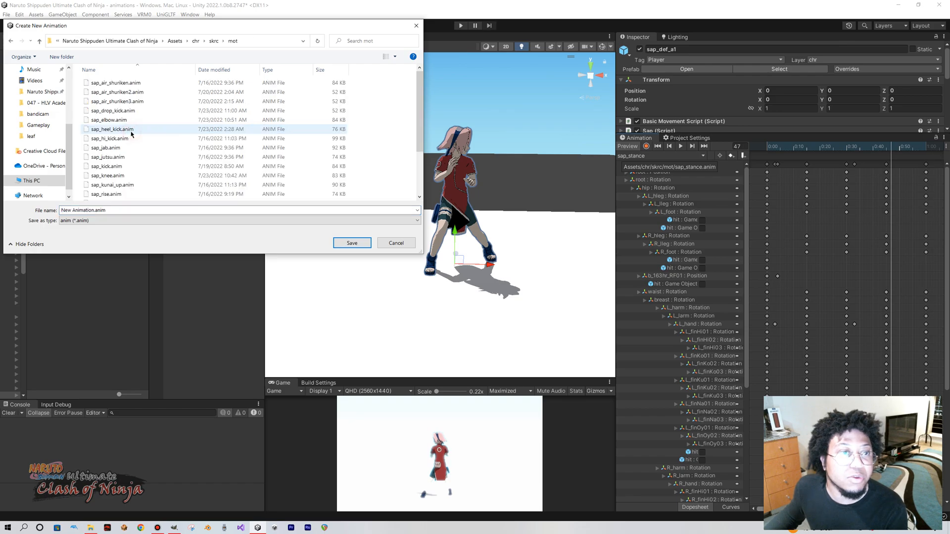
{"action": "scroll", "coordinate": [143, 123], "scroll_direction": "down", "scroll_amount": 2}
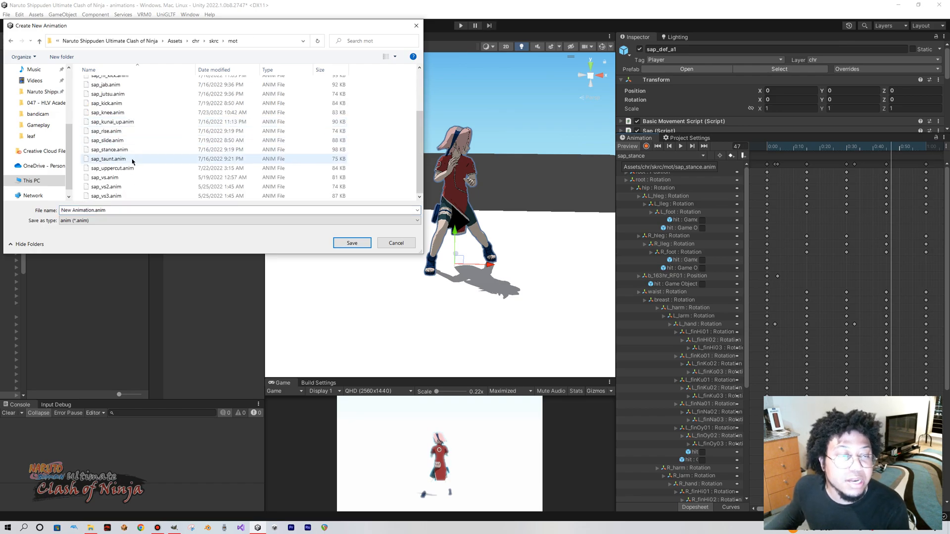
{"action": "left_click", "coordinate": [119, 196]}
{"action": "double_click", "coordinate": [113, 208]}
{"action": "left_click", "coordinate": [113, 208]}
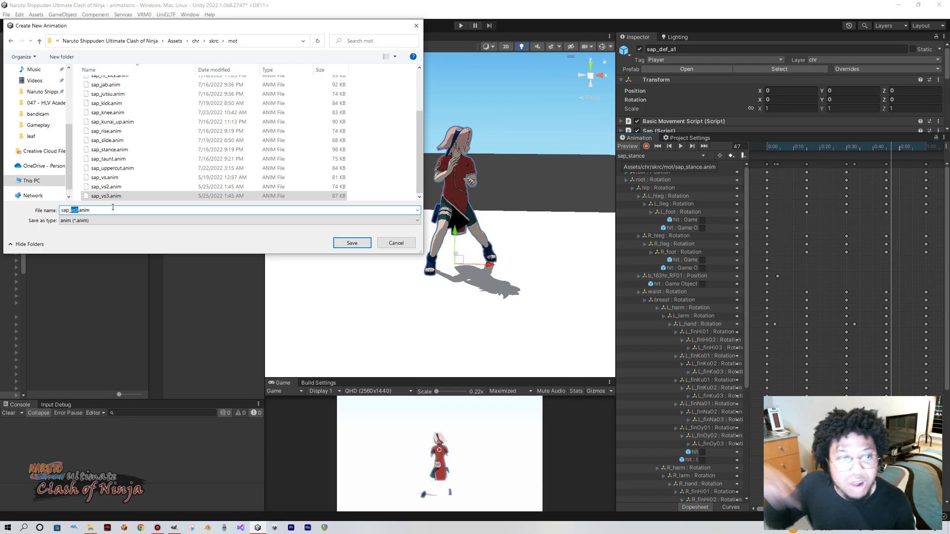
{"action": "type", "text": "drop"}
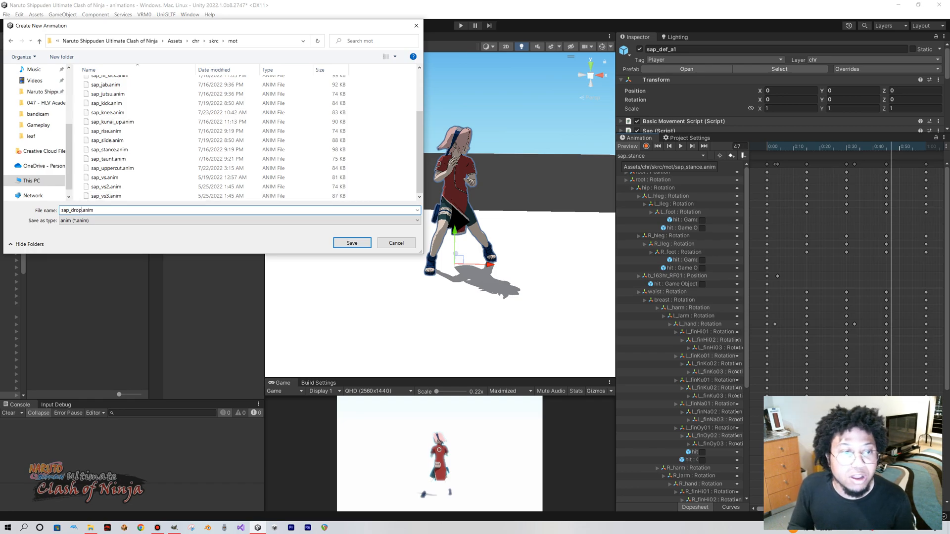
{"action": "type", "text": "_po"}
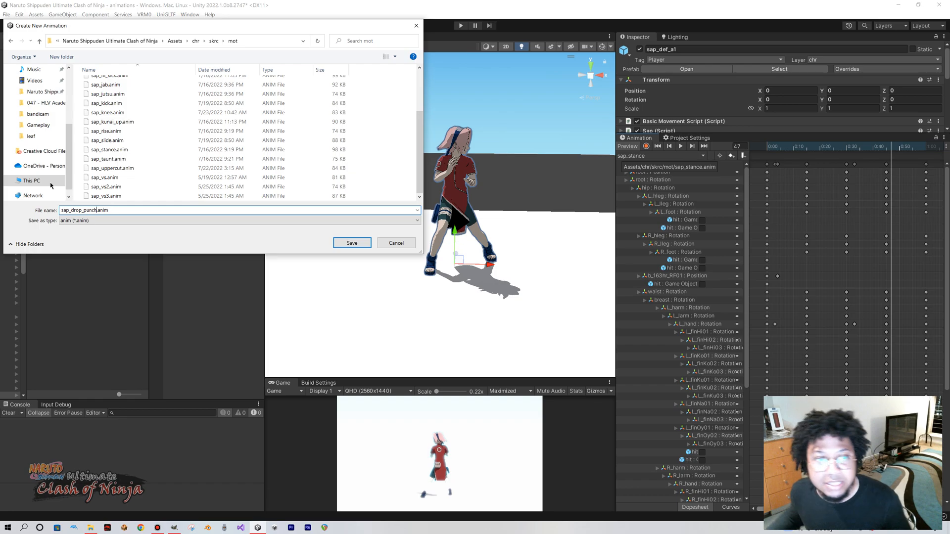
{"action": "key", "text": "Return"}
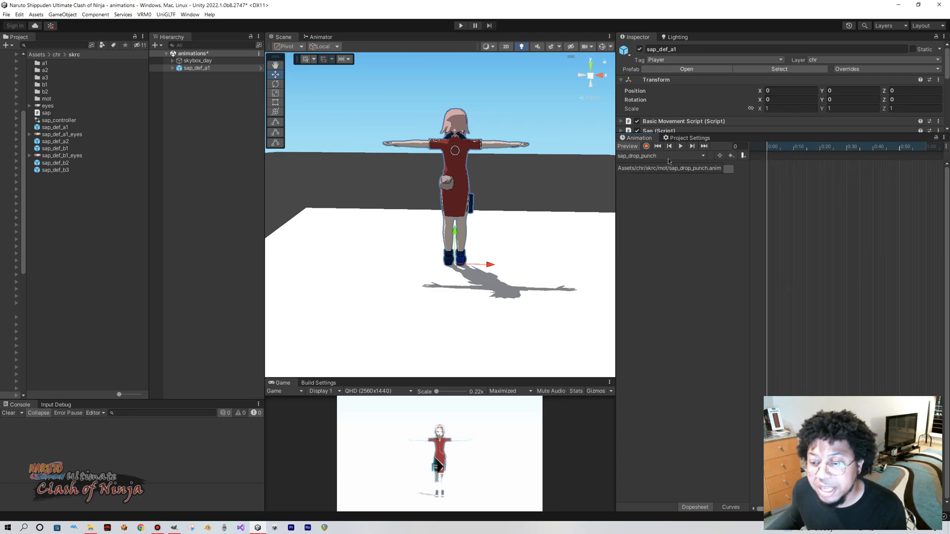
{"action": "left_click", "coordinate": [670, 157]}
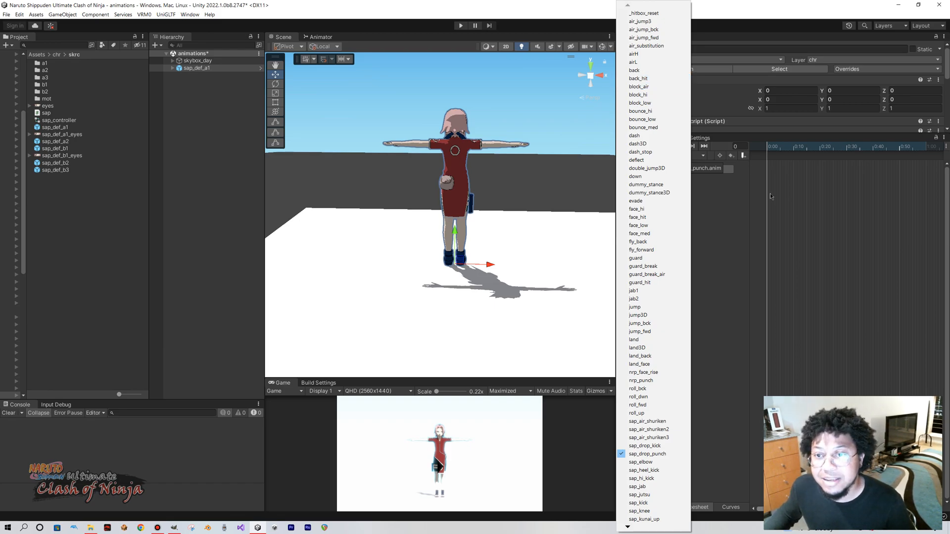
{"action": "left_click", "coordinate": [780, 222]}
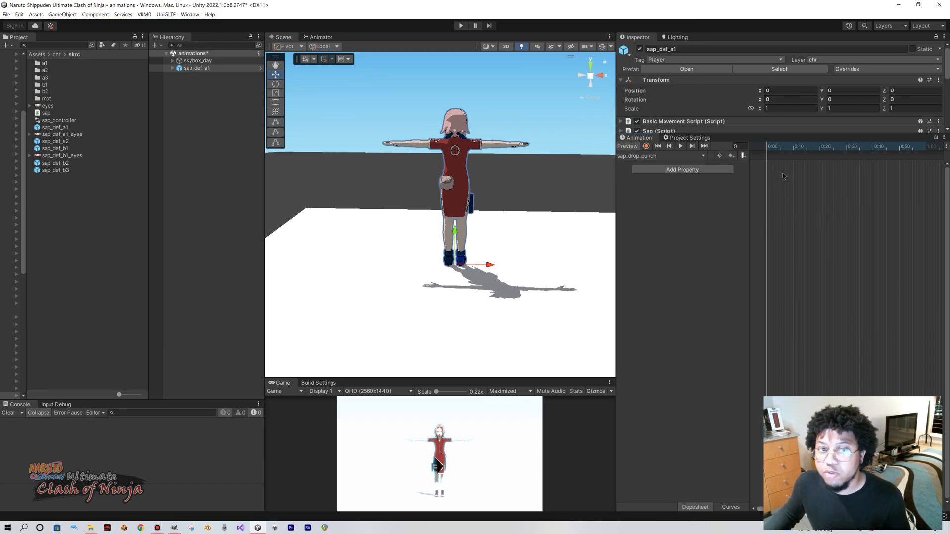
{"action": "left_click", "coordinate": [170, 69]}
{"action": "left_click", "coordinate": [173, 69]}
{"action": "left_click", "coordinate": [173, 68]}
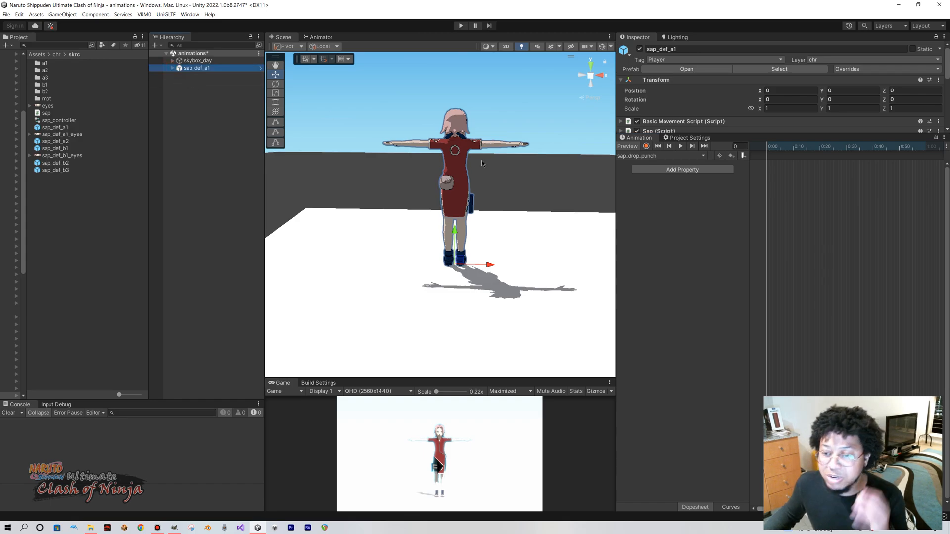
Switch the character to the _hitbox_reset animation clip and put the playhead at frame 0.
{"action": "left_click", "coordinate": [657, 156]}
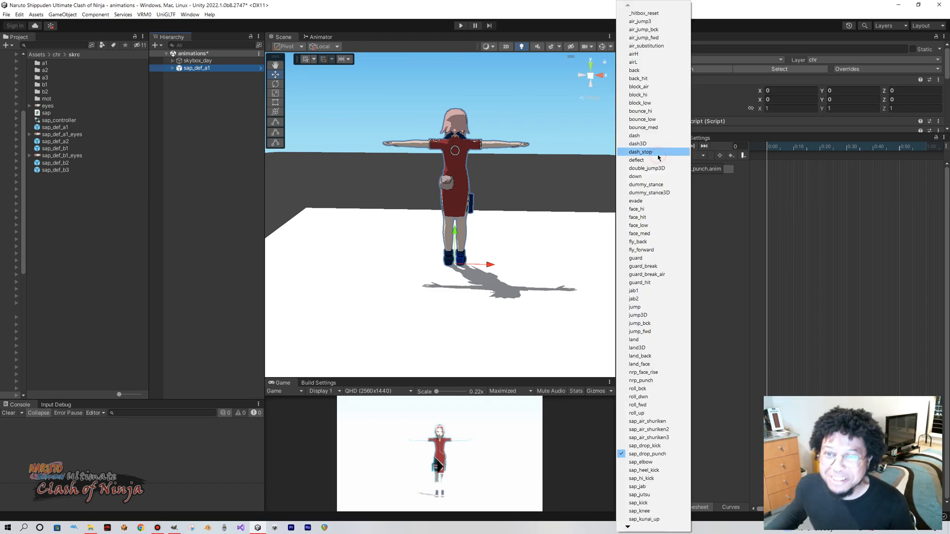
{"action": "left_click", "coordinate": [652, 14]}
{"action": "left_click_drag", "start_coordinate": [782, 147], "coordinate": [756, 154]}
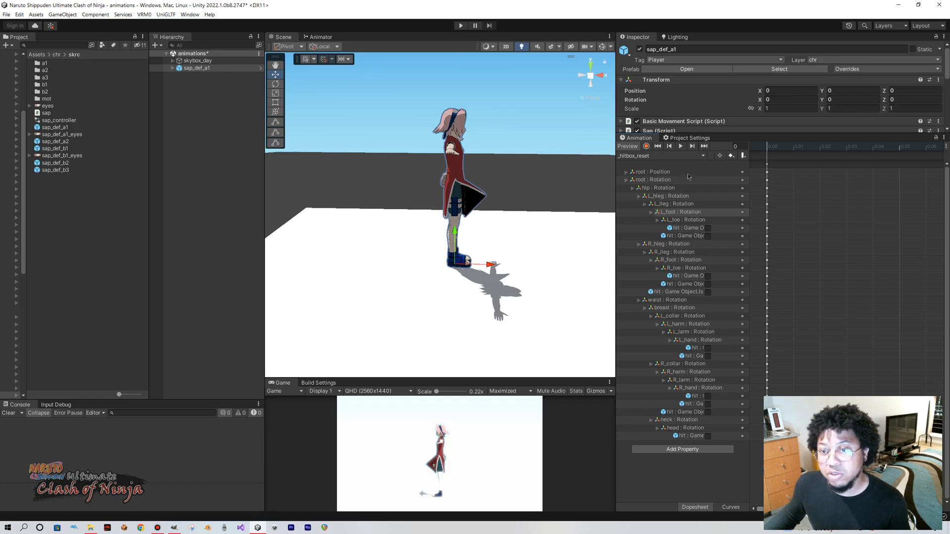
Select and copy all keys at frame 0 of the _hitbox_reset clip.
{"action": "left_click", "coordinate": [767, 166]}
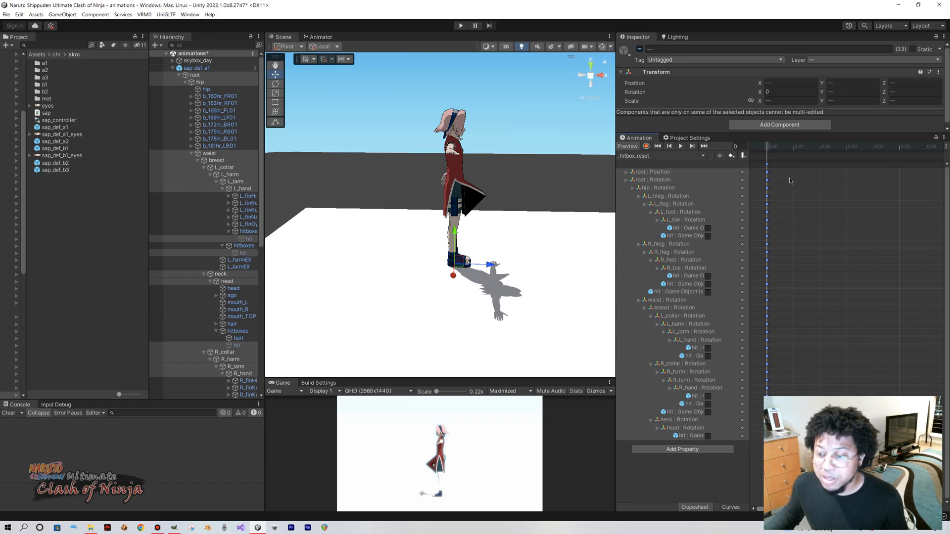
{"action": "right_click", "coordinate": [767, 183]}
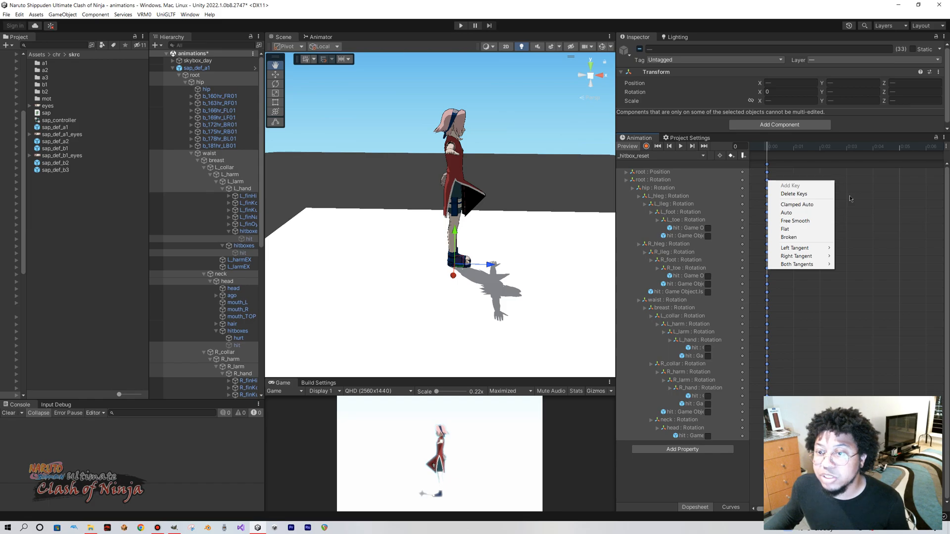
{"action": "left_click", "coordinate": [858, 164]}
{"action": "left_click", "coordinate": [767, 166]}
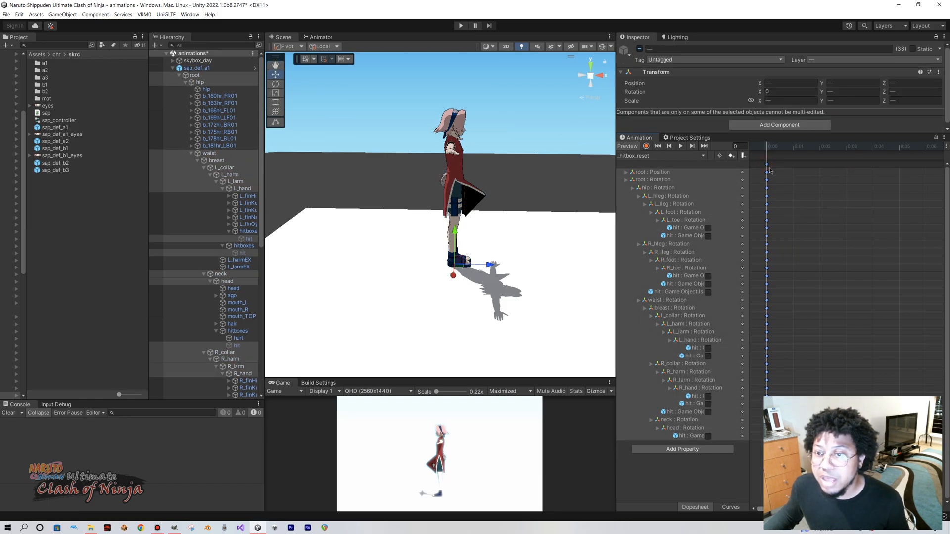
Switch to the sap_drop_punch clip, paste the copied keys at frame 0 and preview the character's pose at that frame.
{"action": "left_click", "coordinate": [661, 156]}
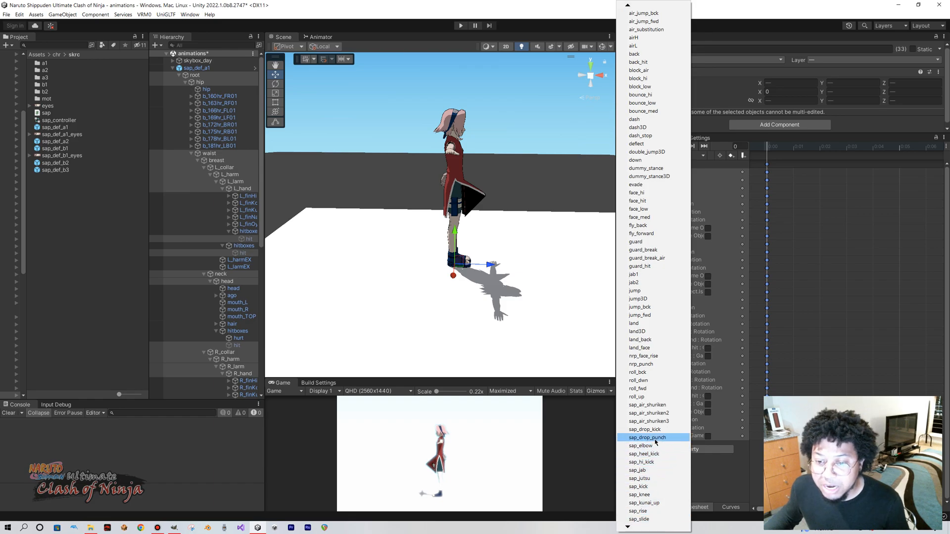
{"action": "left_click", "coordinate": [652, 438]}
{"action": "left_click", "coordinate": [824, 272]}
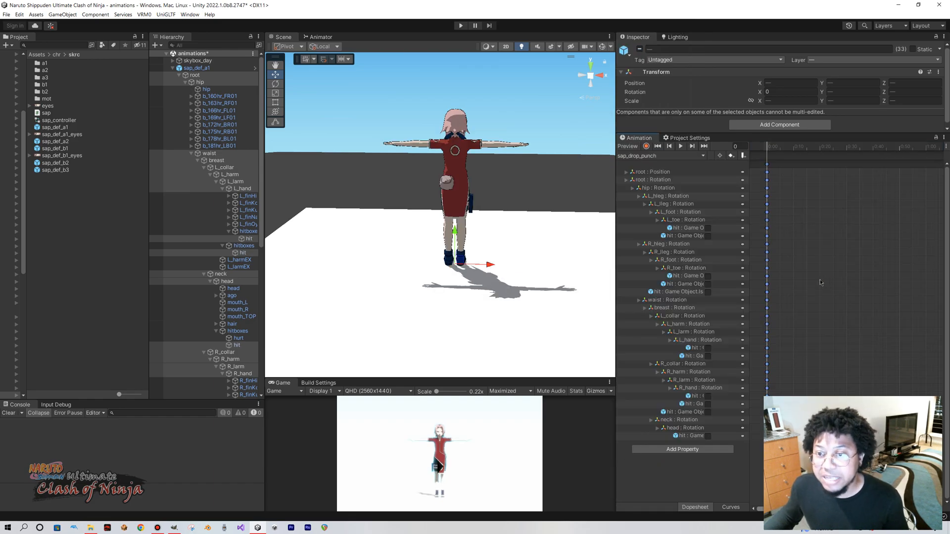
{"action": "left_click_drag", "start_coordinate": [779, 147], "coordinate": [715, 156]}
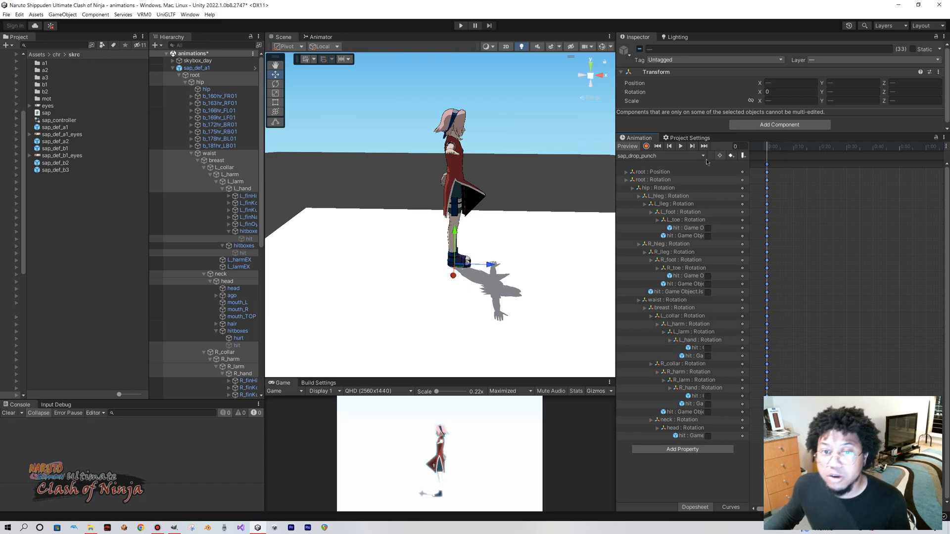
{"action": "right_click_drag", "start_coordinate": [479, 240], "coordinate": [483, 225]}
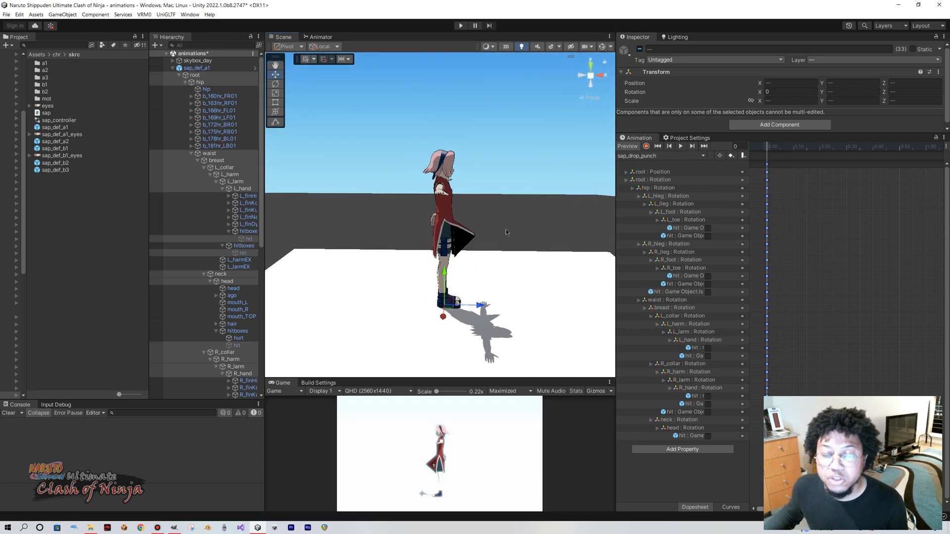
{"action": "mouse_move", "coordinate": [475, 255]}
{"action": "right_mouse_down"}
{"action": "mouse_move", "coordinate": [498, 259]}
{"action": "mouse_move", "coordinate": [429, 253]}
{"action": "mouse_move", "coordinate": [489, 255]}
{"action": "right_mouse_up"}
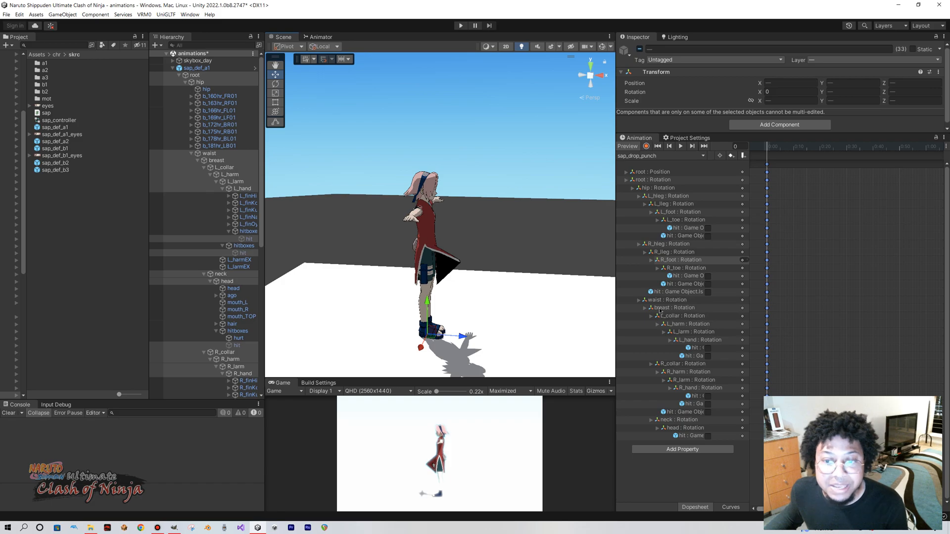
Switch to File Explorer and open the first reference screenshot, RV2EDA-1.png, in the image viewer.
{"action": "left_click", "coordinate": [91, 527]}
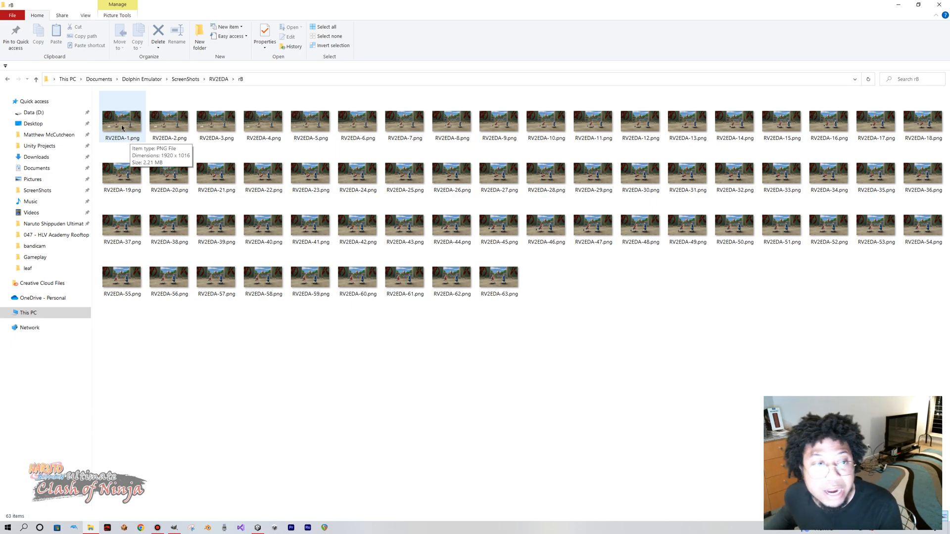
{"action": "left_click", "coordinate": [131, 140]}
{"action": "double_click", "coordinate": [593, 106]}
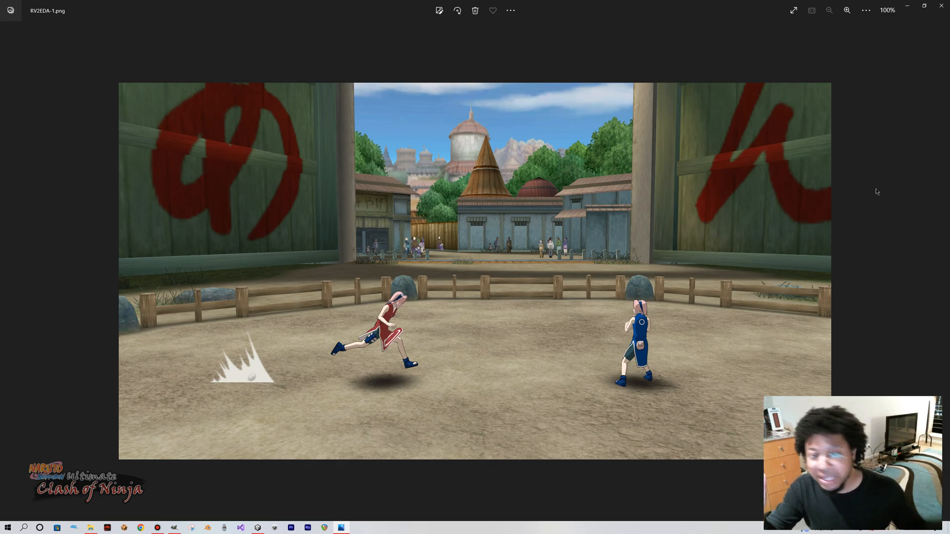
Step forward through the reference screenshots from RV2EDA-1.png to RV2EDA-10.png and examine the running character's poses.
{"action": "key", "text": "Right"}
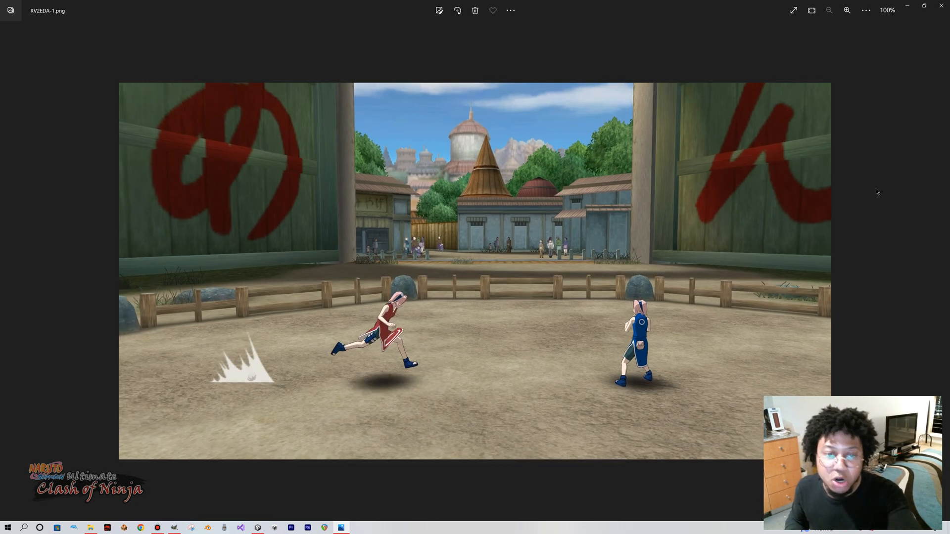
{"action": "key", "text": "Right"}
{"action": "key", "text": "Right"}
{"action": "key", "text": "Right"}
{"action": "key", "text": "Right"}
{"action": "key", "text": "Right"}
{"action": "key", "text": "Right"}
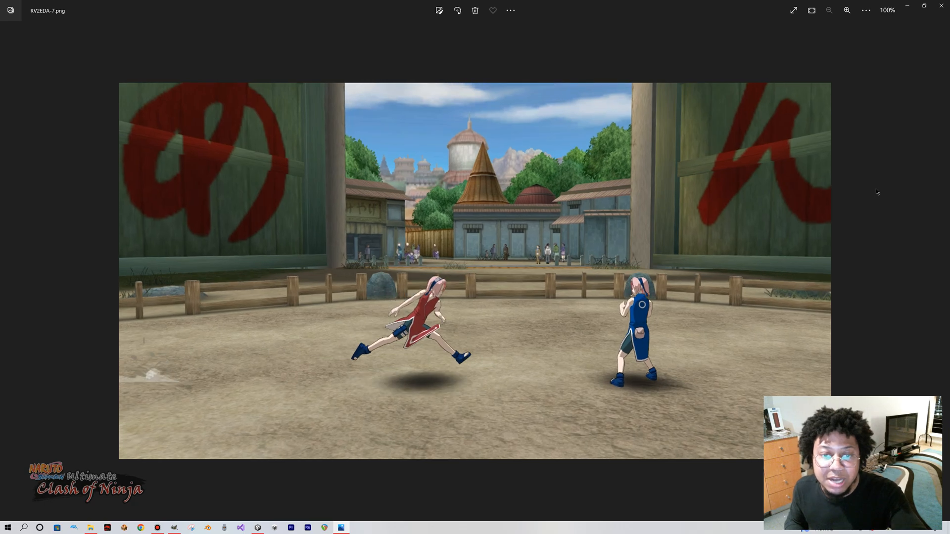
{"action": "key", "text": "Right"}
{"action": "key", "text": "Right"}
{"action": "key", "text": "Right"}
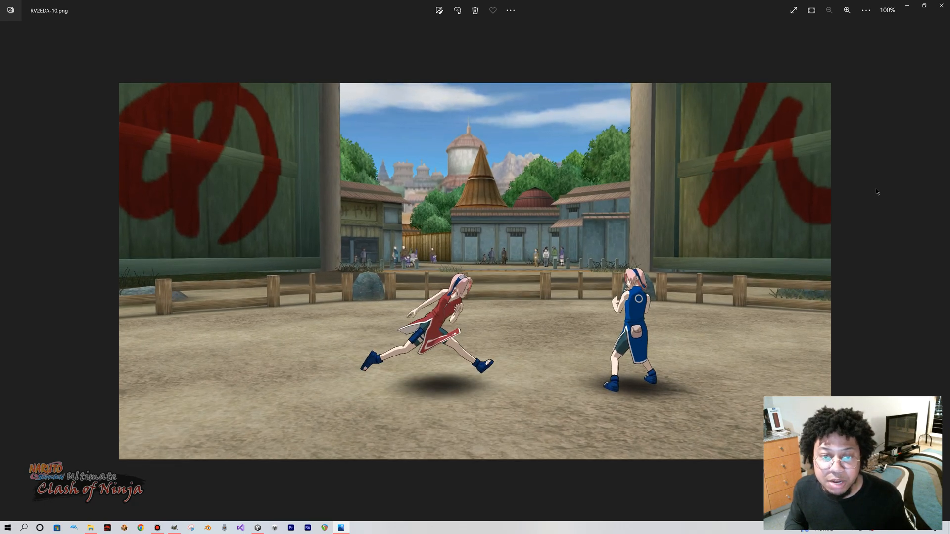
Compare the neighbouring reference frames around RV2EDA-7.png to RV2EDA-11.png to choose the starting pose, and end on RV2EDA-9.png.
{"action": "key", "text": "Left"}
{"action": "key", "text": "Left"}
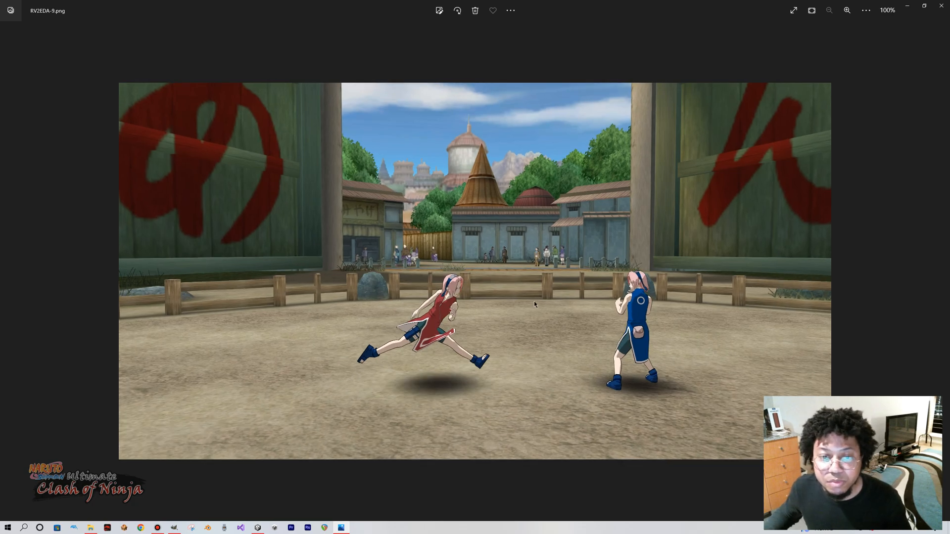
{"action": "key", "text": "Right"}
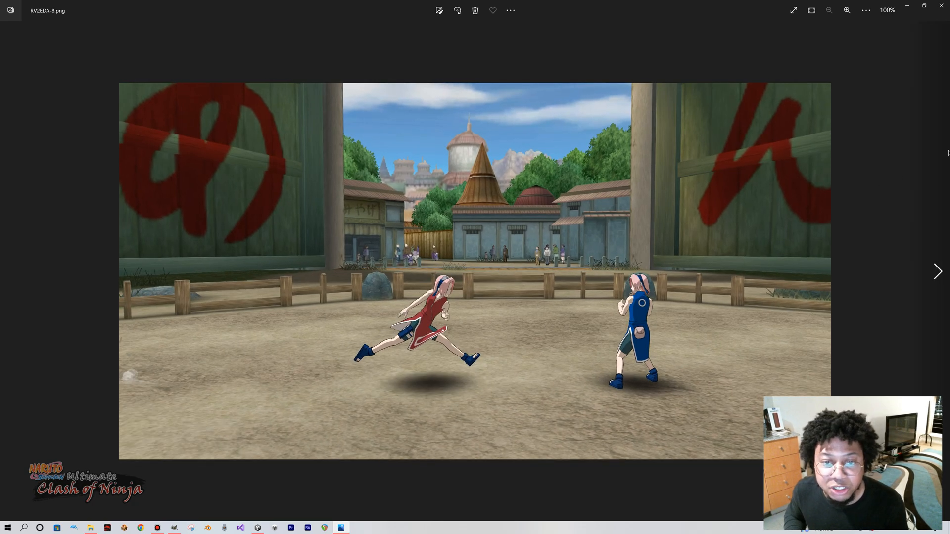
{"action": "key", "text": "Left"}
{"action": "key", "text": "Right"}
{"action": "key", "text": "Right"}
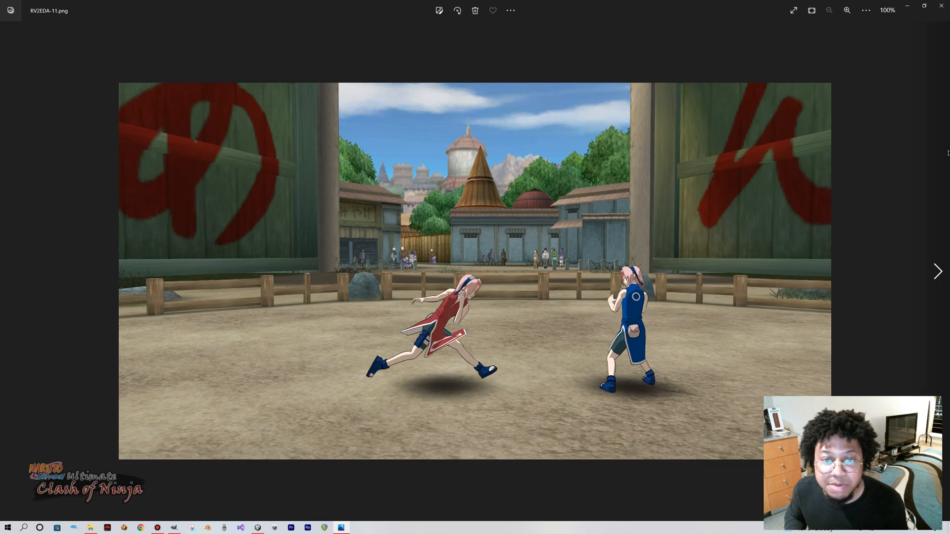
{"action": "key", "text": "Left"}
{"action": "key", "text": "Left"}
{"action": "key", "text": "Left"}
{"action": "key", "text": "Left"}
{"action": "key", "text": "Right"}
{"action": "key", "text": "Right"}
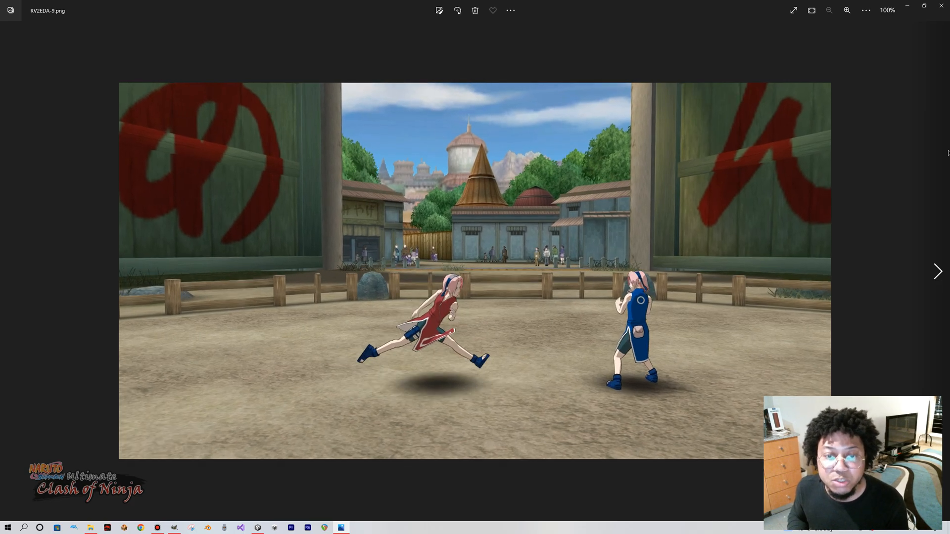
{"action": "key", "text": "Left"}
{"action": "key", "text": "Left"}
{"action": "key", "text": "Left"}
{"action": "key", "text": "Left"}
{"action": "key", "text": "Left"}
{"action": "key", "text": "Left"}
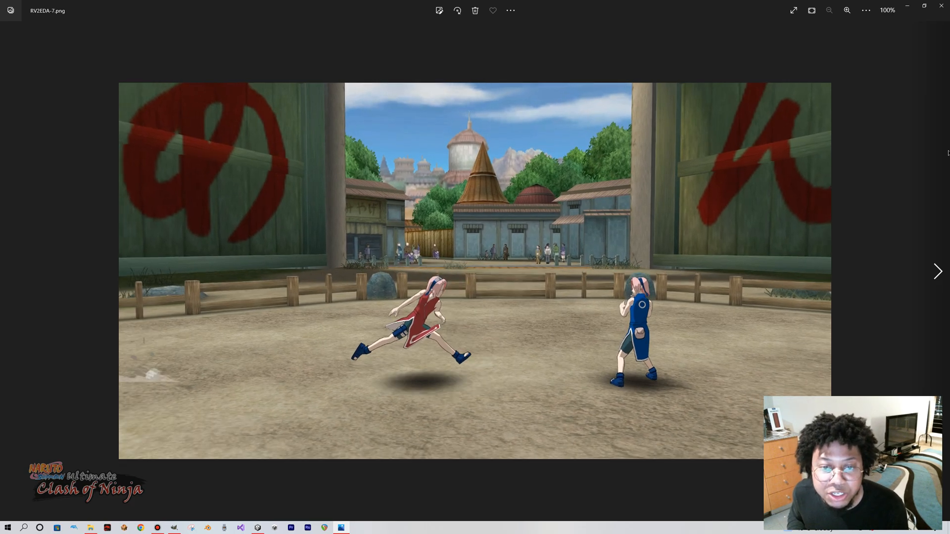
{"action": "key", "text": "Right"}
{"action": "key", "text": "Right"}
{"action": "key", "text": "Right"}
{"action": "key", "text": "Right"}
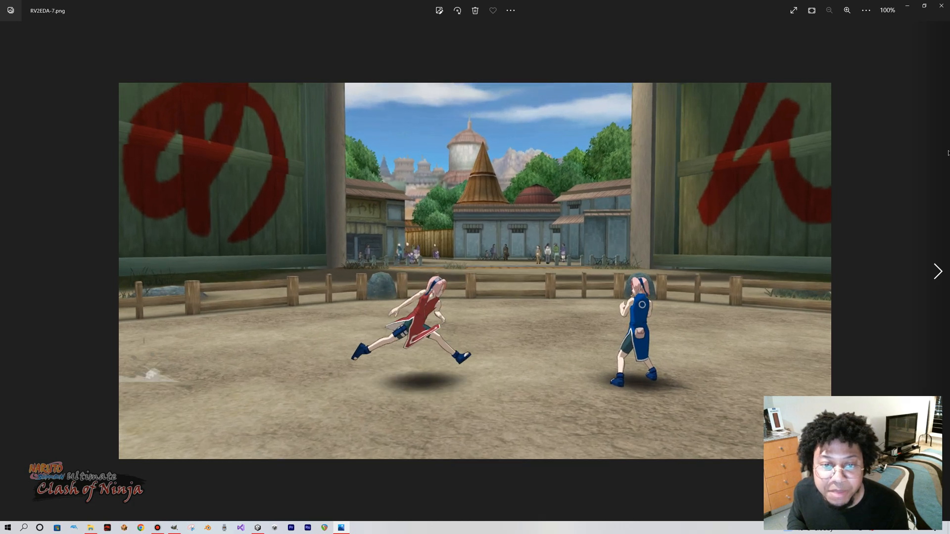
{"action": "key", "text": "Right"}
{"action": "key", "text": "Right"}
{"action": "key", "text": "Right"}
{"action": "key", "text": "Right"}
{"action": "key", "text": "Right"}
{"action": "key", "text": "Right"}
{"action": "key", "text": "Left"}
{"action": "key", "text": "Left"}
{"action": "key", "text": "Left"}
{"action": "key", "text": "Left"}
{"action": "key", "text": "Left"}
{"action": "key", "text": "Left"}
{"action": "key", "text": "Right"}
{"action": "key", "text": "Right"}
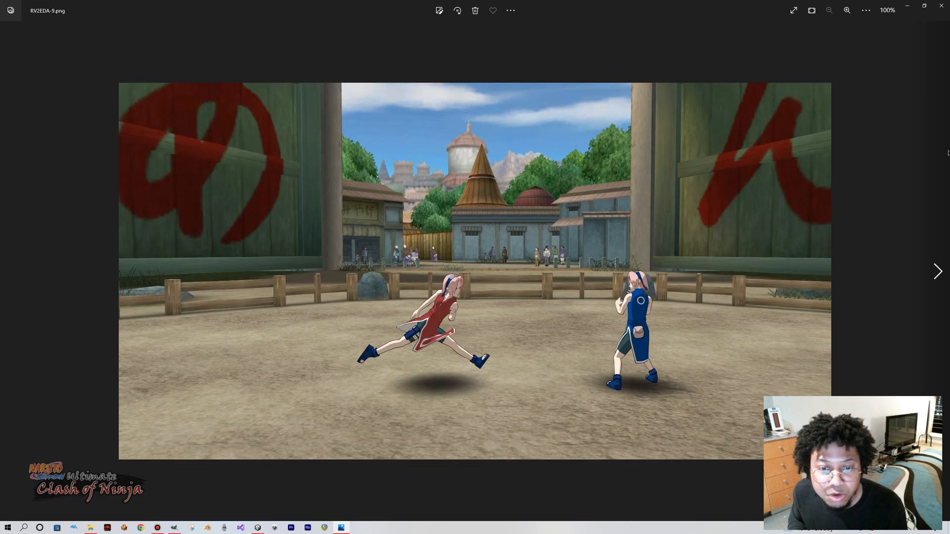
{"action": "key", "text": "Right"}
{"action": "key", "text": "Left"}
{"action": "key", "text": "Left"}
{"action": "key", "text": "Right"}
{"action": "key", "text": "Right"}
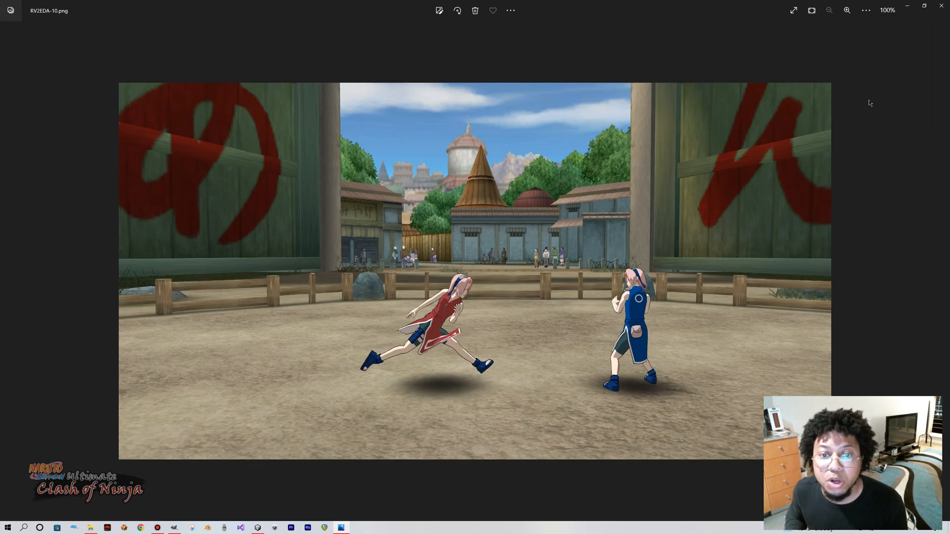
{"action": "key", "text": "Left"}
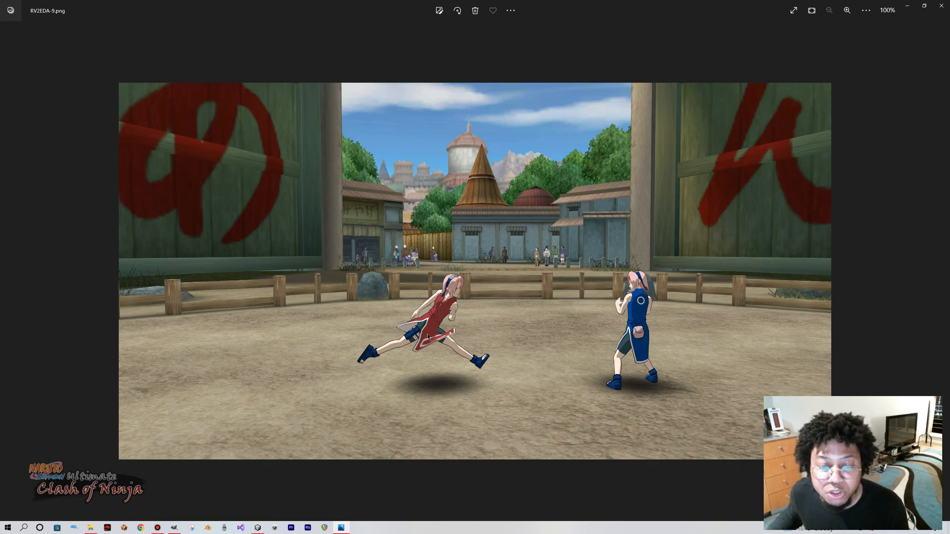
Shrink the RV2EDA-9.png viewer window, place it at the screen's side and zoom to 121% on the character in red.
{"action": "scroll", "coordinate": [460, 322], "scroll_direction": "up", "scroll_amount": 2}
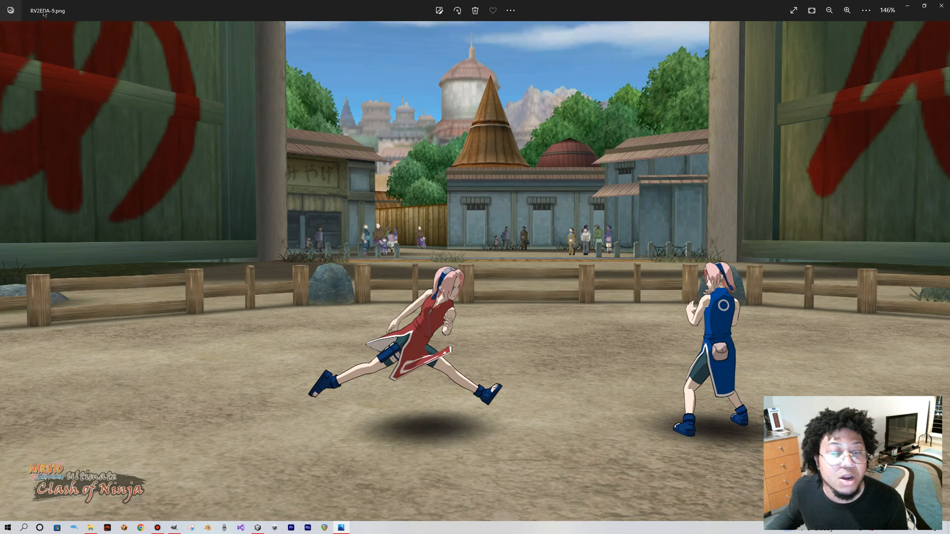
{"action": "left_click", "coordinate": [923, 5]}
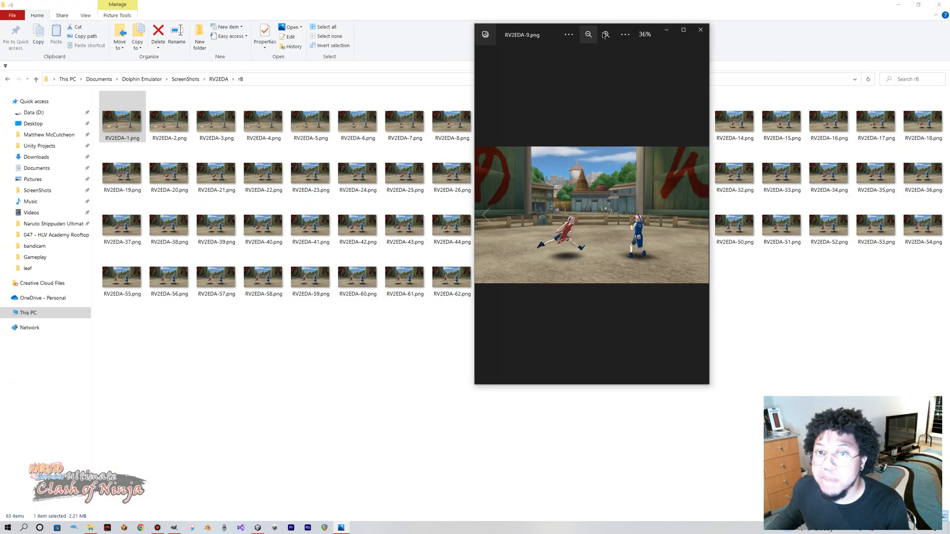
{"action": "left_click_drag", "start_coordinate": [557, 38], "coordinate": [785, 0]}
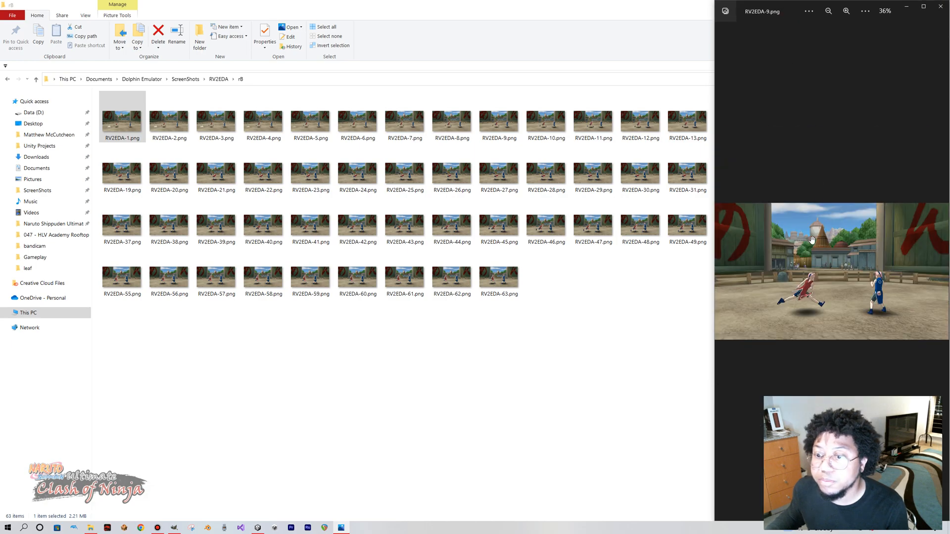
{"action": "scroll", "coordinate": [811, 269], "scroll_direction": "up", "scroll_amount": 6}
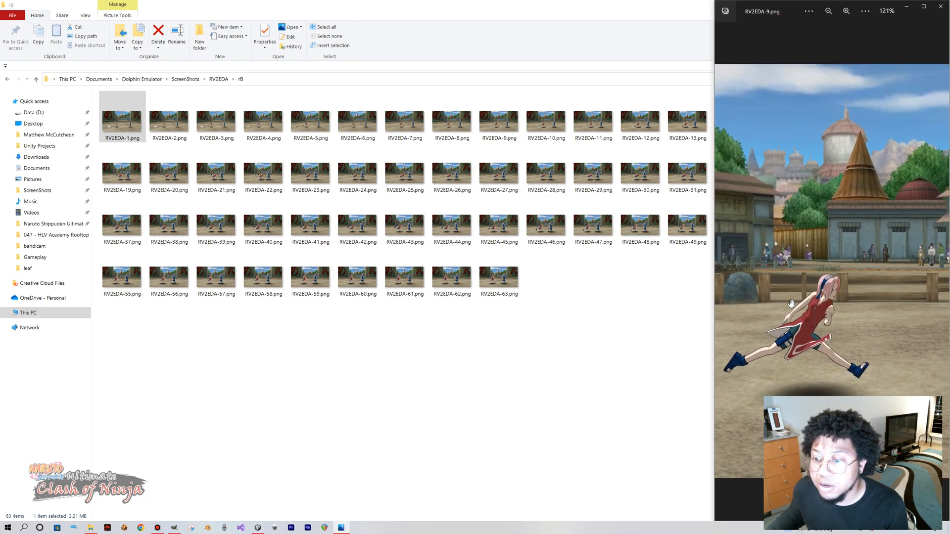
{"action": "left_click_drag", "start_coordinate": [790, 303], "coordinate": [834, 272]}
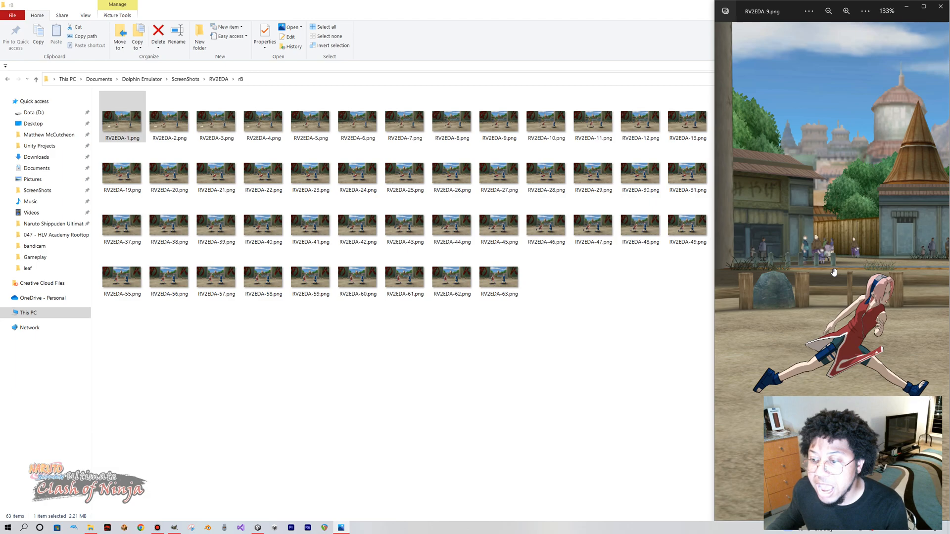
{"action": "scroll", "coordinate": [834, 272], "scroll_direction": "down", "scroll_amount": 3}
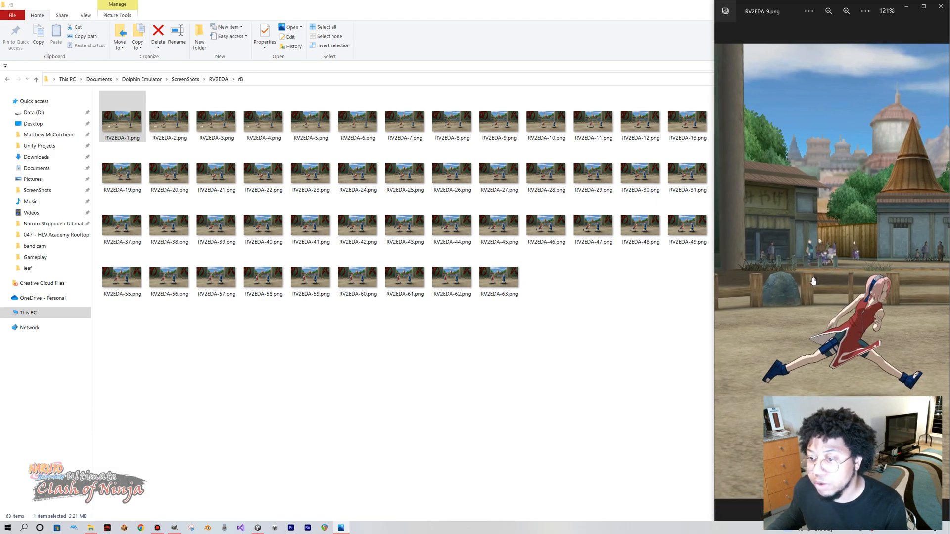
Switch back to Unity, widen its window up to the reference image and enlarge the Scene view by narrowing the Project and Hierarchy panels.
{"action": "left_click", "coordinate": [257, 528]}
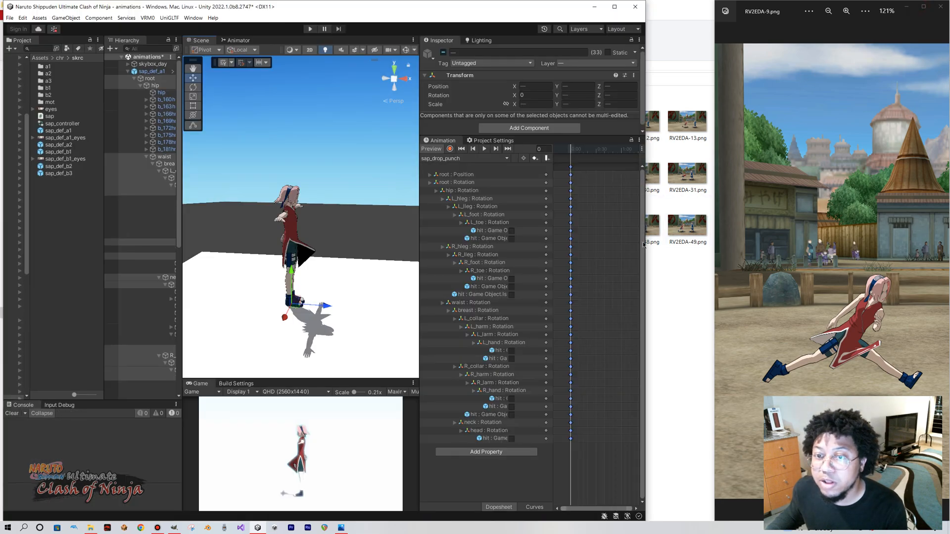
{"action": "left_click_drag", "start_coordinate": [648, 246], "coordinate": [728, 249]}
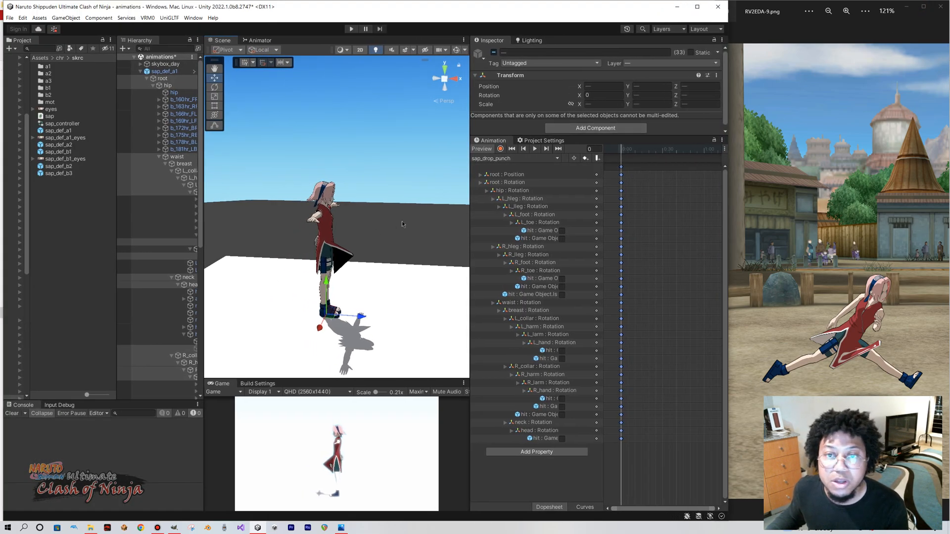
{"action": "left_click_drag", "start_coordinate": [204, 220], "coordinate": [131, 247]}
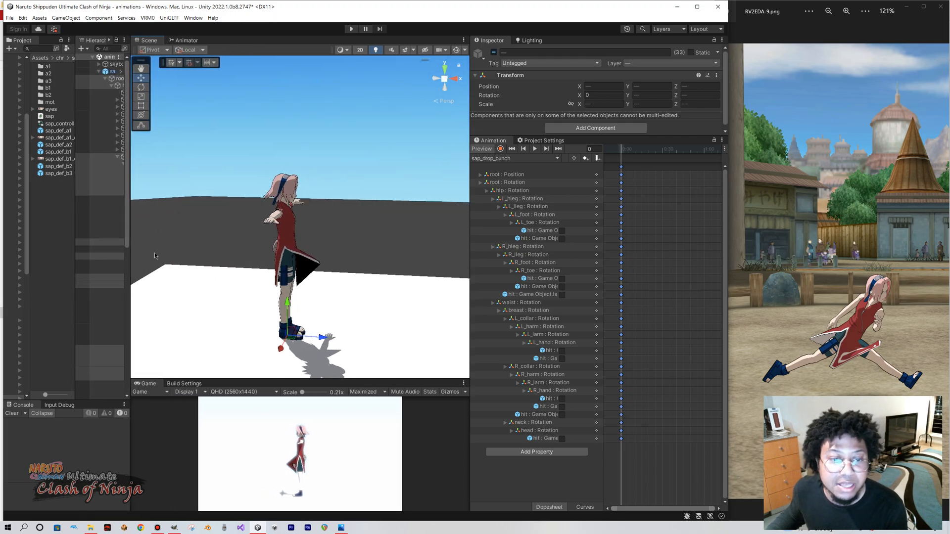
Rotate the hip bone at frame 0 to about X 17.7, Y -61.7, Z -101.5 to match the forward lean in the reference.
{"action": "middle_click_drag", "start_coordinate": [273, 230], "coordinate": [262, 259]}
{"action": "left_click", "coordinate": [141, 87]}
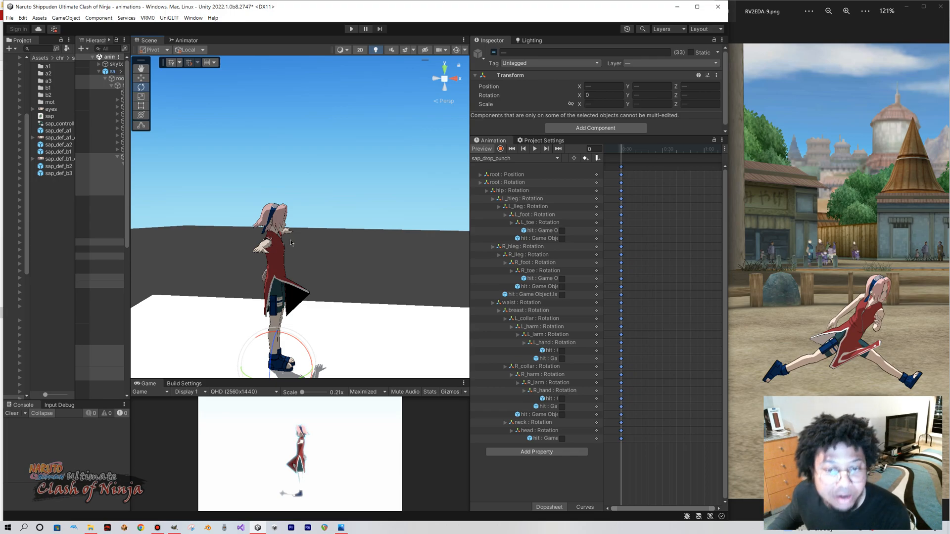
{"action": "left_click", "coordinate": [518, 190]}
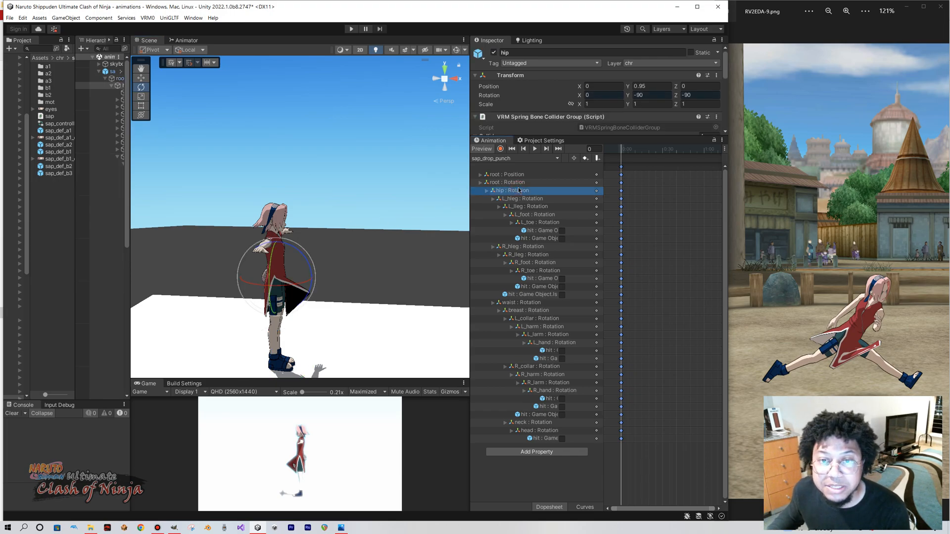
{"action": "mouse_move", "coordinate": [297, 288]}
{"action": "left_mouse_down"}
{"action": "mouse_move", "coordinate": [256, 276]}
{"action": "mouse_move", "coordinate": [279, 265]}
{"action": "mouse_move", "coordinate": [308, 274]}
{"action": "mouse_move", "coordinate": [303, 289]}
{"action": "mouse_move", "coordinate": [291, 291]}
{"action": "left_mouse_up"}
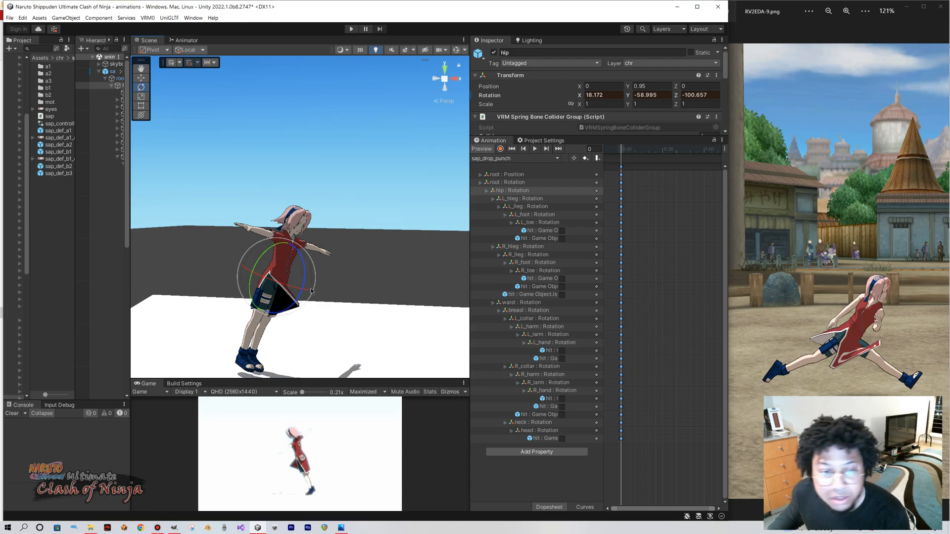
{"action": "left_click_drag", "start_coordinate": [286, 277], "coordinate": [283, 287]}
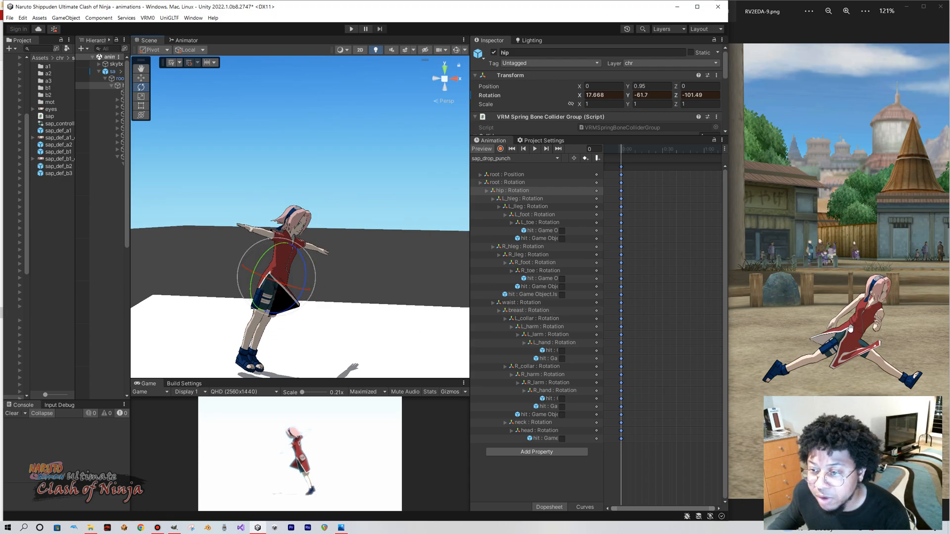
Lean the hip bone further forward at frame 0 to about X 16.7, Y -64.2, Z -116.4.
{"action": "left_click_drag", "start_coordinate": [274, 289], "coordinate": [308, 285]}
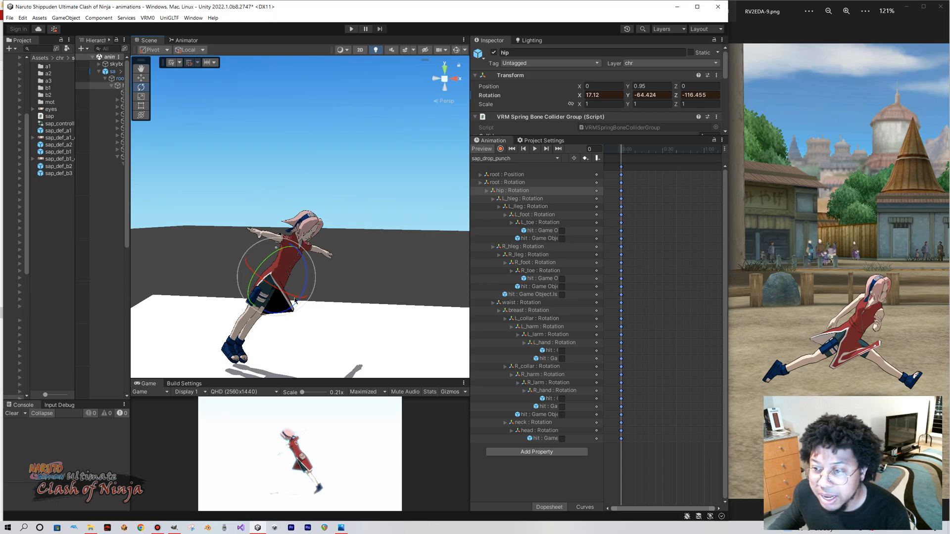
{"action": "left_click_drag", "start_coordinate": [250, 261], "coordinate": [251, 261]}
{"action": "right_click_drag", "start_coordinate": [251, 261], "coordinate": [273, 267]}
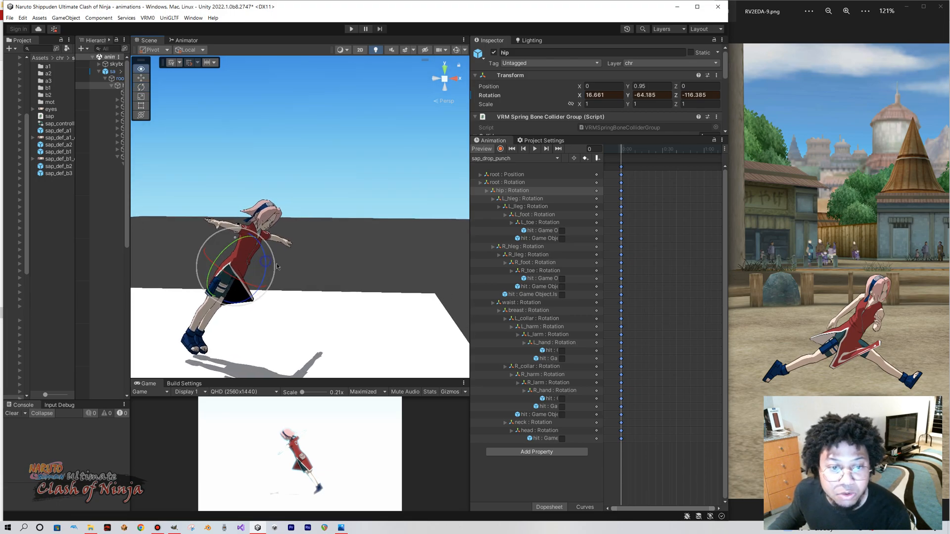
Show the grid in the Scene view and frame the character from the side like the reference.
{"action": "middle_click_drag", "start_coordinate": [273, 268], "coordinate": [318, 259]}
{"action": "right_click_drag", "start_coordinate": [318, 260], "coordinate": [327, 262]}
{"action": "left_click", "coordinate": [171, 65]}
{"action": "right_click_drag", "start_coordinate": [203, 159], "coordinate": [218, 188]}
{"action": "middle_click_drag", "start_coordinate": [219, 171], "coordinate": [232, 184]}
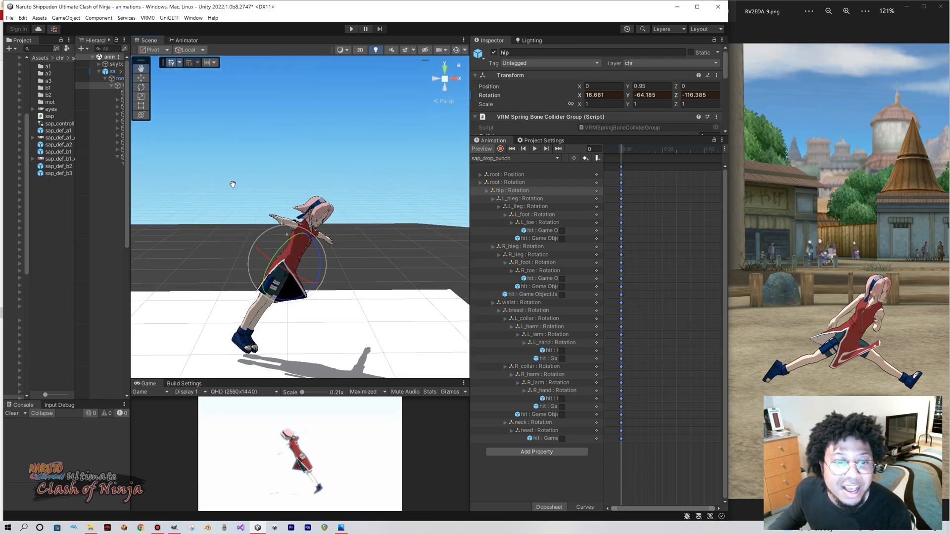
Fine-tune the hip bone's rotation to about X 16.8, Y -63.6, Z -117.7 against the reference.
{"action": "right_click_drag", "start_coordinate": [352, 263], "coordinate": [347, 256]}
{"action": "mouse_move", "coordinate": [300, 274]}
{"action": "left_mouse_down"}
{"action": "mouse_move", "coordinate": [333, 263]}
{"action": "mouse_move", "coordinate": [316, 281]}
{"action": "left_mouse_up"}
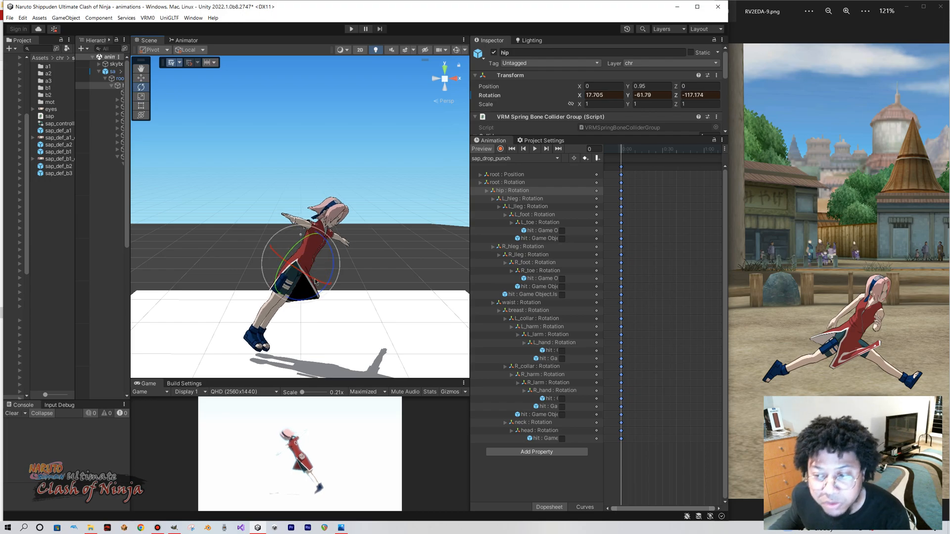
{"action": "left_click_drag", "start_coordinate": [295, 272], "coordinate": [298, 273]}
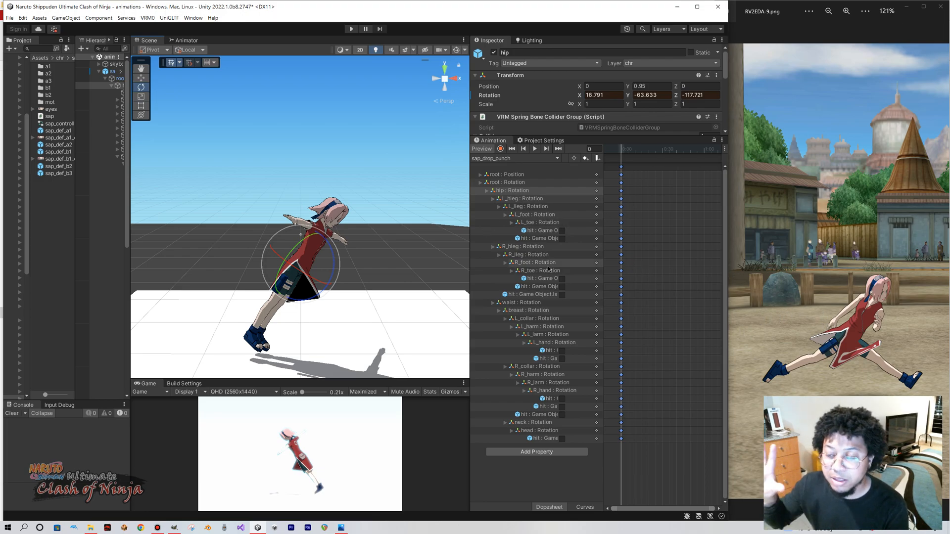
Swing the left upper leg bone L_hleg forward to about X -22.2, Y 165.6, Z -84.6 to match the reference's front leg.
{"action": "left_click", "coordinate": [524, 198]}
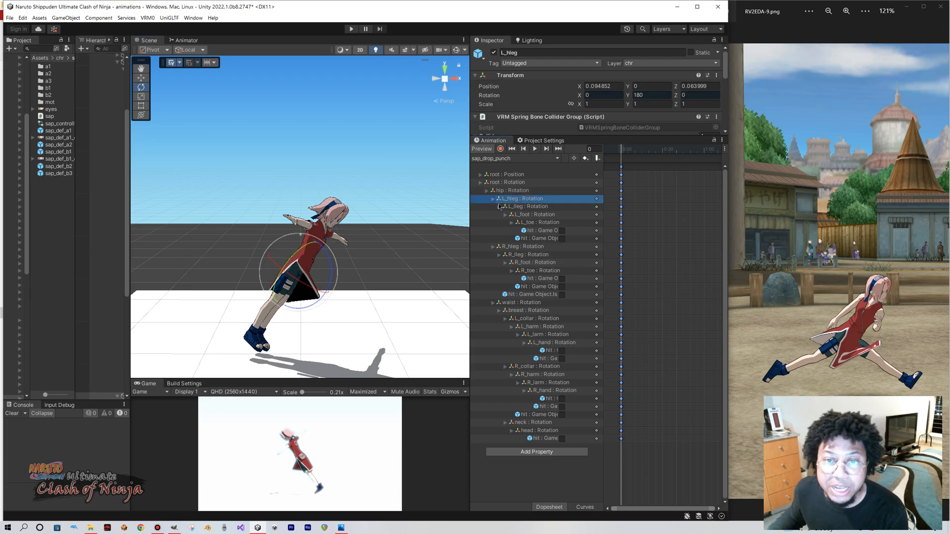
{"action": "left_click_drag", "start_coordinate": [308, 259], "coordinate": [304, 209]}
{"action": "left_click_drag", "start_coordinate": [316, 291], "coordinate": [328, 271]}
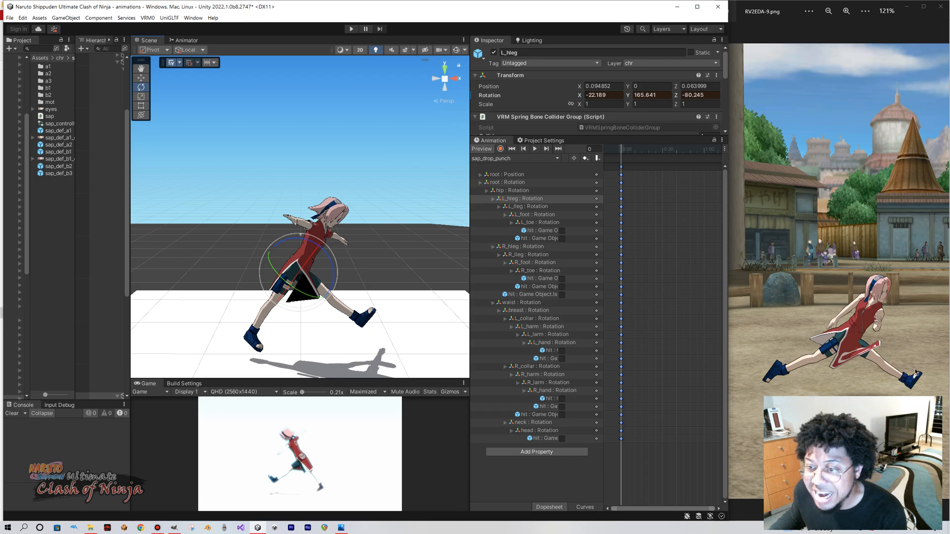
{"action": "left_click_drag", "start_coordinate": [333, 274], "coordinate": [315, 254]}
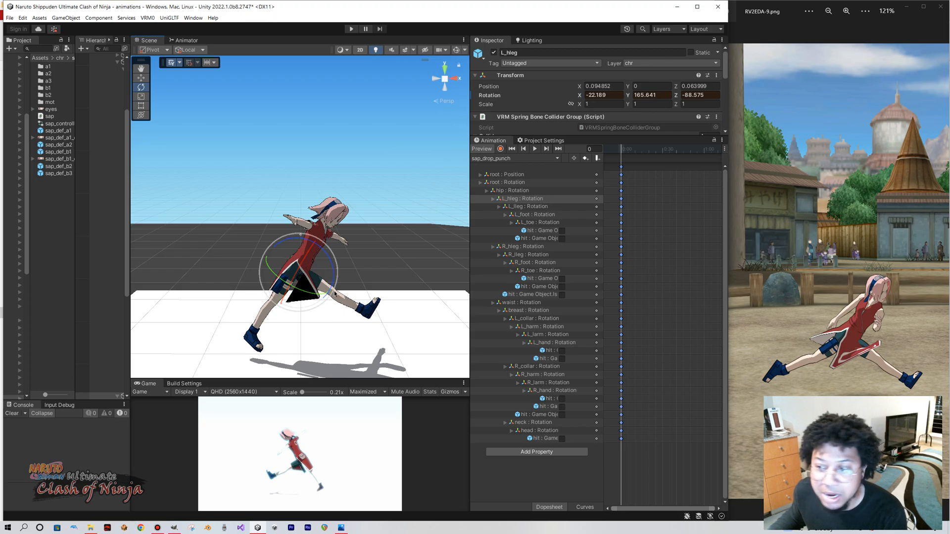
{"action": "left_click_drag", "start_coordinate": [335, 292], "coordinate": [339, 298]}
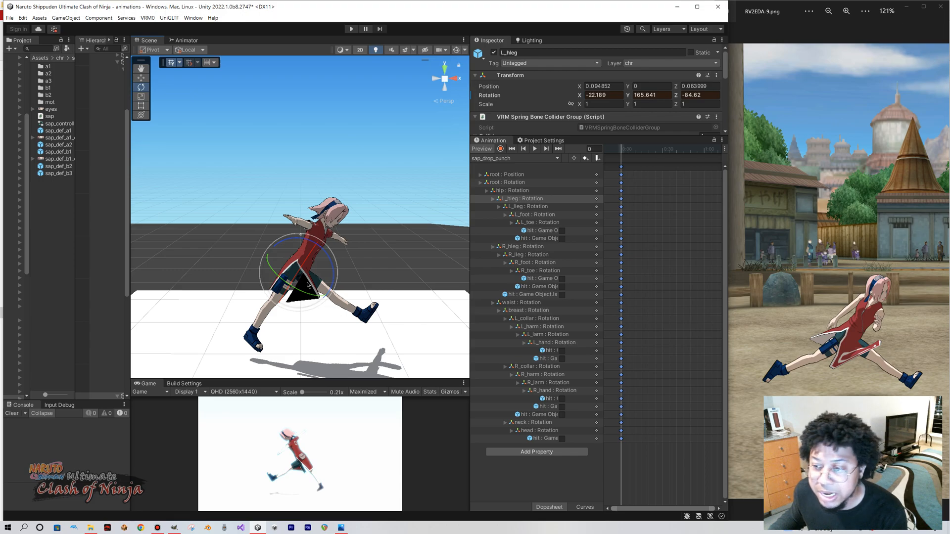
{"action": "left_click_drag", "start_coordinate": [306, 269], "coordinate": [315, 261]}
Turn on keyframe recording for the sap_drop_punch clip and move the playhead to frame 8.
{"action": "left_click", "coordinate": [532, 207]}
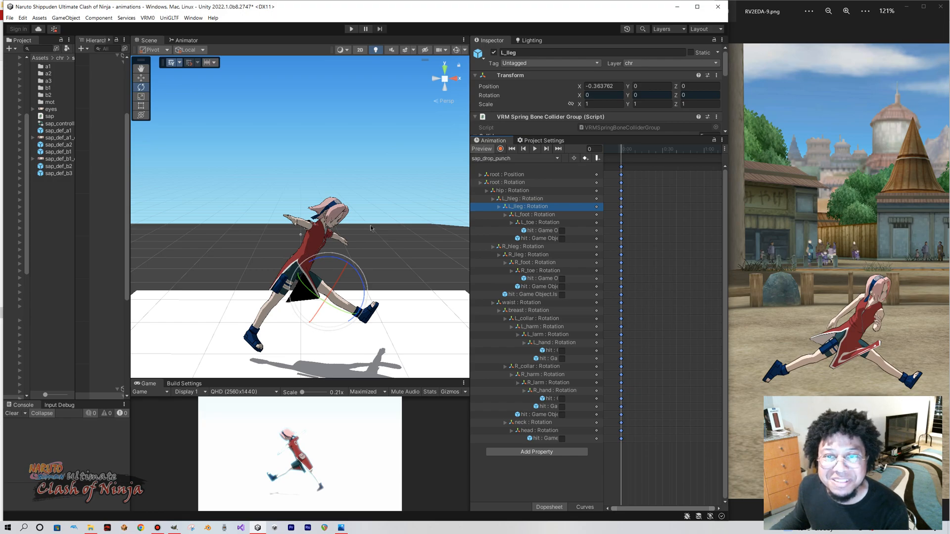
{"action": "left_click", "coordinate": [500, 149]}
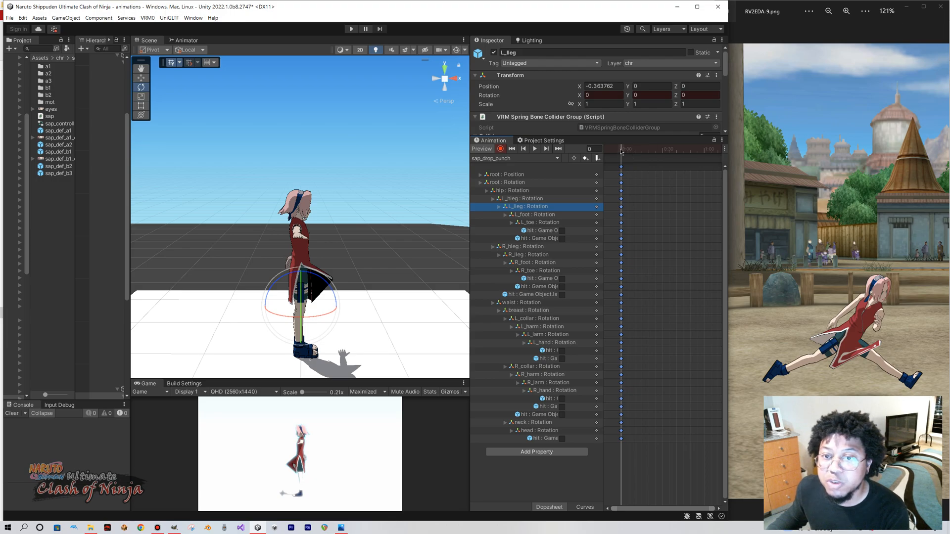
{"action": "left_click_drag", "start_coordinate": [621, 151], "coordinate": [631, 151]}
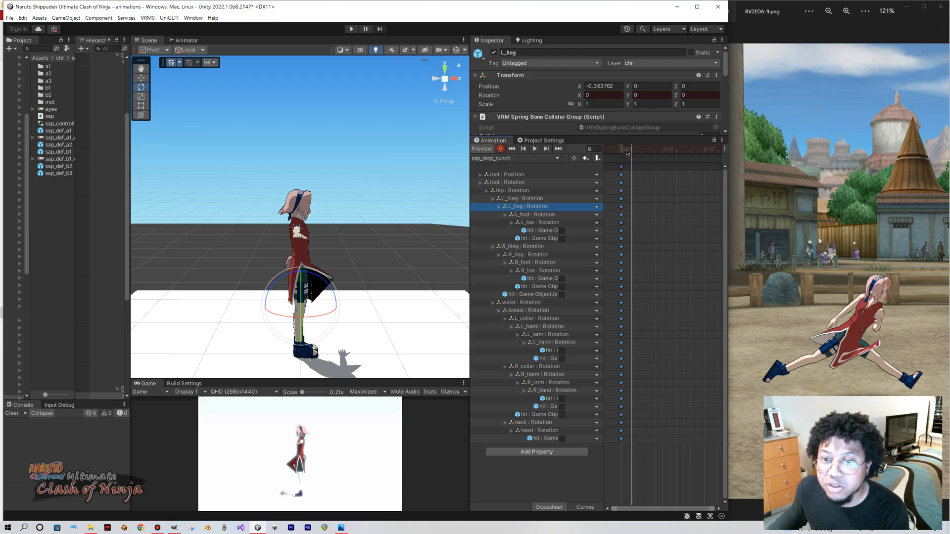
Rotate the hip bone at frame 8 to about X 17.9, Y -56.7, Z -116.4 to recreate the forward lean.
{"action": "left_click", "coordinate": [517, 191]}
{"action": "left_click_drag", "start_coordinate": [293, 268], "coordinate": [336, 286]}
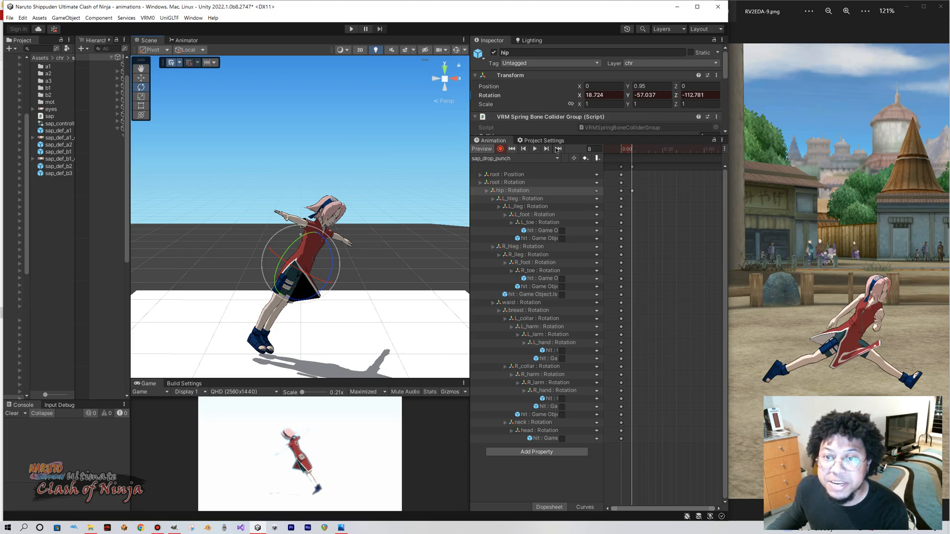
{"action": "left_click_drag", "start_coordinate": [294, 273], "coordinate": [334, 271]}
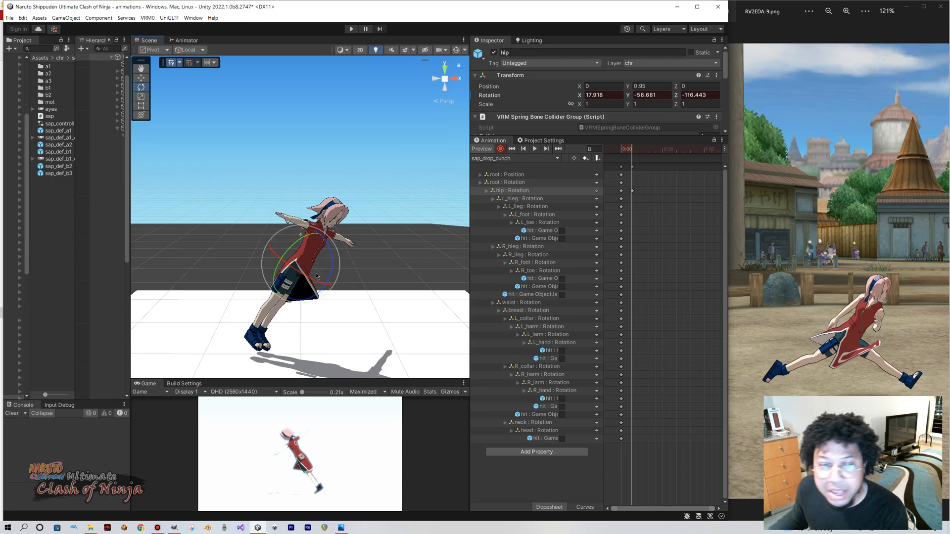
{"action": "left_click_drag", "start_coordinate": [295, 246], "coordinate": [328, 282]}
Swing L_hleg forward at frame 8 to about X -38.2, Y 183.3, Z -89.6 and rotate L_lleg to about Z 1.1.
{"action": "left_click", "coordinate": [531, 199]}
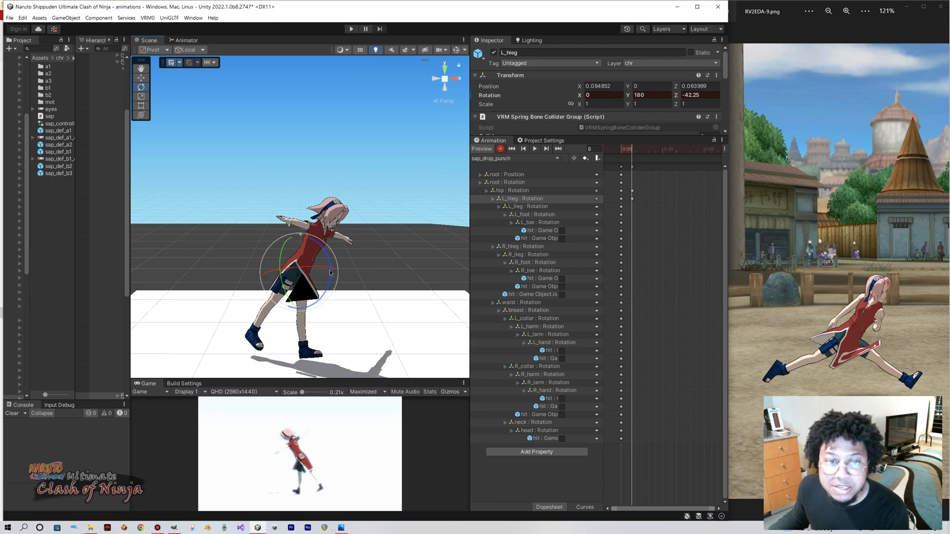
{"action": "left_click_drag", "start_coordinate": [332, 278], "coordinate": [328, 250]}
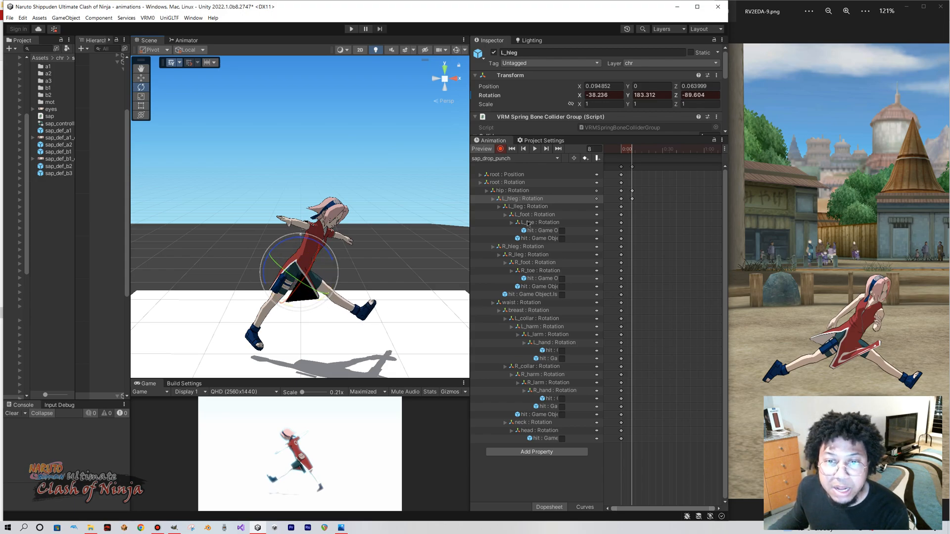
{"action": "left_click", "coordinate": [527, 206]}
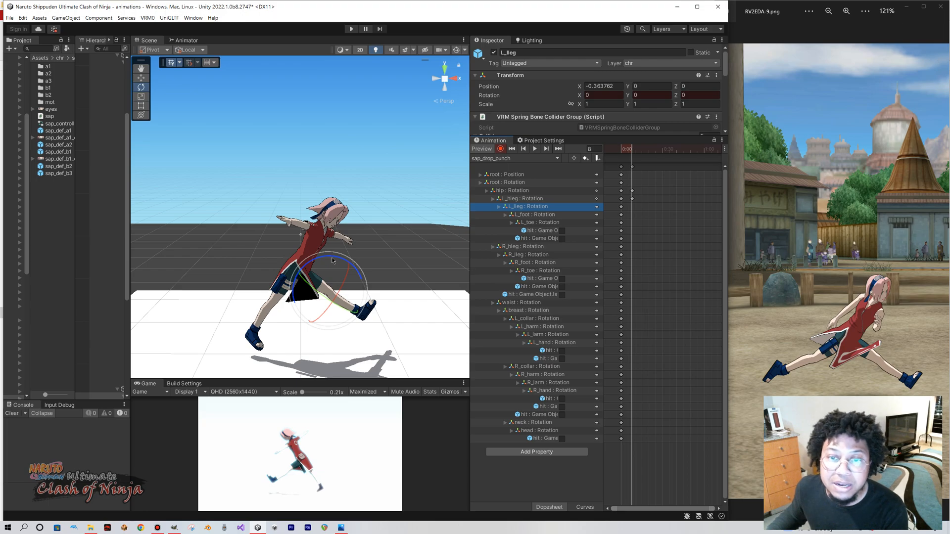
{"action": "right_click", "coordinate": [520, 207]}
{"action": "left_click", "coordinate": [543, 233]}
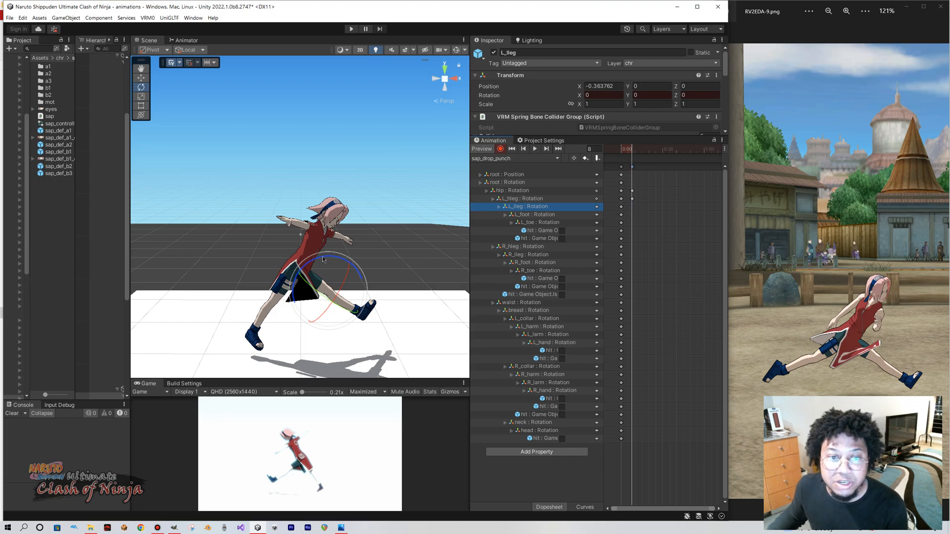
{"action": "left_click_drag", "start_coordinate": [323, 258], "coordinate": [324, 260]}
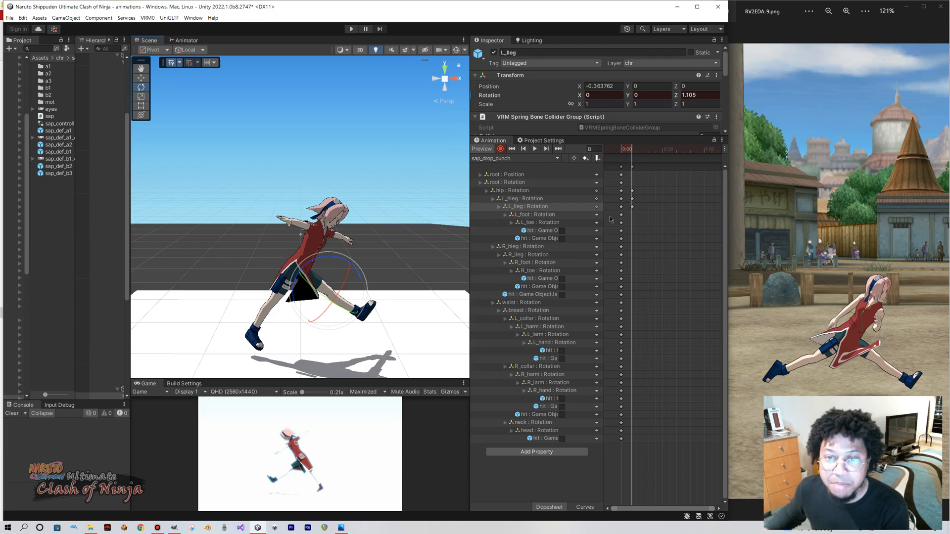
Rotate L_foot to about Z 1.0 and readjust L_hleg to about X -33.7, Y 170.5, Z -81.7.
{"action": "left_click", "coordinate": [546, 214]}
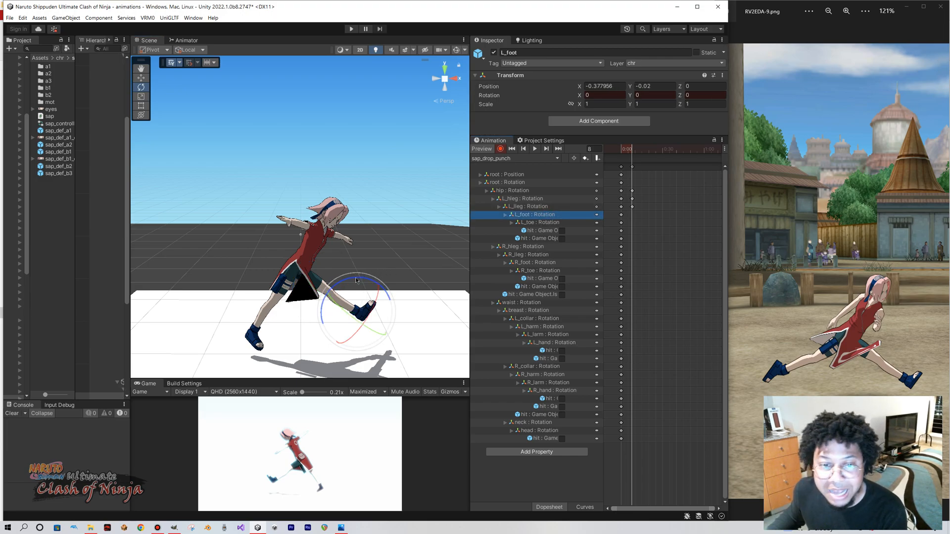
{"action": "left_click_drag", "start_coordinate": [350, 278], "coordinate": [355, 283]}
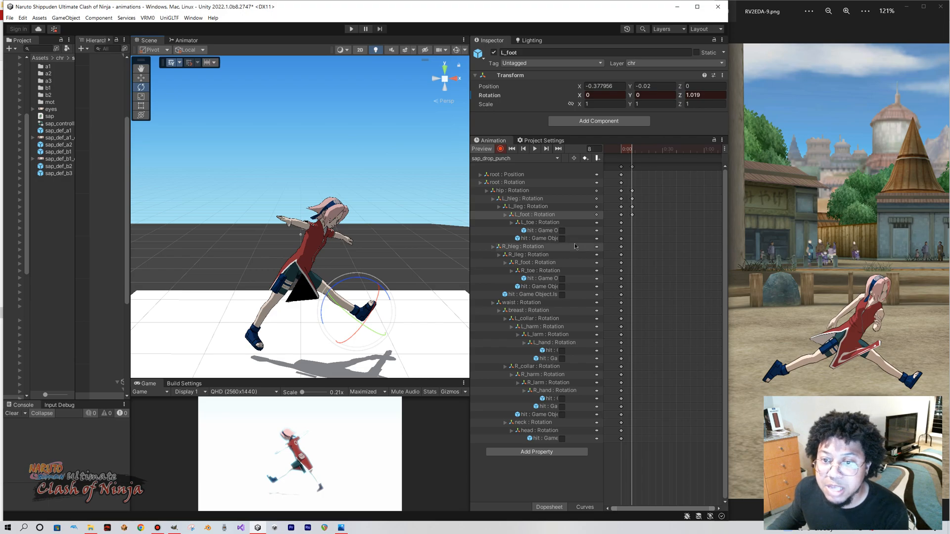
{"action": "left_click", "coordinate": [547, 224]}
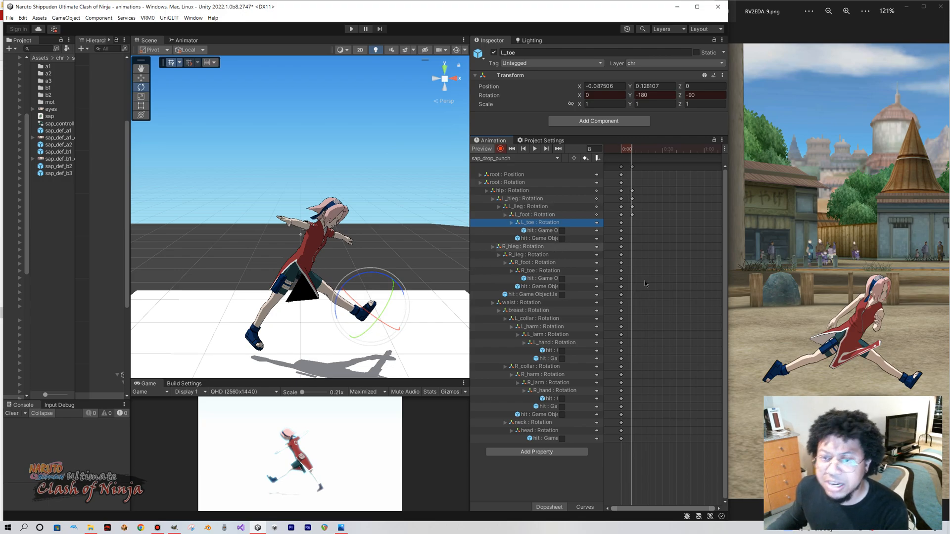
{"action": "left_click", "coordinate": [523, 198]}
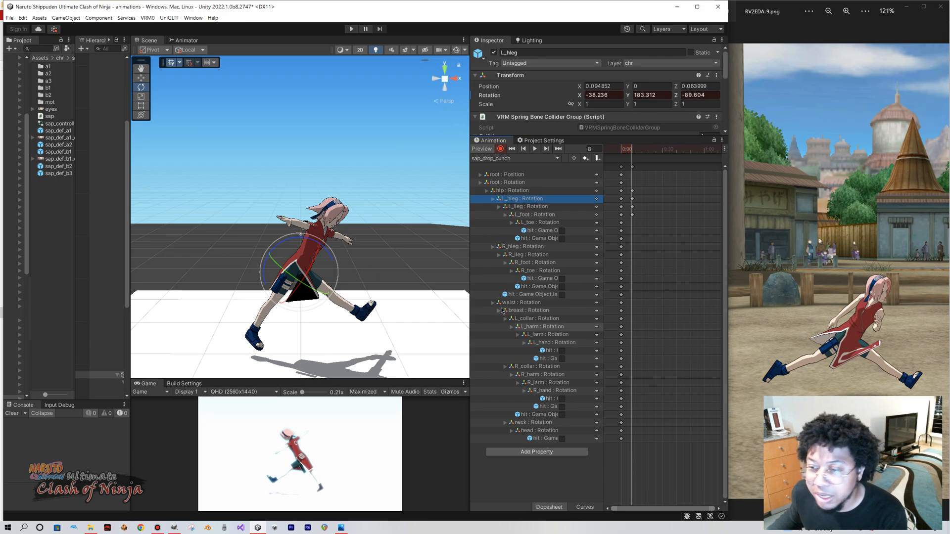
{"action": "left_click_drag", "start_coordinate": [309, 267], "coordinate": [307, 296]}
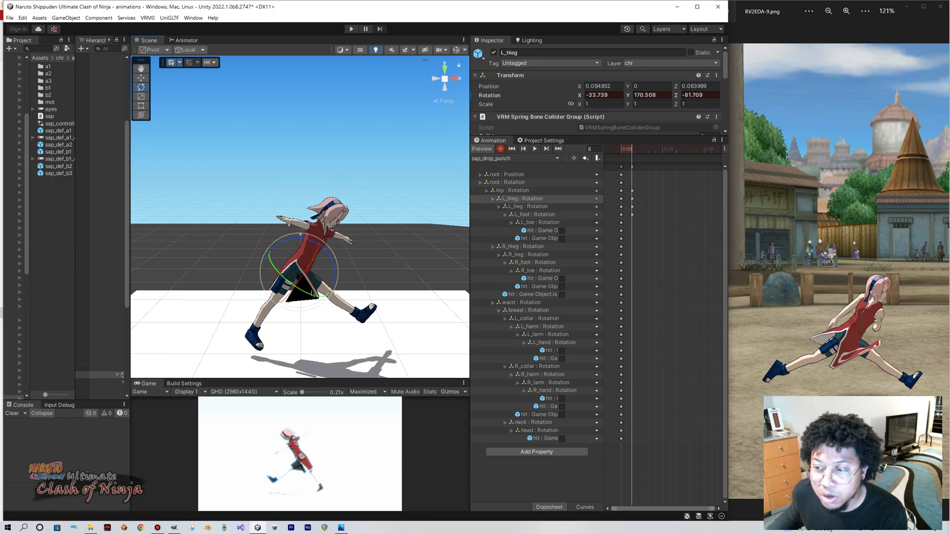
Swing R_hleg back at frame 8 to about X -7.3, Y -171.9, Z 4.8 and rotate R_lleg to about Z 16.2.
{"action": "left_click", "coordinate": [527, 248]}
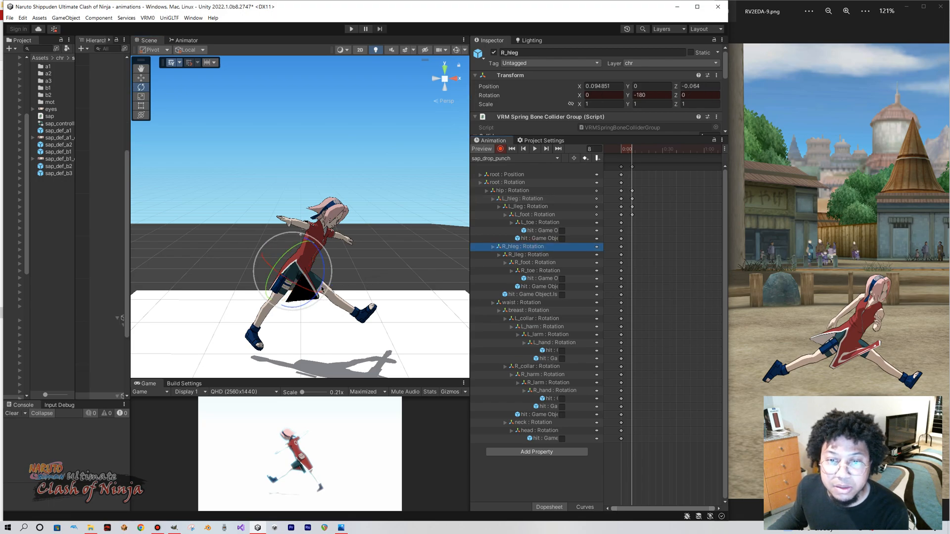
{"action": "left_click_drag", "start_coordinate": [320, 281], "coordinate": [302, 293]}
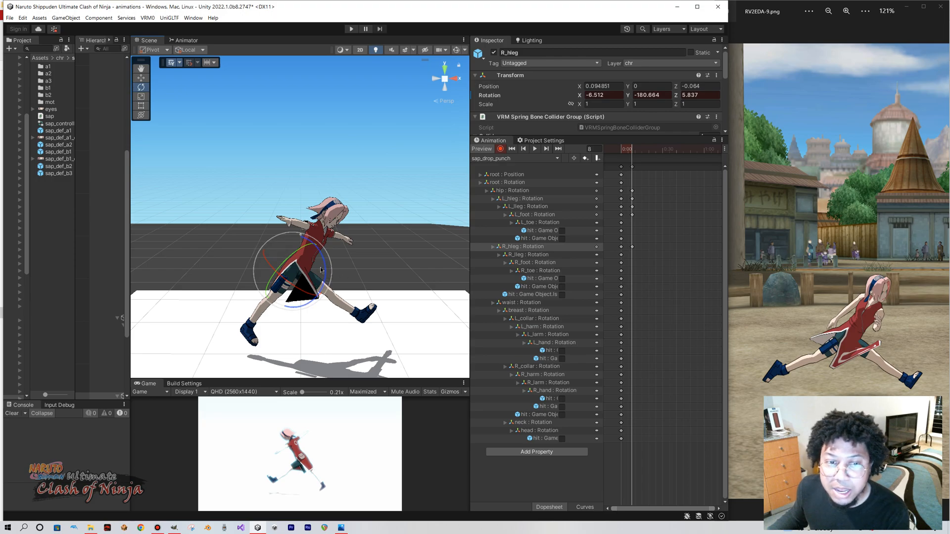
{"action": "left_click_drag", "start_coordinate": [294, 258], "coordinate": [303, 254]}
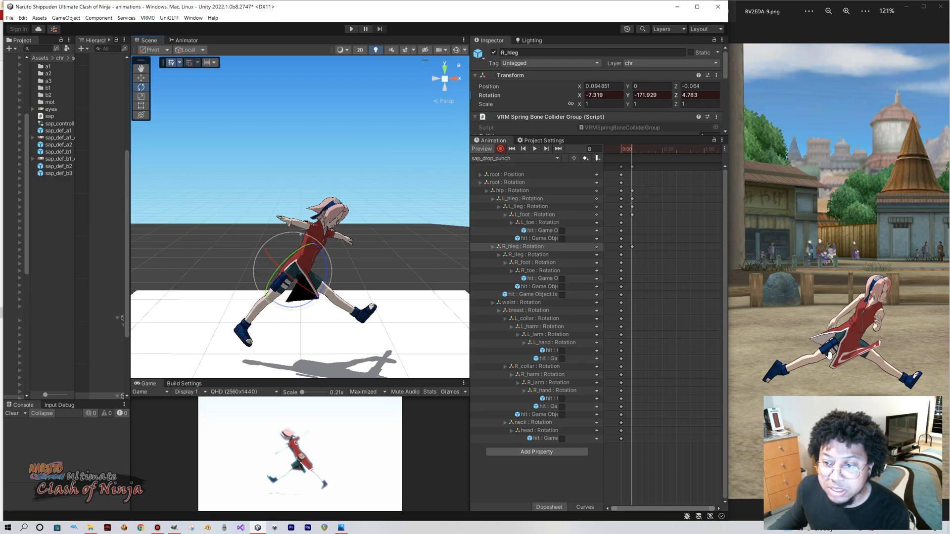
{"action": "left_click", "coordinate": [532, 257]}
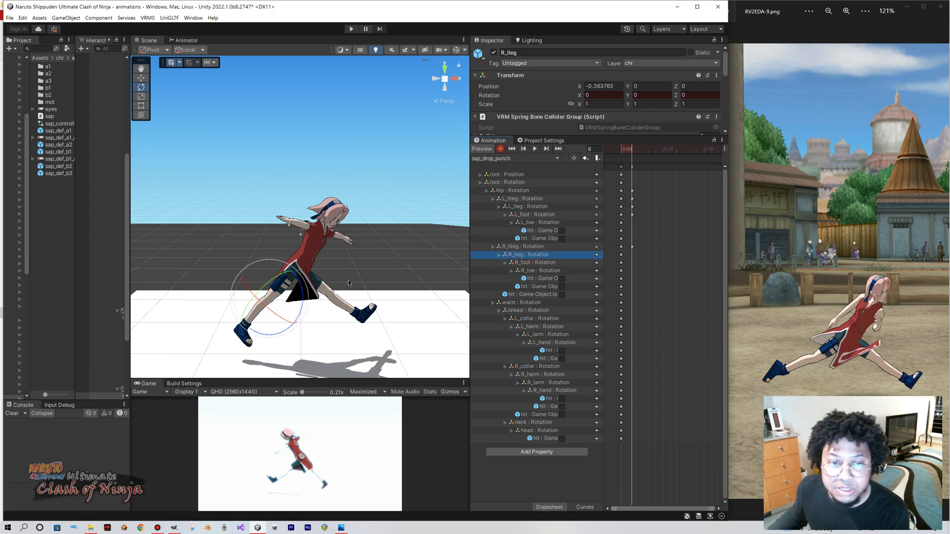
{"action": "left_click_drag", "start_coordinate": [296, 305], "coordinate": [302, 325]}
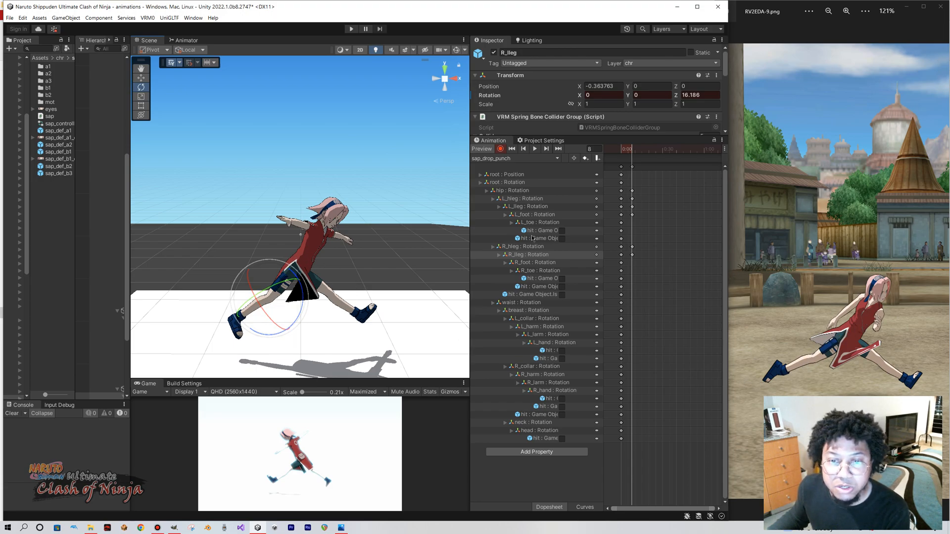
Lean the hip to about X 15.5, Y -58.4, Z -122.6 and extend R_hleg further back to about X -11.7, Y -163.8, Z 3.7.
{"action": "left_click", "coordinate": [516, 191]}
{"action": "left_click_drag", "start_coordinate": [331, 265], "coordinate": [332, 271]}
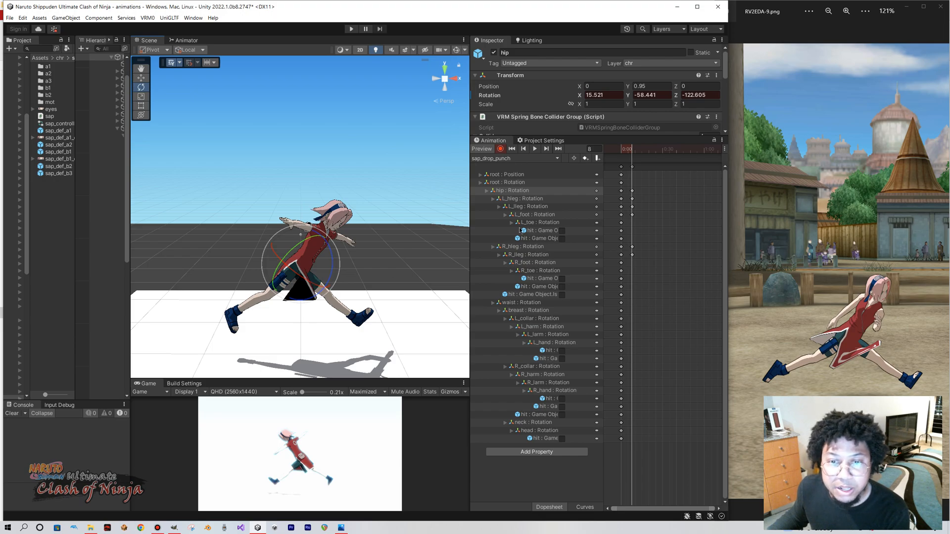
{"action": "left_click", "coordinate": [524, 199]}
{"action": "left_click", "coordinate": [524, 247]}
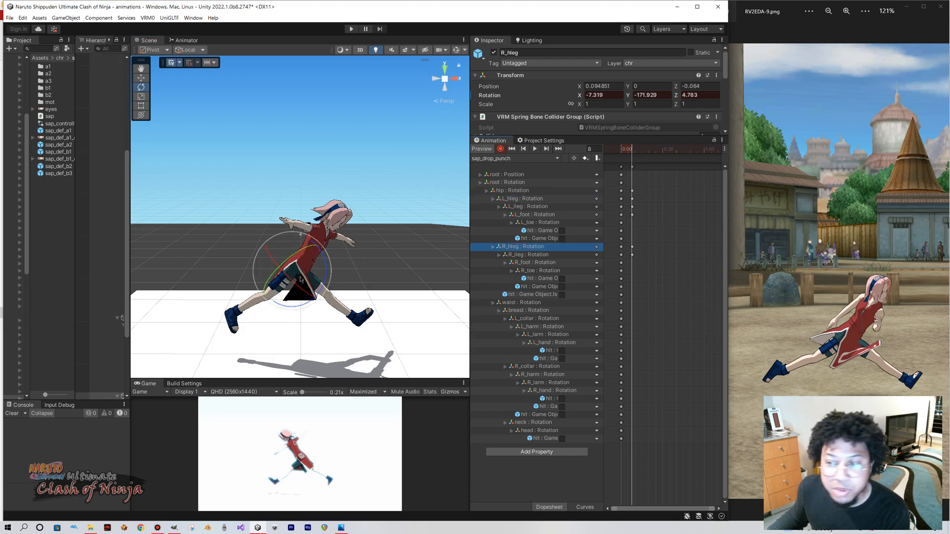
{"action": "left_click_drag", "start_coordinate": [291, 258], "coordinate": [301, 287]}
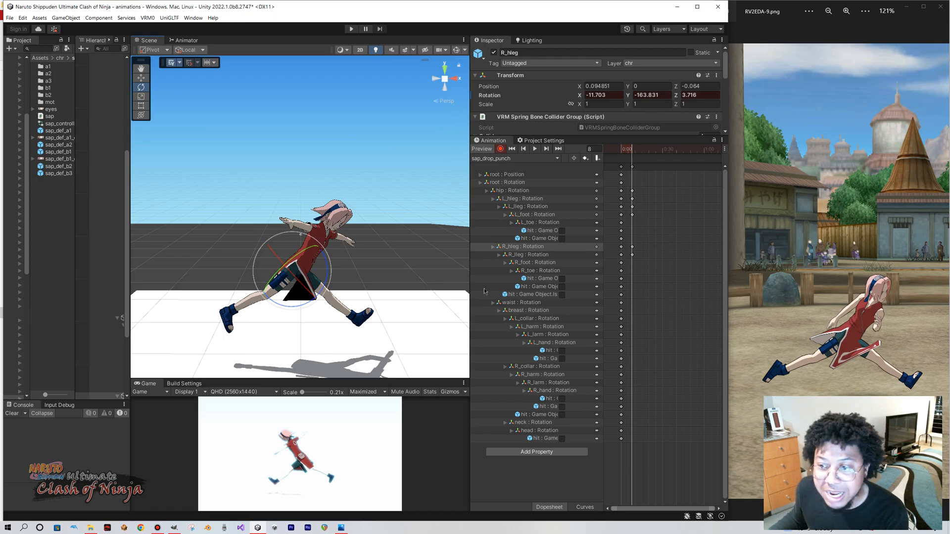
{"action": "left_click", "coordinate": [529, 255]}
{"action": "left_click", "coordinate": [529, 247]}
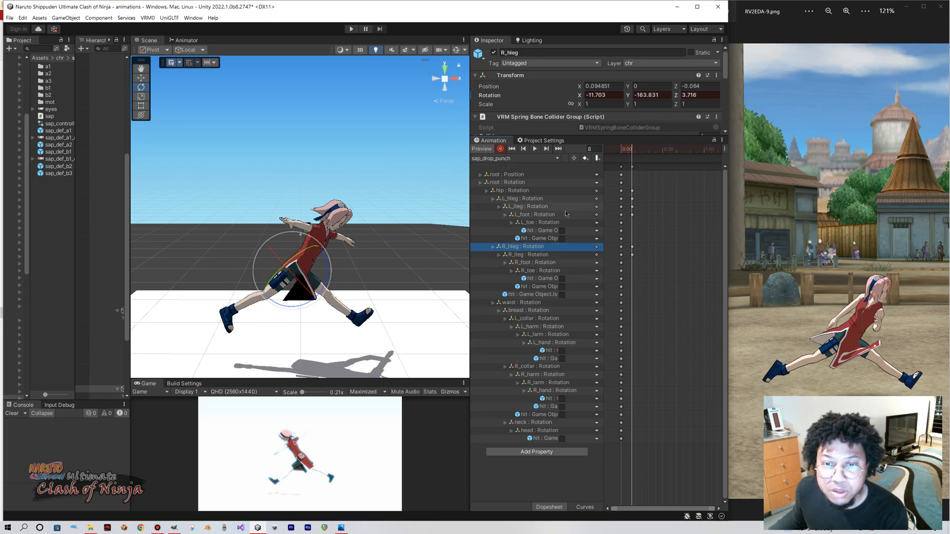
Raise the front leg slightly by rotating L_hleg to about Z -84.5.
{"action": "left_click", "coordinate": [534, 198]}
{"action": "left_click_drag", "start_coordinate": [332, 267], "coordinate": [335, 270]}
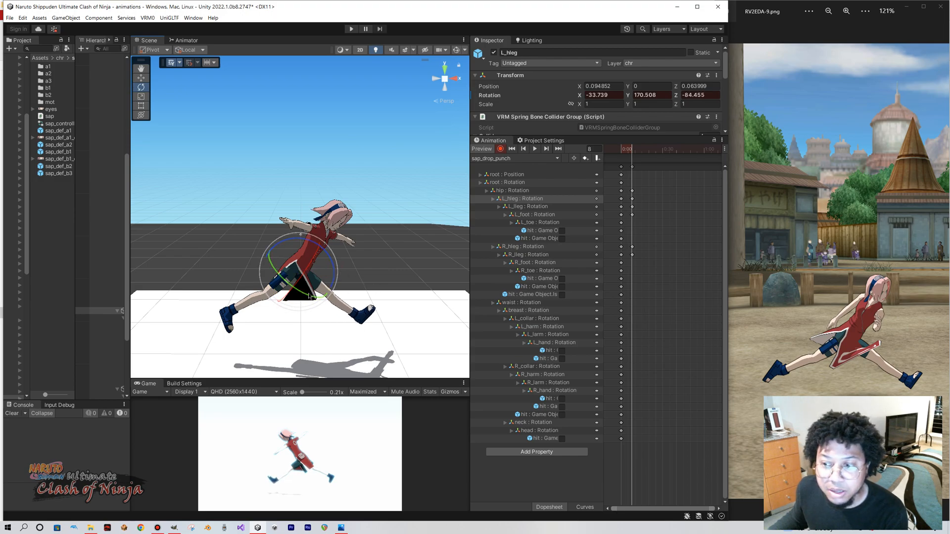
{"action": "left_click", "coordinate": [535, 248]}
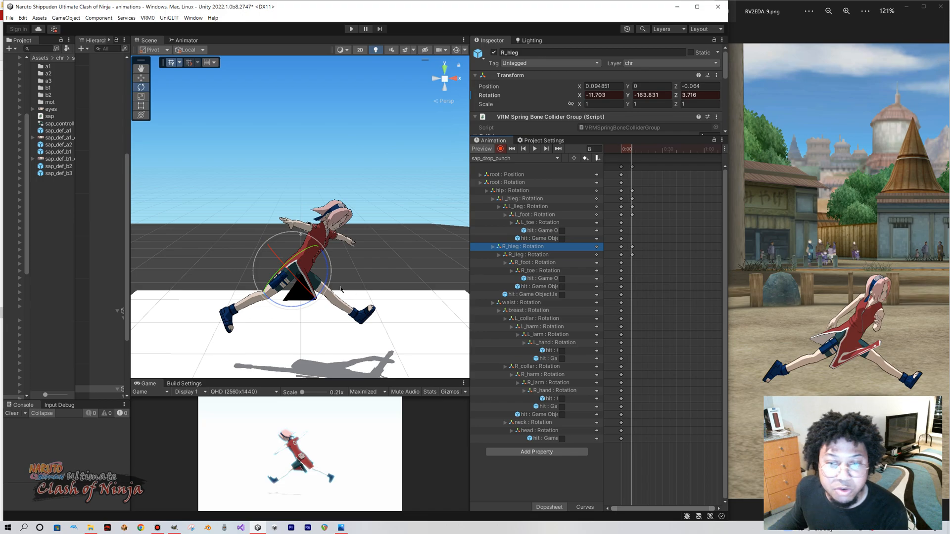
Fine-tune R_hleg's rotation at frame 8 to about X -7.2, Y -163.0, Z 10.6, following the reference pose.
{"action": "left_click_drag", "start_coordinate": [326, 278], "coordinate": [326, 284]}
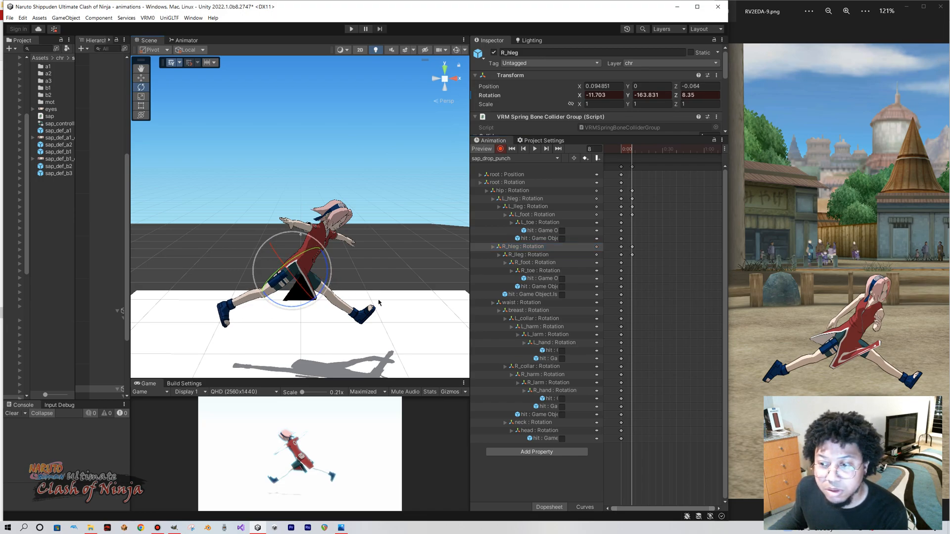
{"action": "left_click", "coordinate": [866, 311]}
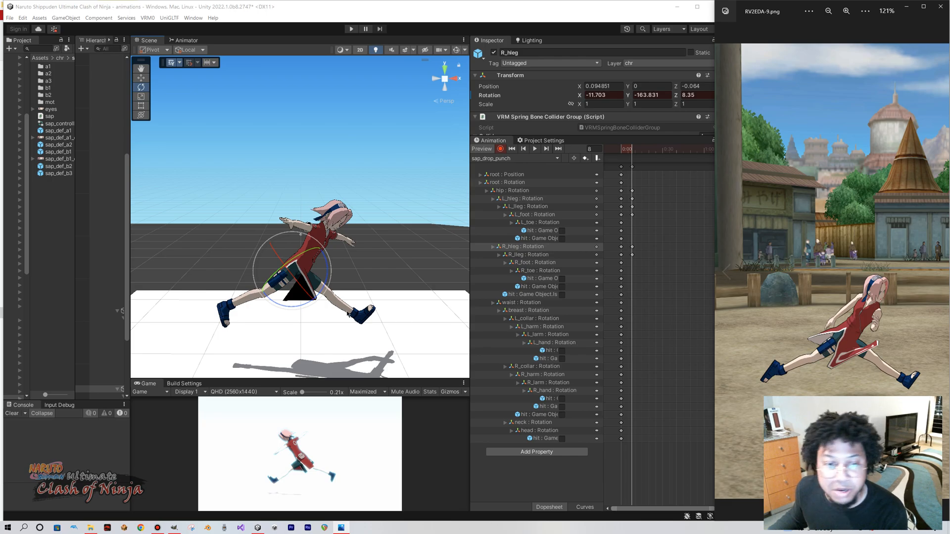
{"action": "left_click_drag", "start_coordinate": [320, 286], "coordinate": [292, 281]}
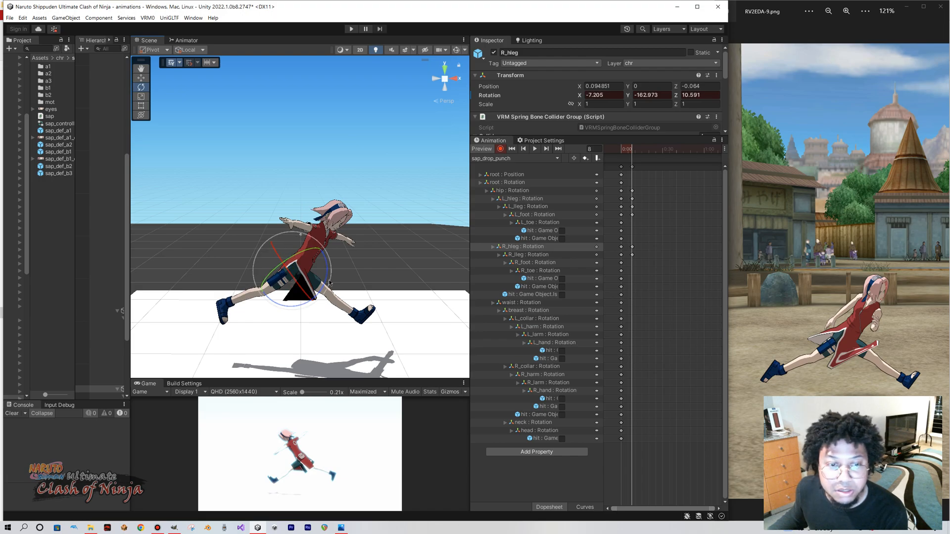
Rotate R_foot to about Z 55.5 so the trailing foot points back, and zoom the reference image out to 100%.
{"action": "left_click", "coordinate": [544, 262]}
{"action": "left_click_drag", "start_coordinate": [260, 317], "coordinate": [209, 367]}
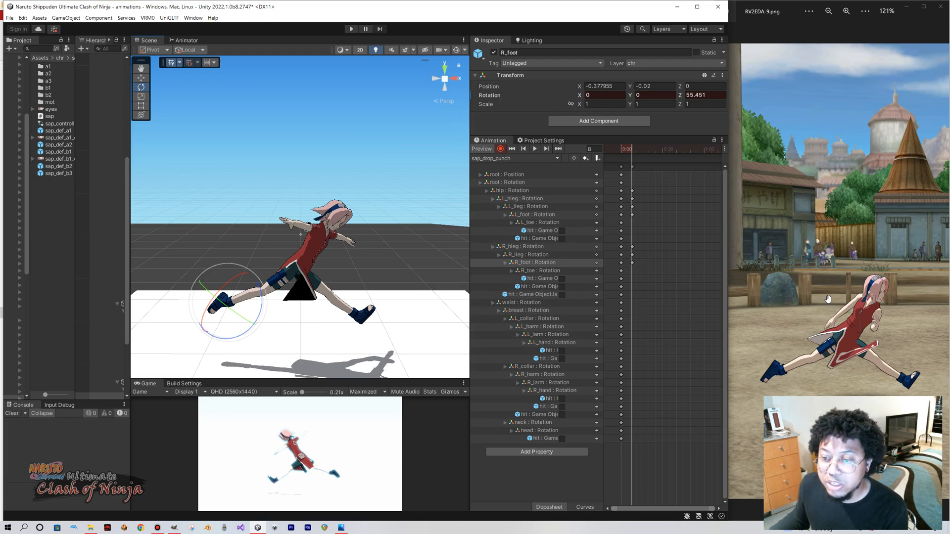
{"action": "scroll", "coordinate": [828, 299], "scroll_direction": "down", "scroll_amount": 2}
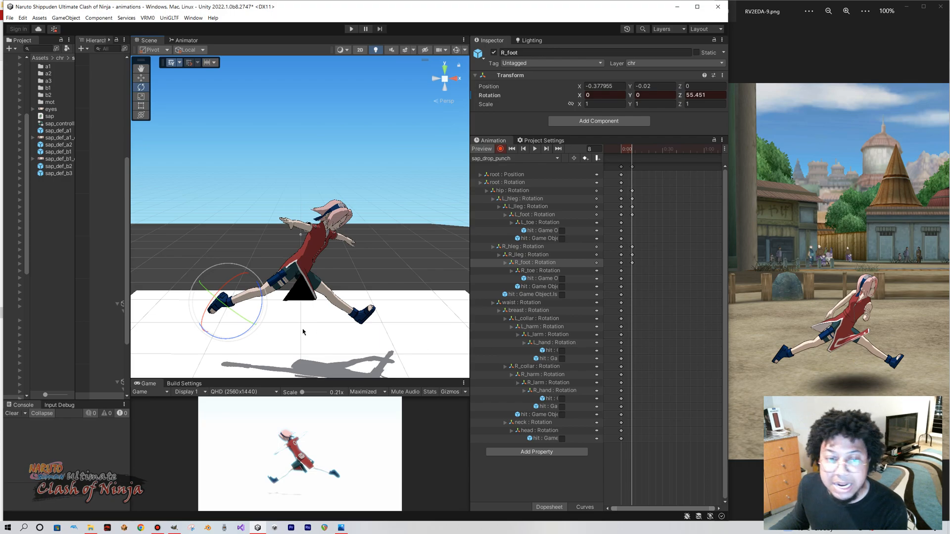
{"action": "middle_click_drag", "start_coordinate": [301, 333], "coordinate": [301, 312]}
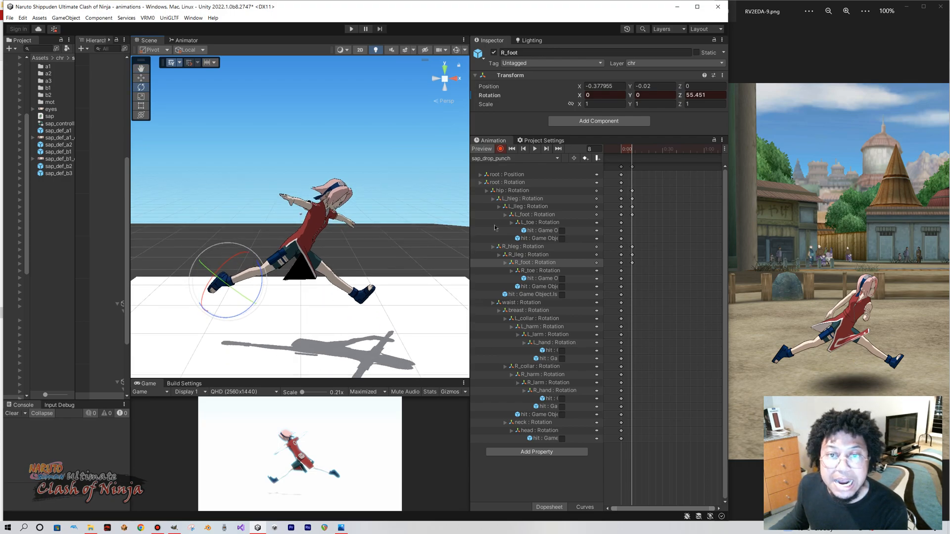
Lower the whole character at frame 8 by moving root down to about Y -0.228.
{"action": "left_click", "coordinate": [515, 183]}
{"action": "left_click", "coordinate": [519, 175]}
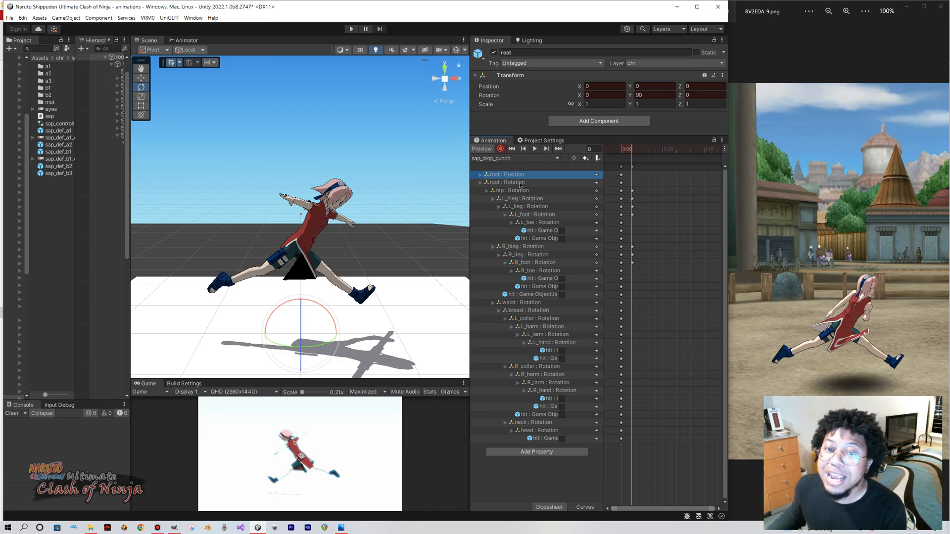
{"action": "left_click", "coordinate": [522, 191]}
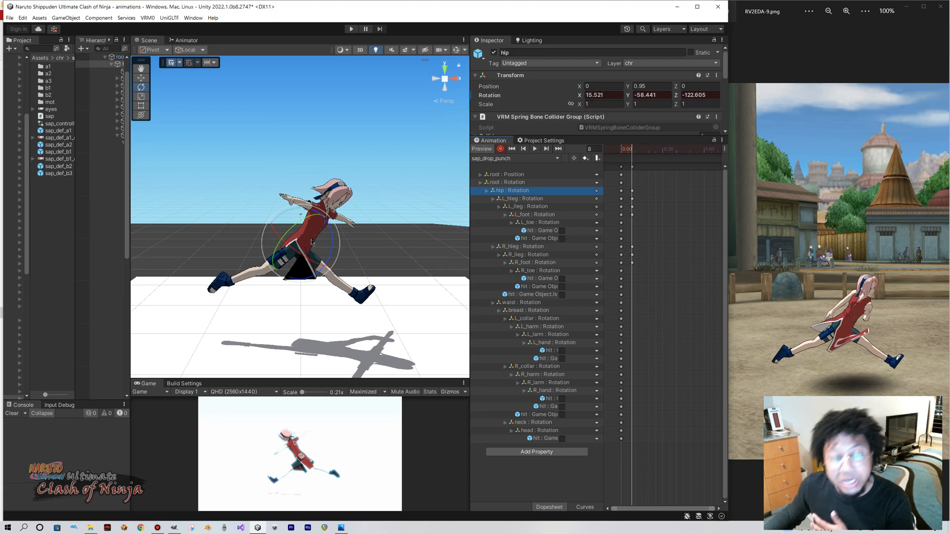
{"action": "left_click", "coordinate": [511, 185]}
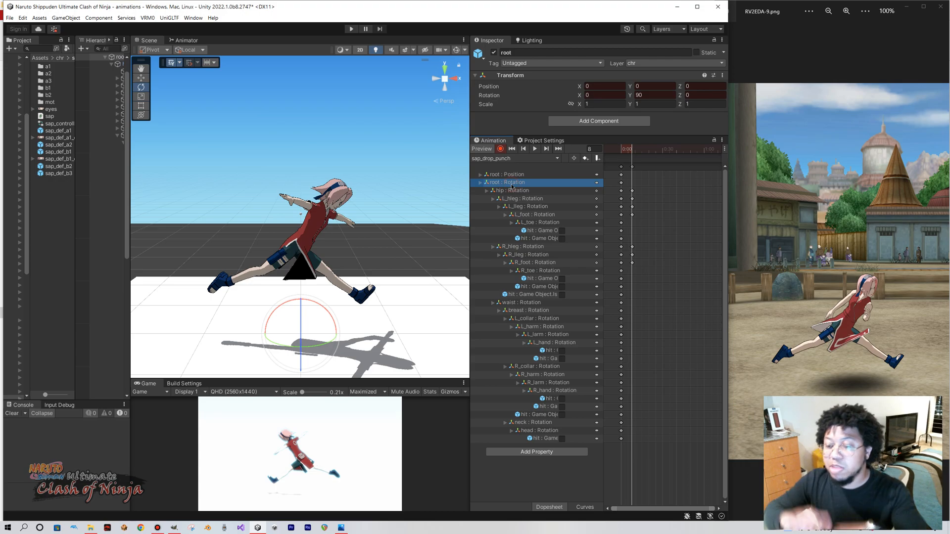
{"action": "left_click", "coordinate": [516, 175]}
{"action": "left_click", "coordinate": [141, 78]}
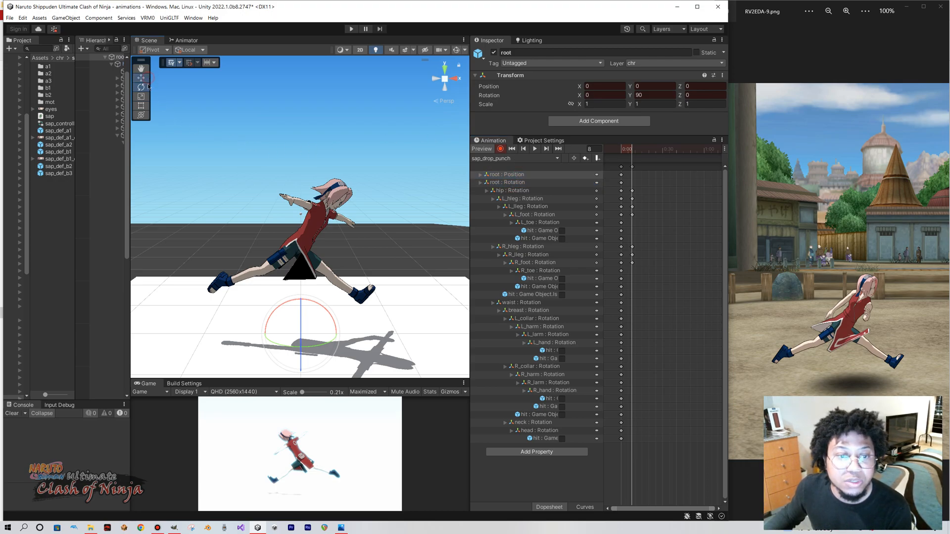
{"action": "left_click_drag", "start_coordinate": [300, 303], "coordinate": [298, 326]}
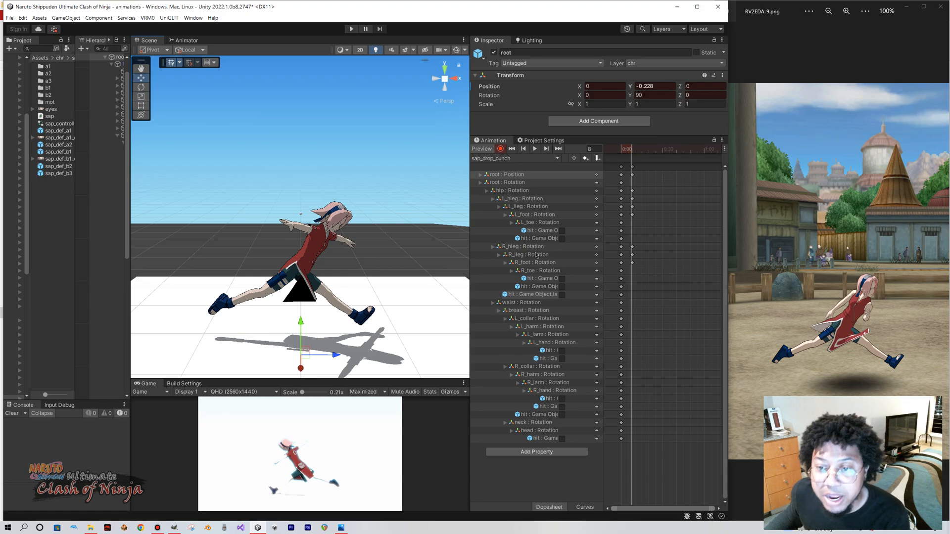
Twist the waist at frame 8 to a rotation of about X -30.2, Y -0.9, Z 5.0.
{"action": "left_click", "coordinate": [141, 87]}
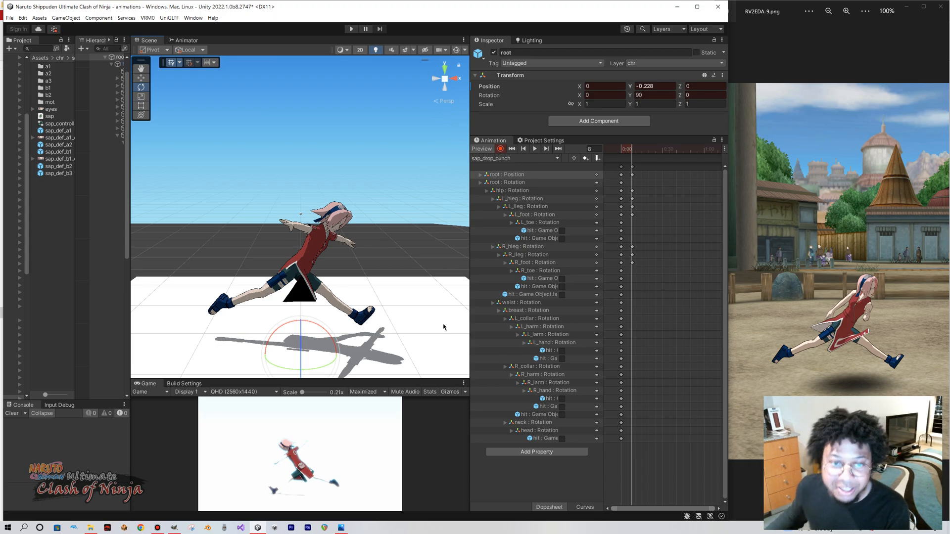
{"action": "middle_click_drag", "start_coordinate": [399, 313], "coordinate": [404, 317]}
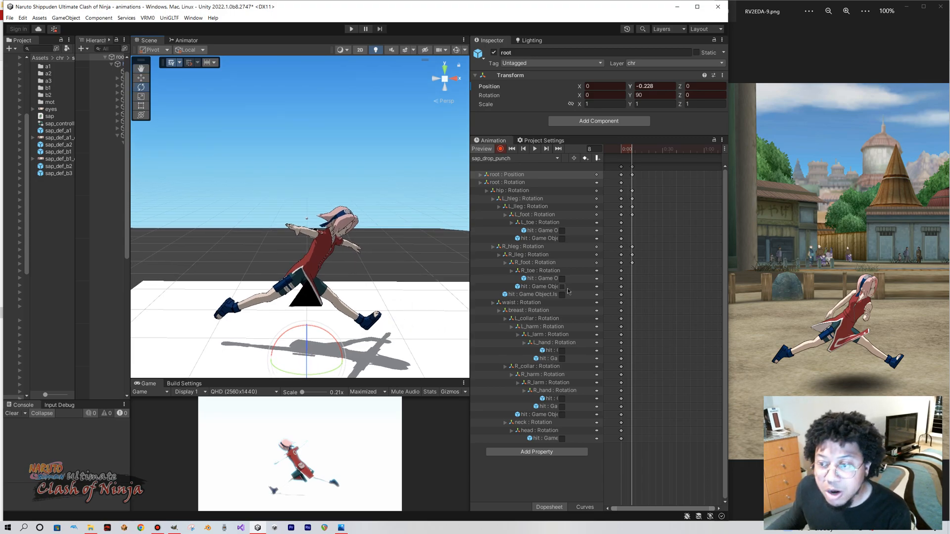
{"action": "left_click", "coordinate": [531, 303]}
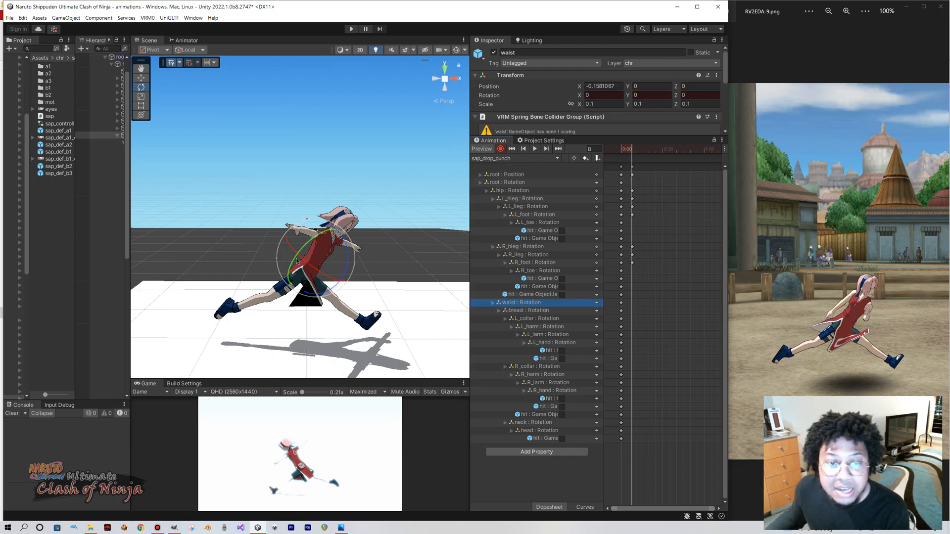
{"action": "left_click_drag", "start_coordinate": [350, 272], "coordinate": [329, 286]}
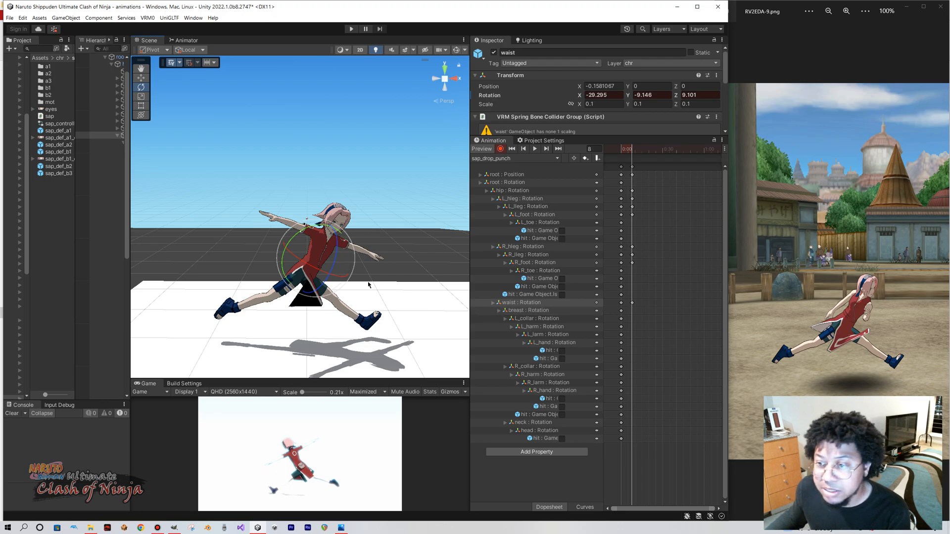
{"action": "left_click_drag", "start_coordinate": [296, 241], "coordinate": [322, 253]}
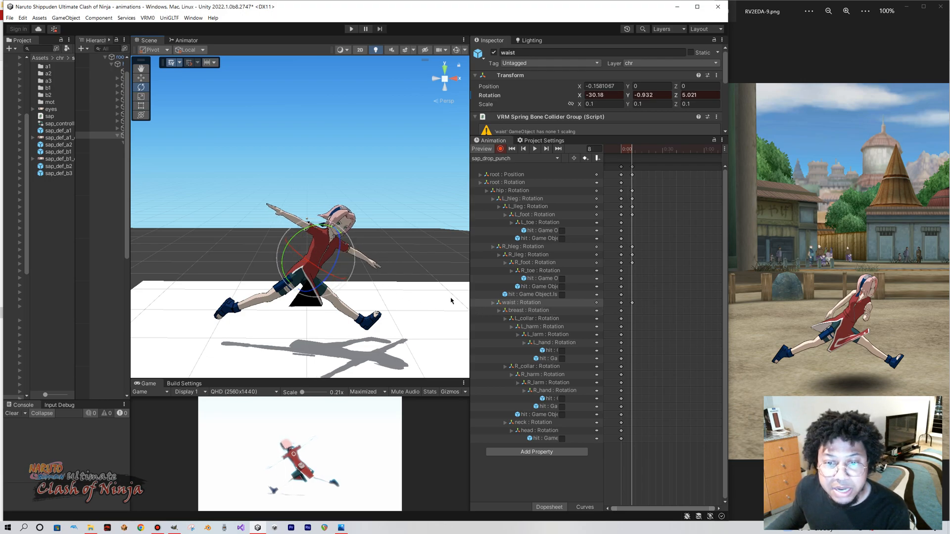
Twist the breast bone to about X -54.3, Y -3.8, Z -8.8 and readjust the waist to about X -30.4, Y 1.6, Z 4.2.
{"action": "left_click", "coordinate": [538, 310]}
{"action": "mouse_move", "coordinate": [305, 251]}
{"action": "left_mouse_down"}
{"action": "mouse_move", "coordinate": [284, 249]}
{"action": "mouse_move", "coordinate": [293, 260]}
{"action": "mouse_move", "coordinate": [270, 253]}
{"action": "mouse_move", "coordinate": [309, 251]}
{"action": "left_mouse_up"}
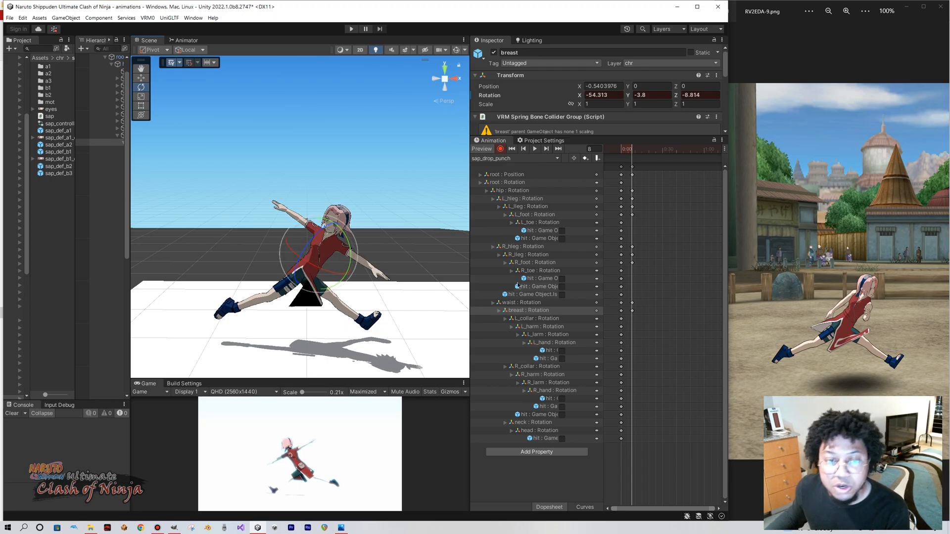
{"action": "left_click", "coordinate": [525, 302]}
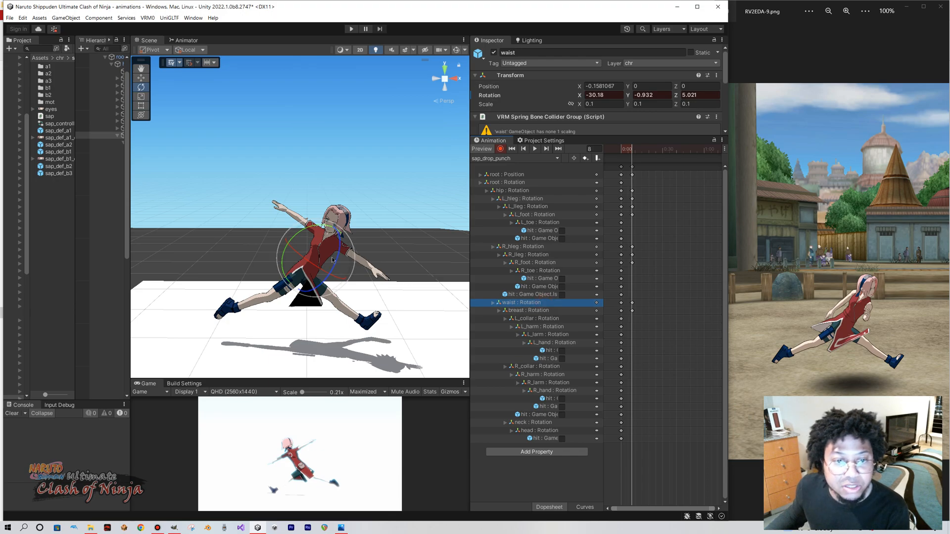
{"action": "left_click_drag", "start_coordinate": [337, 267], "coordinate": [301, 235]}
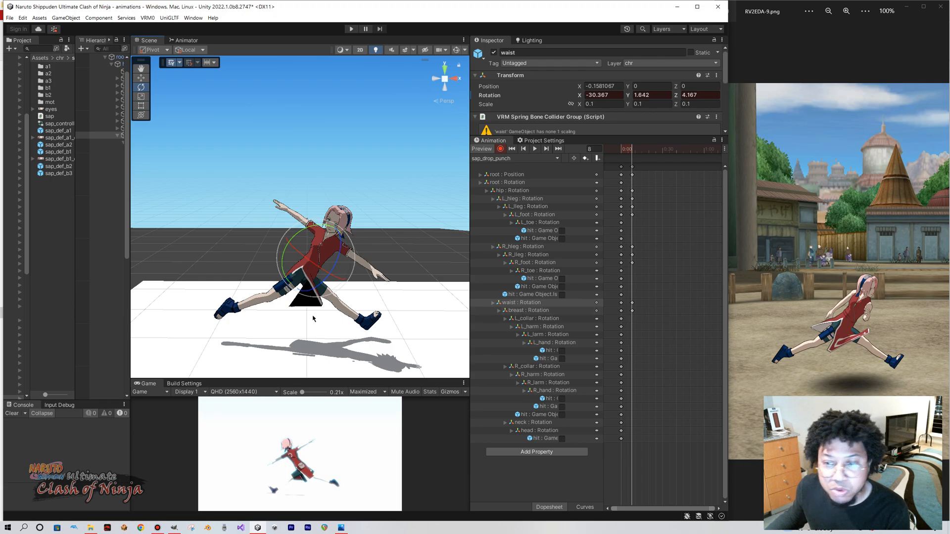
Turn the head toward the direction of the lunge, rotating it to about X 79.5, Y -84.6, Z -61.6.
{"action": "left_click", "coordinate": [534, 318]}
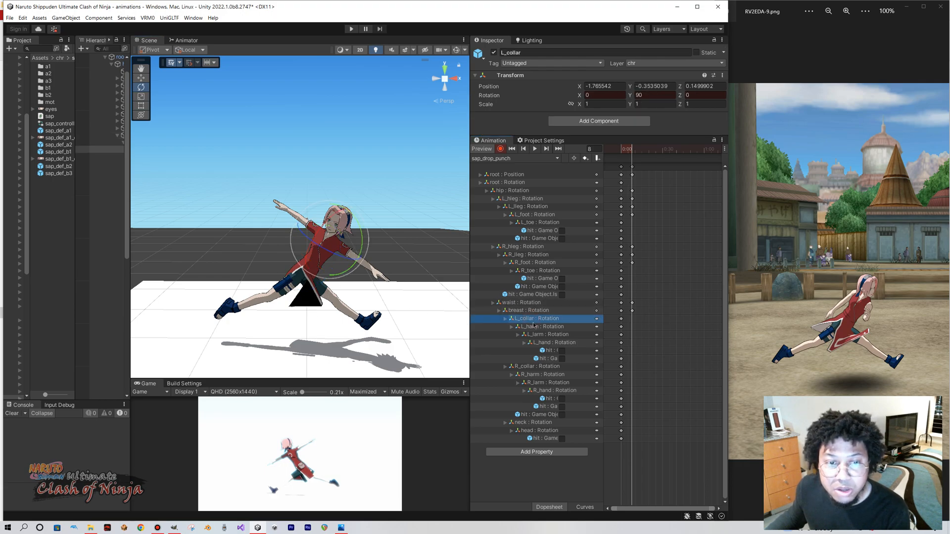
{"action": "left_click", "coordinate": [536, 431]}
{"action": "left_click", "coordinate": [537, 424]}
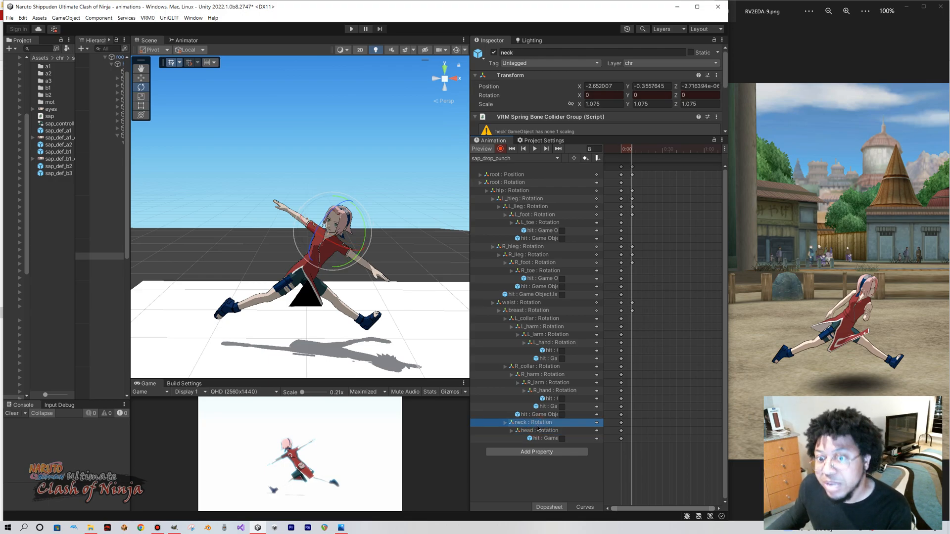
{"action": "left_click", "coordinate": [538, 430]}
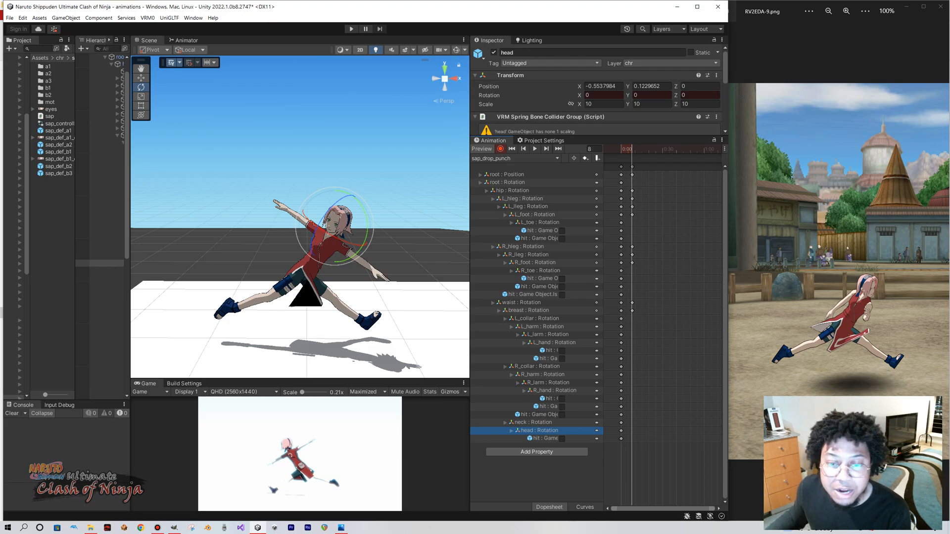
{"action": "left_click_drag", "start_coordinate": [336, 243], "coordinate": [317, 221]}
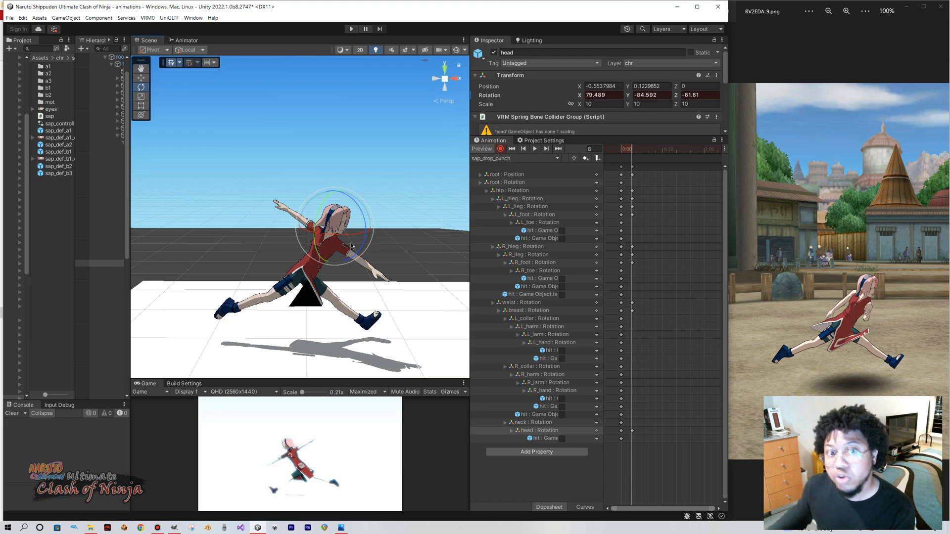
Correct the body's tilt as seen from the front by rotating the hip to about X 18.6, Y -60.4, Z -118.2.
{"action": "left_click_drag", "start_coordinate": [391, 259], "coordinate": [333, 257], "text": "alt"}
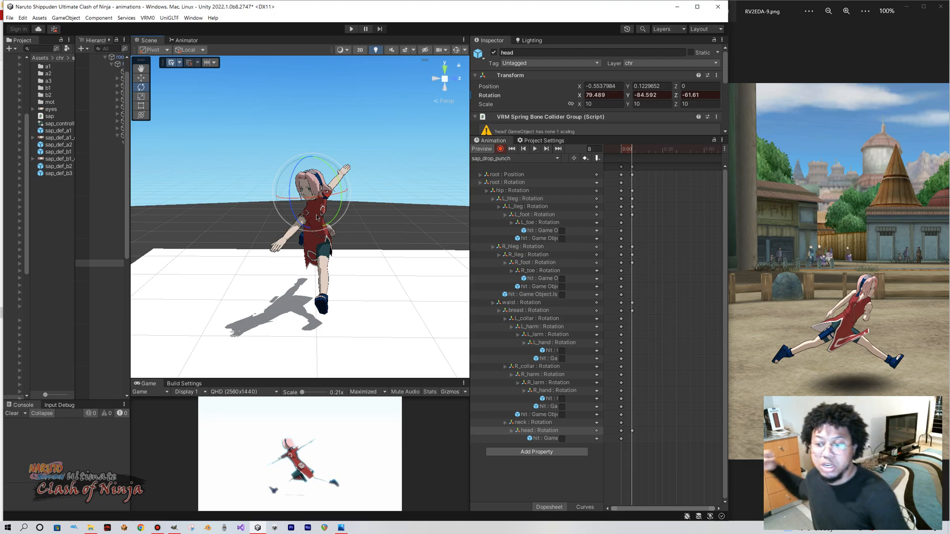
{"action": "left_click", "coordinate": [311, 231]}
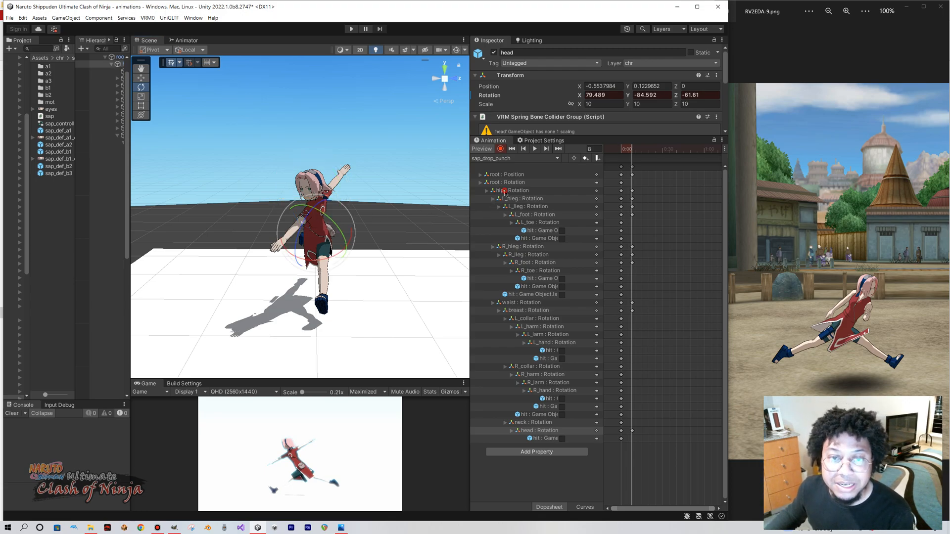
{"action": "mouse_move", "coordinate": [299, 231]}
{"action": "left_mouse_down"}
{"action": "mouse_move", "coordinate": [342, 232]}
{"action": "mouse_move", "coordinate": [302, 227]}
{"action": "left_mouse_up"}
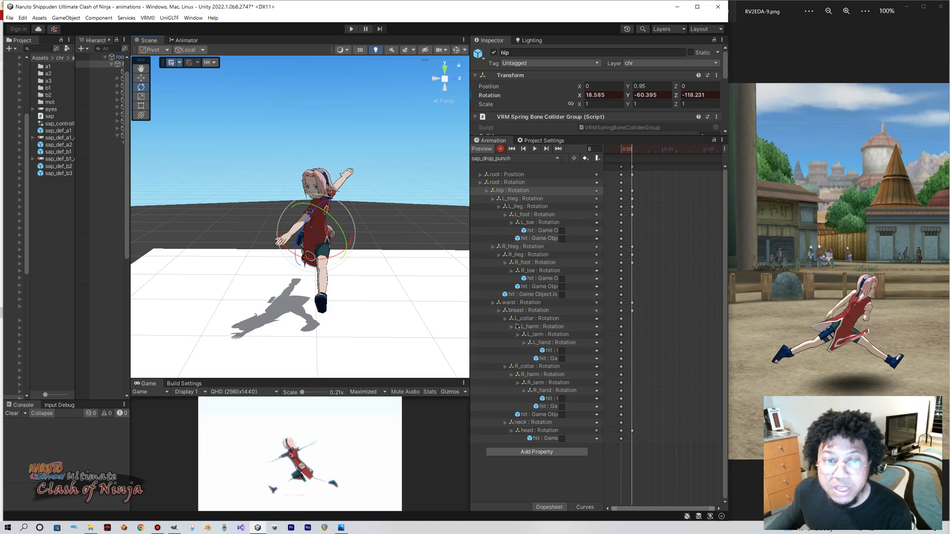
Readjust the head's facing from front and side views to a rotation of about X 77.9, Y -79.6, Z -57.0.
{"action": "left_click", "coordinate": [538, 431]}
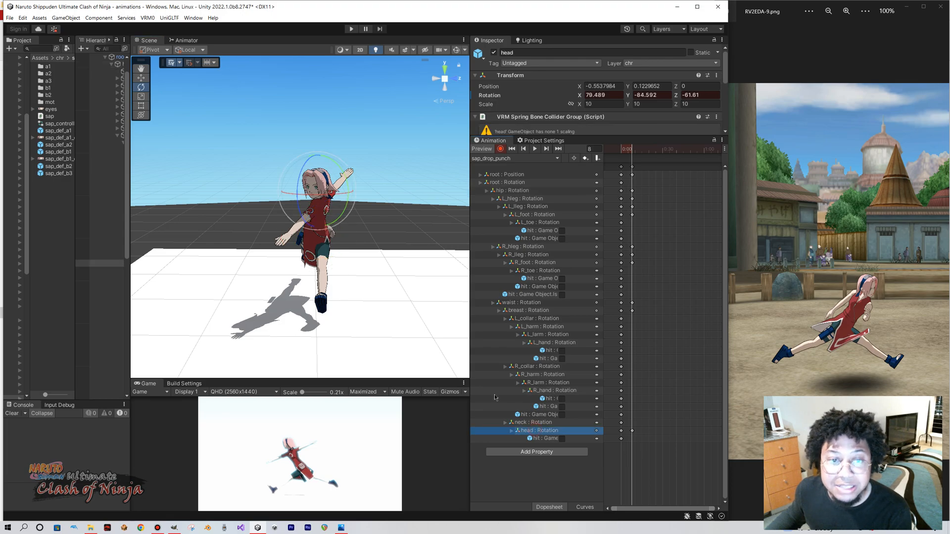
{"action": "left_click_drag", "start_coordinate": [326, 194], "coordinate": [344, 178]}
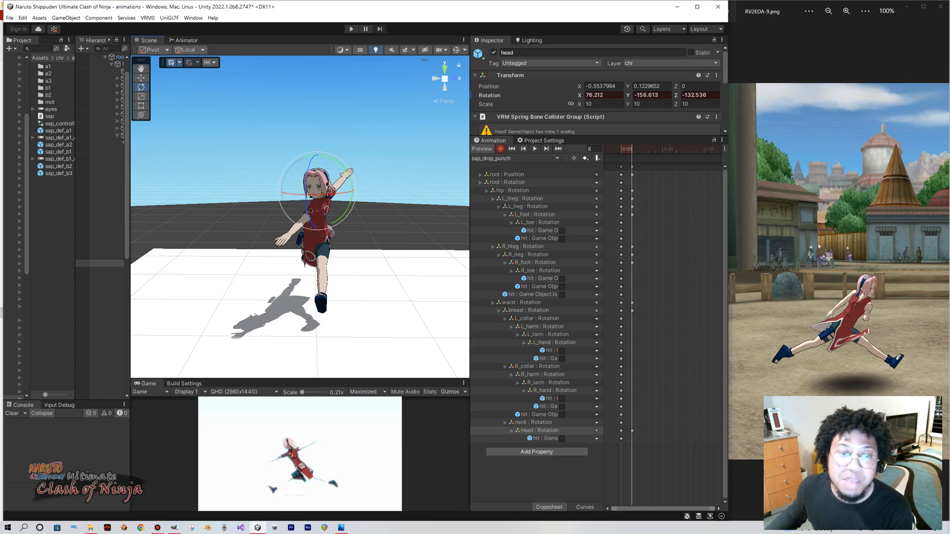
{"action": "right_click_drag", "start_coordinate": [248, 204], "coordinate": [324, 214]}
{"action": "middle_click_drag", "start_coordinate": [257, 213], "coordinate": [384, 227]}
{"action": "right_click_drag", "start_coordinate": [242, 223], "coordinate": [354, 223]}
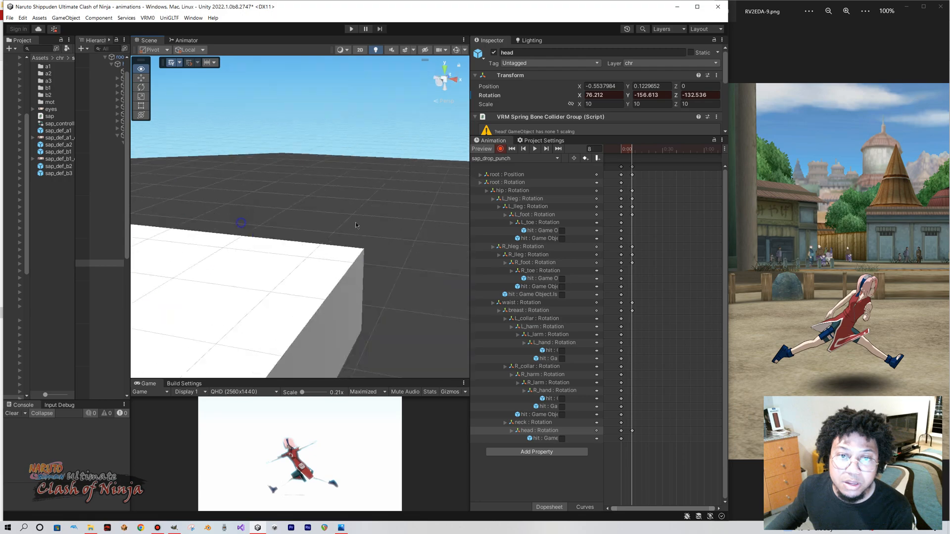
{"action": "middle_click_drag", "start_coordinate": [218, 223], "coordinate": [312, 228]}
{"action": "right_click_drag", "start_coordinate": [258, 225], "coordinate": [306, 225]}
{"action": "middle_click_drag", "start_coordinate": [217, 218], "coordinate": [311, 222]}
{"action": "scroll", "coordinate": [297, 220], "scroll_direction": "down", "scroll_amount": 4}
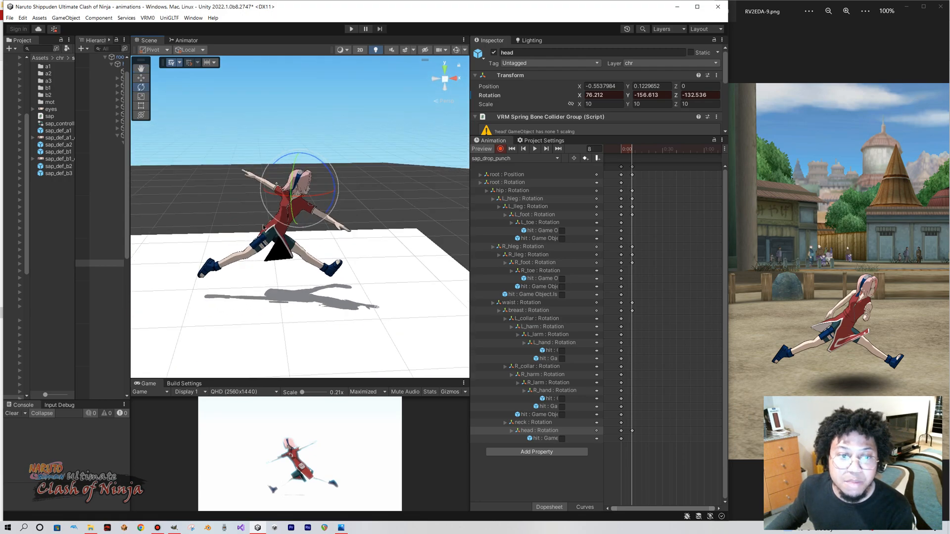
{"action": "middle_click_drag", "start_coordinate": [221, 212], "coordinate": [250, 212]}
{"action": "scroll", "coordinate": [249, 214], "scroll_direction": "up", "scroll_amount": 3}
{"action": "key", "text": "e"}
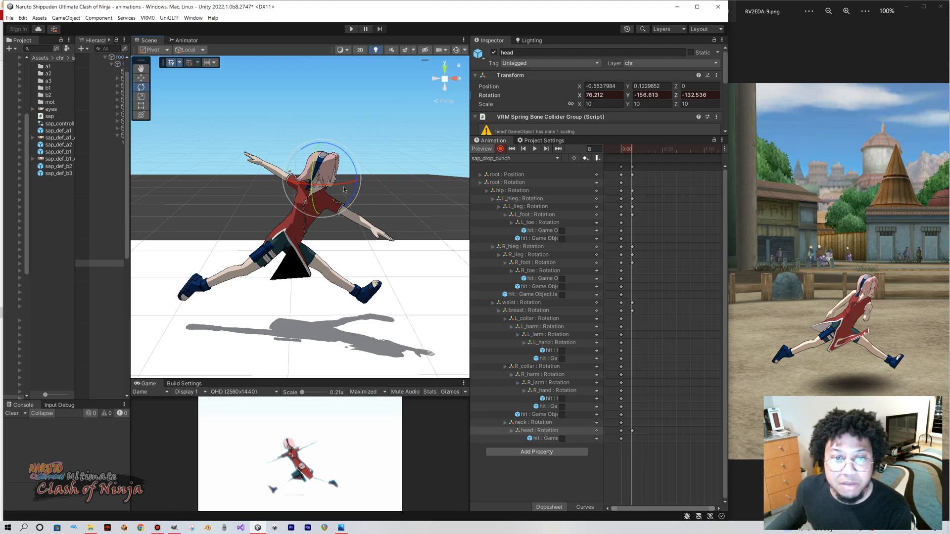
{"action": "mouse_move", "coordinate": [339, 187]}
{"action": "left_mouse_down"}
{"action": "mouse_move", "coordinate": [299, 194]}
{"action": "mouse_move", "coordinate": [326, 188]}
{"action": "left_mouse_up"}
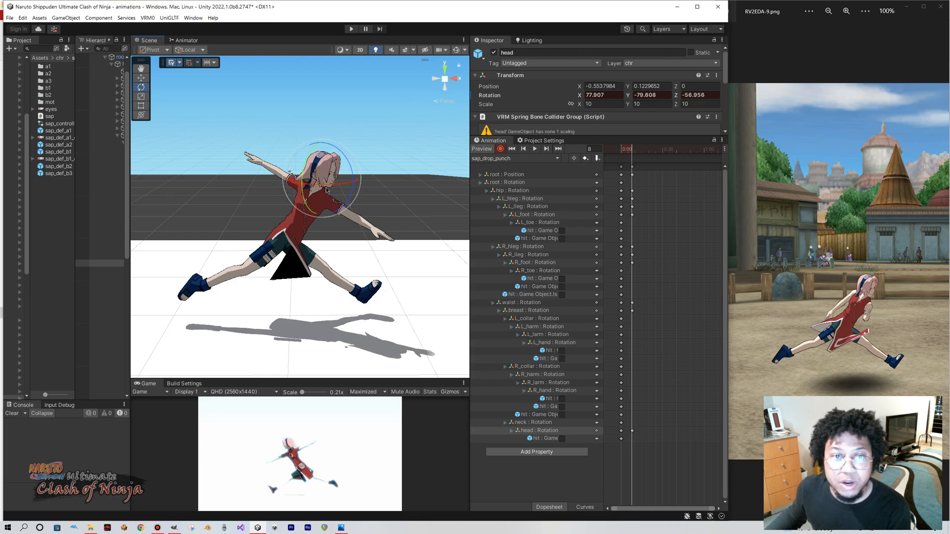
Examine the frame 8 pose from the front and side to check the head and torso alignment.
{"action": "right_click_drag", "start_coordinate": [319, 196], "coordinate": [315, 191]}
{"action": "scroll", "coordinate": [315, 192], "scroll_direction": "down", "scroll_amount": 2}
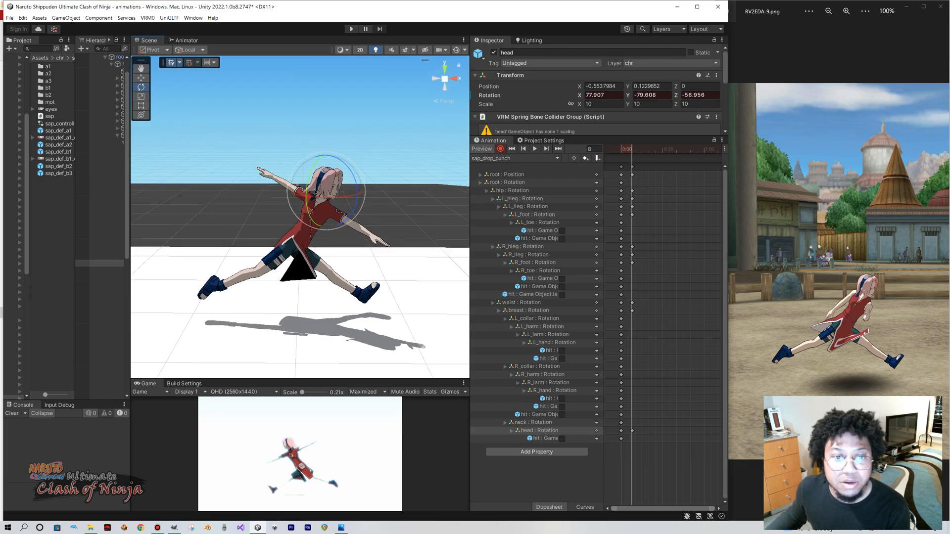
{"action": "middle_click_drag", "start_coordinate": [355, 198], "coordinate": [327, 195]}
{"action": "right_click_drag", "start_coordinate": [326, 194], "coordinate": [252, 203]}
{"action": "middle_click_drag", "start_coordinate": [252, 203], "coordinate": [164, 205]}
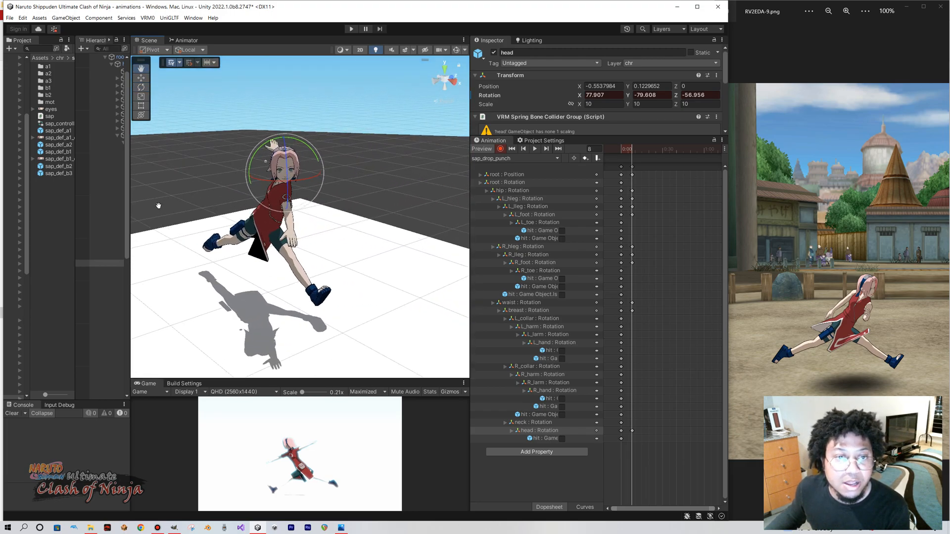
{"action": "right_click_drag", "start_coordinate": [303, 203], "coordinate": [261, 203]}
{"action": "middle_click_drag", "start_coordinate": [261, 203], "coordinate": [213, 204]}
{"action": "right_click_drag", "start_coordinate": [364, 195], "coordinate": [342, 197]}
{"action": "middle_click_drag", "start_coordinate": [341, 196], "coordinate": [284, 201]}
{"action": "right_click_drag", "start_coordinate": [149, 199], "coordinate": [208, 199]}
{"action": "middle_click_drag", "start_coordinate": [207, 200], "coordinate": [312, 197]}
{"action": "right_click_drag", "start_coordinate": [311, 198], "coordinate": [399, 192]}
{"action": "middle_click_drag", "start_coordinate": [398, 191], "coordinate": [261, 199]}
{"action": "right_click_drag", "start_coordinate": [330, 194], "coordinate": [291, 171]}
{"action": "middle_click_drag", "start_coordinate": [291, 171], "coordinate": [312, 177]}
{"action": "right_click_drag", "start_coordinate": [311, 183], "coordinate": [312, 179]}
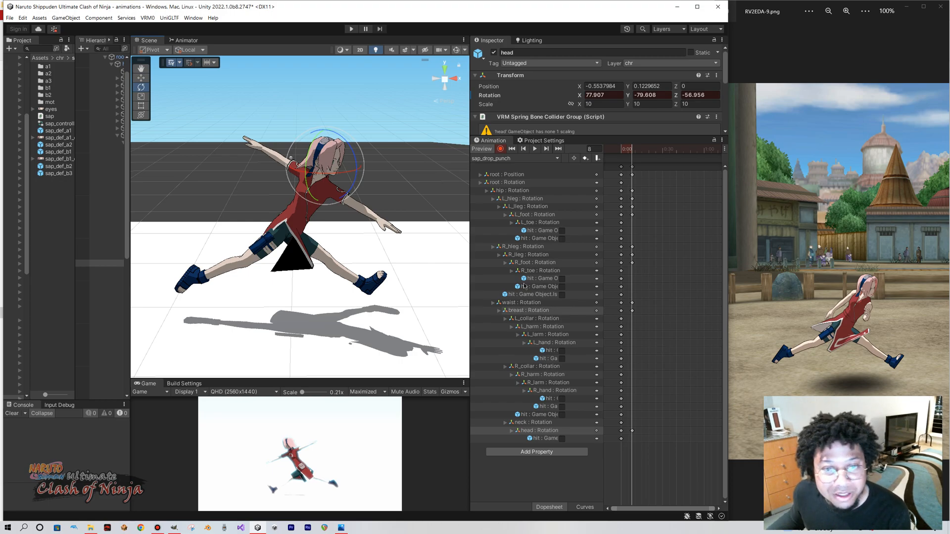
Lower the left upper arm (L_harm) beside the torso by rotating it to about X -2.2, Y 68.4, Z -21.6.
{"action": "left_click", "coordinate": [530, 320]}
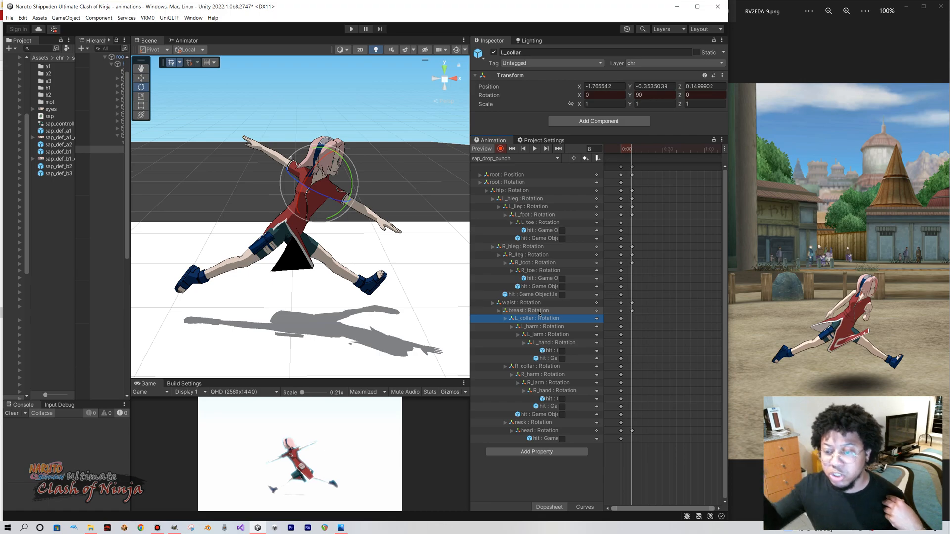
{"action": "left_click", "coordinate": [558, 328]}
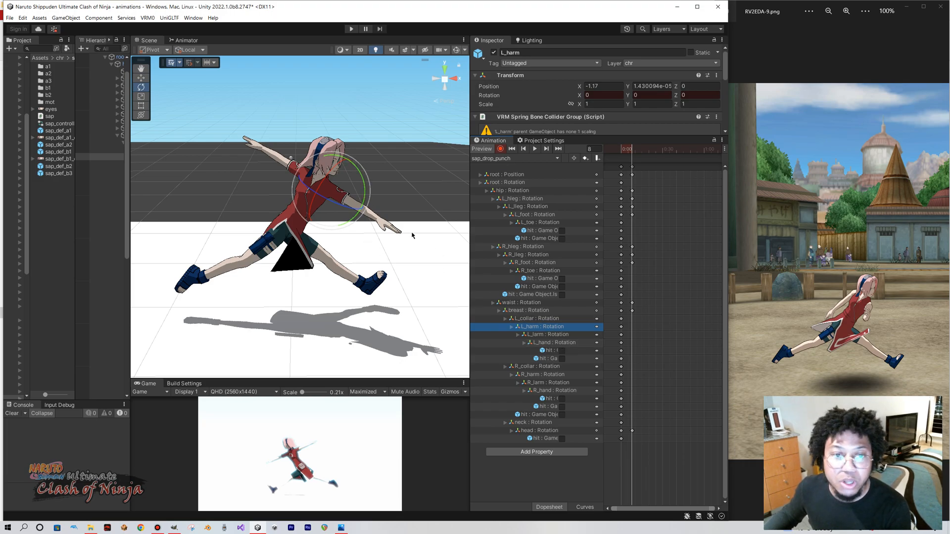
{"action": "left_click_drag", "start_coordinate": [362, 200], "coordinate": [331, 268]}
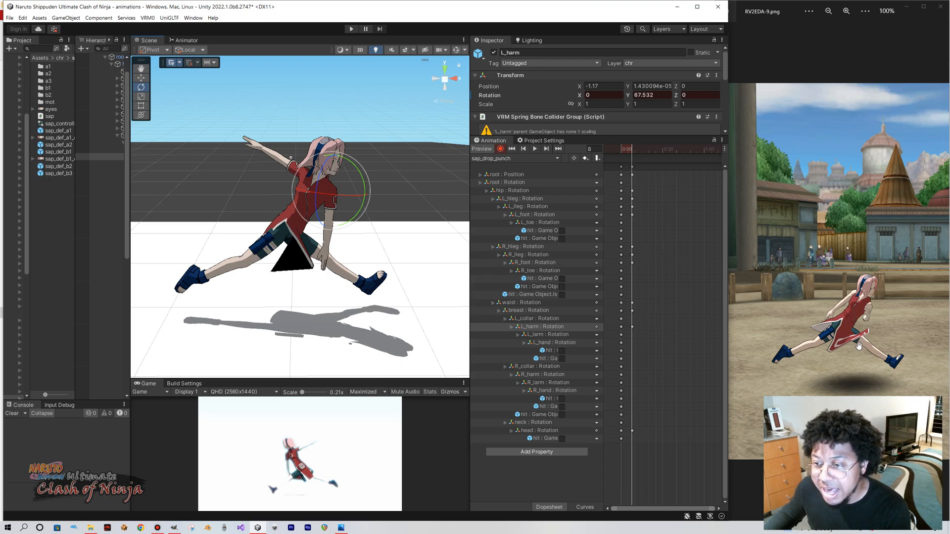
{"action": "left_click_drag", "start_coordinate": [354, 219], "coordinate": [351, 224]}
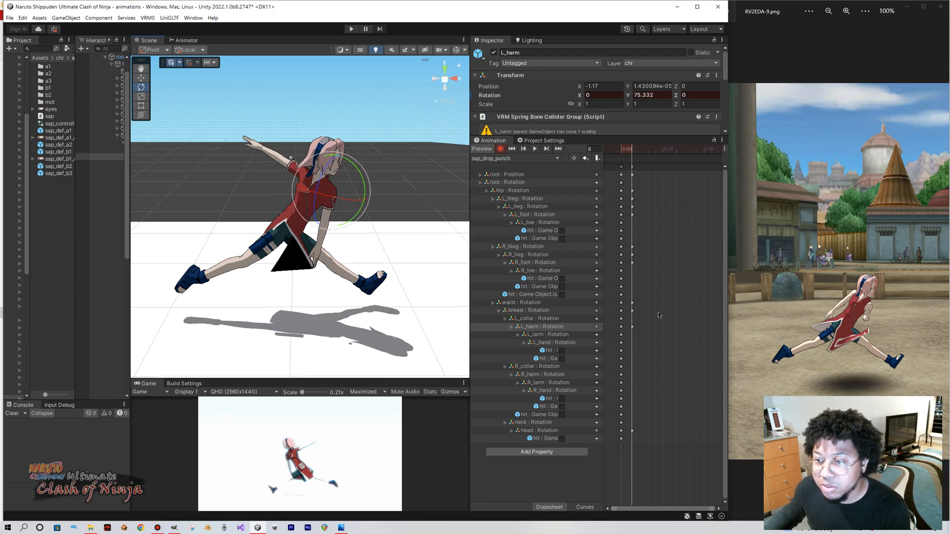
{"action": "left_click_drag", "start_coordinate": [321, 184], "coordinate": [315, 214]}
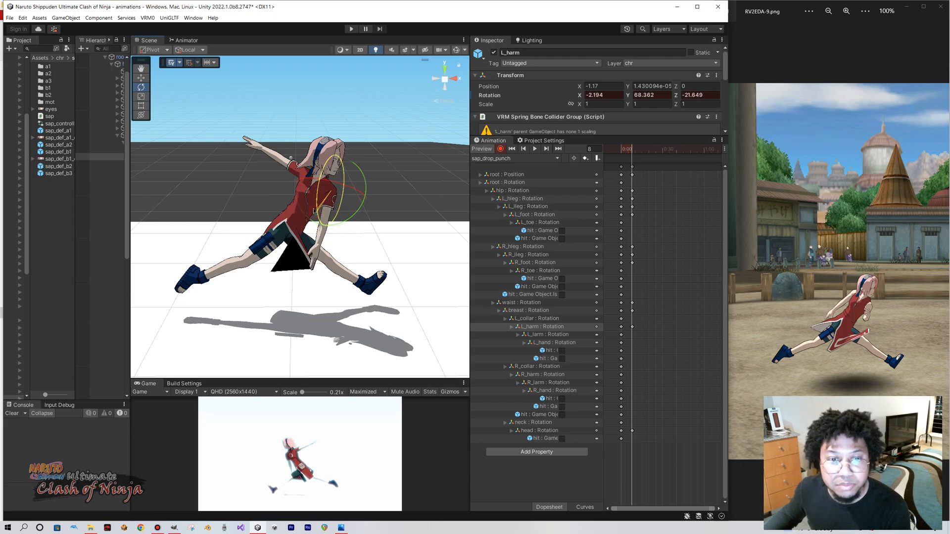
Bend the left forearm (L_larm) to about Z -97.5 and rotate the left upper arm to about X -11.4, Y 72.1, Z -22.1.
{"action": "left_click", "coordinate": [558, 336]}
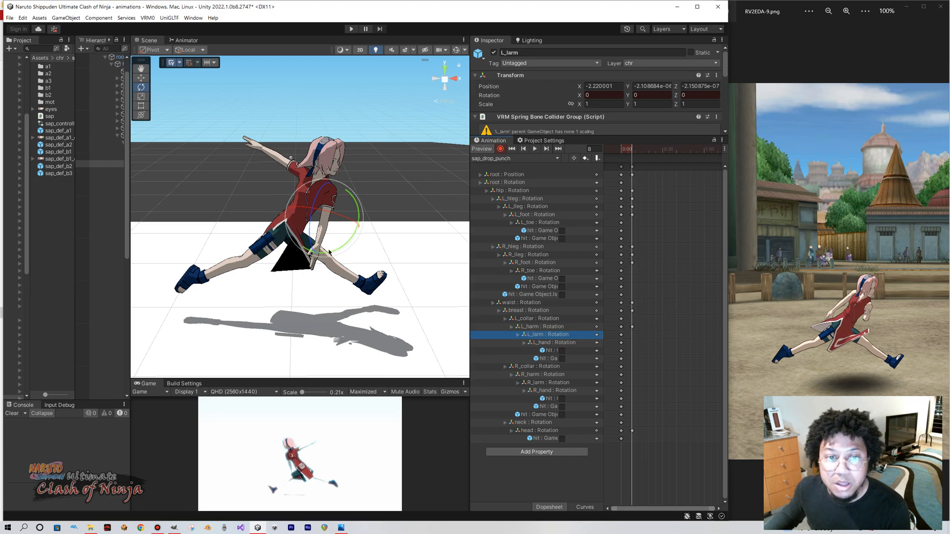
{"action": "left_click_drag", "start_coordinate": [319, 190], "coordinate": [351, 188]}
{"action": "left_click", "coordinate": [537, 326]}
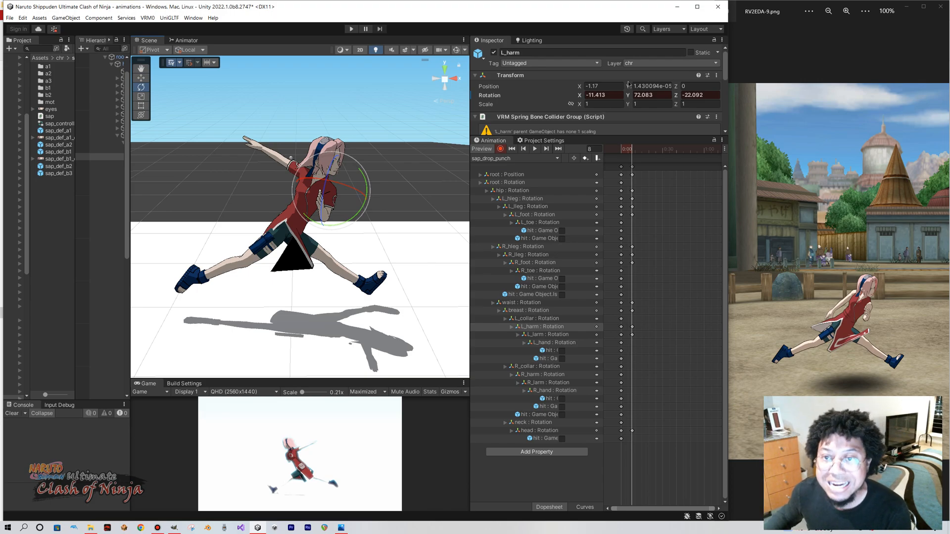
Try twisting the left forearm about its Y axis, and reset its Y rotation to 0.
{"action": "left_click", "coordinate": [546, 335]}
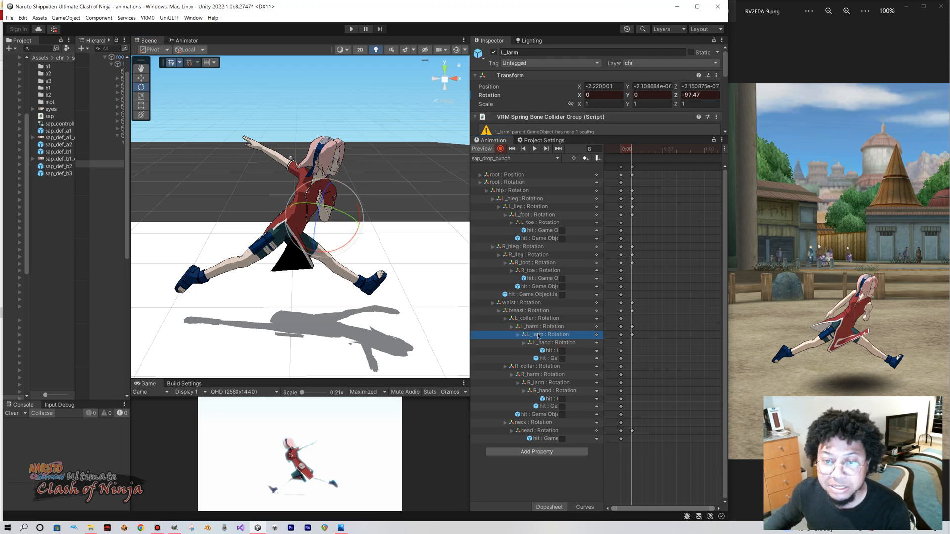
{"action": "left_click_drag", "start_coordinate": [628, 95], "coordinate": [308, 168]}
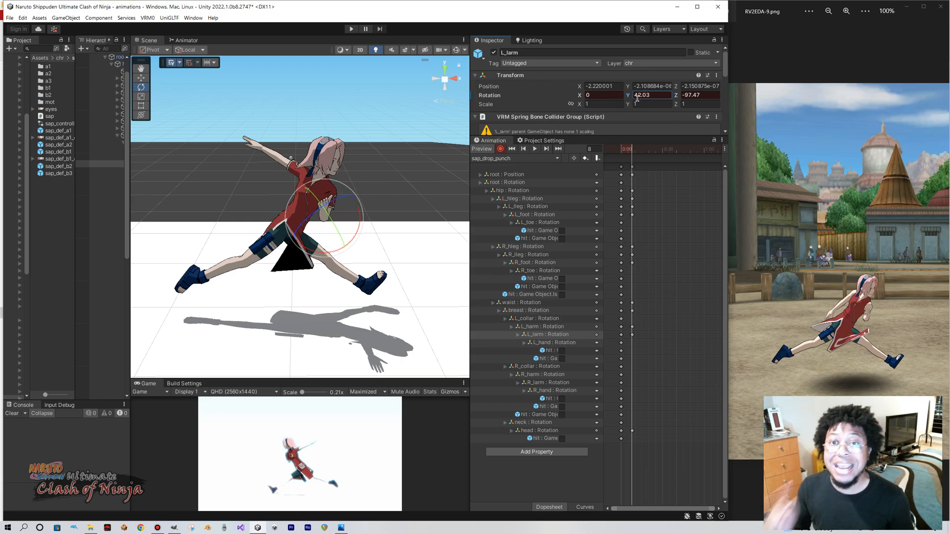
{"action": "type", "text": "0"}
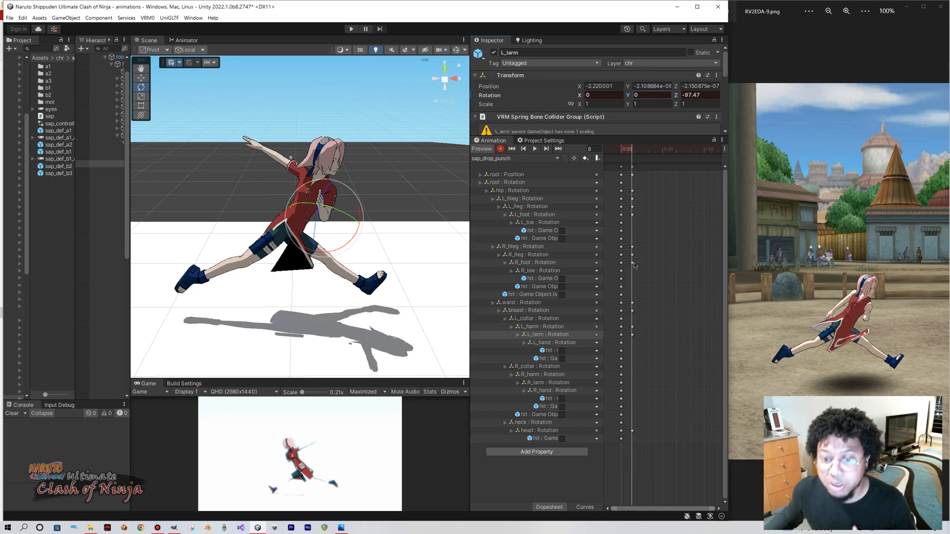
Refine the left arm by rotating L_harm to about X -22.2, Y 76.8, Z -23.5 and L_larm to about Z -94.9.
{"action": "left_click", "coordinate": [542, 328]}
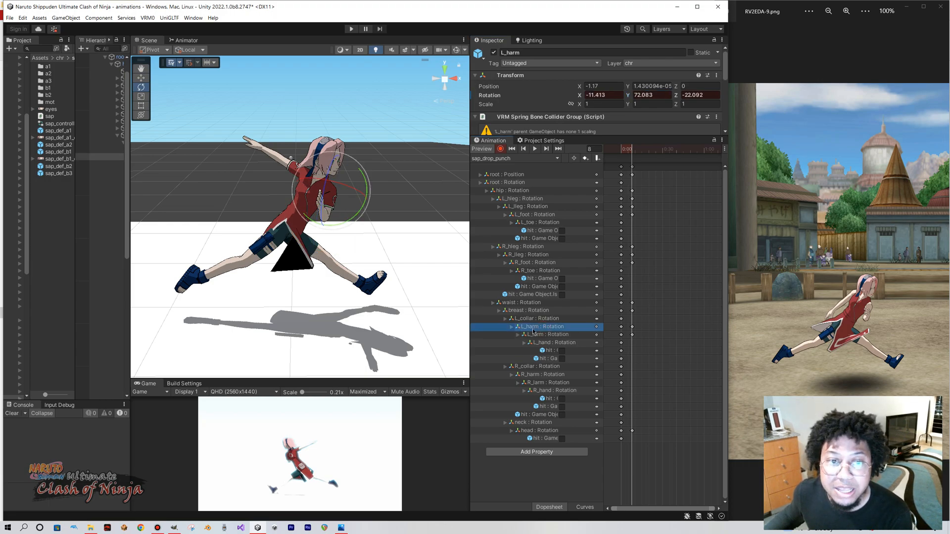
{"action": "left_click_drag", "start_coordinate": [348, 194], "coordinate": [360, 193]}
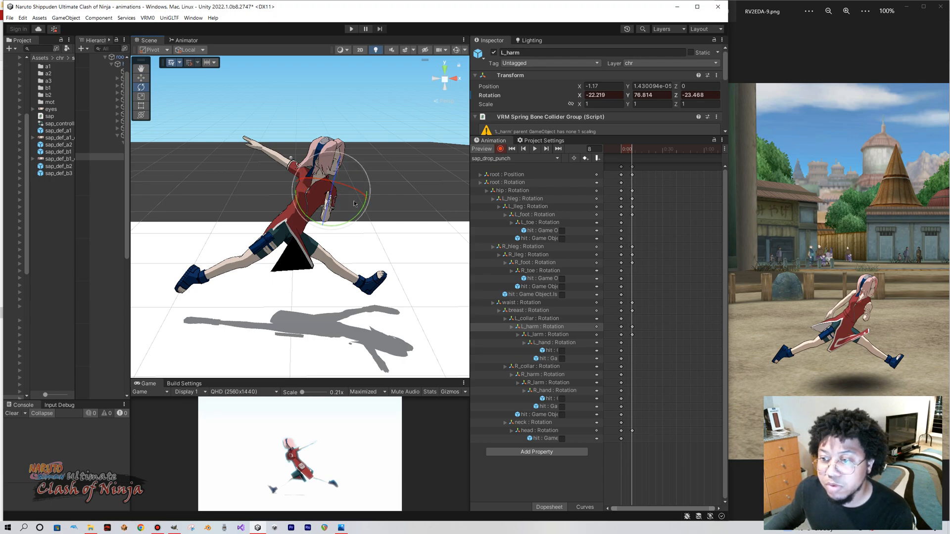
{"action": "left_click", "coordinate": [549, 335]}
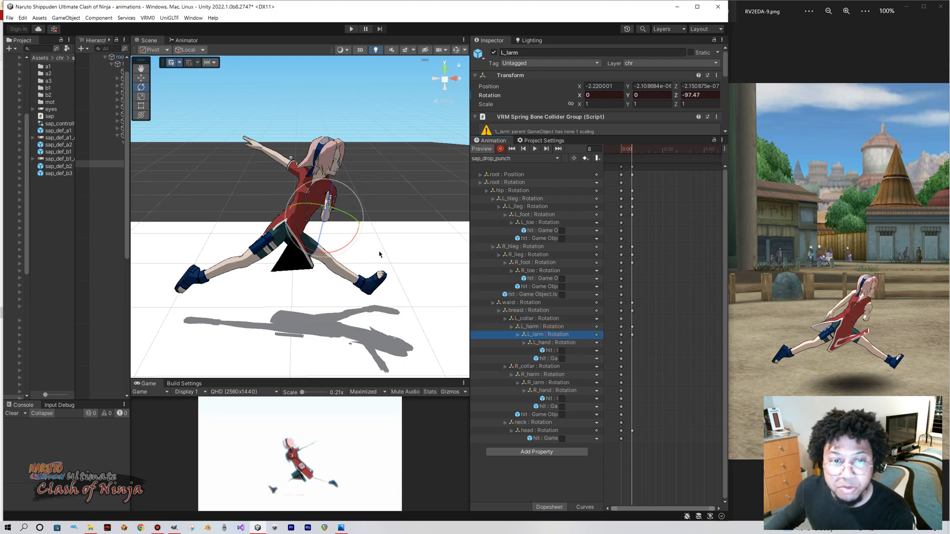
{"action": "left_click_drag", "start_coordinate": [329, 235], "coordinate": [329, 225]}
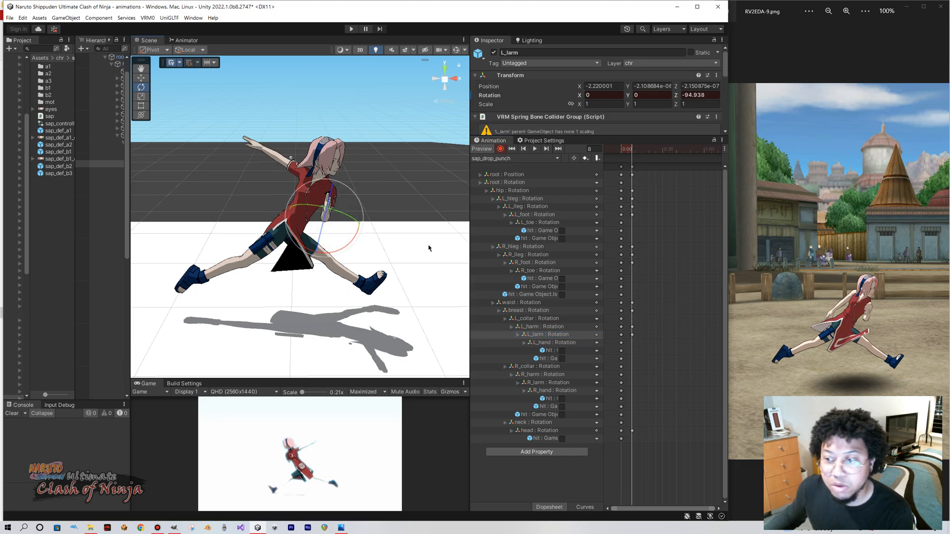
Angle the left hand (L_hand) slightly, rotating it to about Y 6.9, Z 2.2.
{"action": "left_click", "coordinate": [575, 343]}
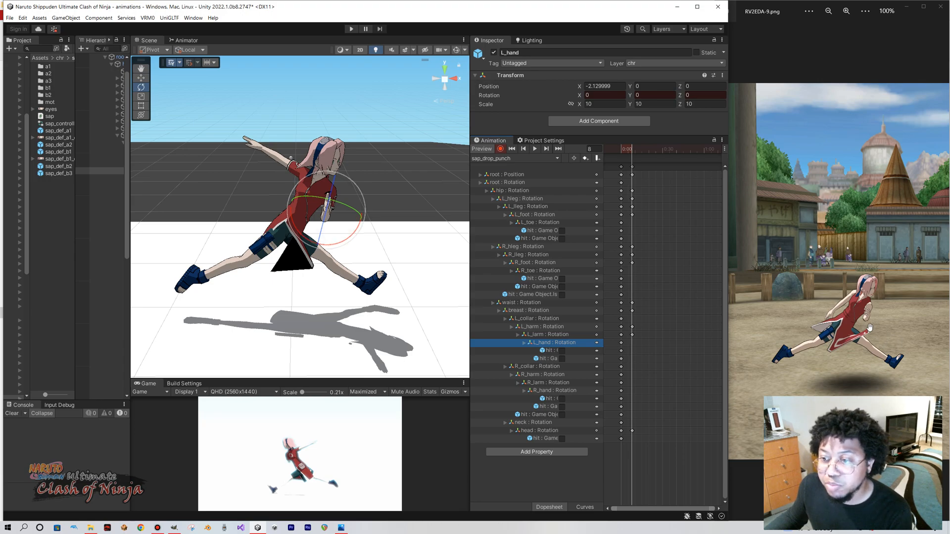
{"action": "left_click_drag", "start_coordinate": [349, 214], "coordinate": [347, 207]}
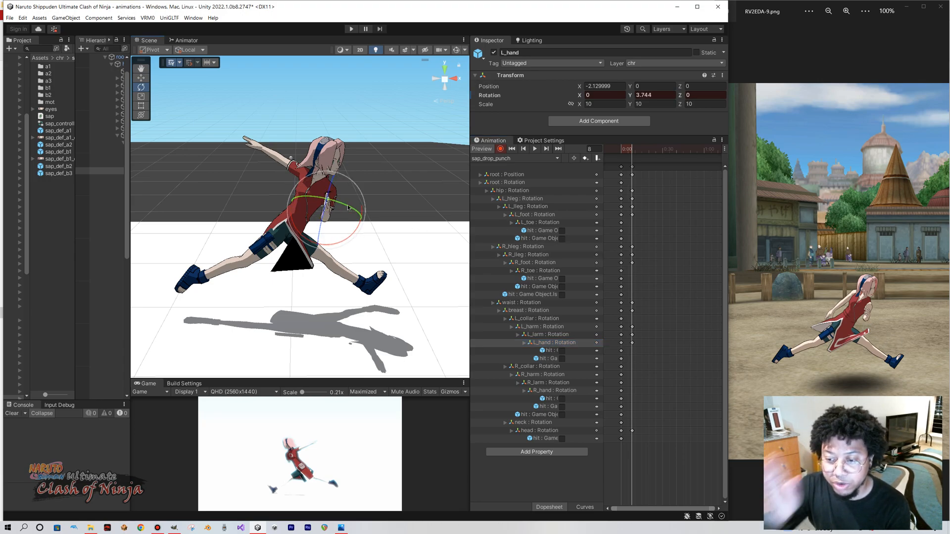
{"action": "left_click_drag", "start_coordinate": [346, 206], "coordinate": [323, 218]}
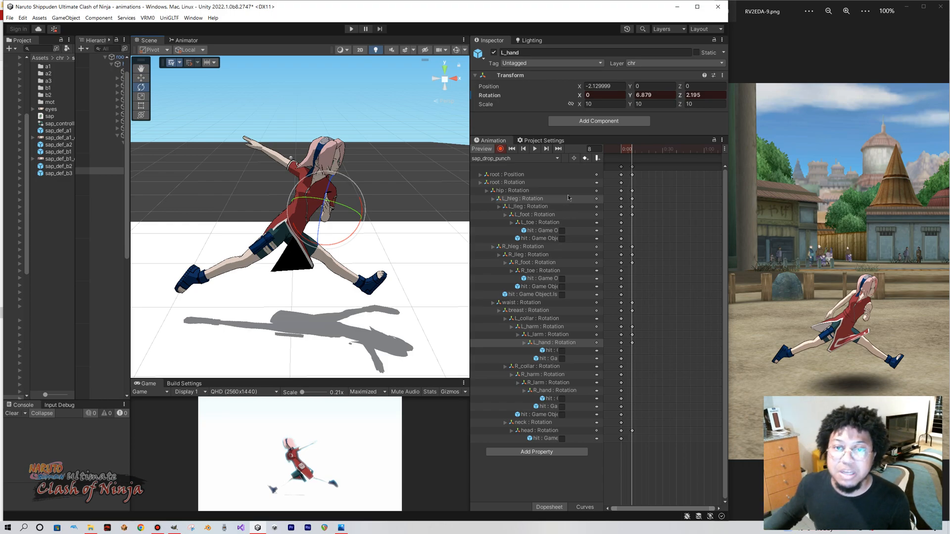
Copy the left and right finger rotation keyframes at frame 30 of the air_jump_fwd clip.
{"action": "left_click", "coordinate": [550, 160]}
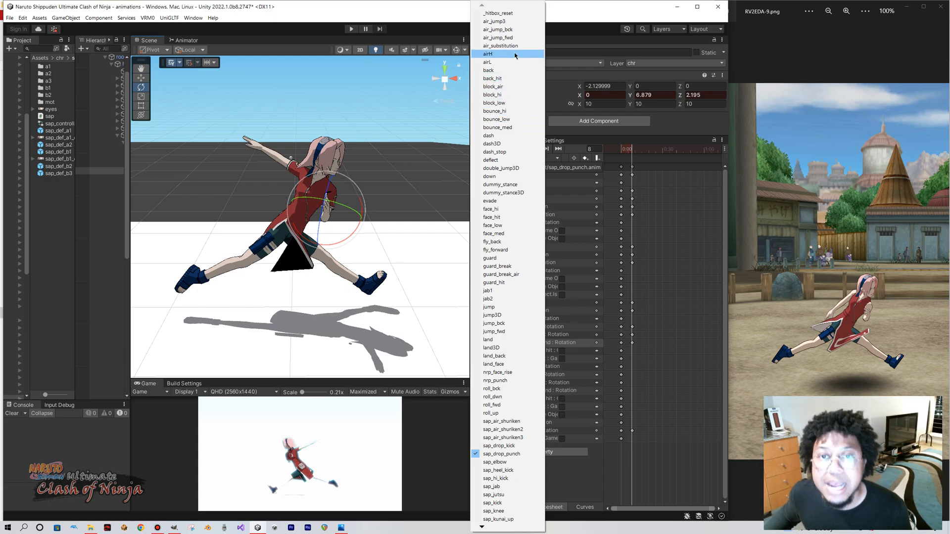
{"action": "left_click", "coordinate": [508, 38]}
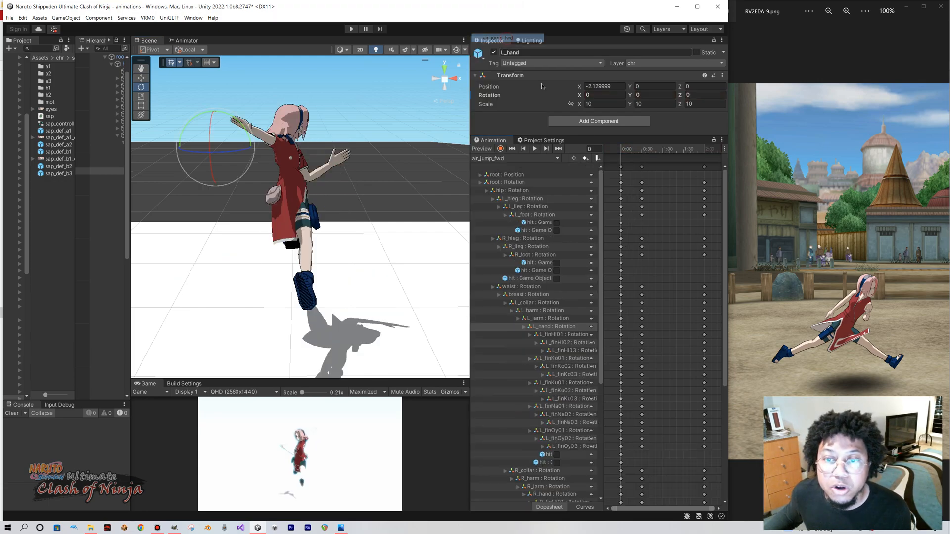
{"action": "left_click", "coordinate": [642, 150]}
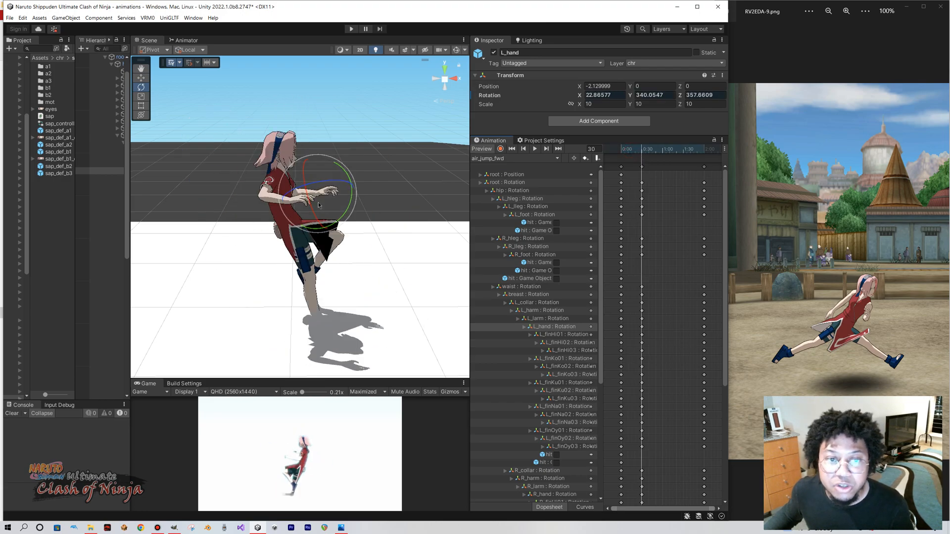
{"action": "scroll", "coordinate": [574, 231], "scroll_direction": "down", "scroll_amount": 5}
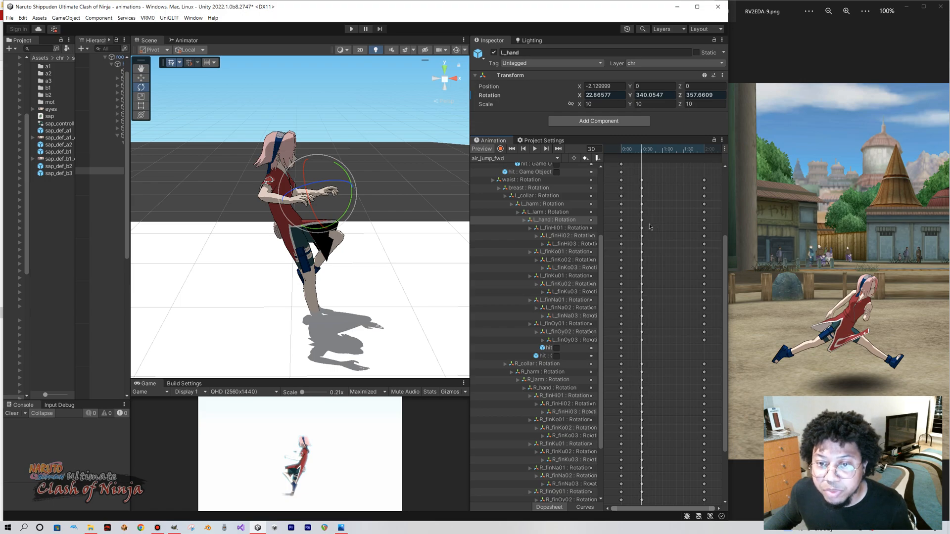
{"action": "left_click_drag", "start_coordinate": [649, 224], "coordinate": [632, 341]}
{"action": "scroll", "coordinate": [608, 336], "scroll_direction": "down", "scroll_amount": 4}
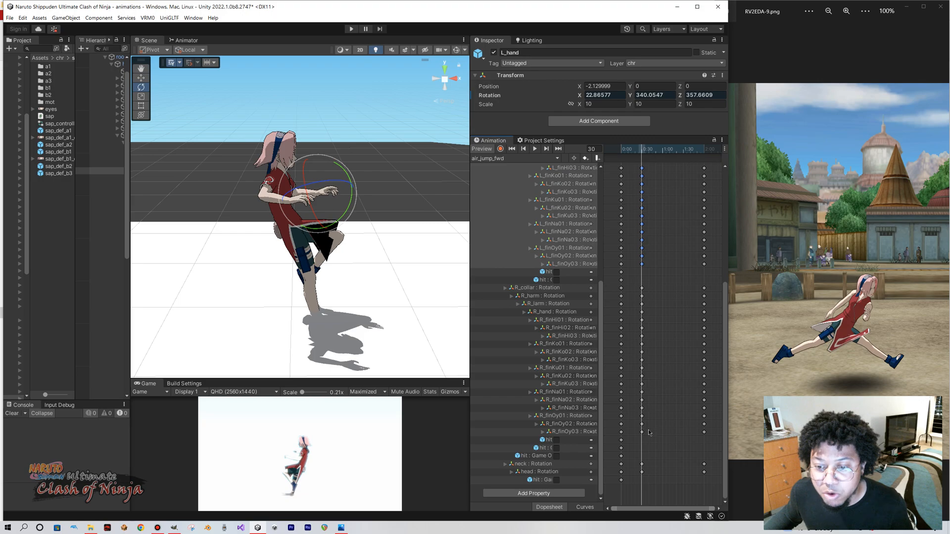
{"action": "left_click_drag", "start_coordinate": [648, 437], "coordinate": [630, 327]}
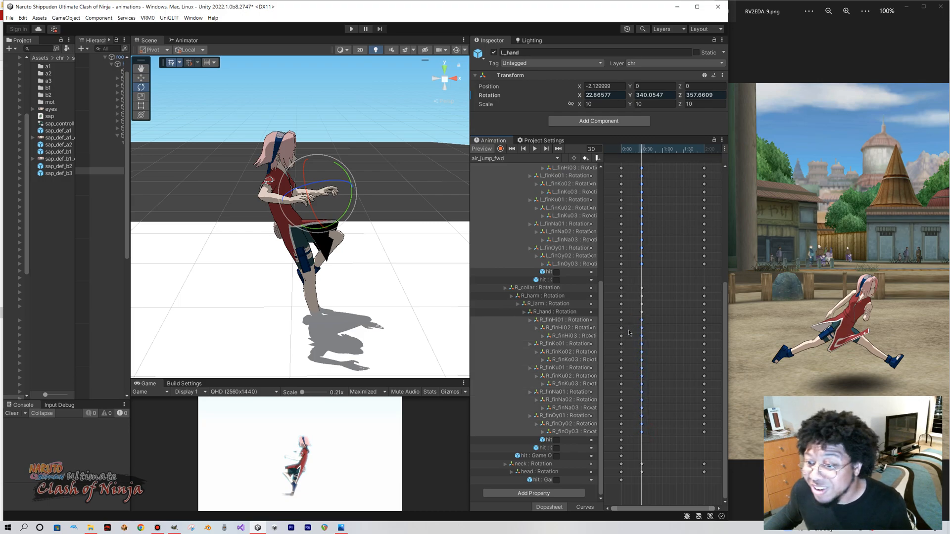
Return to the sap_drop_punch clip and paste the copied finger keyframes at frame 0.
{"action": "left_click", "coordinate": [514, 158]}
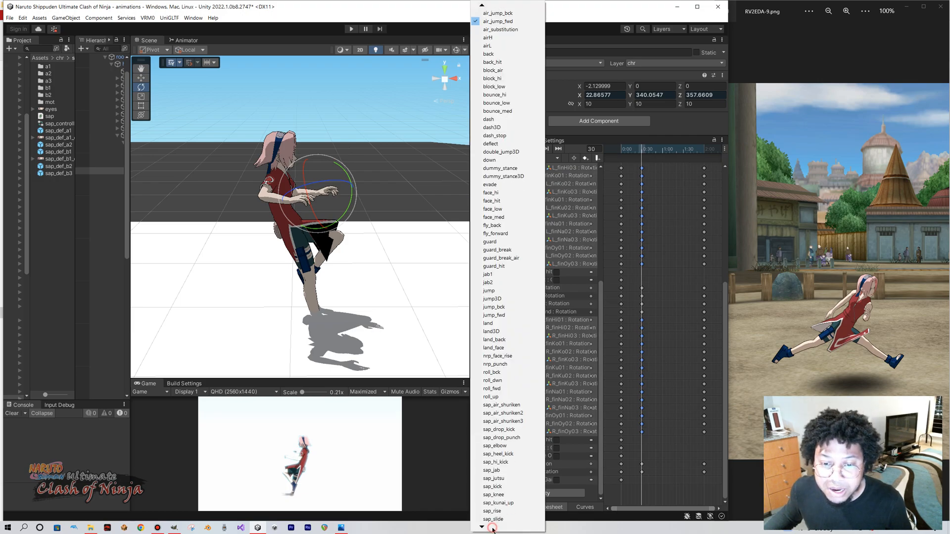
{"action": "left_click", "coordinate": [495, 445]}
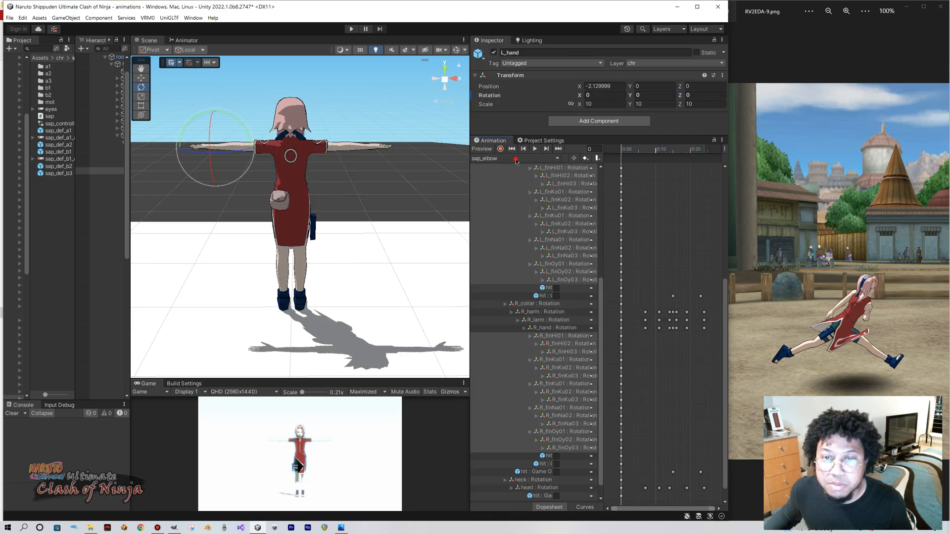
{"action": "left_click", "coordinate": [534, 158]}
{"action": "left_click", "coordinate": [499, 451]}
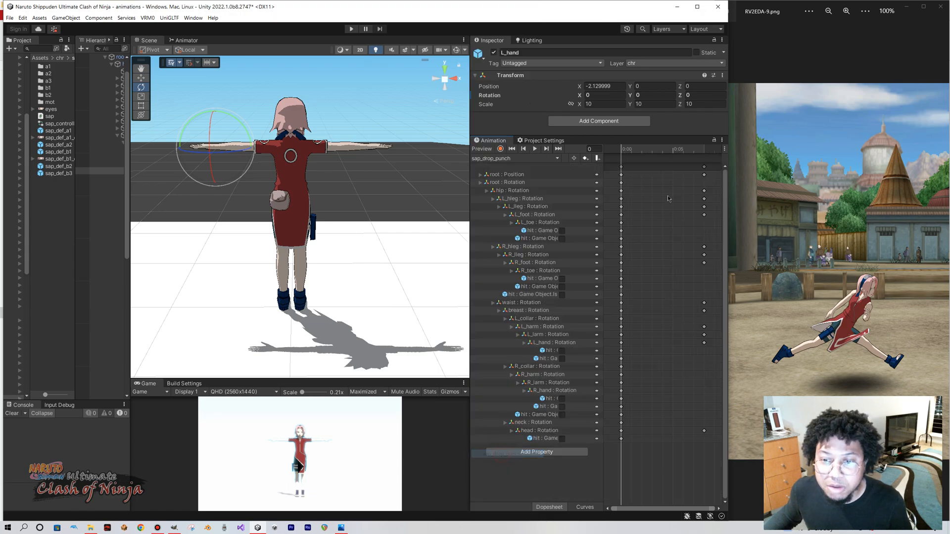
{"action": "left_click", "coordinate": [631, 150]}
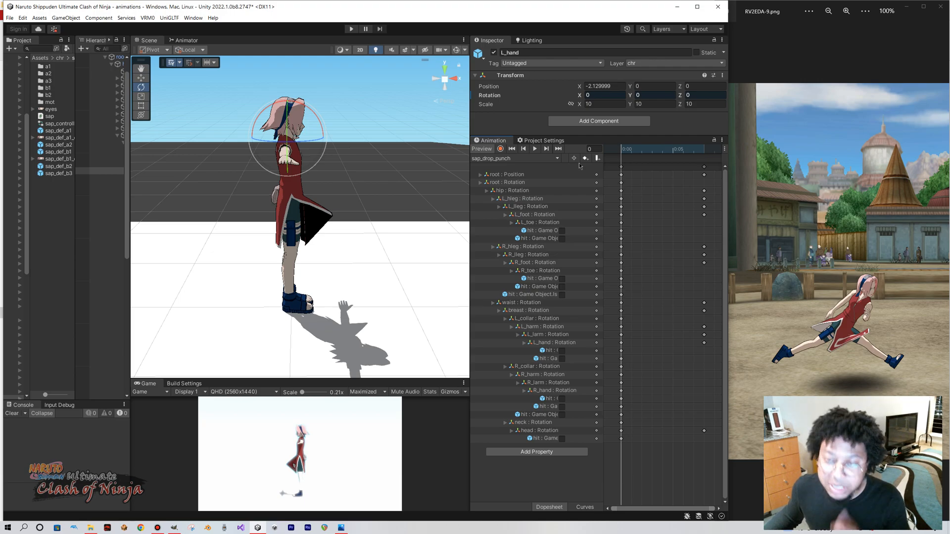
{"action": "key", "text": "ctrl+v"}
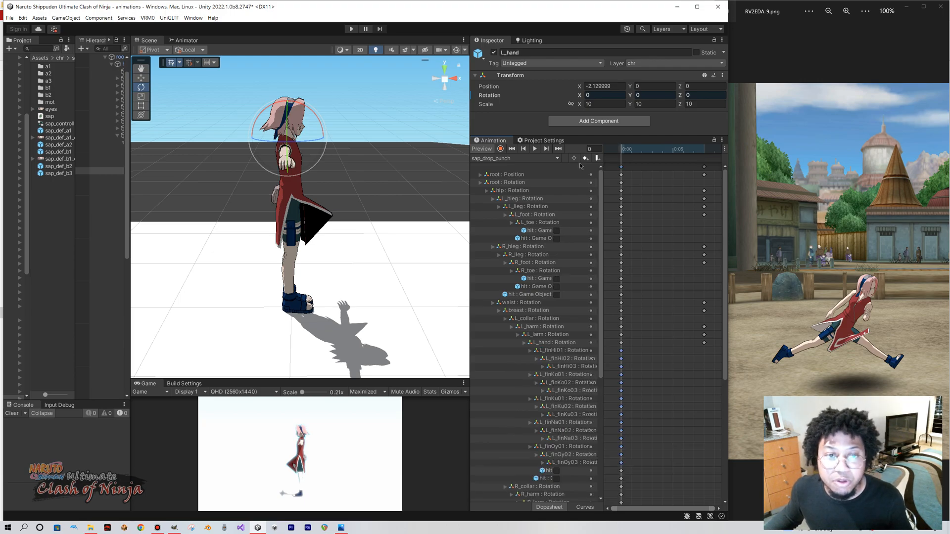
Turn keyframe recording back on and go to frame 8 of the sap_drop_punch clip.
{"action": "right_click_drag", "start_coordinate": [391, 206], "coordinate": [355, 203]}
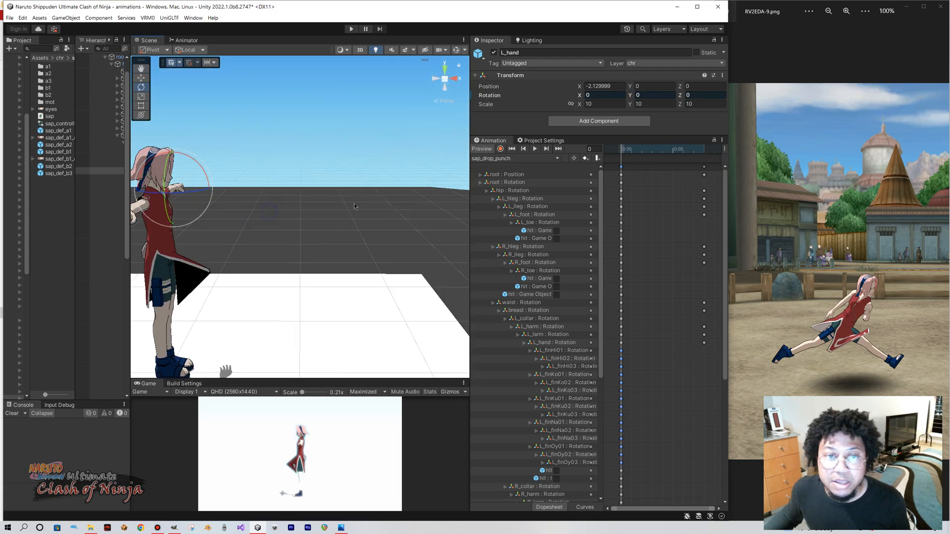
{"action": "left_click_drag", "start_coordinate": [640, 149], "coordinate": [598, 158]}
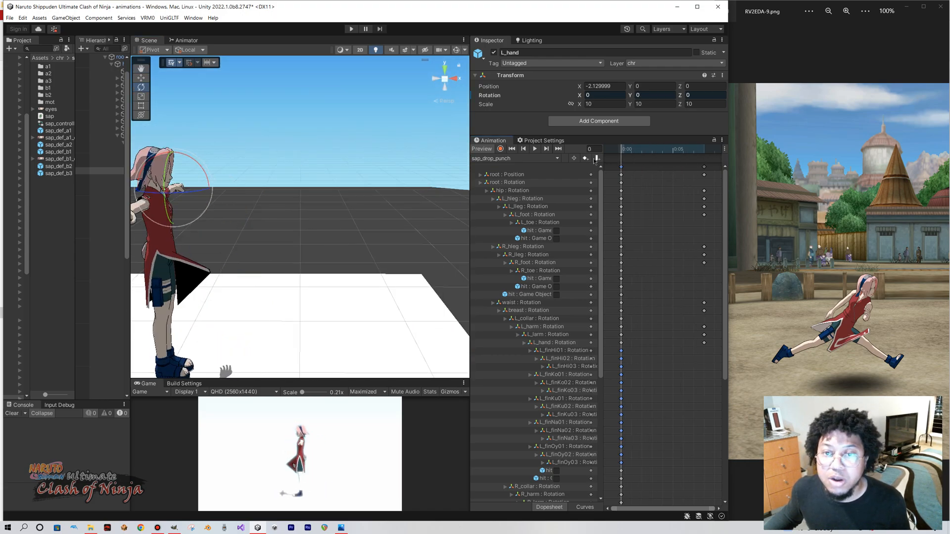
{"action": "left_click", "coordinate": [500, 148]}
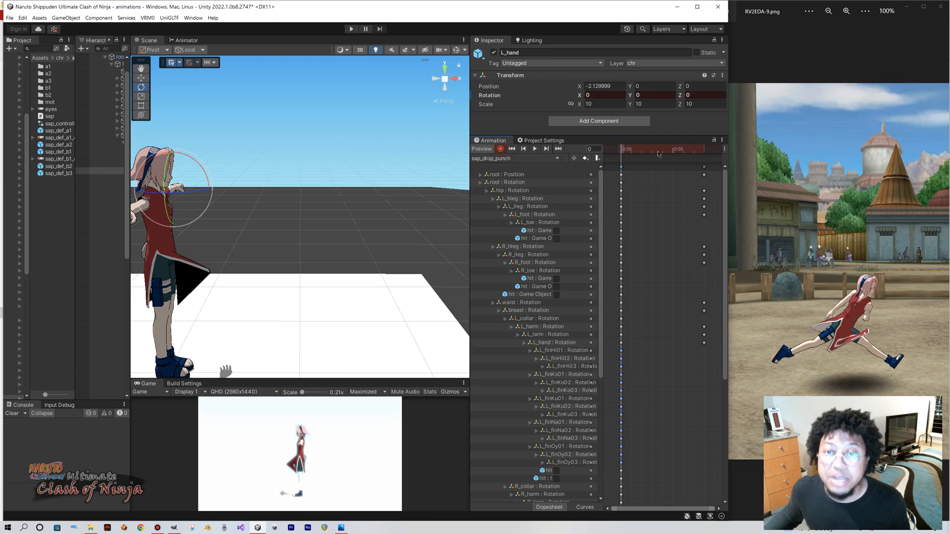
{"action": "left_click_drag", "start_coordinate": [636, 154], "coordinate": [704, 153]}
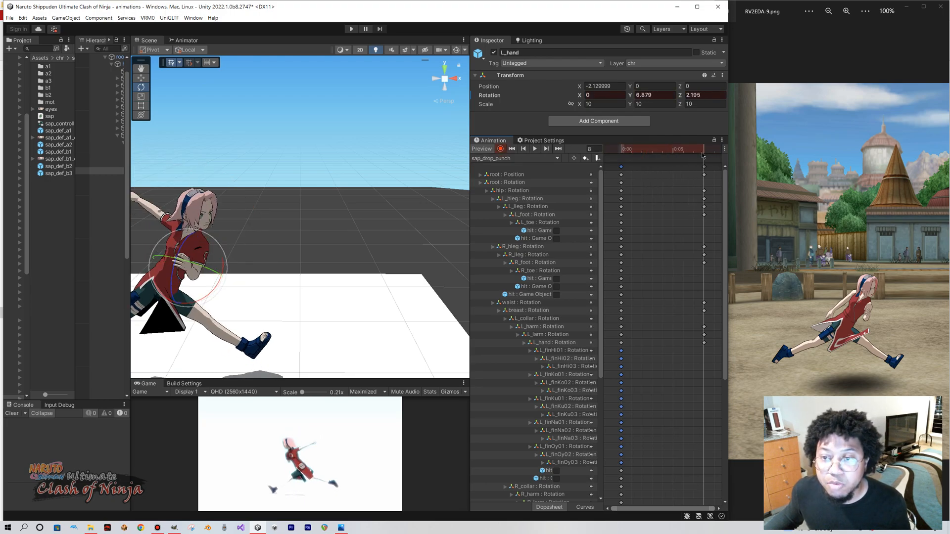
Examine the frame 8 pose from the side and find the right arm's rotation tracks.
{"action": "middle_click_drag", "start_coordinate": [248, 223], "coordinate": [301, 206]}
{"action": "left_click_drag", "start_coordinate": [350, 214], "coordinate": [315, 216], "text": "alt"}
{"action": "middle_click_drag", "start_coordinate": [316, 215], "coordinate": [335, 240]}
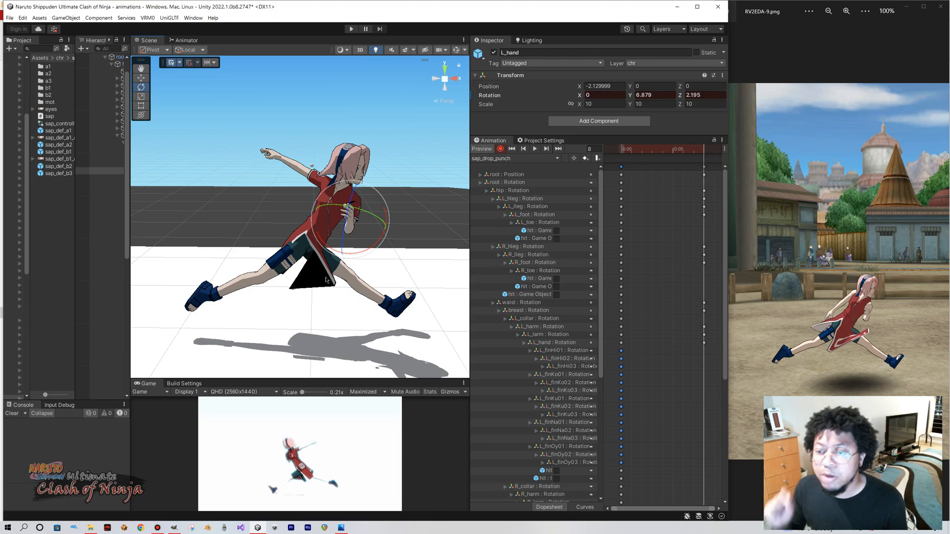
{"action": "left_click_drag", "start_coordinate": [326, 280], "coordinate": [316, 245], "text": "alt"}
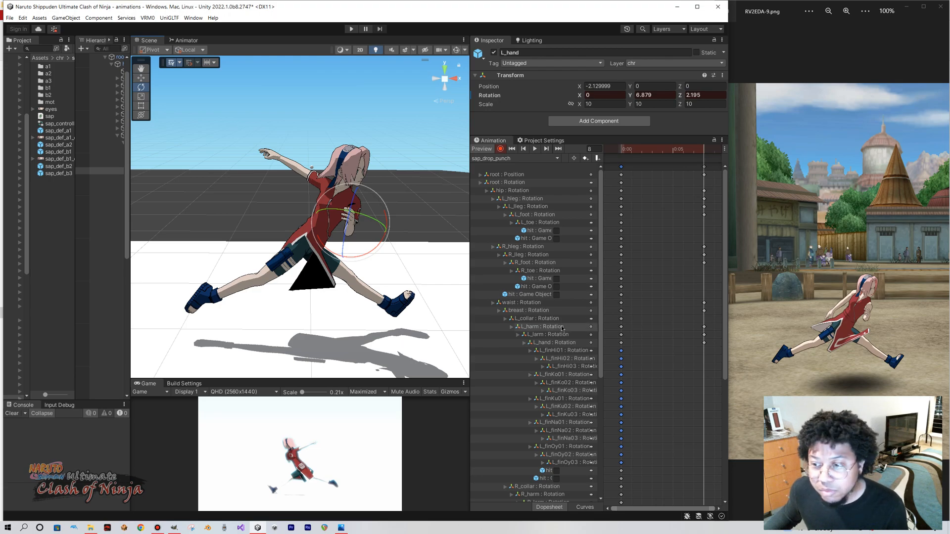
{"action": "middle_click_drag", "start_coordinate": [361, 287], "coordinate": [367, 294]}
{"action": "scroll", "coordinate": [514, 302], "scroll_direction": "down", "scroll_amount": 2}
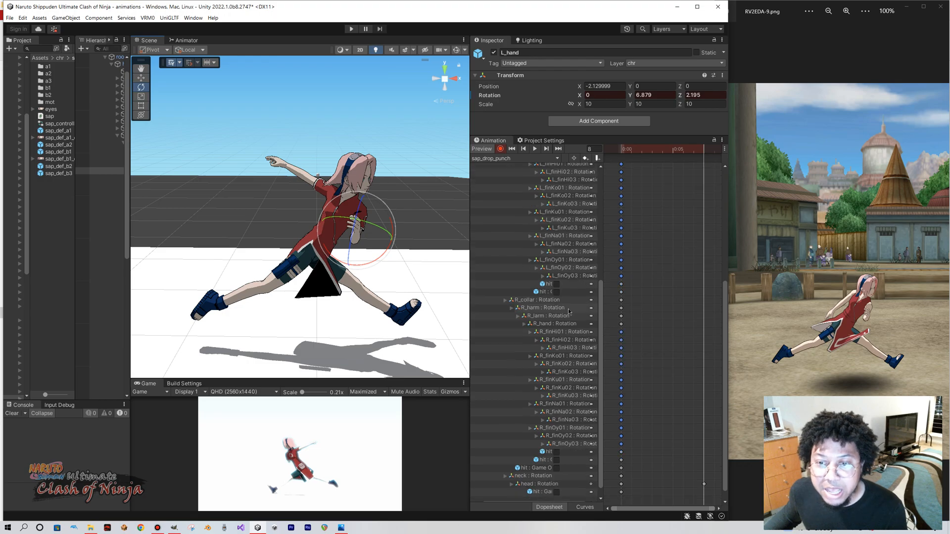
Rotate R_harm at frame 8 to swing the right upper arm down and back, to about X -18.2 and Y -73.
{"action": "left_click", "coordinate": [539, 292]}
{"action": "scroll", "coordinate": [549, 309], "scroll_direction": "down", "scroll_amount": 5}
{"action": "left_click", "coordinate": [543, 335]}
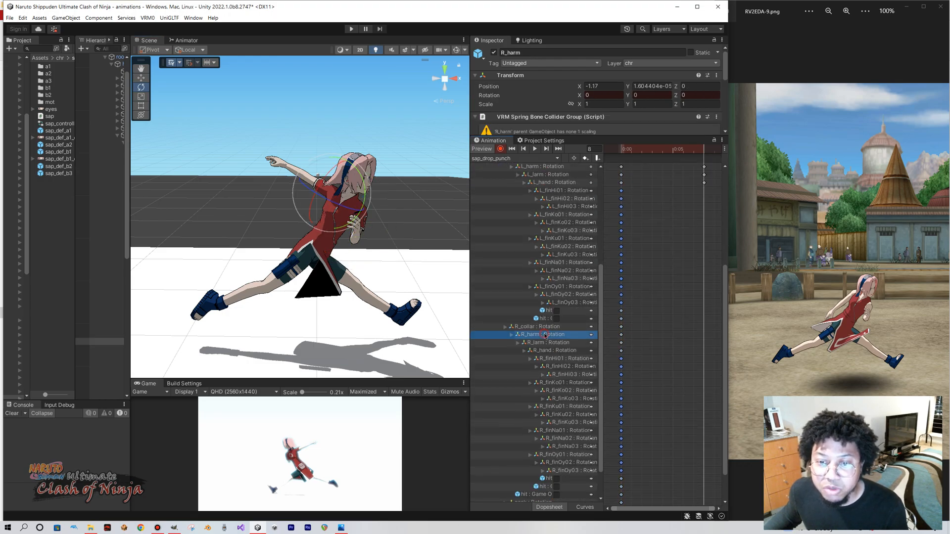
{"action": "left_click", "coordinate": [538, 326]}
{"action": "left_click", "coordinate": [538, 337]}
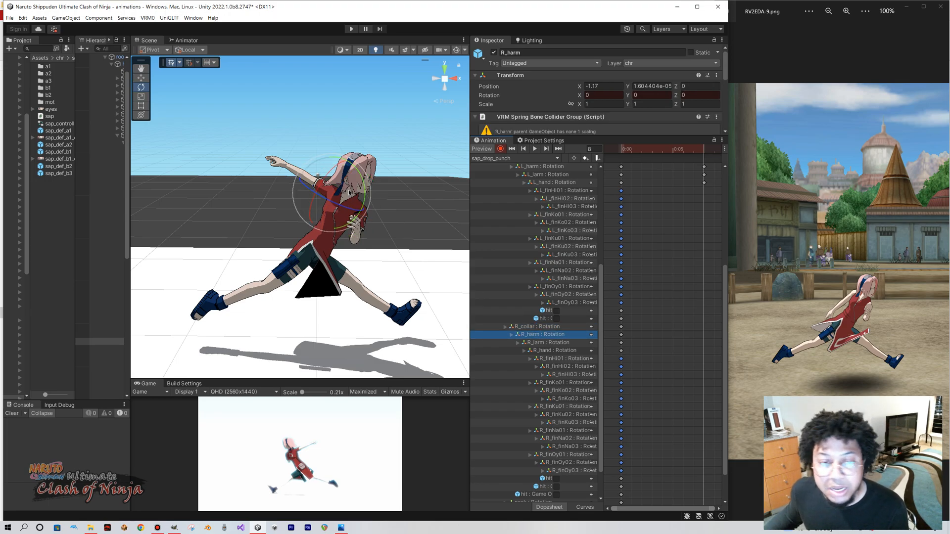
{"action": "left_click_drag", "start_coordinate": [351, 194], "coordinate": [320, 94]}
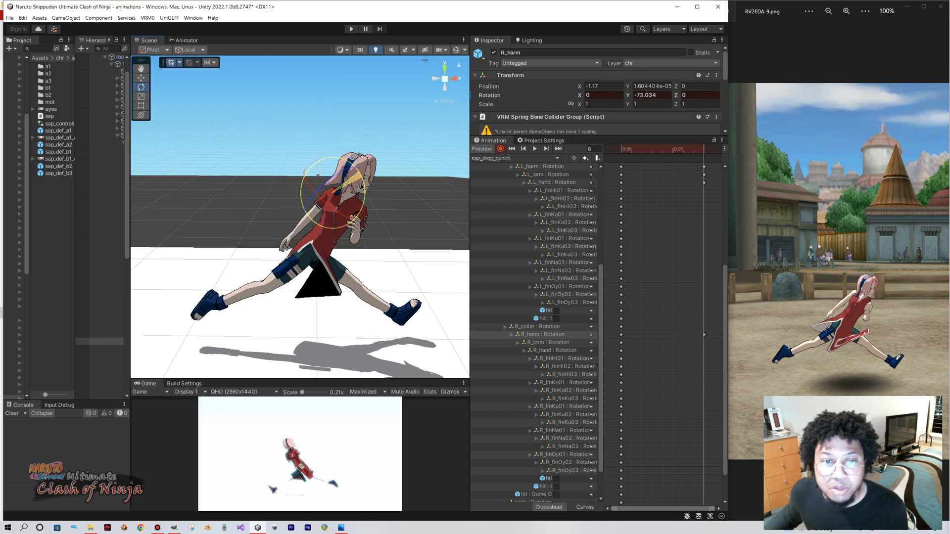
{"action": "left_click", "coordinate": [564, 343]}
{"action": "left_click", "coordinate": [558, 335]}
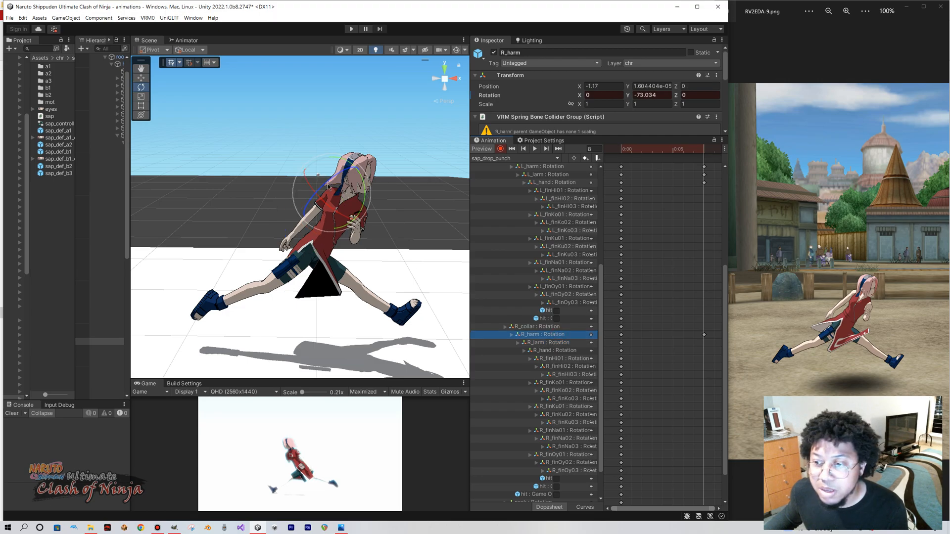
{"action": "left_click_drag", "start_coordinate": [336, 210], "coordinate": [338, 218]}
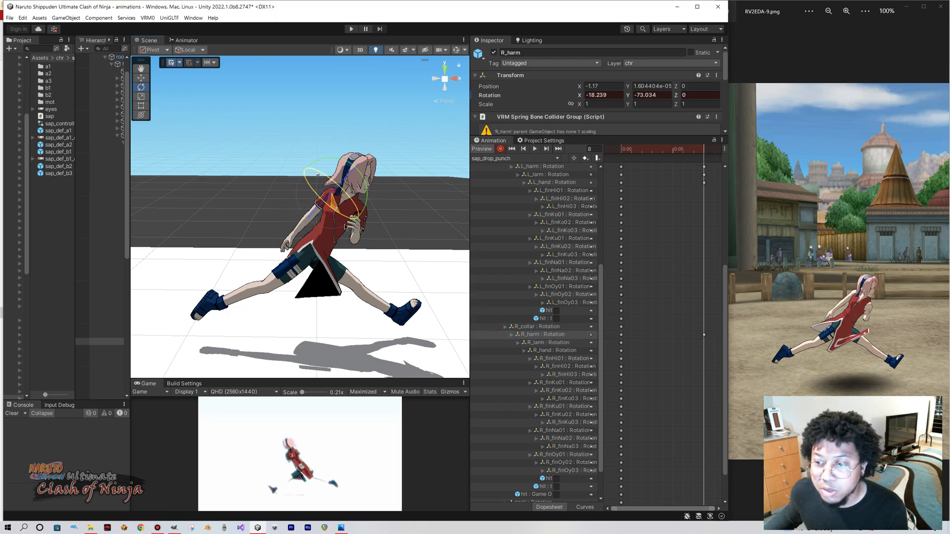
Rotate R_larm to about -2.7 in Z and adjust R_harm to about X -34, Y -69 and Z -2.3.
{"action": "left_click", "coordinate": [548, 342]}
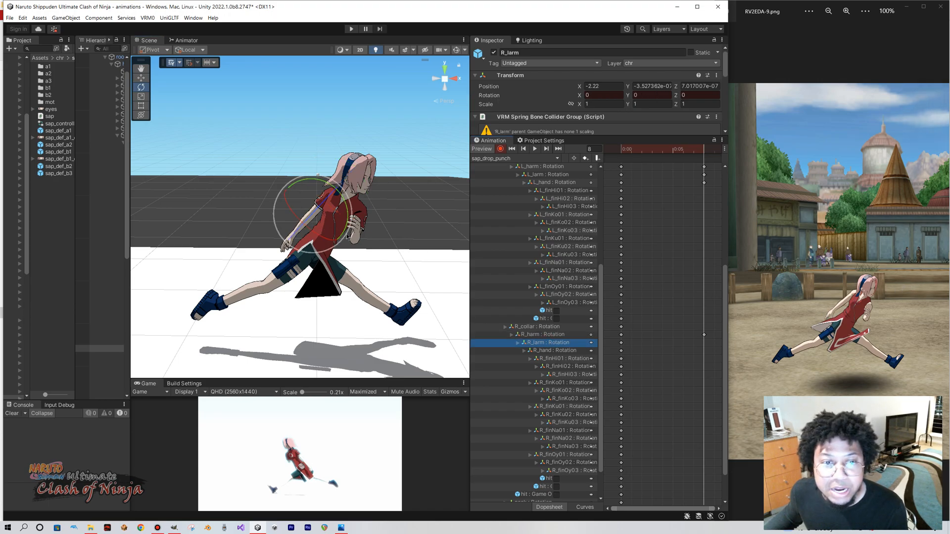
{"action": "left_click_drag", "start_coordinate": [318, 214], "coordinate": [319, 214]}
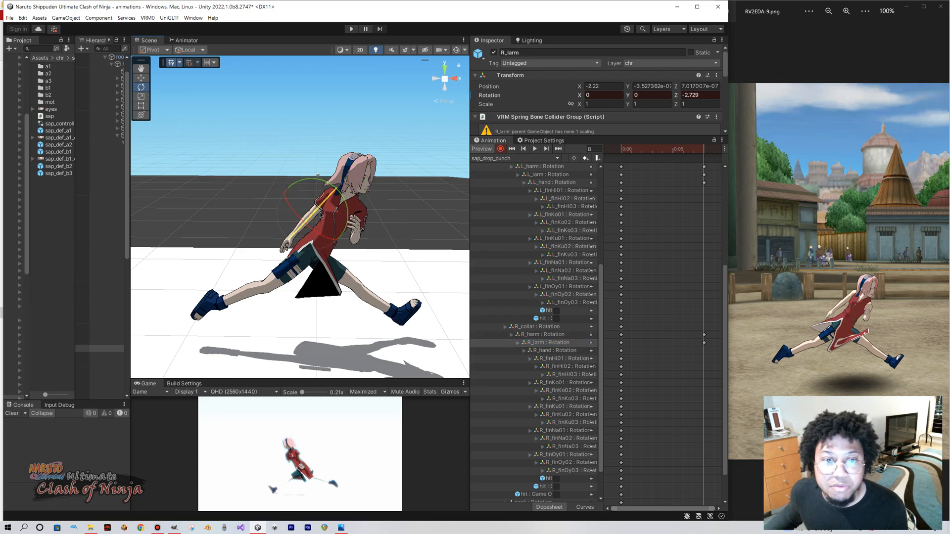
{"action": "left_click", "coordinate": [553, 336]}
{"action": "mouse_move", "coordinate": [338, 211]}
{"action": "left_mouse_down"}
{"action": "mouse_move", "coordinate": [348, 216]}
{"action": "mouse_move", "coordinate": [340, 221]}
{"action": "left_mouse_up"}
{"action": "left_click_drag", "start_coordinate": [329, 170], "coordinate": [332, 170]}
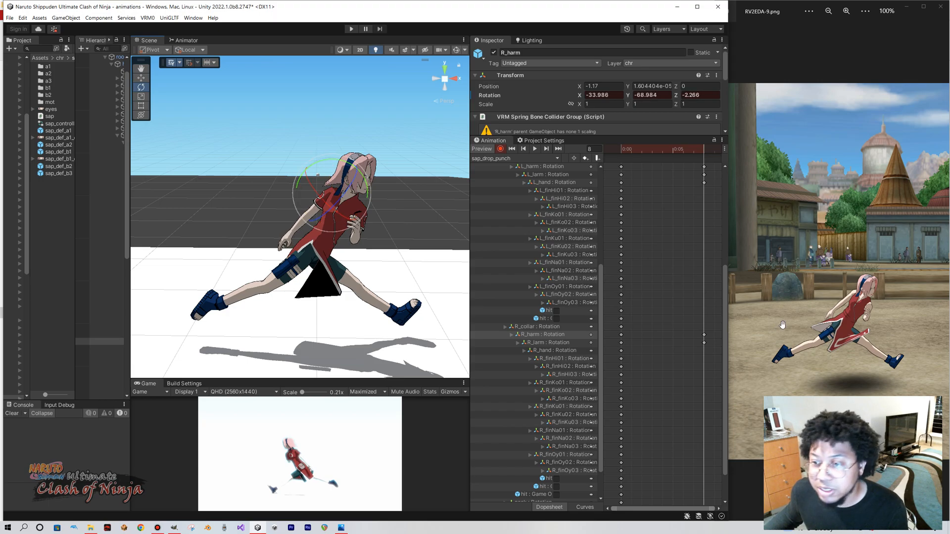
Rotate R_hand at frame 8 to about X -12.8, Y -2.9 and Z -6.1.
{"action": "left_click", "coordinate": [552, 350]}
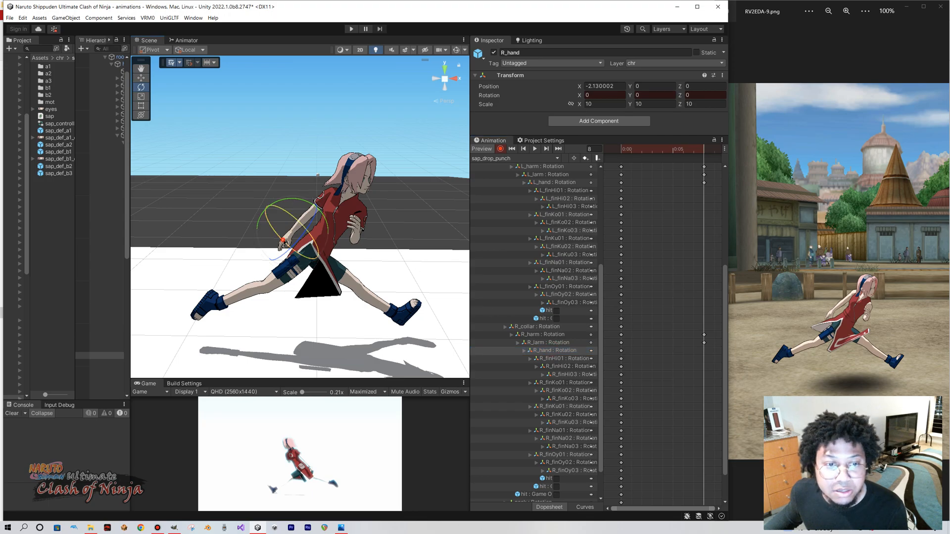
{"action": "left_click_drag", "start_coordinate": [297, 250], "coordinate": [319, 233]}
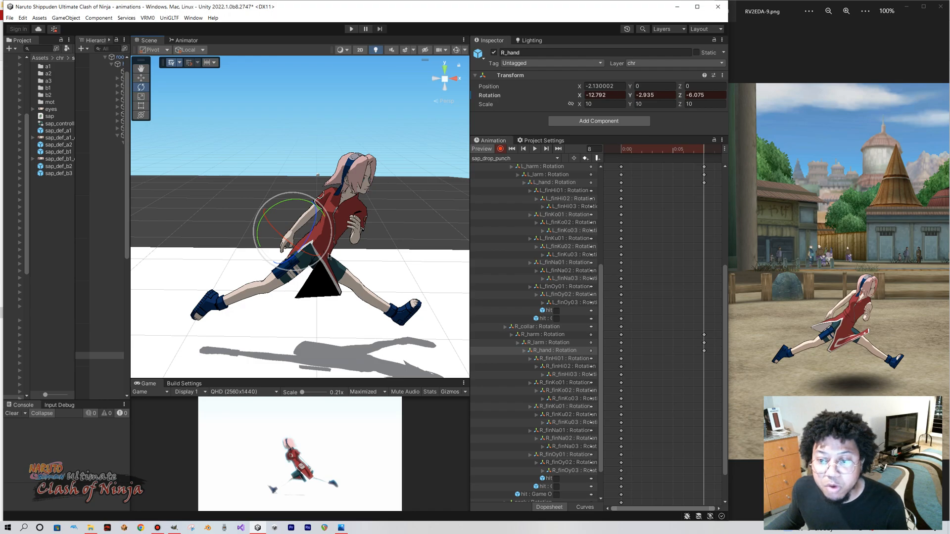
{"action": "scroll", "coordinate": [564, 348], "scroll_direction": "down", "scroll_amount": 2}
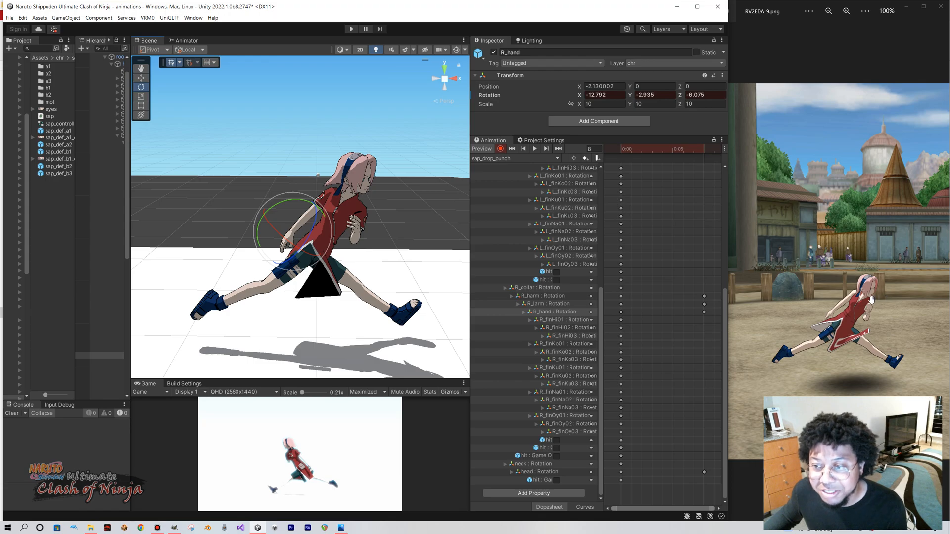
Rotate R_harm at frame 8 from the character's opposite side to about X -46.2, Y -62 and Z -6.3.
{"action": "right_click_drag", "start_coordinate": [440, 248], "coordinate": [396, 269]}
{"action": "middle_click_drag", "start_coordinate": [396, 270], "coordinate": [248, 265]}
{"action": "right_click_drag", "start_coordinate": [344, 262], "coordinate": [251, 265]}
{"action": "middle_click_drag", "start_coordinate": [366, 296], "coordinate": [272, 281]}
{"action": "right_click_drag", "start_coordinate": [321, 276], "coordinate": [262, 271]}
{"action": "middle_click_drag", "start_coordinate": [376, 292], "coordinate": [242, 258]}
{"action": "right_click_drag", "start_coordinate": [391, 282], "coordinate": [307, 252]}
{"action": "middle_click_drag", "start_coordinate": [391, 257], "coordinate": [313, 257]}
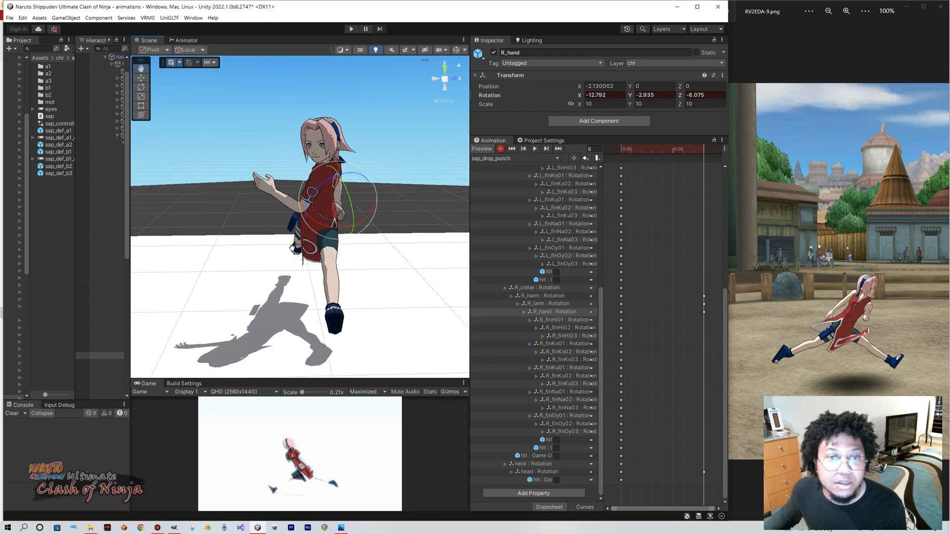
{"action": "right_click_drag", "start_coordinate": [316, 257], "coordinate": [299, 260]}
{"action": "middle_click_drag", "start_coordinate": [316, 260], "coordinate": [298, 260]}
{"action": "right_click_drag", "start_coordinate": [328, 257], "coordinate": [223, 258]}
{"action": "middle_click_drag", "start_coordinate": [341, 259], "coordinate": [208, 255]}
{"action": "right_click_drag", "start_coordinate": [357, 252], "coordinate": [233, 251]}
{"action": "middle_click_drag", "start_coordinate": [332, 252], "coordinate": [188, 248]}
{"action": "right_click_drag", "start_coordinate": [346, 248], "coordinate": [298, 246]}
{"action": "middle_click_drag", "start_coordinate": [346, 247], "coordinate": [283, 247]}
{"action": "right_click_drag", "start_coordinate": [327, 250], "coordinate": [270, 248]}
{"action": "scroll", "coordinate": [278, 250], "scroll_direction": "down", "scroll_amount": 8}
{"action": "scroll", "coordinate": [277, 249], "scroll_direction": "up", "scroll_amount": 3}
{"action": "middle_click_drag", "start_coordinate": [281, 244], "coordinate": [270, 250]}
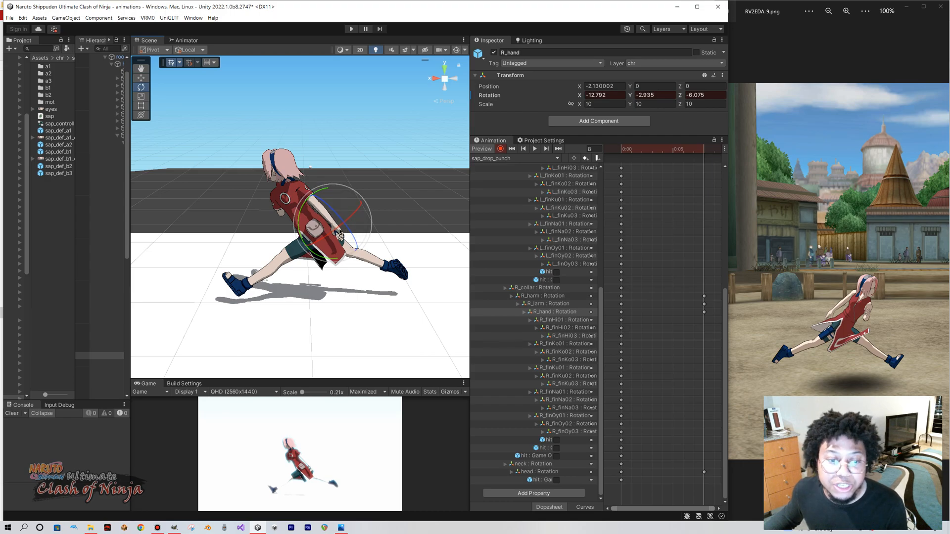
{"action": "left_click", "coordinate": [543, 295]}
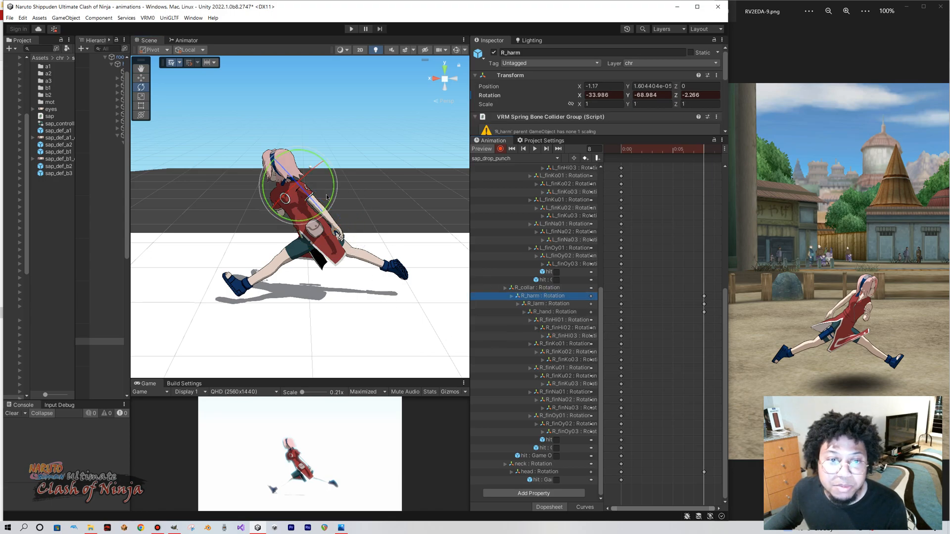
{"action": "left_click_drag", "start_coordinate": [330, 196], "coordinate": [320, 172]}
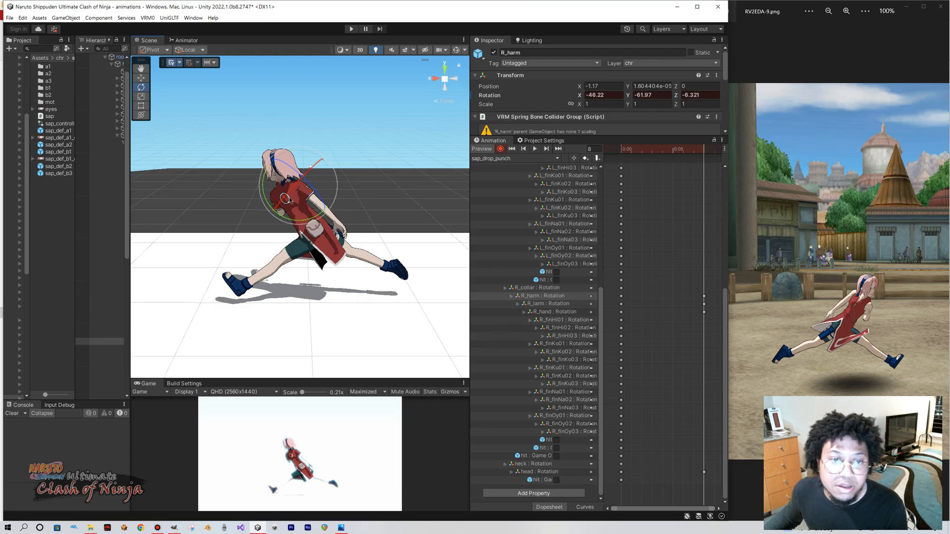
Rotate the hip at frame 8, viewed from behind the character, to about X 15.6, Y -60.6 and Z -119.
{"action": "middle_click_drag", "start_coordinate": [295, 241], "coordinate": [289, 231]}
{"action": "scroll", "coordinate": [291, 245], "scroll_direction": "up", "scroll_amount": 3}
{"action": "scroll", "coordinate": [354, 228], "scroll_direction": "down", "scroll_amount": 5}
{"action": "scroll", "coordinate": [354, 228], "scroll_direction": "down", "scroll_amount": 1}
{"action": "right_click_drag", "start_coordinate": [378, 223], "coordinate": [314, 231]}
{"action": "middle_click_drag", "start_coordinate": [314, 231], "coordinate": [256, 231]}
{"action": "right_click_drag", "start_coordinate": [404, 225], "coordinate": [355, 228]}
{"action": "middle_click_drag", "start_coordinate": [355, 228], "coordinate": [293, 219]}
{"action": "right_click_drag", "start_coordinate": [324, 215], "coordinate": [278, 216]}
{"action": "middle_click_drag", "start_coordinate": [322, 213], "coordinate": [270, 213]}
{"action": "right_click_drag", "start_coordinate": [321, 207], "coordinate": [275, 210]}
{"action": "middle_click_drag", "start_coordinate": [318, 204], "coordinate": [268, 211]}
{"action": "right_click_drag", "start_coordinate": [319, 211], "coordinate": [275, 212]}
{"action": "middle_click_drag", "start_coordinate": [329, 213], "coordinate": [273, 212]}
{"action": "right_click_drag", "start_coordinate": [341, 212], "coordinate": [299, 209]}
{"action": "middle_click_drag", "start_coordinate": [326, 220], "coordinate": [310, 212]}
{"action": "right_click_drag", "start_coordinate": [309, 213], "coordinate": [319, 212]}
{"action": "right_click_drag", "start_coordinate": [341, 246], "coordinate": [341, 216]}
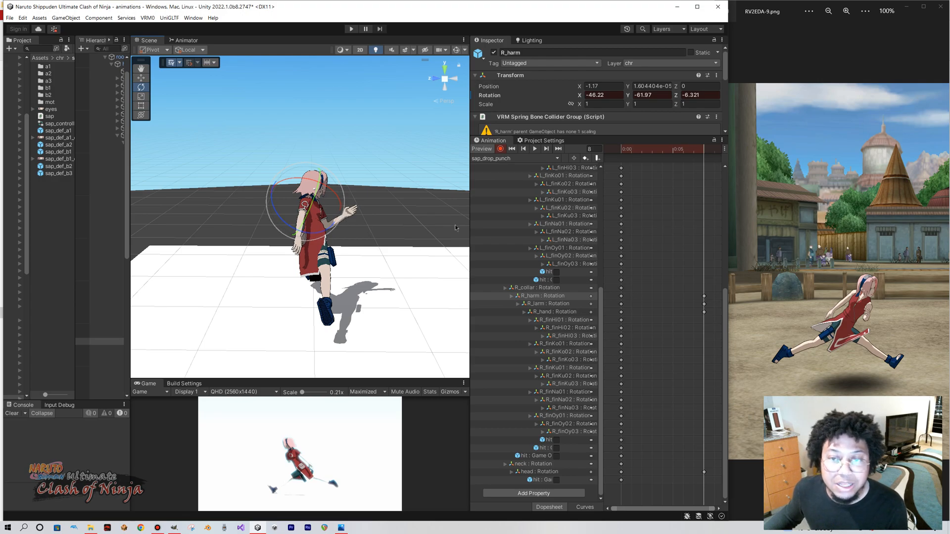
{"action": "scroll", "coordinate": [557, 256], "scroll_direction": "up", "scroll_amount": 10}
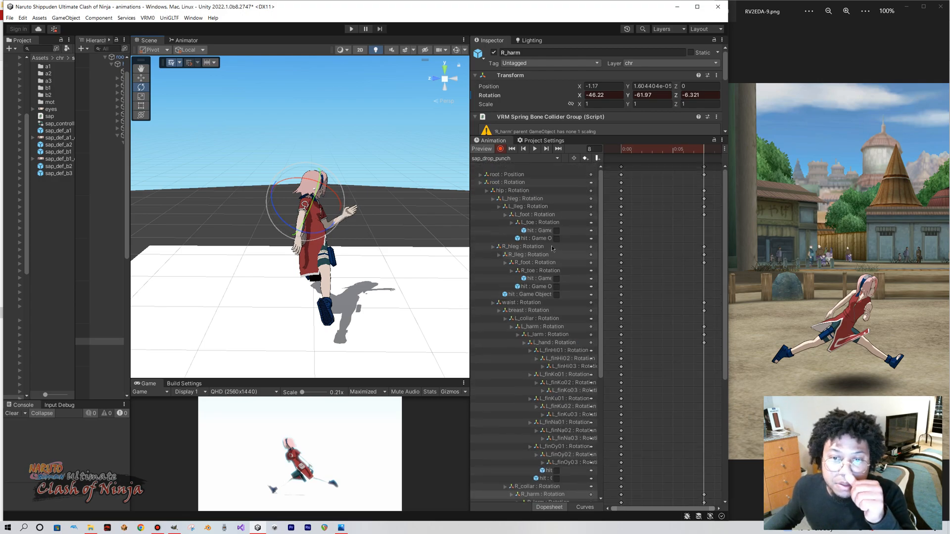
{"action": "left_click", "coordinate": [524, 192]}
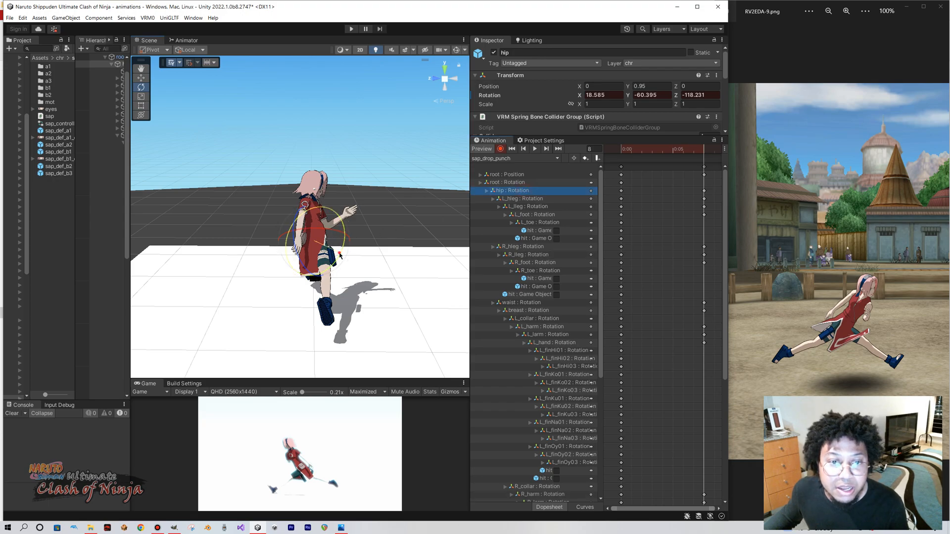
{"action": "mouse_move", "coordinate": [340, 254]}
{"action": "left_mouse_down"}
{"action": "mouse_move", "coordinate": [294, 245]}
{"action": "mouse_move", "coordinate": [328, 228]}
{"action": "mouse_move", "coordinate": [335, 262]}
{"action": "left_mouse_up"}
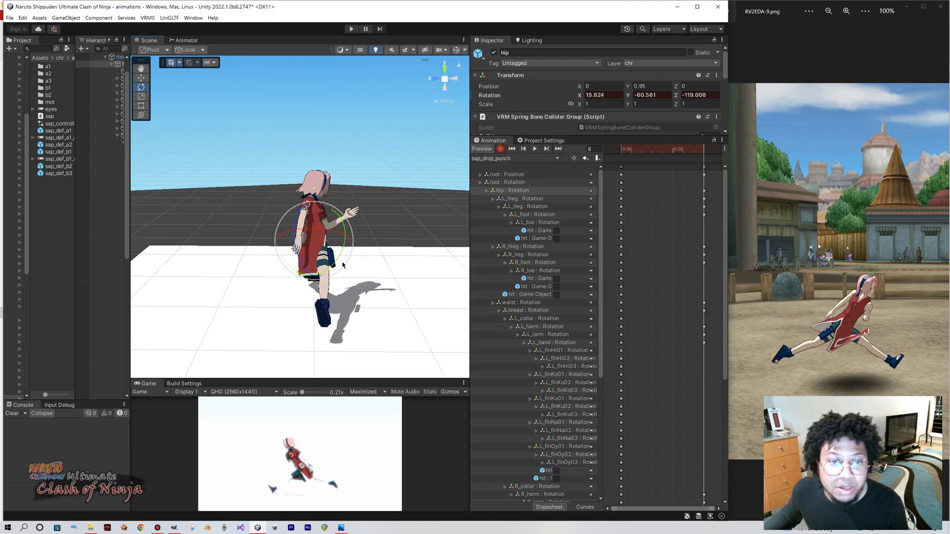
Check the lunge pose from the side against the reference and scrub the motion between frames 2 and 8.
{"action": "right_click_drag", "start_coordinate": [363, 262], "coordinate": [228, 258]}
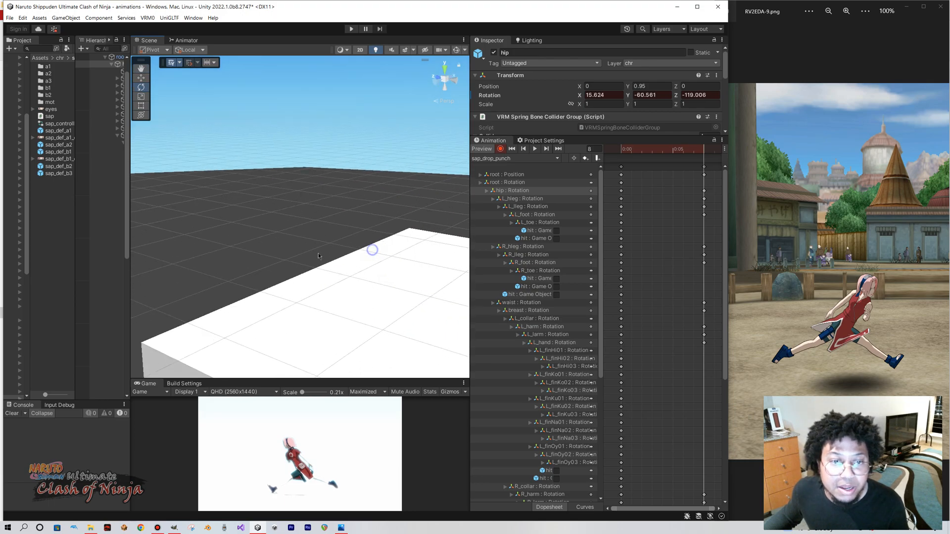
{"action": "middle_click_drag", "start_coordinate": [373, 251], "coordinate": [247, 252]}
{"action": "right_click_drag", "start_coordinate": [246, 252], "coordinate": [197, 253]}
{"action": "middle_click_drag", "start_coordinate": [396, 250], "coordinate": [307, 247]}
{"action": "right_click_drag", "start_coordinate": [307, 247], "coordinate": [271, 250]}
{"action": "middle_click_drag", "start_coordinate": [308, 250], "coordinate": [287, 247]}
{"action": "scroll", "coordinate": [289, 250], "scroll_direction": "up", "scroll_amount": 2}
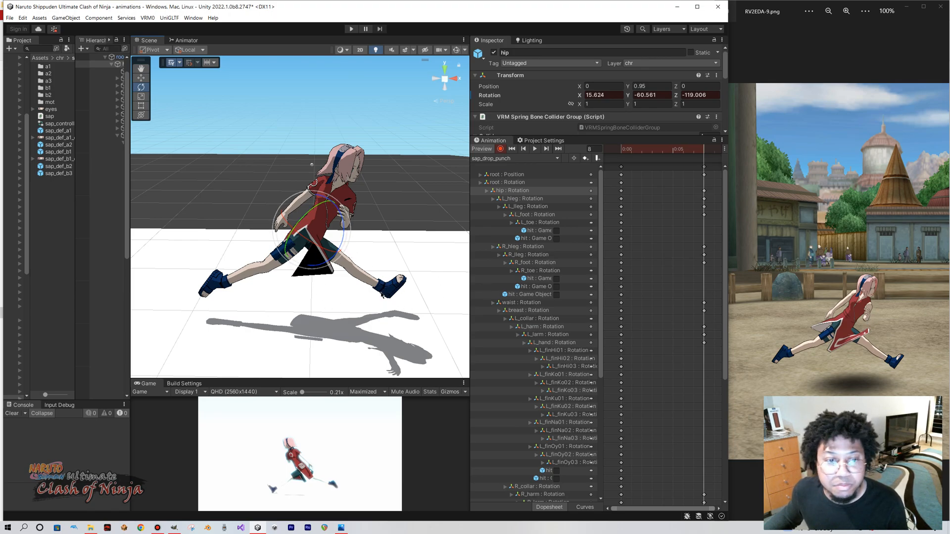
{"action": "left_click_drag", "start_coordinate": [319, 270], "coordinate": [317, 264], "text": "alt"}
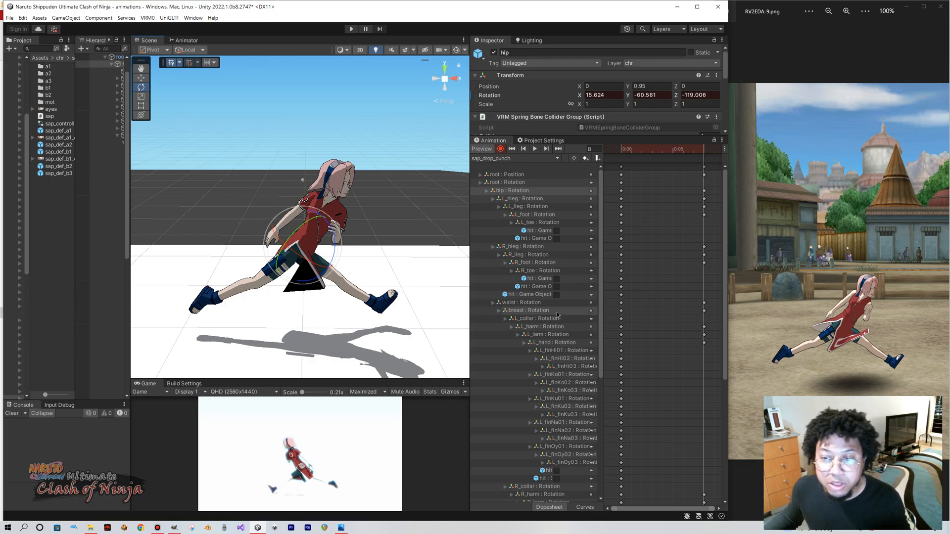
{"action": "scroll", "coordinate": [675, 255], "scroll_direction": "down", "scroll_amount": 3}
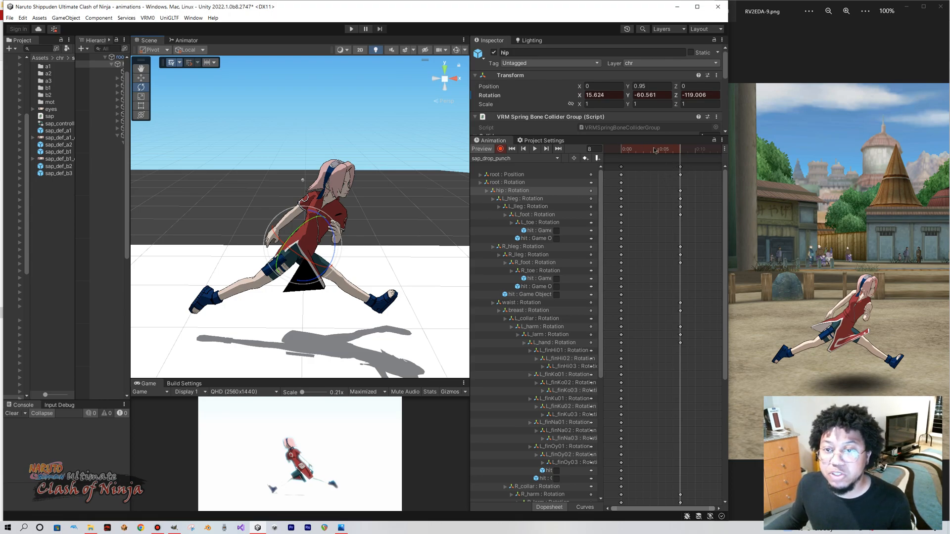
{"action": "left_click_drag", "start_coordinate": [664, 150], "coordinate": [634, 150]}
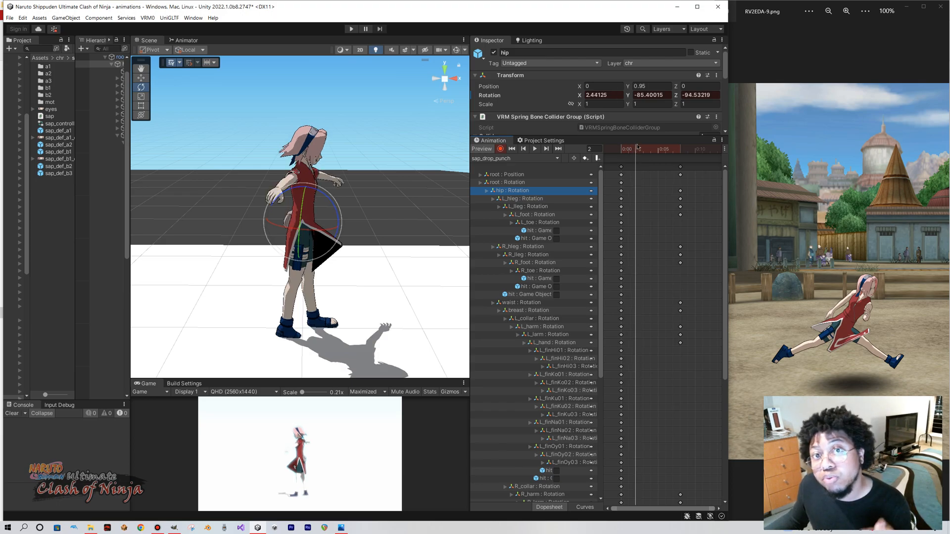
{"action": "left_click_drag", "start_coordinate": [639, 150], "coordinate": [682, 149]}
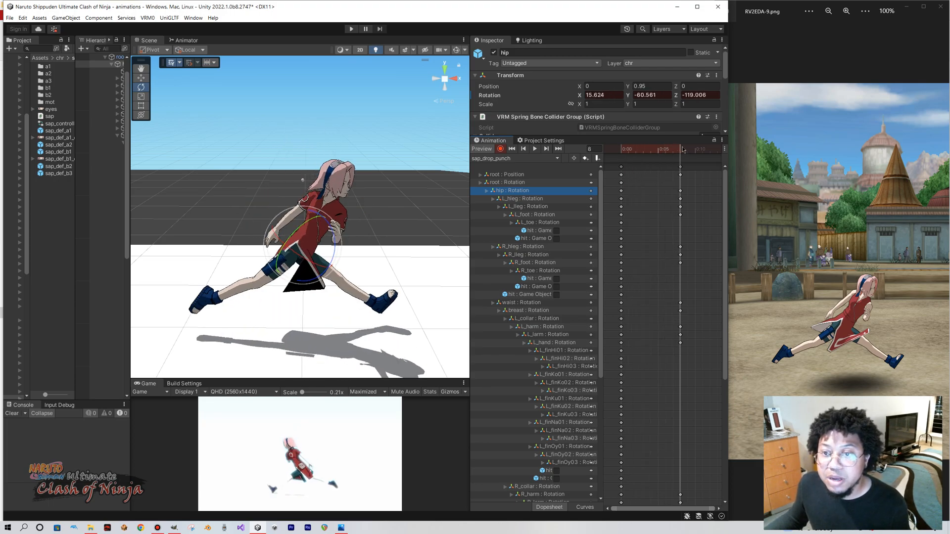
Copy all keyframes at frame 8 and paste them at frame 0 so the clip starts in the lunge pose.
{"action": "left_click", "coordinate": [680, 167]}
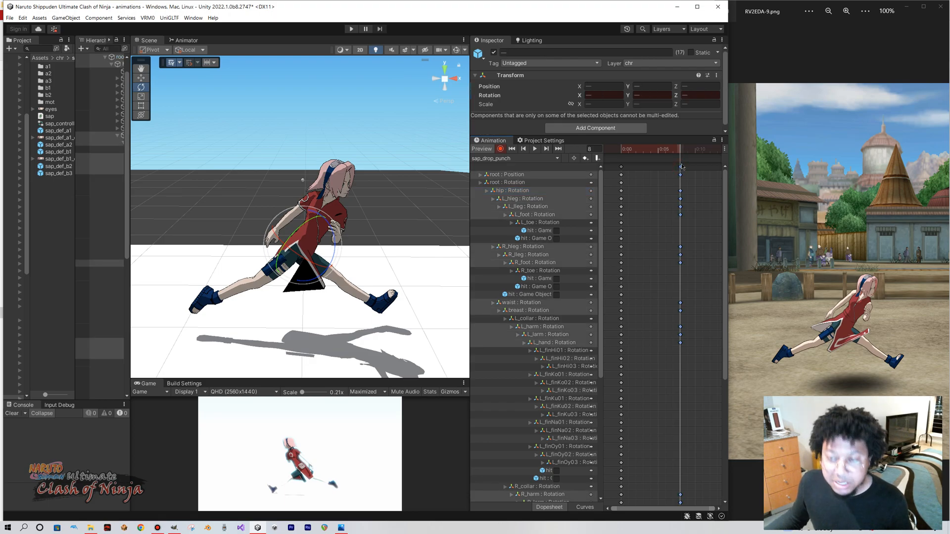
{"action": "left_click_drag", "start_coordinate": [682, 154], "coordinate": [617, 166]}
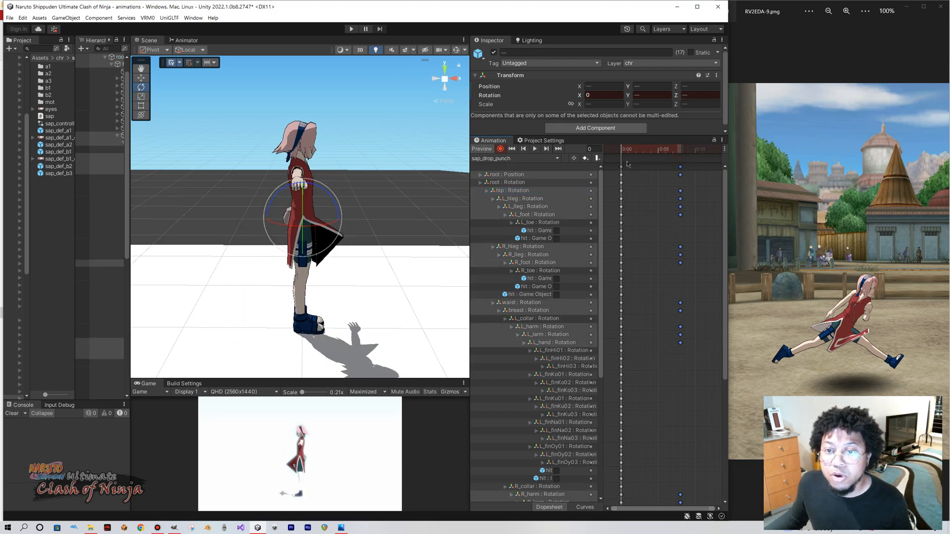
{"action": "key", "text": "ctrl+v"}
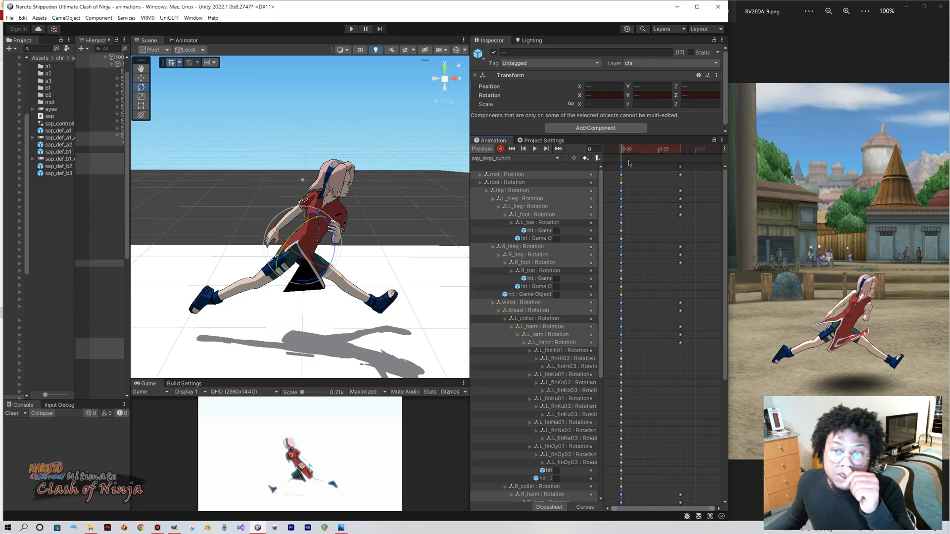
Scrub the clip from frame 0 to frame 8 and back to frame 7 to review the copied pose.
{"action": "mouse_move", "coordinate": [623, 151]}
{"action": "left_mouse_down"}
{"action": "mouse_move", "coordinate": [680, 150]}
{"action": "mouse_move", "coordinate": [623, 154]}
{"action": "left_mouse_up"}
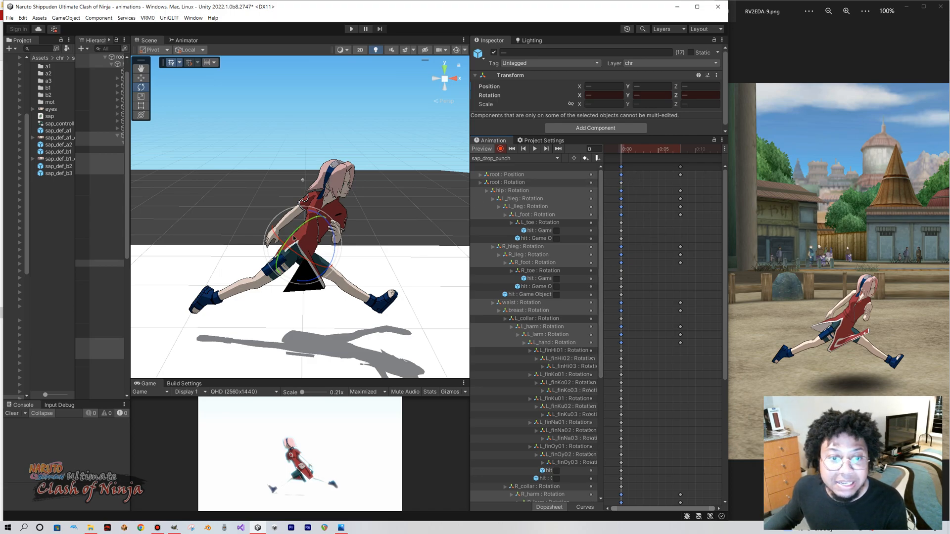
{"action": "left_click", "coordinate": [629, 151]}
{"action": "left_click_drag", "start_coordinate": [641, 153], "coordinate": [678, 158]}
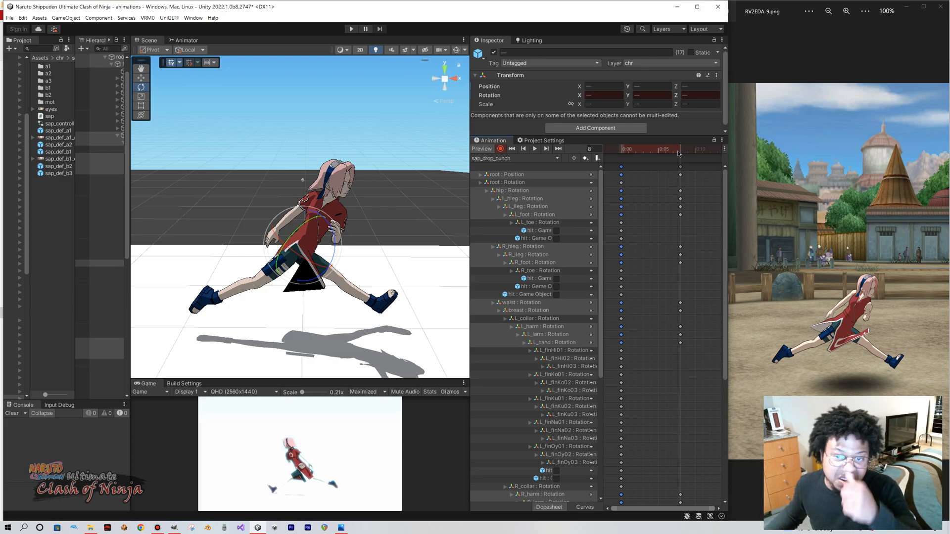
{"action": "mouse_move", "coordinate": [675, 151]}
{"action": "left_mouse_down"}
{"action": "mouse_move", "coordinate": [602, 161]}
{"action": "mouse_move", "coordinate": [672, 157]}
{"action": "left_mouse_up"}
{"action": "mouse_move", "coordinate": [680, 155]}
{"action": "left_mouse_down"}
{"action": "mouse_move", "coordinate": [616, 155]}
{"action": "mouse_move", "coordinate": [672, 154]}
{"action": "left_mouse_up"}
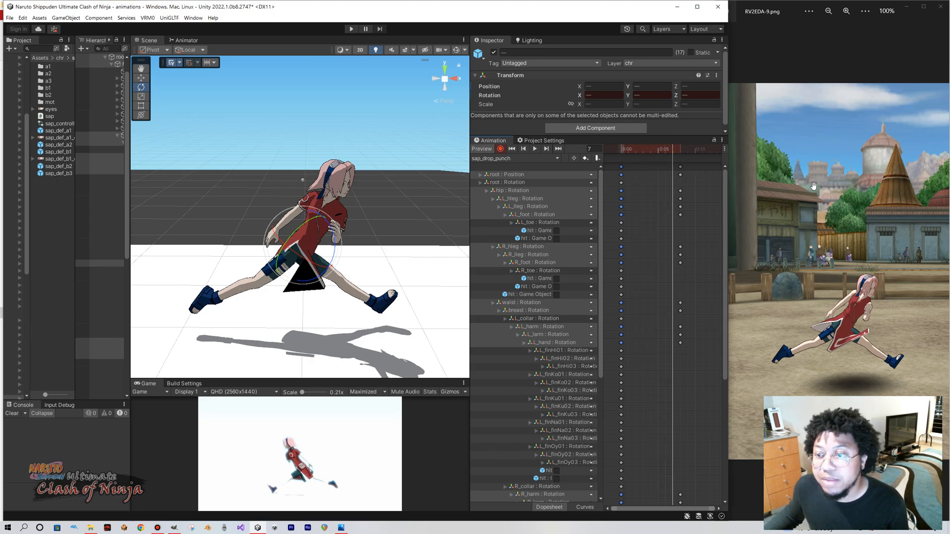
Switch to the reference image viewer, maximize it, and browse from RV2EDA-9.png to the crouching pose in RV2EDA-14.png.
{"action": "left_click", "coordinate": [812, 183]}
{"action": "left_click", "coordinate": [923, 7]}
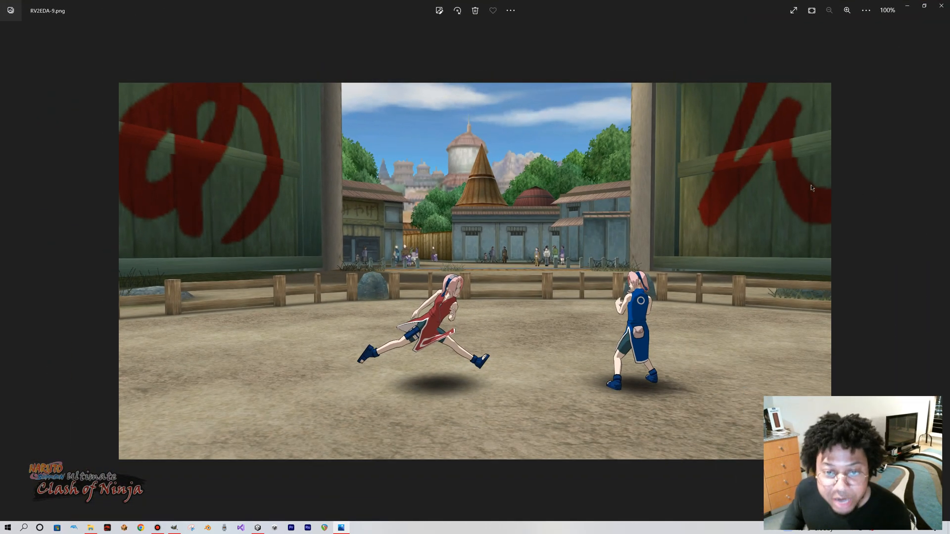
{"action": "key", "text": "Right"}
{"action": "key", "text": "Right"}
{"action": "key", "text": "Right"}
{"action": "key", "text": "Right"}
{"action": "key", "text": "Right"}
{"action": "key", "text": "Right"}
{"action": "key", "text": "Right"}
{"action": "key", "text": "Right"}
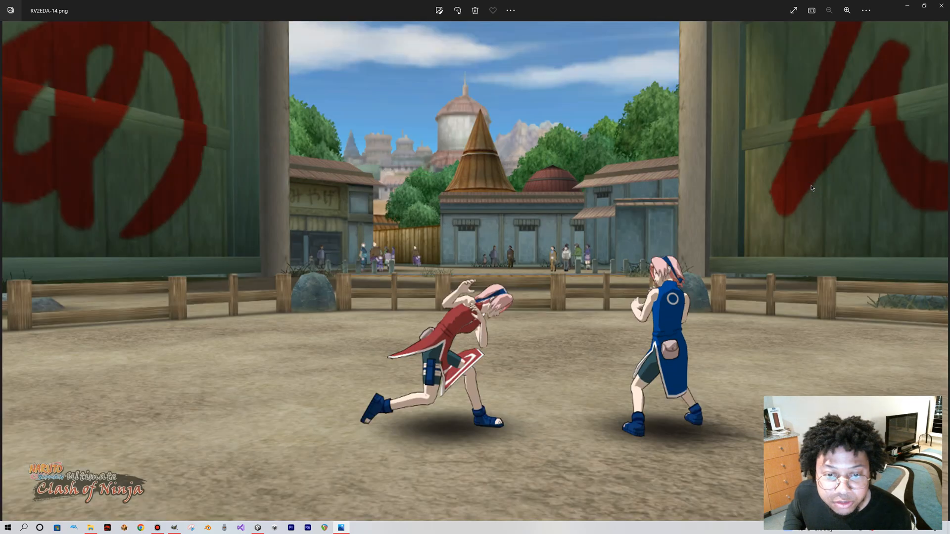
{"action": "key", "text": "Left"}
{"action": "key", "text": "Left"}
{"action": "key", "text": "Left"}
{"action": "key", "text": "Left"}
{"action": "key", "text": "Left"}
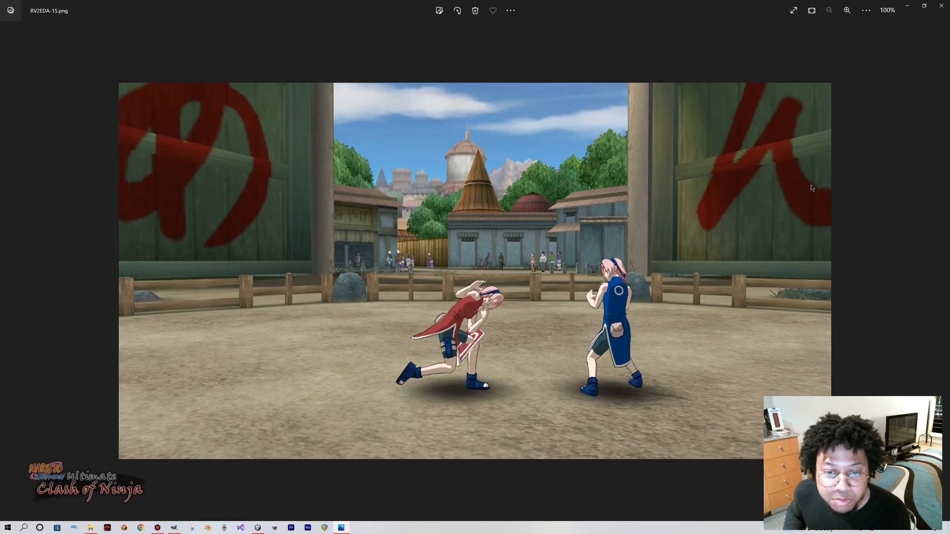
{"action": "key", "text": "Right"}
{"action": "key", "text": "Right"}
{"action": "key", "text": "Right"}
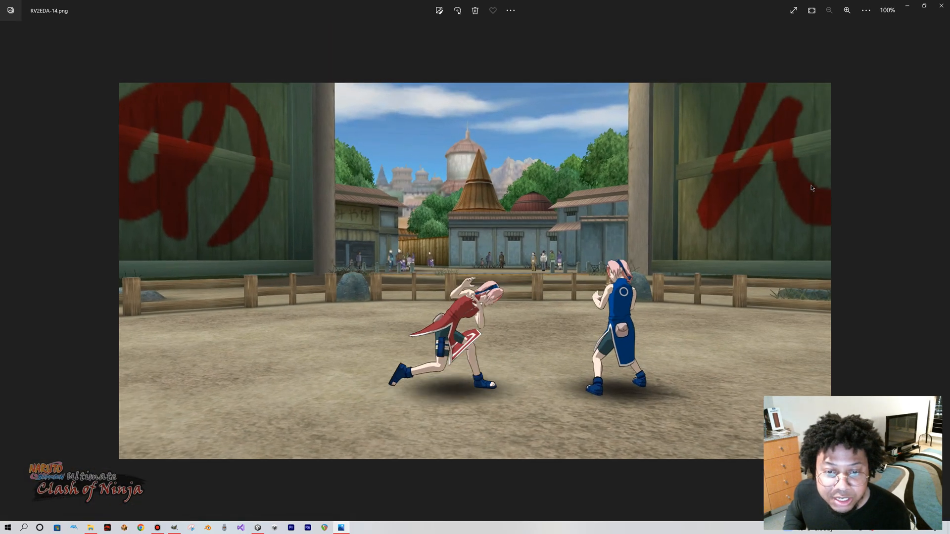
Compare the crouching poses in the reference images around RV2EDA-14.png to RV2EDA-16.png and settle on RV2EDA-15.png.
{"action": "key", "text": "Left"}
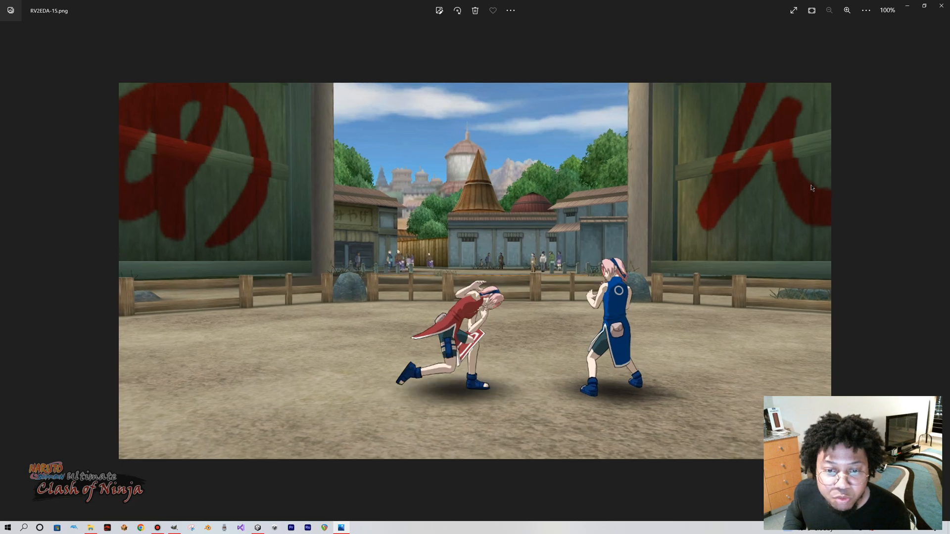
{"action": "key", "text": "Right"}
{"action": "key", "text": "Left"}
{"action": "key", "text": "Right"}
{"action": "key", "text": "Right"}
{"action": "key", "text": "Right"}
{"action": "key", "text": "Left"}
{"action": "key", "text": "Left"}
{"action": "key", "text": "Left"}
{"action": "key", "text": "Right"}
{"action": "key", "text": "Left"}
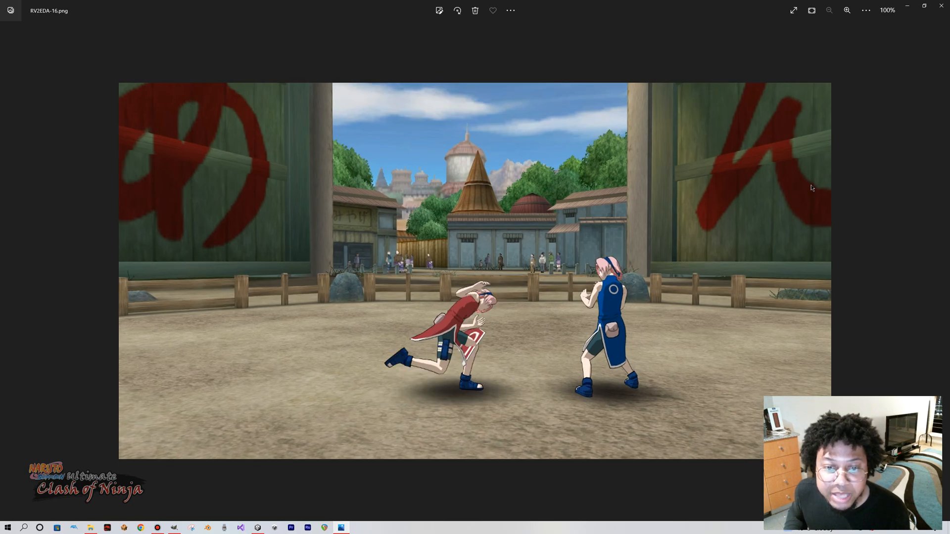
{"action": "key", "text": "Right"}
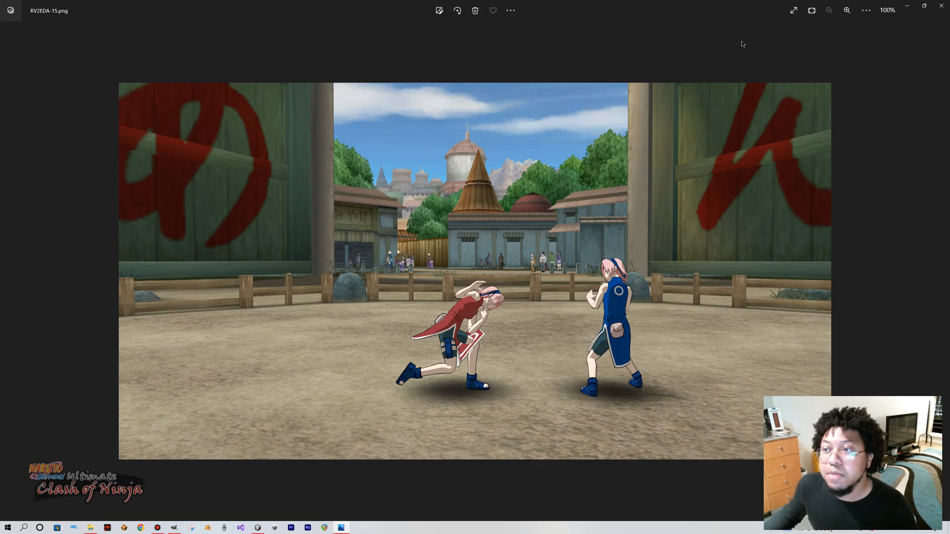
Restore the image viewer to a smaller window beside Unity and enlarge RV2EDA-15.png around the crouching character.
{"action": "left_click", "coordinate": [924, 6]}
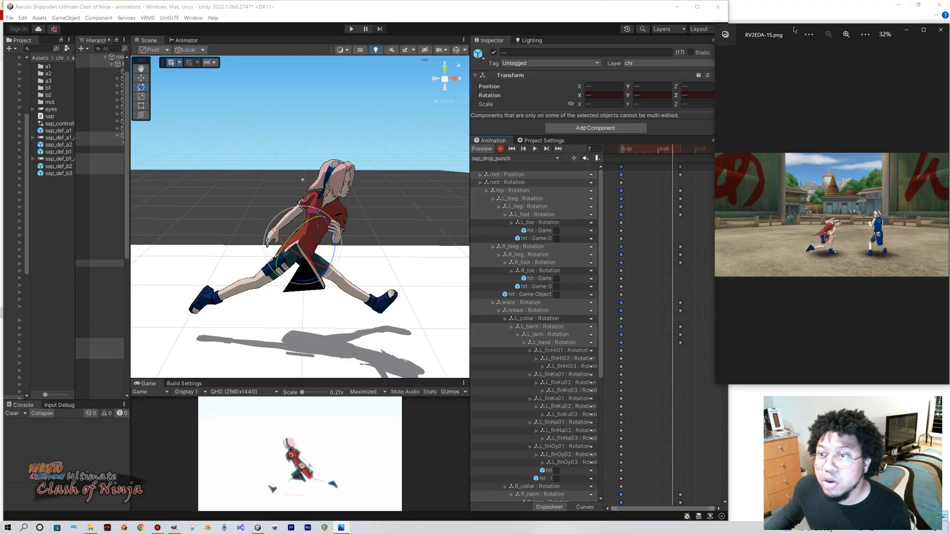
{"action": "left_click_drag", "start_coordinate": [795, 24], "coordinate": [802, 1]}
{"action": "scroll", "coordinate": [794, 304], "scroll_direction": "up", "scroll_amount": 6}
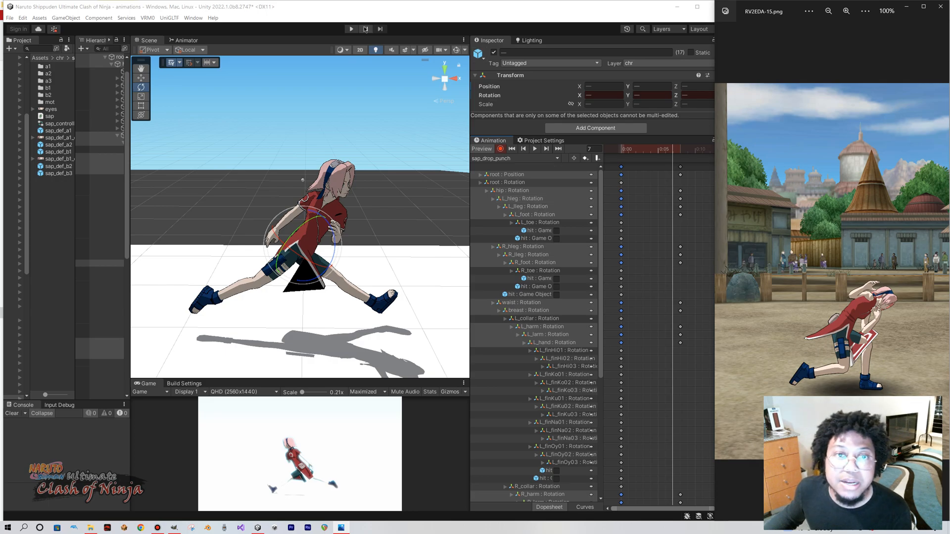
Switch to Unity, go to frame 14 of sap_drop_punch, and rotate the hip to about X 8.7, Y -90.3, Z -123.
{"action": "left_click", "coordinate": [374, 12]}
{"action": "scroll", "coordinate": [676, 195], "scroll_direction": "down", "scroll_amount": 2}
{"action": "left_click_drag", "start_coordinate": [666, 149], "coordinate": [693, 154]}
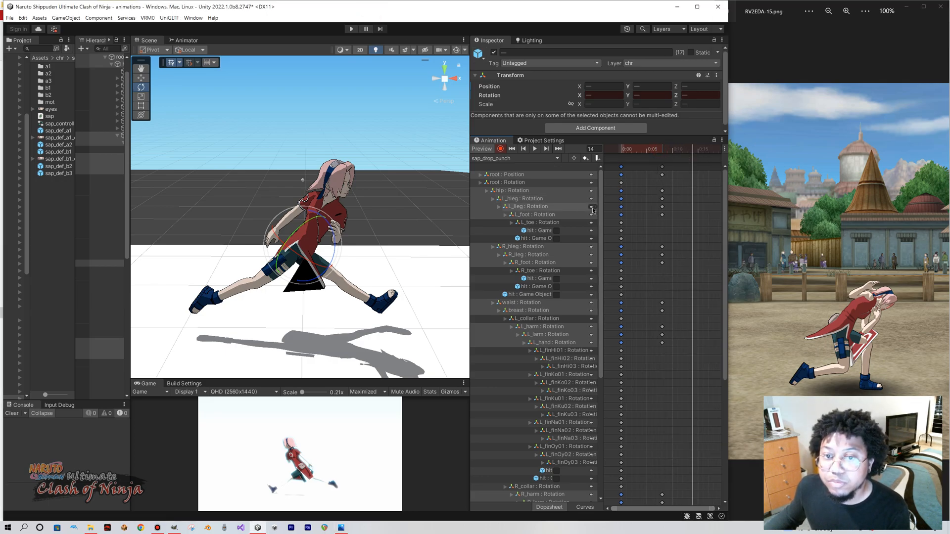
{"action": "left_click", "coordinate": [524, 175]}
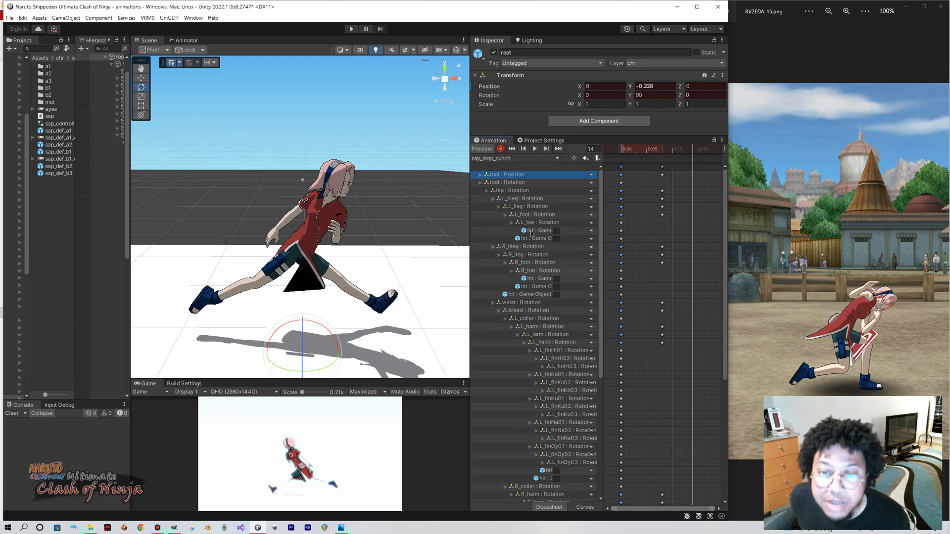
{"action": "left_click", "coordinate": [518, 191]}
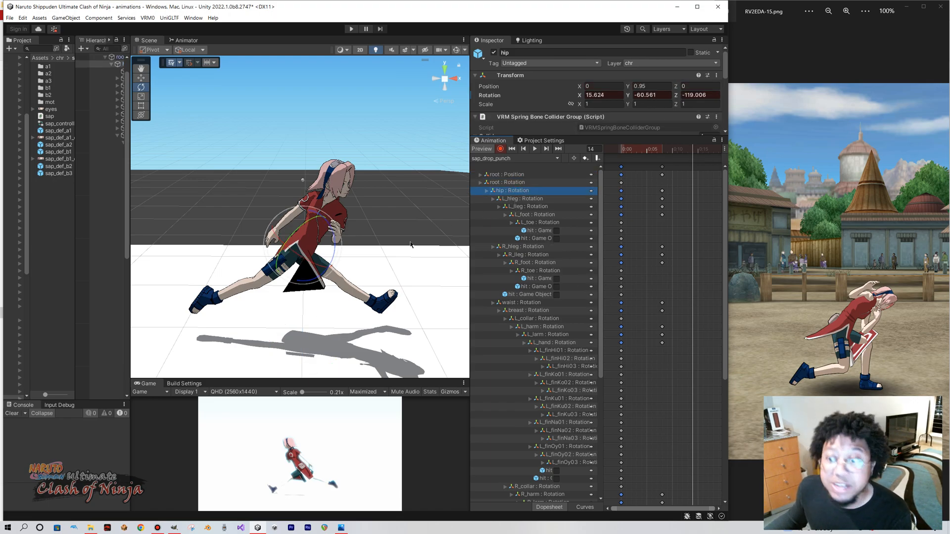
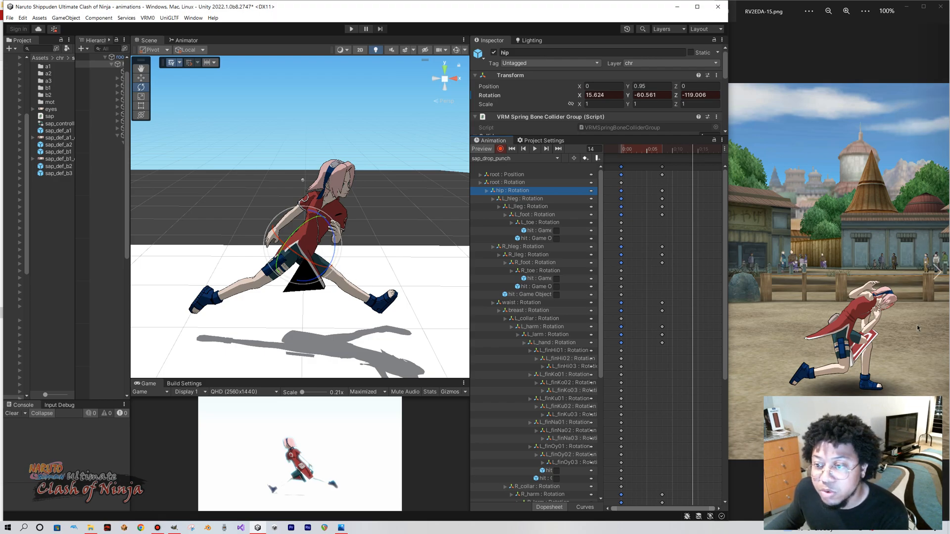
{"action": "left_click_drag", "start_coordinate": [322, 271], "coordinate": [334, 269]}
{"action": "left_click_drag", "start_coordinate": [307, 241], "coordinate": [303, 248]}
{"action": "right_click_drag", "start_coordinate": [308, 284], "coordinate": [308, 284]}
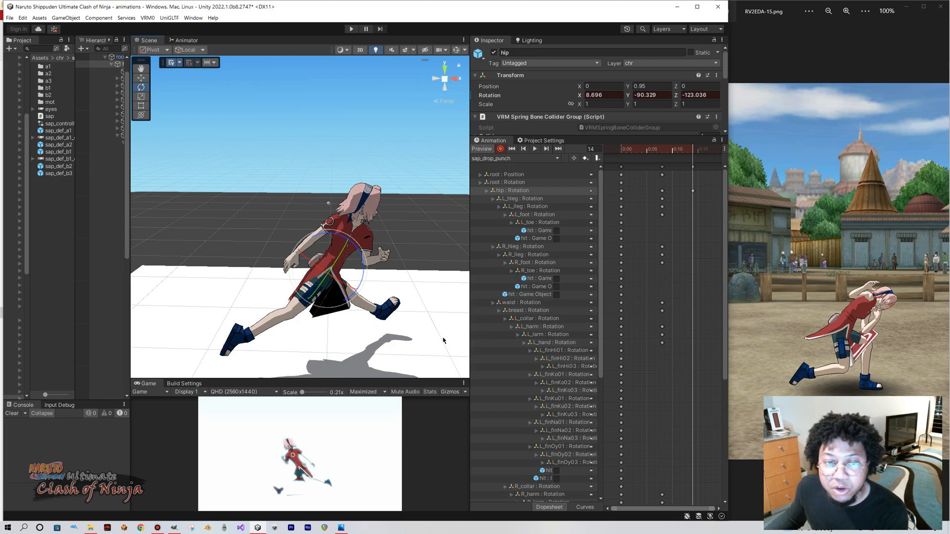
{"action": "right_click_drag", "start_coordinate": [406, 333], "coordinate": [407, 335]}
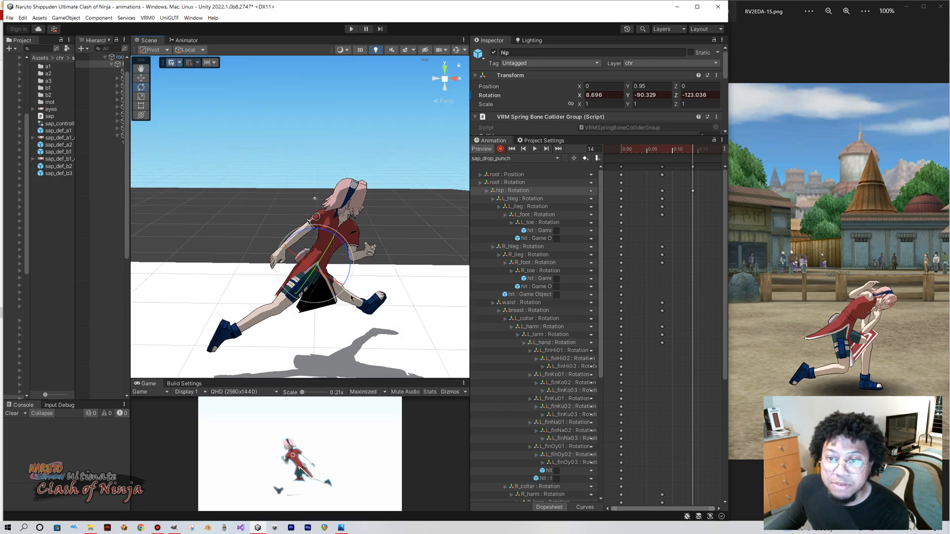
Fine-tune the hip rotation at frame 14 to about X 6.2, Y -92.4, Z -123.3.
{"action": "left_click_drag", "start_coordinate": [333, 283], "coordinate": [326, 280]}
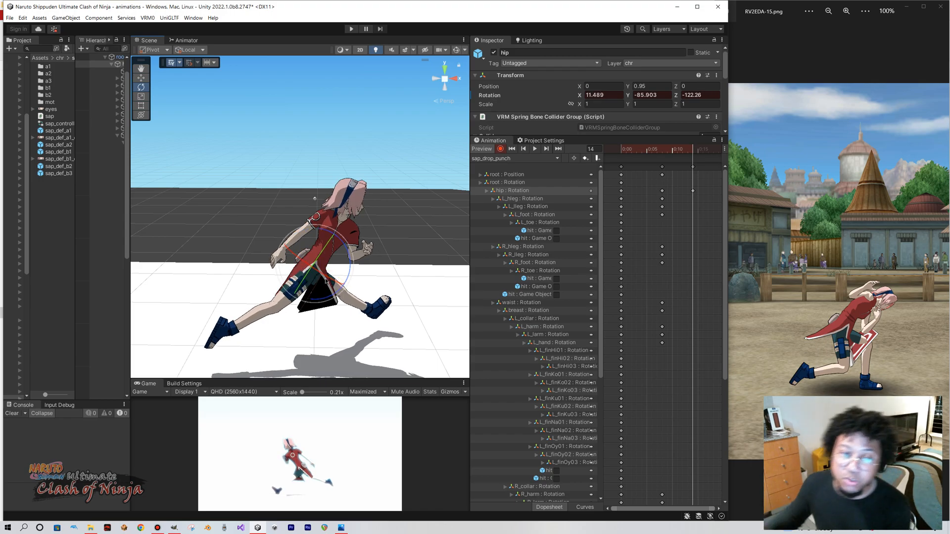
{"action": "left_click_drag", "start_coordinate": [325, 281], "coordinate": [331, 283]}
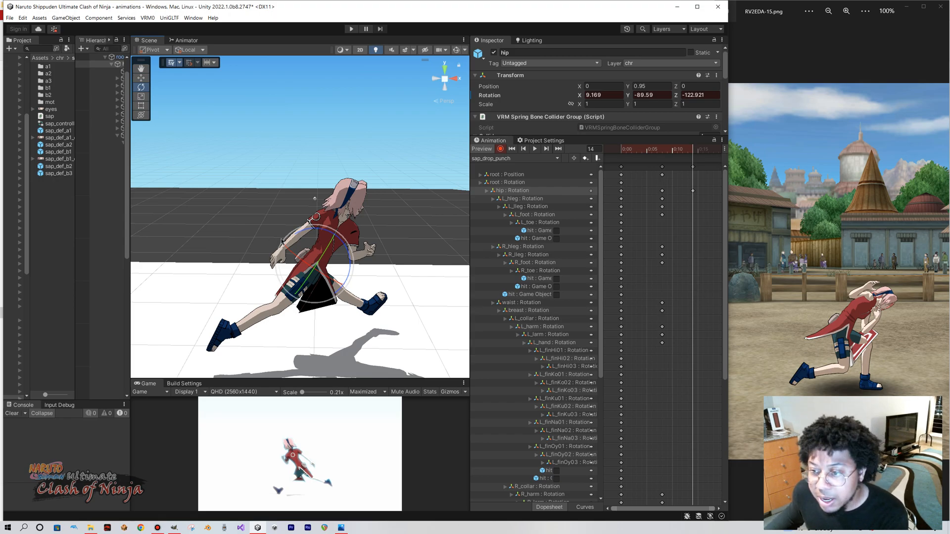
{"action": "left_click_drag", "start_coordinate": [330, 275], "coordinate": [418, 274]}
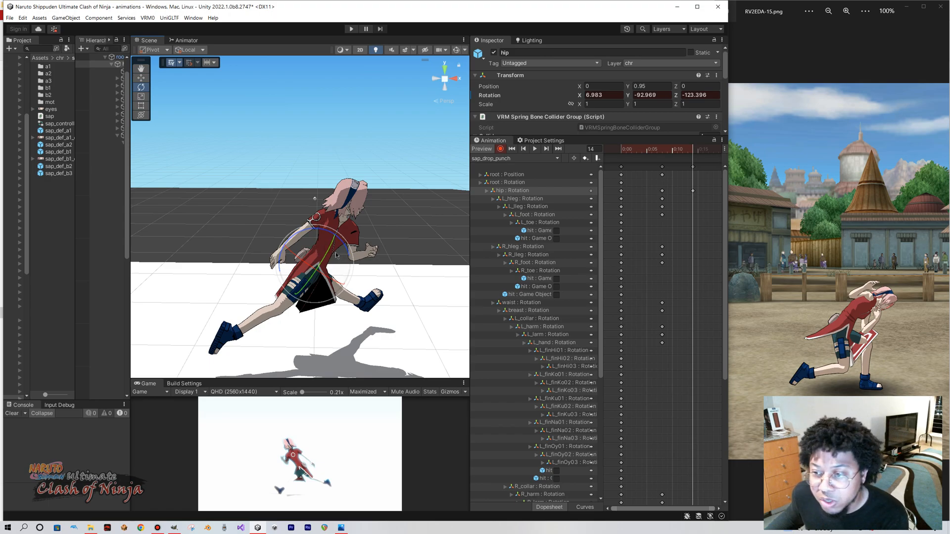
{"action": "left_click_drag", "start_coordinate": [328, 258], "coordinate": [324, 262]}
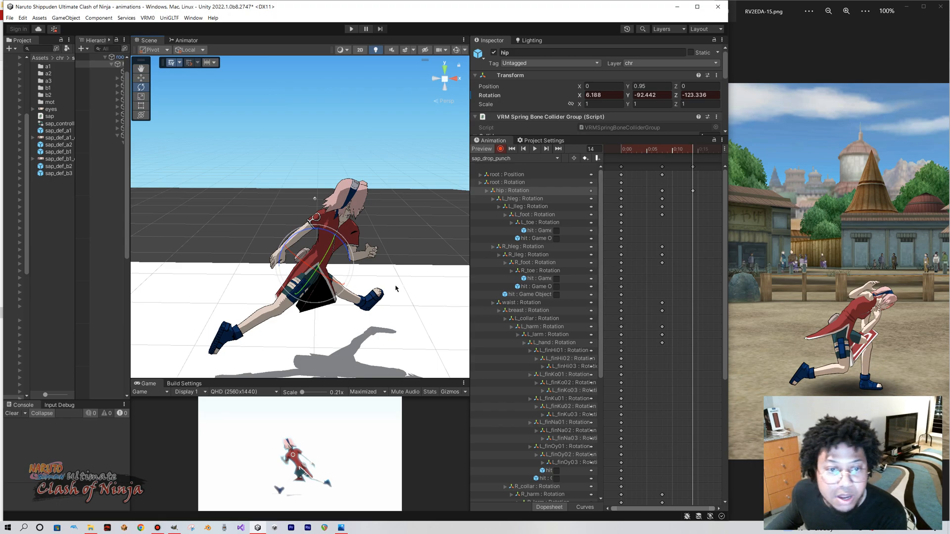
Rotate the left thigh bone L_hleg at frame 14 to about X -1.2, Y 173.7, Z -94.1.
{"action": "left_click", "coordinate": [525, 199]}
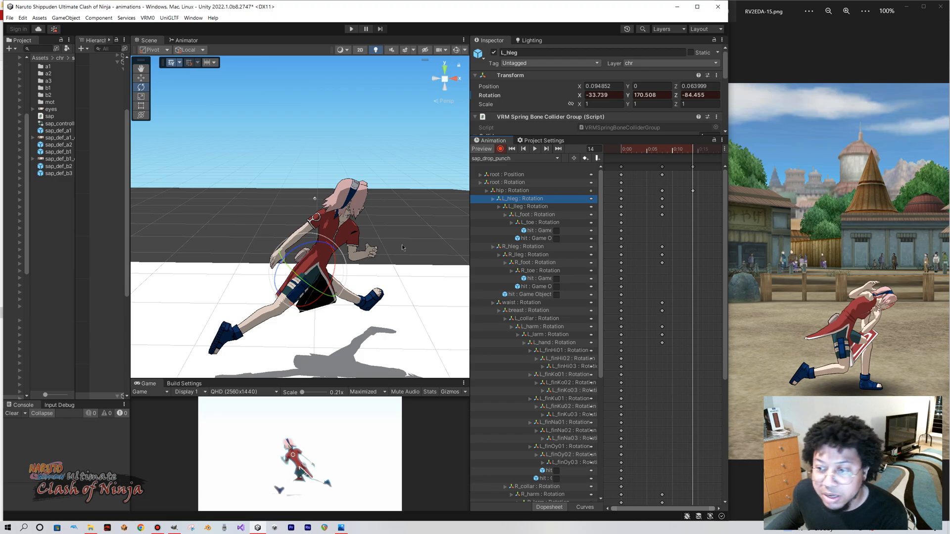
{"action": "left_click_drag", "start_coordinate": [292, 271], "coordinate": [249, 279]}
{"action": "key", "text": "f"}
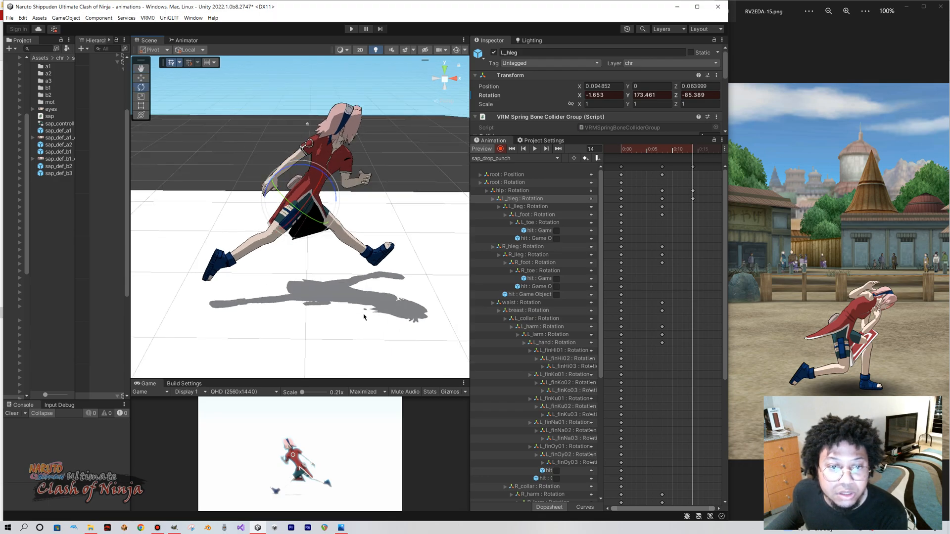
{"action": "left_click_drag", "start_coordinate": [305, 172], "coordinate": [288, 270]}
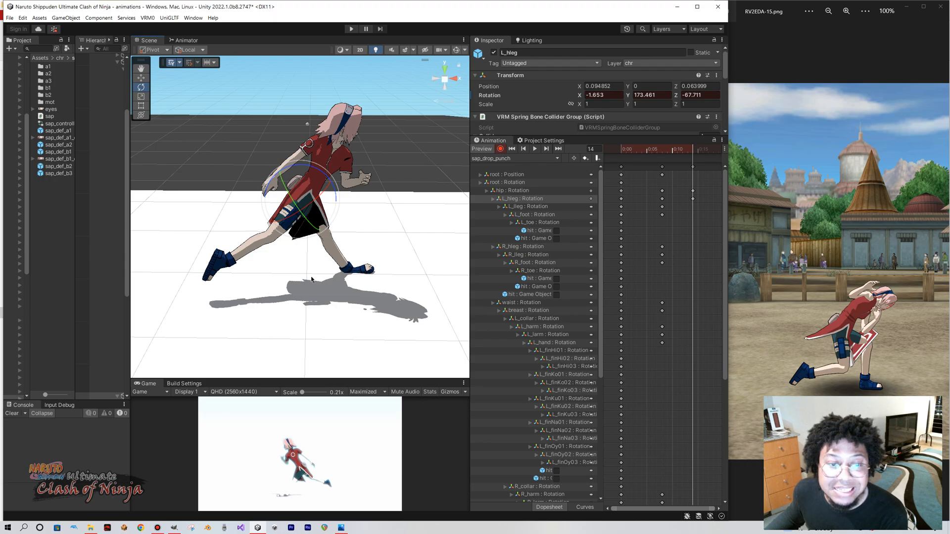
{"action": "middle_click_drag", "start_coordinate": [268, 278], "coordinate": [252, 279]}
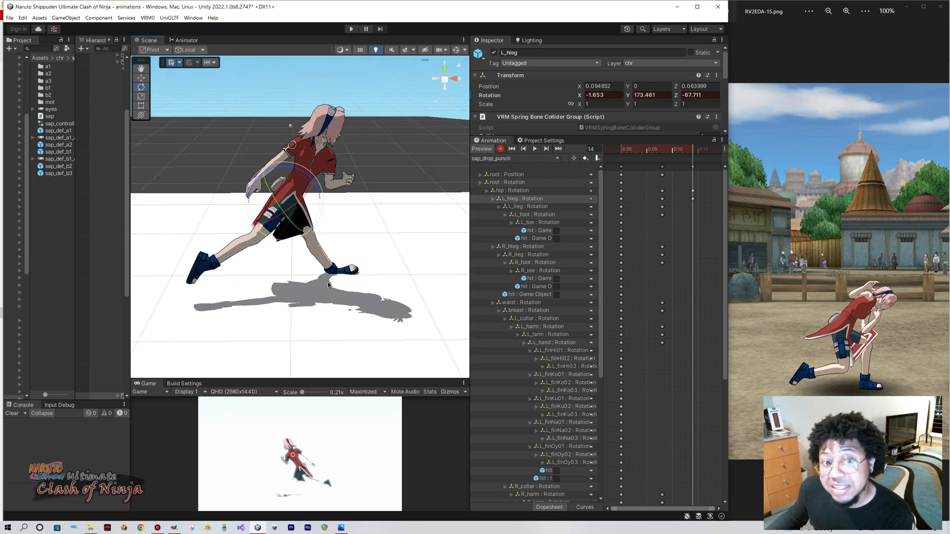
{"action": "left_click_drag", "start_coordinate": [275, 205], "coordinate": [277, 169]}
Bend the left shin L_lleg to about Z 62.4 and refine L_hleg to about X -1.1, Y 175.2, Z -97.3.
{"action": "left_click", "coordinate": [532, 206]}
{"action": "left_click_drag", "start_coordinate": [346, 194], "coordinate": [390, 200]}
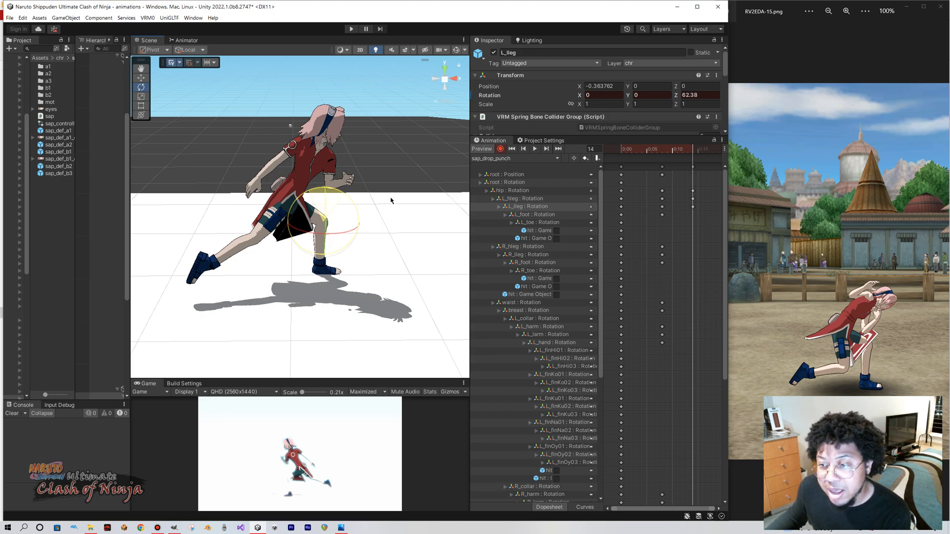
{"action": "left_click", "coordinate": [297, 213]}
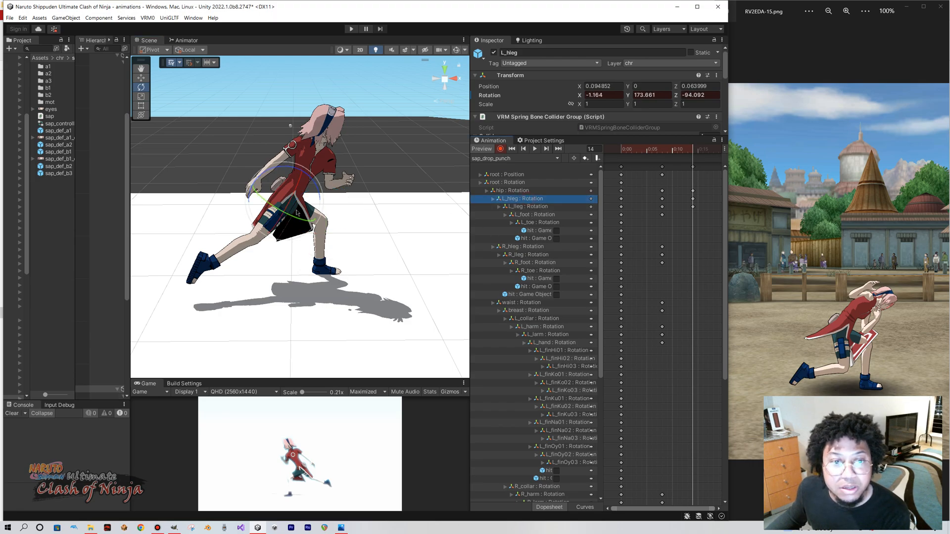
{"action": "left_click_drag", "start_coordinate": [288, 207], "coordinate": [285, 206]}
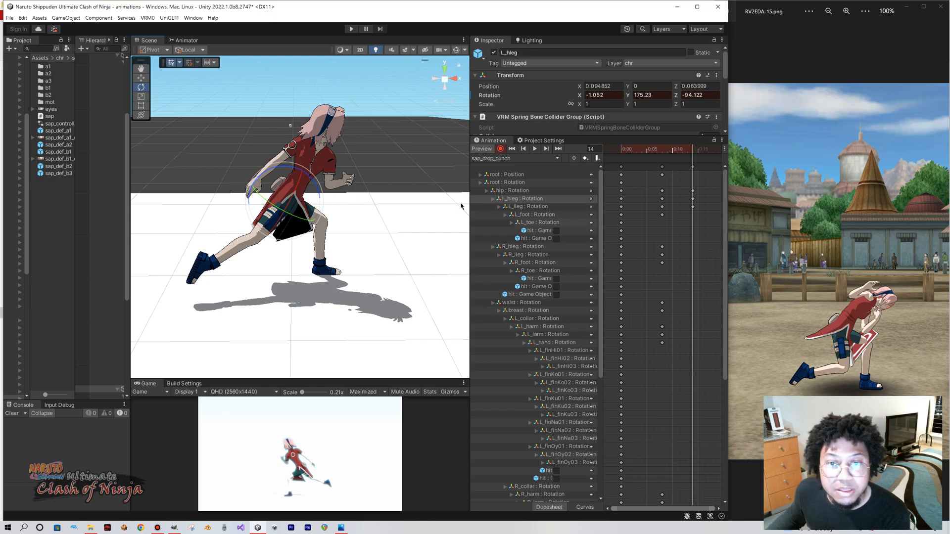
{"action": "left_click_drag", "start_coordinate": [313, 187], "coordinate": [312, 183]}
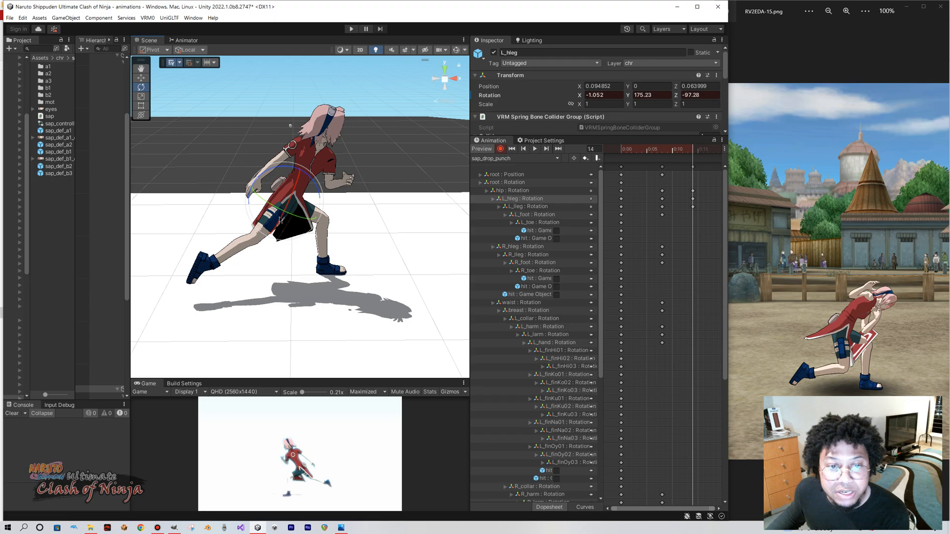
Bend the left shin L_lleg further to about Z 67.4 and rotate L_foot to about Z -1.3 at frame 14.
{"action": "left_click", "coordinate": [527, 209]}
{"action": "left_click_drag", "start_coordinate": [348, 202], "coordinate": [344, 197]}
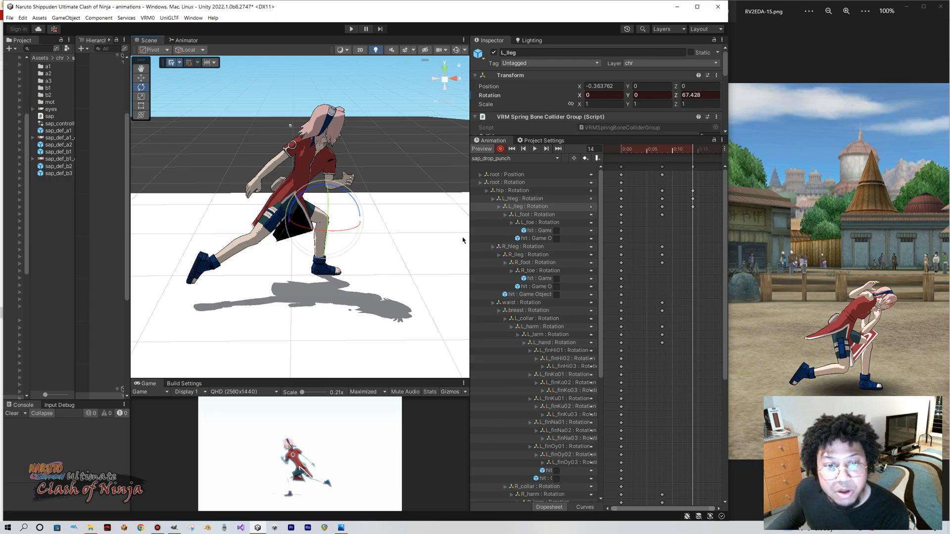
{"action": "left_click", "coordinate": [530, 216]}
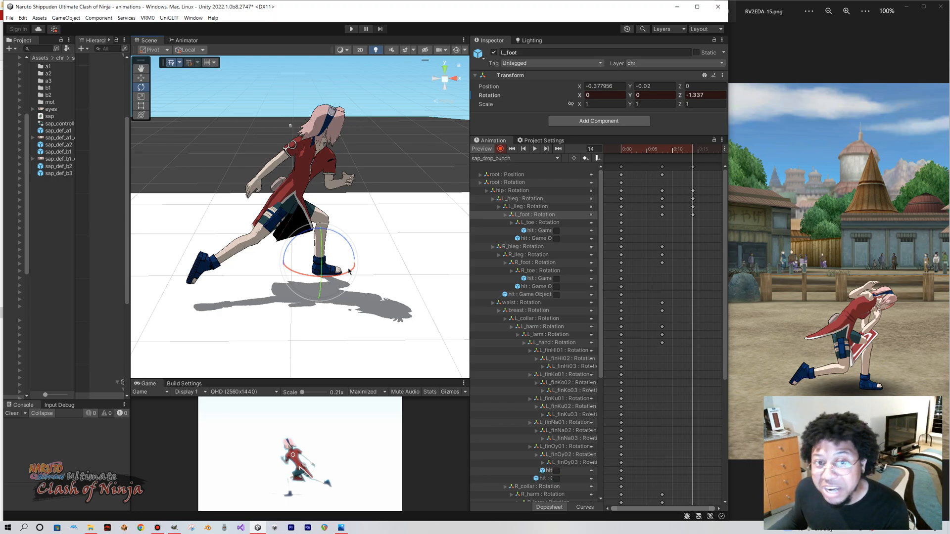
Correct the left thigh L_hleg's sideways angle from the front, rotating it to about X 2.1, Y 170.5, Z -97.4.
{"action": "right_click_drag", "start_coordinate": [387, 258], "coordinate": [356, 269]}
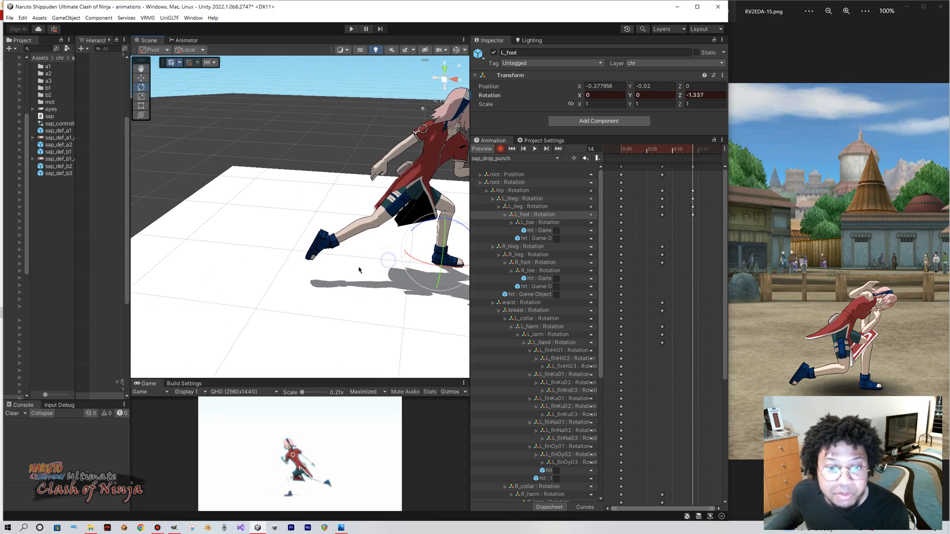
{"action": "middle_click_drag", "start_coordinate": [356, 269], "coordinate": [281, 249]}
{"action": "scroll", "coordinate": [355, 272], "scroll_direction": "up", "scroll_amount": 5}
{"action": "right_click_drag", "start_coordinate": [355, 271], "coordinate": [255, 258]}
{"action": "right_click_drag", "start_coordinate": [330, 272], "coordinate": [317, 264]}
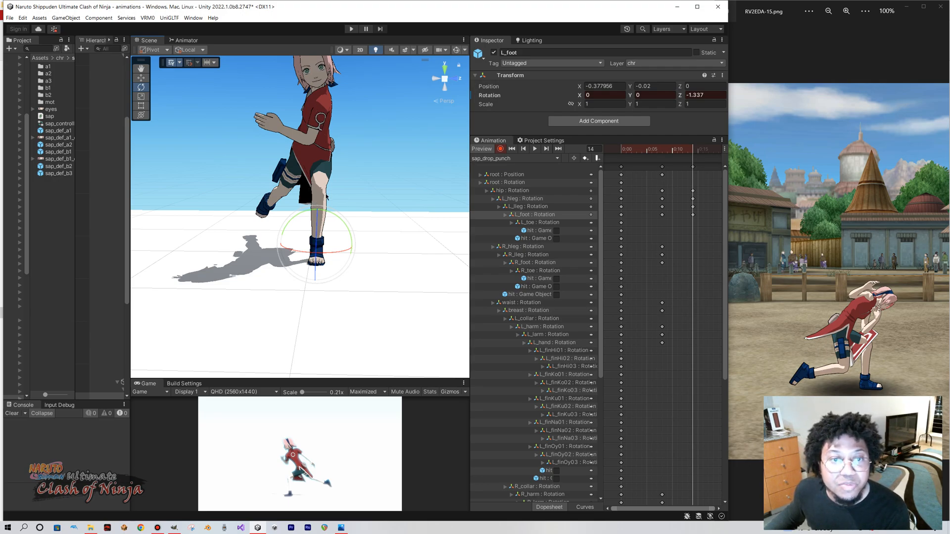
{"action": "scroll", "coordinate": [332, 196], "scroll_direction": "up", "scroll_amount": 2}
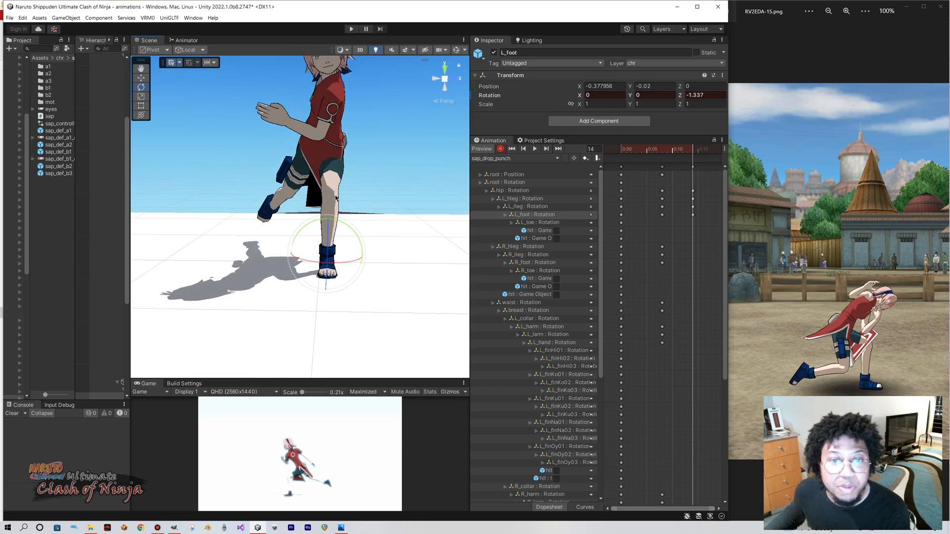
{"action": "left_click", "coordinate": [526, 198]}
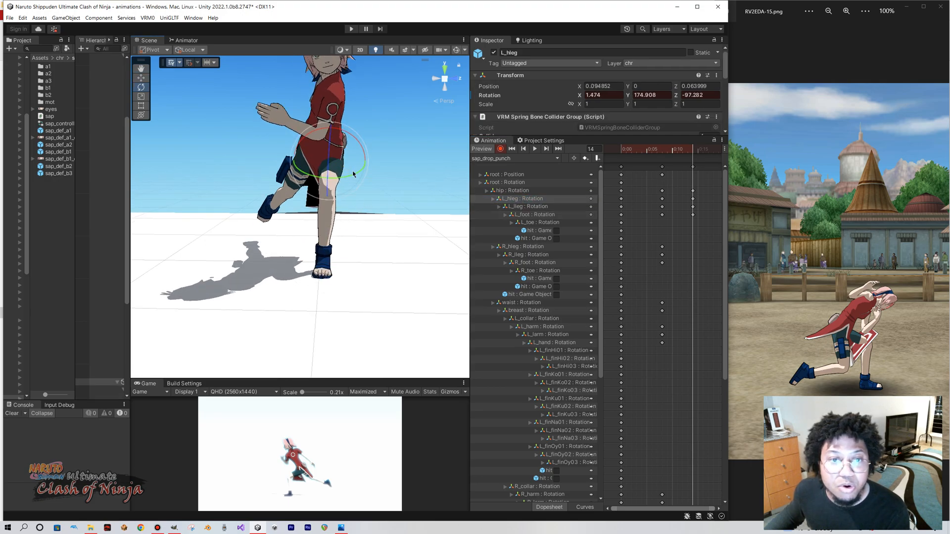
{"action": "left_click_drag", "start_coordinate": [345, 134], "coordinate": [351, 140]}
{"action": "left_click_drag", "start_coordinate": [341, 176], "coordinate": [342, 179]}
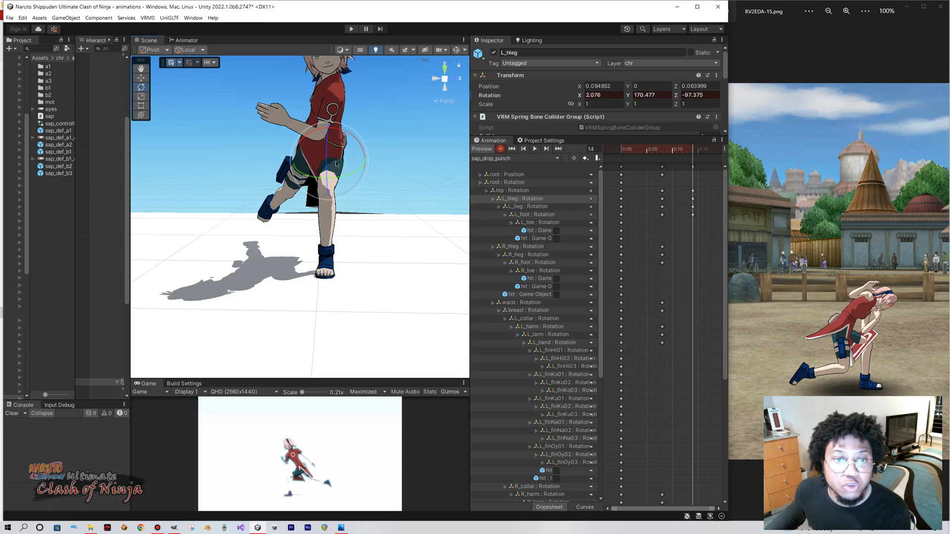
Level the left foot by rotating L_foot to about X -0.02, Y -0.5, Z -2.4 at frame 14.
{"action": "scroll", "coordinate": [334, 129], "scroll_direction": "down", "scroll_amount": 2}
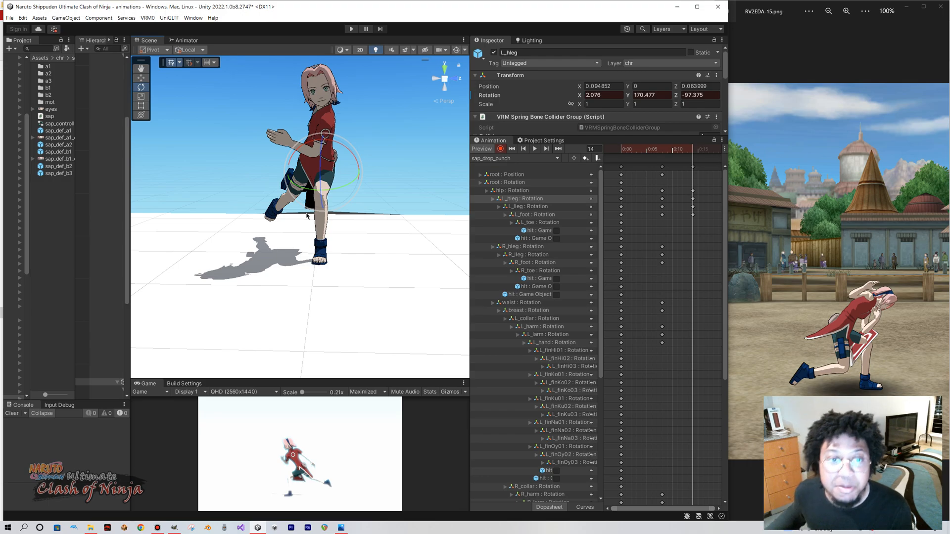
{"action": "middle_click_drag", "start_coordinate": [323, 195], "coordinate": [311, 193]}
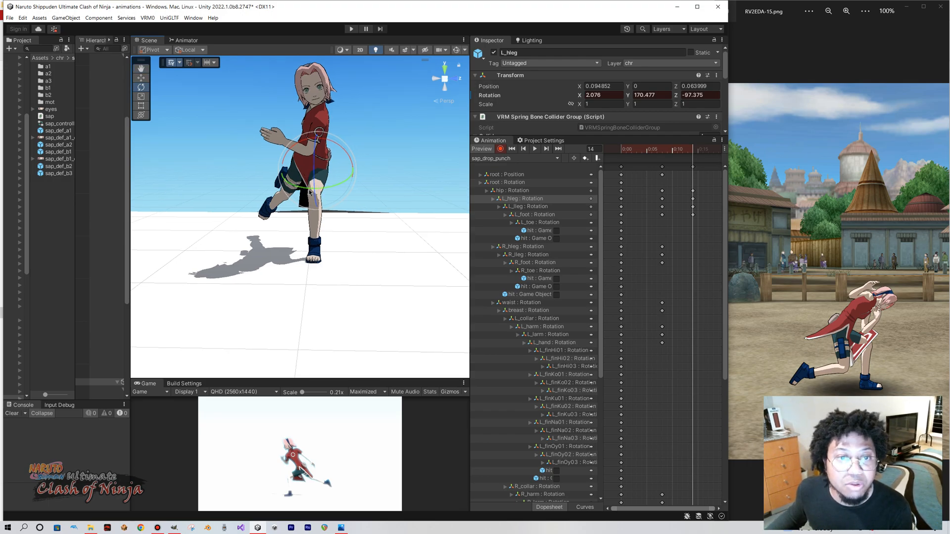
{"action": "scroll", "coordinate": [317, 191], "scroll_direction": "up", "scroll_amount": 3}
{"action": "left_click_drag", "start_coordinate": [244, 216], "coordinate": [261, 234], "text": "alt"}
{"action": "scroll", "coordinate": [236, 229], "scroll_direction": "up", "scroll_amount": 3}
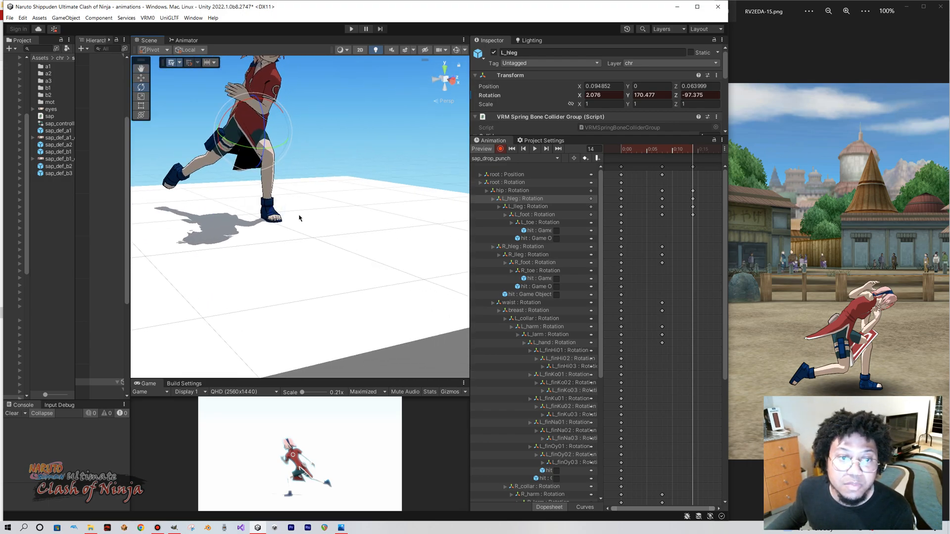
{"action": "scroll", "coordinate": [236, 228], "scroll_direction": "up", "scroll_amount": 5}
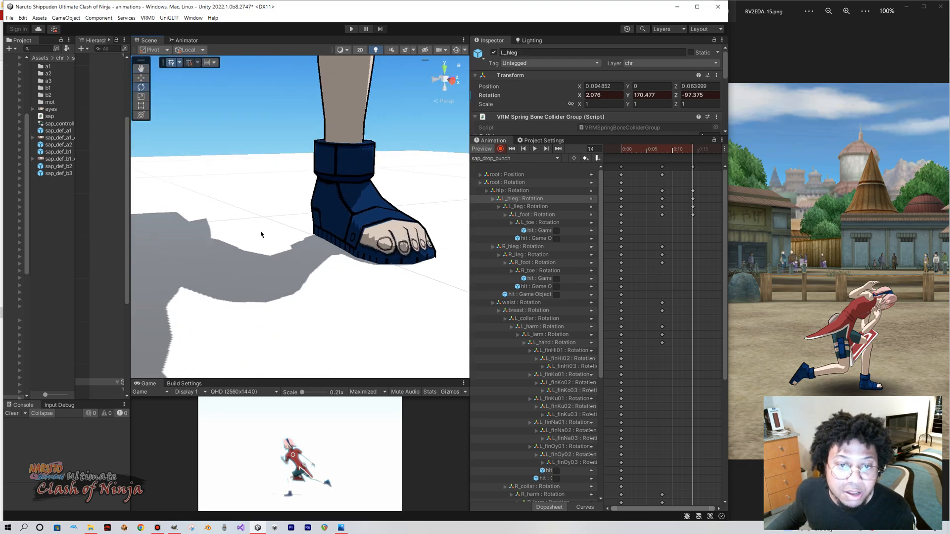
{"action": "left_click", "coordinate": [535, 215]}
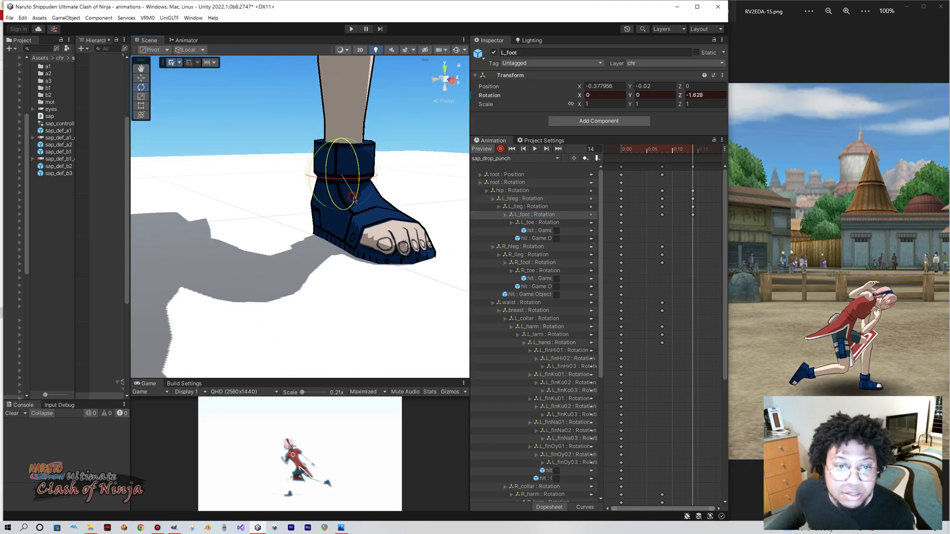
{"action": "left_click_drag", "start_coordinate": [355, 201], "coordinate": [349, 212]}
{"action": "middle_click_drag", "start_coordinate": [341, 213], "coordinate": [275, 205]}
{"action": "left_click_drag", "start_coordinate": [274, 205], "coordinate": [324, 168], "text": "alt"}
{"action": "left_click_drag", "start_coordinate": [369, 77], "coordinate": [368, 82]}
{"action": "left_click_drag", "start_coordinate": [324, 129], "coordinate": [361, 144], "text": "alt"}
{"action": "middle_click_drag", "start_coordinate": [361, 143], "coordinate": [304, 234]}
{"action": "scroll", "coordinate": [304, 234], "scroll_direction": "down", "scroll_amount": 5}
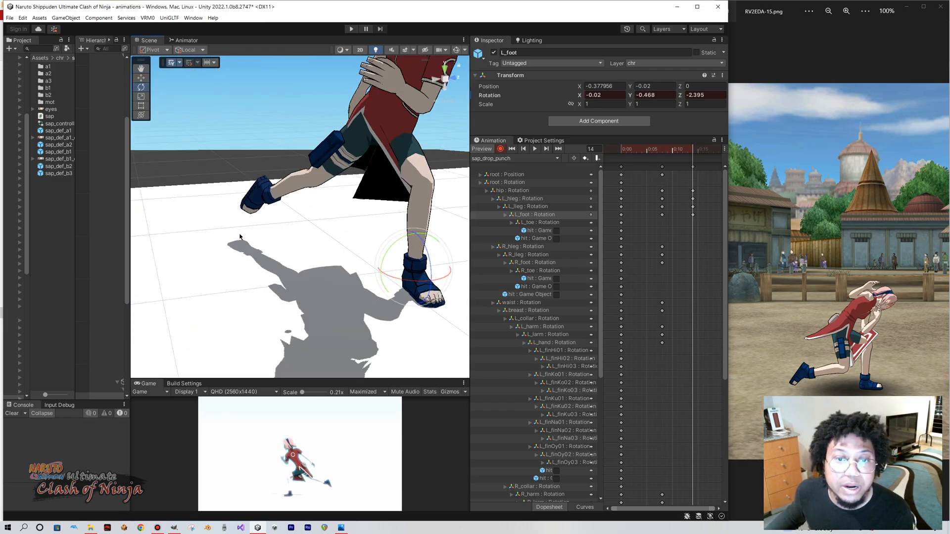
Swing the right thigh bone R_hleg forward at frame 14 to about X 12.4, Y -180.4, Z -41.1.
{"action": "left_click_drag", "start_coordinate": [78, 235], "coordinate": [286, 240], "text": "alt"}
{"action": "scroll", "coordinate": [286, 240], "scroll_direction": "down", "scroll_amount": 4}
{"action": "middle_click_drag", "start_coordinate": [356, 243], "coordinate": [419, 239]}
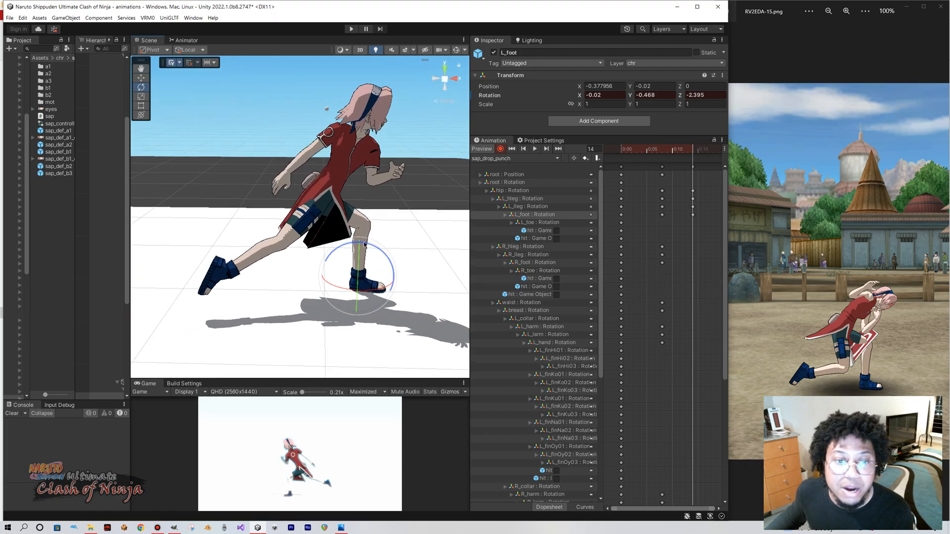
{"action": "scroll", "coordinate": [419, 238], "scroll_direction": "down", "scroll_amount": 2}
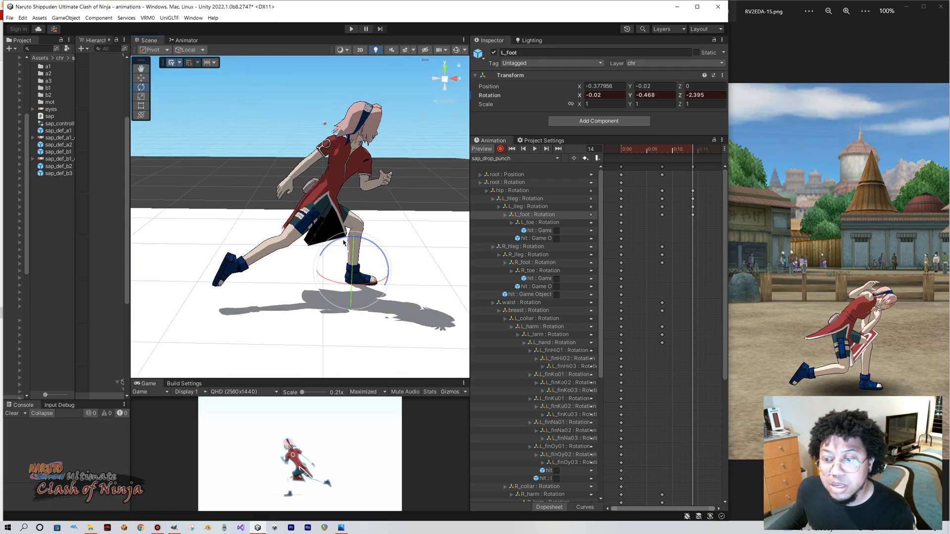
{"action": "left_click", "coordinate": [512, 247]}
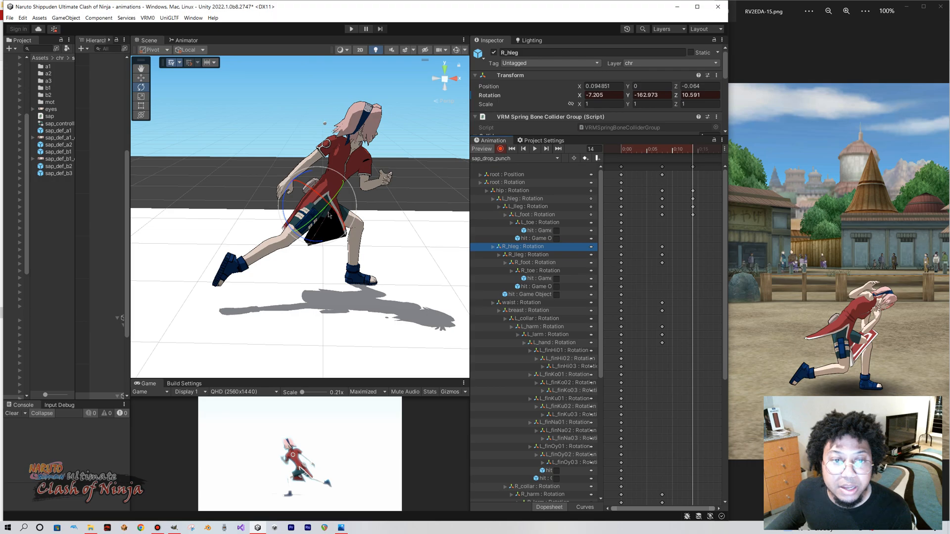
{"action": "mouse_move", "coordinate": [320, 199]}
{"action": "left_mouse_down"}
{"action": "mouse_move", "coordinate": [358, 212]}
{"action": "mouse_move", "coordinate": [313, 212]}
{"action": "mouse_move", "coordinate": [332, 203]}
{"action": "mouse_move", "coordinate": [313, 196]}
{"action": "left_mouse_up"}
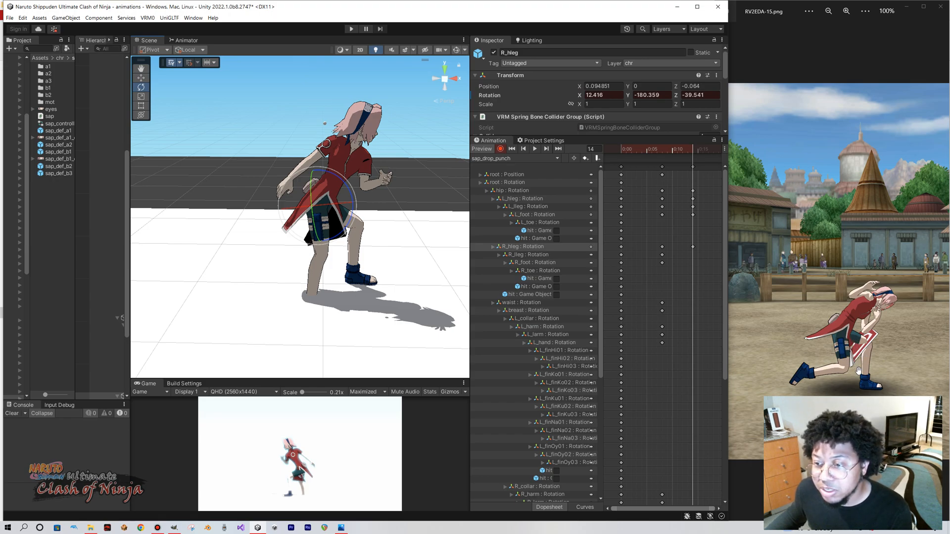
{"action": "left_click_drag", "start_coordinate": [348, 225], "coordinate": [345, 236]}
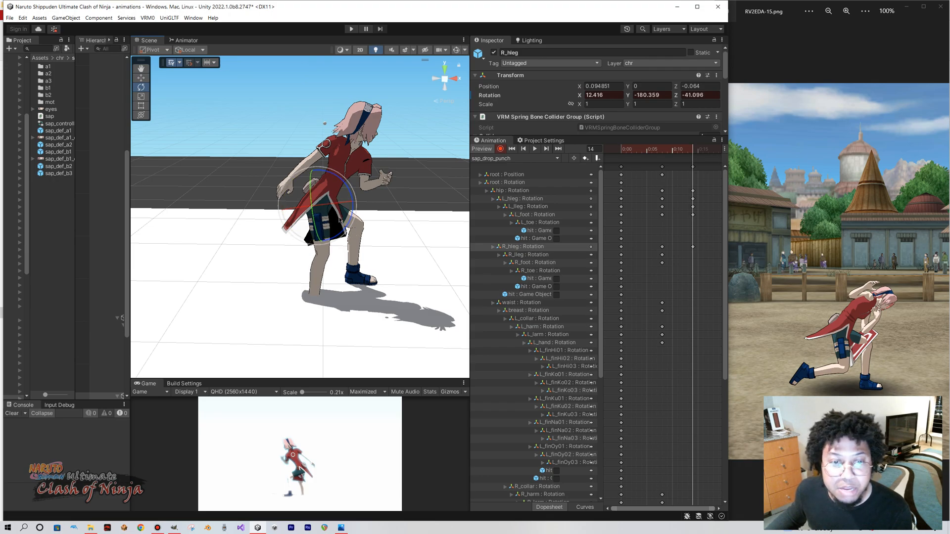
Bend the right shin R_lleg to about Z 81.9 and rotate R_foot to about Z 40.8 at frame 14.
{"action": "left_click", "coordinate": [527, 255]}
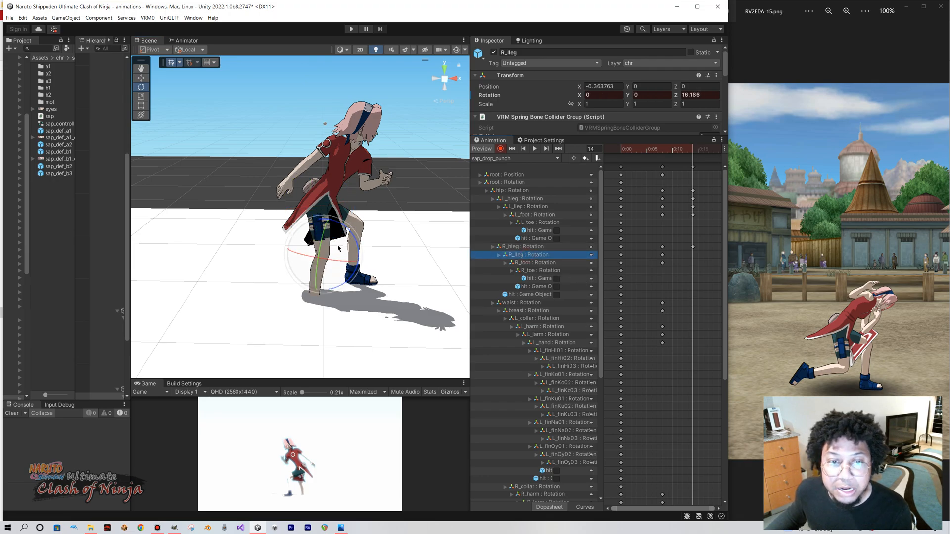
{"action": "left_click_drag", "start_coordinate": [352, 243], "coordinate": [367, 316]}
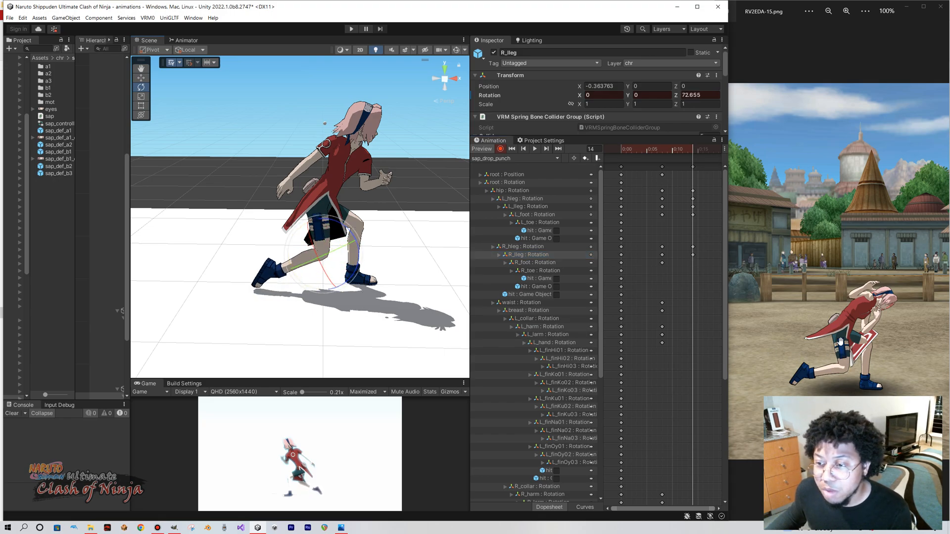
{"action": "left_click_drag", "start_coordinate": [342, 229], "coordinate": [308, 241]}
{"action": "left_click", "coordinate": [534, 262]}
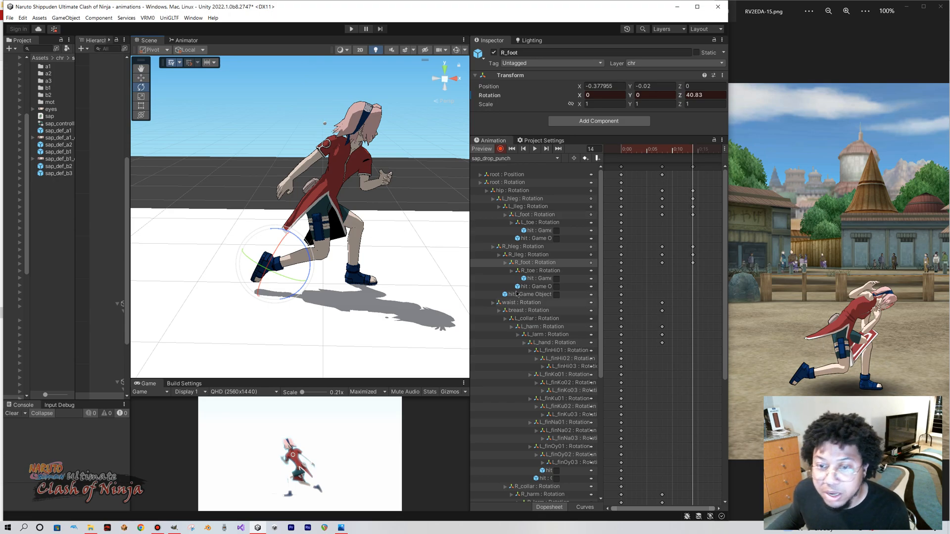
Refine the right thigh R_hleg to about X 17.1, Y -172.2, Z -41.6 and bend R_lleg to about Z 84.9.
{"action": "left_click", "coordinate": [523, 247]}
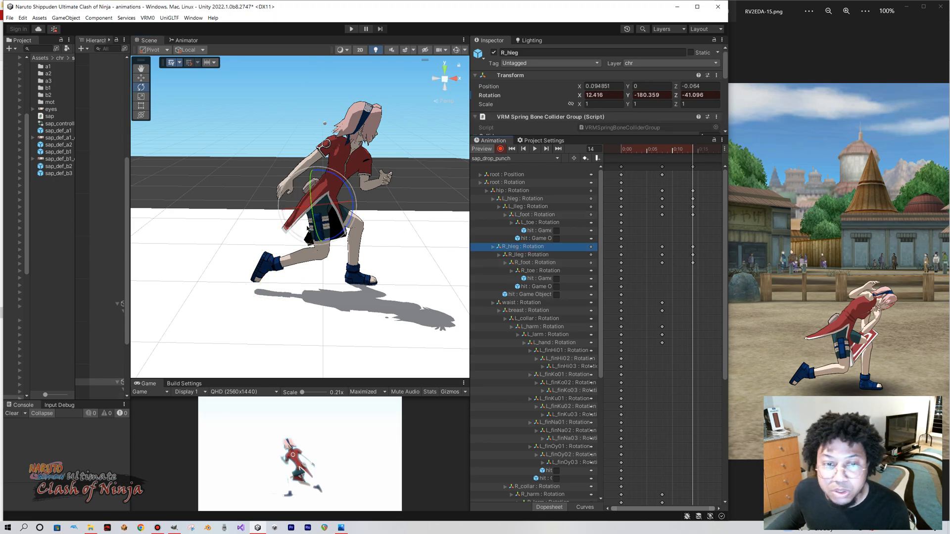
{"action": "left_click_drag", "start_coordinate": [323, 230], "coordinate": [326, 208]}
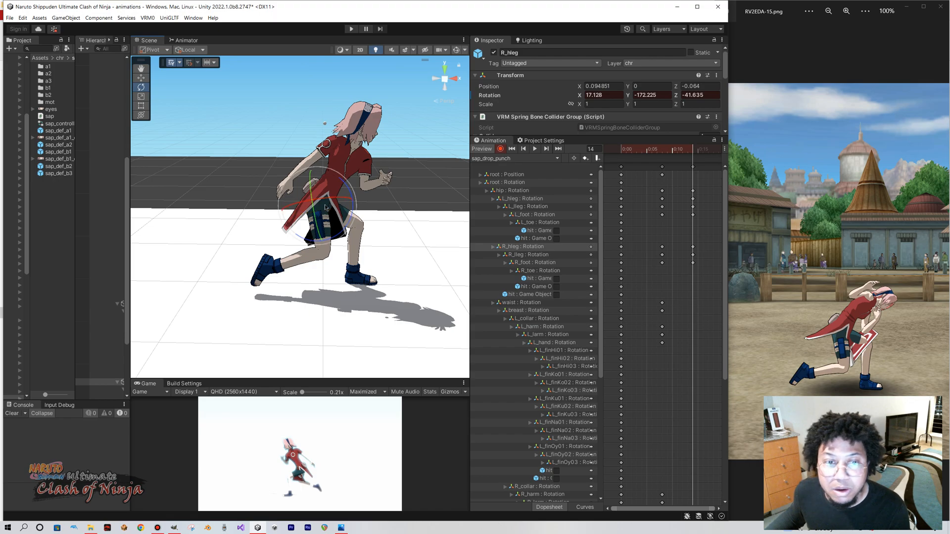
{"action": "left_click", "coordinate": [536, 255]}
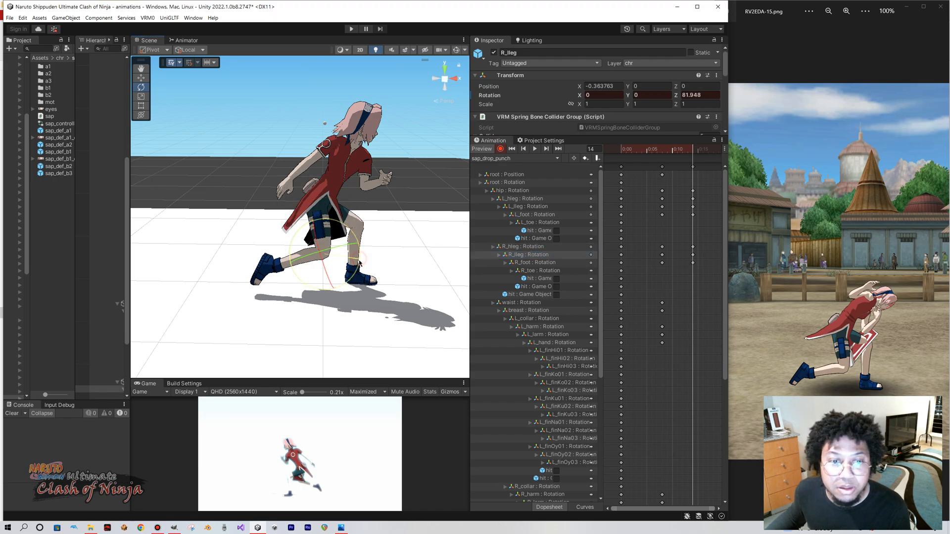
{"action": "left_click_drag", "start_coordinate": [359, 265], "coordinate": [360, 266]}
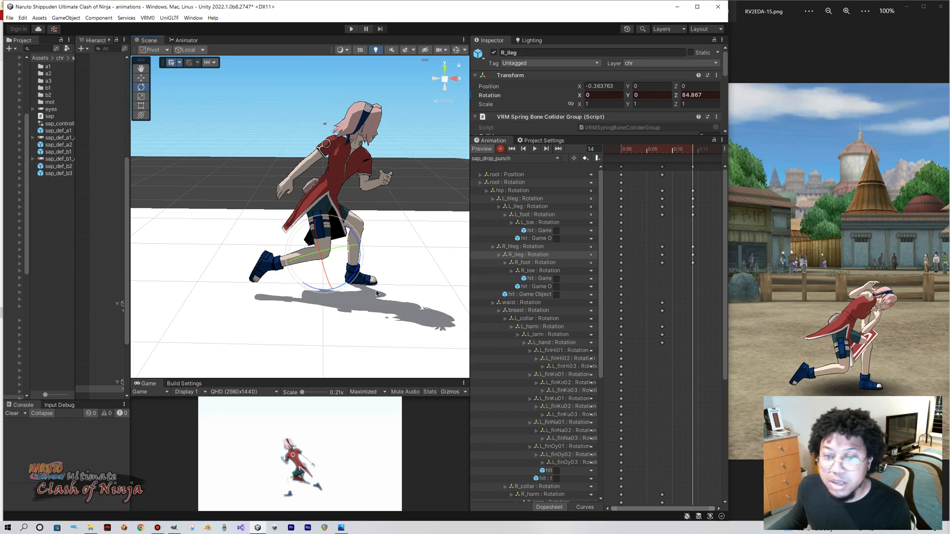
Raise the root bone at frame 14 to about Y -0.216 to bring the planted foot toward ground level.
{"action": "scroll", "coordinate": [344, 279], "scroll_direction": "up", "scroll_amount": 10}
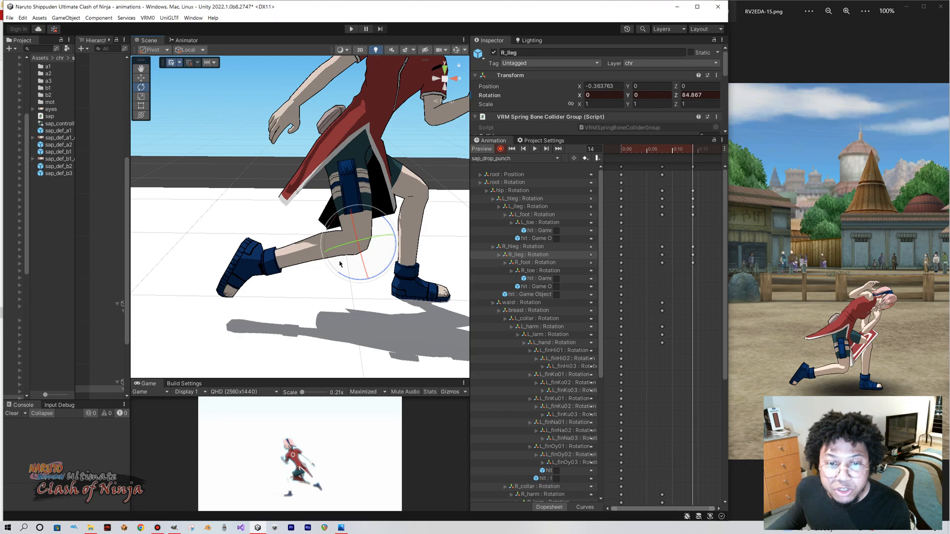
{"action": "right_click_drag", "start_coordinate": [328, 244], "coordinate": [337, 224]}
{"action": "middle_click_drag", "start_coordinate": [337, 223], "coordinate": [340, 204]}
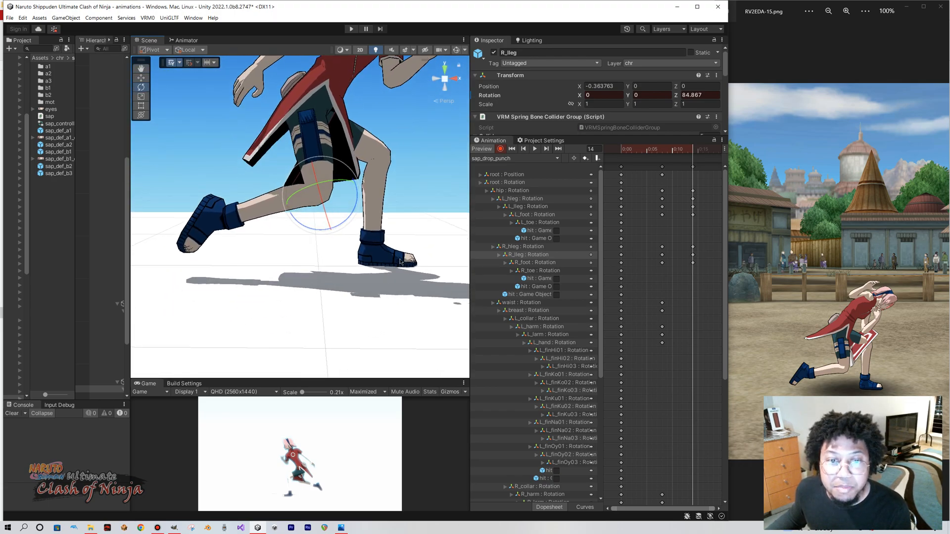
{"action": "left_click", "coordinate": [515, 183]}
{"action": "key", "text": "w"}
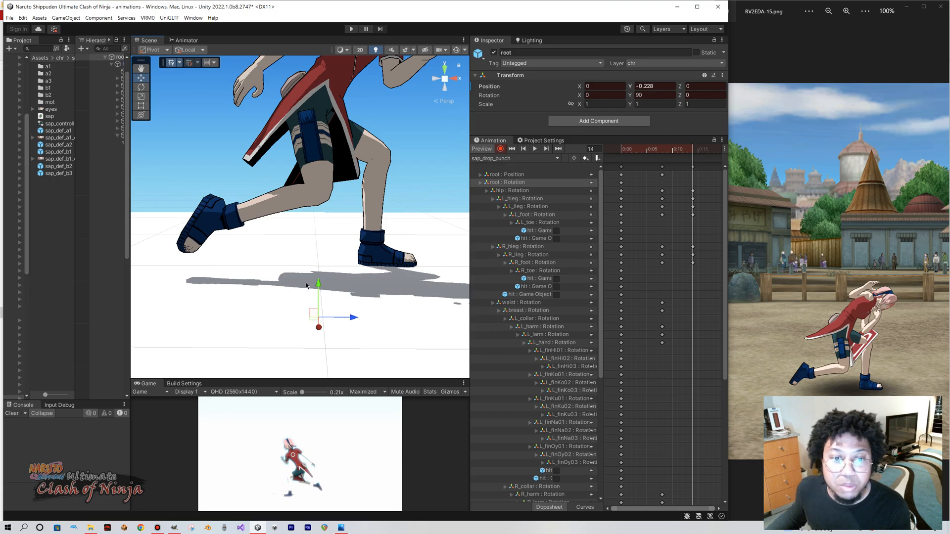
{"action": "left_click_drag", "start_coordinate": [319, 286], "coordinate": [319, 284]}
Fine-tune the root's height against the ground at the planted foot, setting its Y position to -0.2125.
{"action": "right_click_drag", "start_coordinate": [395, 248], "coordinate": [324, 257]}
{"action": "middle_click_drag", "start_coordinate": [325, 256], "coordinate": [191, 259]}
{"action": "scroll", "coordinate": [191, 259], "scroll_direction": "up", "scroll_amount": 3}
{"action": "middle_click_drag", "start_coordinate": [247, 319], "coordinate": [220, 255]}
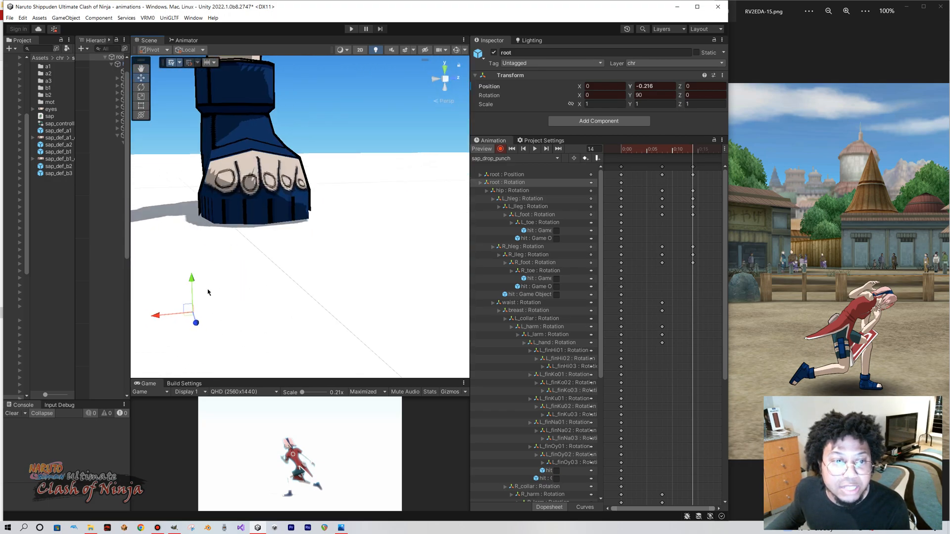
{"action": "right_click_drag", "start_coordinate": [212, 291], "coordinate": [217, 272]}
{"action": "middle_click_drag", "start_coordinate": [216, 271], "coordinate": [272, 309]}
{"action": "right_click_drag", "start_coordinate": [272, 309], "coordinate": [270, 319]}
{"action": "left_click_drag", "start_coordinate": [281, 317], "coordinate": [284, 316]}
{"action": "double_click", "coordinate": [672, 88]}
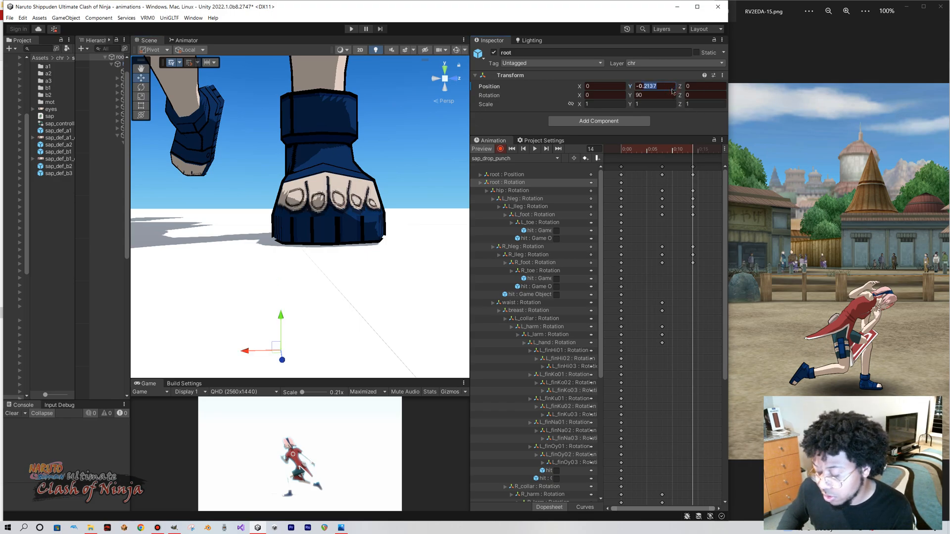
{"action": "type", "text": "0.2125"}
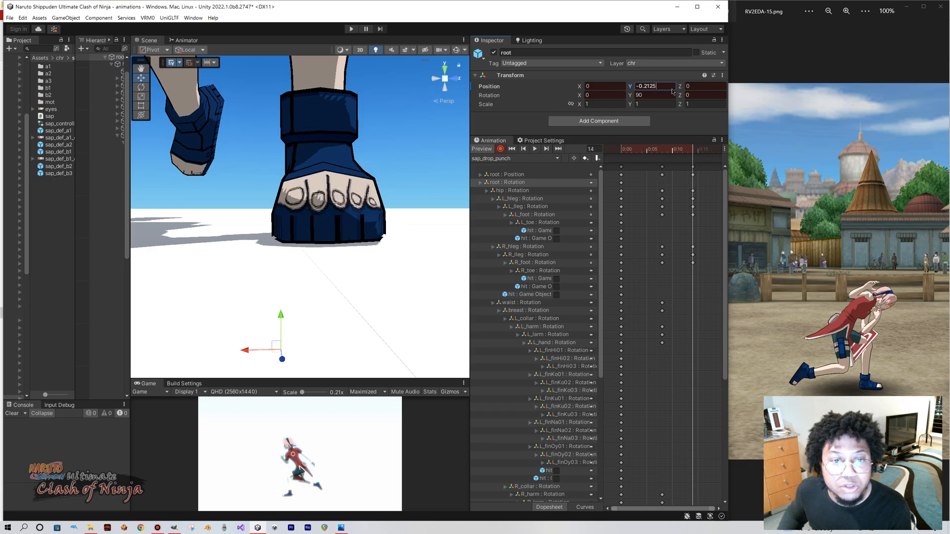
{"action": "left_click", "coordinate": [354, 252]}
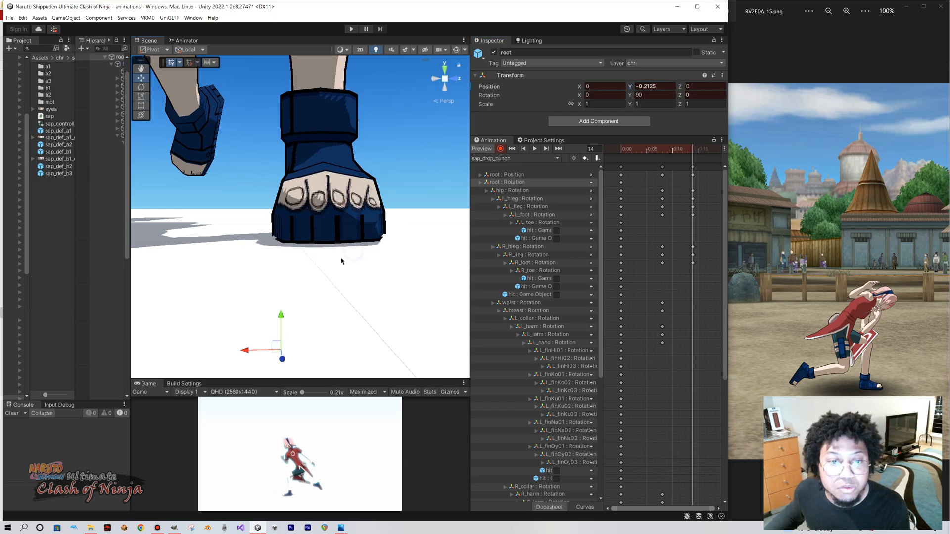
Reselect sap_def_a1, reopen its sap_drop_punch clip with keyframe recording on, and return to frame 14.
{"action": "left_click", "coordinate": [213, 265]}
{"action": "left_click", "coordinate": [112, 92]}
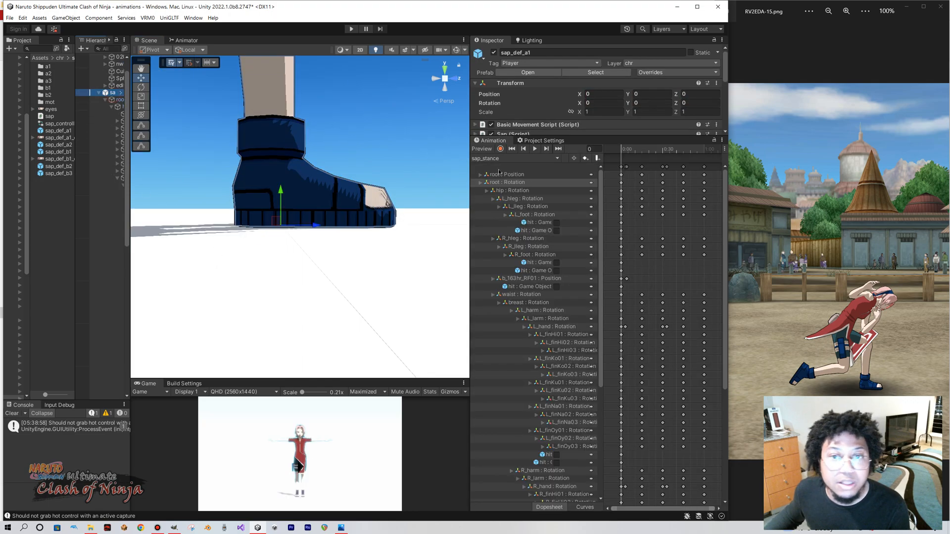
{"action": "left_click", "coordinate": [503, 159]}
{"action": "left_click", "coordinate": [503, 160]}
{"action": "left_click", "coordinate": [503, 159]}
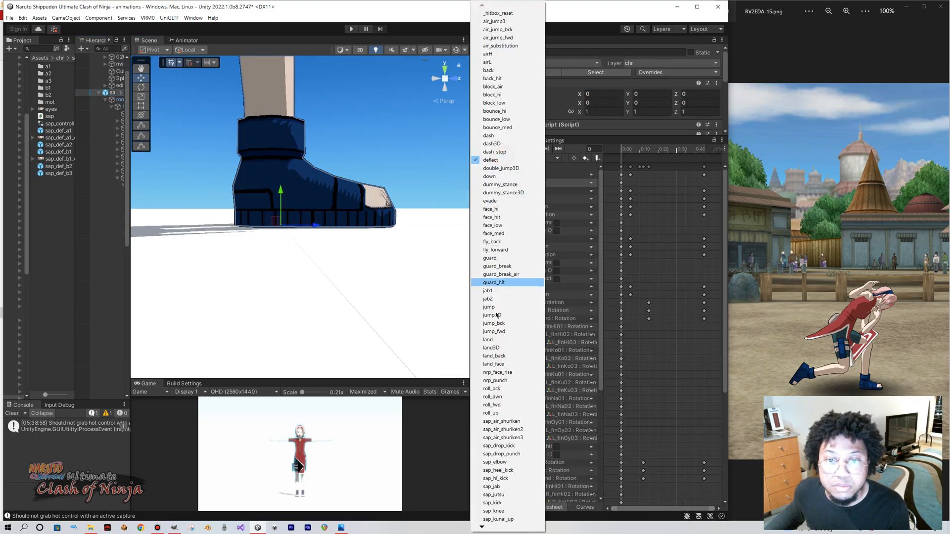
{"action": "left_click", "coordinate": [513, 454]}
{"action": "left_click", "coordinate": [501, 149]}
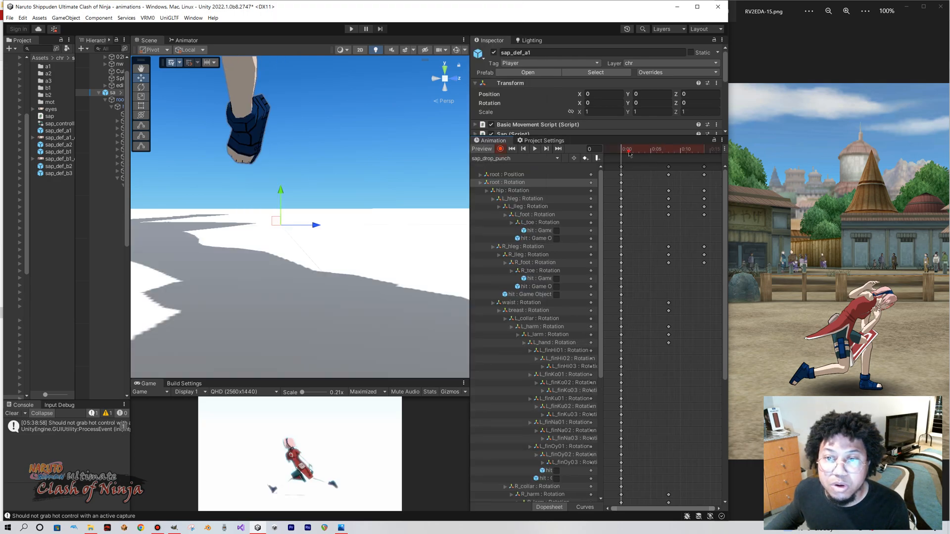
{"action": "left_click", "coordinate": [704, 154]}
Flatten the left foot's sole against the ground from the side, rotating L_foot to about Z -3.4 at frame 14.
{"action": "right_click_drag", "start_coordinate": [331, 212], "coordinate": [221, 215]}
{"action": "middle_click_drag", "start_coordinate": [286, 239], "coordinate": [235, 207]}
{"action": "scroll", "coordinate": [238, 210], "scroll_direction": "up", "scroll_amount": 3}
{"action": "scroll", "coordinate": [239, 210], "scroll_direction": "down", "scroll_amount": 3}
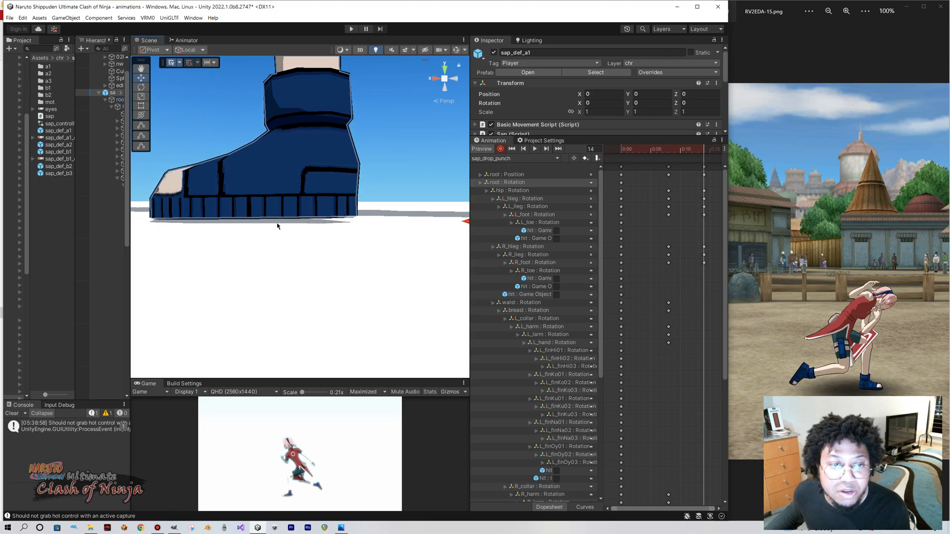
{"action": "left_click", "coordinate": [518, 192]}
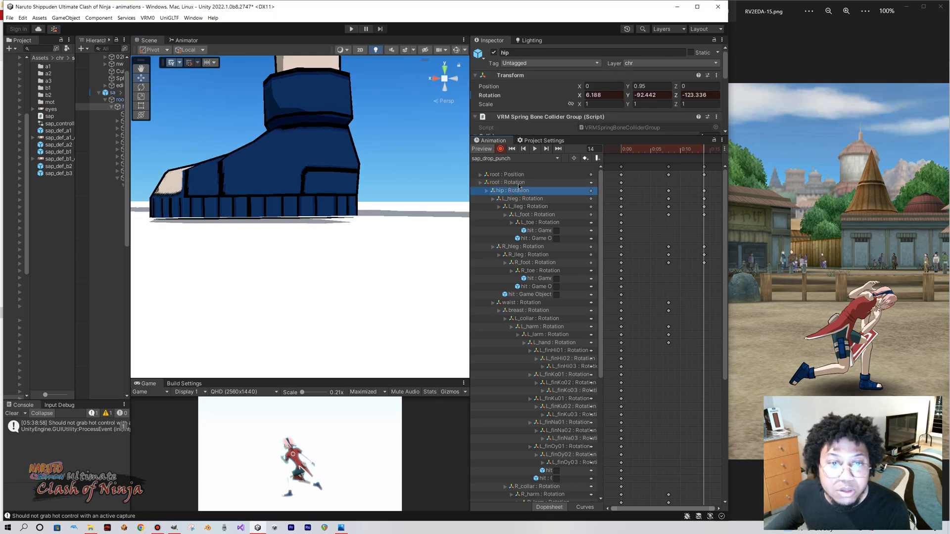
{"action": "left_click", "coordinate": [529, 216]}
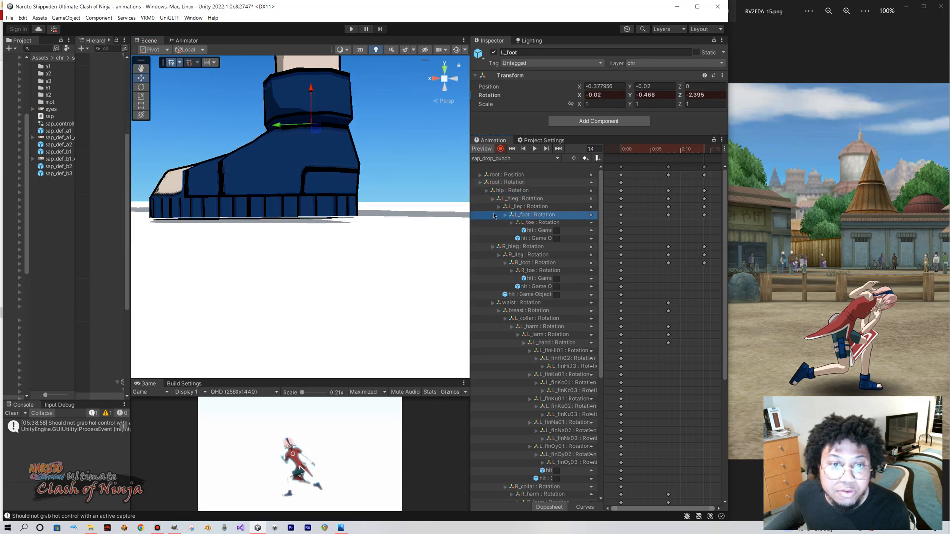
{"action": "left_click", "coordinate": [141, 87]}
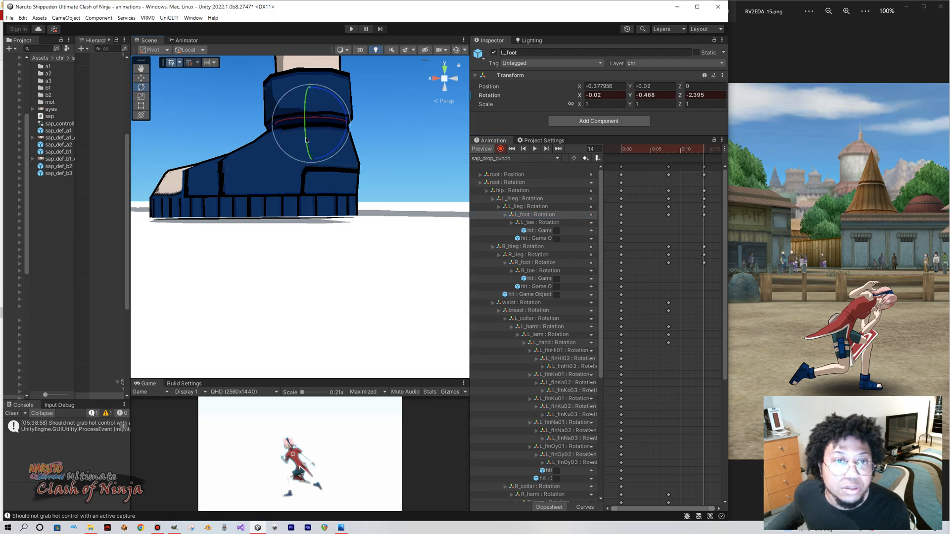
{"action": "left_click_drag", "start_coordinate": [340, 144], "coordinate": [346, 153]}
{"action": "middle_click_drag", "start_coordinate": [305, 190], "coordinate": [317, 168]}
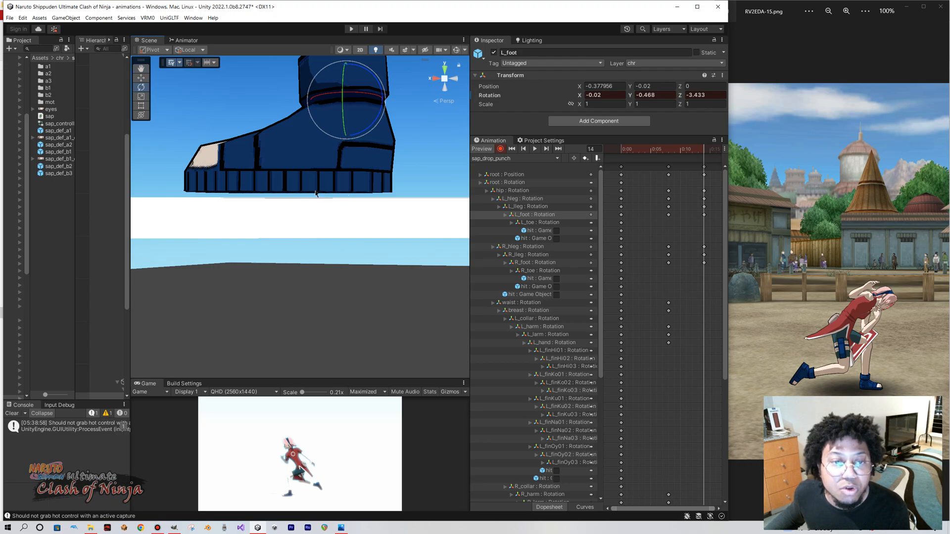
Lower the root bone at frame 14 so the planted foot meets the ground, setting its Y position to -0.2175.
{"action": "left_click", "coordinate": [519, 175]}
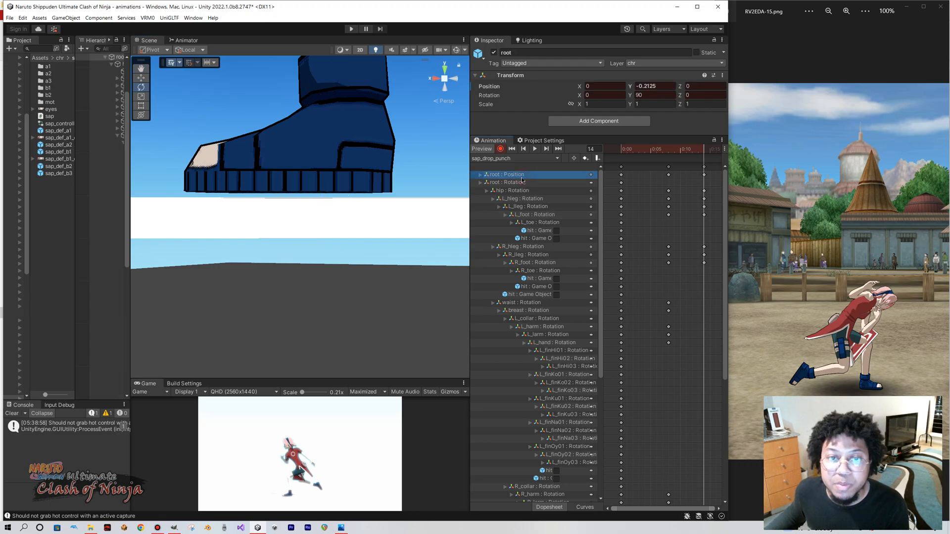
{"action": "left_click", "coordinate": [666, 87]}
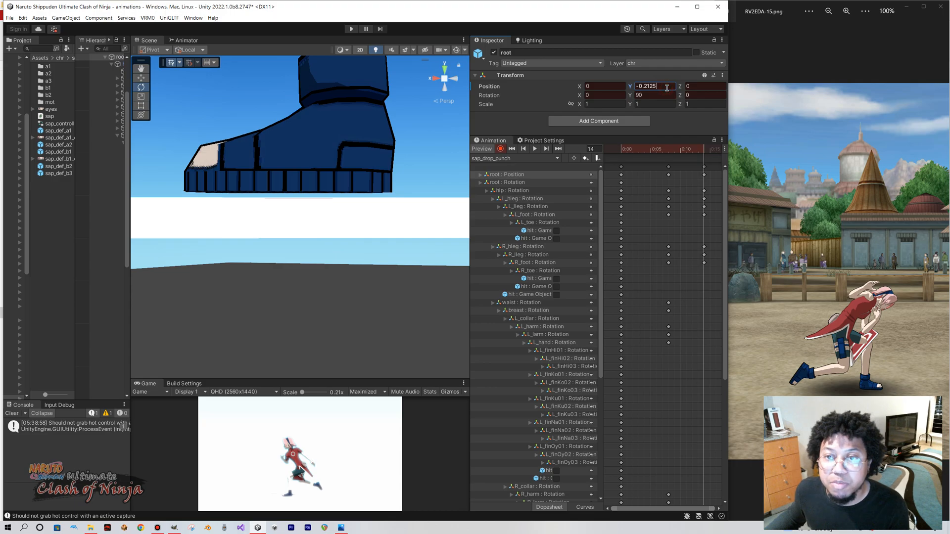
{"action": "type", "text": "5"}
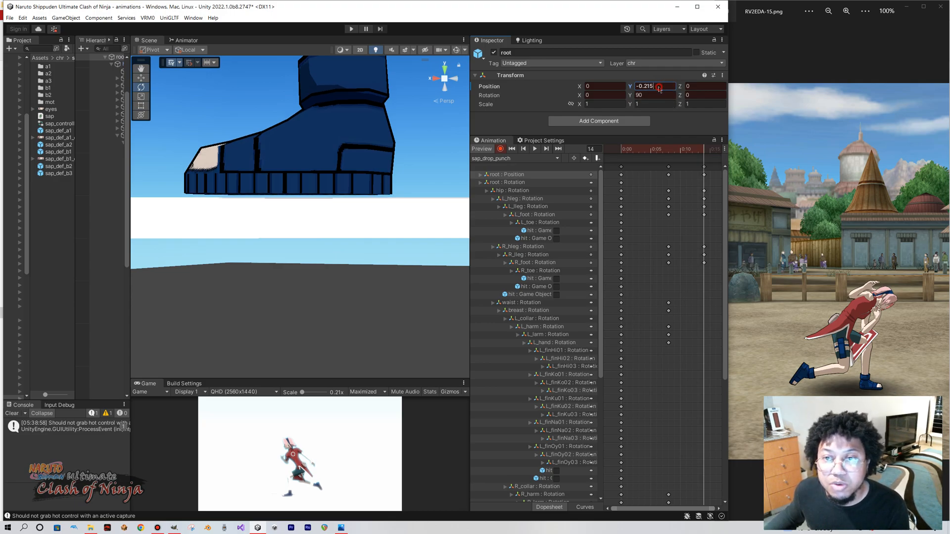
{"action": "type", "text": "2"}
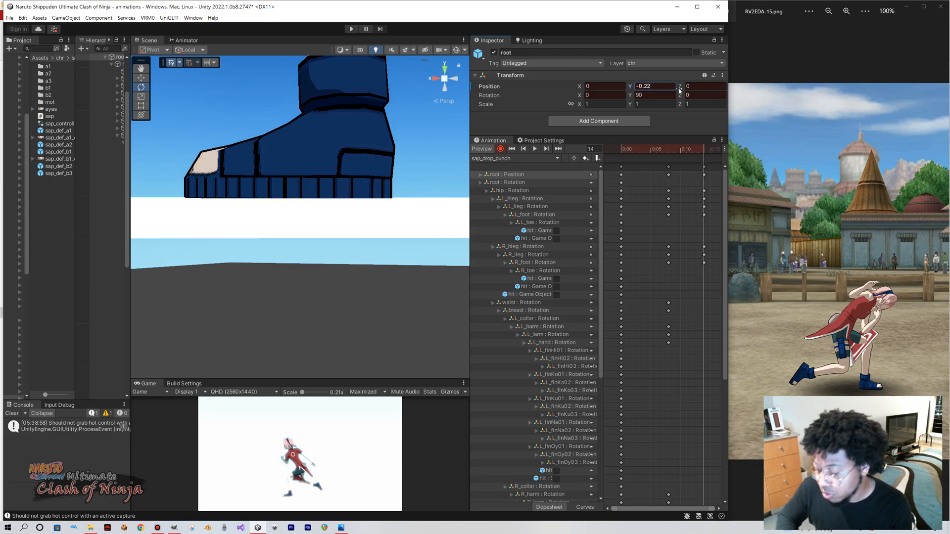
{"action": "key", "text": "BackSpace"}
{"action": "type", "text": "1"}
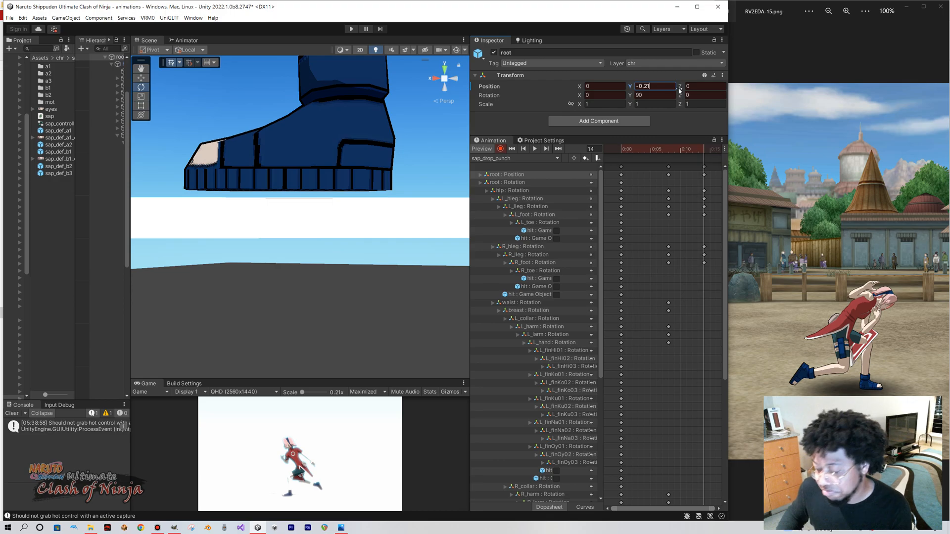
{"action": "type", "text": "75"}
{"action": "middle_click_drag", "start_coordinate": [181, 209], "coordinate": [188, 229]}
{"action": "middle_click_drag", "start_coordinate": [189, 231], "coordinate": [188, 230]}
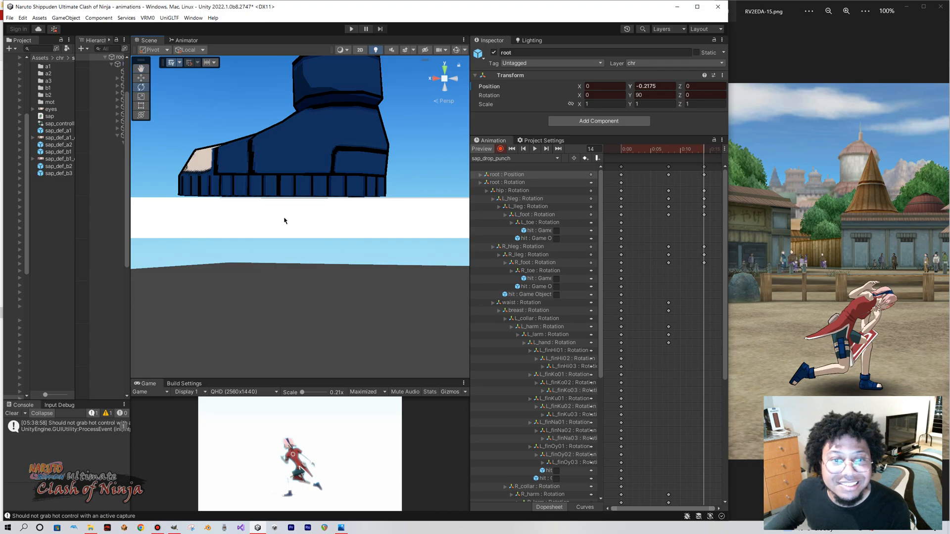
Fine-tune the planted left foot's angle at frame 14, rotating L_foot to about (-3.6, -0.28, -3.0).
{"action": "left_click", "coordinate": [533, 214]}
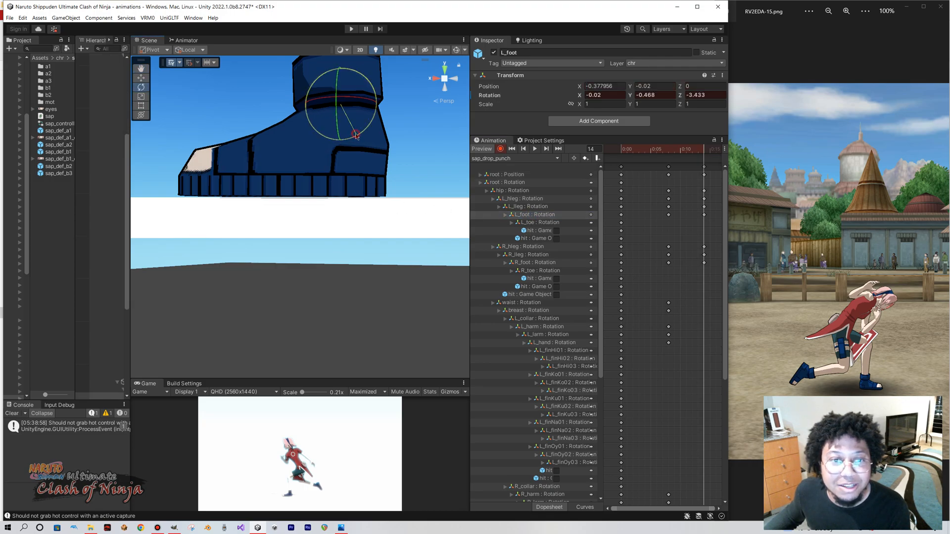
{"action": "left_click_drag", "start_coordinate": [357, 136], "coordinate": [356, 137]}
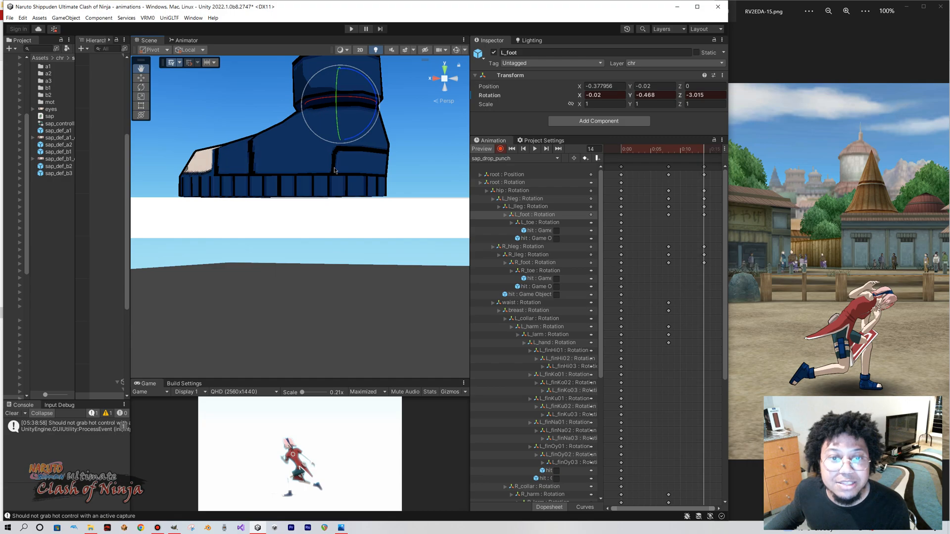
{"action": "middle_click_drag", "start_coordinate": [334, 170], "coordinate": [334, 168]}
{"action": "right_click_drag", "start_coordinate": [272, 190], "coordinate": [319, 275]}
{"action": "left_click_drag", "start_coordinate": [321, 276], "coordinate": [318, 273]}
{"action": "scroll", "coordinate": [320, 276], "scroll_direction": "down", "scroll_amount": 2}
{"action": "right_click_drag", "start_coordinate": [318, 273], "coordinate": [301, 261]}
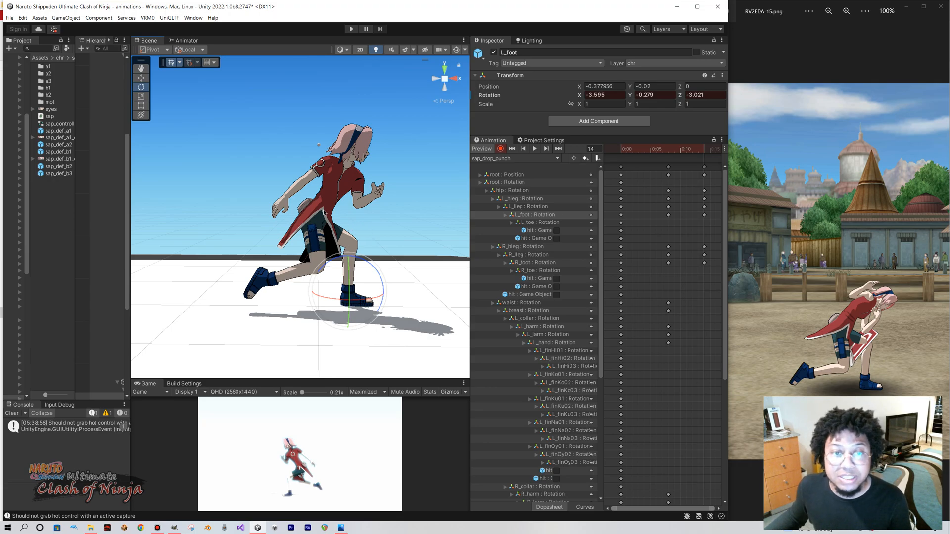
Scrub and play the clip to check the motion into the crouch, returning to frame 14.
{"action": "left_click_drag", "start_coordinate": [700, 150], "coordinate": [692, 169]}
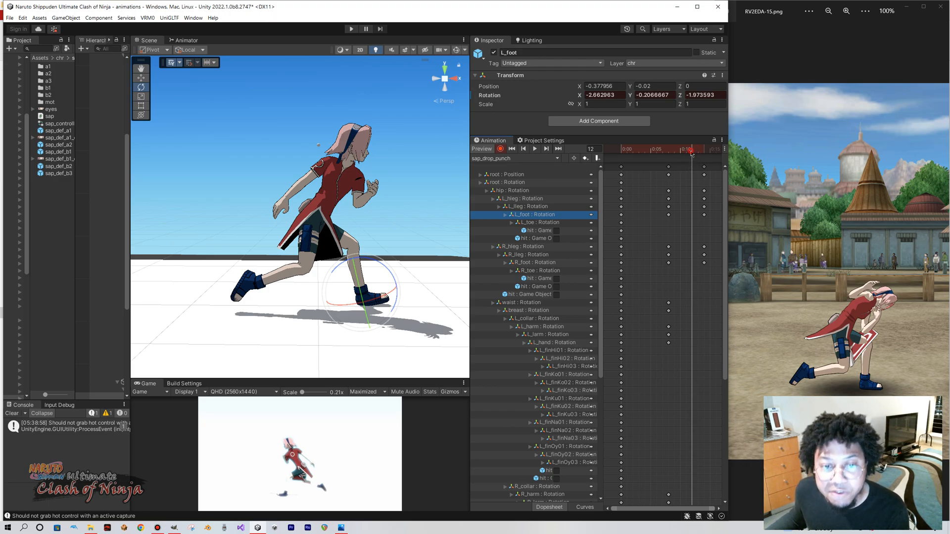
{"action": "left_click_drag", "start_coordinate": [694, 154], "coordinate": [553, 162]}
{"action": "left_click", "coordinate": [535, 151]}
{"action": "left_click", "coordinate": [535, 154]}
{"action": "left_click_drag", "start_coordinate": [669, 148], "coordinate": [691, 153]}
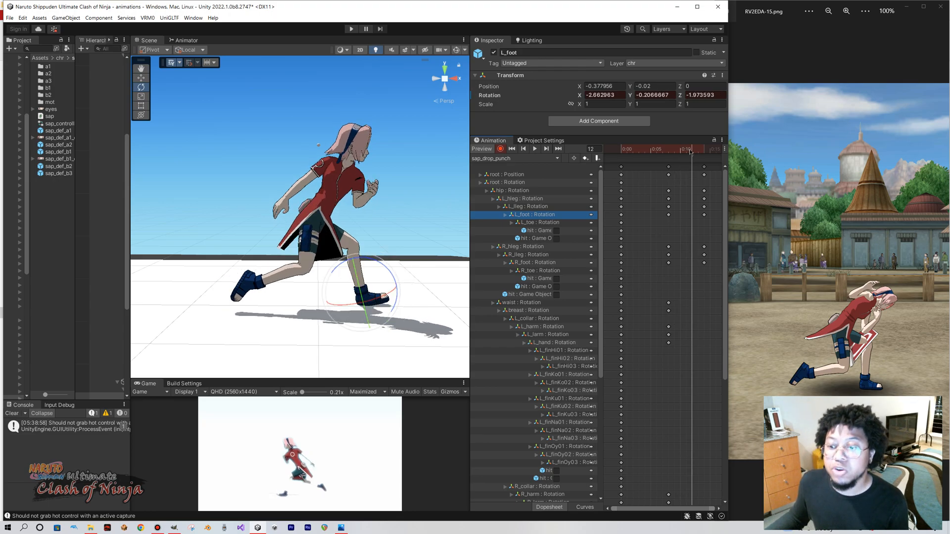
{"action": "mouse_move", "coordinate": [692, 153]}
{"action": "left_mouse_down"}
{"action": "mouse_move", "coordinate": [704, 151]}
{"action": "mouse_move", "coordinate": [659, 152]}
{"action": "mouse_move", "coordinate": [700, 153]}
{"action": "mouse_move", "coordinate": [656, 167]}
{"action": "mouse_move", "coordinate": [681, 155]}
{"action": "mouse_move", "coordinate": [696, 161]}
{"action": "mouse_move", "coordinate": [669, 164]}
{"action": "mouse_move", "coordinate": [704, 166]}
{"action": "left_mouse_up"}
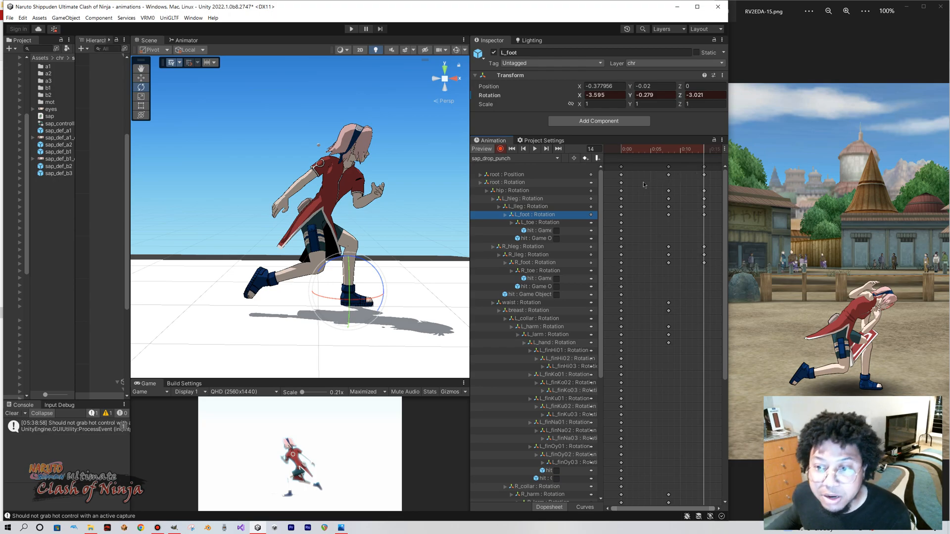
Bend the torso forward at frame 14 by rotating waist and turning breast to about (-27.3, 22.1, -19.5).
{"action": "scroll", "coordinate": [541, 270], "scroll_direction": "down", "scroll_amount": 2}
{"action": "left_click", "coordinate": [539, 250]}
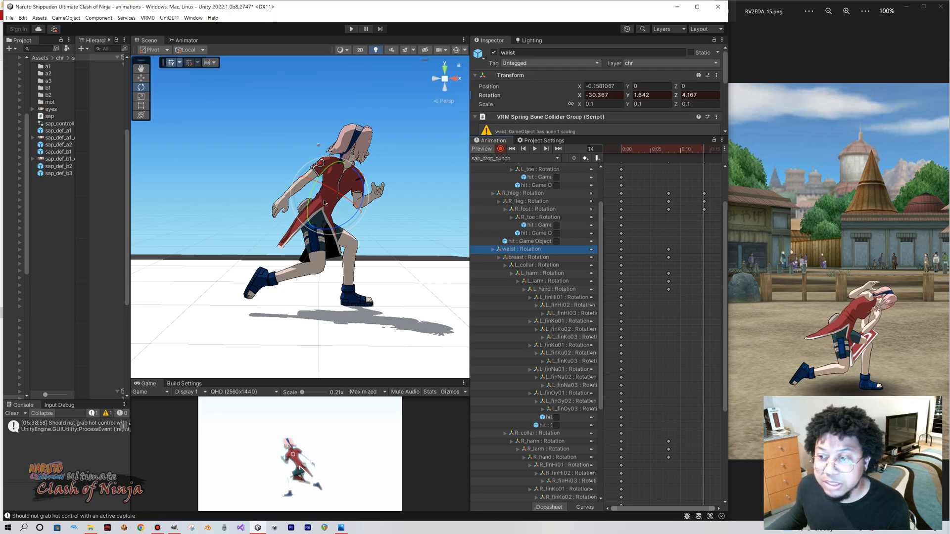
{"action": "left_click_drag", "start_coordinate": [332, 195], "coordinate": [374, 211]}
{"action": "left_click", "coordinate": [516, 258]}
{"action": "left_click_drag", "start_coordinate": [325, 183], "coordinate": [347, 161]}
{"action": "left_click_drag", "start_coordinate": [370, 201], "coordinate": [382, 220]}
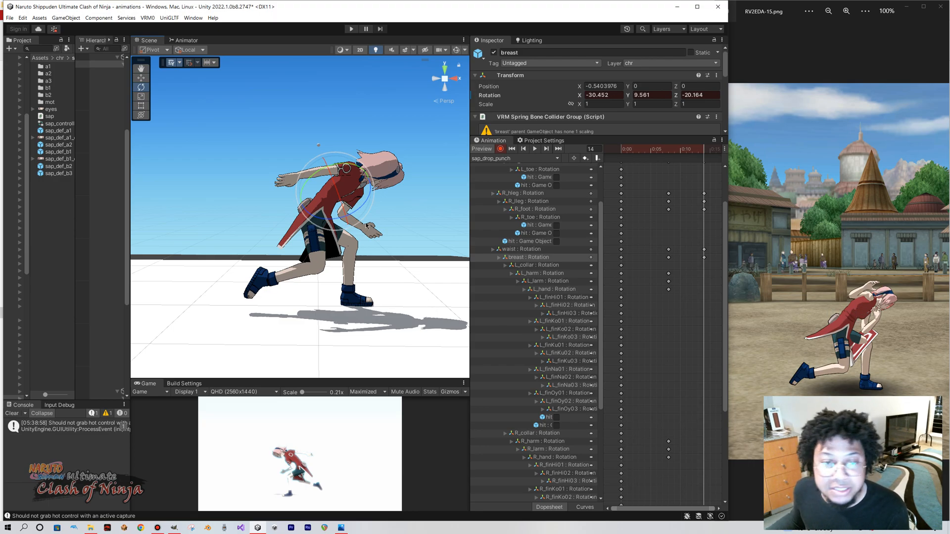
{"action": "mouse_move", "coordinate": [366, 212]}
{"action": "middle_mouse_down"}
{"action": "mouse_move", "coordinate": [370, 241]}
{"action": "mouse_move", "coordinate": [367, 225]}
{"action": "middle_mouse_up"}
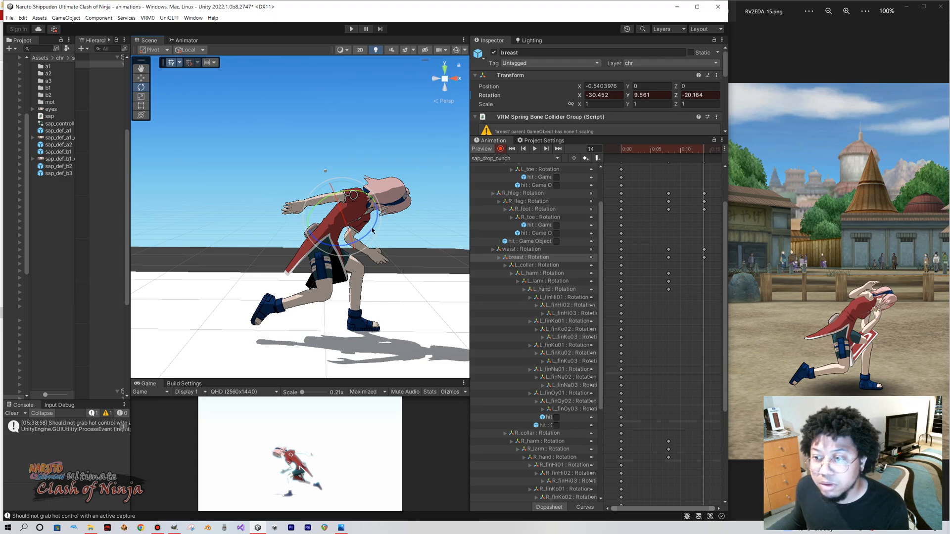
{"action": "left_click_drag", "start_coordinate": [352, 195], "coordinate": [354, 217]}
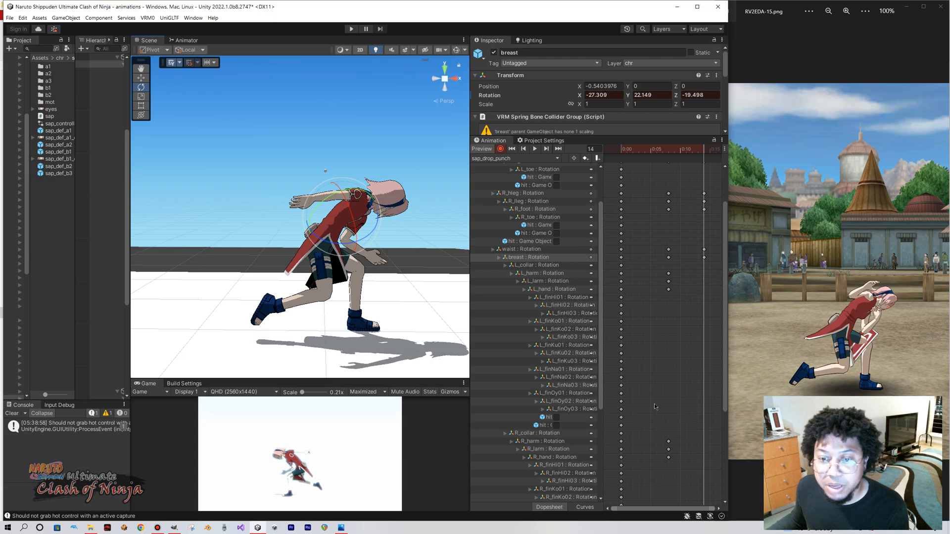
Turn the head at frame 14 to face ahead from the side view, rotating it to about (8.8, -14.5, 0).
{"action": "scroll", "coordinate": [569, 425], "scroll_direction": "down", "scroll_amount": 5}
{"action": "left_click", "coordinate": [542, 473]}
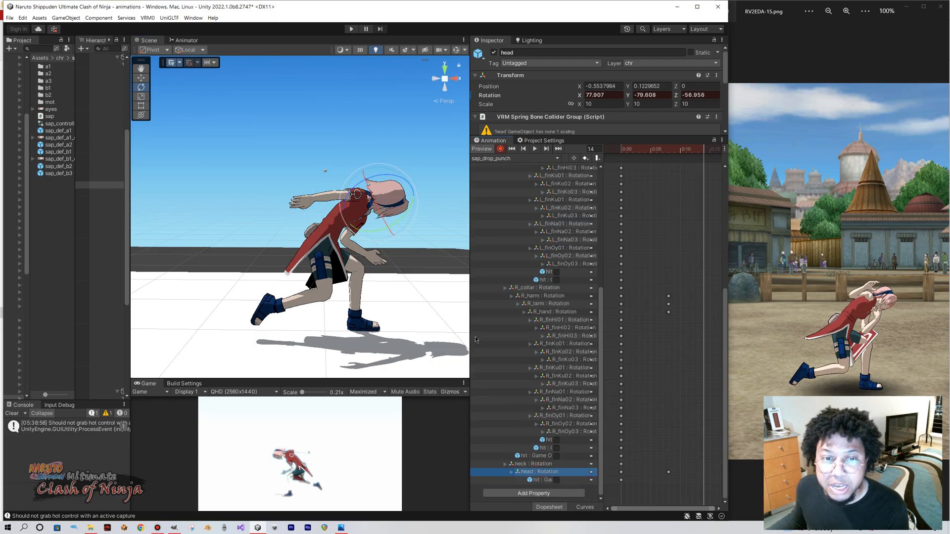
{"action": "left_click_drag", "start_coordinate": [388, 222], "coordinate": [323, 164]}
{"action": "mouse_move", "coordinate": [403, 224]}
{"action": "left_mouse_down"}
{"action": "mouse_move", "coordinate": [408, 204]}
{"action": "mouse_move", "coordinate": [408, 213]}
{"action": "left_mouse_up"}
{"action": "left_click_drag", "start_coordinate": [383, 183], "coordinate": [396, 183]}
Tilt the head sideways from the front view at frame 14, rotating it to about (8.0, -12.0, 16.4).
{"action": "right_click_drag", "start_coordinate": [429, 212], "coordinate": [375, 228]}
{"action": "middle_click_drag", "start_coordinate": [375, 228], "coordinate": [329, 213]}
{"action": "right_click_drag", "start_coordinate": [428, 213], "coordinate": [346, 213]}
{"action": "middle_click_drag", "start_coordinate": [411, 235], "coordinate": [238, 222]}
{"action": "scroll", "coordinate": [271, 223], "scroll_direction": "down", "scroll_amount": 3}
{"action": "right_click_drag", "start_coordinate": [316, 244], "coordinate": [335, 235]}
{"action": "scroll", "coordinate": [326, 248], "scroll_direction": "up", "scroll_amount": 3}
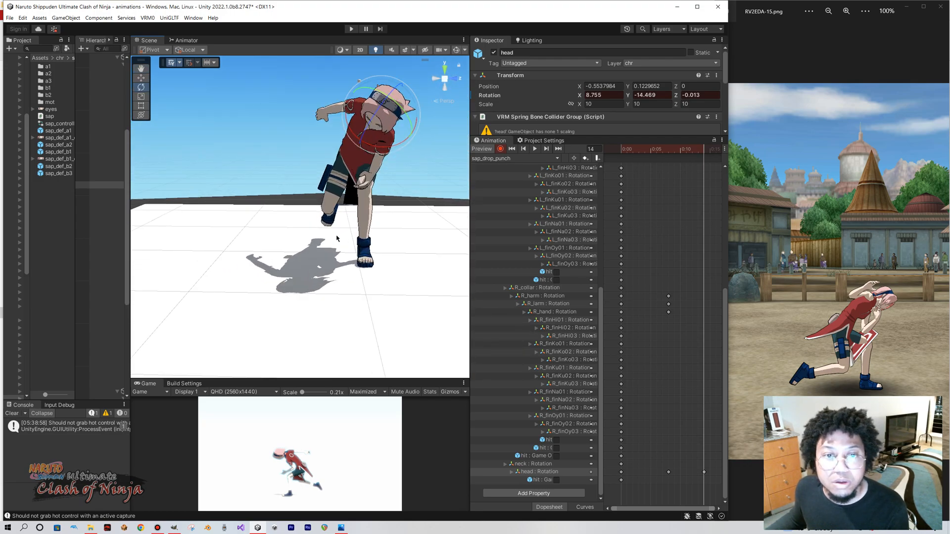
{"action": "middle_click_drag", "start_coordinate": [357, 233], "coordinate": [344, 239]}
{"action": "left_click_drag", "start_coordinate": [372, 132], "coordinate": [394, 115]}
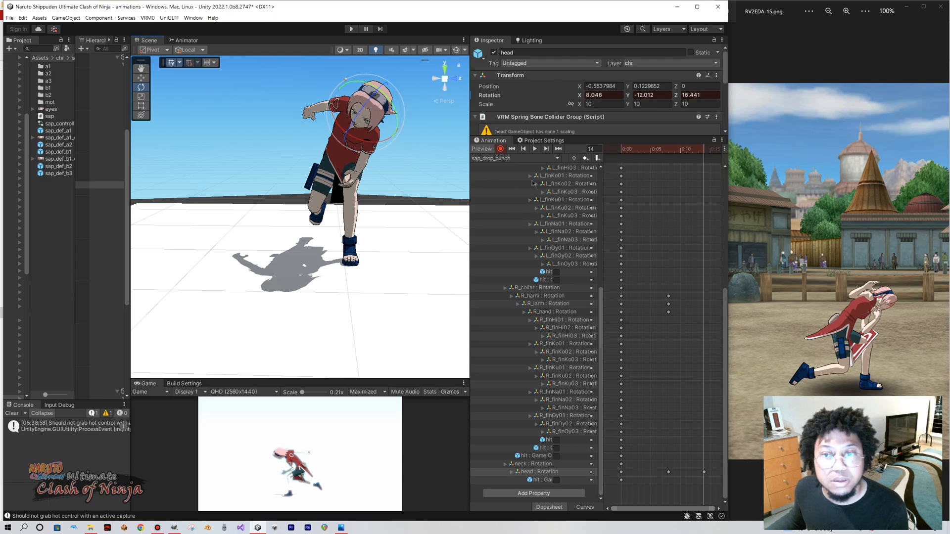
Examine the frame 14 crouch from the front and side against the reference pose.
{"action": "mouse_move", "coordinate": [705, 150]}
{"action": "left_mouse_down"}
{"action": "mouse_move", "coordinate": [635, 155]}
{"action": "mouse_move", "coordinate": [709, 165]}
{"action": "left_mouse_up"}
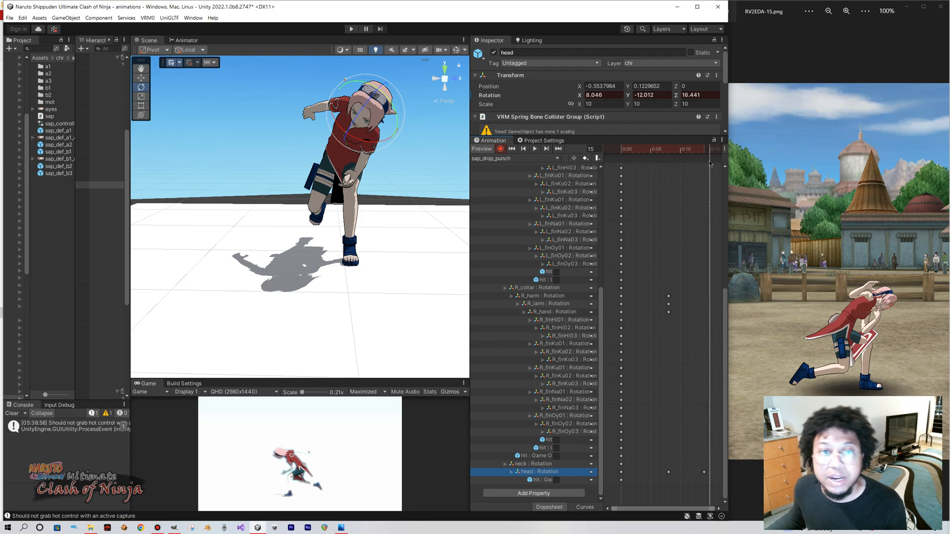
{"action": "left_click_drag", "start_coordinate": [709, 162], "coordinate": [704, 180]}
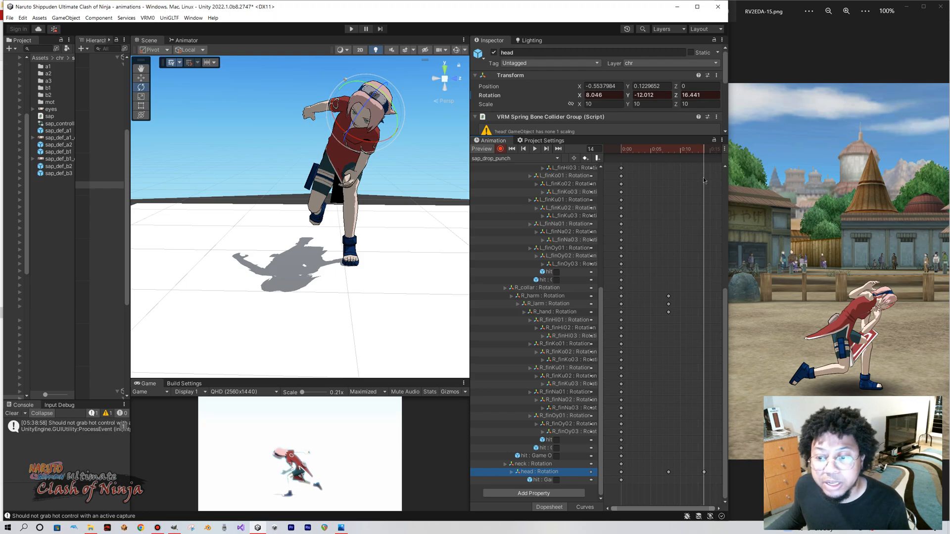
{"action": "scroll", "coordinate": [703, 183], "scroll_direction": "down", "scroll_amount": 5}
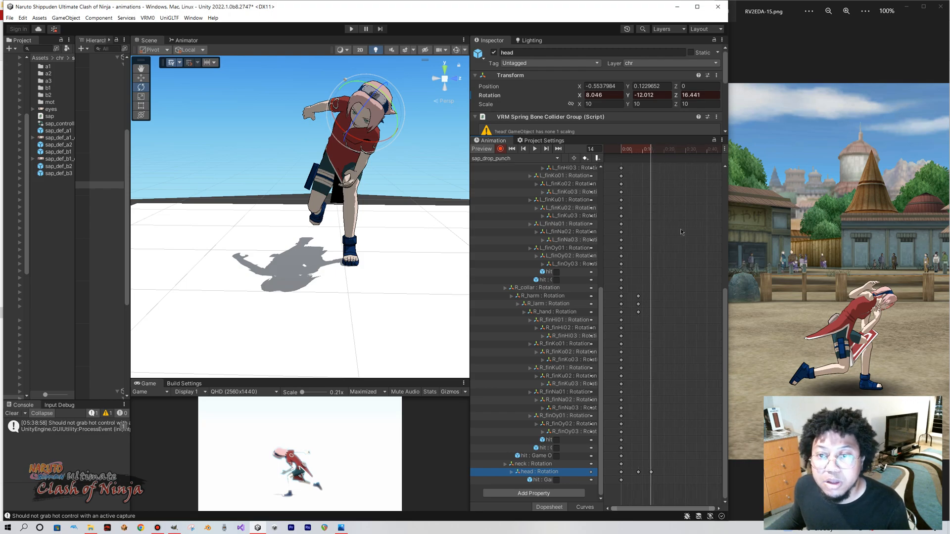
{"action": "left_click_drag", "start_coordinate": [354, 238], "coordinate": [322, 258], "text": "alt"}
{"action": "right_click_drag", "start_coordinate": [294, 235], "coordinate": [336, 238]}
{"action": "scroll", "coordinate": [322, 239], "scroll_direction": "down", "scroll_amount": 5}
{"action": "mouse_move", "coordinate": [656, 152]}
{"action": "left_mouse_down"}
{"action": "mouse_move", "coordinate": [621, 150]}
{"action": "mouse_move", "coordinate": [661, 152]}
{"action": "mouse_move", "coordinate": [651, 154]}
{"action": "left_mouse_up"}
{"action": "scroll", "coordinate": [373, 219], "scroll_direction": "up", "scroll_amount": 3}
{"action": "right_click_drag", "start_coordinate": [346, 222], "coordinate": [373, 219]}
{"action": "middle_click_drag", "start_coordinate": [373, 218], "coordinate": [403, 212]}
{"action": "right_click_drag", "start_coordinate": [310, 218], "coordinate": [341, 225]}
{"action": "middle_click_drag", "start_coordinate": [281, 224], "coordinate": [341, 226]}
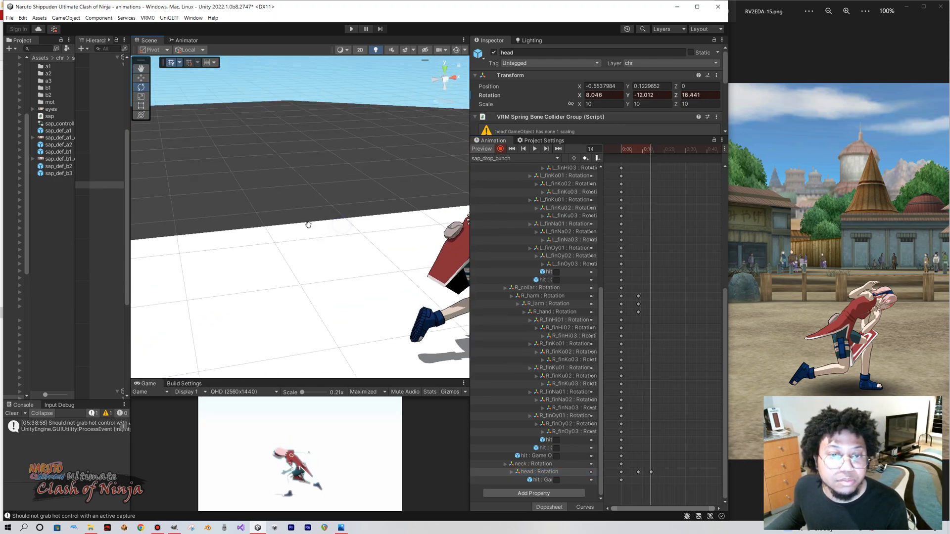
{"action": "key", "text": "f"}
{"action": "left_click_drag", "start_coordinate": [310, 228], "coordinate": [313, 203], "text": "alt"}
{"action": "middle_click_drag", "start_coordinate": [313, 203], "coordinate": [300, 197]}
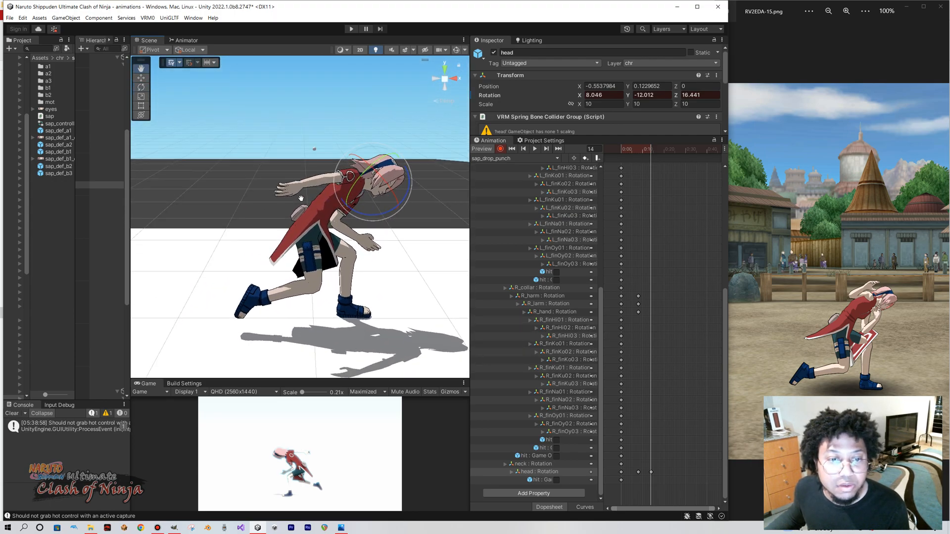
Rotate the left upper arm toward the body at frame 14, setting L_harm to about (24.3, 19.6, -42.4).
{"action": "scroll", "coordinate": [553, 280], "scroll_direction": "up", "scroll_amount": 5}
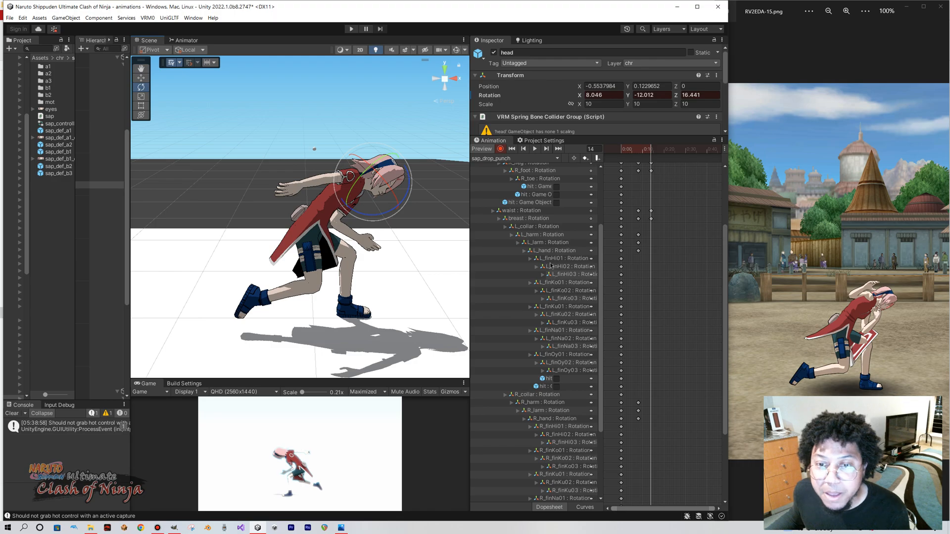
{"action": "scroll", "coordinate": [543, 245], "scroll_direction": "up", "scroll_amount": 4}
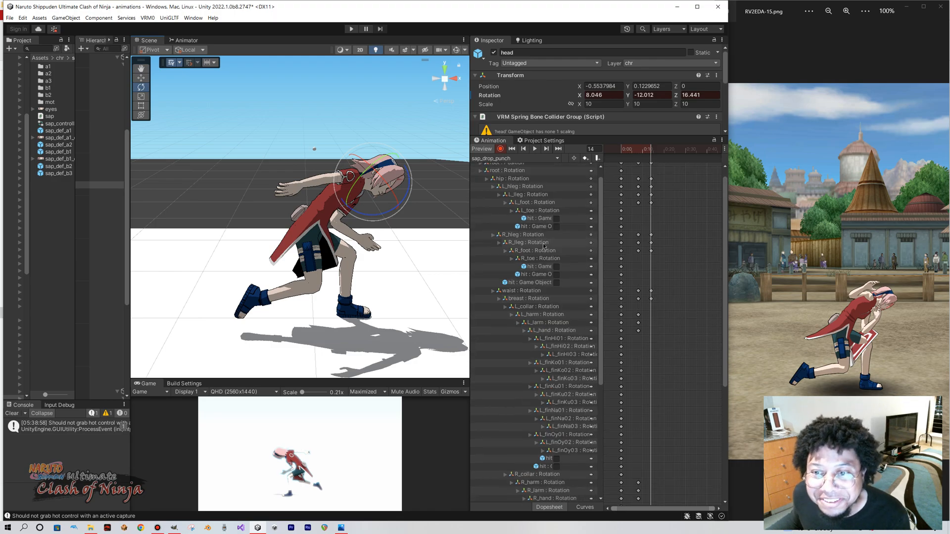
{"action": "scroll", "coordinate": [541, 261], "scroll_direction": "down", "scroll_amount": 3}
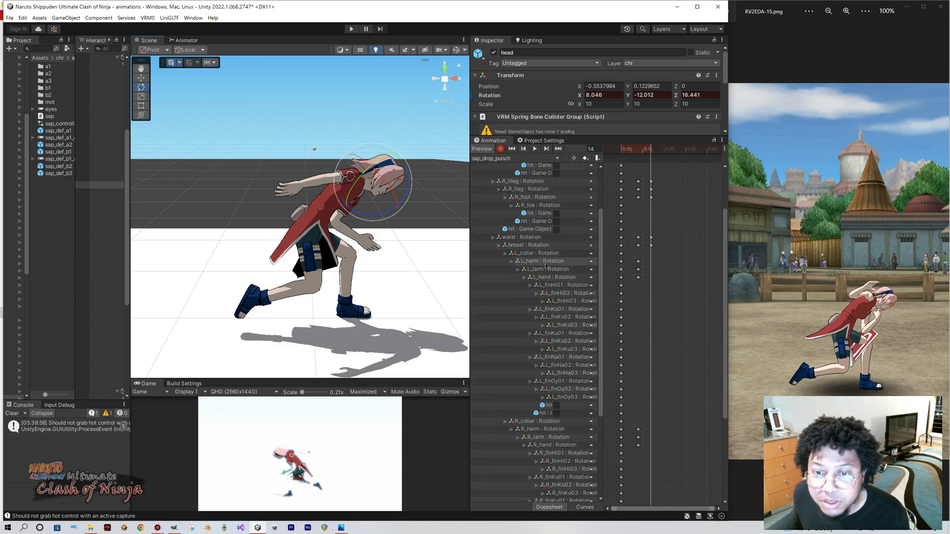
{"action": "scroll", "coordinate": [545, 237], "scroll_direction": "up", "scroll_amount": 2}
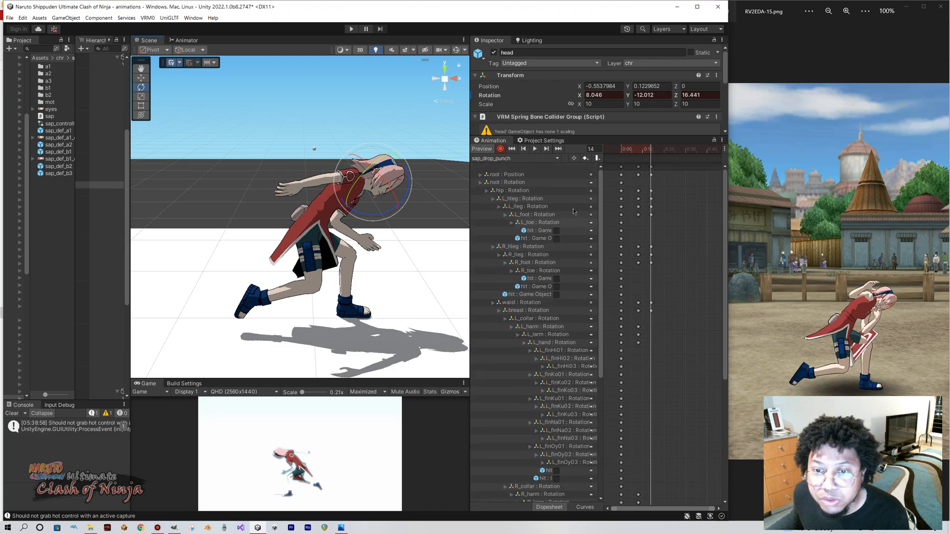
{"action": "scroll", "coordinate": [542, 276], "scroll_direction": "up", "scroll_amount": 2}
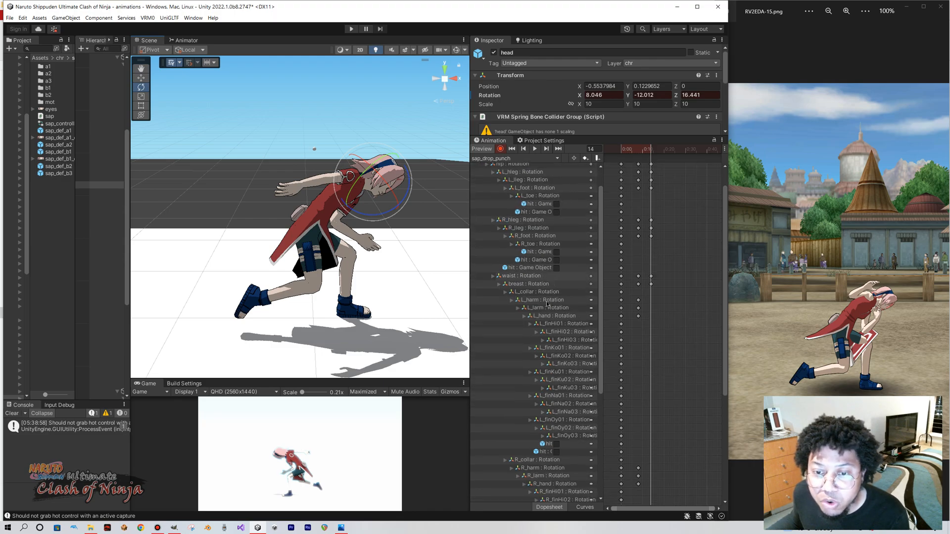
{"action": "scroll", "coordinate": [547, 303], "scroll_direction": "down", "scroll_amount": 6}
{"action": "scroll", "coordinate": [550, 308], "scroll_direction": "up", "scroll_amount": 3}
{"action": "scroll", "coordinate": [396, 265], "scroll_direction": "down", "scroll_amount": 4}
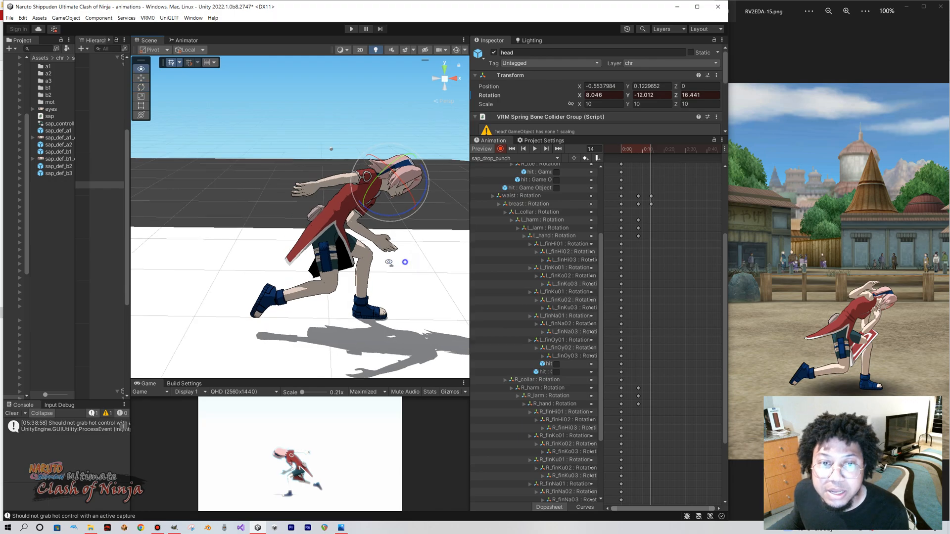
{"action": "right_click_drag", "start_coordinate": [393, 270], "coordinate": [398, 260]}
{"action": "left_click", "coordinate": [545, 221]}
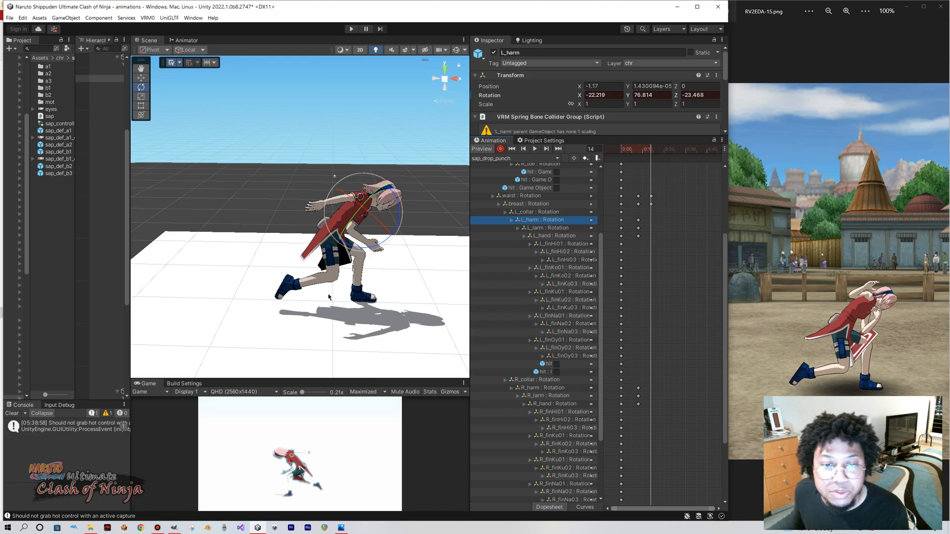
{"action": "left_click_drag", "start_coordinate": [369, 208], "coordinate": [377, 234]}
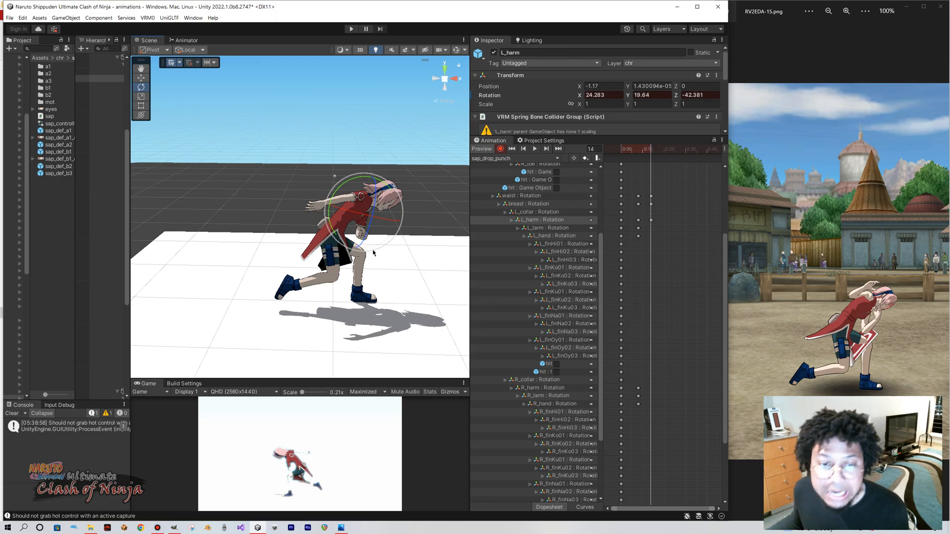
Bend the left elbow, rotating L_larm to about Z -134, and readjust L_harm to about (15.1, 29.4, -39.2).
{"action": "left_click", "coordinate": [546, 228]}
{"action": "left_click_drag", "start_coordinate": [353, 254], "coordinate": [366, 219]}
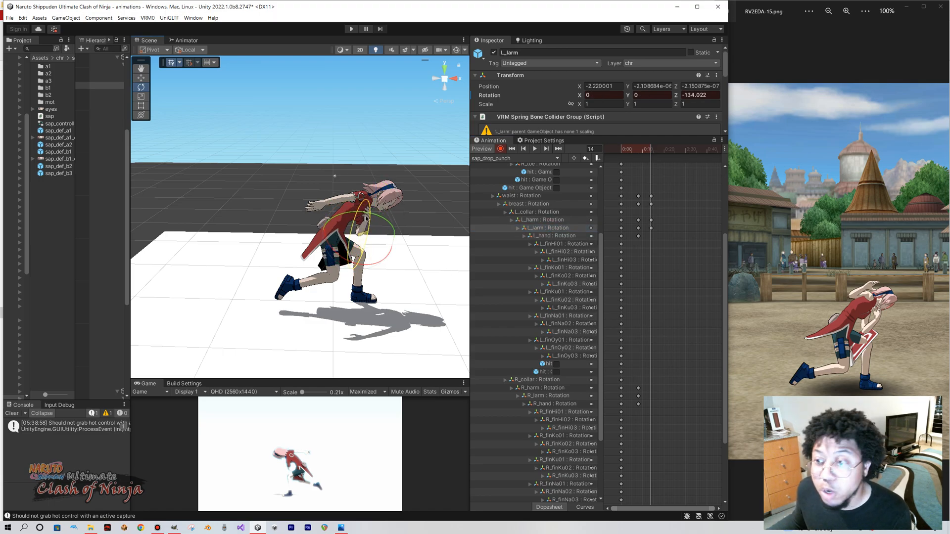
{"action": "left_click", "coordinate": [542, 220]}
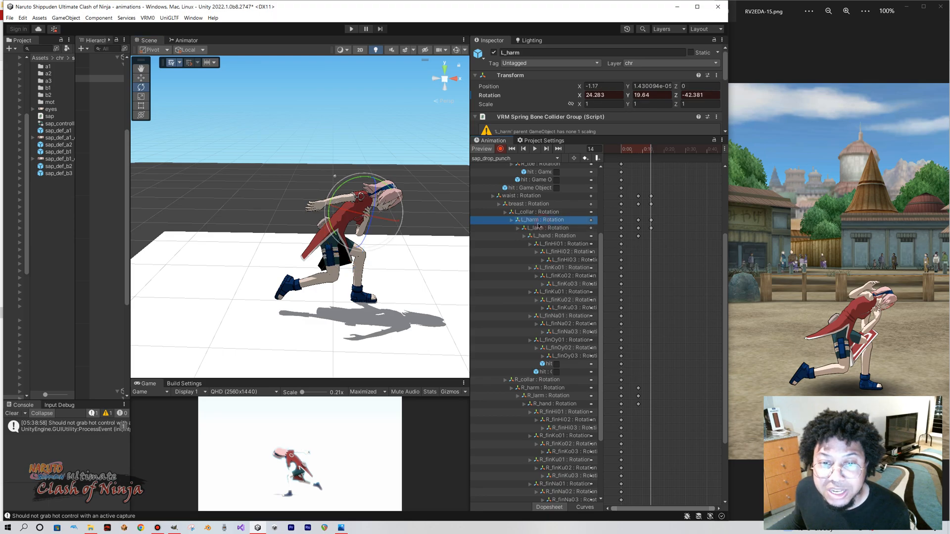
{"action": "mouse_move", "coordinate": [354, 217]}
{"action": "left_mouse_down"}
{"action": "mouse_move", "coordinate": [351, 205]}
{"action": "mouse_move", "coordinate": [361, 212]}
{"action": "left_mouse_up"}
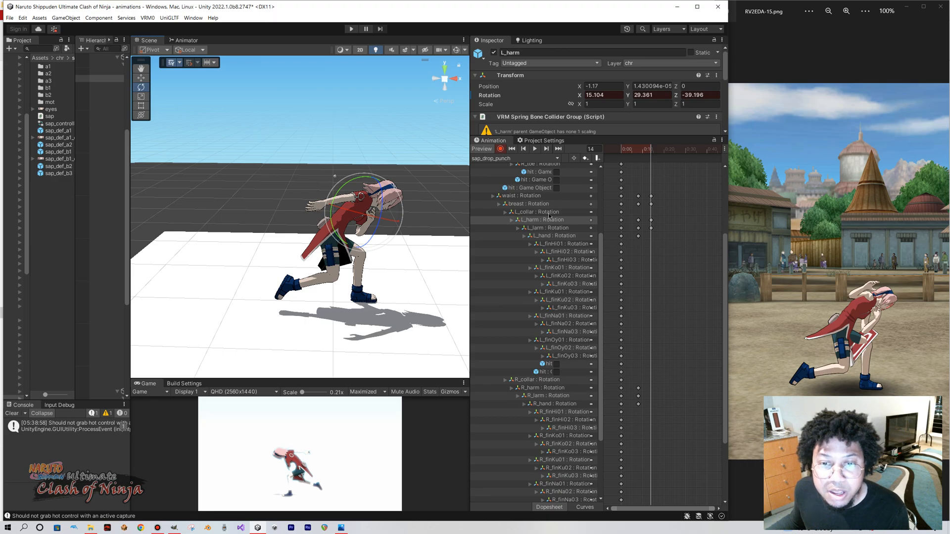
Refine the left arm at frame 14: L_larm to about Z -128.6, L_hand to (0, 6.9, -34.3), L_harm to (5.8, 34.0, -38.2).
{"action": "left_click_drag", "start_coordinate": [361, 213], "coordinate": [366, 192]}
{"action": "left_click", "coordinate": [562, 229]}
{"action": "left_click", "coordinate": [554, 236]}
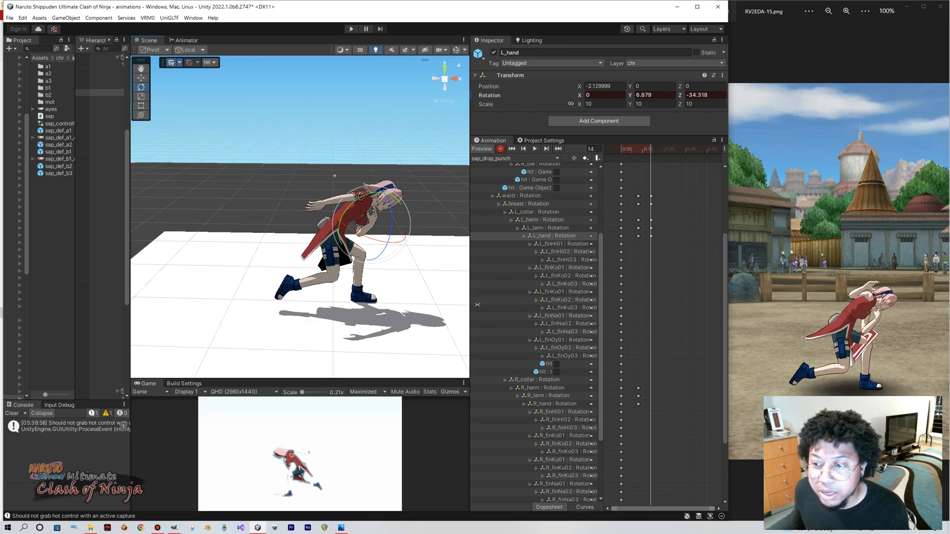
{"action": "left_click", "coordinate": [551, 228]}
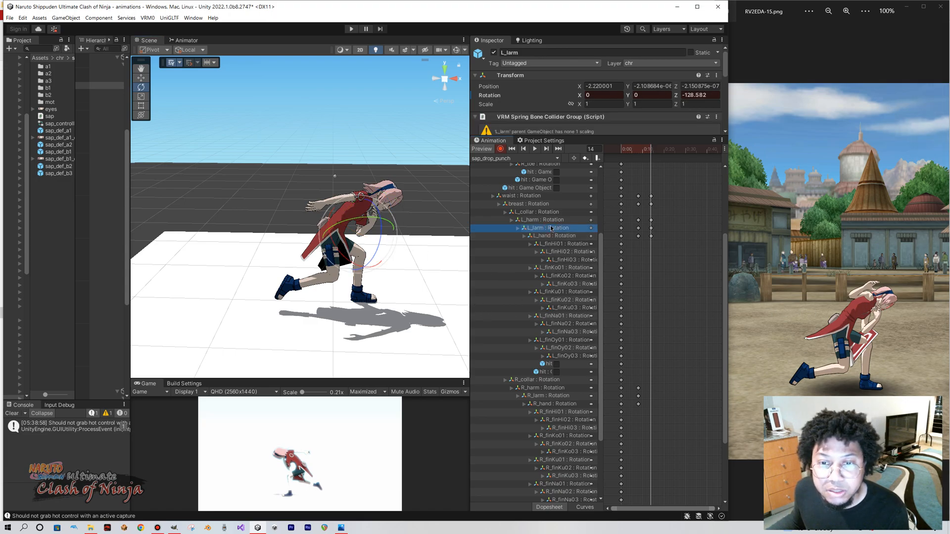
{"action": "left_click", "coordinate": [549, 220]}
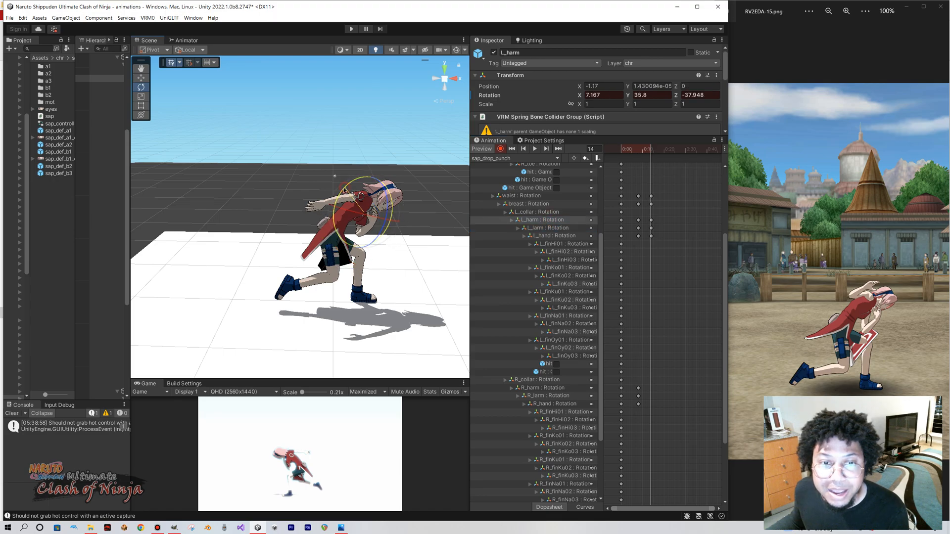
{"action": "left_click_drag", "start_coordinate": [340, 192], "coordinate": [343, 195]}
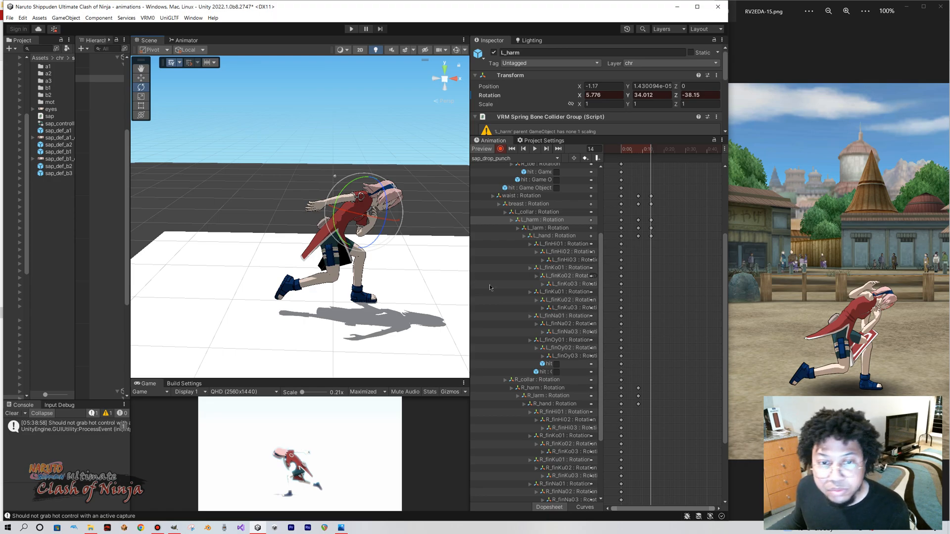
Raise the right upper arm at frame 14, rotating R_harm to about (64.1, -51.4, 37.1).
{"action": "scroll", "coordinate": [549, 287], "scroll_direction": "down", "scroll_amount": 3}
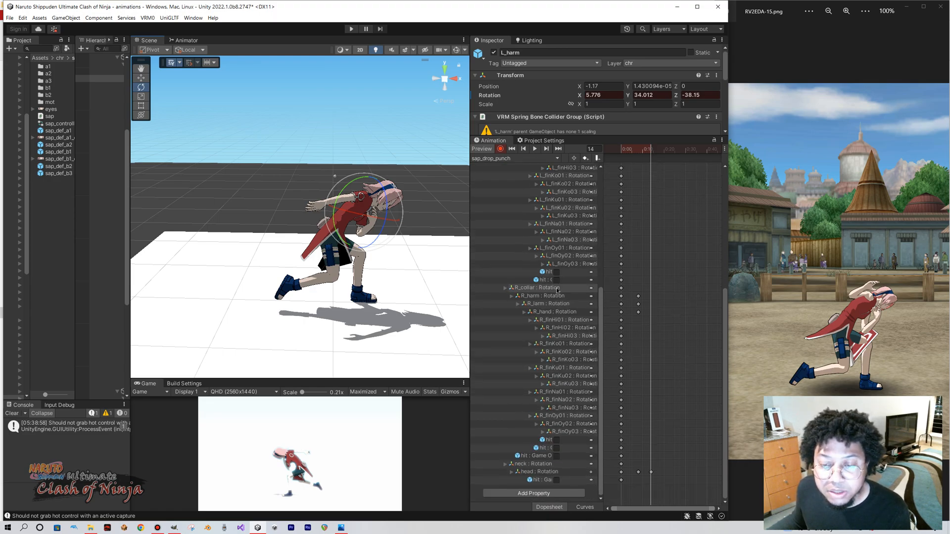
{"action": "scroll", "coordinate": [556, 289], "scroll_direction": "up", "scroll_amount": 3}
{"action": "mouse_move", "coordinate": [650, 150]}
{"action": "left_mouse_down"}
{"action": "mouse_move", "coordinate": [624, 156]}
{"action": "mouse_move", "coordinate": [652, 159]}
{"action": "left_mouse_up"}
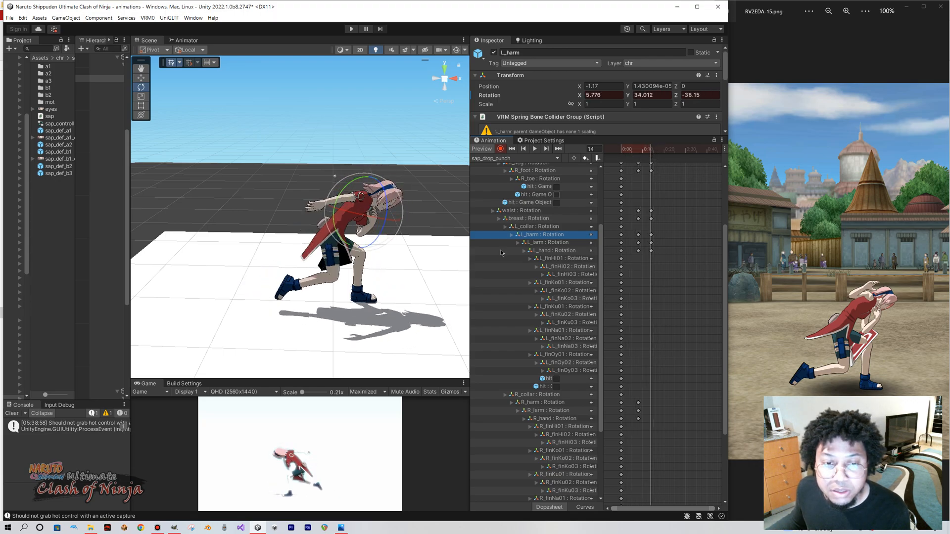
{"action": "scroll", "coordinate": [555, 329], "scroll_direction": "down", "scroll_amount": 5}
{"action": "left_click", "coordinate": [553, 295]}
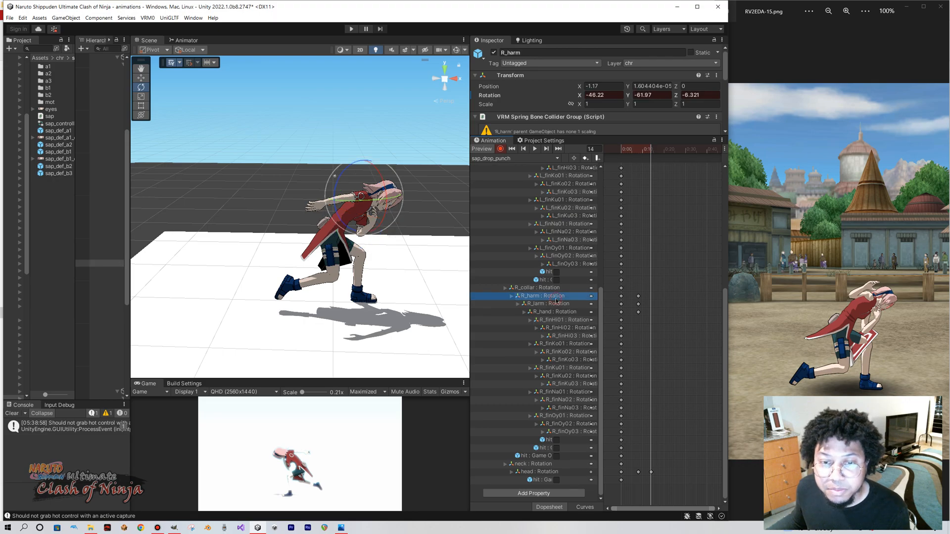
{"action": "left_click_drag", "start_coordinate": [352, 211], "coordinate": [361, 107]}
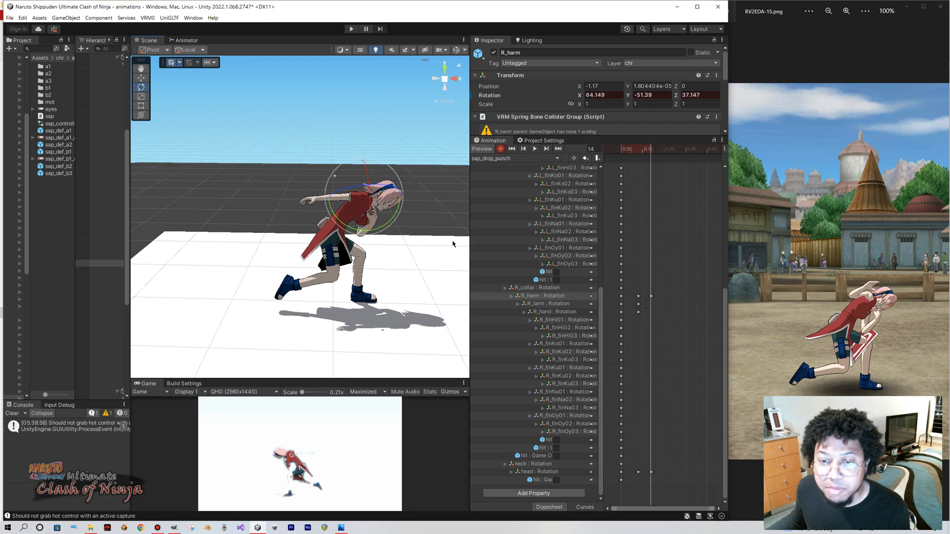
Bend the right elbow at frame 14, rotating R_larm to about Z -112.4, and readjust R_harm to about (63.2, -48.7, 39.5).
{"action": "left_click", "coordinate": [536, 304]}
{"action": "left_click_drag", "start_coordinate": [333, 206], "coordinate": [449, 199]}
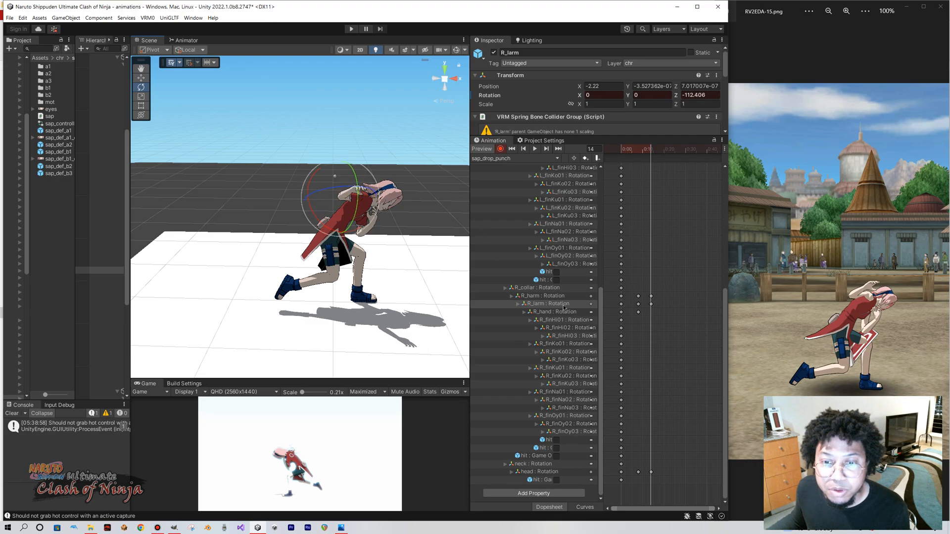
{"action": "left_click", "coordinate": [550, 296]}
{"action": "left_click_drag", "start_coordinate": [333, 212], "coordinate": [336, 206]}
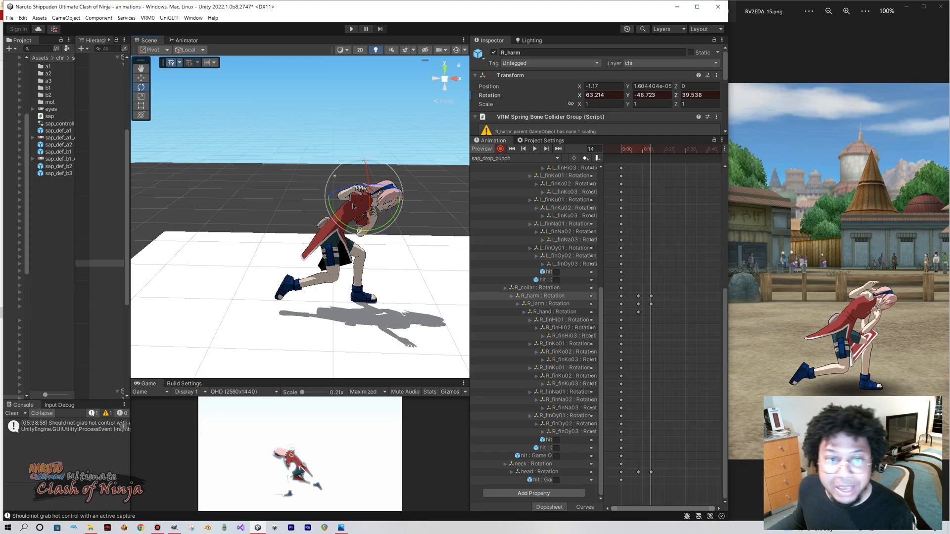
Fine-tune the raised right arm at frame 14 and rotate R_hand to about (5.2, 13.6, -9.0).
{"action": "mouse_move", "coordinate": [354, 192]}
{"action": "left_mouse_down"}
{"action": "mouse_move", "coordinate": [328, 199]}
{"action": "mouse_move", "coordinate": [332, 186]}
{"action": "mouse_move", "coordinate": [356, 195]}
{"action": "left_mouse_up"}
{"action": "left_click", "coordinate": [546, 304]}
{"action": "left_click", "coordinate": [357, 197]}
{"action": "left_click", "coordinate": [384, 232]}
{"action": "left_click_drag", "start_coordinate": [352, 201], "coordinate": [377, 178]}
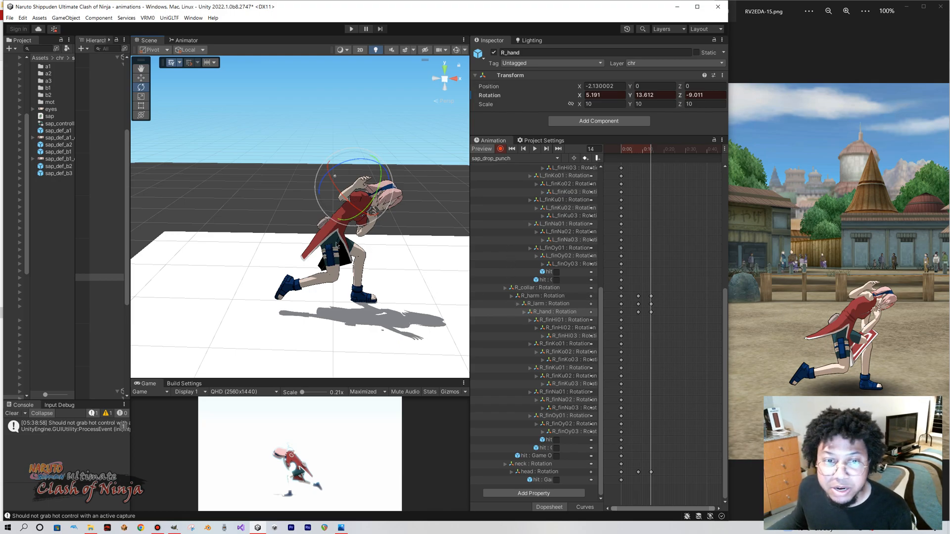
Examine the crouch from the front and scrub through the clip's frames to check the motion into it.
{"action": "left_click_drag", "start_coordinate": [415, 257], "coordinate": [337, 254], "text": "alt"}
{"action": "middle_click_drag", "start_coordinate": [336, 254], "coordinate": [278, 251]}
{"action": "left_click_drag", "start_coordinate": [343, 257], "coordinate": [254, 256], "text": "alt"}
{"action": "middle_click_drag", "start_coordinate": [343, 256], "coordinate": [258, 250]}
{"action": "left_click_drag", "start_coordinate": [331, 254], "coordinate": [299, 265], "text": "alt"}
{"action": "middle_click_drag", "start_coordinate": [299, 265], "coordinate": [275, 257]}
{"action": "middle_click_drag", "start_coordinate": [341, 259], "coordinate": [280, 257]}
{"action": "right_click_drag", "start_coordinate": [354, 265], "coordinate": [347, 264]}
{"action": "mouse_move", "coordinate": [652, 151]}
{"action": "left_mouse_down"}
{"action": "mouse_move", "coordinate": [636, 152]}
{"action": "mouse_move", "coordinate": [656, 158]}
{"action": "left_mouse_up"}
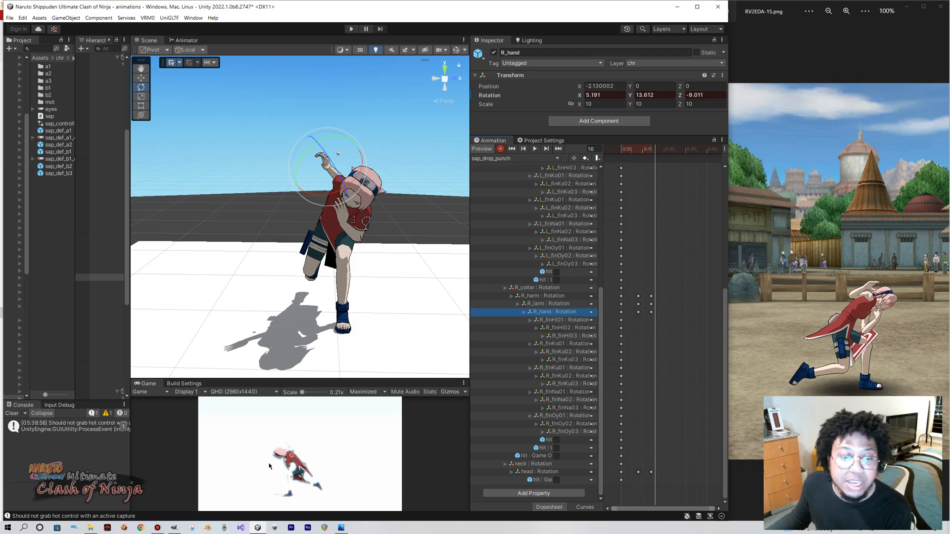
{"action": "left_click_drag", "start_coordinate": [652, 150], "coordinate": [647, 150]}
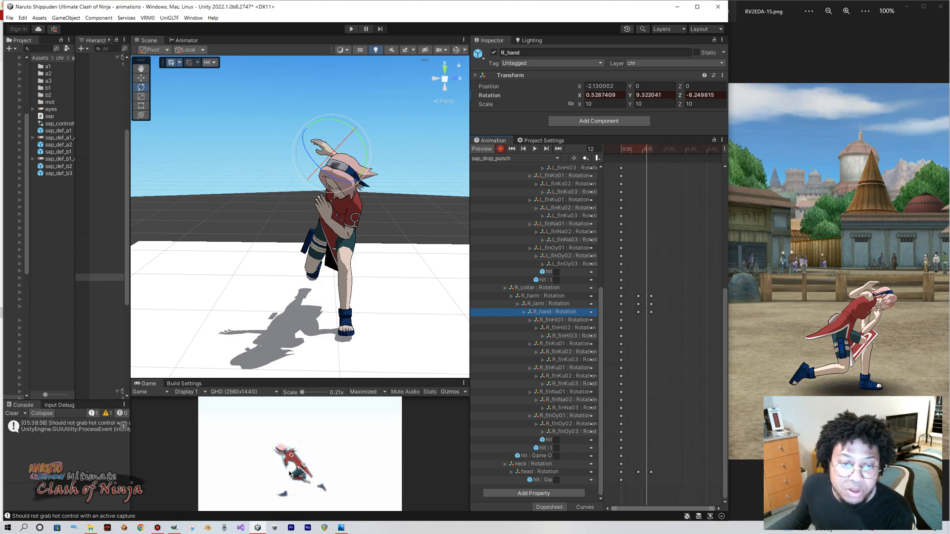
{"action": "left_click", "coordinate": [631, 149]}
{"action": "left_click_drag", "start_coordinate": [631, 151], "coordinate": [608, 164]}
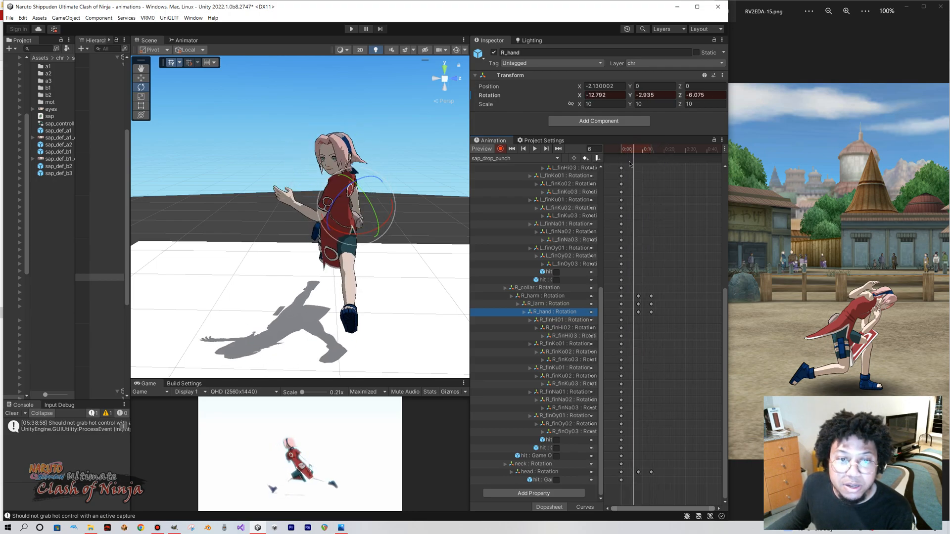
Rotate the left thigh at frame 8, setting L_hleg to about (-31.9, 178.6, -88.5).
{"action": "mouse_move", "coordinate": [649, 163]}
{"action": "left_mouse_down"}
{"action": "mouse_move", "coordinate": [621, 171]}
{"action": "mouse_move", "coordinate": [652, 172]}
{"action": "mouse_move", "coordinate": [638, 172]}
{"action": "mouse_move", "coordinate": [653, 150]}
{"action": "mouse_move", "coordinate": [640, 153]}
{"action": "left_mouse_up"}
{"action": "scroll", "coordinate": [530, 220], "scroll_direction": "up", "scroll_amount": 5}
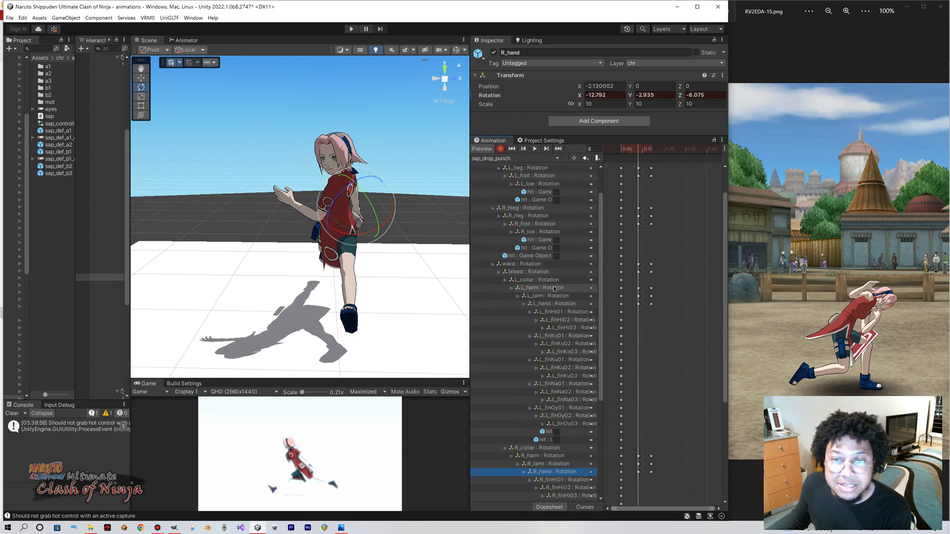
{"action": "left_click", "coordinate": [525, 200]}
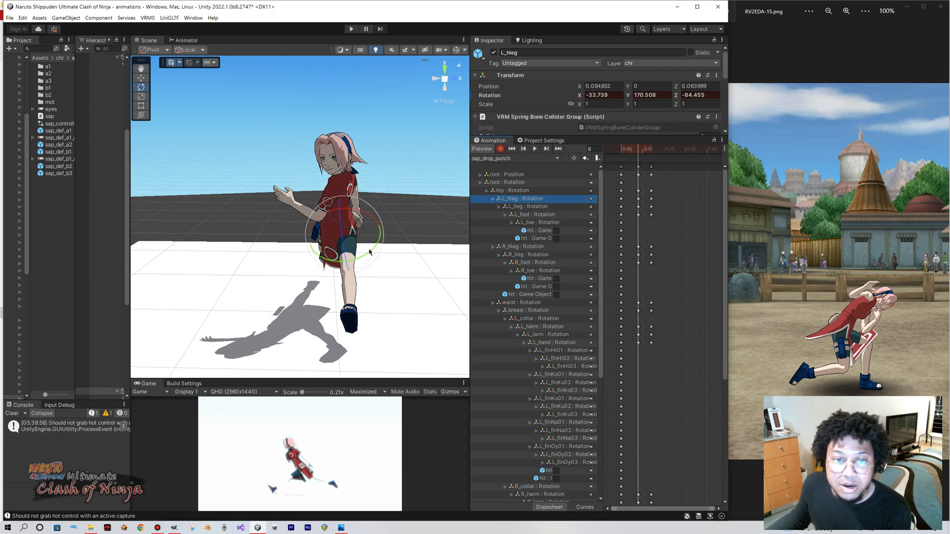
{"action": "mouse_move", "coordinate": [366, 252]}
{"action": "left_mouse_down"}
{"action": "mouse_move", "coordinate": [360, 239]}
{"action": "mouse_move", "coordinate": [368, 254]}
{"action": "left_mouse_up"}
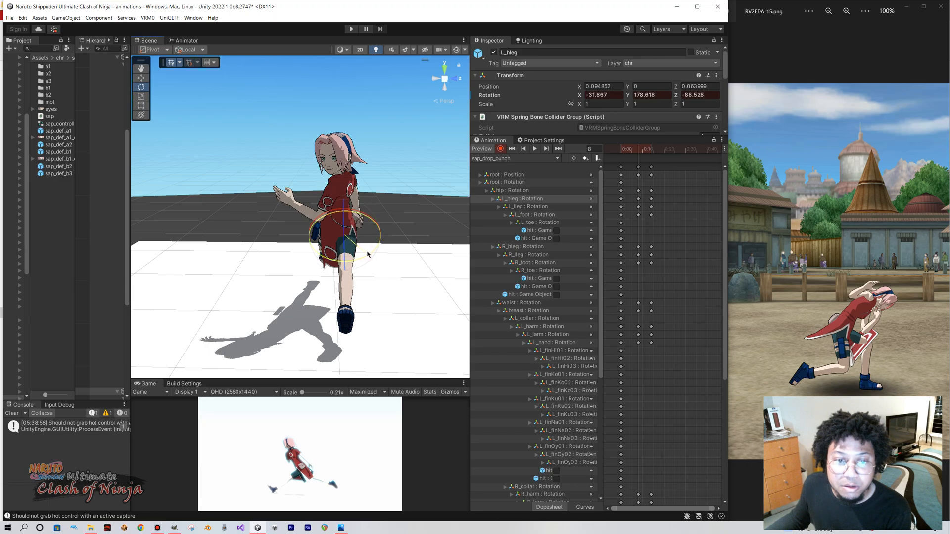
{"action": "left_click_drag", "start_coordinate": [642, 152], "coordinate": [635, 202]}
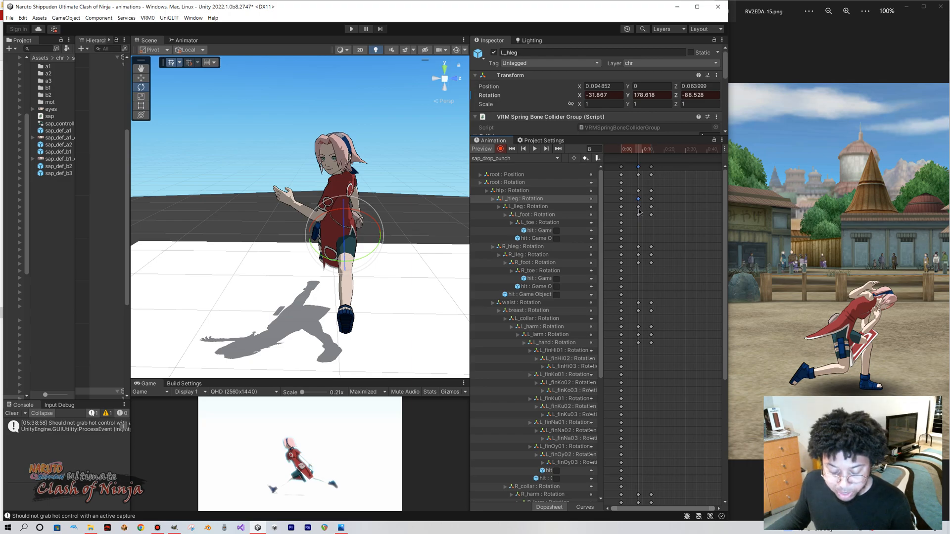
Return to frame 14 and compare the crouch from the side with the reference pose.
{"action": "mouse_move", "coordinate": [643, 152]}
{"action": "left_mouse_down"}
{"action": "mouse_move", "coordinate": [616, 152]}
{"action": "mouse_move", "coordinate": [652, 152]}
{"action": "mouse_move", "coordinate": [625, 152]}
{"action": "mouse_move", "coordinate": [652, 152]}
{"action": "mouse_move", "coordinate": [641, 166]}
{"action": "mouse_move", "coordinate": [652, 166]}
{"action": "left_mouse_up"}
{"action": "mouse_move", "coordinate": [347, 231]}
{"action": "right_mouse_down"}
{"action": "mouse_move", "coordinate": [371, 233]}
{"action": "mouse_move", "coordinate": [332, 231]}
{"action": "mouse_move", "coordinate": [367, 229]}
{"action": "mouse_move", "coordinate": [359, 212]}
{"action": "mouse_move", "coordinate": [329, 233]}
{"action": "mouse_move", "coordinate": [370, 233]}
{"action": "mouse_move", "coordinate": [347, 233]}
{"action": "right_mouse_up"}
{"action": "mouse_move", "coordinate": [648, 149]}
{"action": "left_mouse_down"}
{"action": "mouse_move", "coordinate": [629, 149]}
{"action": "mouse_move", "coordinate": [652, 149]}
{"action": "mouse_move", "coordinate": [638, 149]}
{"action": "mouse_move", "coordinate": [645, 157]}
{"action": "mouse_move", "coordinate": [652, 150]}
{"action": "mouse_move", "coordinate": [636, 150]}
{"action": "mouse_move", "coordinate": [651, 158]}
{"action": "left_mouse_up"}
{"action": "scroll", "coordinate": [411, 187], "scroll_direction": "down", "scroll_amount": 5}
{"action": "left_click_drag", "start_coordinate": [426, 206], "coordinate": [354, 207], "text": "alt"}
{"action": "middle_click_drag", "start_coordinate": [354, 206], "coordinate": [217, 208]}
{"action": "left_click_drag", "start_coordinate": [376, 210], "coordinate": [316, 222], "text": "alt"}
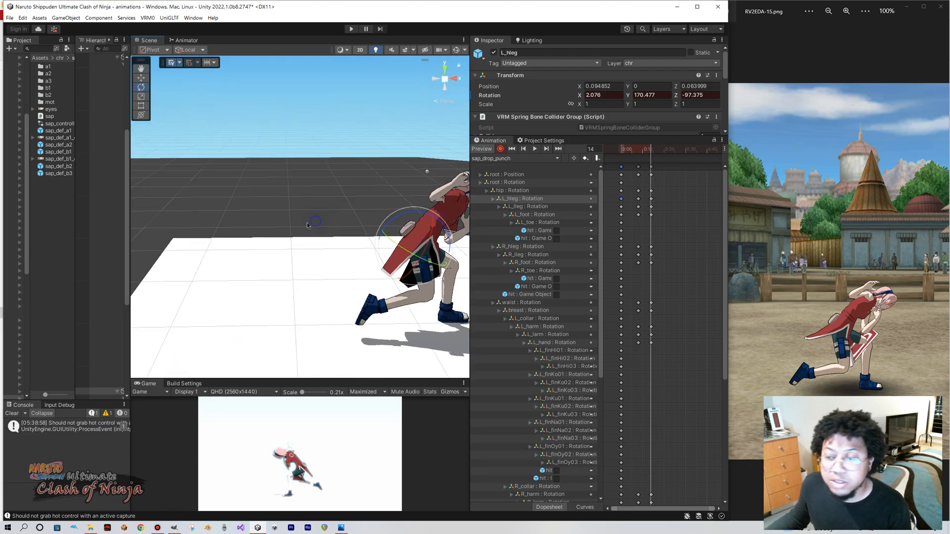
{"action": "middle_click_drag", "start_coordinate": [307, 225], "coordinate": [210, 224]}
{"action": "scroll", "coordinate": [299, 222], "scroll_direction": "down", "scroll_amount": 8}
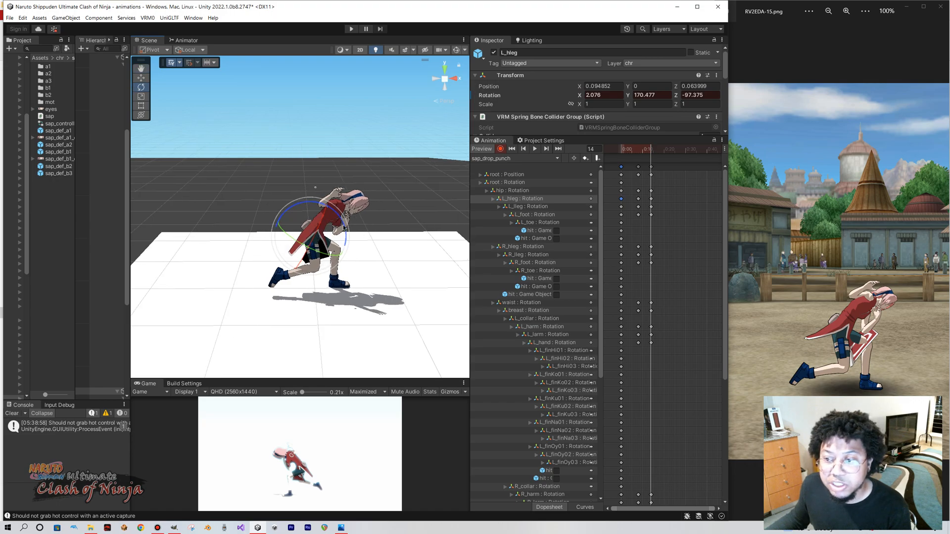
{"action": "scroll", "coordinate": [344, 196], "scroll_direction": "up", "scroll_amount": 6}
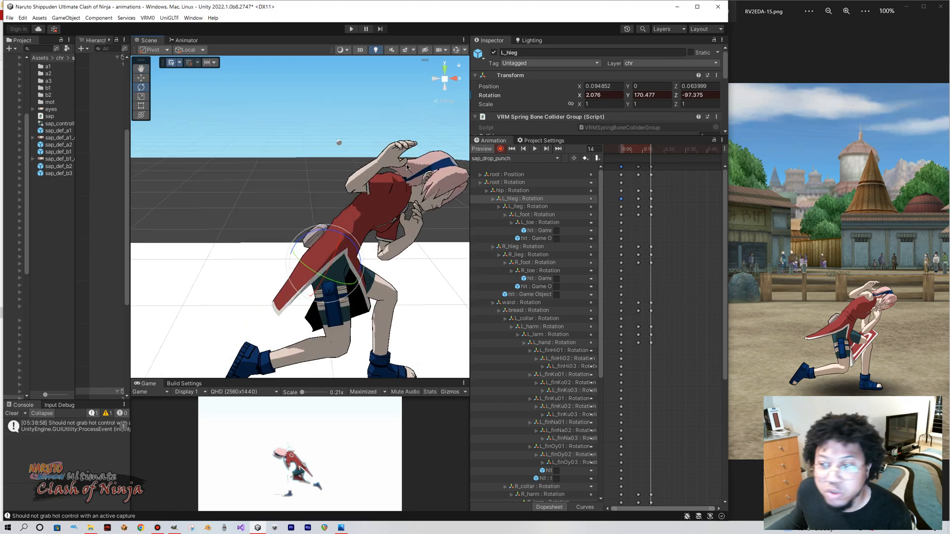
{"action": "scroll", "coordinate": [407, 232], "scroll_direction": "down", "scroll_amount": 3}
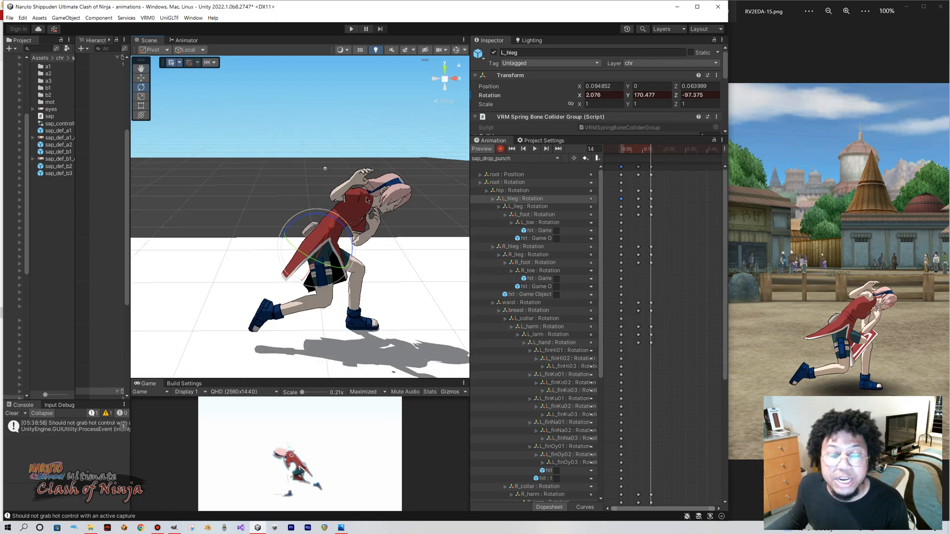
Copy the right-hand finger rotation keys, R_finHi01 to R_finOy03, from frame 0 of the block_low clip.
{"action": "left_click", "coordinate": [492, 159]}
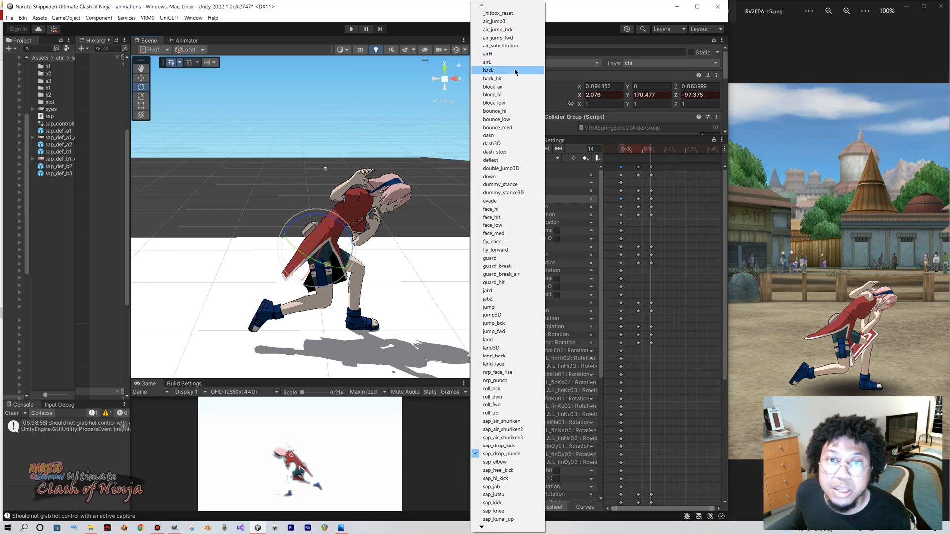
{"action": "left_click", "coordinate": [506, 104]}
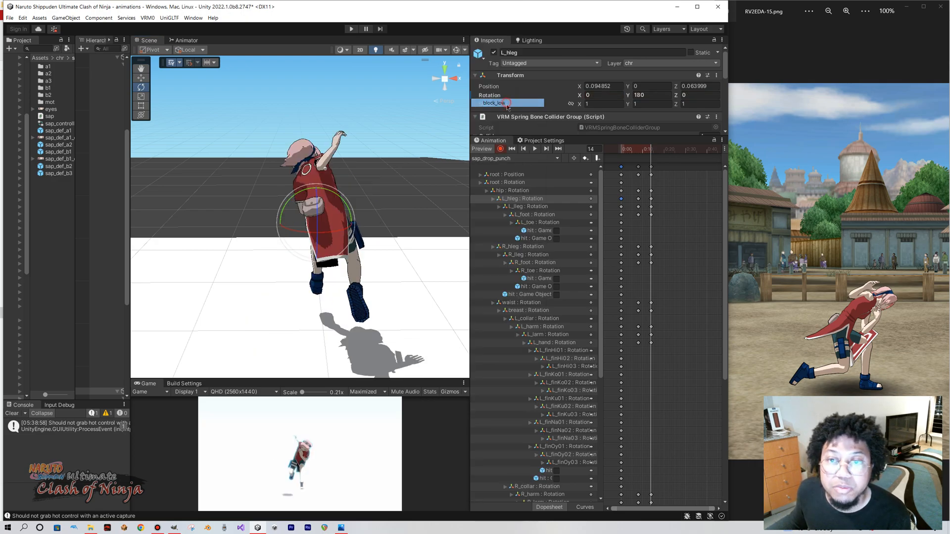
{"action": "left_click_drag", "start_coordinate": [643, 149], "coordinate": [617, 152]}
{"action": "scroll", "coordinate": [560, 302], "scroll_direction": "down", "scroll_amount": 6}
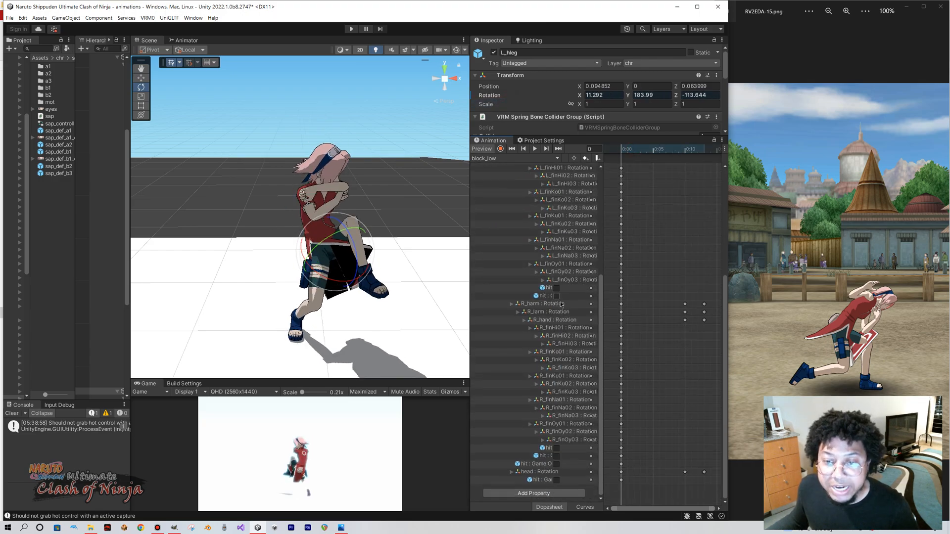
{"action": "left_click_drag", "start_coordinate": [634, 442], "coordinate": [613, 326]}
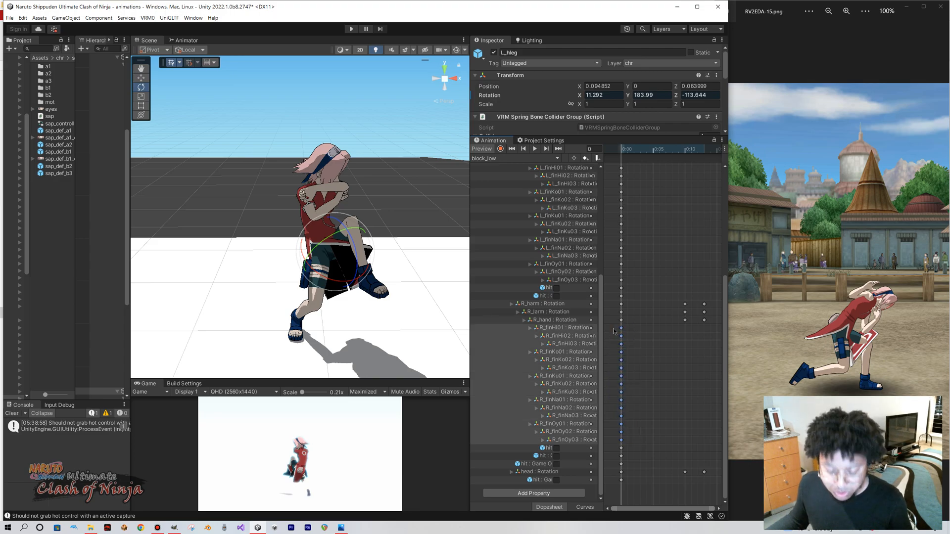
Paste the copied right-hand finger keys into the sap_drop_punch clip at frame 14.
{"action": "left_click", "coordinate": [497, 158]}
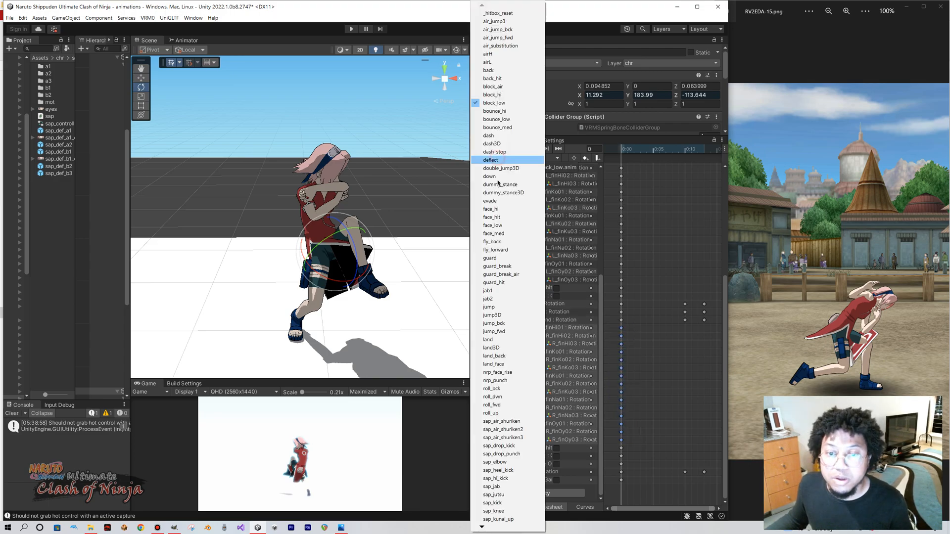
{"action": "left_click", "coordinate": [517, 452]}
{"action": "left_click_drag", "start_coordinate": [623, 149], "coordinate": [706, 154]}
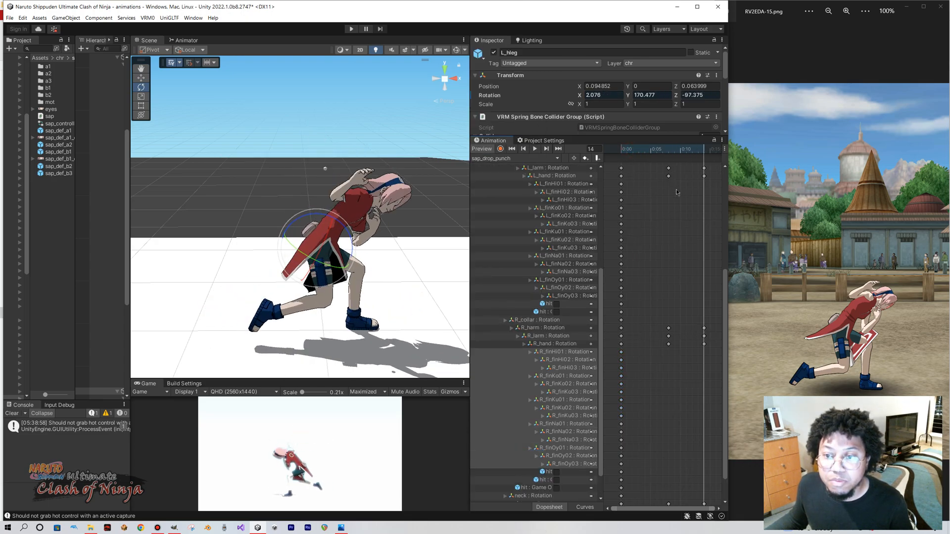
{"action": "mouse_move", "coordinate": [706, 151]}
{"action": "left_mouse_down"}
{"action": "mouse_move", "coordinate": [672, 151]}
{"action": "mouse_move", "coordinate": [705, 156]}
{"action": "left_mouse_up"}
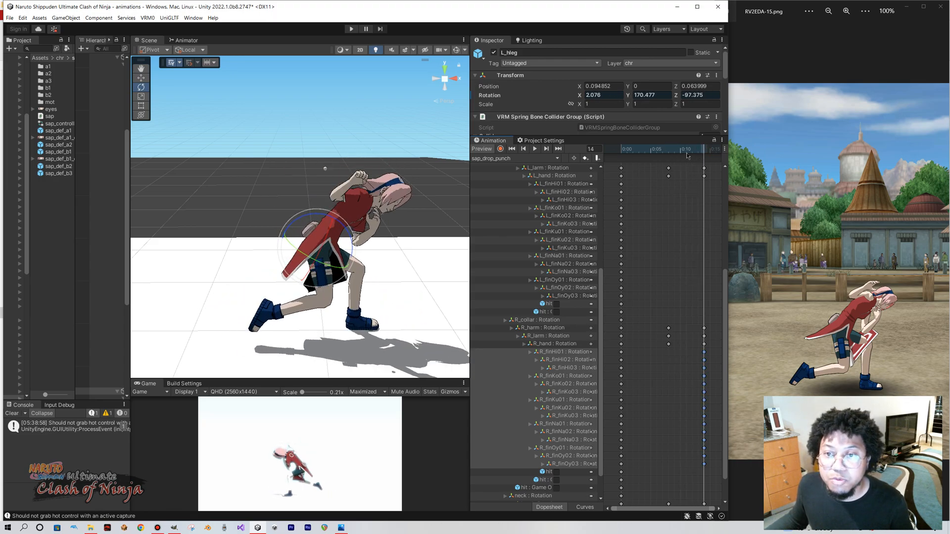
Turn on recording and copy the right-hand finger keys from frame 0 to frame 8.
{"action": "left_click", "coordinate": [501, 150]}
{"action": "left_click_drag", "start_coordinate": [703, 154], "coordinate": [650, 187]}
{"action": "left_click_drag", "start_coordinate": [628, 348], "coordinate": [603, 470]}
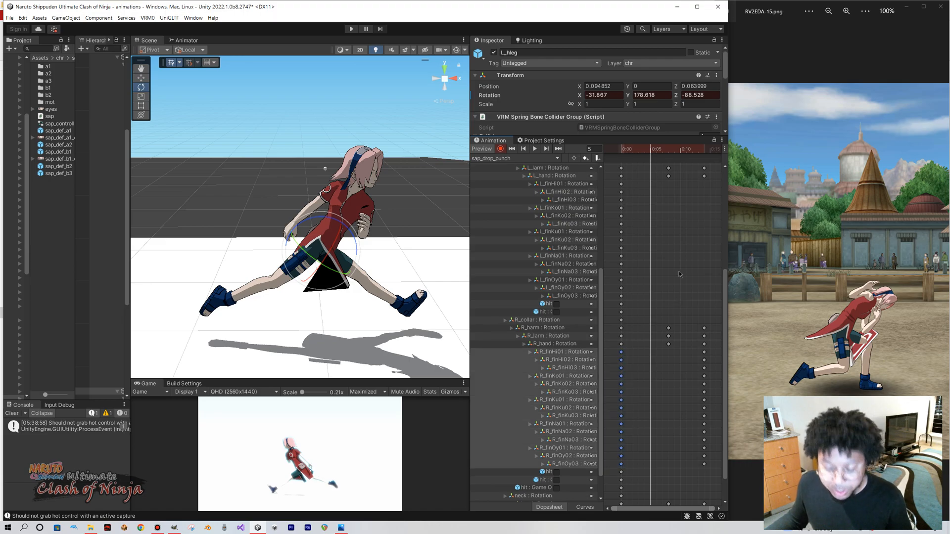
{"action": "left_click_drag", "start_coordinate": [656, 150], "coordinate": [672, 148]}
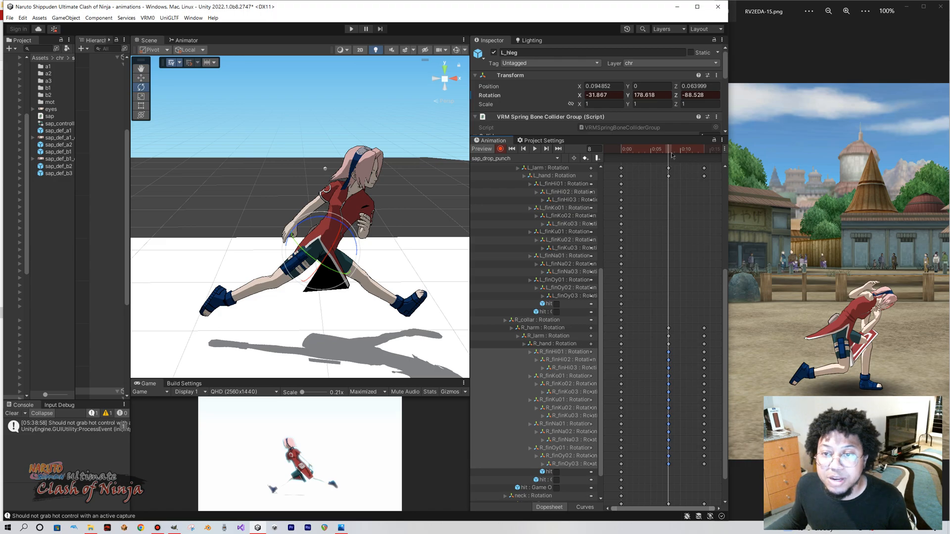
Scrub from frame 8 to frame 14 to review the right hand's finger motion.
{"action": "left_click_drag", "start_coordinate": [671, 154], "coordinate": [694, 162]}
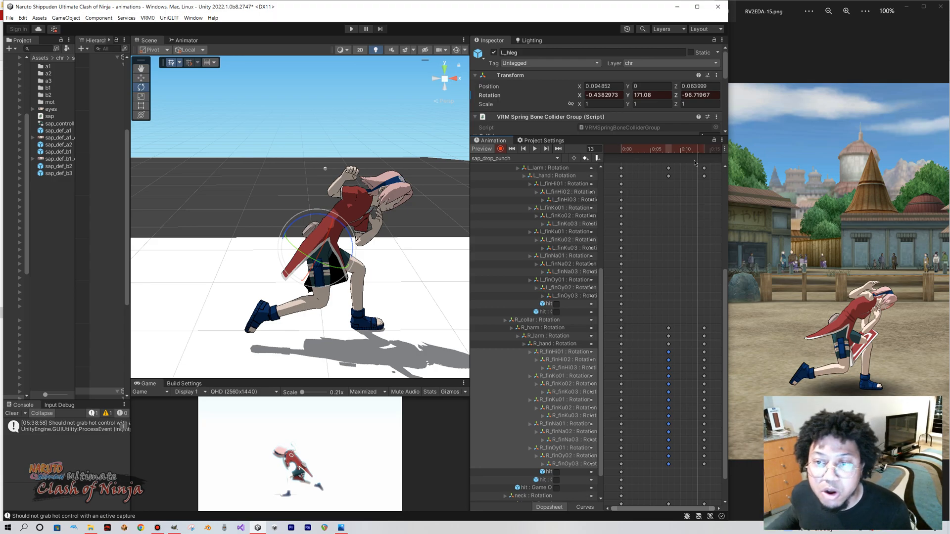
{"action": "mouse_move", "coordinate": [698, 149]}
{"action": "left_mouse_down"}
{"action": "mouse_move", "coordinate": [646, 151]}
{"action": "mouse_move", "coordinate": [705, 159]}
{"action": "left_mouse_up"}
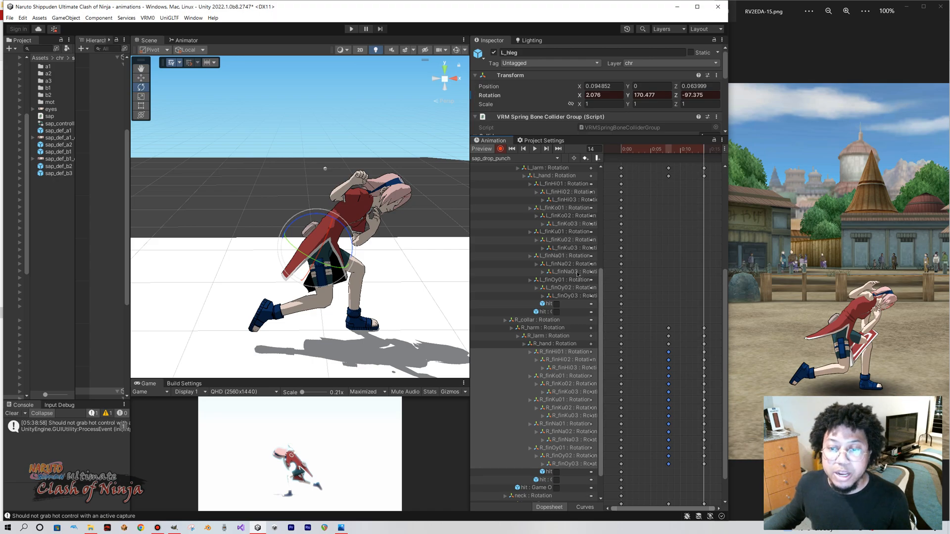
{"action": "scroll", "coordinate": [577, 273], "scroll_direction": "down", "scroll_amount": 2}
{"action": "scroll", "coordinate": [687, 263], "scroll_direction": "down", "scroll_amount": 3}
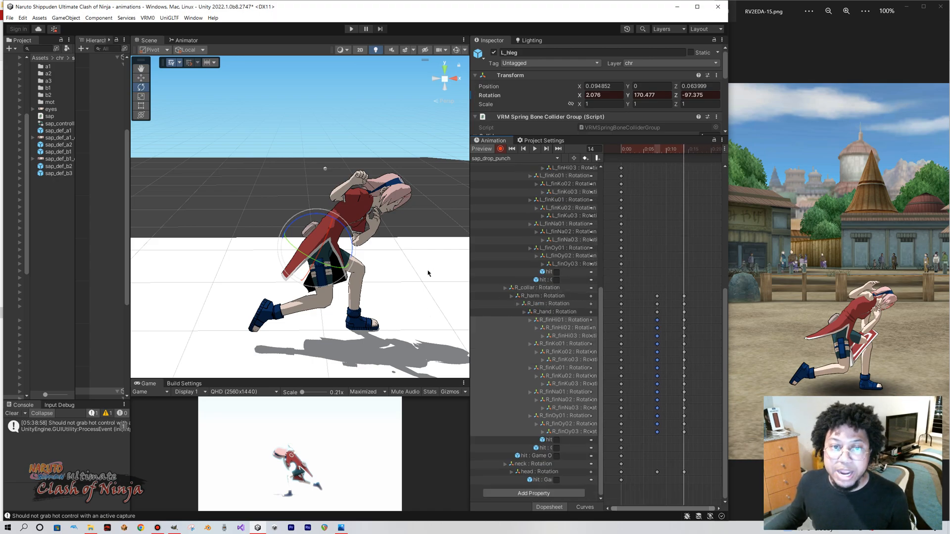
{"action": "mouse_move", "coordinate": [675, 154]}
{"action": "left_mouse_down"}
{"action": "mouse_move", "coordinate": [653, 154]}
{"action": "mouse_move", "coordinate": [692, 154]}
{"action": "mouse_move", "coordinate": [653, 157]}
{"action": "mouse_move", "coordinate": [685, 161]}
{"action": "left_mouse_up"}
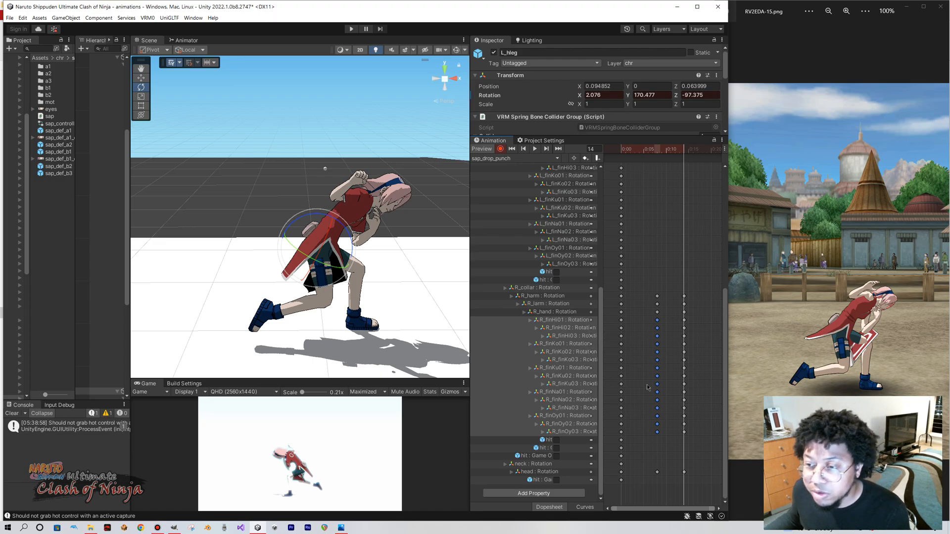
Switch to the reference image viewer, maximize it and step through the screenshots around RV2EDA-15.png to compare the crouch poses.
{"action": "left_click", "coordinate": [897, 30]}
{"action": "left_click", "coordinate": [923, 6]}
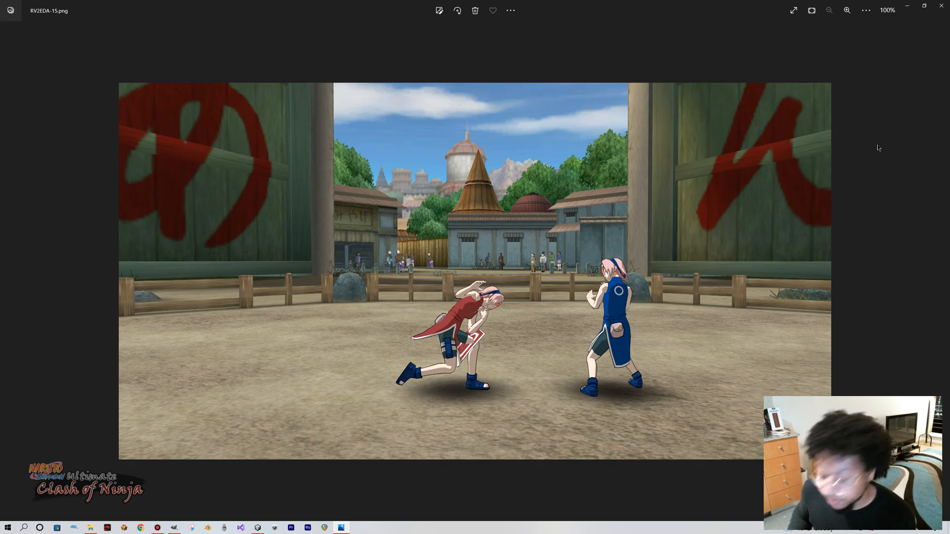
{"action": "key", "text": "Right"}
{"action": "key", "text": "Right"}
{"action": "key", "text": "Right"}
{"action": "key", "text": "Right"}
{"action": "key", "text": "Right"}
{"action": "key", "text": "Right"}
{"action": "key", "text": "Left"}
{"action": "key", "text": "Left"}
{"action": "key", "text": "Left"}
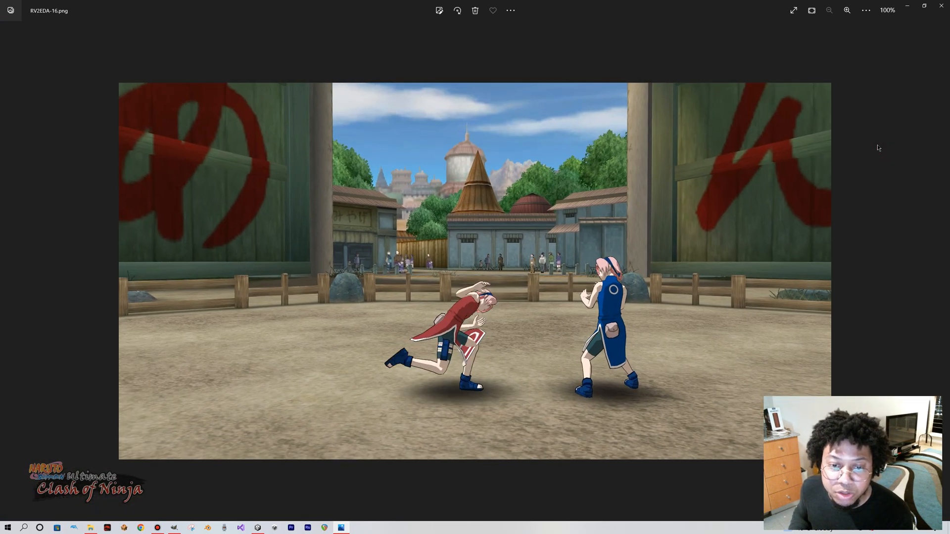
{"action": "key", "text": "Left"}
{"action": "key", "text": "Left"}
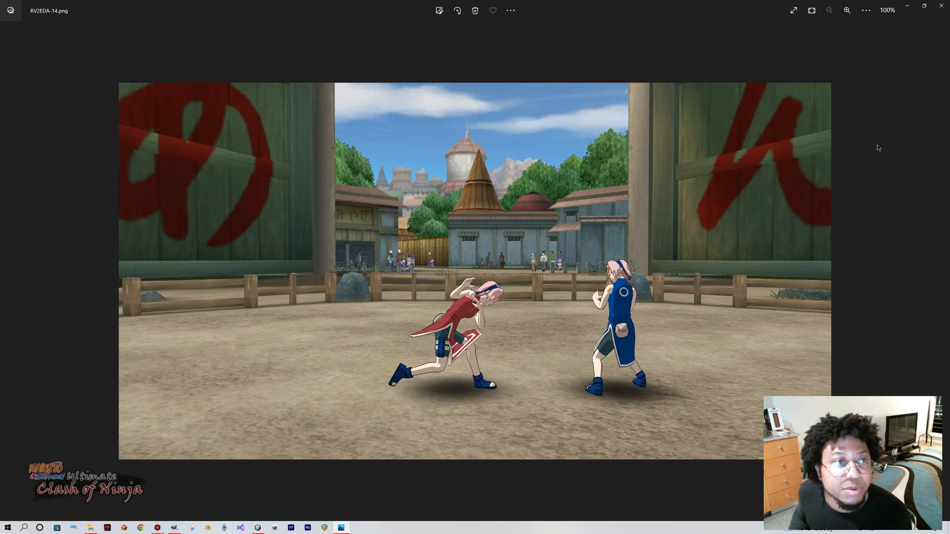
Compare the neighbouring reference screenshots around RV2EDA-14.png and RV2EDA-17.png to study the attacker's pose in each frame.
{"action": "key", "text": "Right"}
{"action": "key", "text": "Right"}
{"action": "key", "text": "Right"}
{"action": "key", "text": "Right"}
{"action": "key", "text": "Left"}
{"action": "key", "text": "Left"}
{"action": "key", "text": "Right"}
{"action": "key", "text": "Right"}
{"action": "key", "text": "Left"}
{"action": "key", "text": "Left"}
{"action": "key", "text": "Left"}
{"action": "key", "text": "Right"}
{"action": "key", "text": "Right"}
{"action": "key", "text": "Right"}
{"action": "key", "text": "Left"}
{"action": "key", "text": "Left"}
{"action": "key", "text": "Right"}
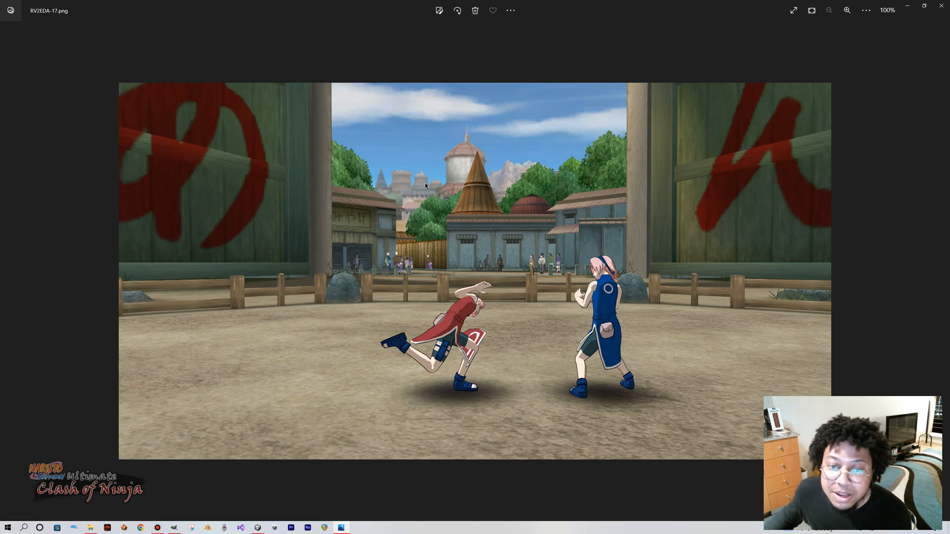
Shrink the RV2EDA-17.png reference into a window beside the Unity editor and zoom in on the red-clad fighter.
{"action": "left_click", "coordinate": [921, 9]}
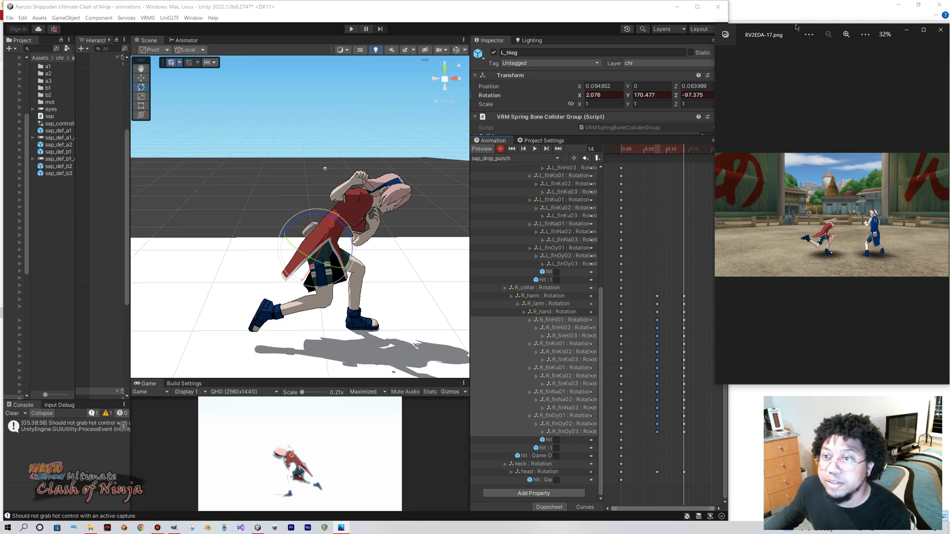
{"action": "left_click_drag", "start_coordinate": [795, 25], "coordinate": [794, 1]}
{"action": "scroll", "coordinate": [824, 351], "scroll_direction": "up", "scroll_amount": 8}
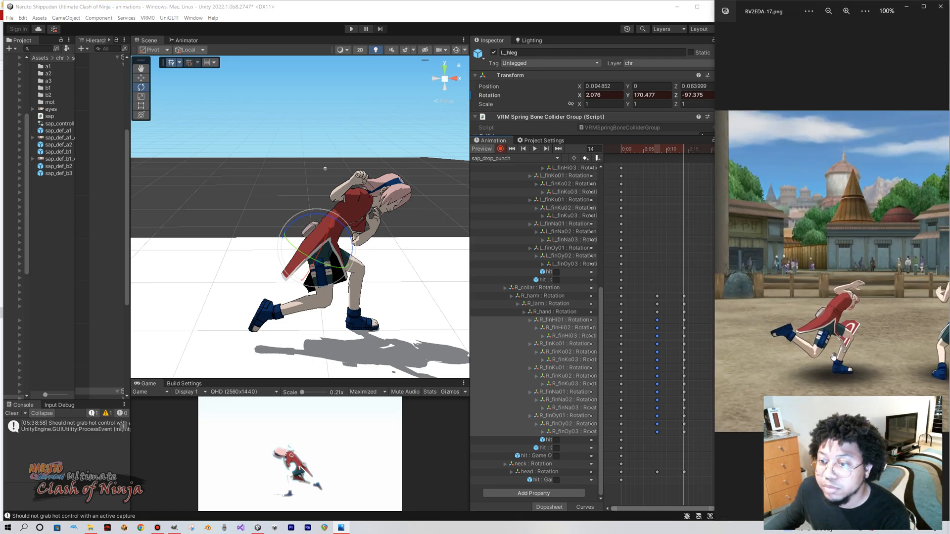
{"action": "scroll", "coordinate": [824, 352], "scroll_direction": "down", "scroll_amount": 5}
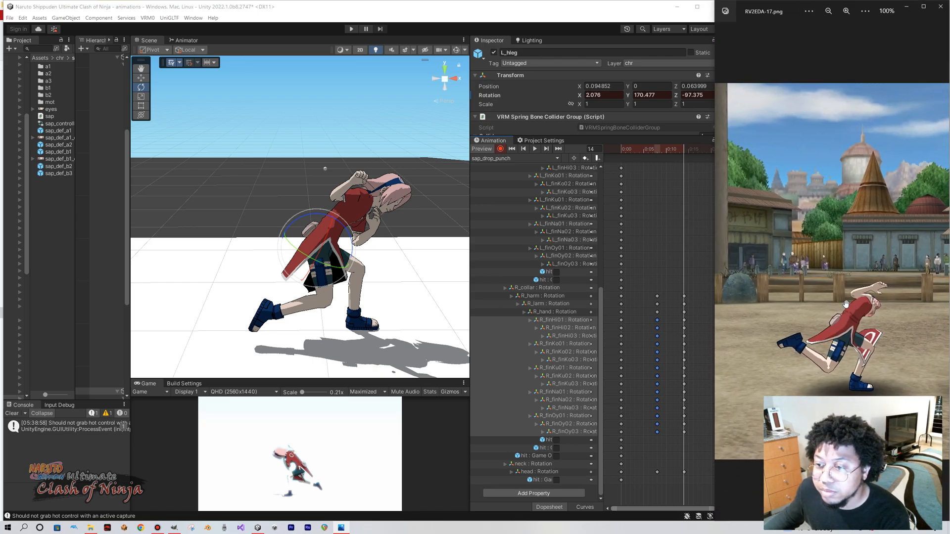
Switch to Unity and move the sap_drop_punch animation's playhead to frame 16.
{"action": "left_click", "coordinate": [415, 34]}
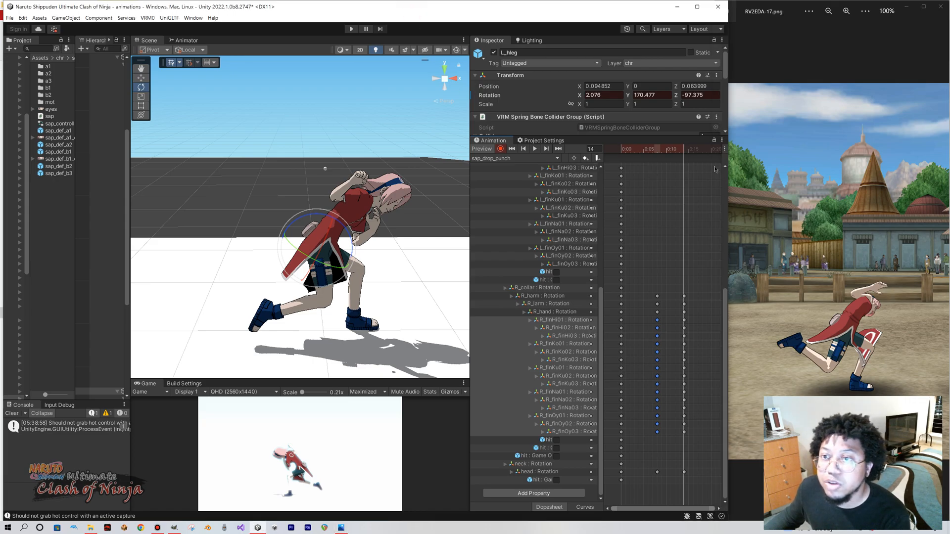
{"action": "left_click", "coordinate": [688, 150]}
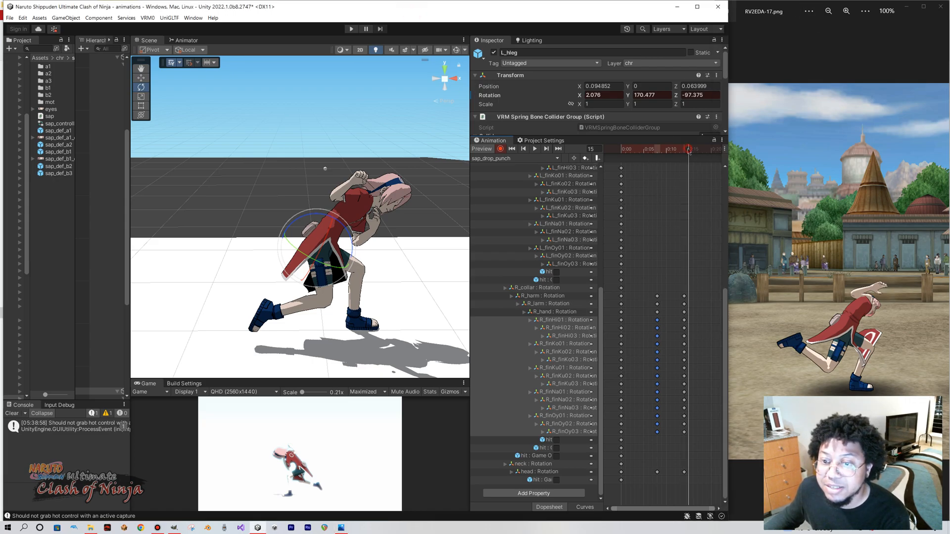
{"action": "left_click_drag", "start_coordinate": [690, 150], "coordinate": [693, 151]}
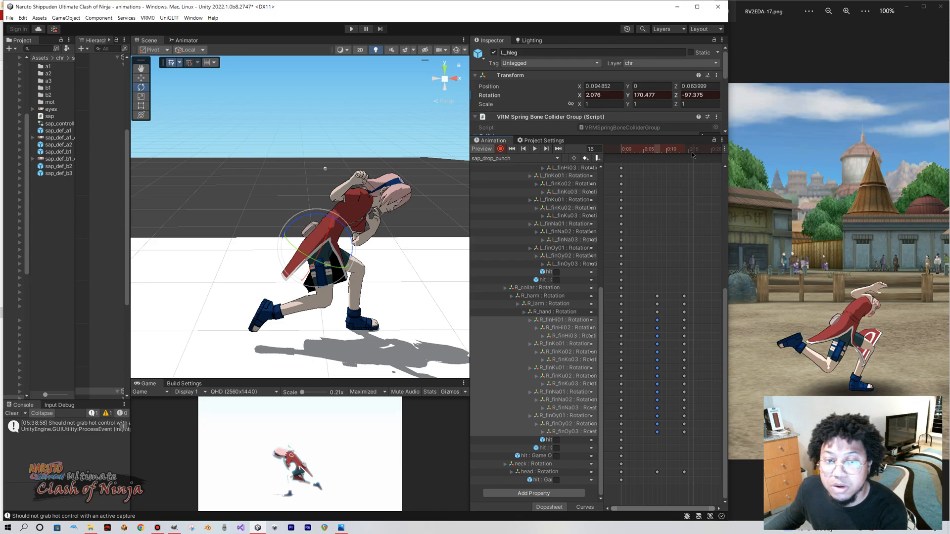
{"action": "scroll", "coordinate": [557, 228], "scroll_direction": "up", "scroll_amount": 10}
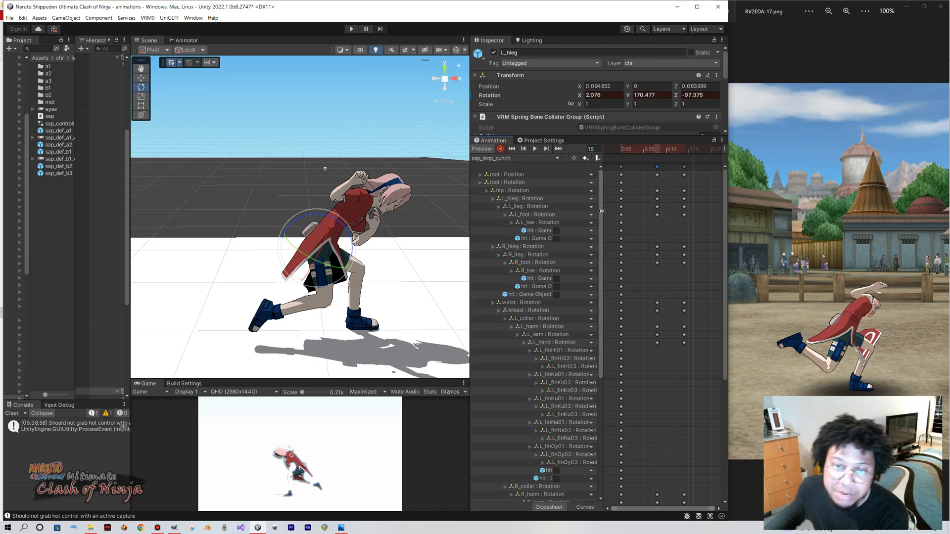
{"action": "scroll", "coordinate": [387, 220], "scroll_direction": "down", "scroll_amount": 2}
{"action": "scroll", "coordinate": [386, 217], "scroll_direction": "down", "scroll_amount": 1}
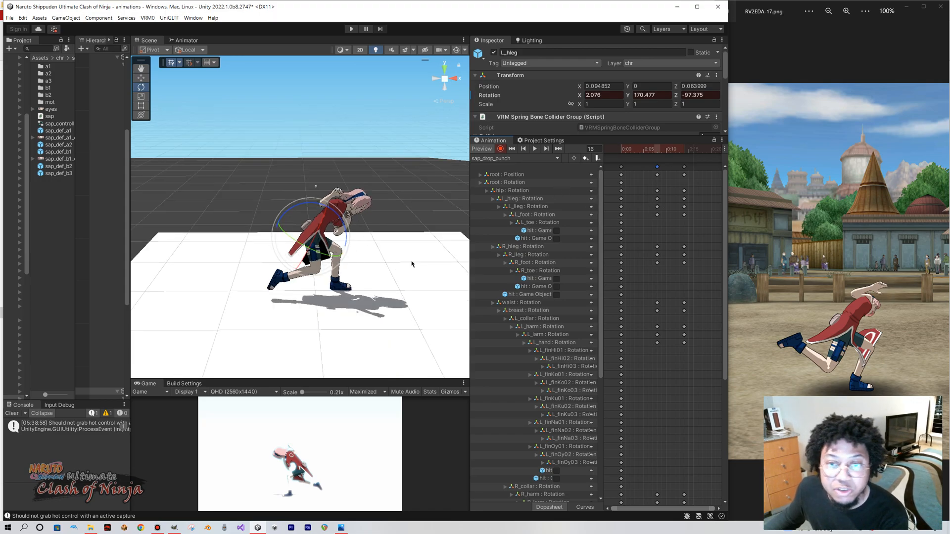
Rotate the hip bone at frame 16 to about X -2.8, Y -107.5, Z -123.8 to match the reference pose.
{"action": "left_click", "coordinate": [527, 190]}
{"action": "scroll", "coordinate": [402, 230], "scroll_direction": "up", "scroll_amount": 10}
{"action": "scroll", "coordinate": [397, 229], "scroll_direction": "down", "scroll_amount": 3}
{"action": "scroll", "coordinate": [395, 231], "scroll_direction": "up", "scroll_amount": 2}
{"action": "middle_click_drag", "start_coordinate": [396, 231], "coordinate": [390, 221]}
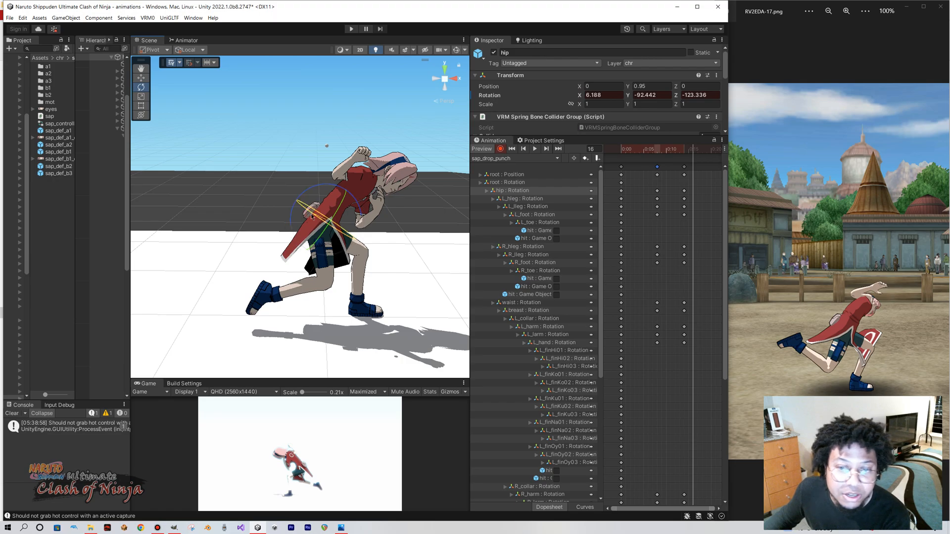
{"action": "left_click_drag", "start_coordinate": [311, 217], "coordinate": [343, 212]}
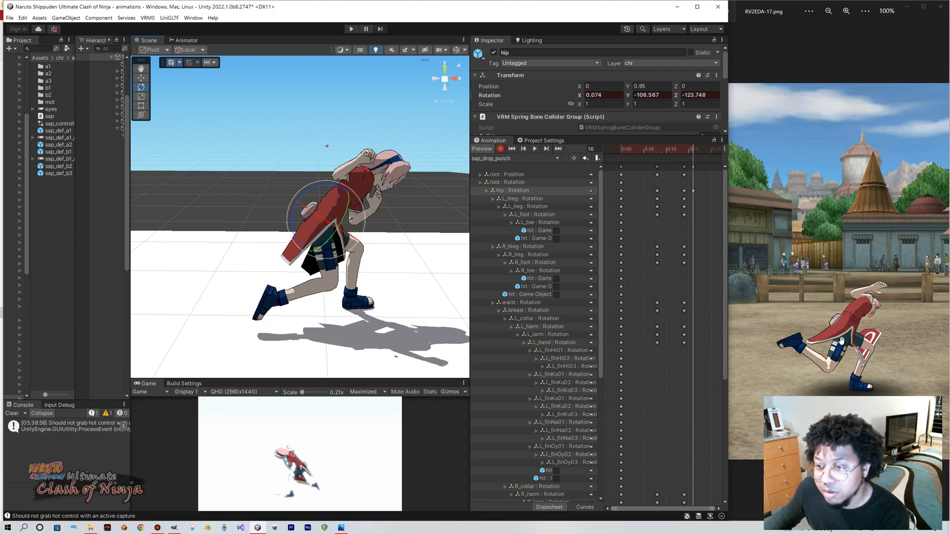
{"action": "scroll", "coordinate": [319, 227], "scroll_direction": "down", "scroll_amount": 6}
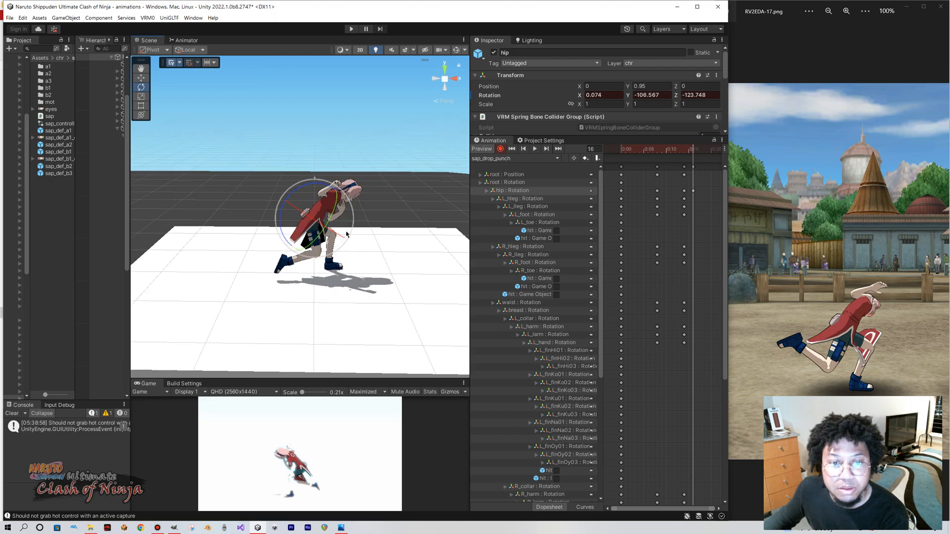
{"action": "middle_click_drag", "start_coordinate": [330, 195], "coordinate": [340, 222]}
{"action": "scroll", "coordinate": [339, 222], "scroll_direction": "up", "scroll_amount": 1}
{"action": "right_click_drag", "start_coordinate": [340, 223], "coordinate": [349, 244]}
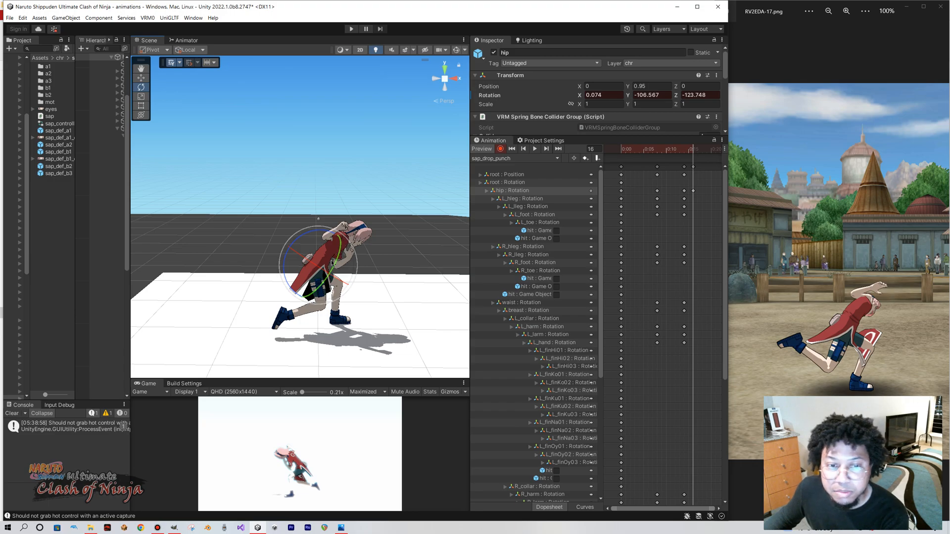
{"action": "left_click_drag", "start_coordinate": [333, 274], "coordinate": [339, 264]}
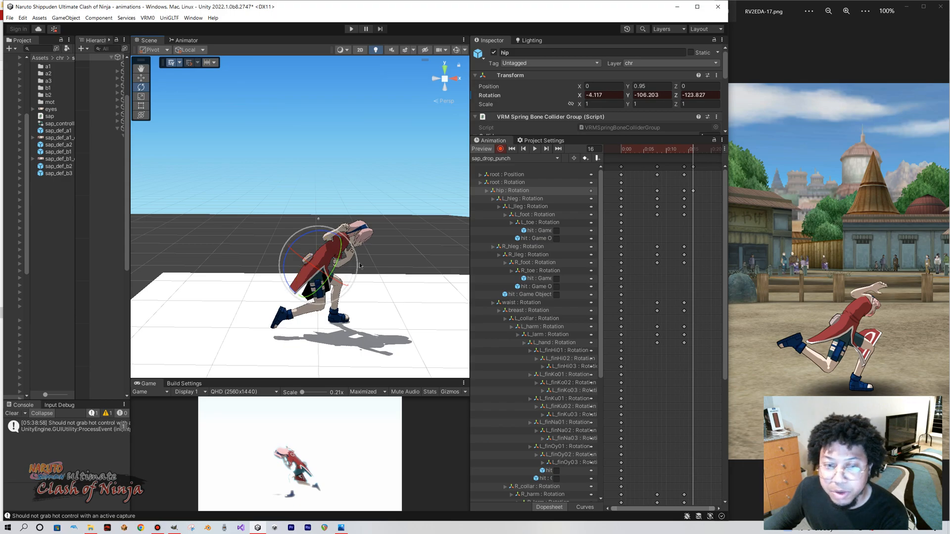
{"action": "left_click_drag", "start_coordinate": [338, 264], "coordinate": [320, 273]}
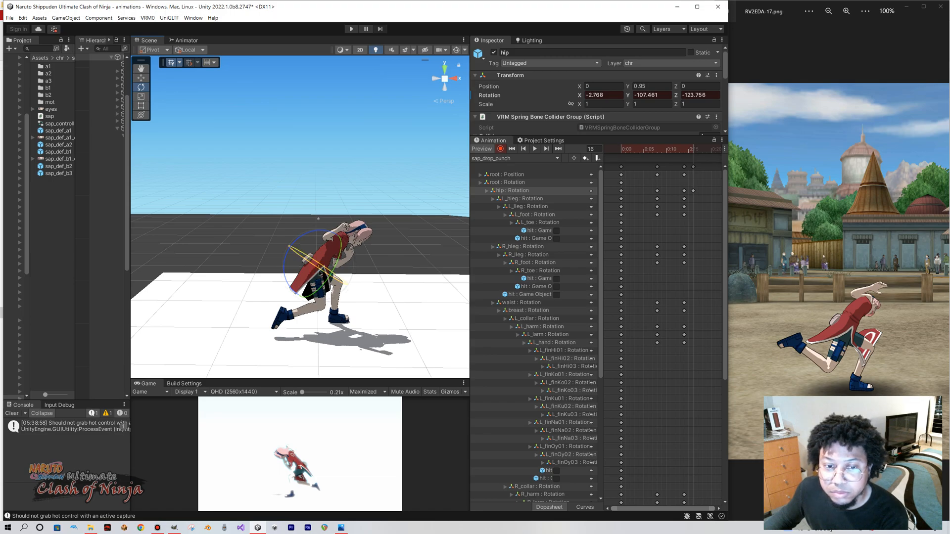
Rotate L_hleg to about X 13.6, Y 168.9, Z -97.6 and bend L_lleg to about Z 80.
{"action": "left_click", "coordinate": [538, 198]}
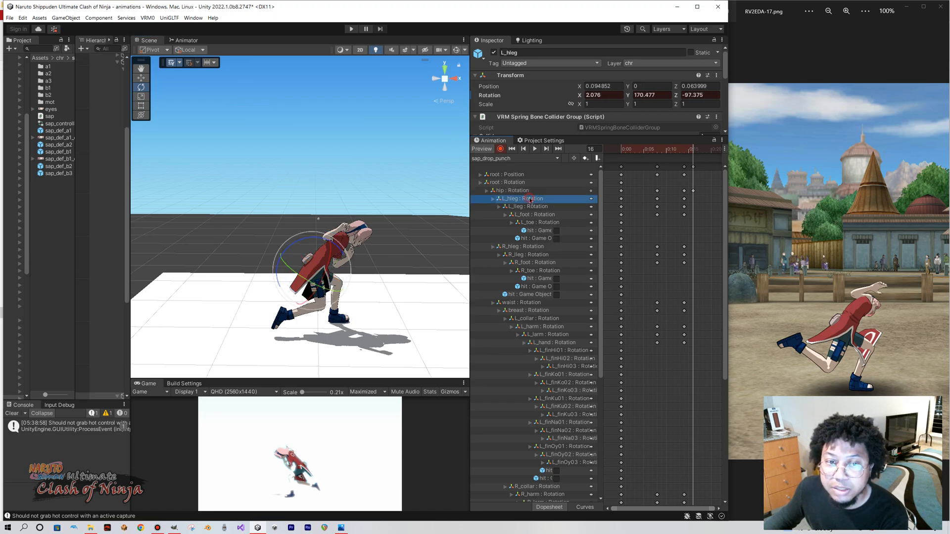
{"action": "left_click_drag", "start_coordinate": [334, 291], "coordinate": [335, 290]}
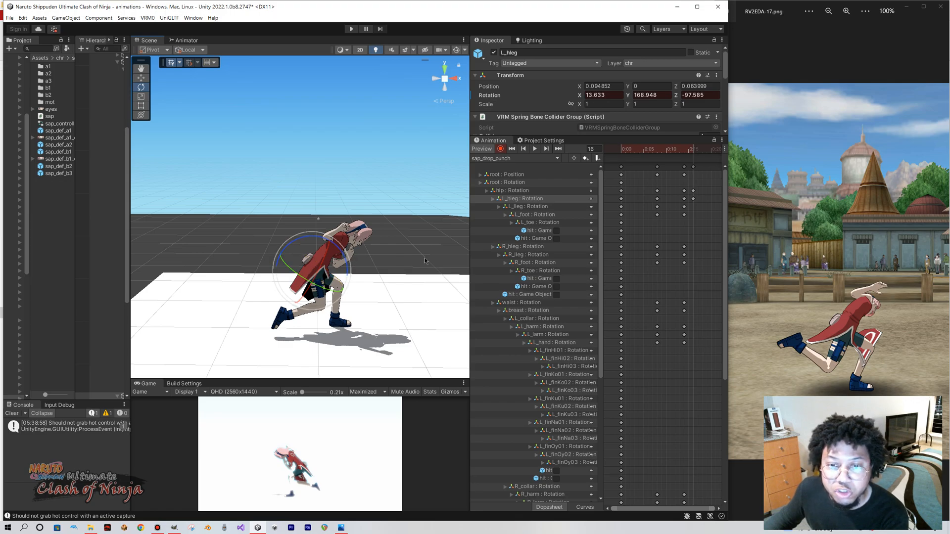
{"action": "left_click", "coordinate": [536, 207]}
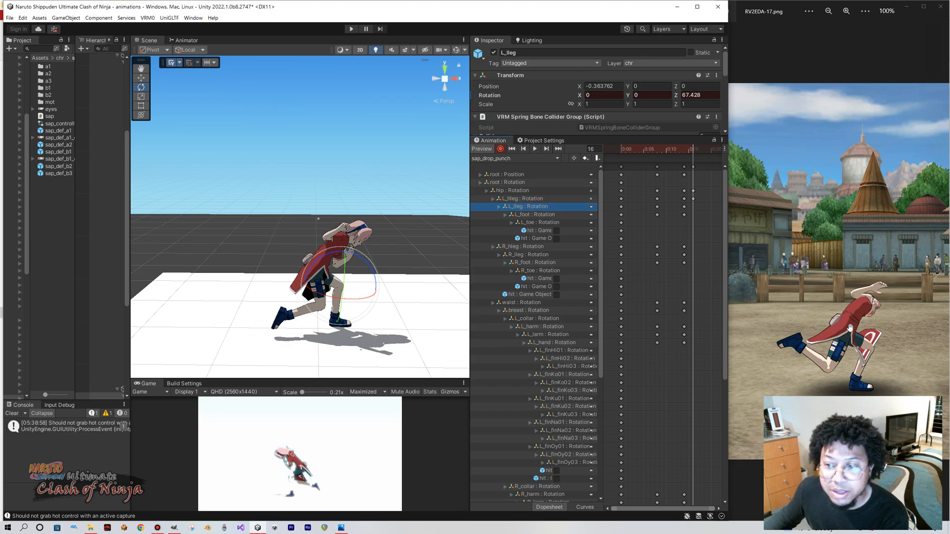
{"action": "left_click_drag", "start_coordinate": [365, 265], "coordinate": [378, 274]}
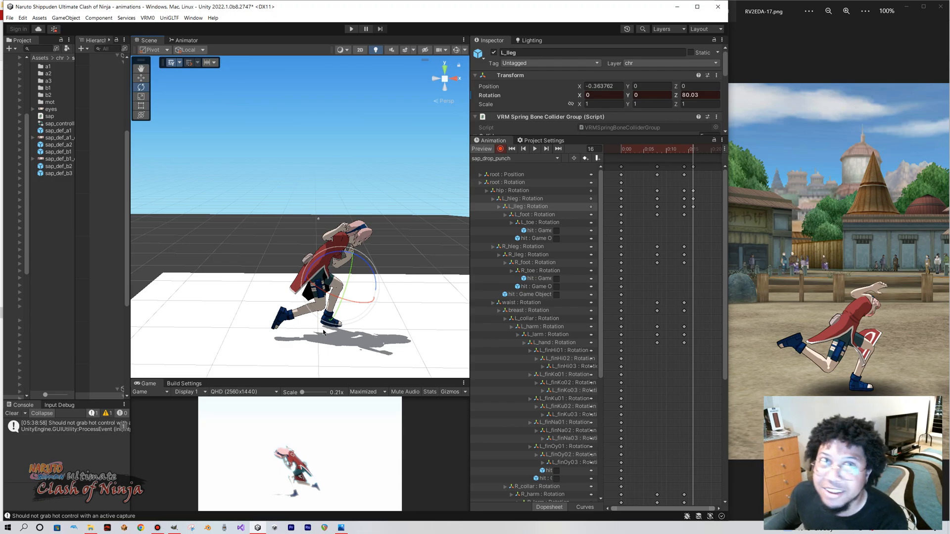
Swing the R_hleg bone backward to a rotation of about X 19.7, Y -164.1, Z -4.3.
{"action": "scroll", "coordinate": [310, 304], "scroll_direction": "up", "scroll_amount": 5}
{"action": "scroll", "coordinate": [317, 311], "scroll_direction": "down", "scroll_amount": 3}
{"action": "middle_click_drag", "start_coordinate": [331, 324], "coordinate": [322, 284]}
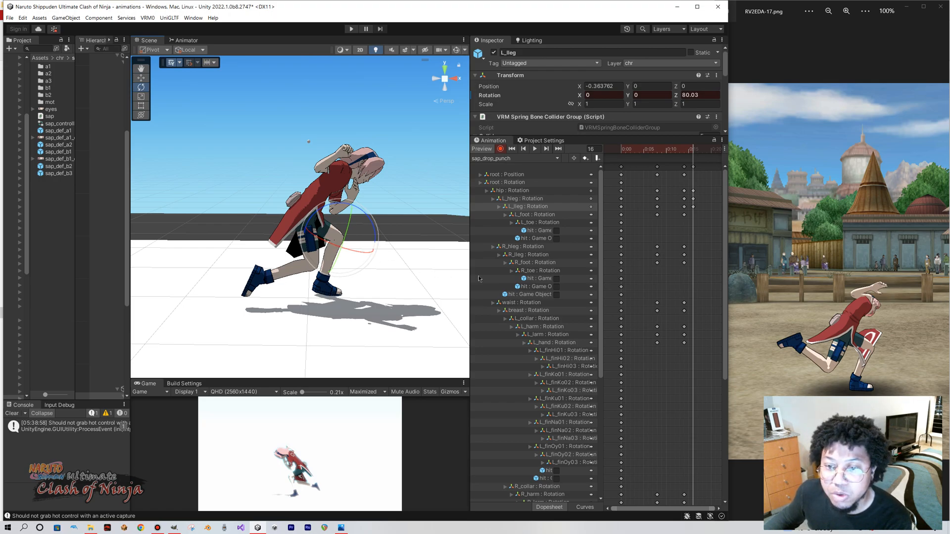
{"action": "scroll", "coordinate": [337, 243], "scroll_direction": "down", "scroll_amount": 3}
{"action": "scroll", "coordinate": [336, 240], "scroll_direction": "up", "scroll_amount": 3}
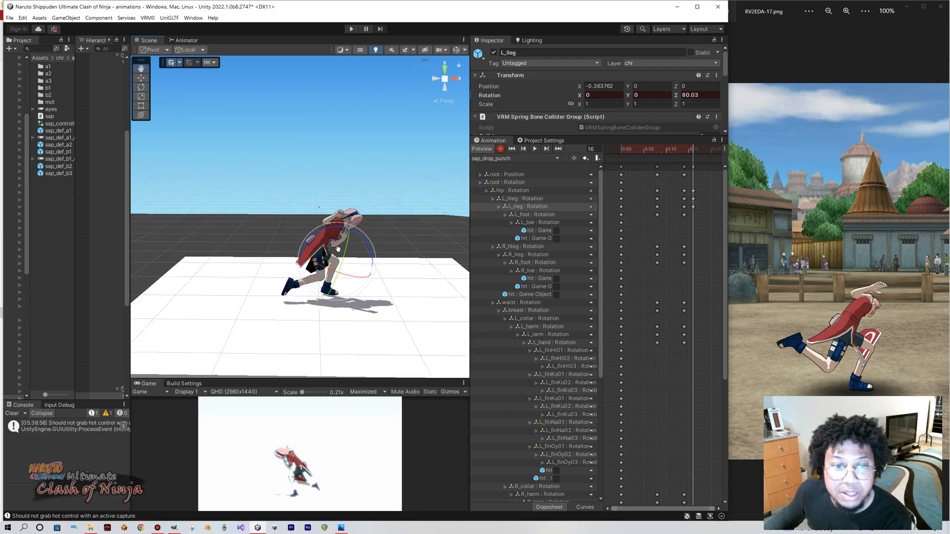
{"action": "scroll", "coordinate": [336, 240], "scroll_direction": "up", "scroll_amount": 1}
{"action": "left_click", "coordinate": [522, 246]}
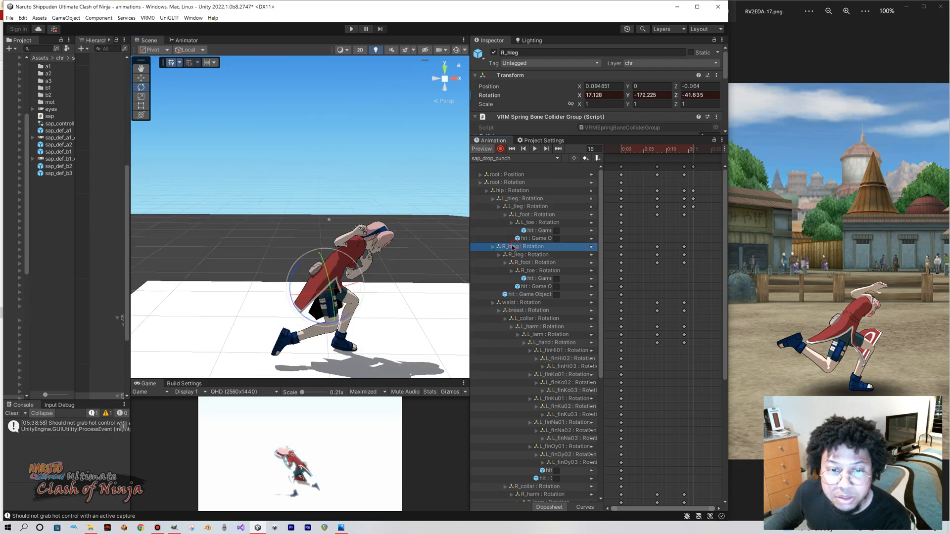
{"action": "left_click_drag", "start_coordinate": [295, 271], "coordinate": [322, 241]}
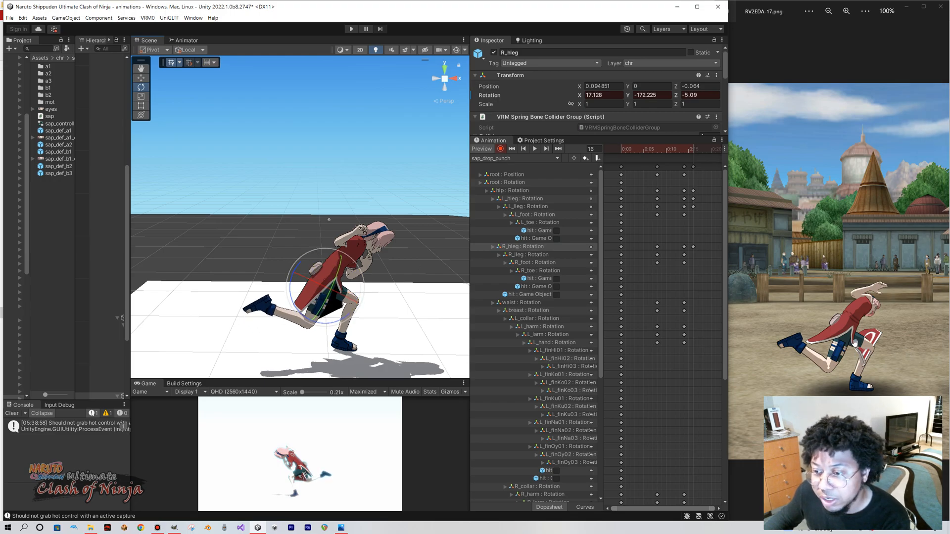
{"action": "left_click_drag", "start_coordinate": [302, 265], "coordinate": [384, 309]}
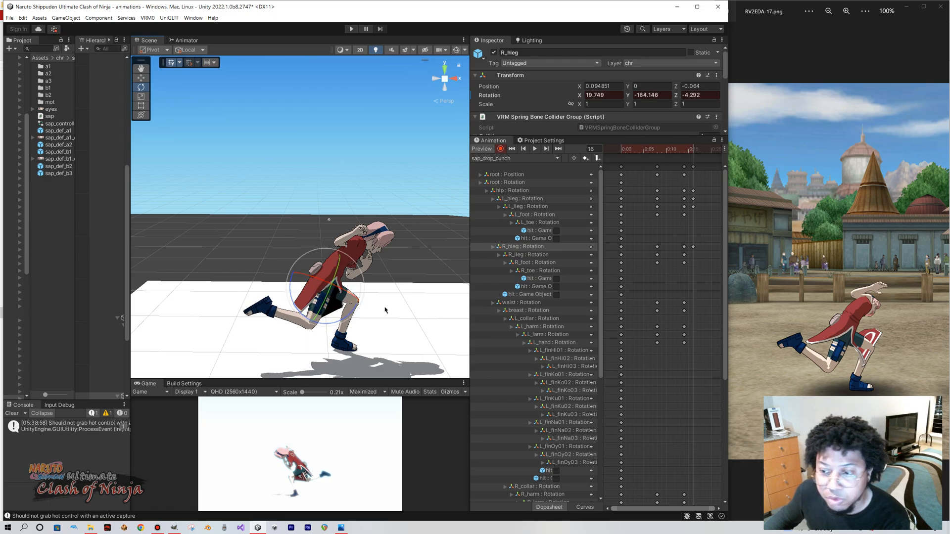
Bend R_lleg to about Z 94 and rotate R_foot to about Z 39.5.
{"action": "left_click", "coordinate": [528, 254]}
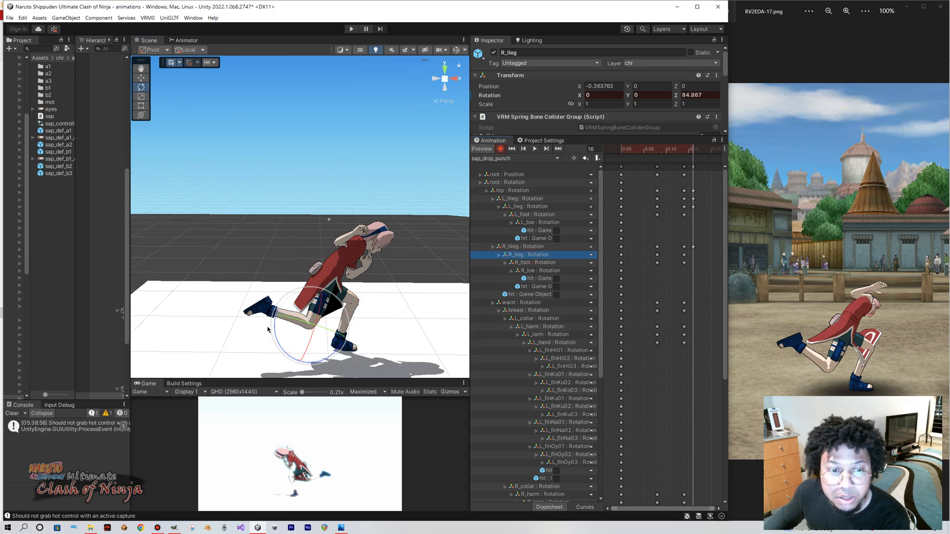
{"action": "left_click_drag", "start_coordinate": [276, 336], "coordinate": [268, 324]}
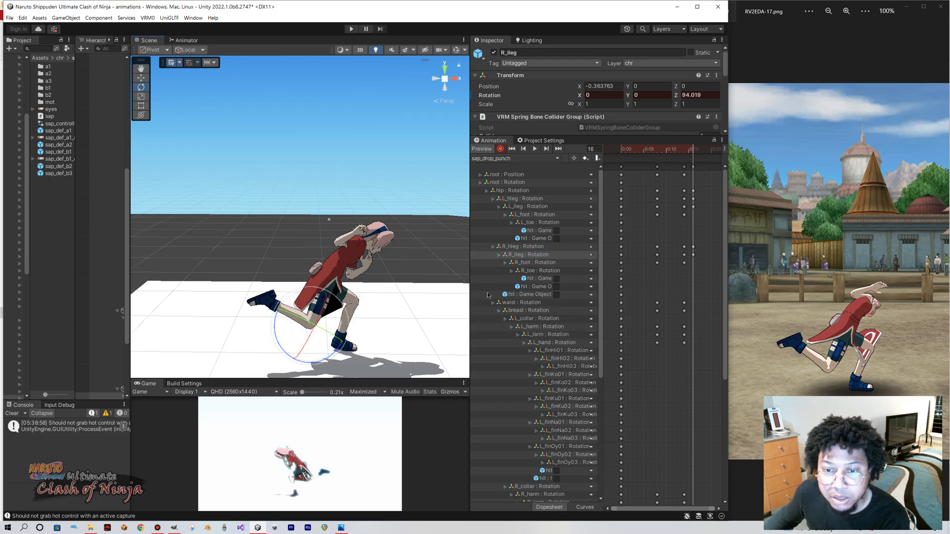
{"action": "left_click", "coordinate": [534, 264]}
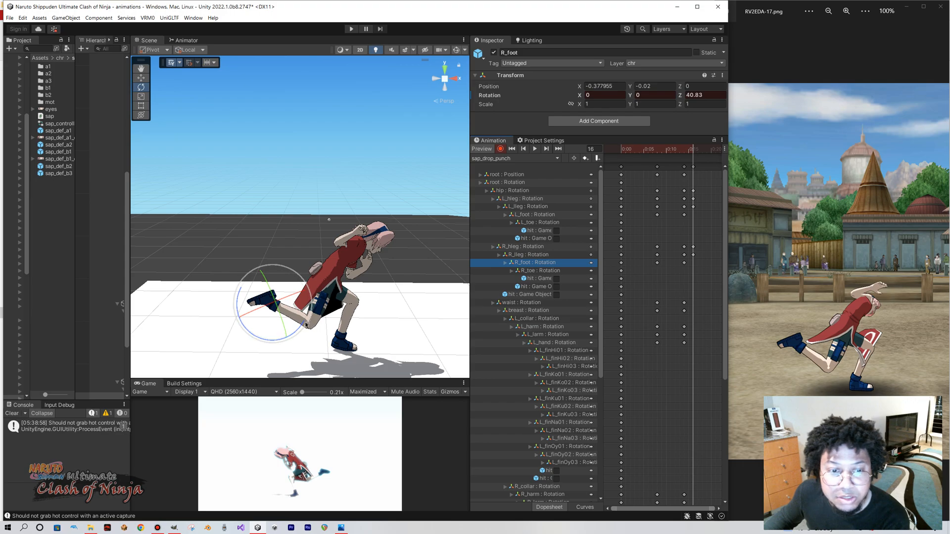
{"action": "left_click_drag", "start_coordinate": [303, 327], "coordinate": [300, 324]}
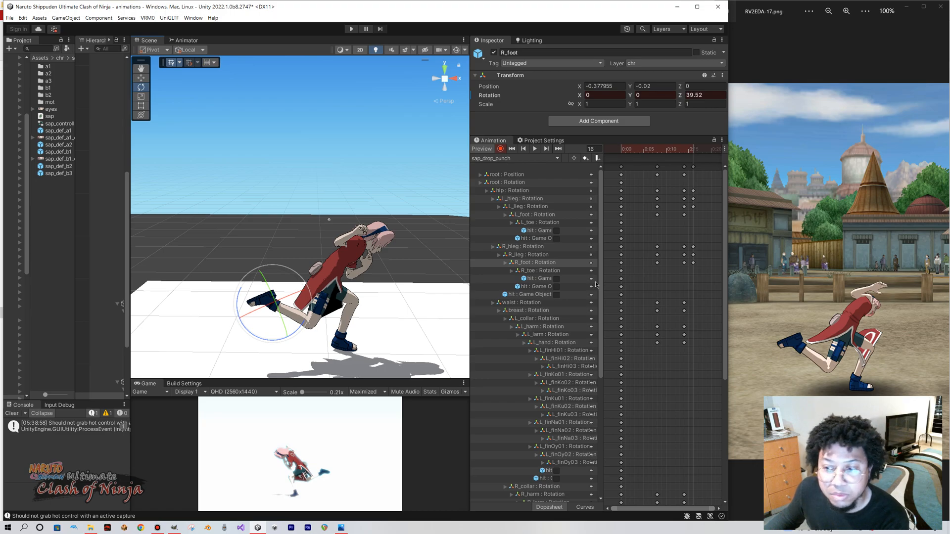
Rotate the L_foot bone to about X -3.6, Y -0.3, Z -15.5.
{"action": "scroll", "coordinate": [410, 279], "scroll_direction": "down", "scroll_amount": 2}
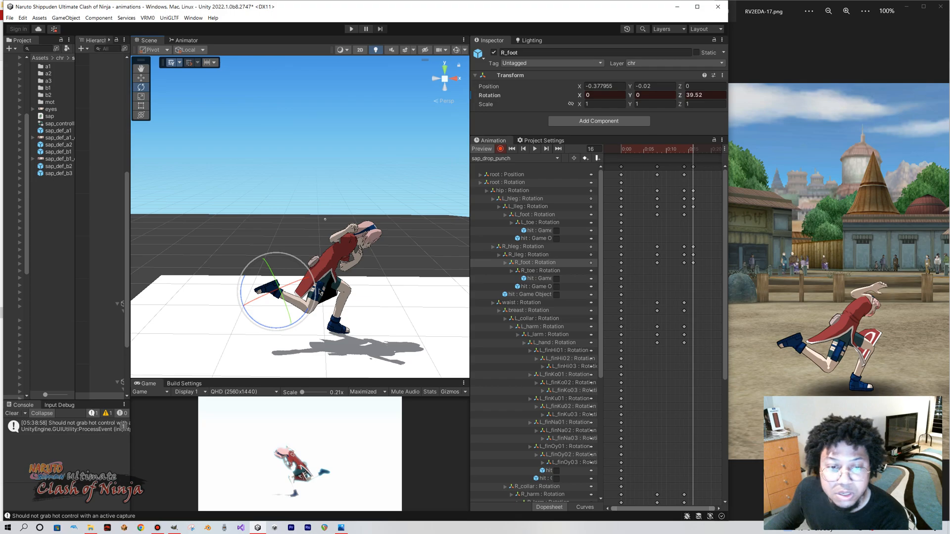
{"action": "left_click", "coordinate": [547, 216]}
{"action": "left_click_drag", "start_coordinate": [304, 301], "coordinate": [303, 302]}
From a front view of the character, rotate L_hleg at frame 16 to about X 20.3, Y 168, Z -97.9.
{"action": "right_click_drag", "start_coordinate": [387, 301], "coordinate": [313, 304]}
{"action": "key", "text": "d"}
{"action": "middle_click_drag", "start_coordinate": [425, 292], "coordinate": [339, 305]}
{"action": "left_click_drag", "start_coordinate": [339, 305], "coordinate": [237, 301], "text": "alt"}
{"action": "middle_click_drag", "start_coordinate": [391, 300], "coordinate": [299, 283]}
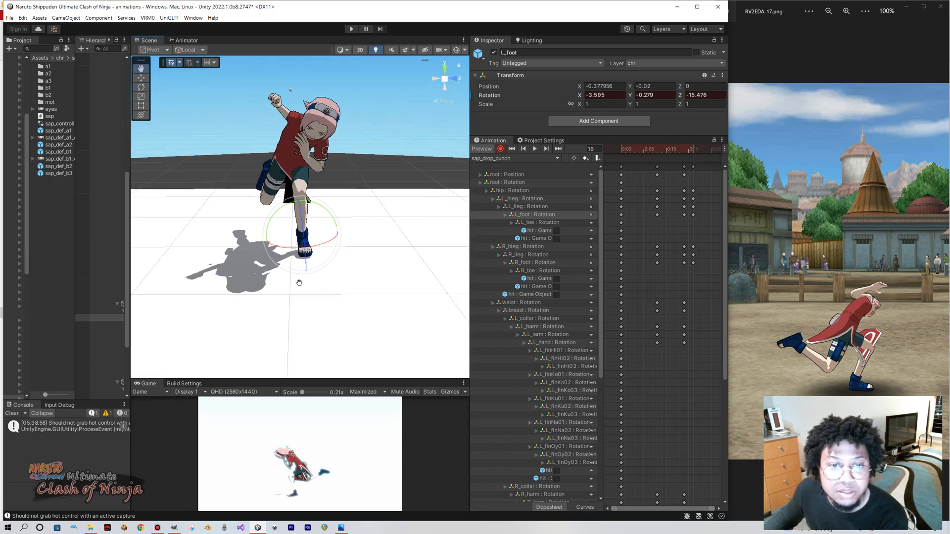
{"action": "scroll", "coordinate": [299, 283], "scroll_direction": "up", "scroll_amount": 2}
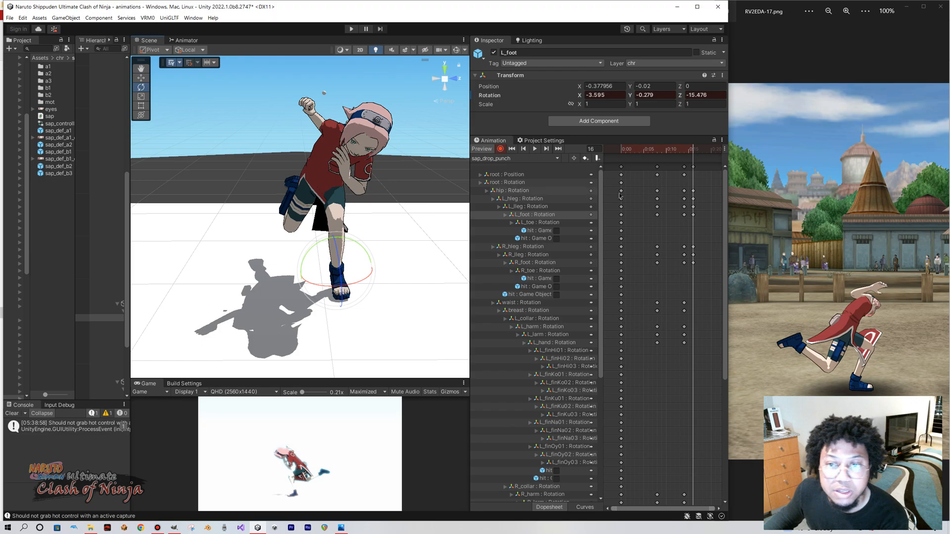
{"action": "mouse_move", "coordinate": [692, 150]}
{"action": "left_mouse_down"}
{"action": "mouse_move", "coordinate": [660, 154]}
{"action": "mouse_move", "coordinate": [701, 158]}
{"action": "mouse_move", "coordinate": [662, 166]}
{"action": "mouse_move", "coordinate": [692, 165]}
{"action": "left_mouse_up"}
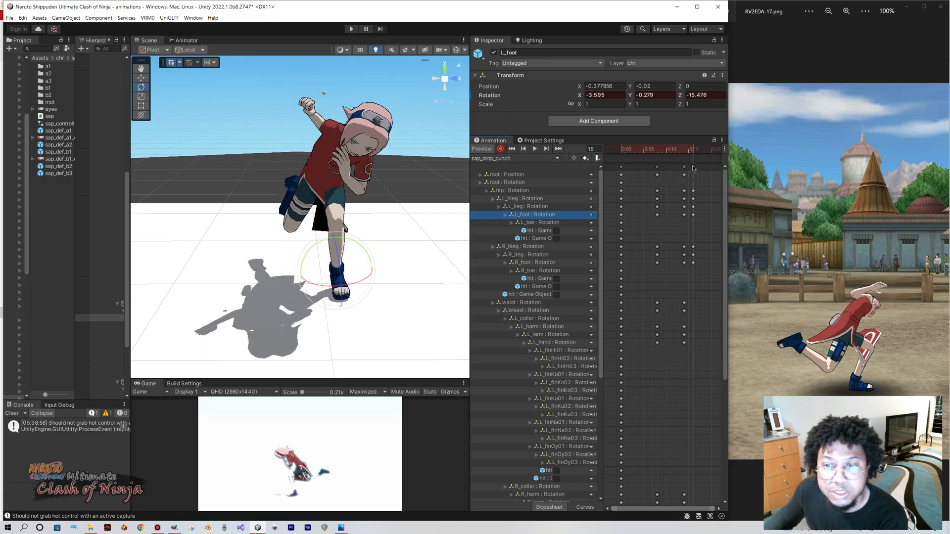
{"action": "left_click", "coordinate": [527, 199]}
{"action": "left_click_drag", "start_coordinate": [346, 208], "coordinate": [339, 210]}
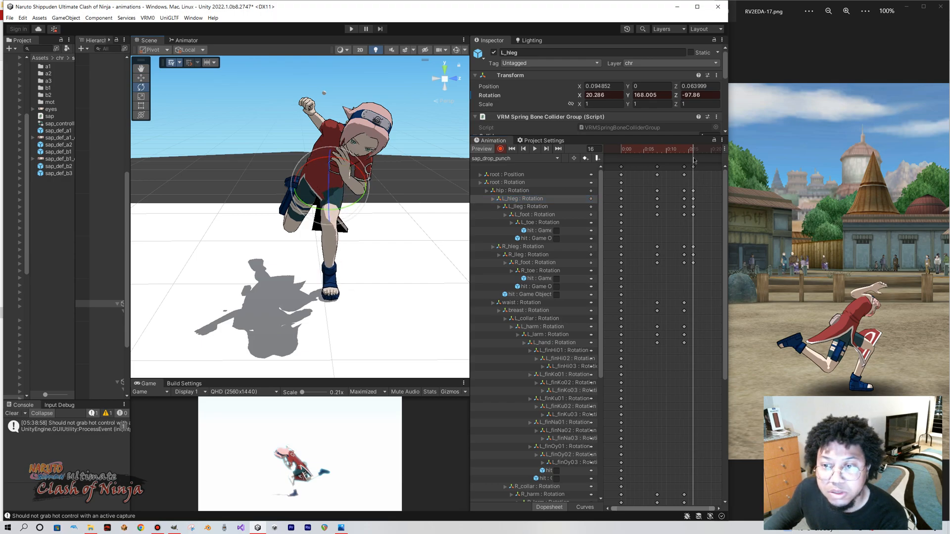
Adjust the R_hleg rotation at frame 16 to about X 28.8, Y -164.9, Z -4.6.
{"action": "mouse_move", "coordinate": [693, 150]}
{"action": "left_mouse_down"}
{"action": "mouse_move", "coordinate": [678, 152]}
{"action": "mouse_move", "coordinate": [695, 153]}
{"action": "left_mouse_up"}
{"action": "left_click", "coordinate": [523, 247]}
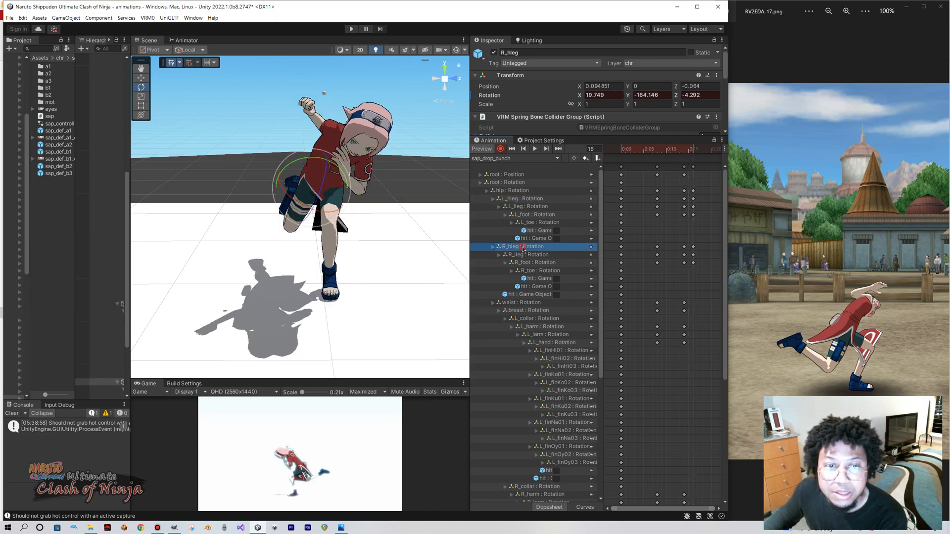
{"action": "left_click_drag", "start_coordinate": [285, 206], "coordinate": [285, 203]}
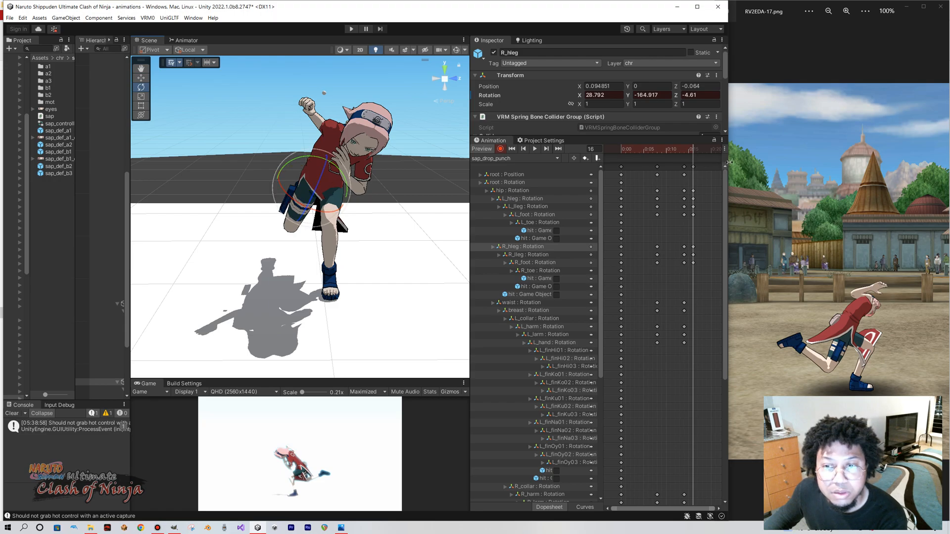
Scrub the clip between frames 12 and 16 to review the leg motion leading into the landing pose.
{"action": "left_click", "coordinate": [688, 151]}
{"action": "mouse_move", "coordinate": [669, 151]}
{"action": "left_mouse_down"}
{"action": "mouse_move", "coordinate": [708, 151]}
{"action": "mouse_move", "coordinate": [674, 156]}
{"action": "left_mouse_up"}
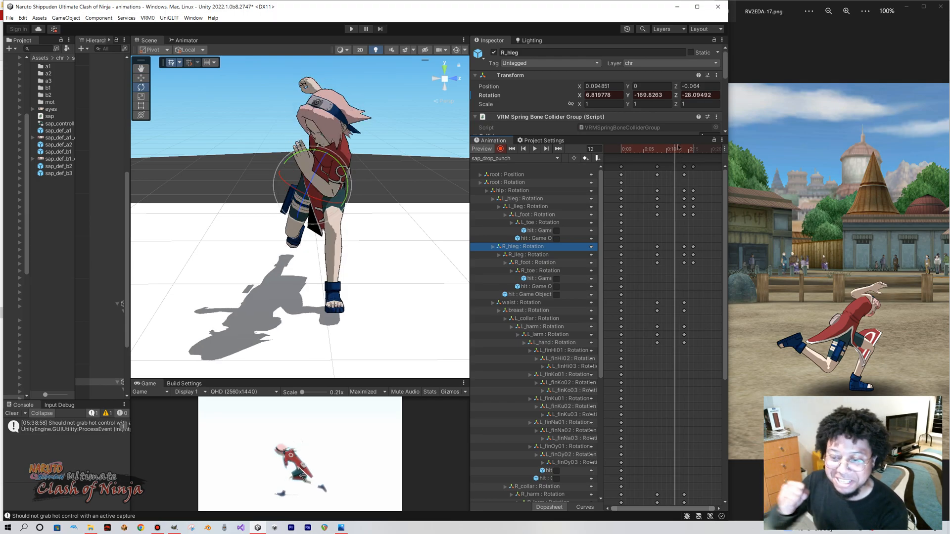
{"action": "left_click_drag", "start_coordinate": [678, 146], "coordinate": [692, 172]}
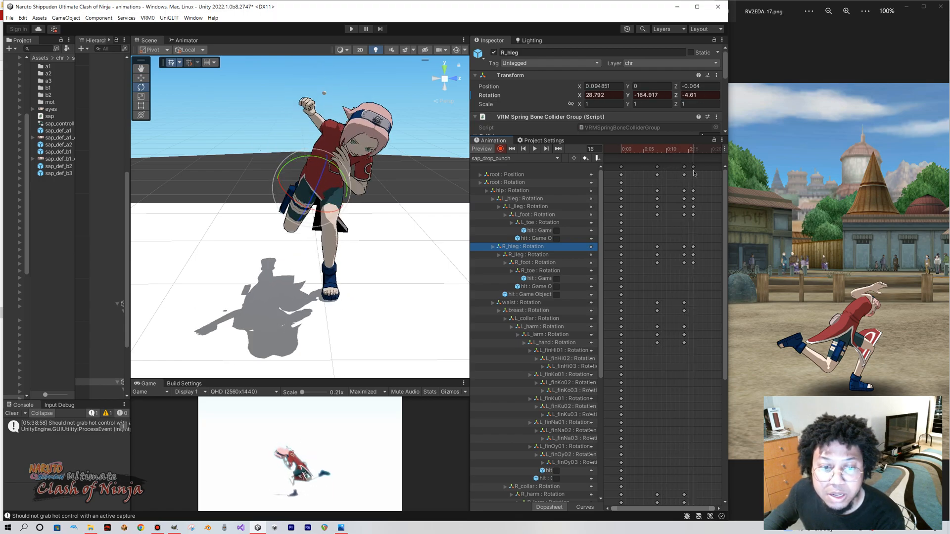
Flatten the left foot at frame 16 by rotating L_foot to about Z -18.5.
{"action": "right_click_drag", "start_coordinate": [364, 233], "coordinate": [254, 214]}
{"action": "left_click", "coordinate": [534, 215]}
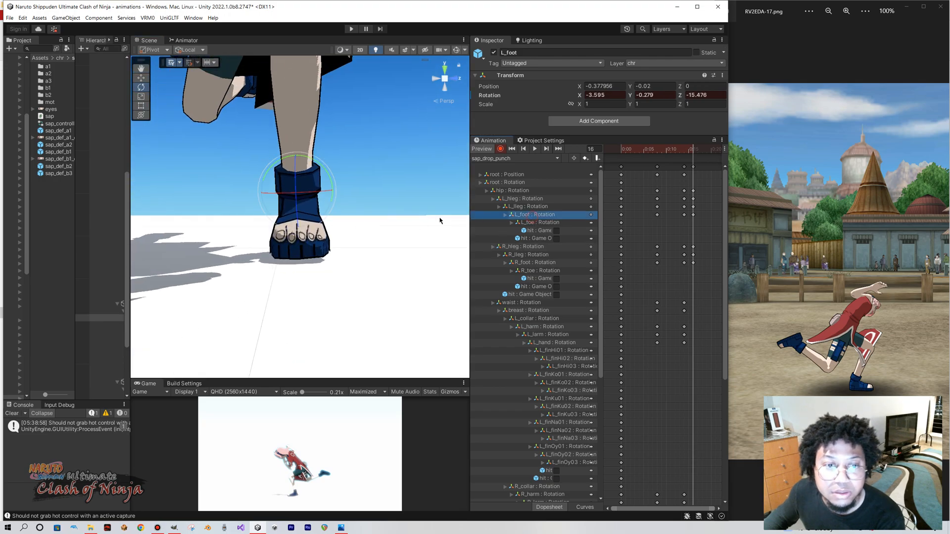
{"action": "mouse_move", "coordinate": [296, 220]}
{"action": "left_mouse_down"}
{"action": "mouse_move", "coordinate": [299, 211]}
{"action": "mouse_move", "coordinate": [302, 218]}
{"action": "left_mouse_up"}
{"action": "right_click_drag", "start_coordinate": [301, 217], "coordinate": [391, 250]}
{"action": "scroll", "coordinate": [391, 250], "scroll_direction": "up", "scroll_amount": 4}
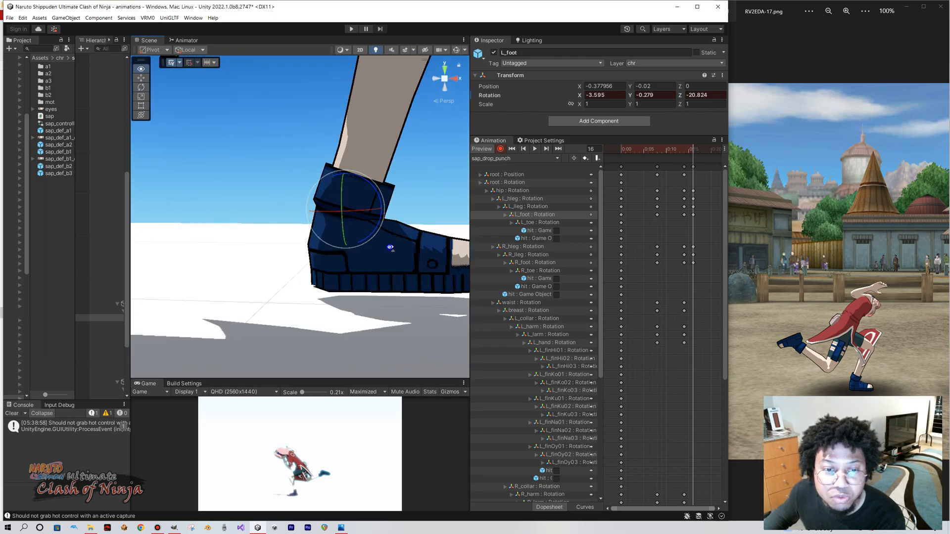
{"action": "left_click_drag", "start_coordinate": [337, 246], "coordinate": [343, 246]}
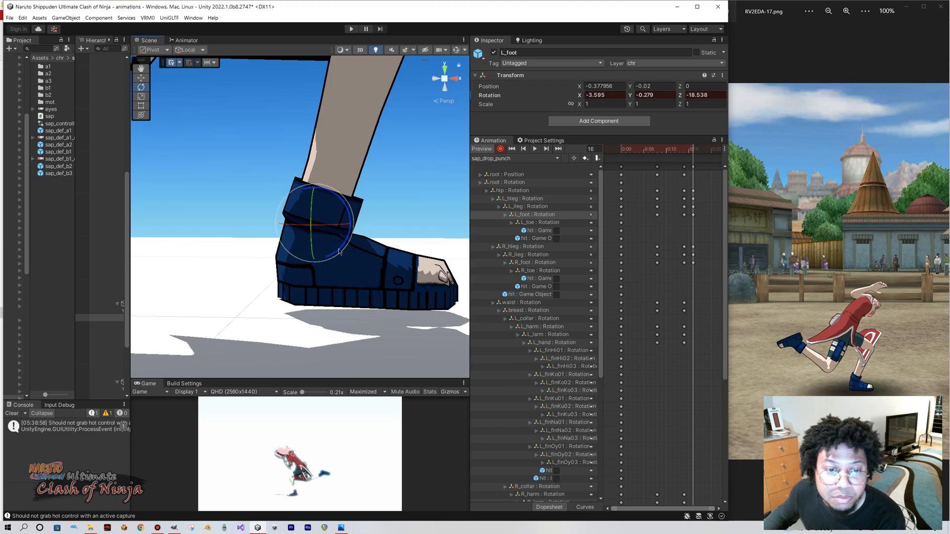
{"action": "middle_click_drag", "start_coordinate": [343, 245], "coordinate": [339, 244]}
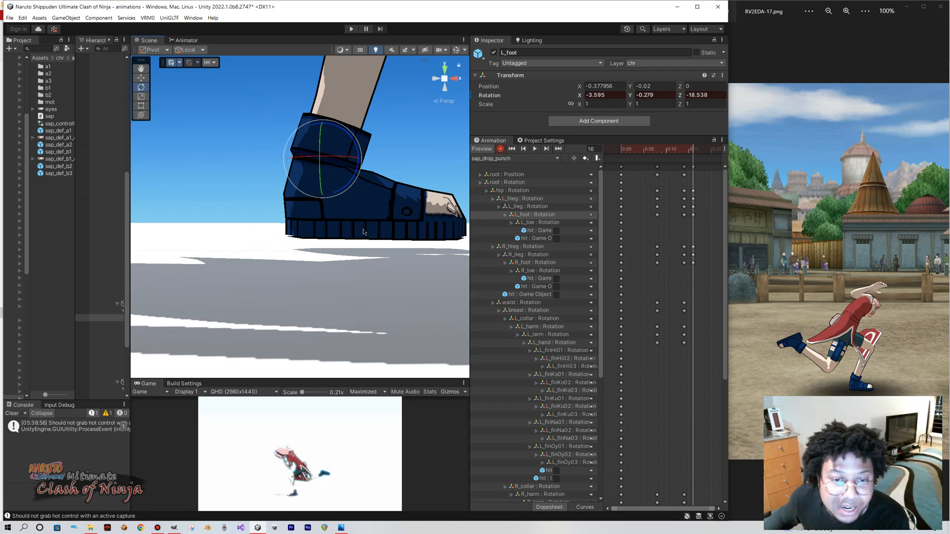
{"action": "scroll", "coordinate": [363, 232], "scroll_direction": "down", "scroll_amount": 3}
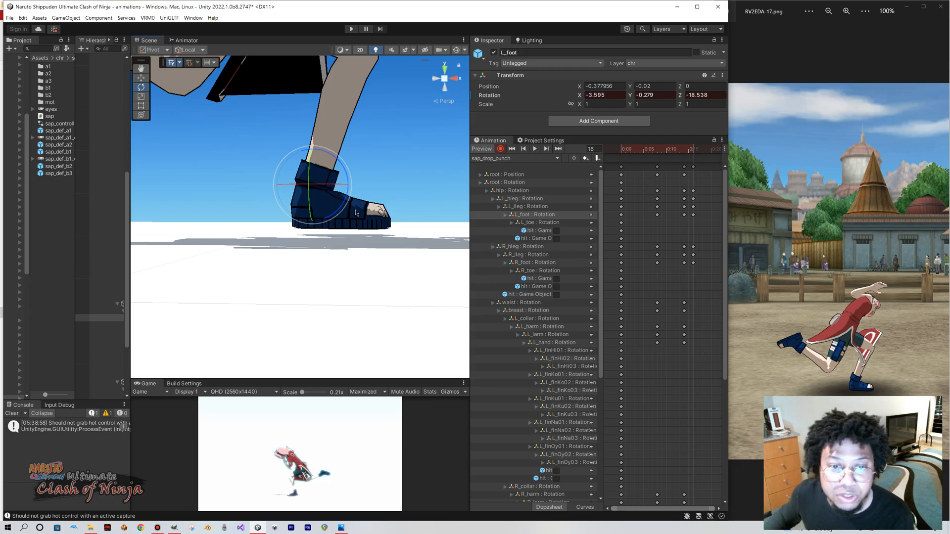
{"action": "mouse_move", "coordinate": [691, 152]}
{"action": "left_mouse_down"}
{"action": "mouse_move", "coordinate": [679, 150]}
{"action": "mouse_move", "coordinate": [693, 153]}
{"action": "left_mouse_up"}
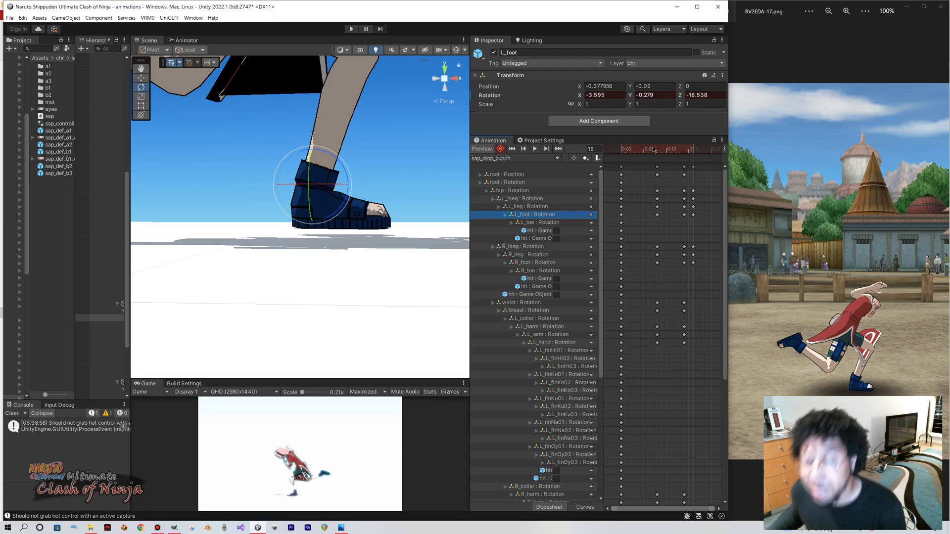
From the front, level the left foot at frame 16 by rotating L_foot to about X -3.6, Y 3.2, Z -18.8.
{"action": "right_click_drag", "start_coordinate": [368, 260], "coordinate": [311, 253]}
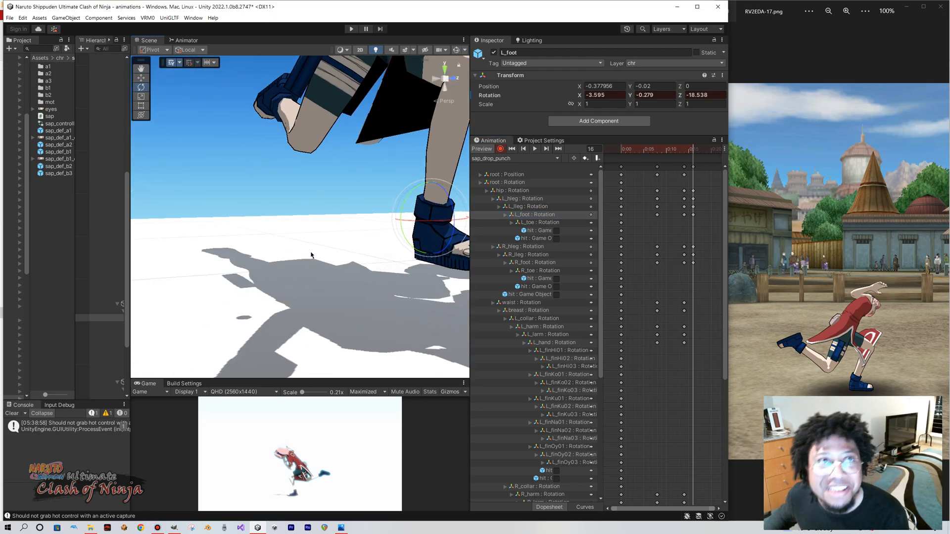
{"action": "middle_click_drag", "start_coordinate": [349, 179], "coordinate": [314, 184]}
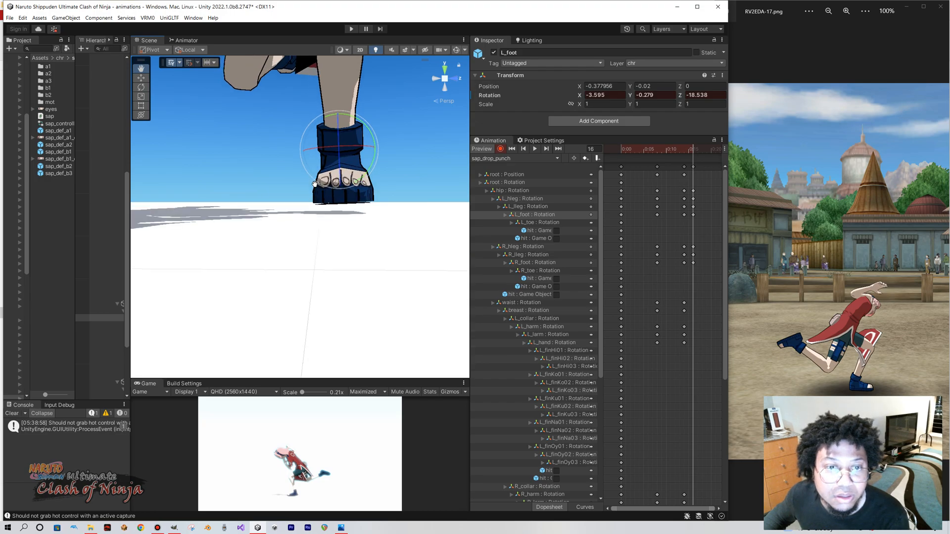
{"action": "left_click_drag", "start_coordinate": [355, 149], "coordinate": [358, 150]}
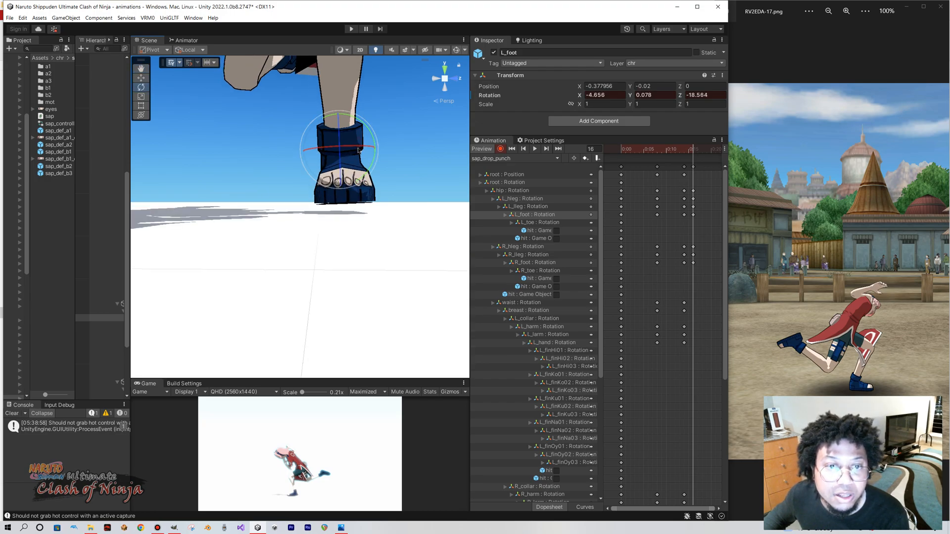
{"action": "left_click", "coordinate": [685, 149]}
{"action": "left_click_drag", "start_coordinate": [686, 152], "coordinate": [693, 154]}
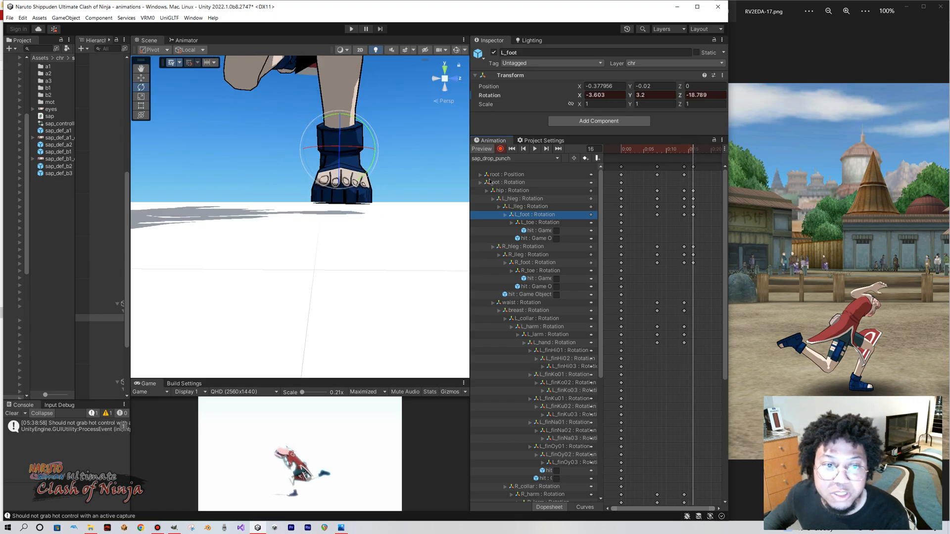
{"action": "mouse_move", "coordinate": [694, 153]}
{"action": "left_mouse_down"}
{"action": "mouse_move", "coordinate": [685, 156]}
{"action": "mouse_move", "coordinate": [693, 157]}
{"action": "left_mouse_up"}
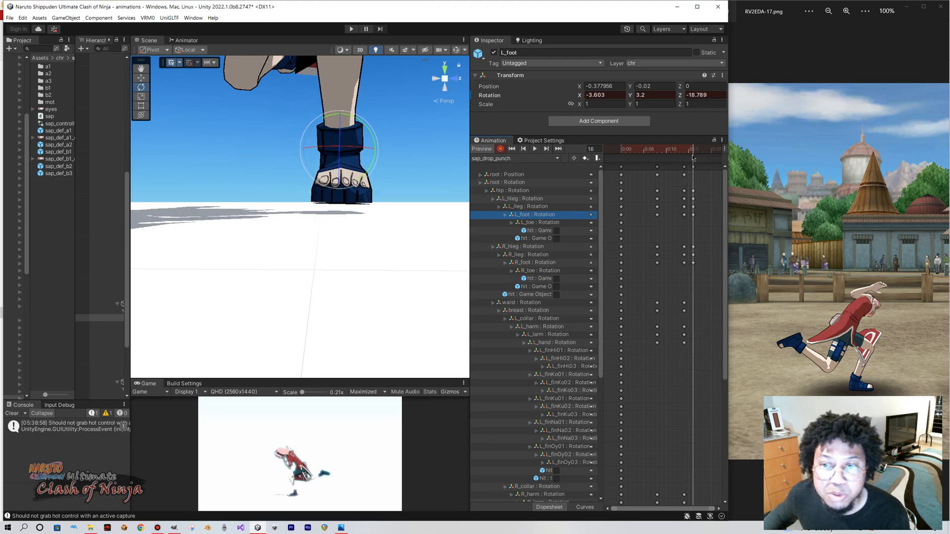
Lower the root bone at frame 16 to a Y position of -0.235, checking the left sole against the ground.
{"action": "left_click", "coordinate": [509, 175]}
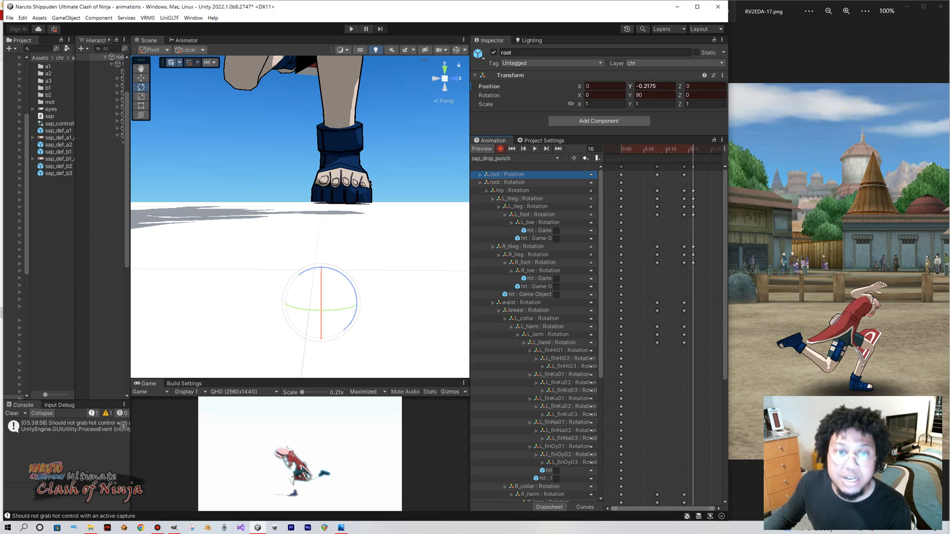
{"action": "scroll", "coordinate": [370, 181], "scroll_direction": "up", "scroll_amount": 3}
{"action": "right_click_drag", "start_coordinate": [338, 185], "coordinate": [377, 195]}
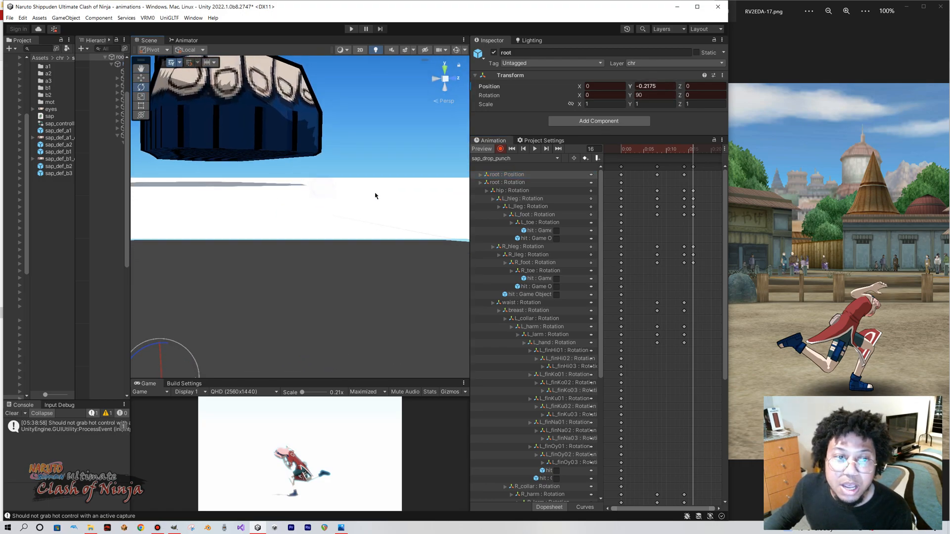
{"action": "middle_click_drag", "start_coordinate": [283, 194], "coordinate": [291, 202]}
{"action": "right_click_drag", "start_coordinate": [291, 201], "coordinate": [354, 208]}
{"action": "middle_click_drag", "start_coordinate": [354, 207], "coordinate": [288, 216]}
{"action": "left_click_drag", "start_coordinate": [317, 218], "coordinate": [369, 221], "text": "alt"}
{"action": "mouse_move", "coordinate": [369, 220]}
{"action": "middle_mouse_down"}
{"action": "mouse_move", "coordinate": [356, 212]}
{"action": "mouse_move", "coordinate": [365, 212]}
{"action": "middle_mouse_up"}
{"action": "right_click_drag", "start_coordinate": [365, 211], "coordinate": [376, 204]}
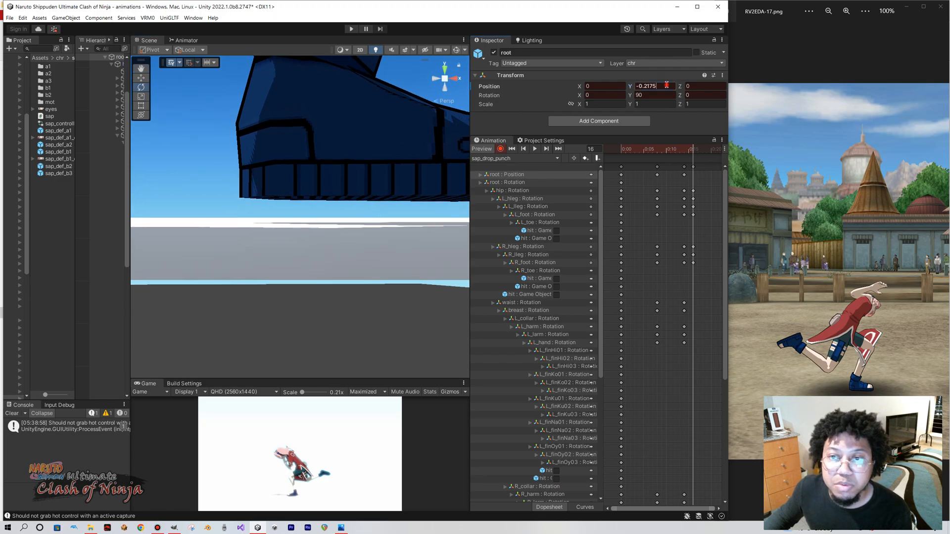
{"action": "type", "text": "0.22"}
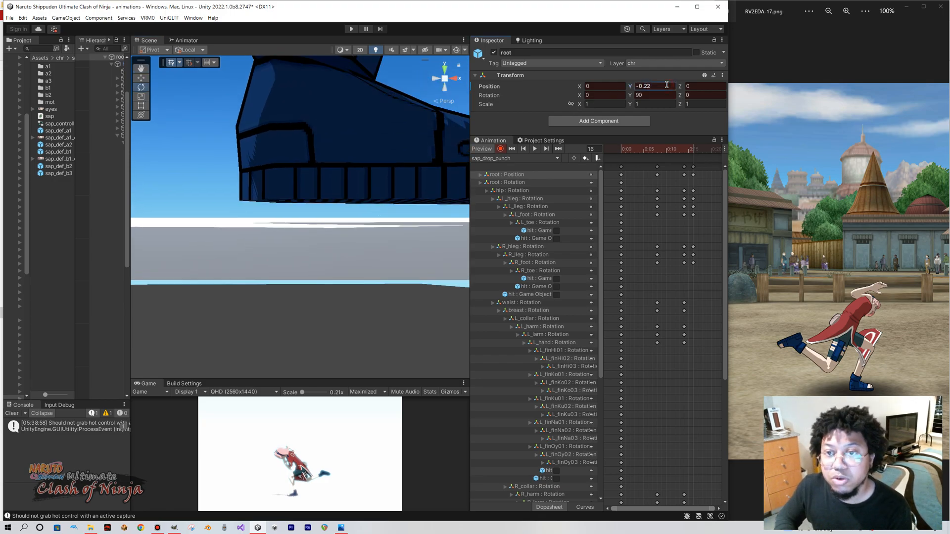
{"action": "key", "text": "BackSpace"}
{"action": "type", "text": "3"}
{"action": "key", "text": "BackSpace"}
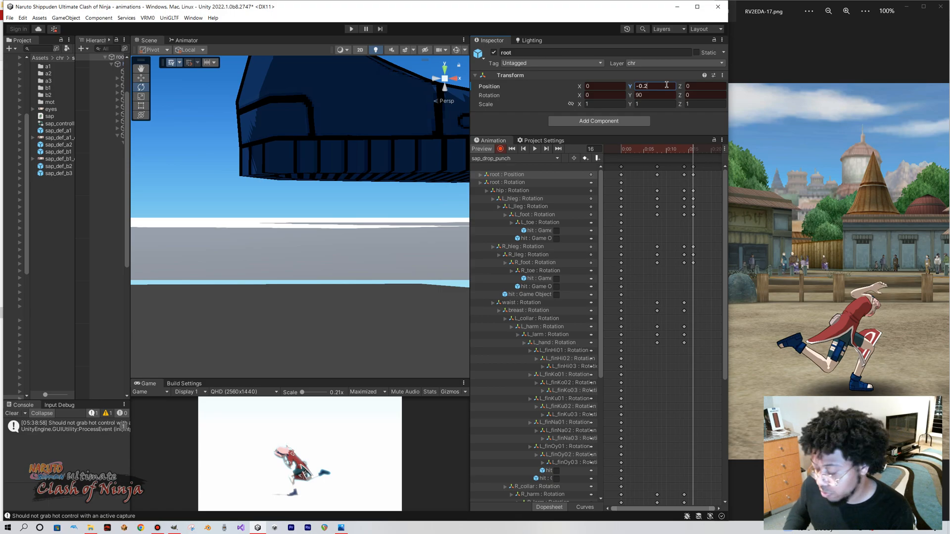
{"action": "type", "text": "4"}
{"action": "key", "text": "BackSpace"}
{"action": "type", "text": "35"}
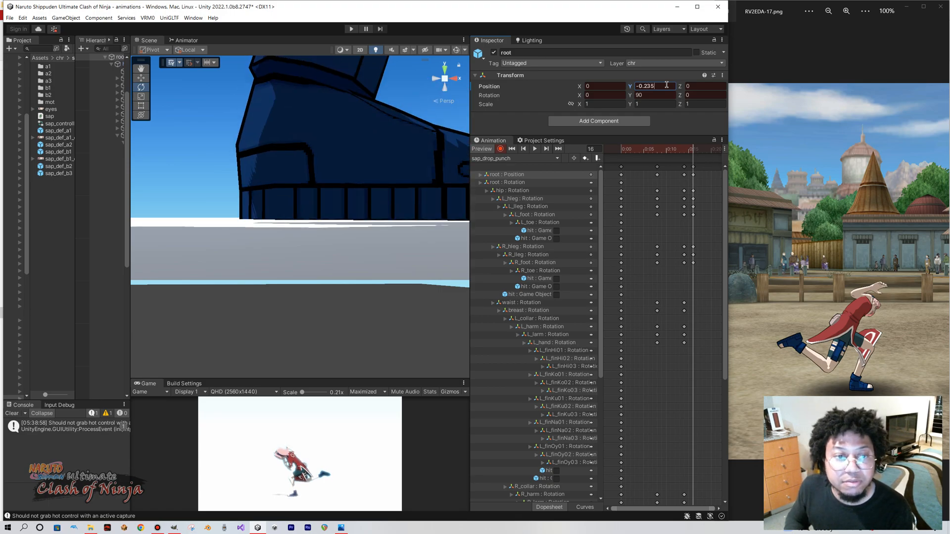
Try a root Y position of -0.2333 at frame 16 and inspect the sole's contact with the ground.
{"action": "key", "text": "BackSpace"}
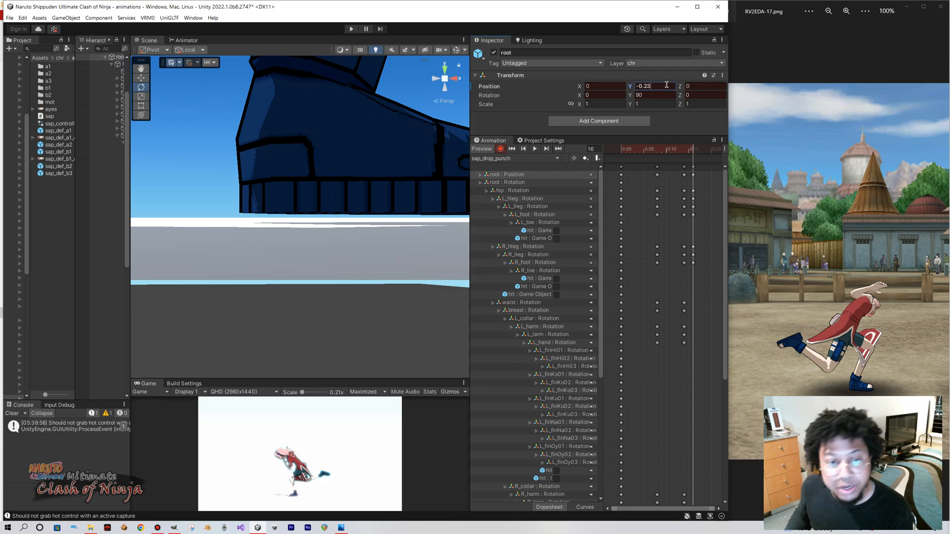
{"action": "type", "text": "25"}
{"action": "key", "text": "BackSpace"}
{"action": "key", "text": "BackSpace"}
{"action": "type", "text": "333"}
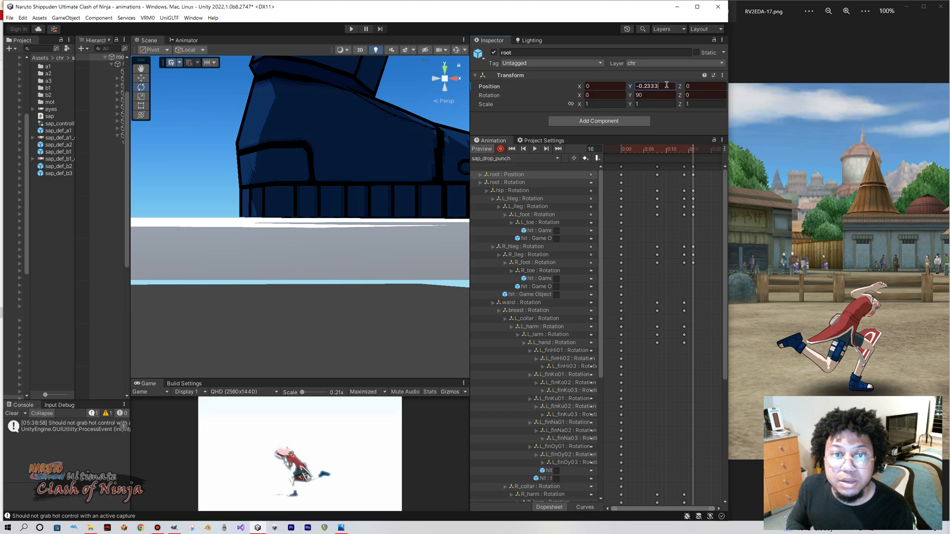
{"action": "middle_click_drag", "start_coordinate": [324, 241], "coordinate": [324, 232]}
{"action": "right_click_drag", "start_coordinate": [324, 232], "coordinate": [392, 224]}
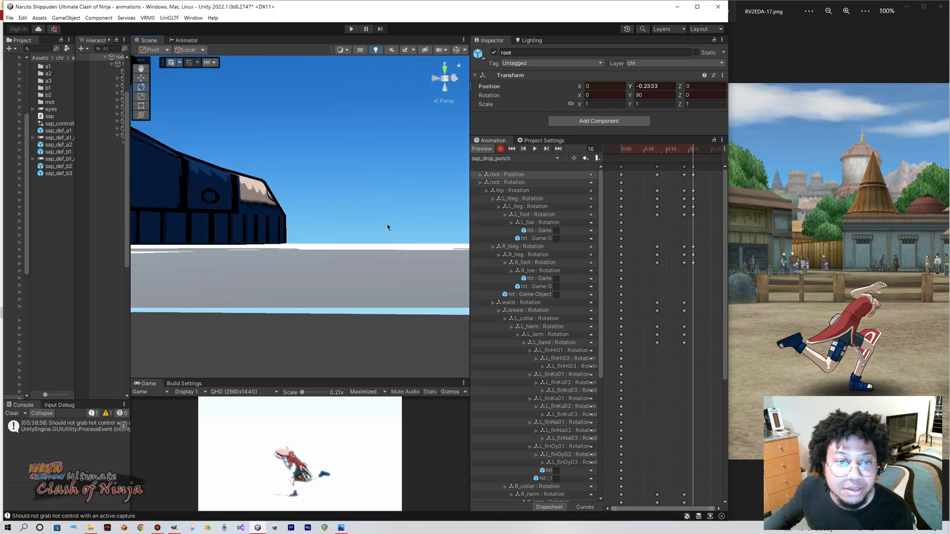
{"action": "left_click_drag", "start_coordinate": [692, 148], "coordinate": [692, 149]}
{"action": "right_click_drag", "start_coordinate": [251, 201], "coordinate": [441, 152]}
Set the root bone's Y position back to -0.235 at frame 16.
{"action": "left_click", "coordinate": [666, 86]}
{"action": "type", "text": "-0.235"}
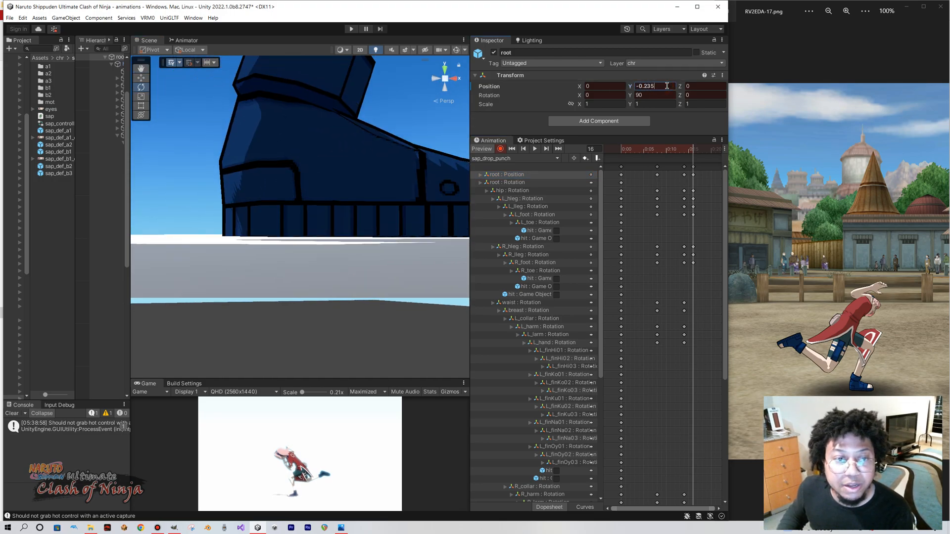
{"action": "mouse_move", "coordinate": [693, 148]}
{"action": "left_mouse_down"}
{"action": "mouse_move", "coordinate": [675, 148]}
{"action": "mouse_move", "coordinate": [701, 150]}
{"action": "mouse_move", "coordinate": [683, 153]}
{"action": "mouse_move", "coordinate": [693, 154]}
{"action": "left_mouse_up"}
From the front view, fine-tune L_foot at frame 16 to about X -3.8, Y 2.6, Z -18.8.
{"action": "middle_click_drag", "start_coordinate": [328, 217], "coordinate": [324, 223]}
{"action": "right_click_drag", "start_coordinate": [326, 223], "coordinate": [288, 227]}
{"action": "middle_click_drag", "start_coordinate": [337, 225], "coordinate": [302, 223]}
{"action": "right_click_drag", "start_coordinate": [328, 222], "coordinate": [292, 227]}
{"action": "middle_click_drag", "start_coordinate": [336, 227], "coordinate": [312, 227]}
{"action": "right_click_drag", "start_coordinate": [336, 226], "coordinate": [286, 229]}
{"action": "middle_click_drag", "start_coordinate": [336, 227], "coordinate": [277, 230]}
{"action": "right_click_drag", "start_coordinate": [292, 230], "coordinate": [270, 225]}
{"action": "middle_click_drag", "start_coordinate": [269, 225], "coordinate": [269, 220]}
{"action": "left_click", "coordinate": [534, 216]}
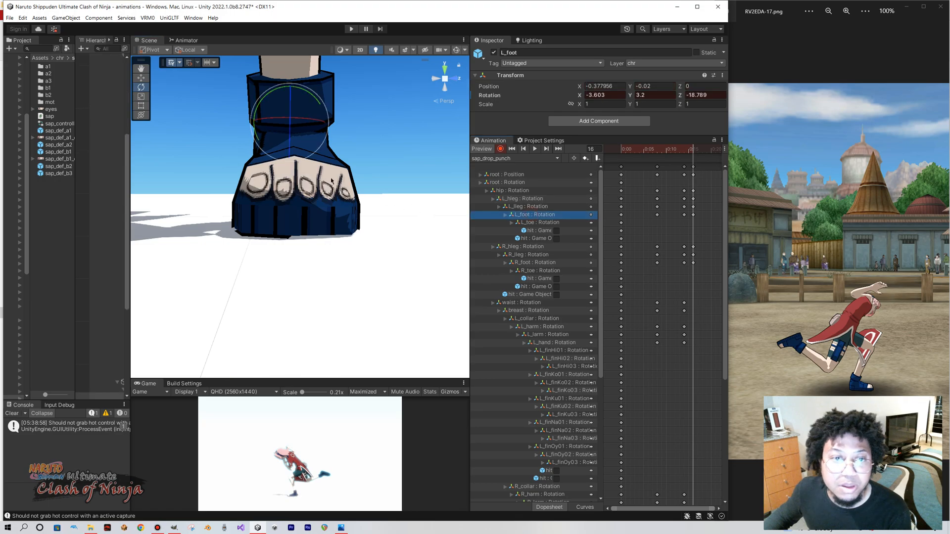
{"action": "left_click_drag", "start_coordinate": [260, 111], "coordinate": [265, 98]}
{"action": "scroll", "coordinate": [276, 93], "scroll_direction": "down", "scroll_amount": 10}
{"action": "middle_click_drag", "start_coordinate": [276, 94], "coordinate": [303, 177]}
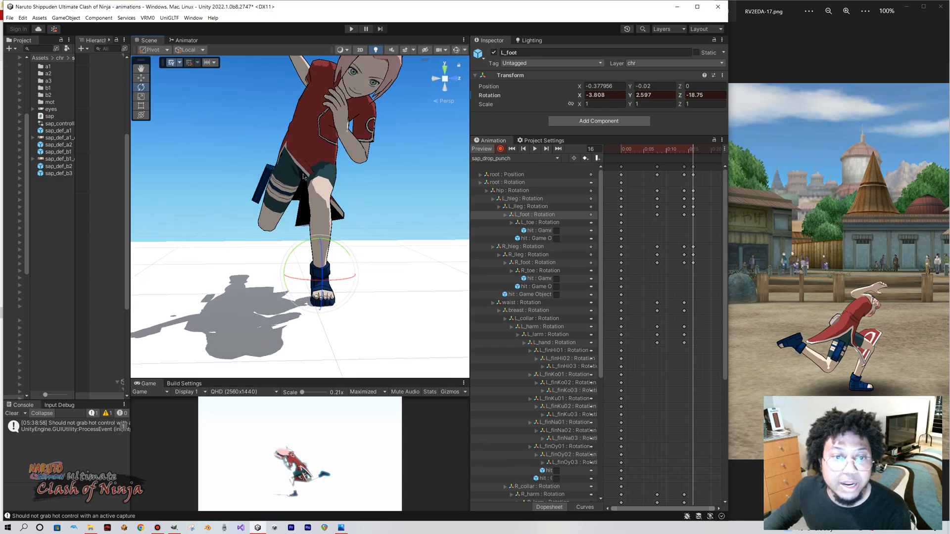
Play and scrub the animation up to frame 16 with the full character in view to review the motion.
{"action": "right_click_drag", "start_coordinate": [303, 176], "coordinate": [291, 221]}
{"action": "middle_click_drag", "start_coordinate": [291, 220], "coordinate": [285, 242]}
{"action": "left_click_drag", "start_coordinate": [692, 155], "coordinate": [652, 155]}
{"action": "scroll", "coordinate": [393, 167], "scroll_direction": "down", "scroll_amount": 5}
{"action": "middle_click_drag", "start_coordinate": [394, 167], "coordinate": [392, 168]}
{"action": "left_click", "coordinate": [538, 151]}
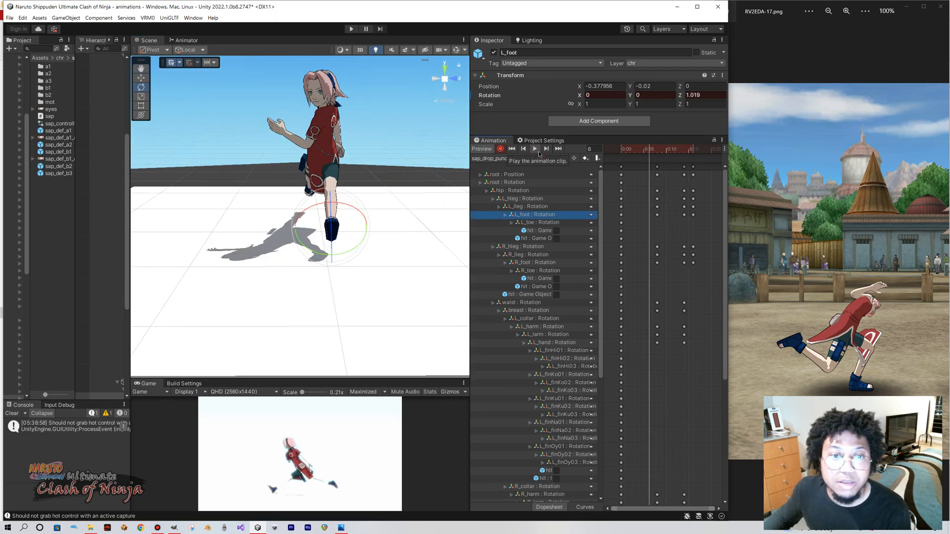
{"action": "left_click_drag", "start_coordinate": [656, 150], "coordinate": [693, 154]}
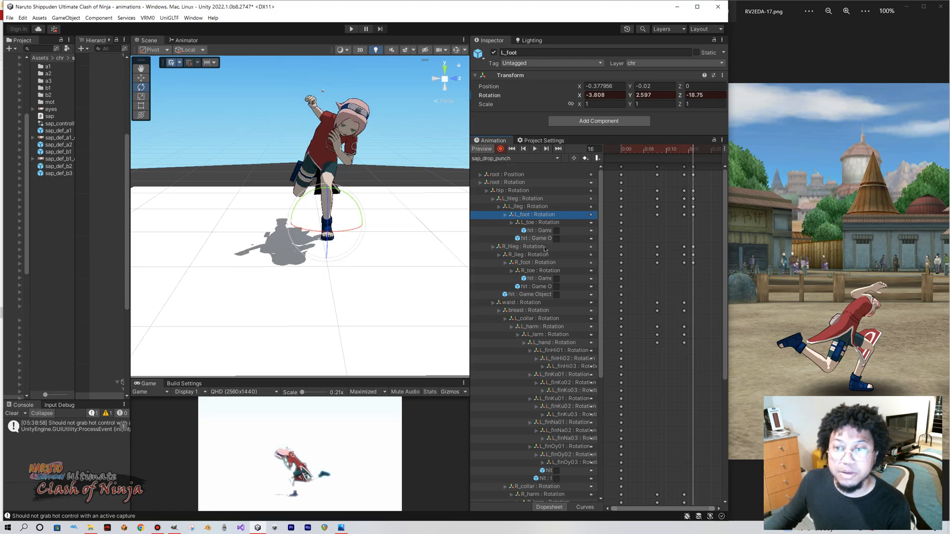
From a side view at frame 16, rotate the waist bone to about X -9, Y 0.4, Z -19.2.
{"action": "scroll", "coordinate": [544, 247], "scroll_direction": "down", "scroll_amount": 1}
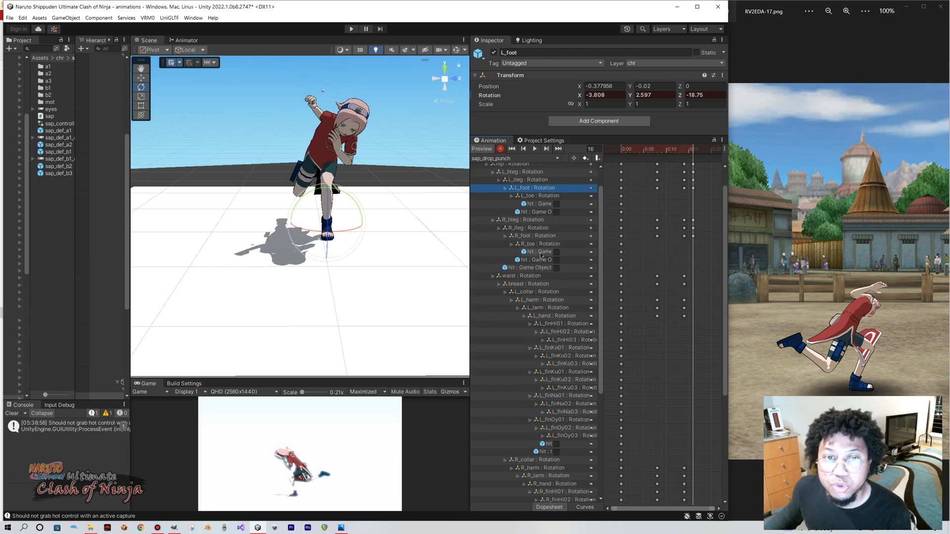
{"action": "right_click_drag", "start_coordinate": [241, 228], "coordinate": [390, 232]}
{"action": "middle_click_drag", "start_coordinate": [390, 232], "coordinate": [422, 250]}
{"action": "left_click", "coordinate": [533, 277]}
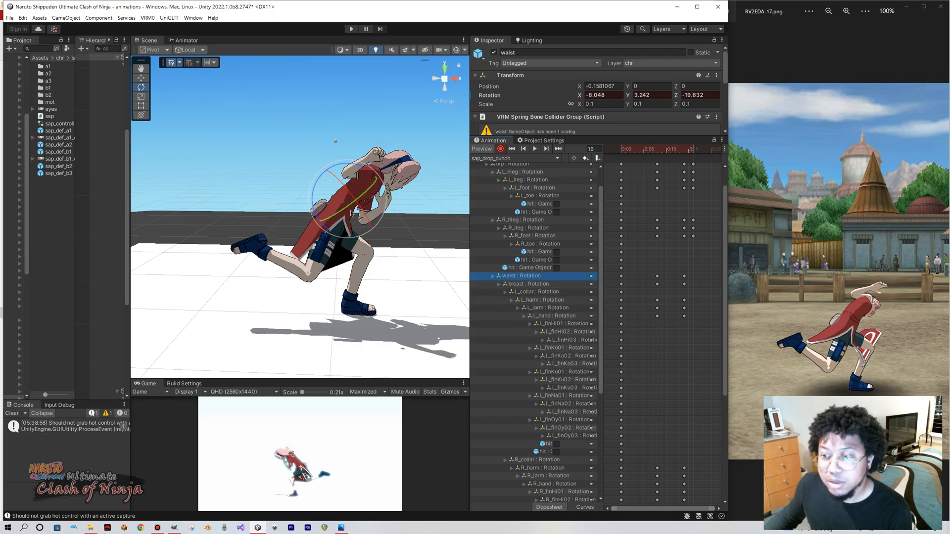
{"action": "left_click_drag", "start_coordinate": [338, 214], "coordinate": [351, 208]}
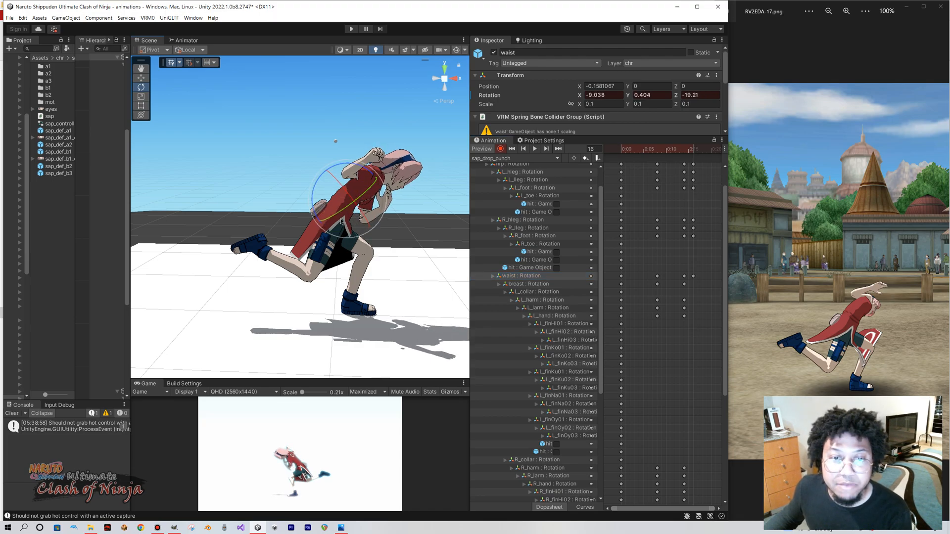
{"action": "right_click", "coordinate": [525, 280]}
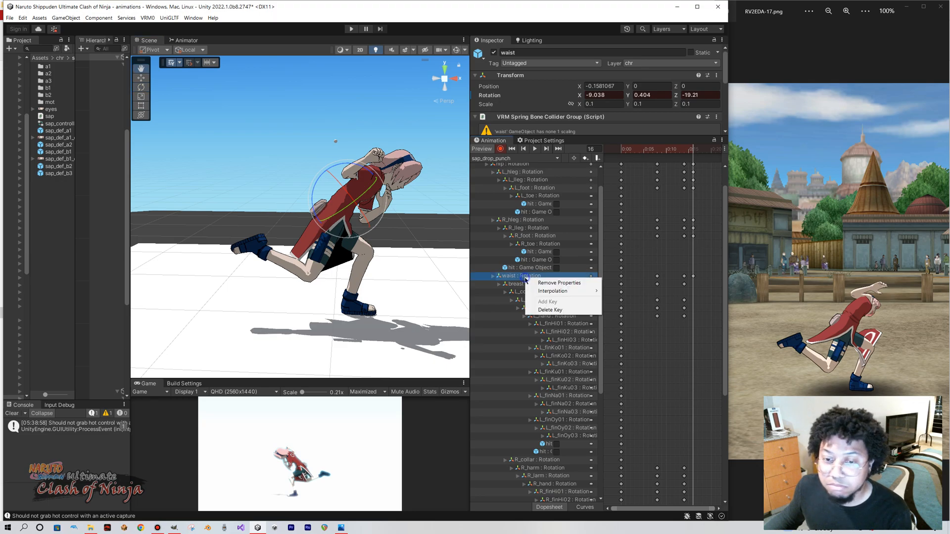
{"action": "left_click", "coordinate": [513, 287]}
{"action": "left_click", "coordinate": [522, 277]}
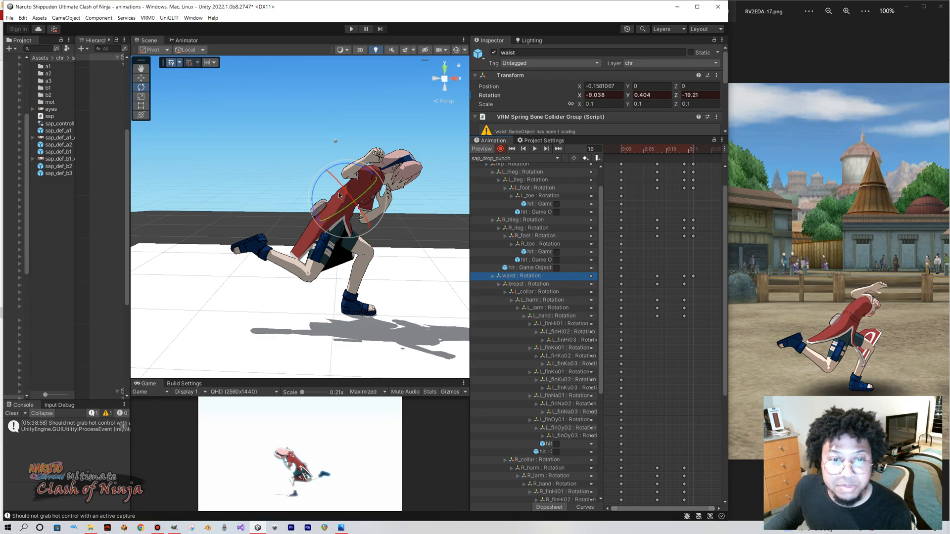
Twist the torso at frame 16, rotating the waist to about X 15.5, Y 3.8, Z -16.8 and the breast to about X -9.7, Y 40.5, Z -33.9.
{"action": "middle_click_drag", "start_coordinate": [362, 198], "coordinate": [366, 203]}
{"action": "left_click_drag", "start_coordinate": [362, 216], "coordinate": [396, 226]}
{"action": "left_click", "coordinate": [527, 284]}
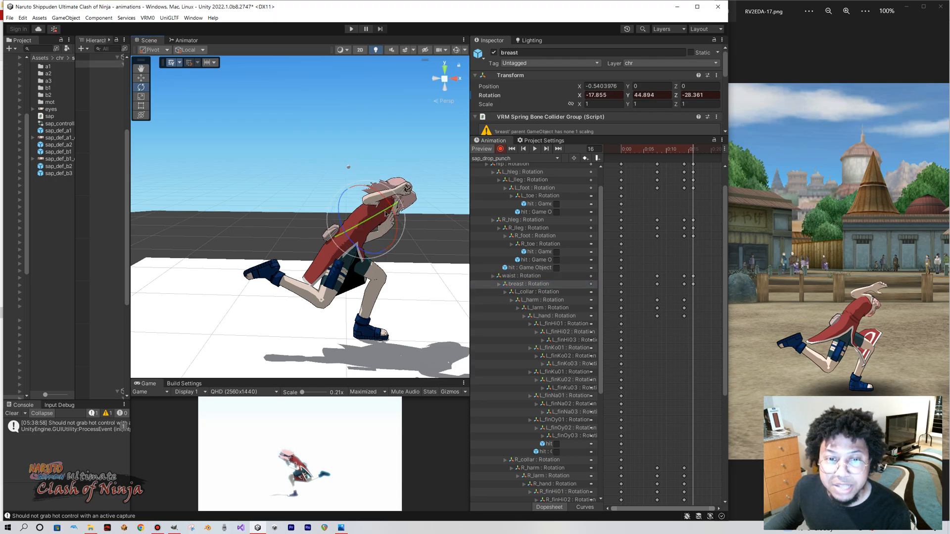
{"action": "left_click_drag", "start_coordinate": [392, 221], "coordinate": [340, 212]}
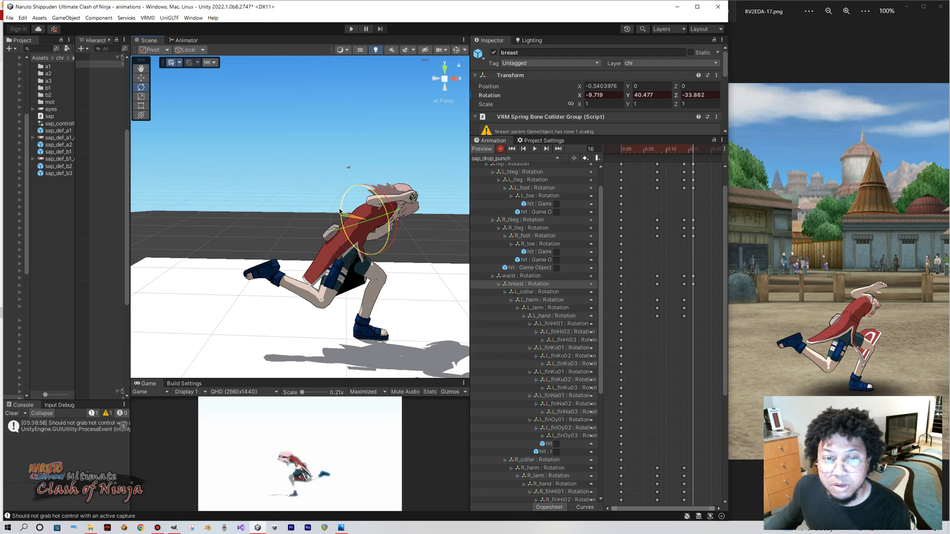
{"action": "left_click_drag", "start_coordinate": [371, 226], "coordinate": [402, 245]}
{"action": "left_click", "coordinate": [371, 243]}
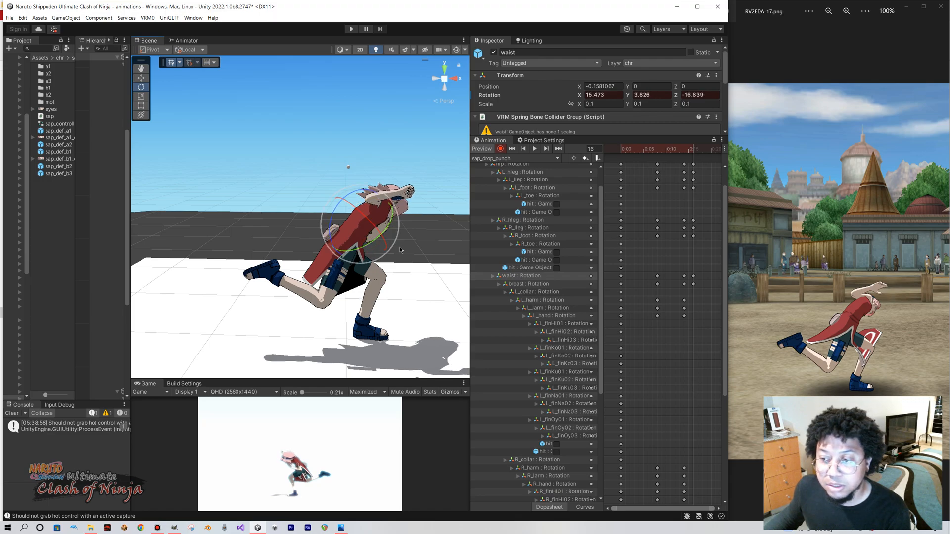
Twist the torso further at frame 16, adjusting the waist and rotating the breast to about X -13.8, Y 55.8, Z -33.1.
{"action": "left_click_drag", "start_coordinate": [397, 250], "coordinate": [366, 255], "text": "alt"}
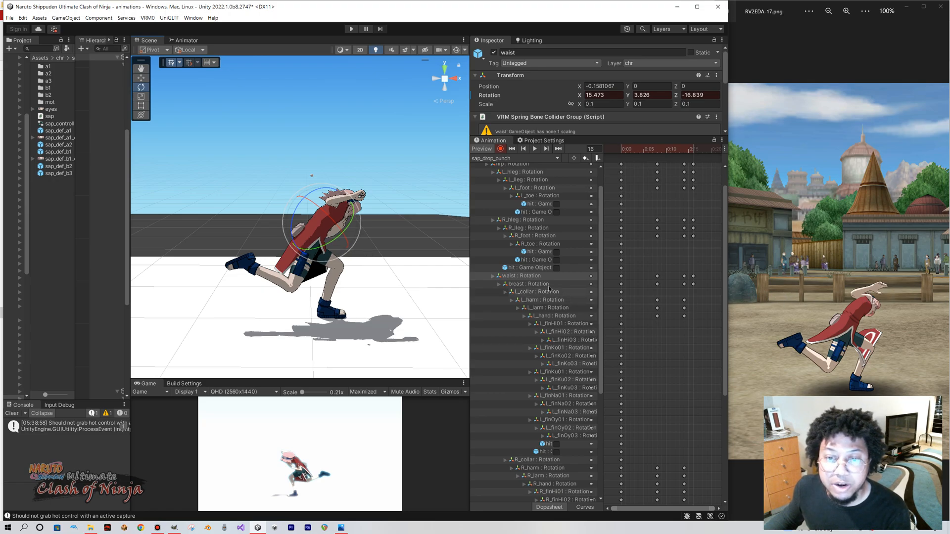
{"action": "left_click", "coordinate": [529, 283]}
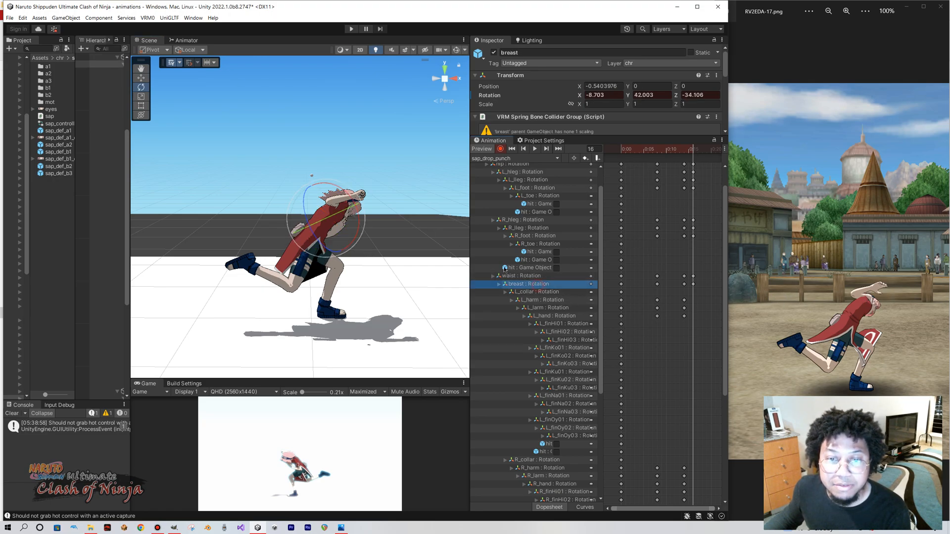
{"action": "left_click_drag", "start_coordinate": [344, 241], "coordinate": [356, 211]}
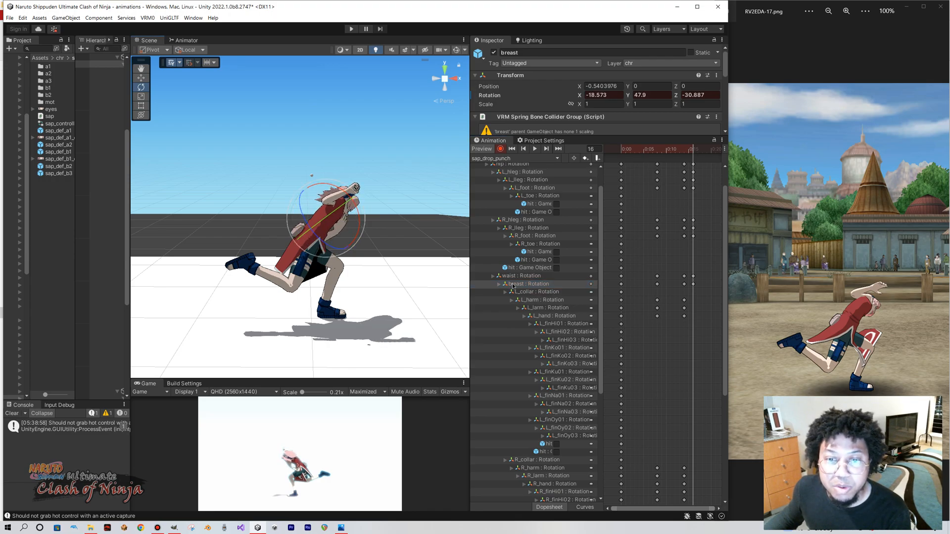
{"action": "left_click", "coordinate": [525, 277]}
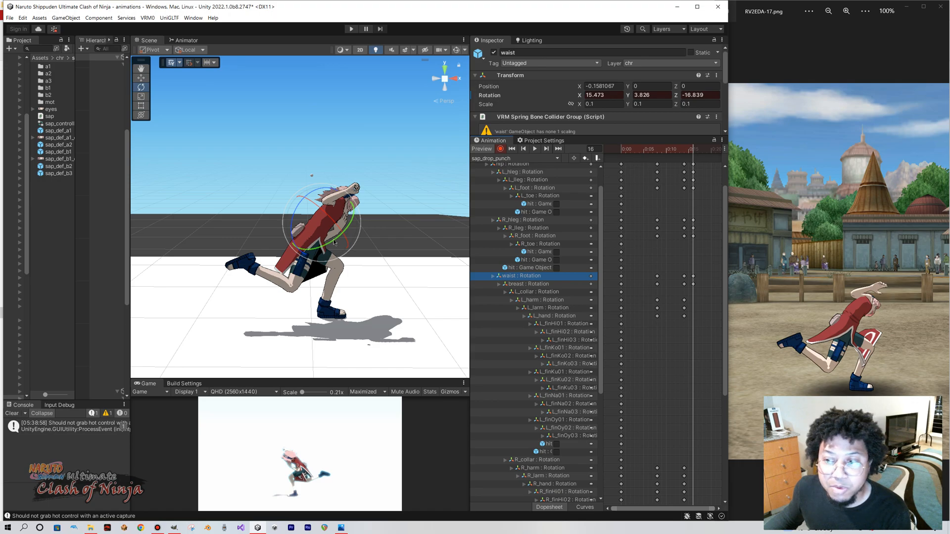
{"action": "left_click_drag", "start_coordinate": [329, 243], "coordinate": [344, 217]}
{"action": "left_click", "coordinate": [522, 284]}
{"action": "right_click_drag", "start_coordinate": [343, 216], "coordinate": [263, 223]}
{"action": "key", "text": "d"}
{"action": "key", "text": "q"}
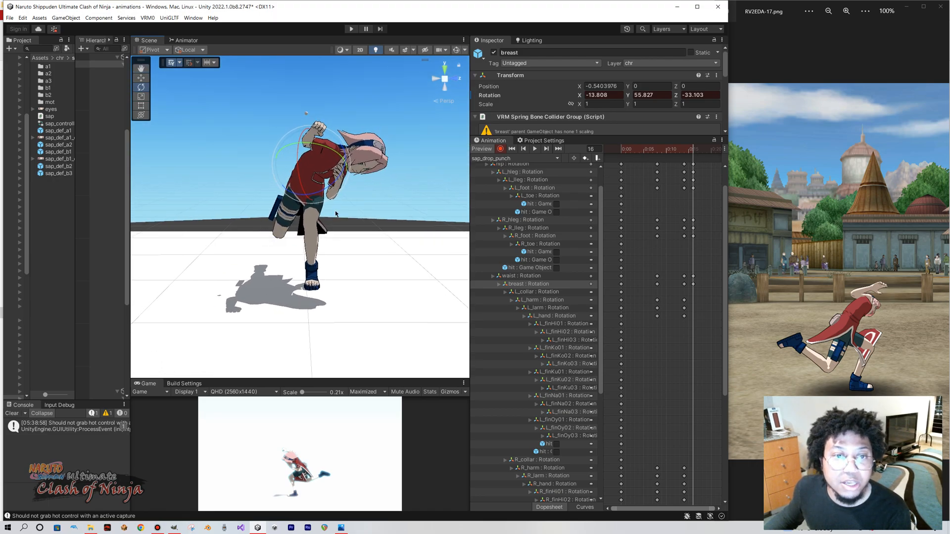
{"action": "right_click_drag", "start_coordinate": [374, 208], "coordinate": [359, 206]}
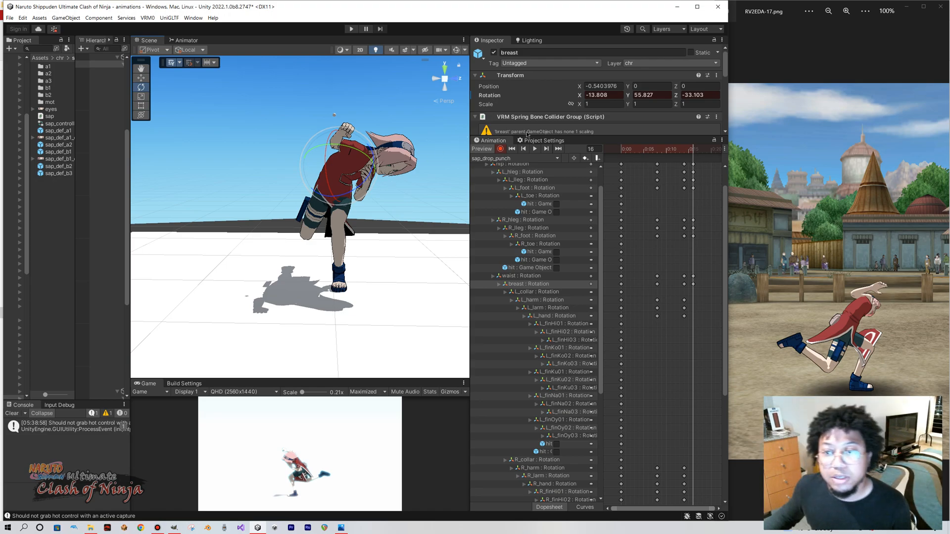
Scrub the animation up to frame 16 and review the torso twist from the front and the side.
{"action": "left_click", "coordinate": [662, 149]}
{"action": "left_click_drag", "start_coordinate": [662, 157], "coordinate": [694, 167]}
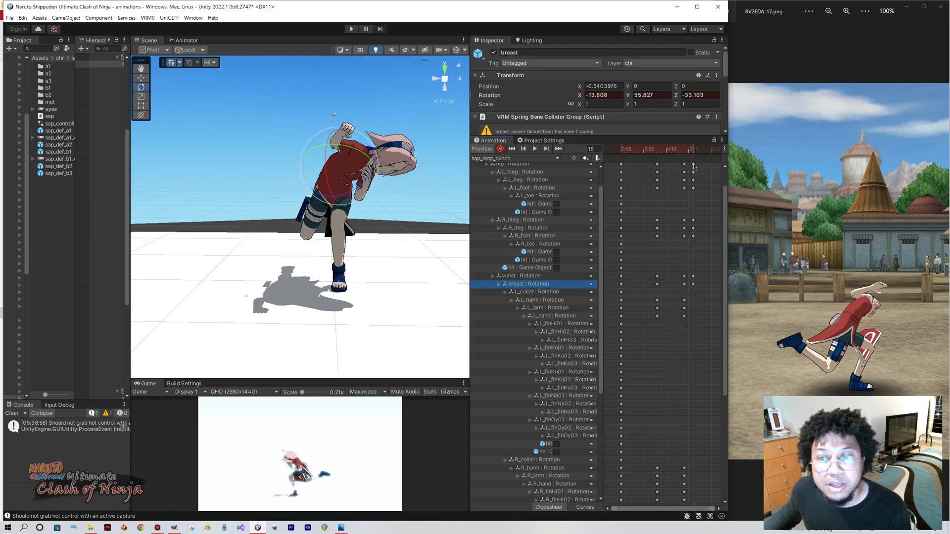
{"action": "right_click_drag", "start_coordinate": [325, 201], "coordinate": [336, 264]}
{"action": "key", "text": "f"}
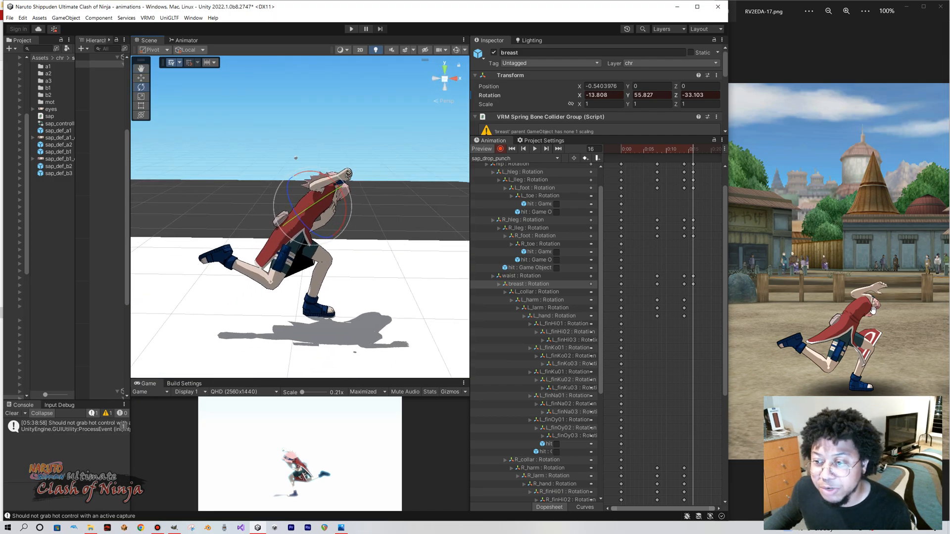
{"action": "right_click_drag", "start_coordinate": [289, 222], "coordinate": [299, 207]}
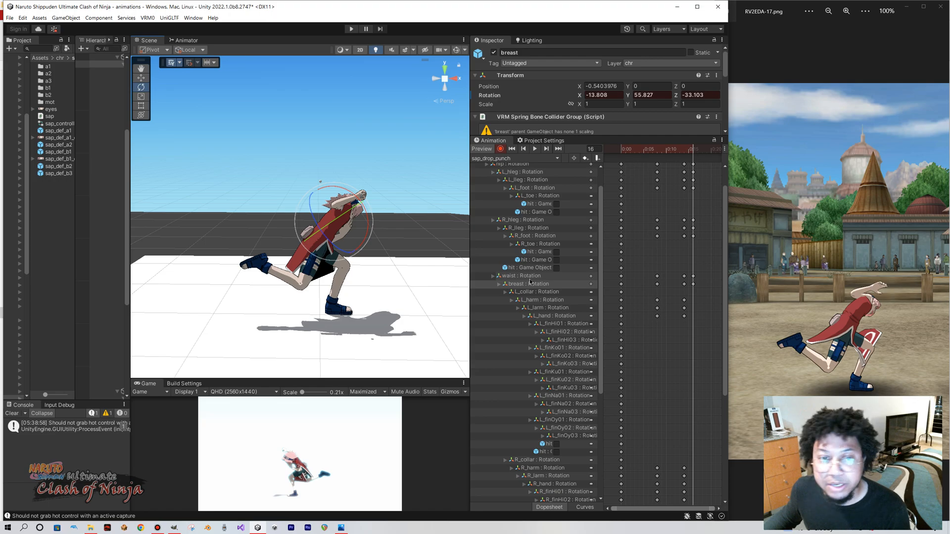
Turn the head bone at frame 16 to about X -42.1, Y 3.1, Z 7.0, checking it from the front.
{"action": "left_click", "coordinate": [539, 292]}
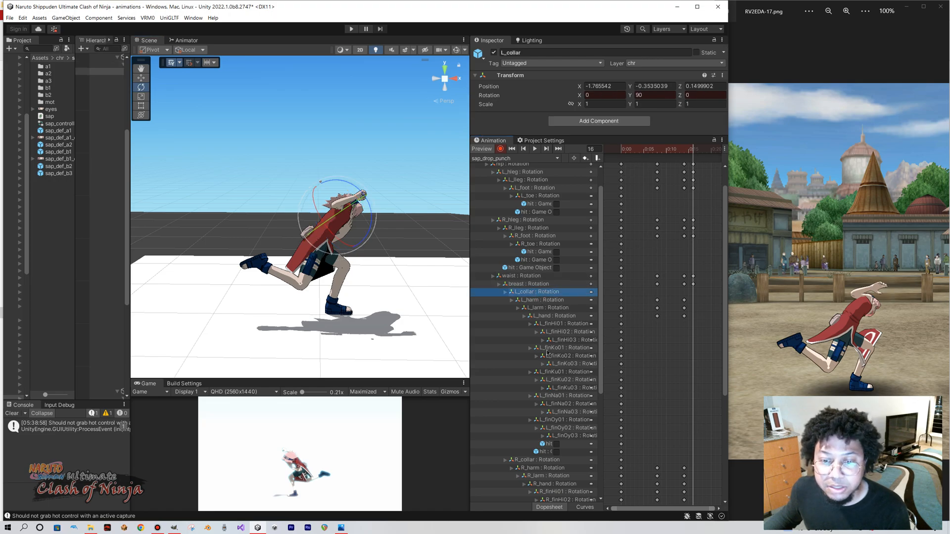
{"action": "scroll", "coordinate": [547, 351], "scroll_direction": "down", "scroll_amount": 5}
{"action": "left_click", "coordinate": [546, 484]}
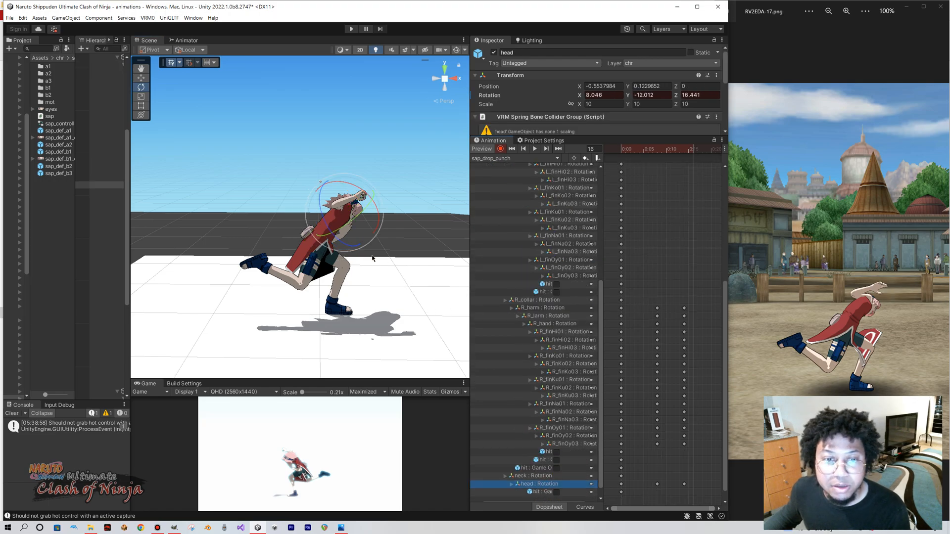
{"action": "left_click_drag", "start_coordinate": [346, 182], "coordinate": [314, 193]}
{"action": "left_click_drag", "start_coordinate": [368, 232], "coordinate": [373, 229]}
{"action": "right_click_drag", "start_coordinate": [373, 229], "coordinate": [236, 228]}
{"action": "key", "text": "d"}
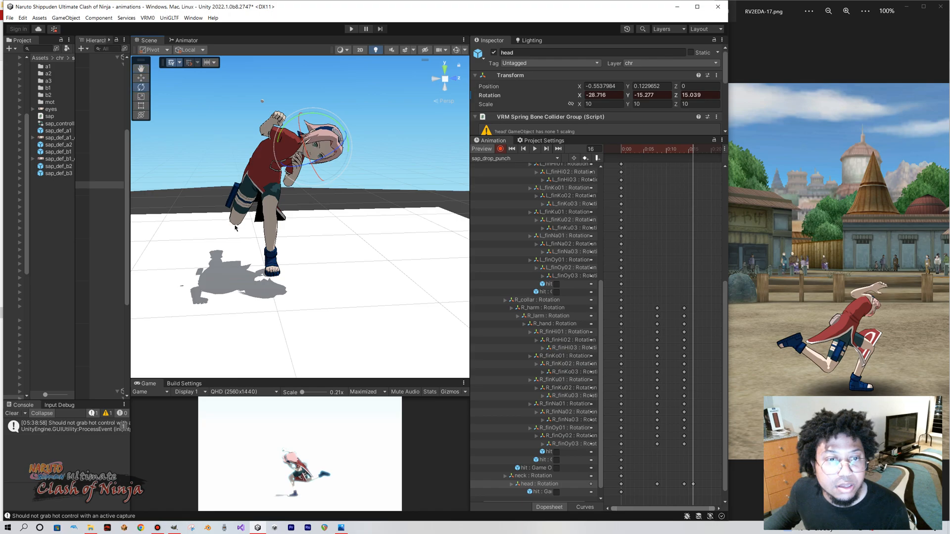
{"action": "right_click_drag", "start_coordinate": [310, 215], "coordinate": [280, 202]}
{"action": "mouse_move", "coordinate": [358, 145]}
{"action": "left_mouse_down"}
{"action": "mouse_move", "coordinate": [319, 148]}
{"action": "mouse_move", "coordinate": [343, 131]}
{"action": "mouse_move", "coordinate": [360, 142]}
{"action": "left_mouse_up"}
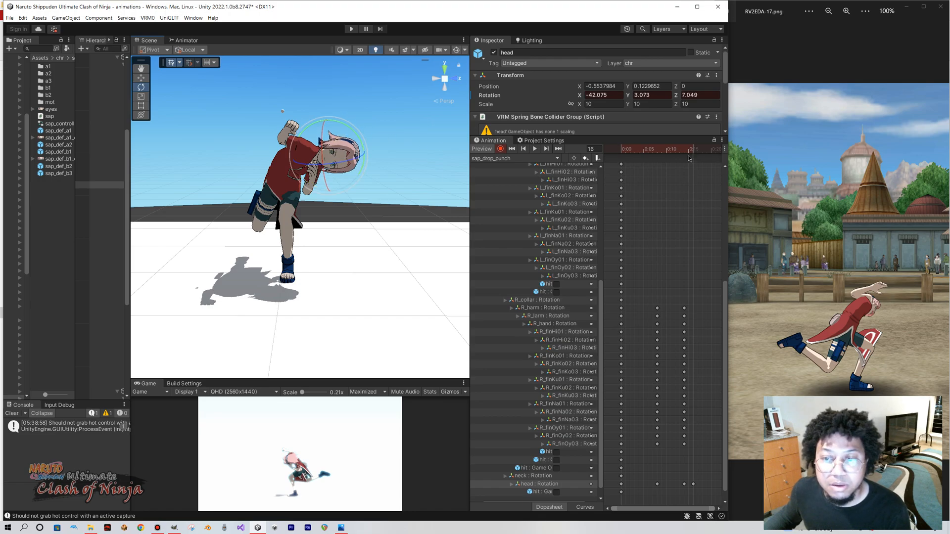
Scrub the timeline up to frame 16 to review the head's motion.
{"action": "scroll", "coordinate": [544, 304], "scroll_direction": "up", "scroll_amount": 6}
{"action": "scroll", "coordinate": [544, 305], "scroll_direction": "down", "scroll_amount": 7}
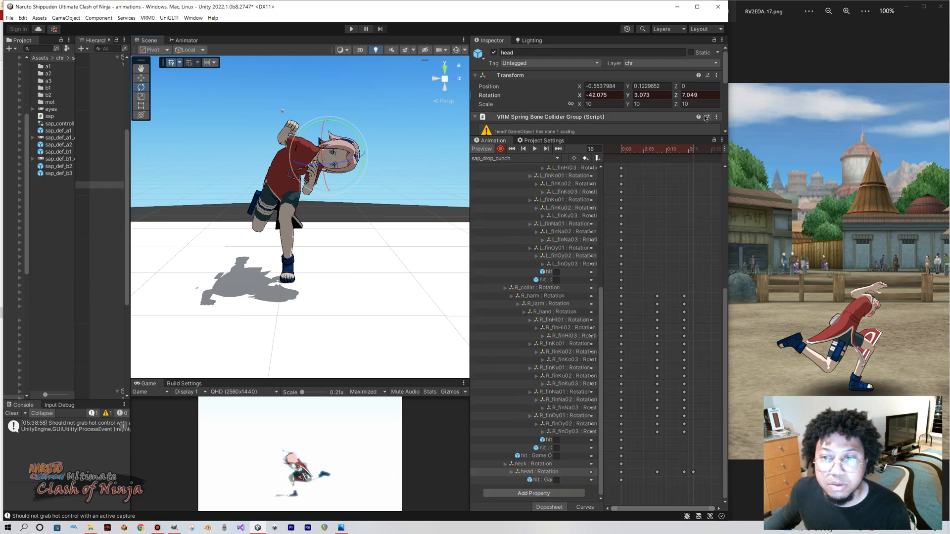
{"action": "mouse_move", "coordinate": [688, 150]}
{"action": "left_mouse_down"}
{"action": "mouse_move", "coordinate": [670, 155]}
{"action": "mouse_move", "coordinate": [703, 161]}
{"action": "mouse_move", "coordinate": [629, 163]}
{"action": "mouse_move", "coordinate": [694, 165]}
{"action": "left_mouse_up"}
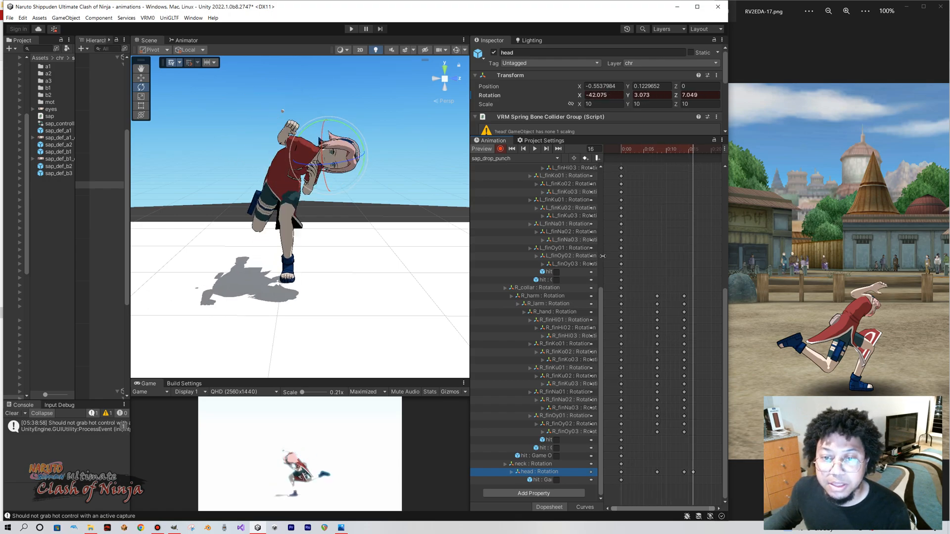
From the side view, rotate L_harm at frame 16 to about X 5.5, Y 33.7, Z -38.2.
{"action": "scroll", "coordinate": [549, 314], "scroll_direction": "up", "scroll_amount": 5}
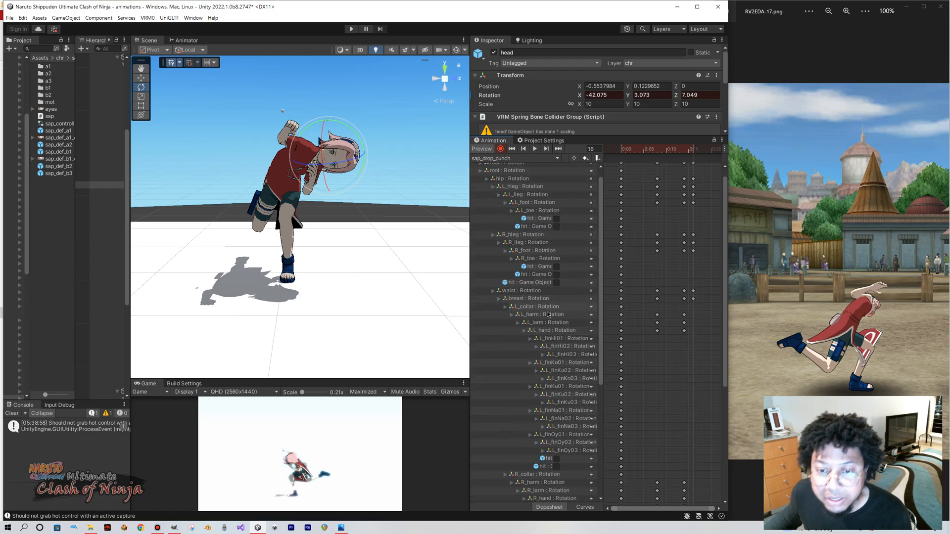
{"action": "left_click", "coordinate": [544, 308]}
{"action": "left_click", "coordinate": [547, 314]}
{"action": "left_click_drag", "start_coordinate": [309, 252], "coordinate": [395, 276], "text": "alt"}
{"action": "key", "text": "d"}
{"action": "right_click_drag", "start_coordinate": [394, 276], "coordinate": [393, 271]}
{"action": "key", "text": "s"}
{"action": "middle_click_drag", "start_coordinate": [392, 272], "coordinate": [388, 263]}
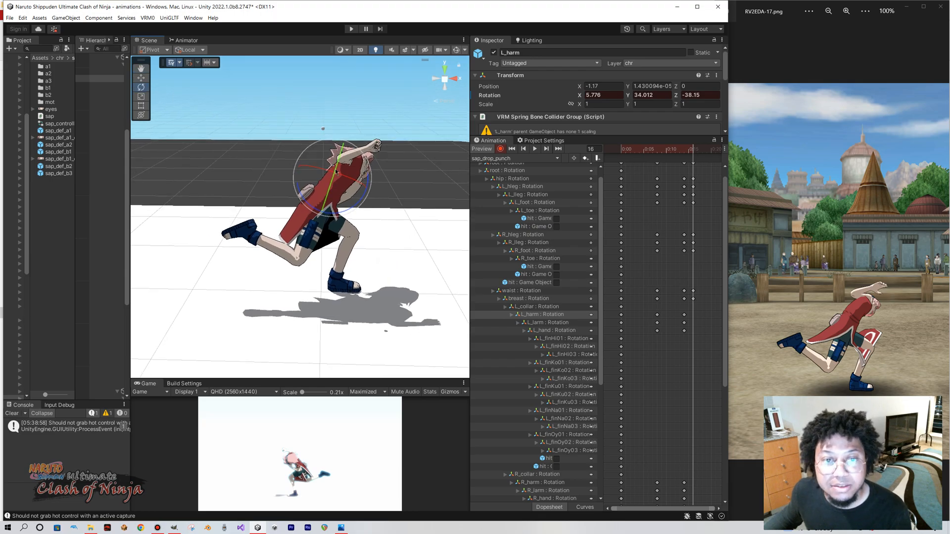
{"action": "left_click_drag", "start_coordinate": [342, 170], "coordinate": [338, 169]}
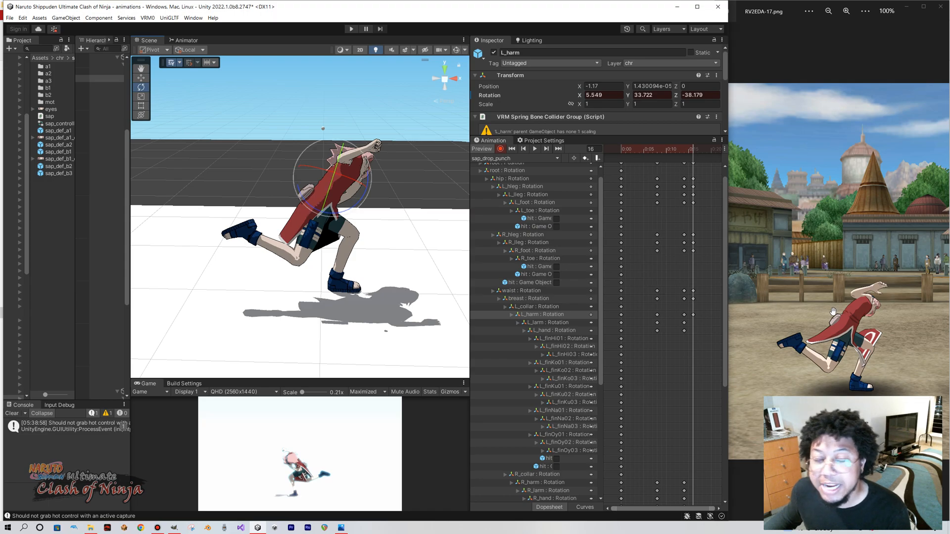
Raise the right upper arm at frame 16, rotating R_harm to about X 16.6, Y -4.0, Z 137.8.
{"action": "scroll", "coordinate": [573, 315], "scroll_direction": "down", "scroll_amount": 6}
{"action": "left_click", "coordinate": [544, 322]}
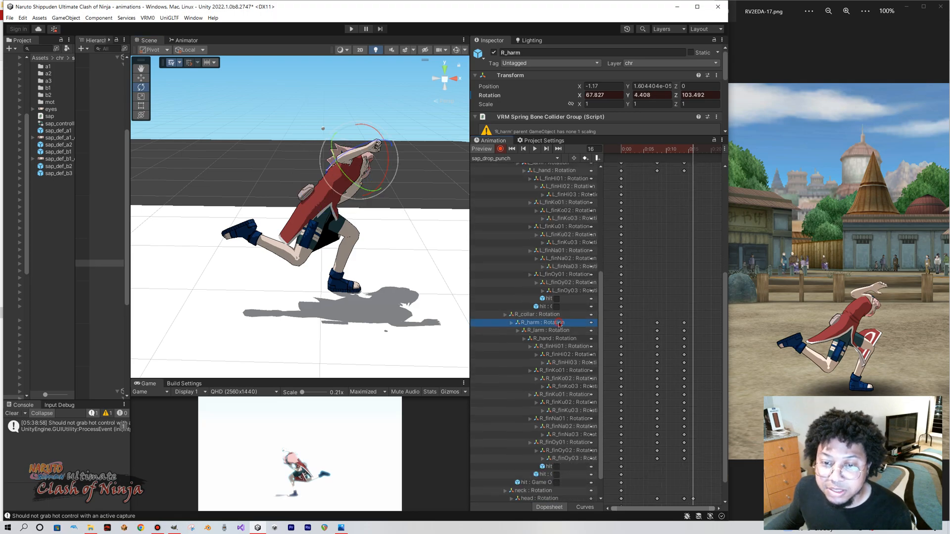
{"action": "left_click_drag", "start_coordinate": [376, 167], "coordinate": [320, 139]}
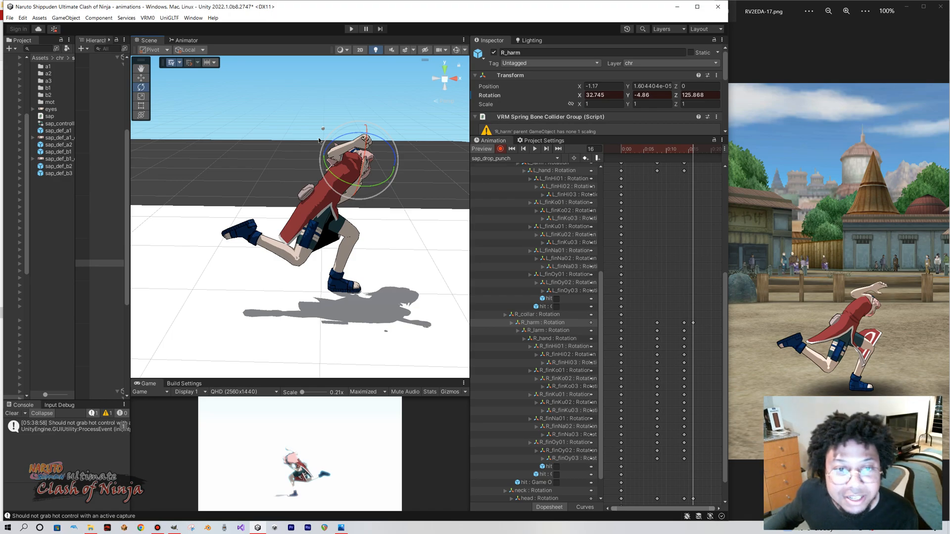
{"action": "mouse_move", "coordinate": [355, 159]}
{"action": "left_mouse_down"}
{"action": "mouse_move", "coordinate": [357, 170]}
{"action": "mouse_move", "coordinate": [351, 160]}
{"action": "left_mouse_up"}
{"action": "scroll", "coordinate": [374, 180], "scroll_direction": "down", "scroll_amount": 4}
{"action": "scroll", "coordinate": [374, 181], "scroll_direction": "up", "scroll_amount": 4}
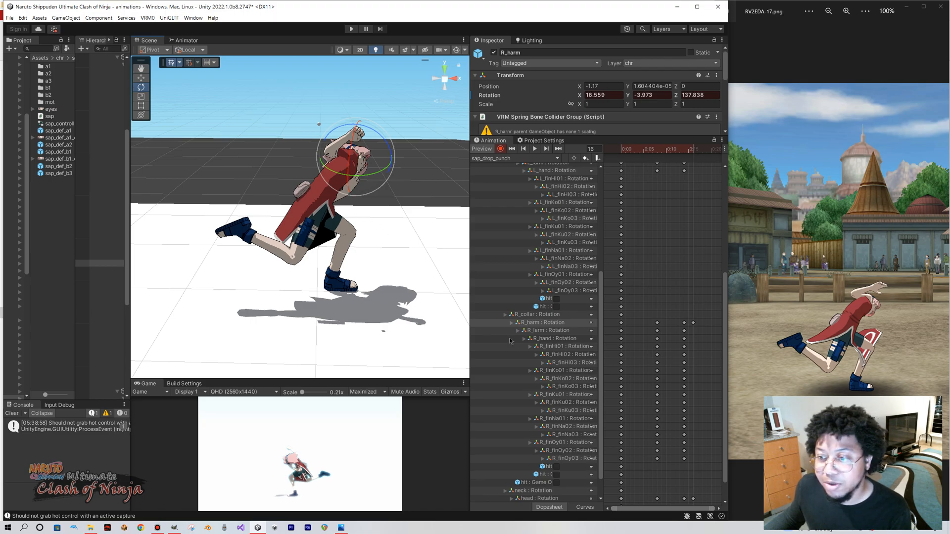
Bend the right arm at frame 16, rotating R_larm to about Z -141.3 and R_hand to about X 9.7, Y 14.7, Z -13.9.
{"action": "left_click", "coordinate": [542, 332]}
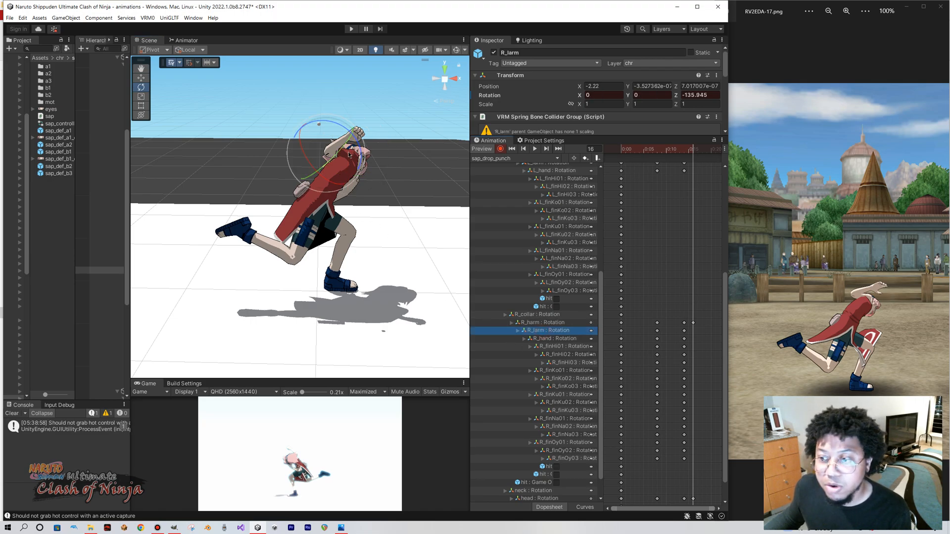
{"action": "left_click_drag", "start_coordinate": [335, 135], "coordinate": [345, 137]}
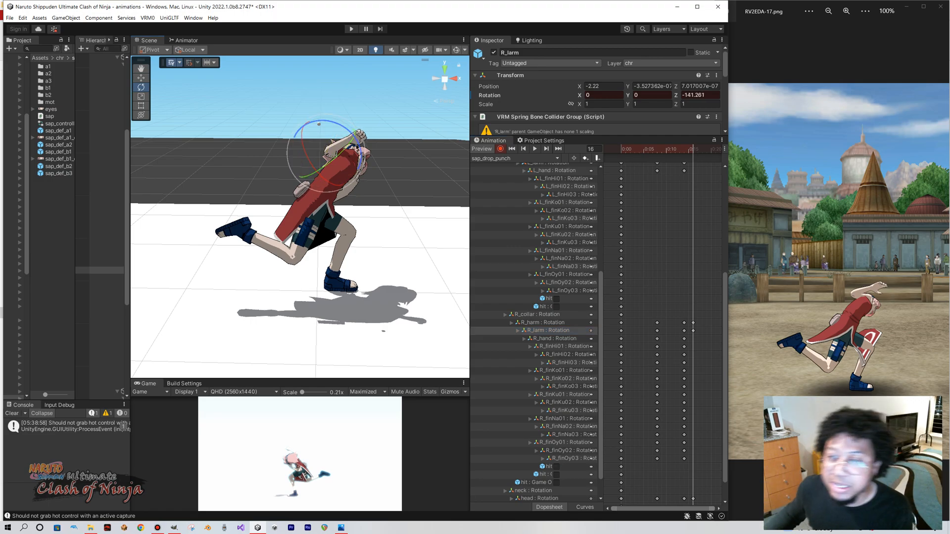
{"action": "left_click", "coordinate": [567, 340]}
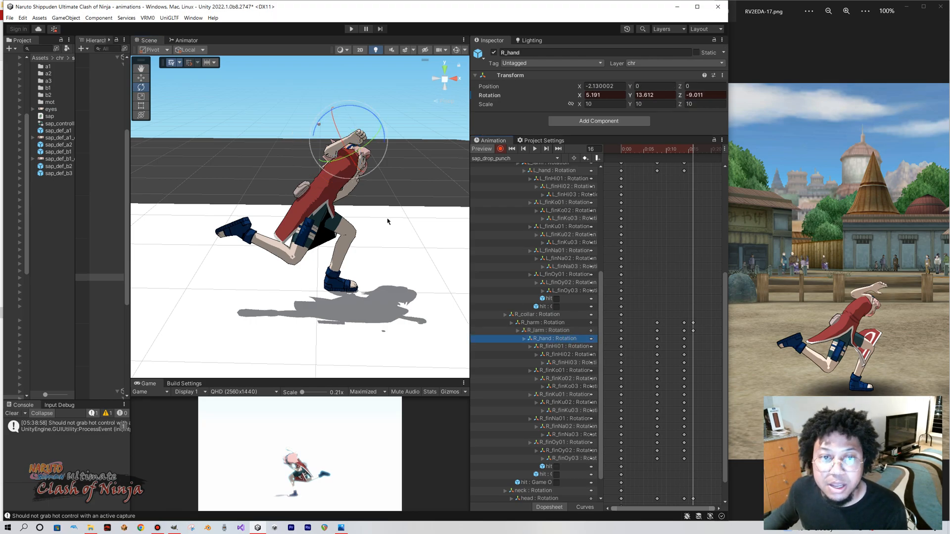
{"action": "left_click_drag", "start_coordinate": [353, 114], "coordinate": [238, 156]}
{"action": "middle_click_drag", "start_coordinate": [238, 156], "coordinate": [346, 203]}
{"action": "left_click_drag", "start_coordinate": [346, 202], "coordinate": [362, 229], "text": "alt"}
{"action": "mouse_move", "coordinate": [361, 230]}
{"action": "middle_mouse_down"}
{"action": "mouse_move", "coordinate": [324, 214]}
{"action": "mouse_move", "coordinate": [348, 235]}
{"action": "mouse_move", "coordinate": [351, 226]}
{"action": "middle_mouse_up"}
{"action": "scroll", "coordinate": [351, 227], "scroll_direction": "down", "scroll_amount": 2}
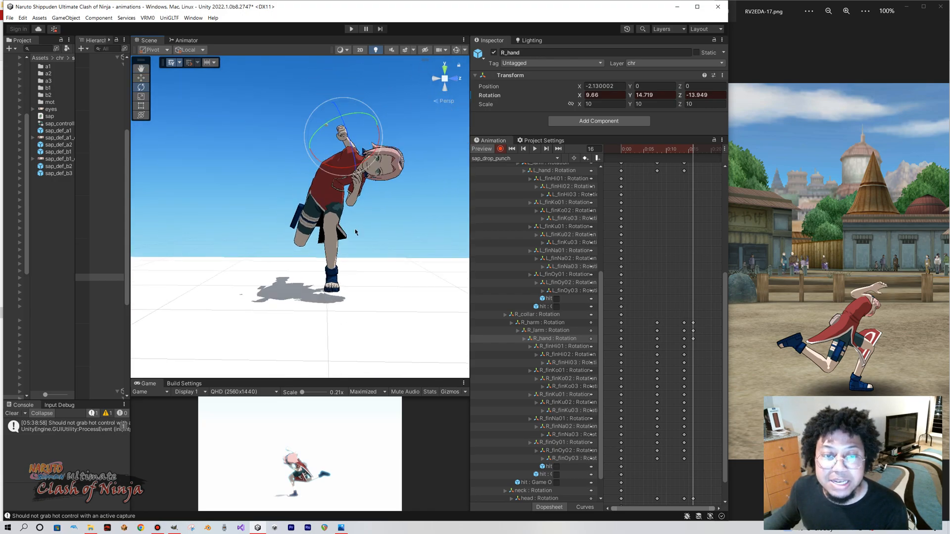
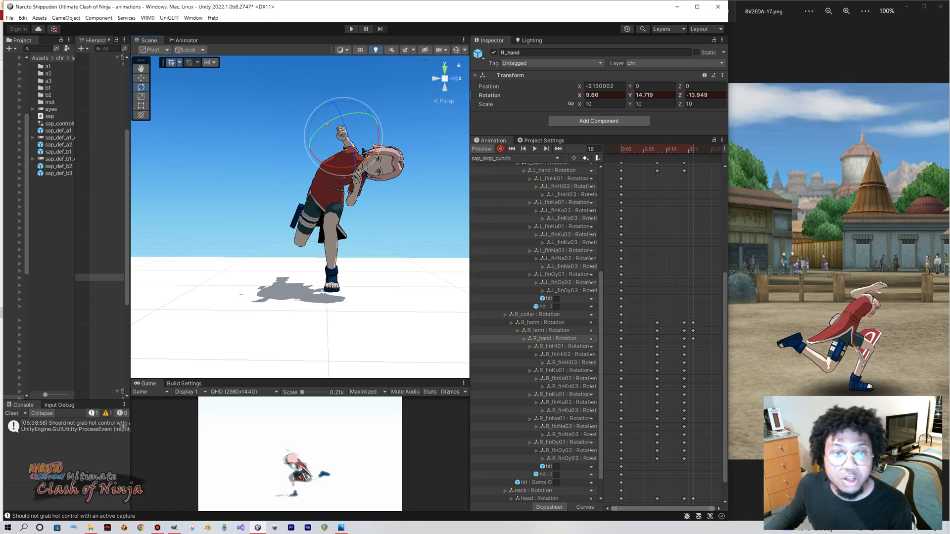
From the front view, fine-tune R_harm at frame 16 to about X 21.5, Y -3.7, Z 137.6.
{"action": "left_click", "coordinate": [547, 330]}
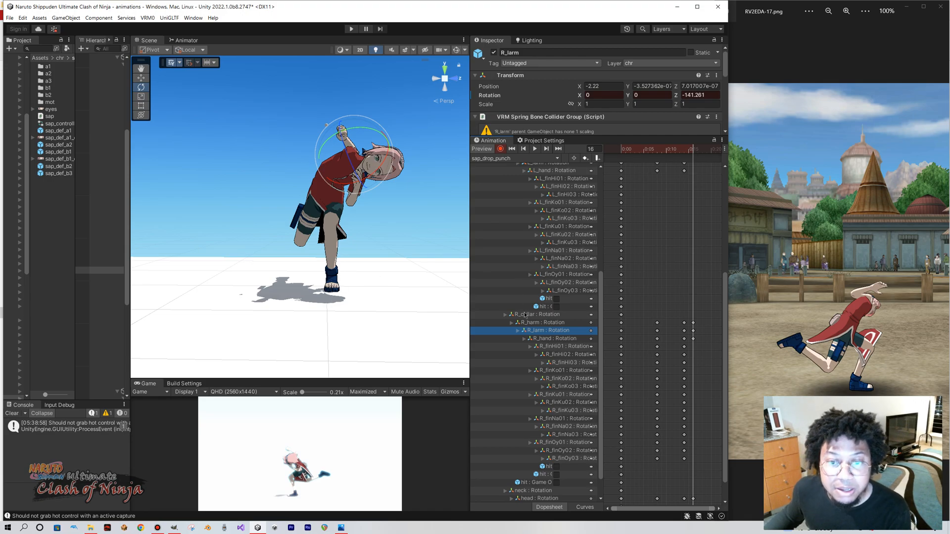
{"action": "left_click", "coordinate": [548, 323]}
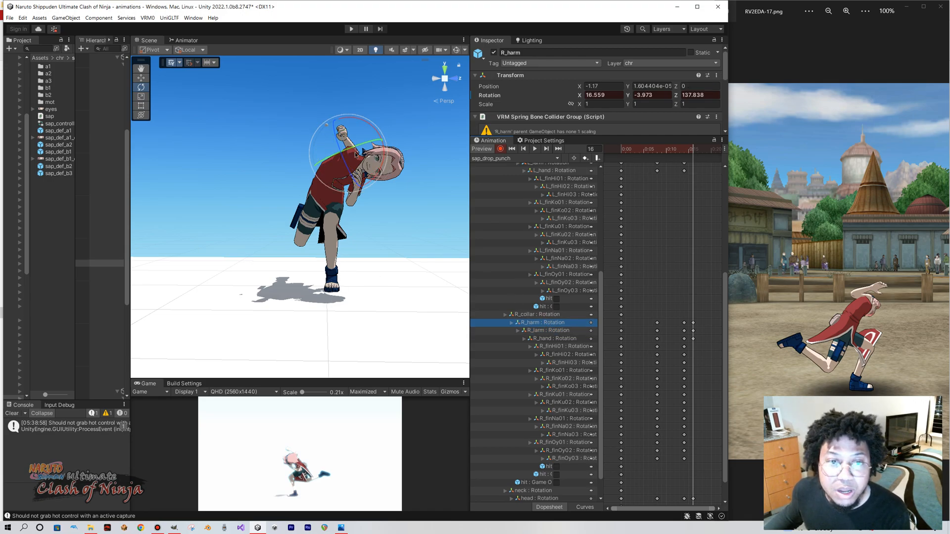
{"action": "mouse_move", "coordinate": [362, 150]}
{"action": "left_mouse_down"}
{"action": "mouse_move", "coordinate": [340, 139]}
{"action": "mouse_move", "coordinate": [360, 148]}
{"action": "mouse_move", "coordinate": [366, 134]}
{"action": "mouse_move", "coordinate": [361, 147]}
{"action": "left_mouse_up"}
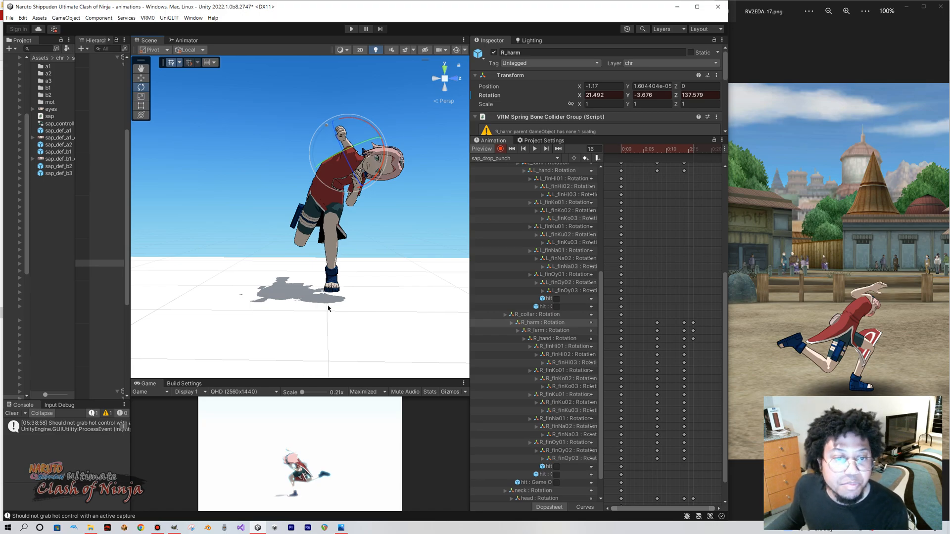
{"action": "middle_click_drag", "start_coordinate": [324, 301], "coordinate": [330, 306]}
{"action": "middle_click_drag", "start_coordinate": [340, 98], "coordinate": [333, 147]}
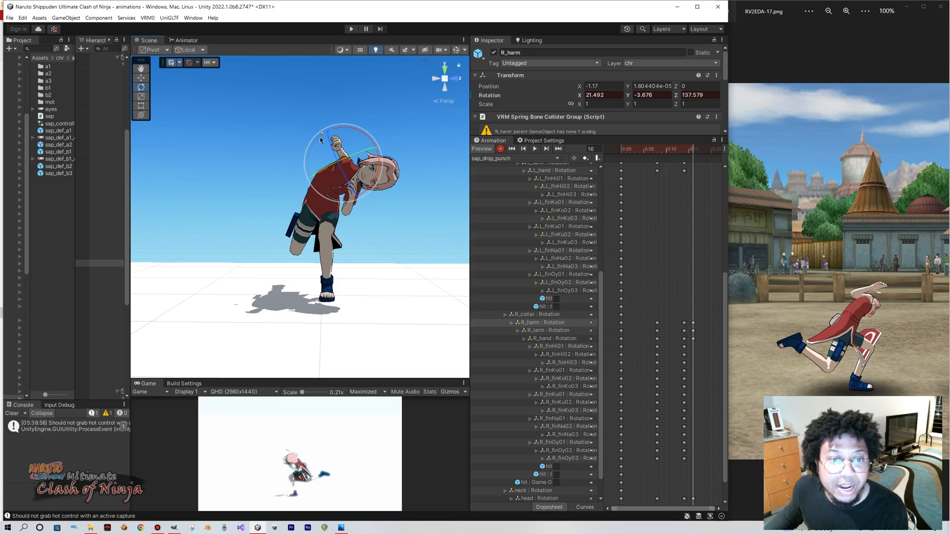
Compare the pose with the reference from the side and rotate R_harm at frame 16 to about Z 124.8.
{"action": "left_click_drag", "start_coordinate": [310, 282], "coordinate": [299, 298], "text": "alt"}
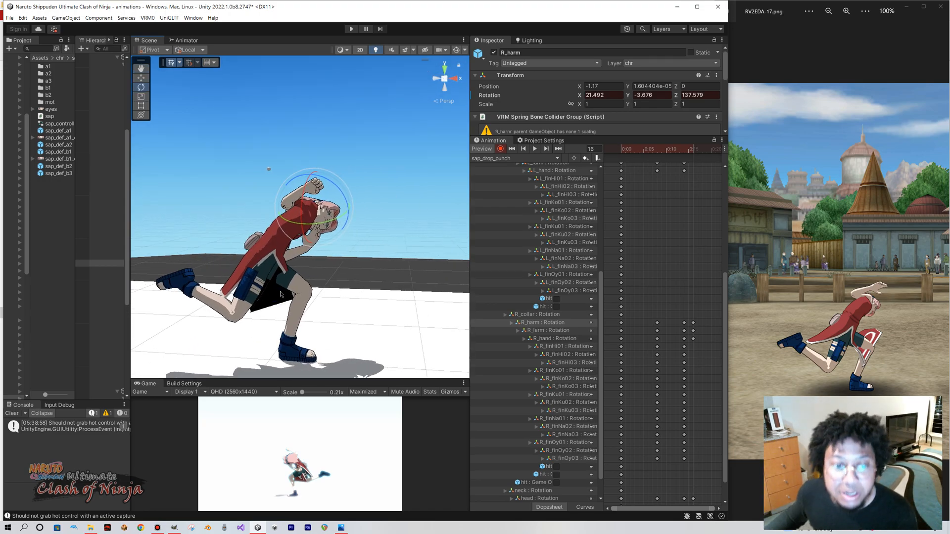
{"action": "middle_click_drag", "start_coordinate": [280, 294], "coordinate": [339, 296]}
{"action": "left_click_drag", "start_coordinate": [339, 296], "coordinate": [319, 285], "text": "alt"}
{"action": "scroll", "coordinate": [332, 291], "scroll_direction": "down", "scroll_amount": 3}
{"action": "middle_click_drag", "start_coordinate": [333, 290], "coordinate": [338, 310]}
{"action": "scroll", "coordinate": [339, 310], "scroll_direction": "up", "scroll_amount": 2}
{"action": "left_click_drag", "start_coordinate": [338, 310], "coordinate": [353, 303], "text": "alt"}
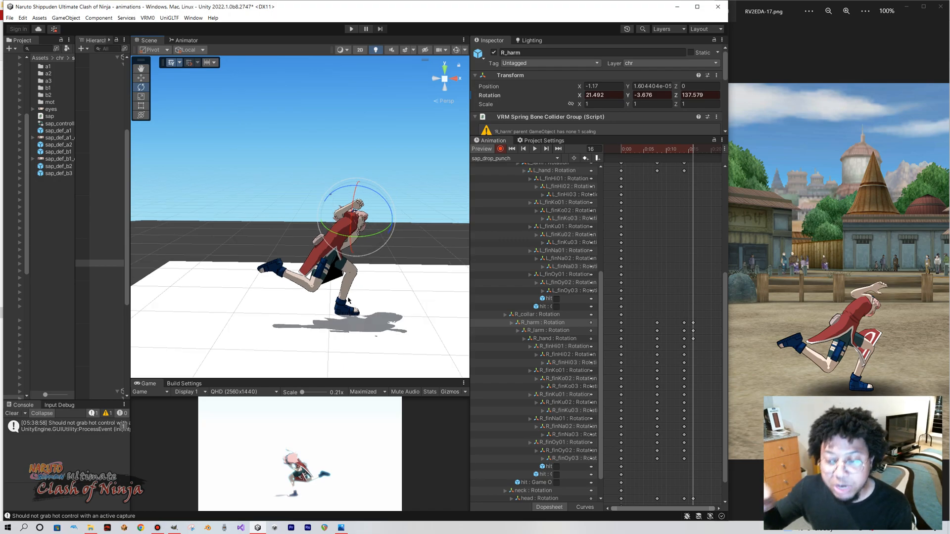
{"action": "scroll", "coordinate": [317, 288], "scroll_direction": "down", "scroll_amount": 4}
{"action": "scroll", "coordinate": [316, 288], "scroll_direction": "up", "scroll_amount": 4}
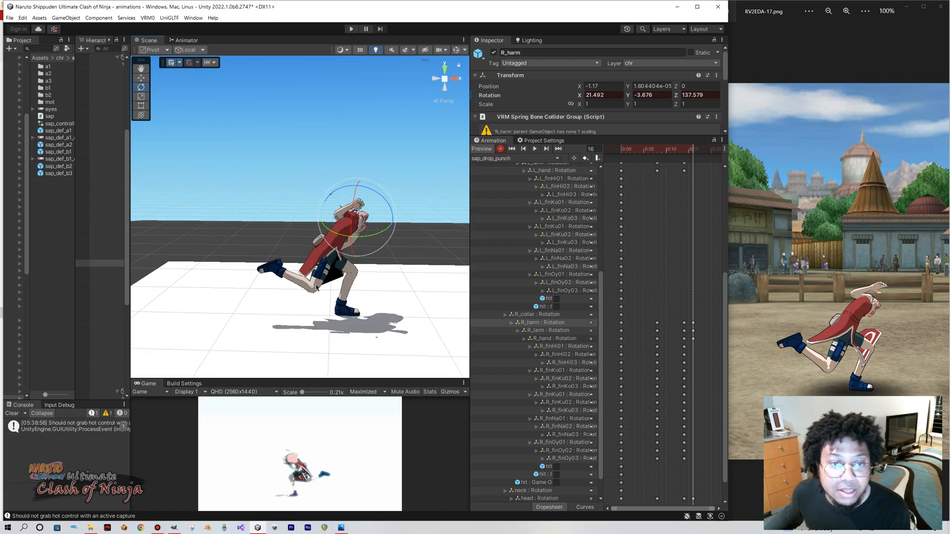
{"action": "mouse_move", "coordinate": [320, 285]}
{"action": "left_mouse_down", "text": "alt"}
{"action": "mouse_move", "coordinate": [326, 280]}
{"action": "mouse_move", "coordinate": [326, 289]}
{"action": "left_mouse_up", "text": "alt"}
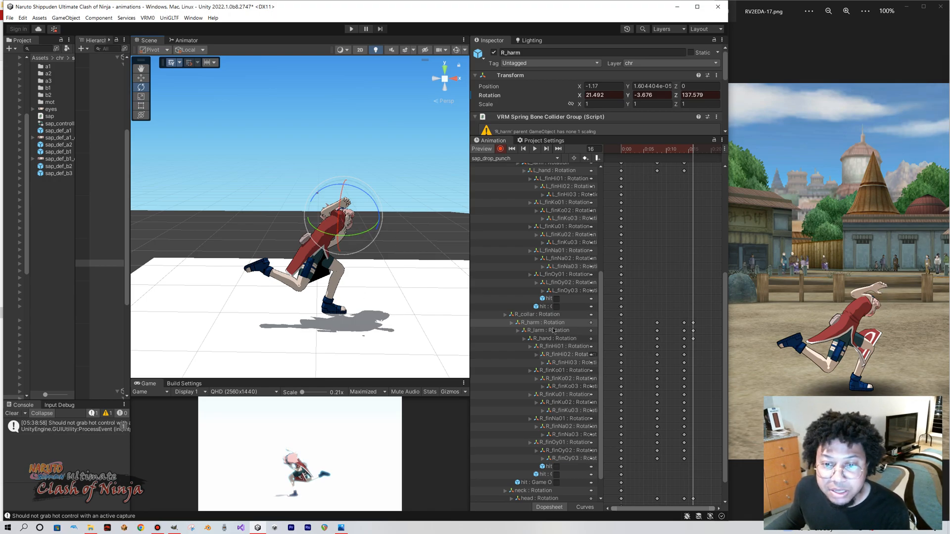
{"action": "left_click_drag", "start_coordinate": [377, 204], "coordinate": [377, 203]}
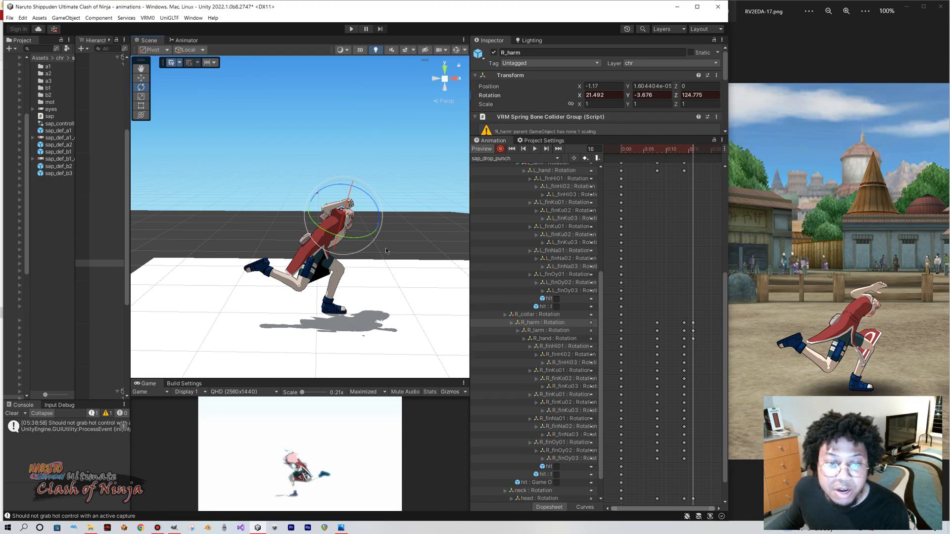
Rotate the left upper arm bone L_harm at frame 16 to about X 5.5, Y 33.7, Z 24.0.
{"action": "left_click_drag", "start_coordinate": [408, 250], "coordinate": [324, 257], "text": "alt"}
{"action": "middle_click_drag", "start_coordinate": [324, 257], "coordinate": [305, 254]}
{"action": "right_click_drag", "start_coordinate": [321, 254], "coordinate": [298, 259]}
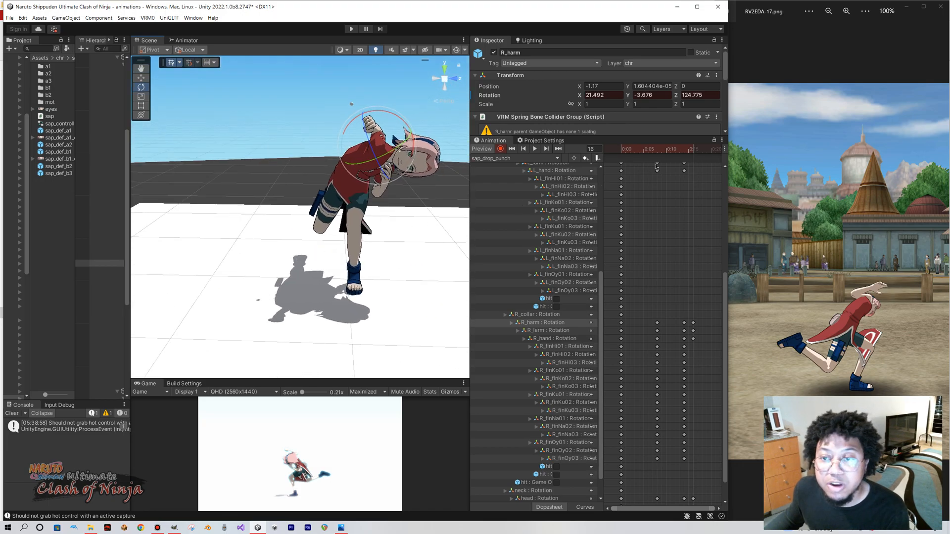
{"action": "mouse_move", "coordinate": [691, 150]}
{"action": "left_mouse_down"}
{"action": "mouse_move", "coordinate": [670, 151]}
{"action": "mouse_move", "coordinate": [694, 160]}
{"action": "left_mouse_up"}
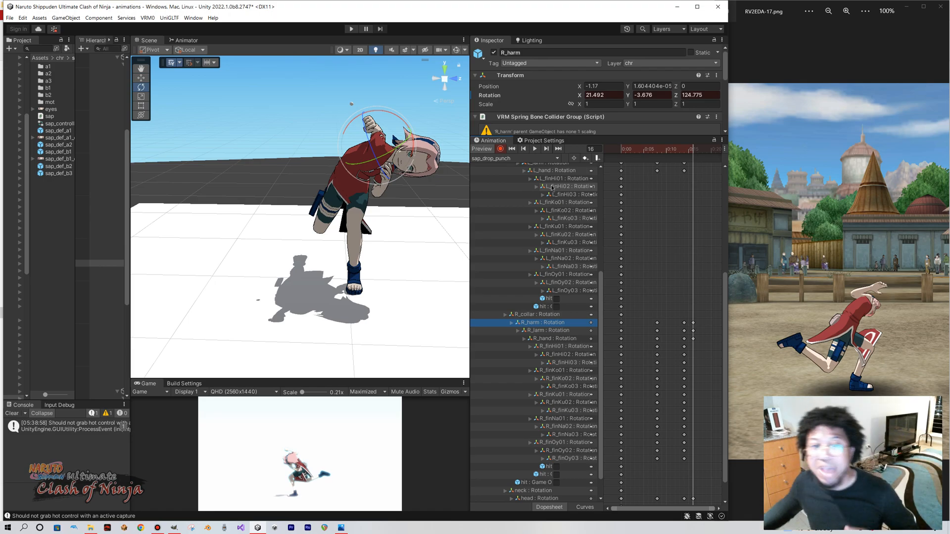
{"action": "left_click_drag", "start_coordinate": [325, 198], "coordinate": [329, 220], "text": "alt"}
{"action": "scroll", "coordinate": [532, 319], "scroll_direction": "up", "scroll_amount": 5}
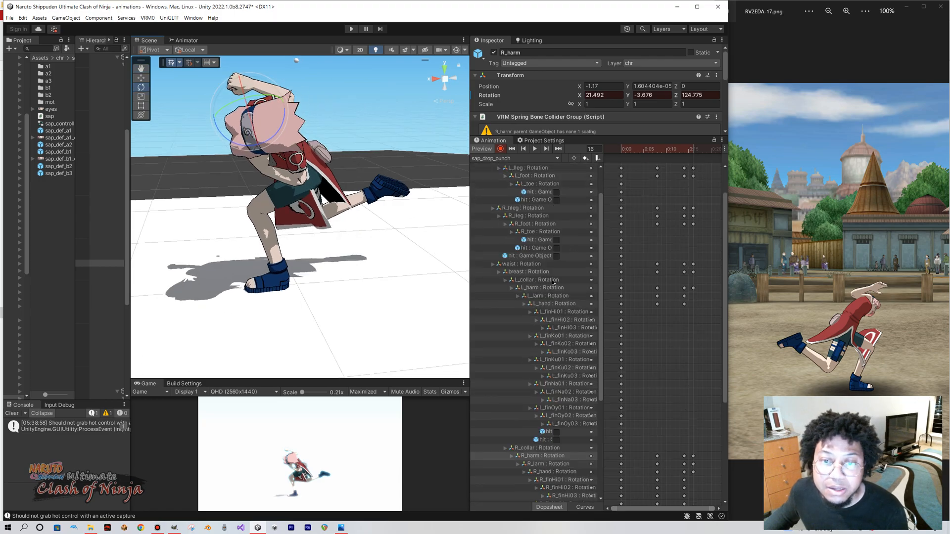
{"action": "left_click", "coordinate": [552, 288]}
{"action": "left_click_drag", "start_coordinate": [283, 161], "coordinate": [258, 204]}
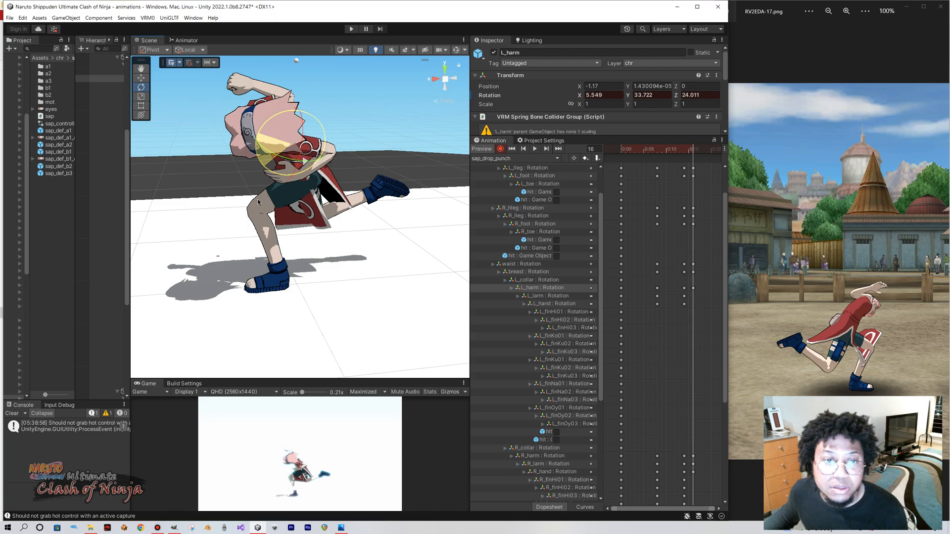
Bend the left forearm at frame 16, rotating L_larm to about Z -81.0.
{"action": "right_click_drag", "start_coordinate": [319, 297], "coordinate": [304, 229]}
{"action": "middle_click_drag", "start_coordinate": [305, 229], "coordinate": [306, 222]}
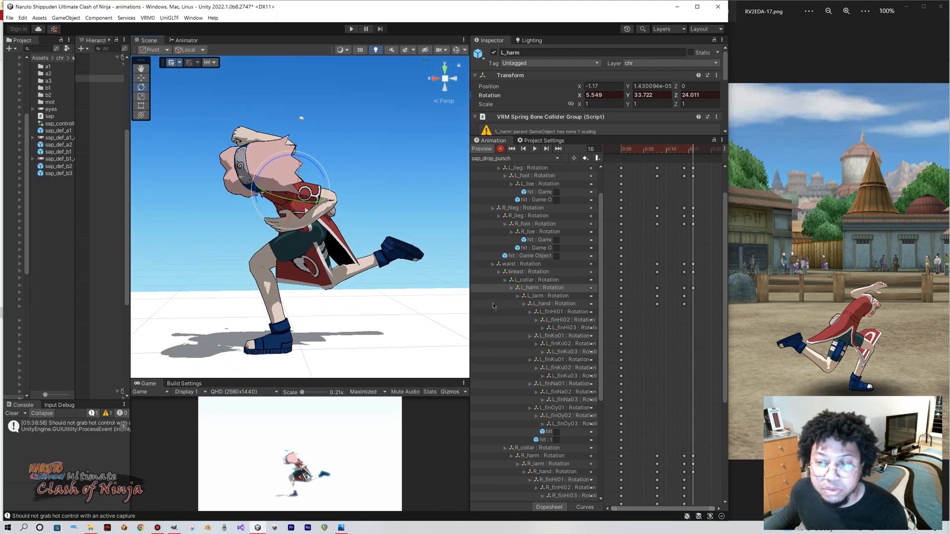
{"action": "left_click", "coordinate": [550, 296]}
{"action": "left_click_drag", "start_coordinate": [303, 180], "coordinate": [356, 246]}
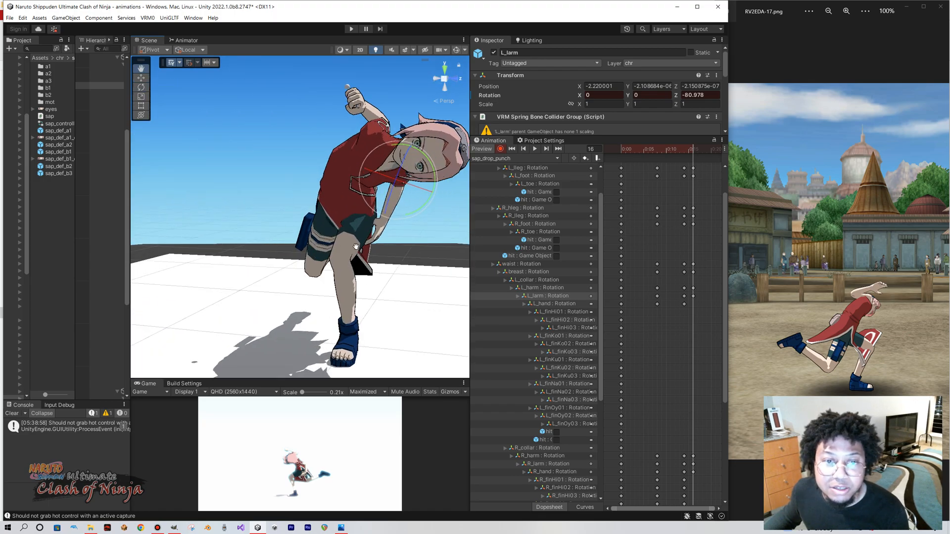
Refine the left upper arm at frame 16 from front and side views, rotating L_harm to about X -29.9, Y 46.5, Z 2.0.
{"action": "left_click", "coordinate": [533, 287]}
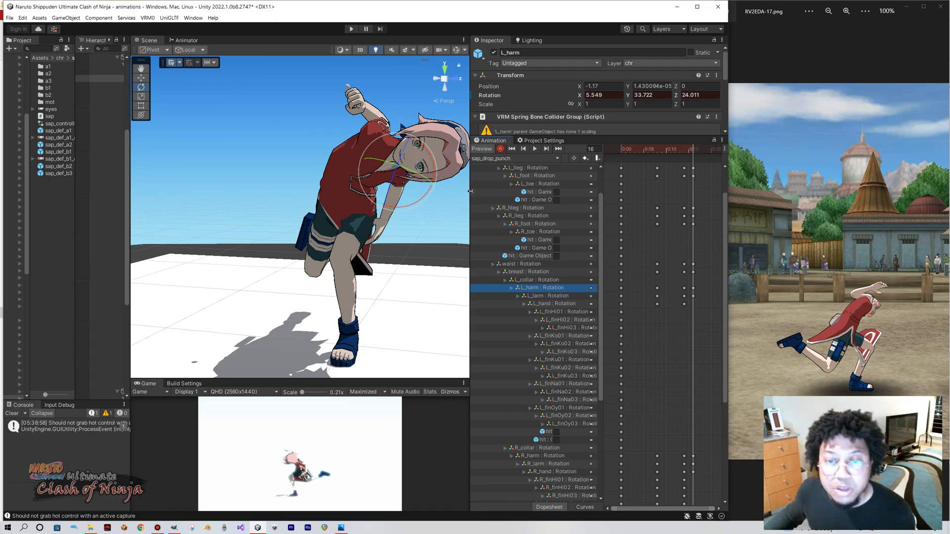
{"action": "left_click_drag", "start_coordinate": [427, 180], "coordinate": [438, 186]}
{"action": "left_click_drag", "start_coordinate": [368, 189], "coordinate": [395, 216]}
{"action": "right_click_drag", "start_coordinate": [410, 224], "coordinate": [356, 250]}
{"action": "middle_click_drag", "start_coordinate": [328, 252], "coordinate": [284, 248]}
{"action": "right_click_drag", "start_coordinate": [284, 248], "coordinate": [254, 246]}
{"action": "middle_click_drag", "start_coordinate": [310, 246], "coordinate": [237, 247]}
{"action": "left_click_drag", "start_coordinate": [306, 199], "coordinate": [278, 208]}
{"action": "right_click_drag", "start_coordinate": [278, 210], "coordinate": [343, 231]}
{"action": "middle_click_drag", "start_coordinate": [309, 237], "coordinate": [358, 248]}
{"action": "right_click_drag", "start_coordinate": [357, 248], "coordinate": [440, 228]}
{"action": "middle_click_drag", "start_coordinate": [293, 220], "coordinate": [362, 171]}
{"action": "left_click_drag", "start_coordinate": [360, 168], "coordinate": [348, 166]}
{"action": "left_click_drag", "start_coordinate": [368, 206], "coordinate": [354, 213]}
{"action": "right_click_drag", "start_coordinate": [332, 242], "coordinate": [385, 265]}
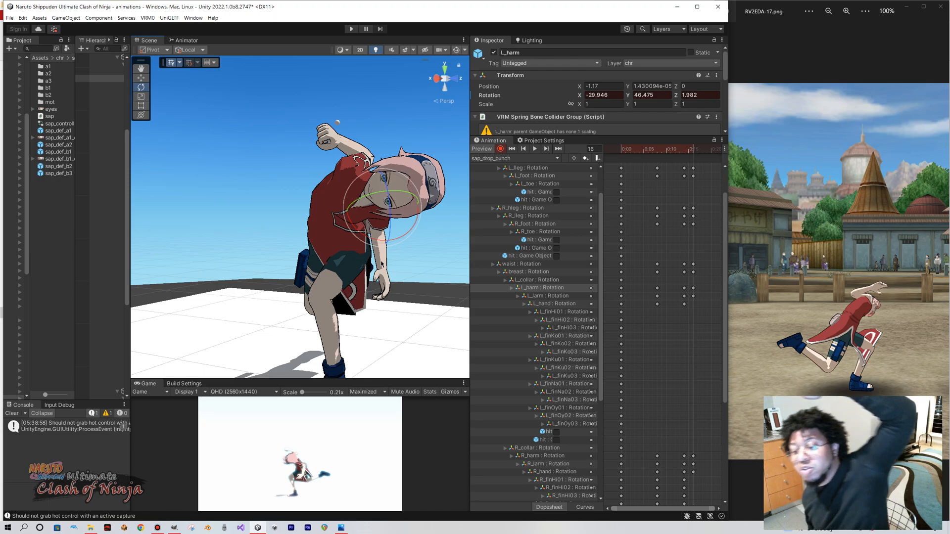
Turn the left hand at frame 16, rotating L_hand to about Y 6.9, Z -31.1.
{"action": "right_click_drag", "start_coordinate": [381, 264], "coordinate": [298, 276]}
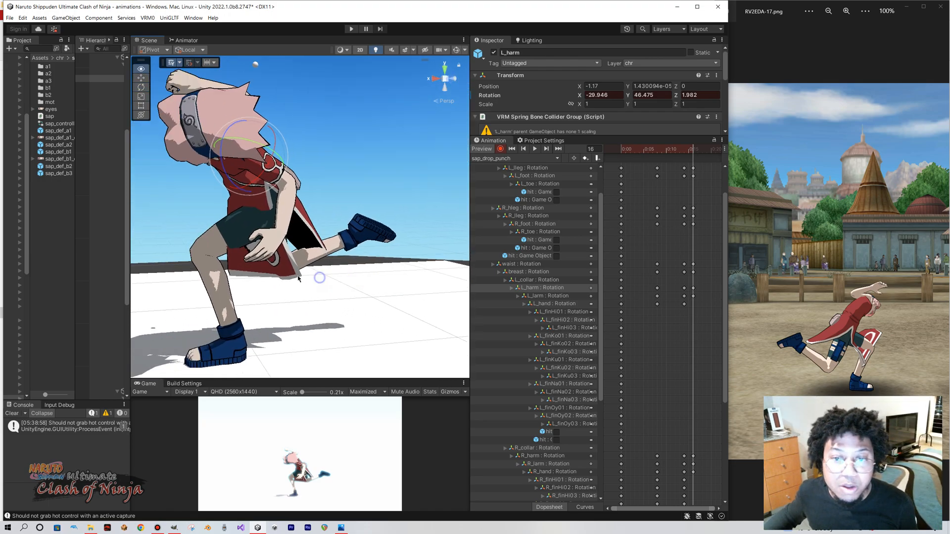
{"action": "left_click", "coordinate": [547, 296]}
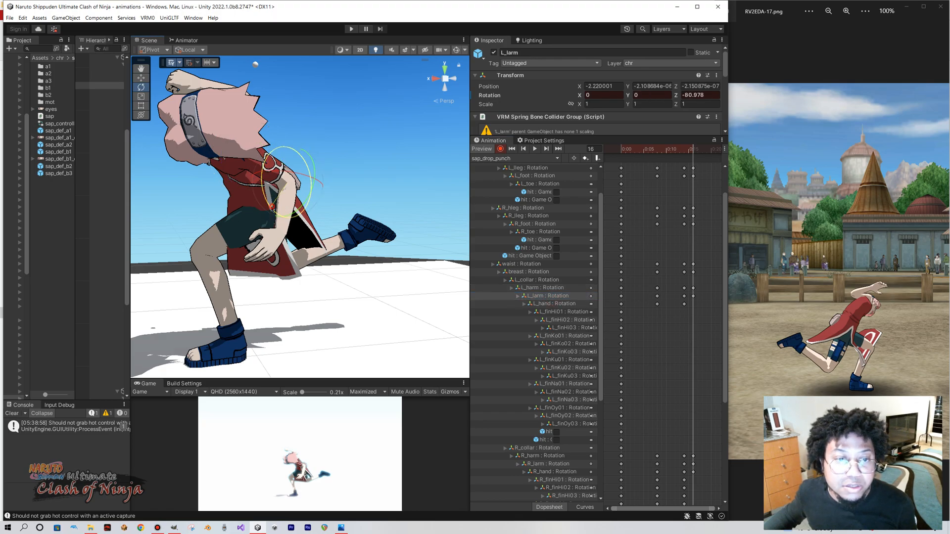
{"action": "left_click", "coordinate": [558, 304]}
{"action": "left_click_drag", "start_coordinate": [256, 222], "coordinate": [255, 227]}
{"action": "right_click_drag", "start_coordinate": [237, 228], "coordinate": [251, 241]}
{"action": "middle_click_drag", "start_coordinate": [265, 256], "coordinate": [317, 273]}
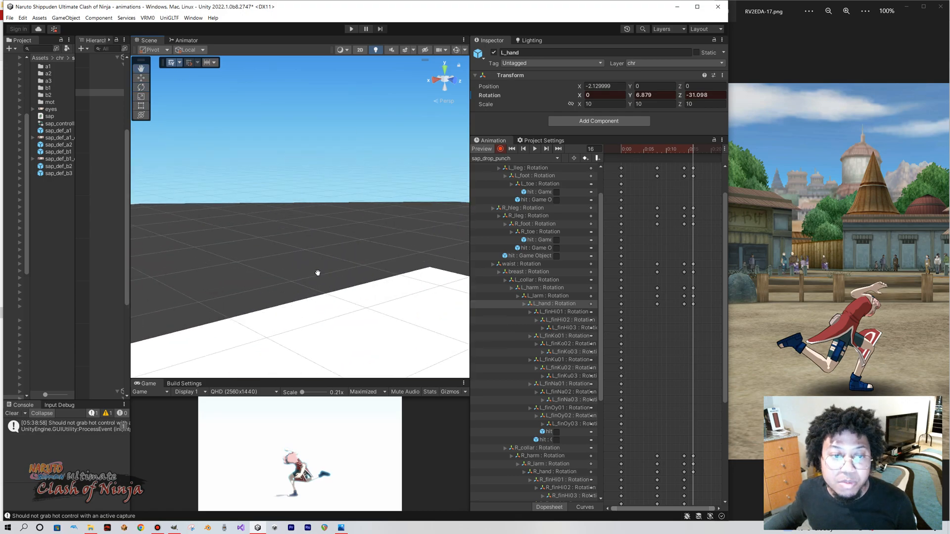
Examine the whole frame 16 pose from the front and side, comparing it with the RV2EDA-17.png reference.
{"action": "right_click_drag", "start_coordinate": [327, 262], "coordinate": [424, 267]}
{"action": "middle_click_drag", "start_coordinate": [154, 301], "coordinate": [223, 255]}
{"action": "scroll", "coordinate": [199, 252], "scroll_direction": "down", "scroll_amount": 6}
{"action": "scroll", "coordinate": [200, 252], "scroll_direction": "up", "scroll_amount": 3}
{"action": "scroll", "coordinate": [221, 256], "scroll_direction": "down", "scroll_amount": 4}
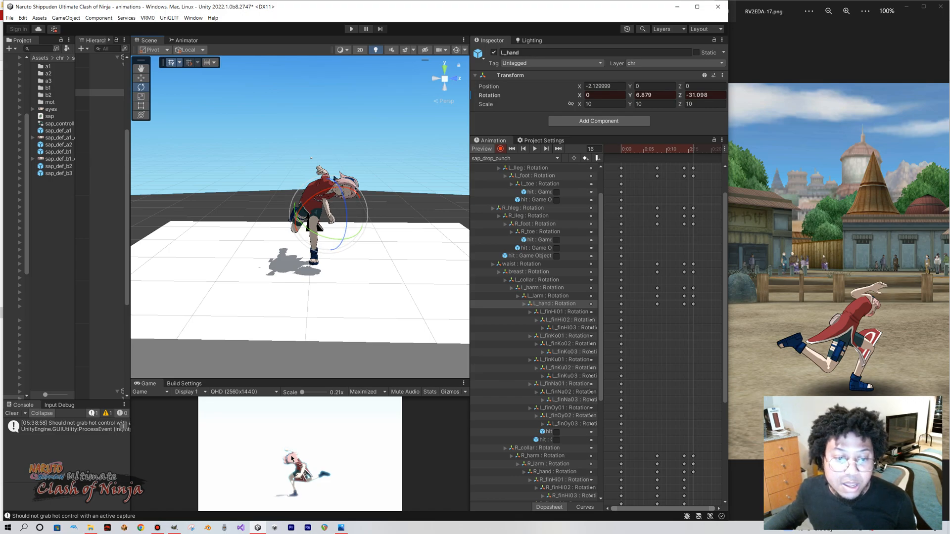
{"action": "left_click_drag", "start_coordinate": [288, 194], "coordinate": [307, 224], "text": "alt"}
{"action": "middle_click_drag", "start_coordinate": [264, 226], "coordinate": [305, 229]}
{"action": "left_click_drag", "start_coordinate": [305, 229], "coordinate": [293, 231], "text": "alt"}
{"action": "middle_click_drag", "start_coordinate": [294, 231], "coordinate": [312, 234]}
{"action": "left_click_drag", "start_coordinate": [265, 233], "coordinate": [301, 237], "text": "alt"}
{"action": "scroll", "coordinate": [321, 245], "scroll_direction": "up", "scroll_amount": 3}
{"action": "right_click_drag", "start_coordinate": [322, 243], "coordinate": [332, 244]}
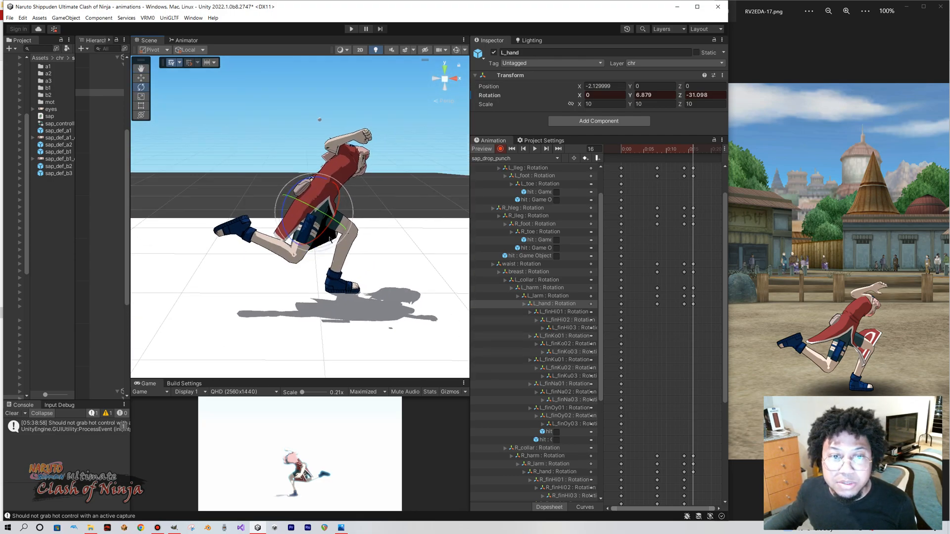
{"action": "scroll", "coordinate": [332, 244], "scroll_direction": "down", "scroll_amount": 4}
{"action": "scroll", "coordinate": [332, 245], "scroll_direction": "up", "scroll_amount": 4}
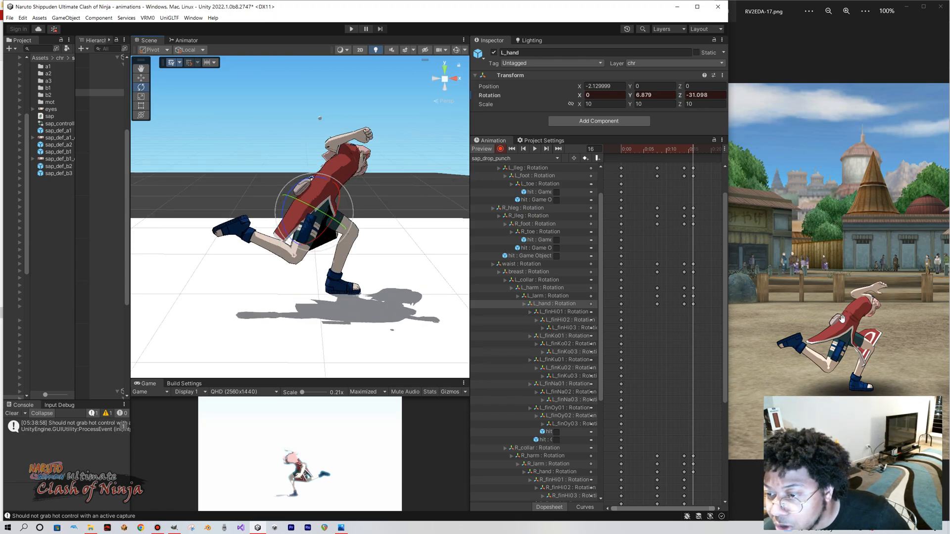
{"action": "middle_click_drag", "start_coordinate": [299, 218], "coordinate": [270, 223]}
{"action": "scroll", "coordinate": [271, 223], "scroll_direction": "down", "scroll_amount": 5}
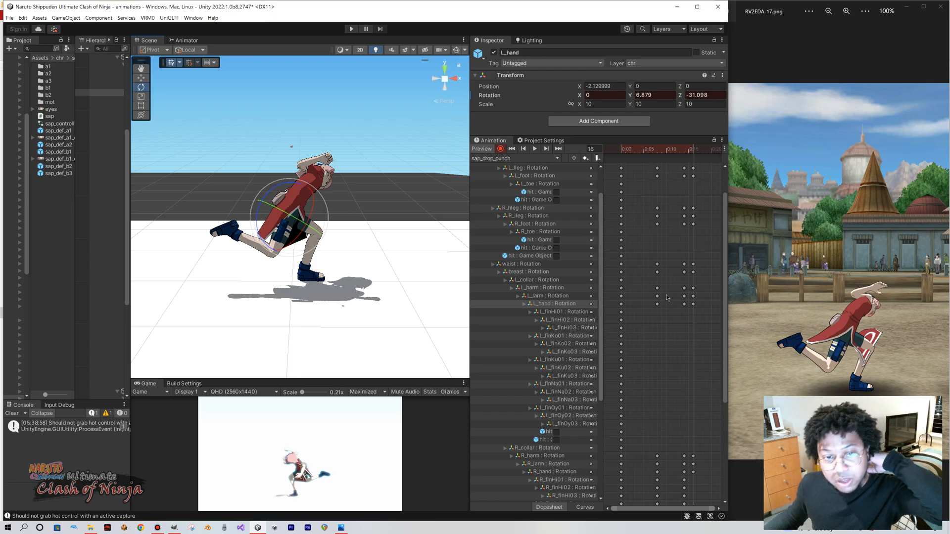
Scrub the timeline just before frame 16 to check the motion into the pose, and return to frame 16.
{"action": "left_click_drag", "start_coordinate": [687, 153], "coordinate": [680, 150]}
{"action": "mouse_move", "coordinate": [283, 231]}
{"action": "right_mouse_down"}
{"action": "mouse_move", "coordinate": [216, 236]}
{"action": "mouse_move", "coordinate": [295, 235]}
{"action": "right_mouse_up"}
{"action": "middle_click_drag", "start_coordinate": [296, 236], "coordinate": [254, 236]}
{"action": "left_click_drag", "start_coordinate": [681, 151], "coordinate": [693, 172]}
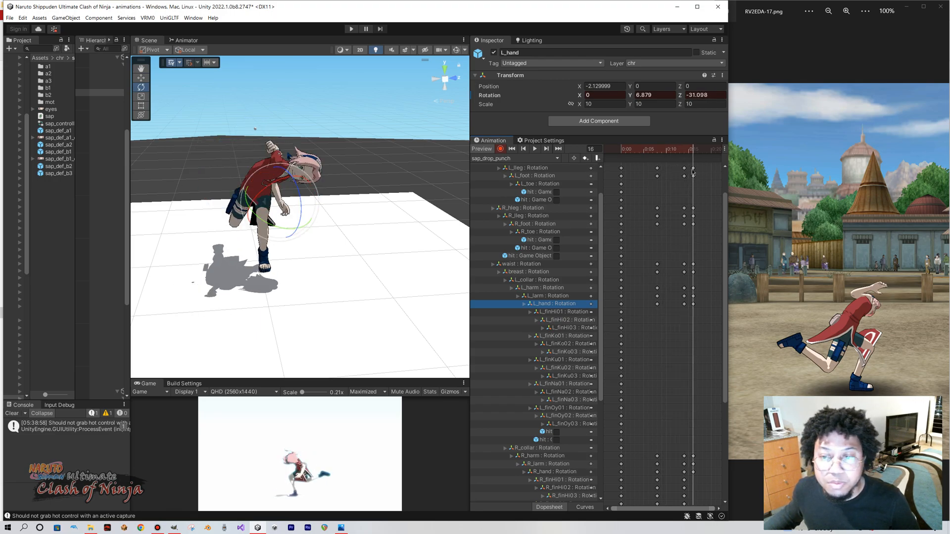
{"action": "scroll", "coordinate": [540, 259], "scroll_direction": "down", "scroll_amount": 3}
{"action": "mouse_move", "coordinate": [335, 265]}
{"action": "left_mouse_down", "text": "alt"}
{"action": "mouse_move", "coordinate": [460, 267]}
{"action": "mouse_move", "coordinate": [345, 273]}
{"action": "left_mouse_up", "text": "alt"}
{"action": "key", "text": "f"}
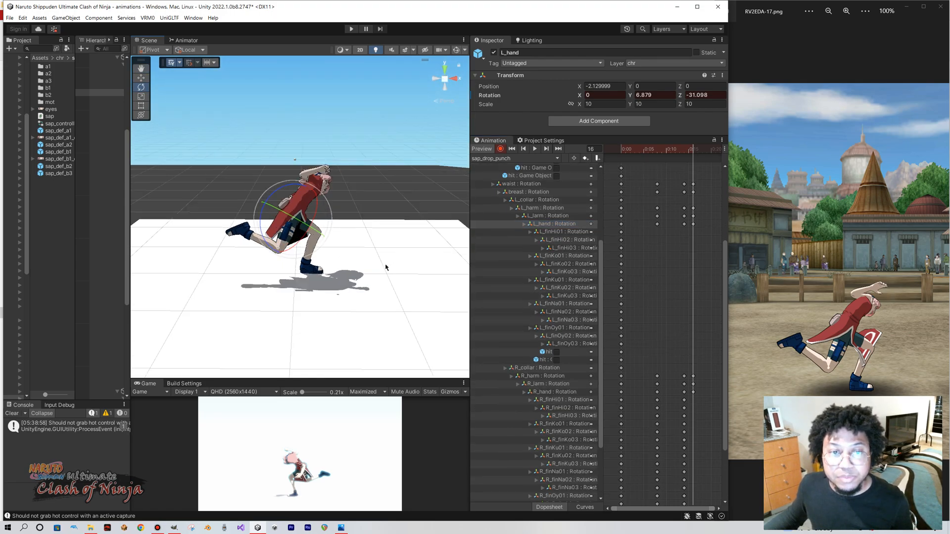
Switch to the image viewer, maximize it, and browse the RV2EDA reference screenshots between 14 and 19.
{"action": "left_click", "coordinate": [762, 253]}
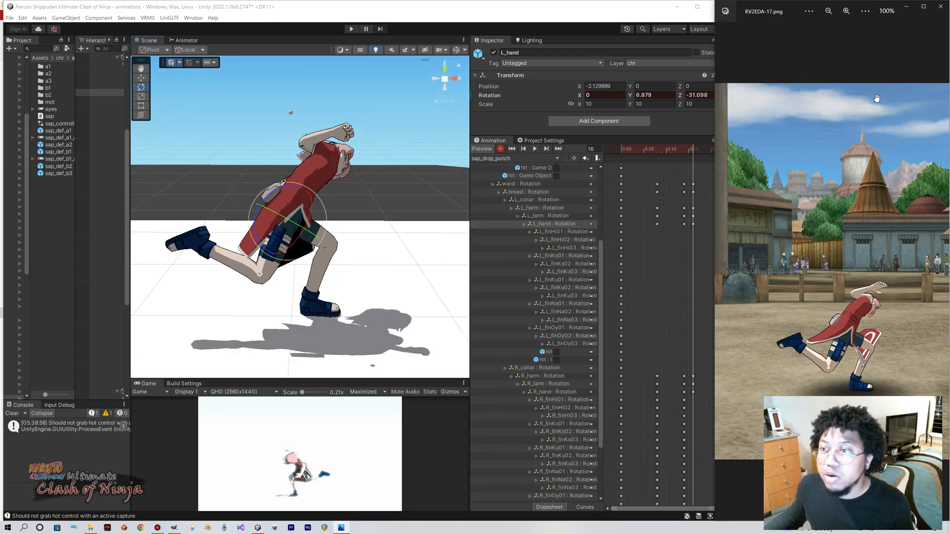
{"action": "left_click", "coordinate": [923, 6]}
{"action": "scroll", "coordinate": [717, 205], "scroll_direction": "down", "scroll_amount": 1}
{"action": "scroll", "coordinate": [717, 205], "scroll_direction": "down", "scroll_amount": 3}
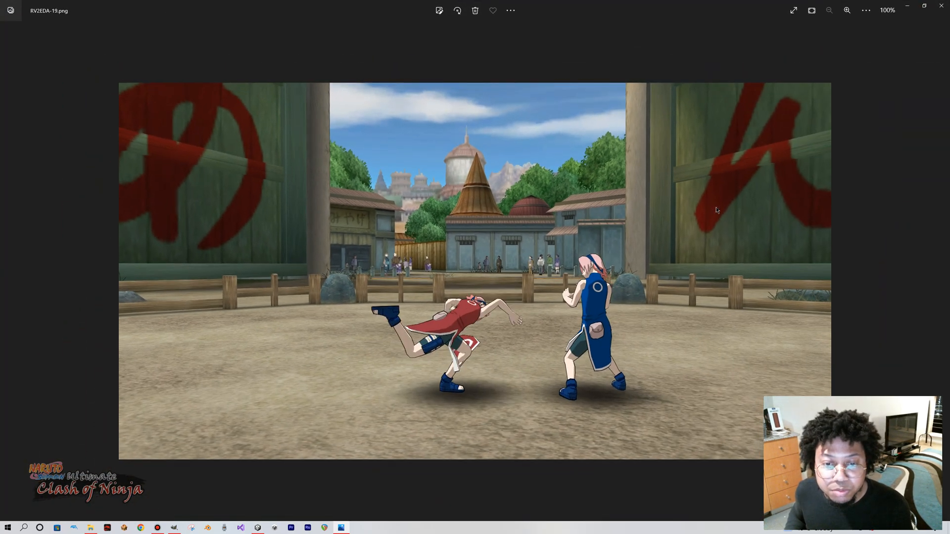
{"action": "key", "text": "Left"}
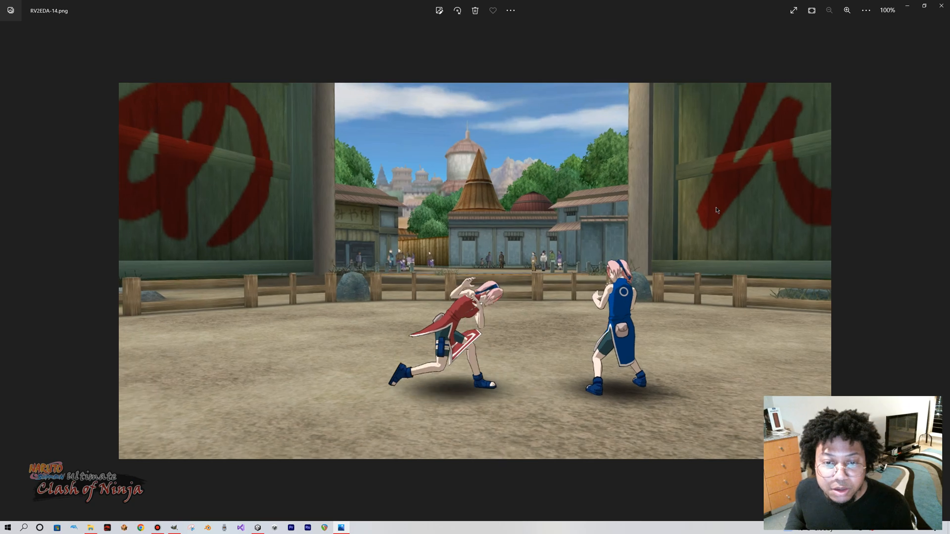
{"action": "key", "text": "Right"}
{"action": "key", "text": "Right"}
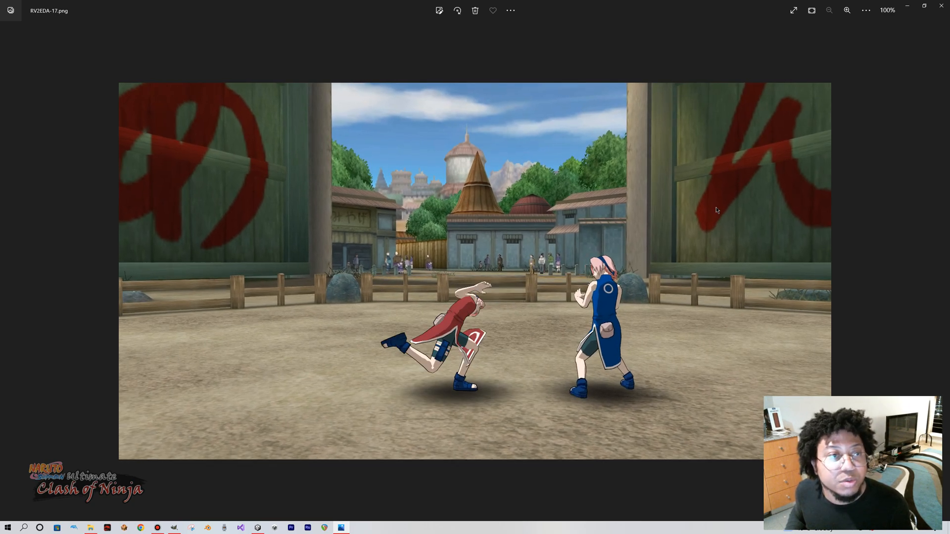
Flip back and forth between RV2EDA-17.png and its neighbouring screenshots to study how the character's body and arms move.
{"action": "key", "text": "Right"}
{"action": "key", "text": "Right"}
{"action": "key", "text": "Left"}
{"action": "key", "text": "Left"}
{"action": "key", "text": "Right"}
{"action": "key", "text": "Left"}
{"action": "key", "text": "Left"}
{"action": "key", "text": "Right"}
{"action": "key", "text": "Right"}
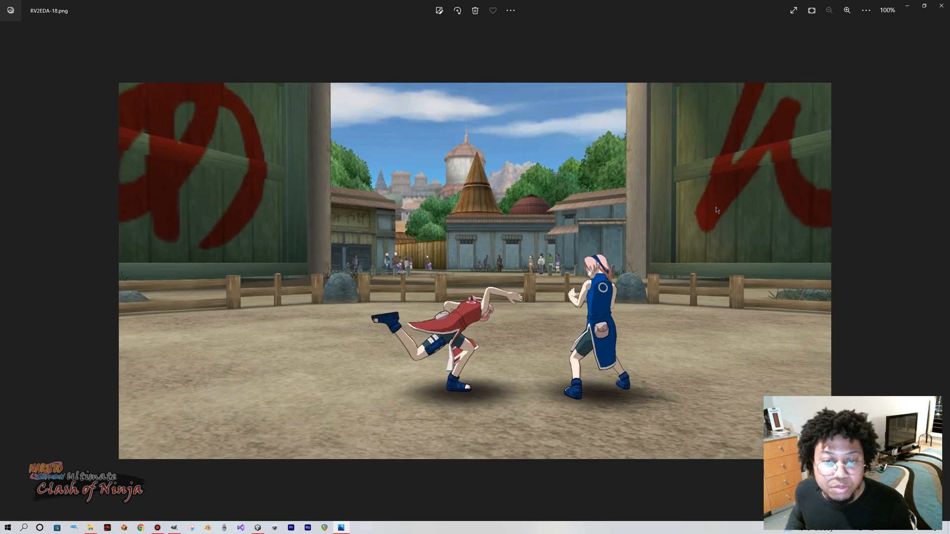
{"action": "key", "text": "Left"}
{"action": "key", "text": "Right"}
{"action": "key", "text": "Right"}
{"action": "key", "text": "Left"}
{"action": "key", "text": "Right"}
{"action": "key", "text": "Left"}
{"action": "key", "text": "Left"}
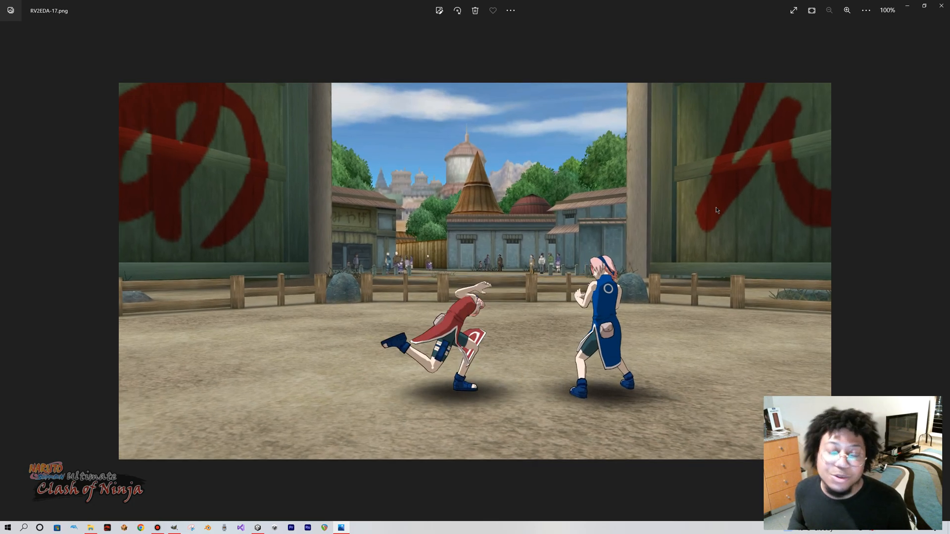
{"action": "key", "text": "Left"}
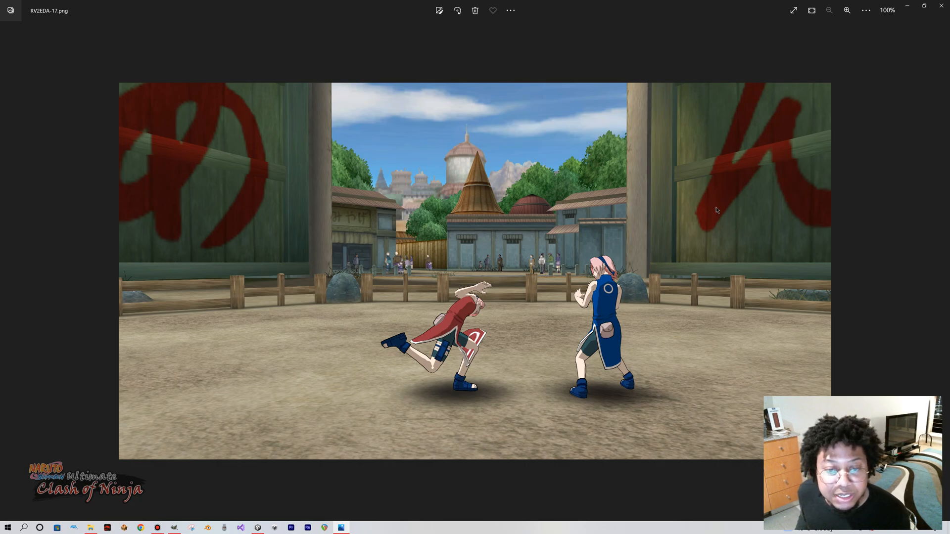
{"action": "key", "text": "Right"}
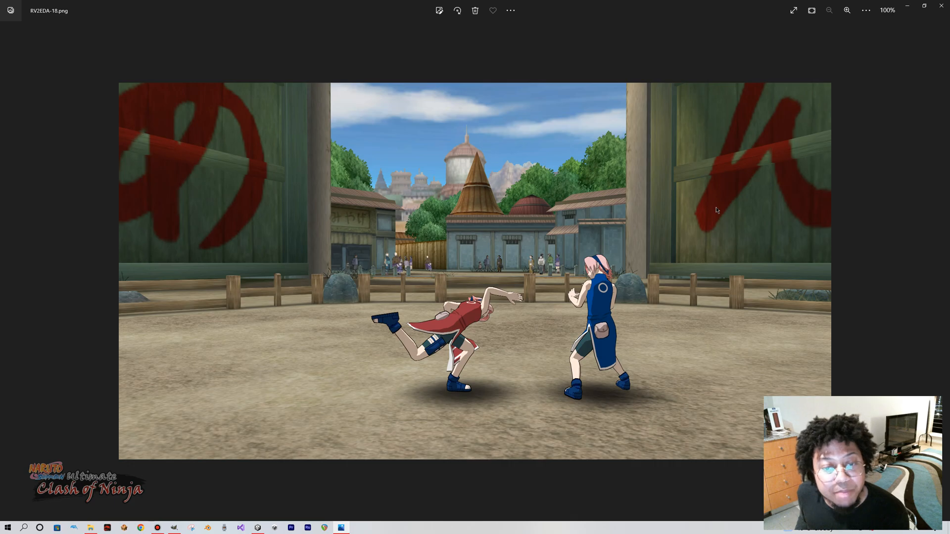
Step forward to RV2EDA-20.png and back to examine how the punch follows through.
{"action": "key", "text": "Right"}
{"action": "key", "text": "Right"}
{"action": "key", "text": "Right"}
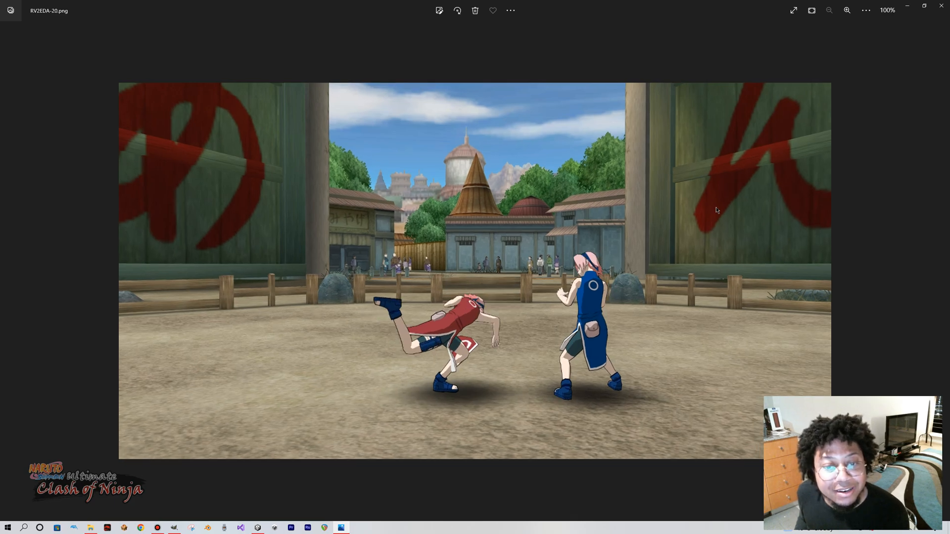
{"action": "key", "text": "Left"}
{"action": "key", "text": "Left"}
{"action": "key", "text": "Left"}
{"action": "key", "text": "Left"}
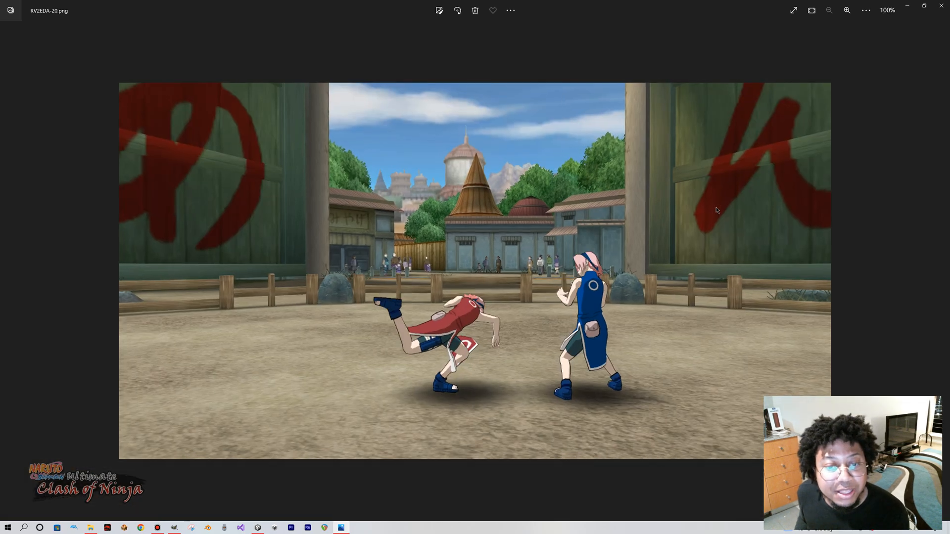
Compare RV2EDA-17.png with RV2EDA-18.png repeatedly, examining the change in the punching arm, torso and raised leg.
{"action": "key", "text": "Right"}
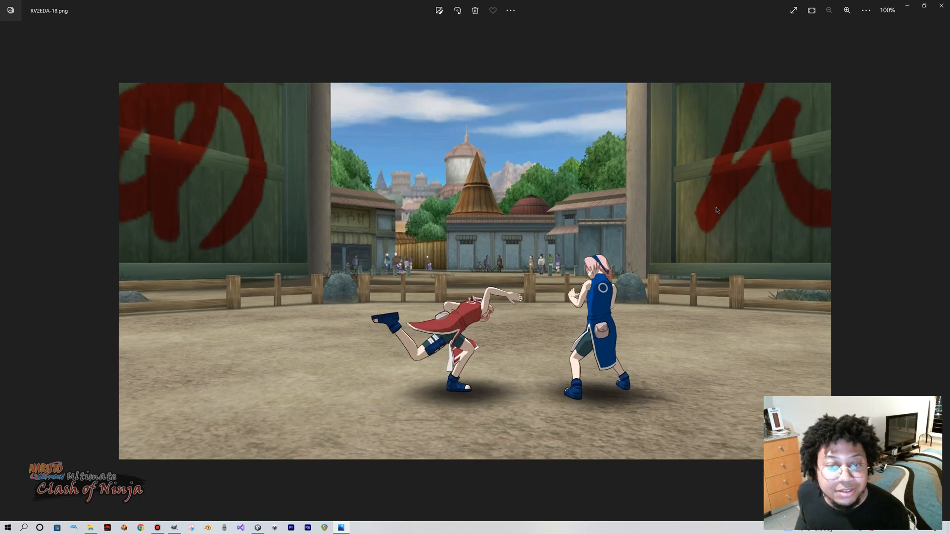
{"action": "key", "text": "Left"}
{"action": "key", "text": "Right"}
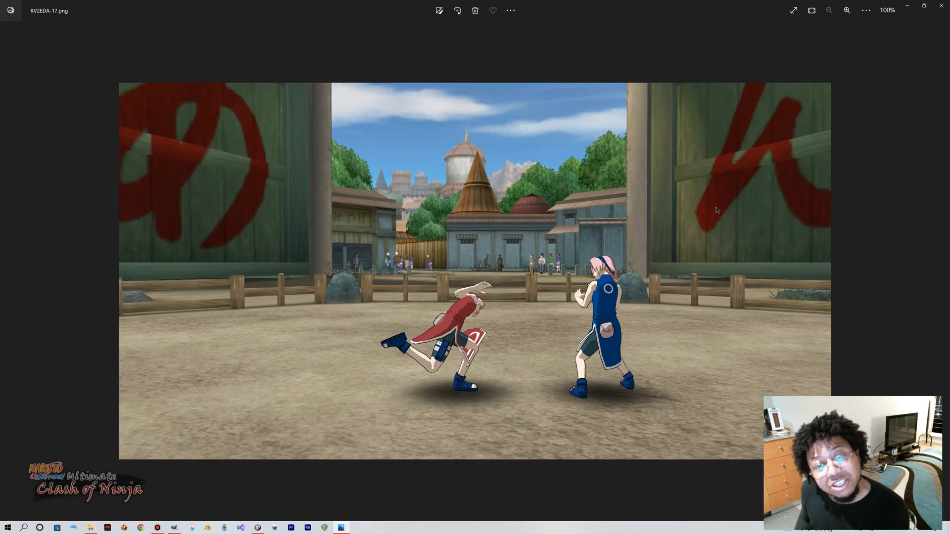
{"action": "key", "text": "Right"}
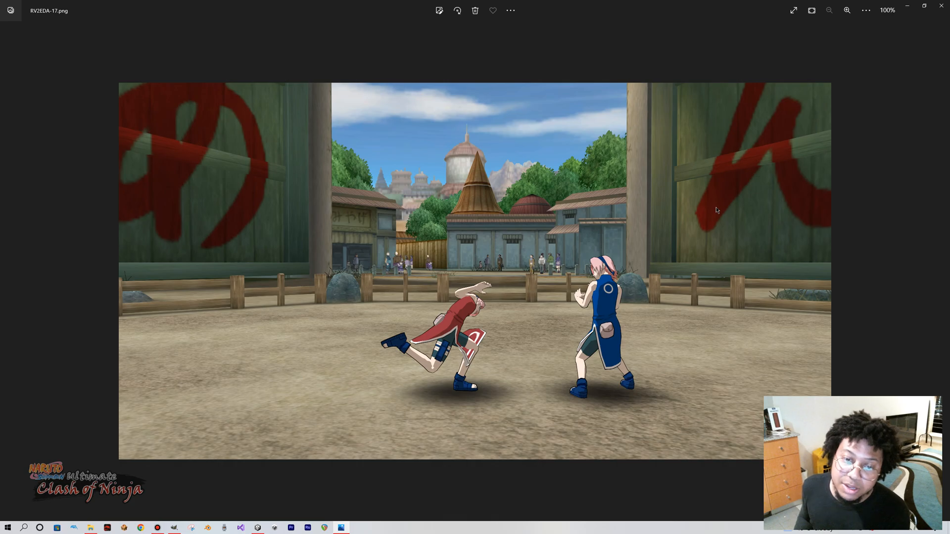
{"action": "key", "text": "Left"}
{"action": "key", "text": "Left"}
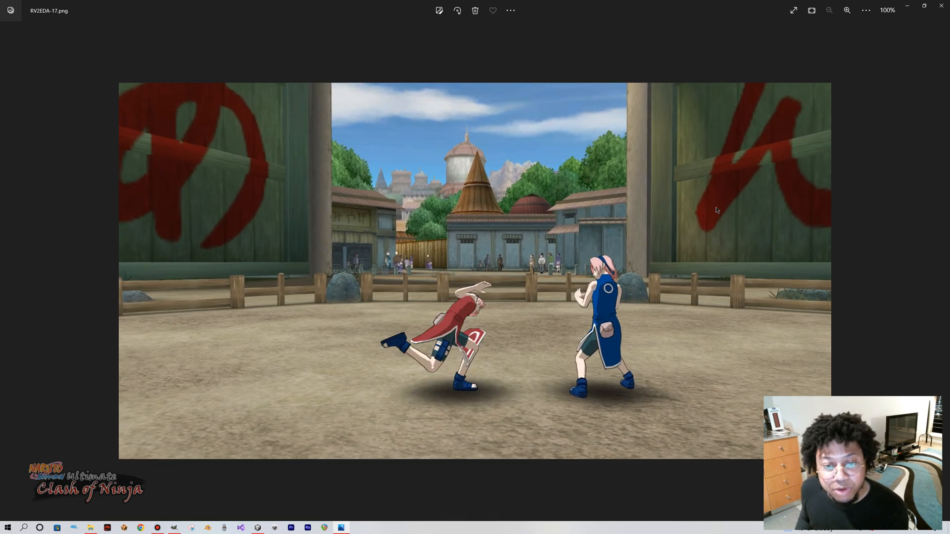
{"action": "key", "text": "Right"}
{"action": "key", "text": "Left"}
{"action": "key", "text": "Right"}
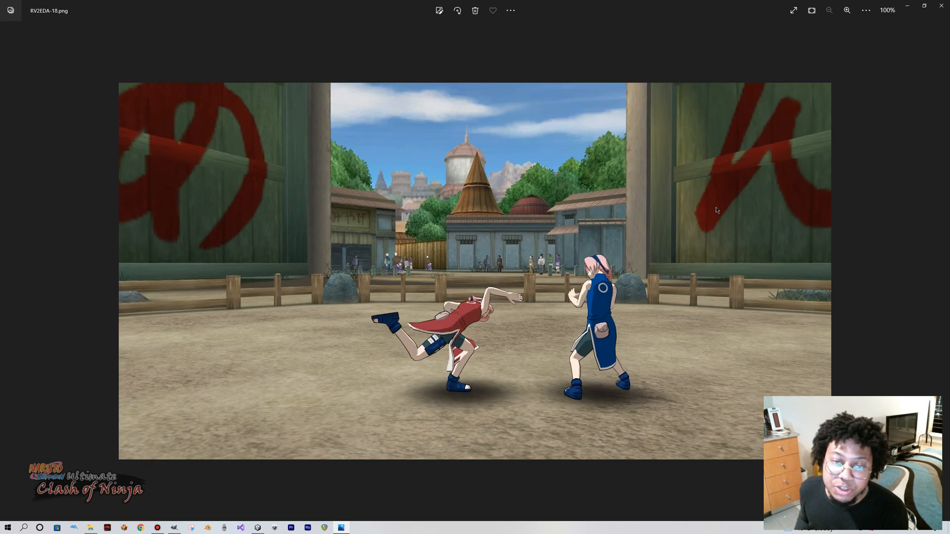
{"action": "key", "text": "Left"}
{"action": "key", "text": "Left"}
{"action": "key", "text": "Right"}
{"action": "key", "text": "Right"}
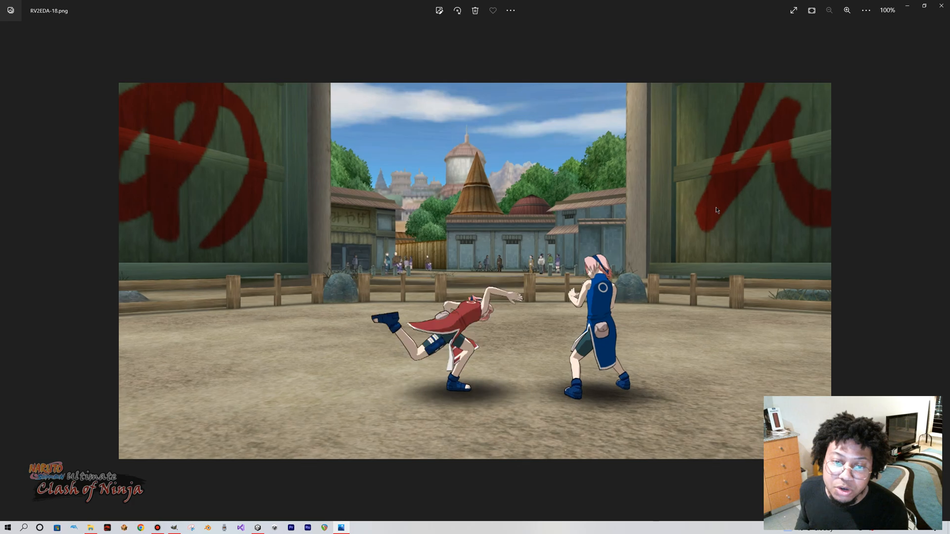
{"action": "key", "text": "Left"}
{"action": "key", "text": "Left"}
{"action": "key", "text": "Right"}
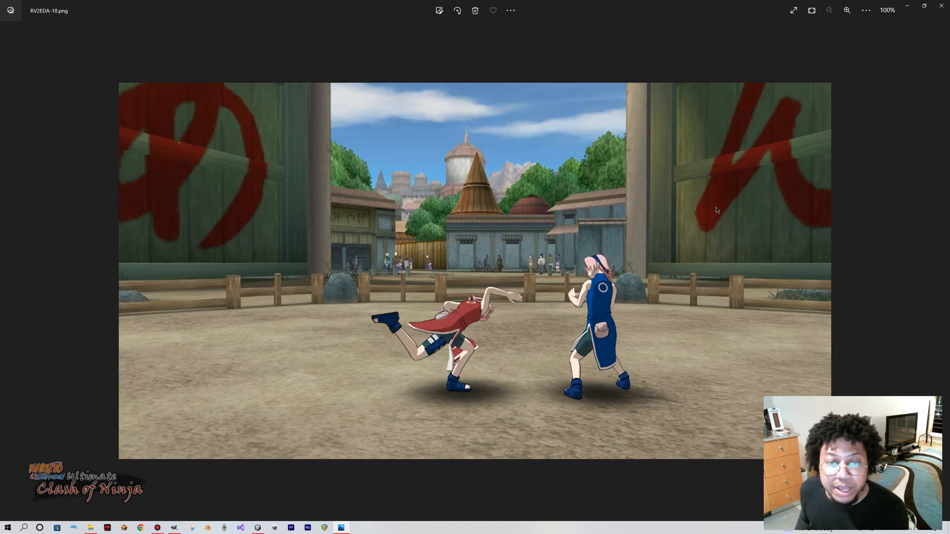
{"action": "key", "text": "Left"}
{"action": "key", "text": "Right"}
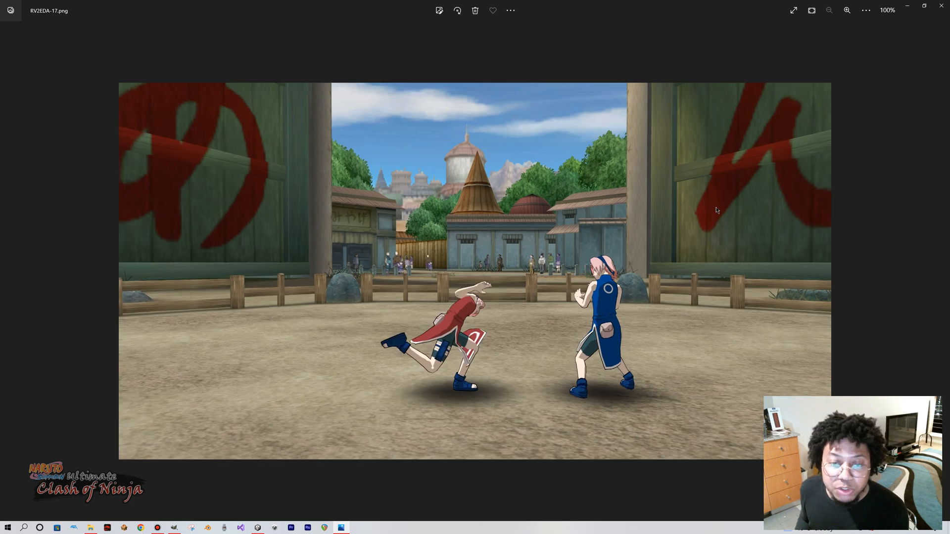
Flip between RV2EDA-17.png and RV2EDA-19.png to compare how the punching arm, torso and raised leg change.
{"action": "key", "text": "Left"}
{"action": "key", "text": "Left"}
{"action": "key", "text": "Right"}
{"action": "key", "text": "Right"}
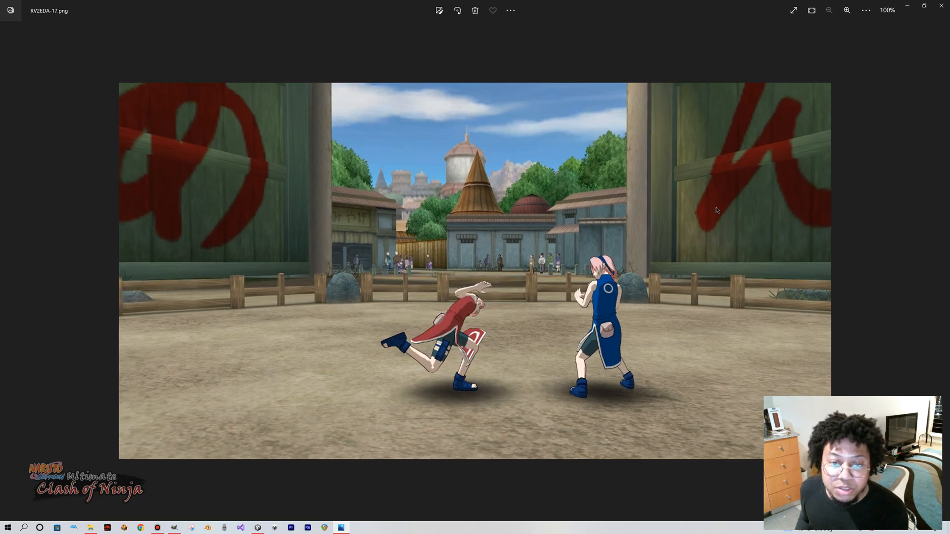
{"action": "key", "text": "Right"}
{"action": "key", "text": "Right"}
{"action": "key", "text": "Right"}
{"action": "key", "text": "Right"}
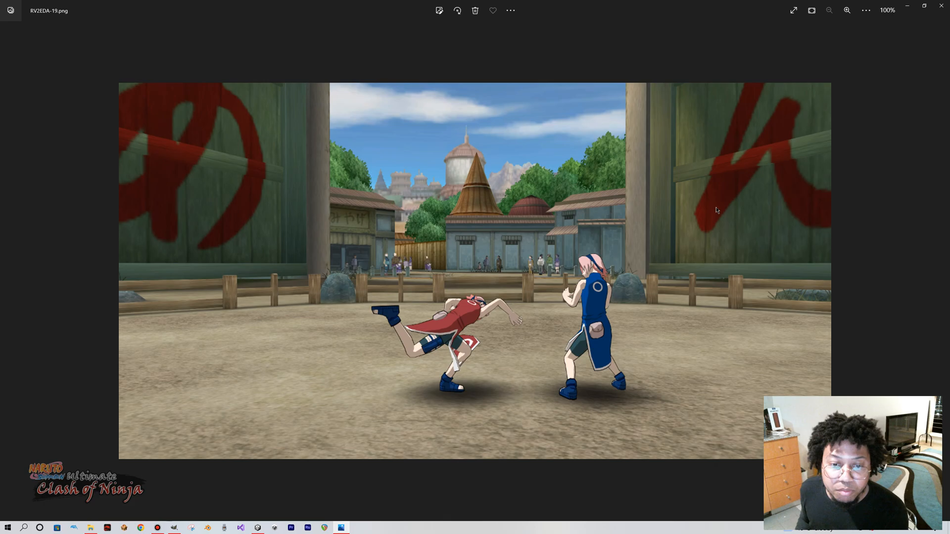
{"action": "key", "text": "Left"}
{"action": "key", "text": "Left"}
{"action": "key", "text": "Left"}
{"action": "key", "text": "Left"}
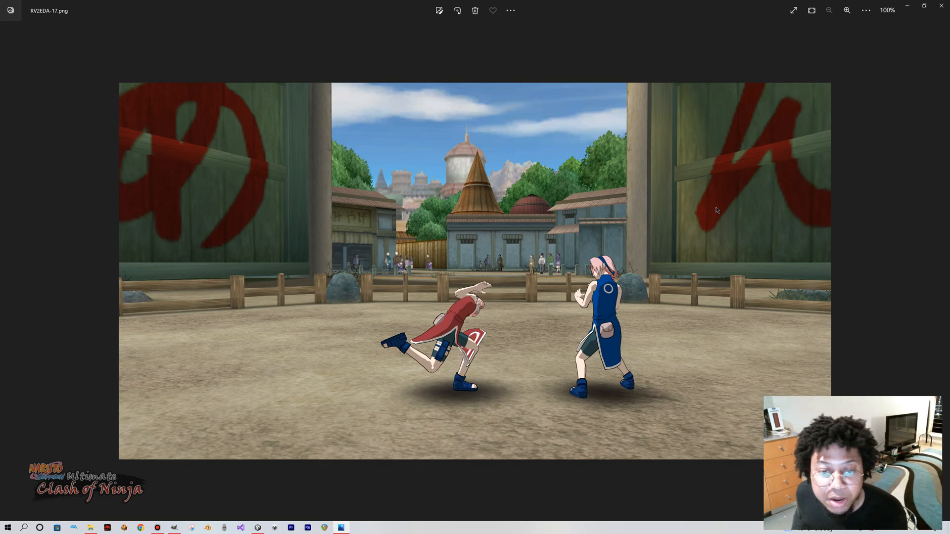
Step forward through the reference screenshots from RV2EDA-17.png to RV2EDA-26.png to study the punch's follow-through.
{"action": "key", "text": "Right"}
{"action": "key", "text": "Right"}
{"action": "key", "text": "Left"}
{"action": "key", "text": "Left"}
{"action": "key", "text": "Left"}
{"action": "key", "text": "Right"}
{"action": "key", "text": "Right"}
{"action": "key", "text": "Right"}
{"action": "key", "text": "Right"}
{"action": "key", "text": "Right"}
{"action": "key", "text": "Right"}
{"action": "key", "text": "Right"}
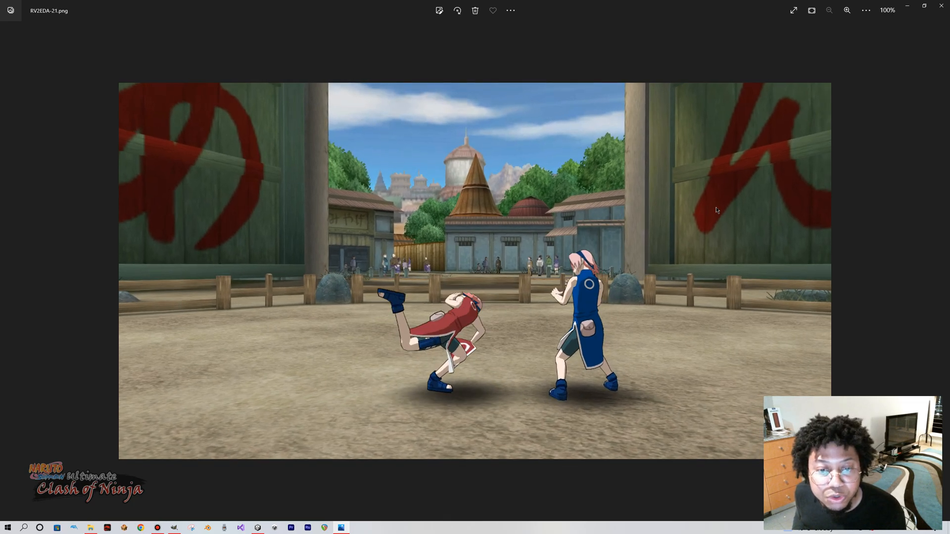
{"action": "key", "text": "Right"}
{"action": "key", "text": "Right"}
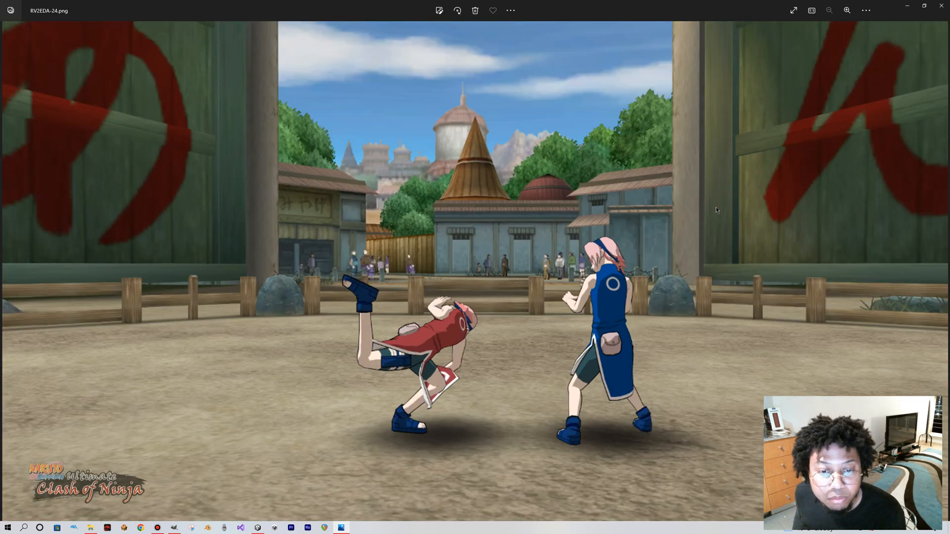
{"action": "key", "text": "Right"}
{"action": "key", "text": "Right"}
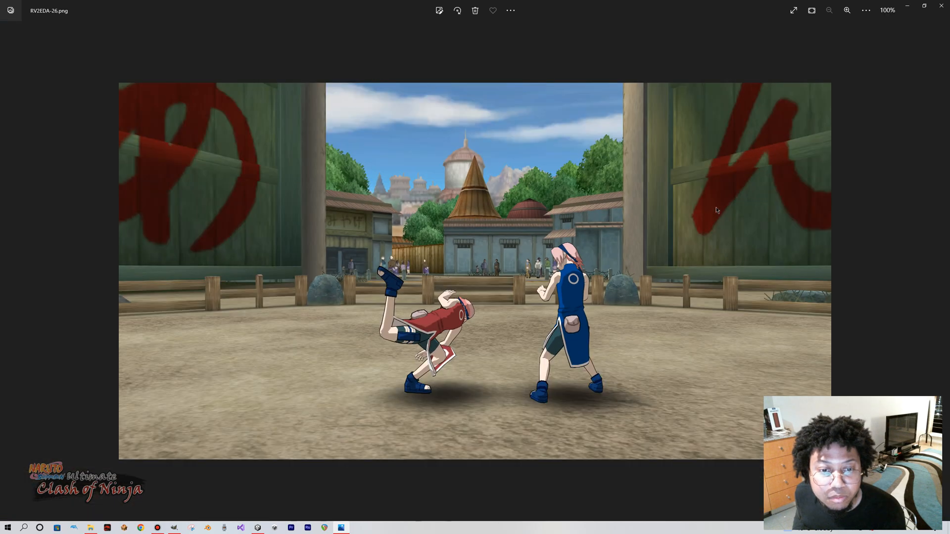
Go back from RV2EDA-26.png to RV2EDA-23.png, examining how the body settles at the end of the punch.
{"action": "key", "text": "Right"}
{"action": "key", "text": "Left"}
{"action": "key", "text": "Right"}
{"action": "key", "text": "Left"}
{"action": "key", "text": "Left"}
{"action": "key", "text": "Left"}
{"action": "key", "text": "Left"}
{"action": "key", "text": "Left"}
{"action": "key", "text": "Left"}
{"action": "key", "text": "Left"}
{"action": "key", "text": "Left"}
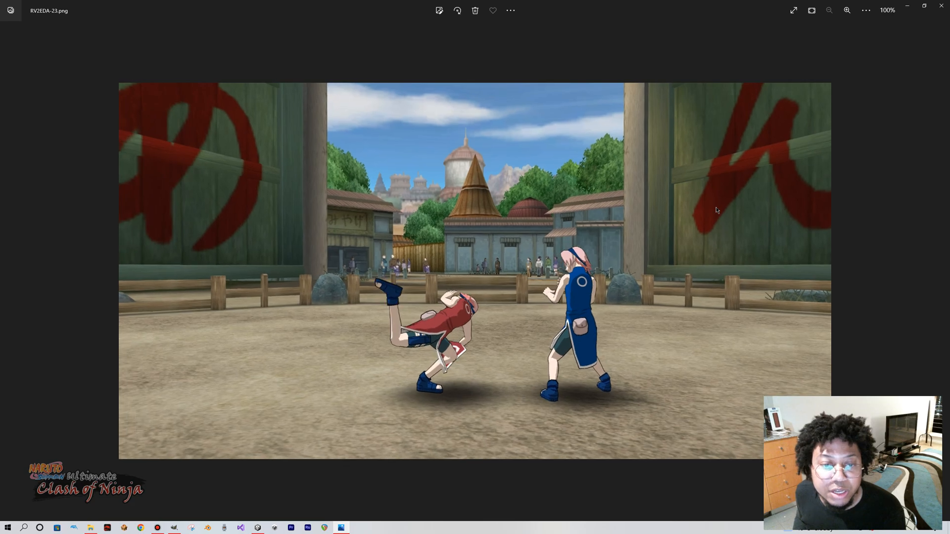
Compare the screenshots around RV2EDA-23.png and settle on RV2EDA-21.png as the reference for the next pose.
{"action": "key", "text": "Right"}
{"action": "key", "text": "Left"}
{"action": "key", "text": "Left"}
{"action": "key", "text": "Right"}
{"action": "key", "text": "Left"}
{"action": "key", "text": "Left"}
{"action": "key", "text": "Right"}
{"action": "key", "text": "Right"}
{"action": "key", "text": "Right"}
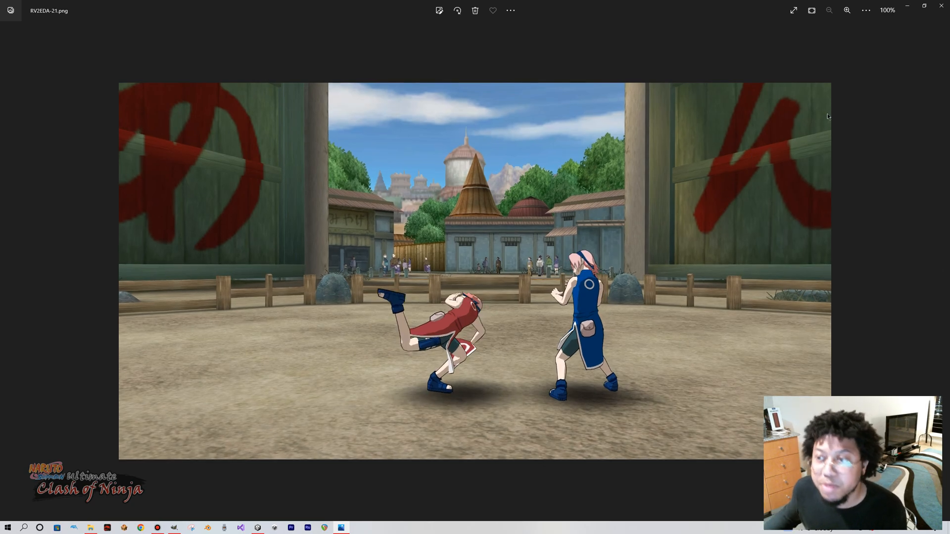
Restore the image viewer to a smaller window beside Unity and frame the punching character in RV2EDA-21.png.
{"action": "left_click", "coordinate": [924, 5]}
{"action": "left_click_drag", "start_coordinate": [804, 31], "coordinate": [795, 0]}
{"action": "scroll", "coordinate": [817, 261], "scroll_direction": "up", "scroll_amount": 3}
{"action": "scroll", "coordinate": [817, 261], "scroll_direction": "up", "scroll_amount": 3}
{"action": "left_click_drag", "start_coordinate": [817, 261], "coordinate": [832, 233]}
{"action": "scroll", "coordinate": [827, 252], "scroll_direction": "down", "scroll_amount": 1}
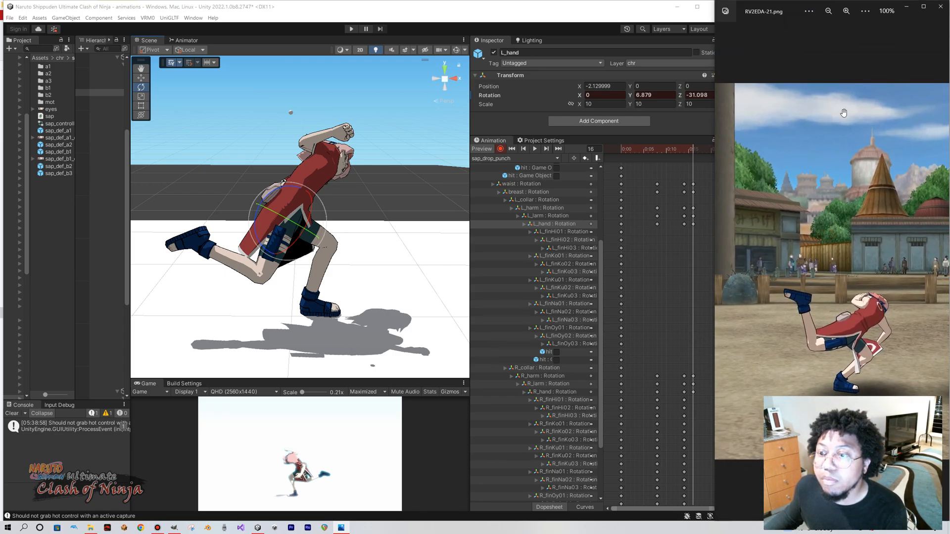
At frame 20 of sap_drop_punch, rotate the hip bone to about (-3.5, -107.7, -139) so the body leans further forward.
{"action": "scroll", "coordinate": [677, 168], "scroll_direction": "down", "scroll_amount": 3}
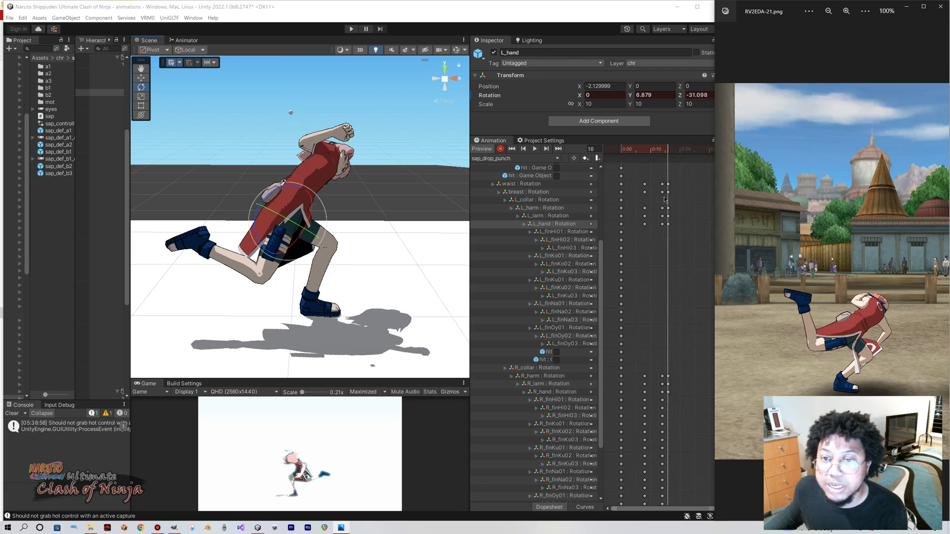
{"action": "left_click_drag", "start_coordinate": [669, 149], "coordinate": [682, 150]}
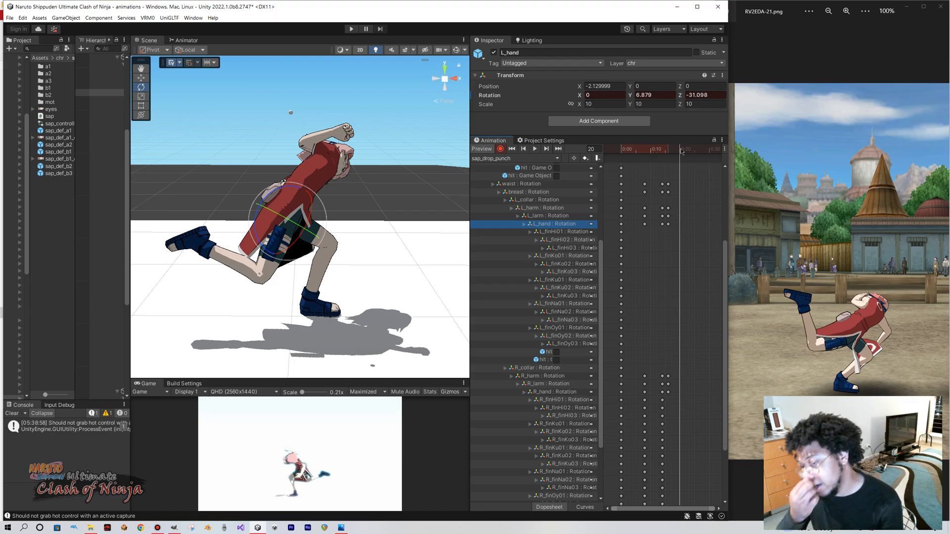
{"action": "scroll", "coordinate": [545, 207], "scroll_direction": "up", "scroll_amount": 5}
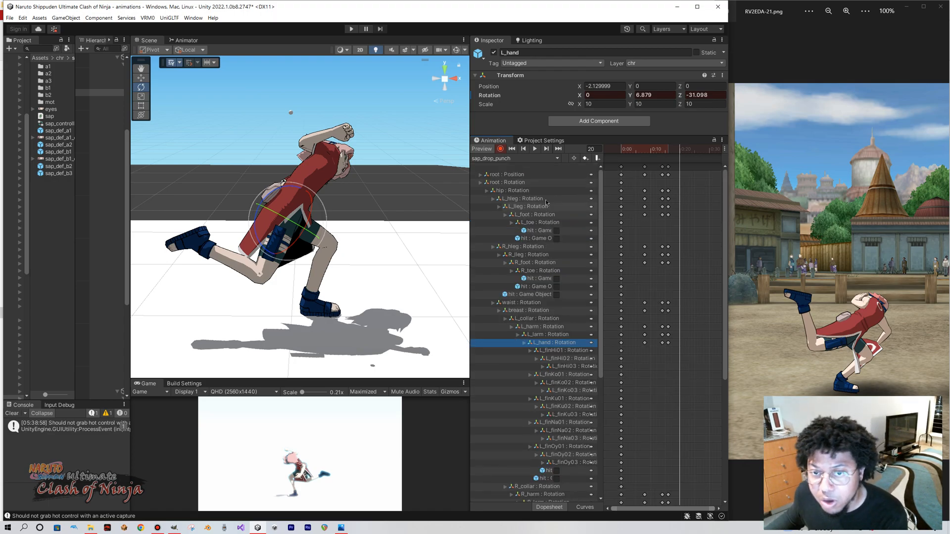
{"action": "left_click", "coordinate": [514, 190]}
{"action": "scroll", "coordinate": [311, 272], "scroll_direction": "down", "scroll_amount": 3}
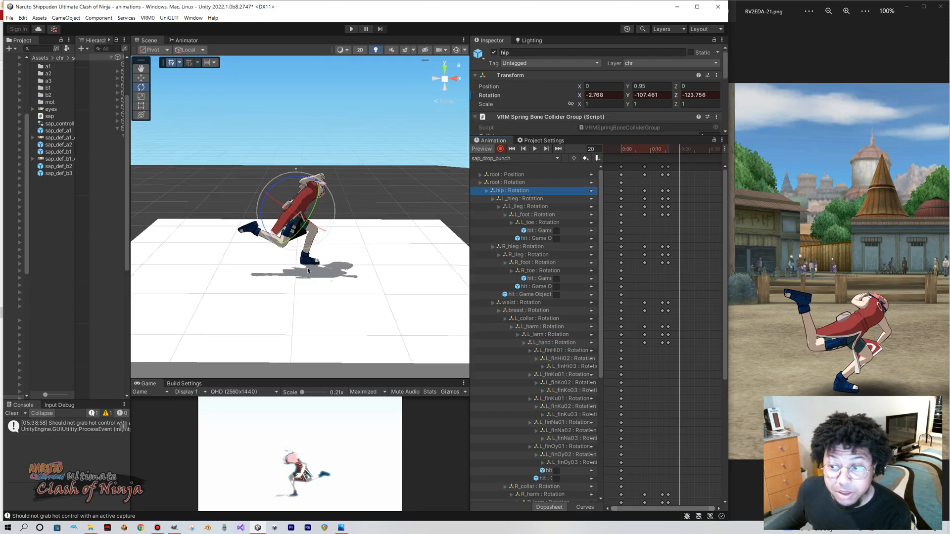
{"action": "scroll", "coordinate": [312, 271], "scroll_direction": "up", "scroll_amount": 4}
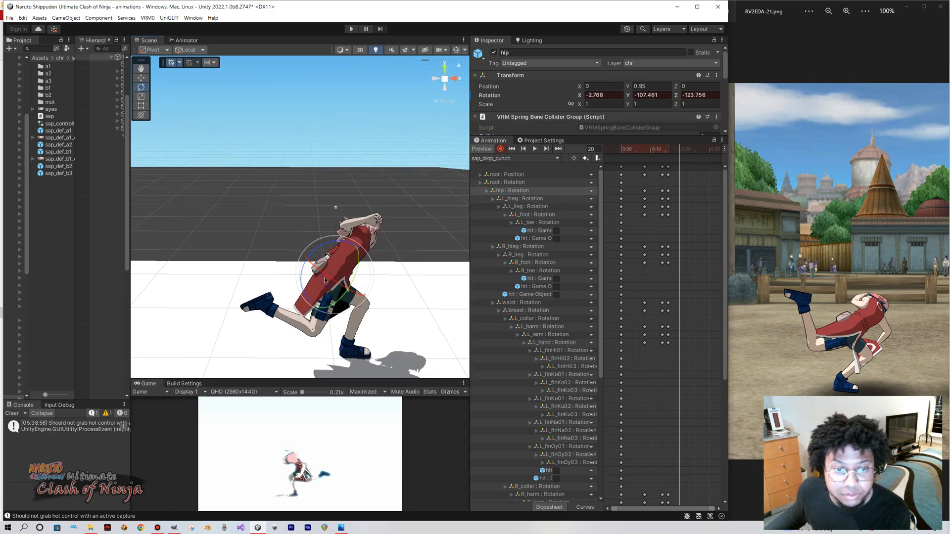
{"action": "middle_click_drag", "start_coordinate": [318, 271], "coordinate": [315, 271]}
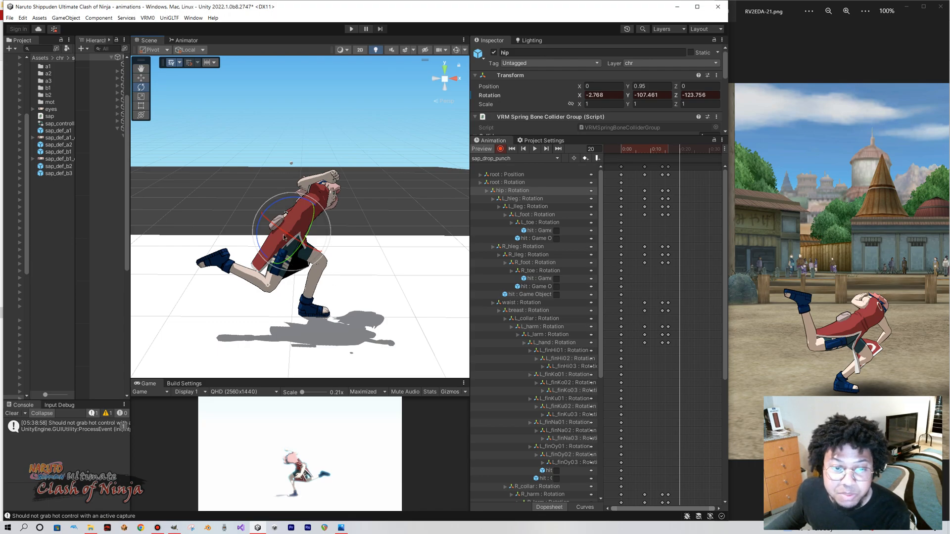
{"action": "left_click_drag", "start_coordinate": [277, 209], "coordinate": [293, 231]}
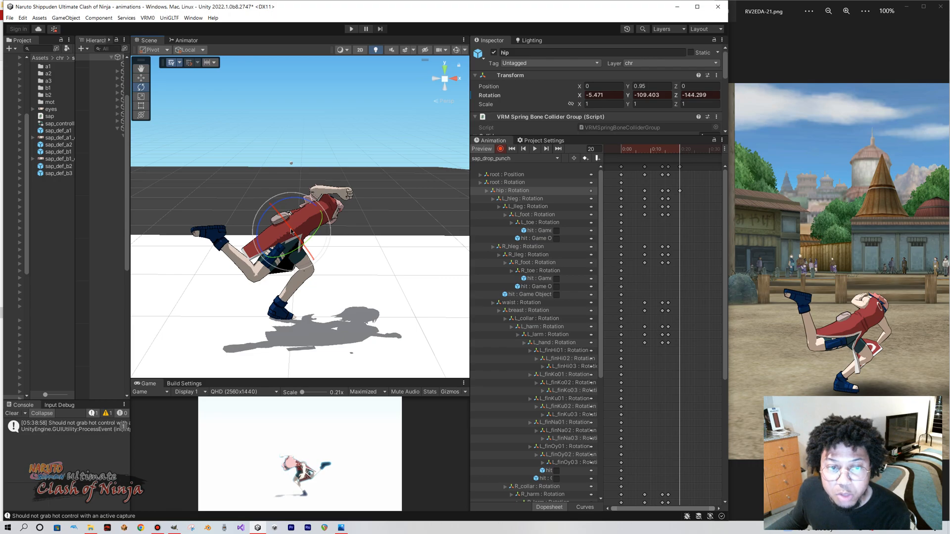
{"action": "left_click_drag", "start_coordinate": [303, 202], "coordinate": [296, 208]}
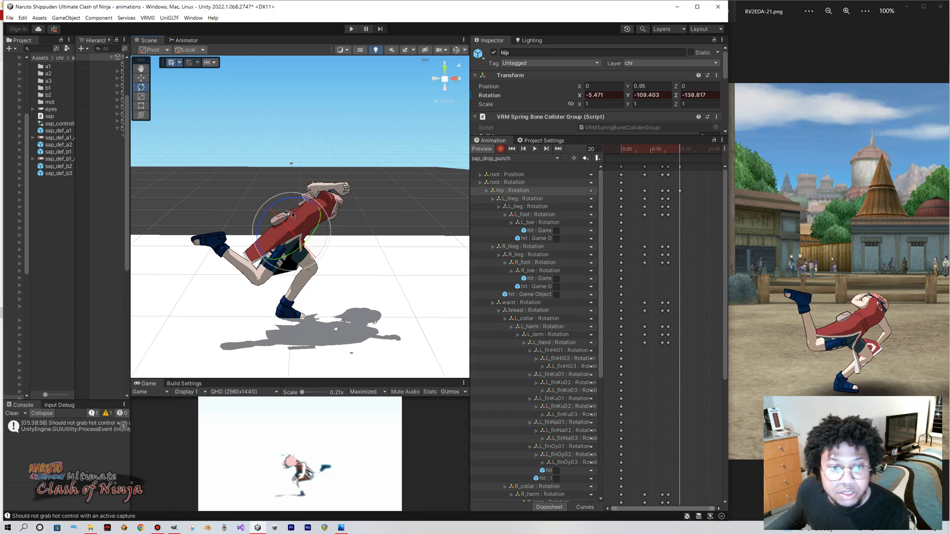
{"action": "left_click_drag", "start_coordinate": [291, 231], "coordinate": [286, 229]}
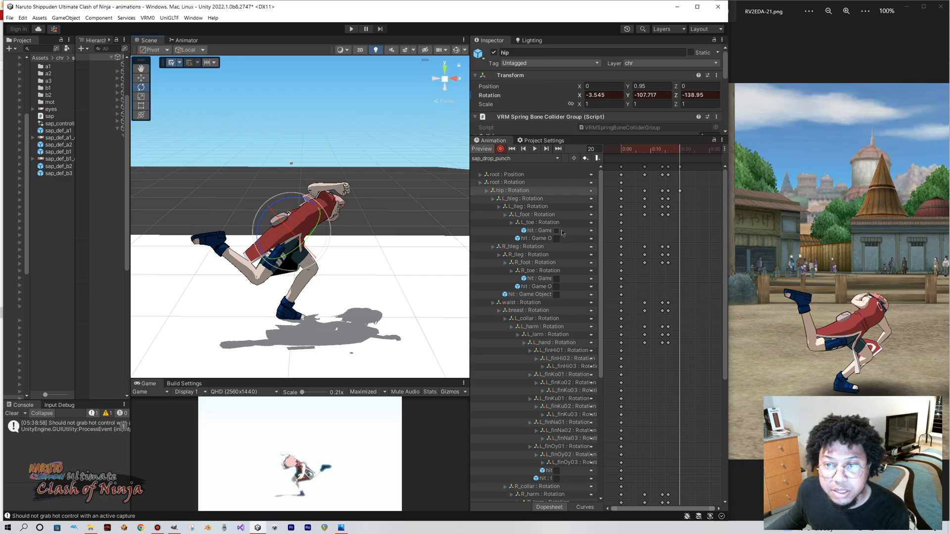
Pose the left leg at frame 20: rotate L_hleg to about (17, 163.4, -100.6), L_lleg to Z 86.5 and L_foot to Z -37.2.
{"action": "left_click", "coordinate": [528, 200]}
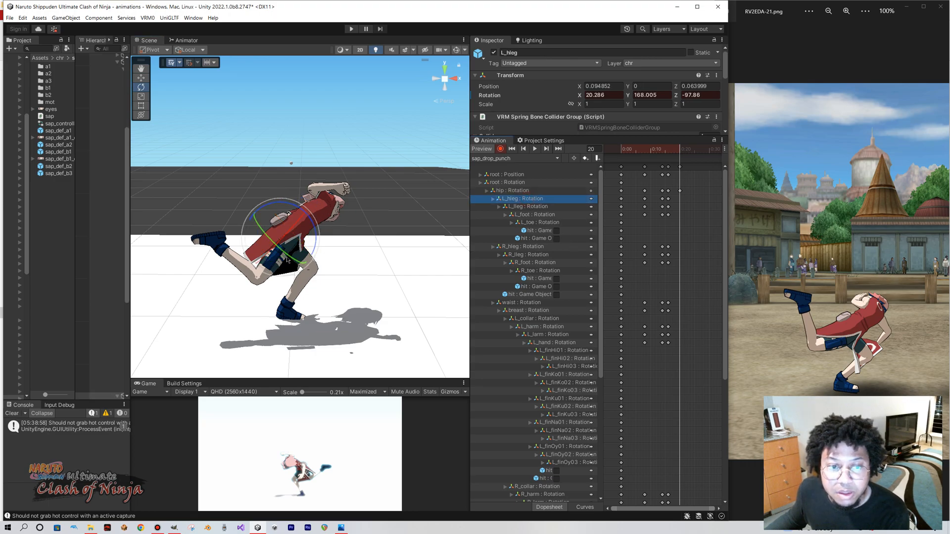
{"action": "left_click_drag", "start_coordinate": [287, 252], "coordinate": [293, 257]}
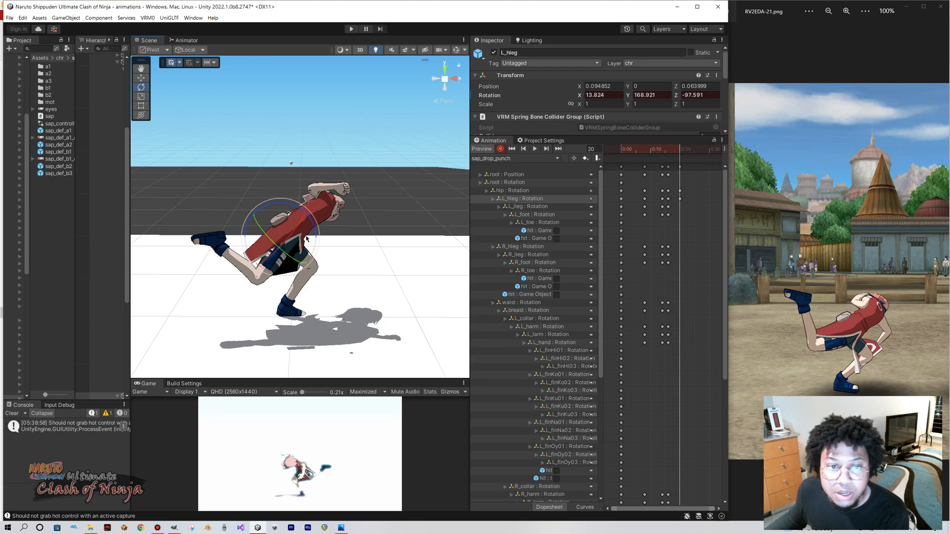
{"action": "left_click_drag", "start_coordinate": [313, 231], "coordinate": [298, 258]}
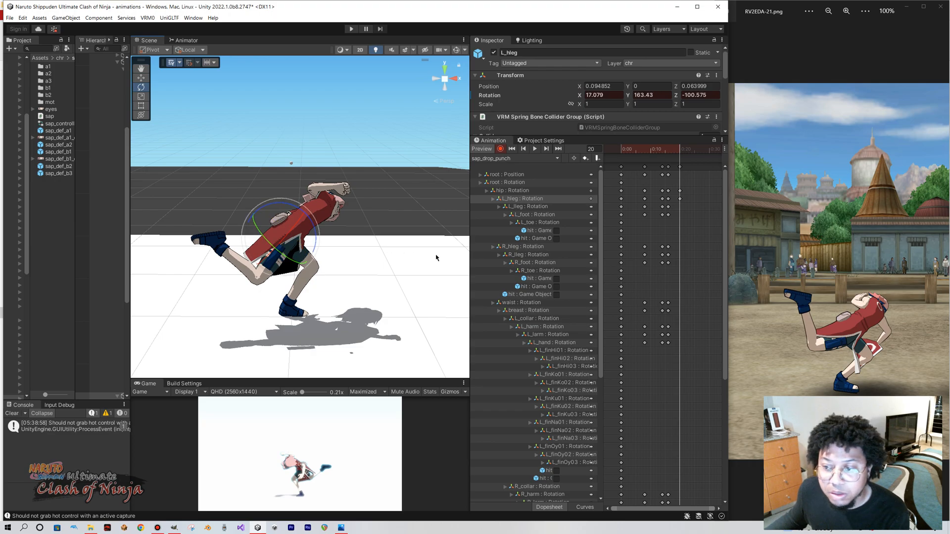
{"action": "left_click", "coordinate": [530, 207]}
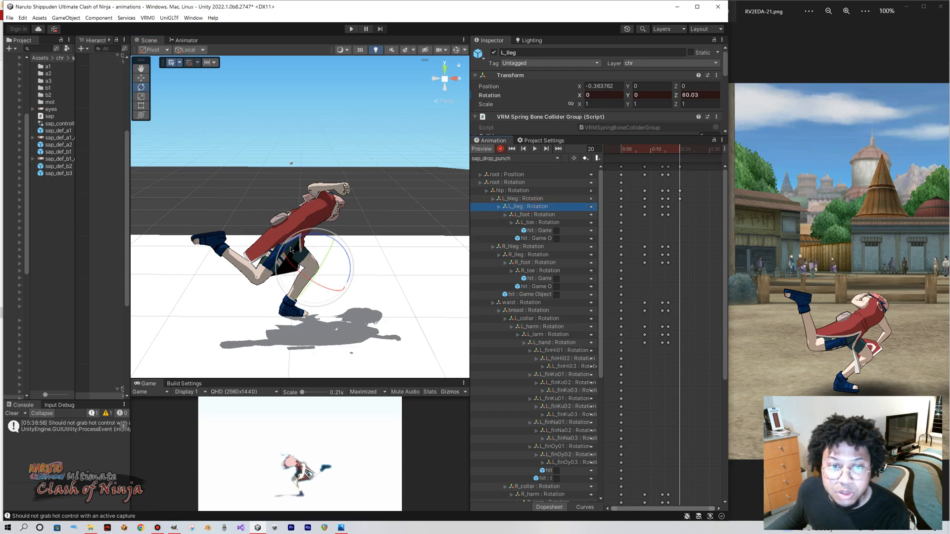
{"action": "left_click_drag", "start_coordinate": [320, 243], "coordinate": [320, 247]}
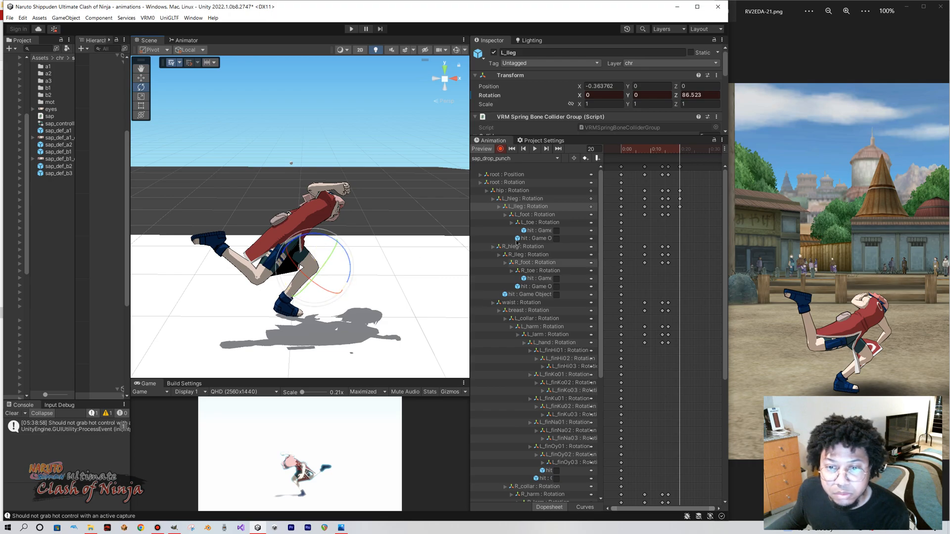
{"action": "left_click", "coordinate": [532, 215]}
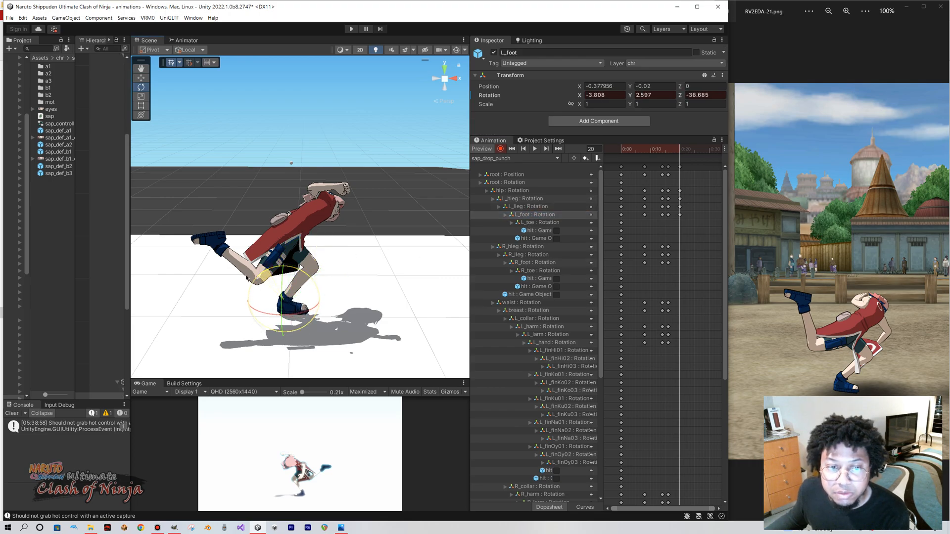
{"action": "left_click_drag", "start_coordinate": [246, 279], "coordinate": [250, 292]}
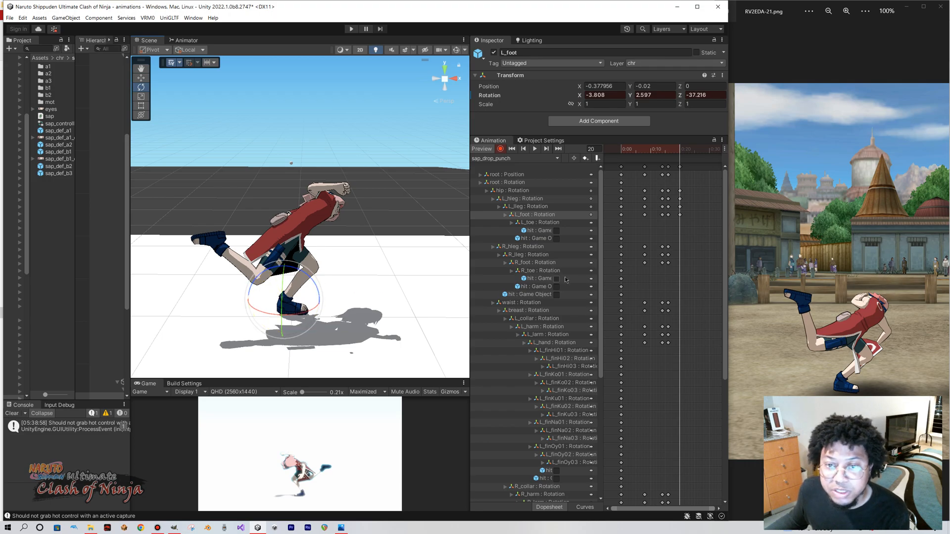
Raise the right thigh at frame 20 by rotating R_hleg to about (8.5, -179.9, 22.7).
{"action": "left_click", "coordinate": [523, 246]}
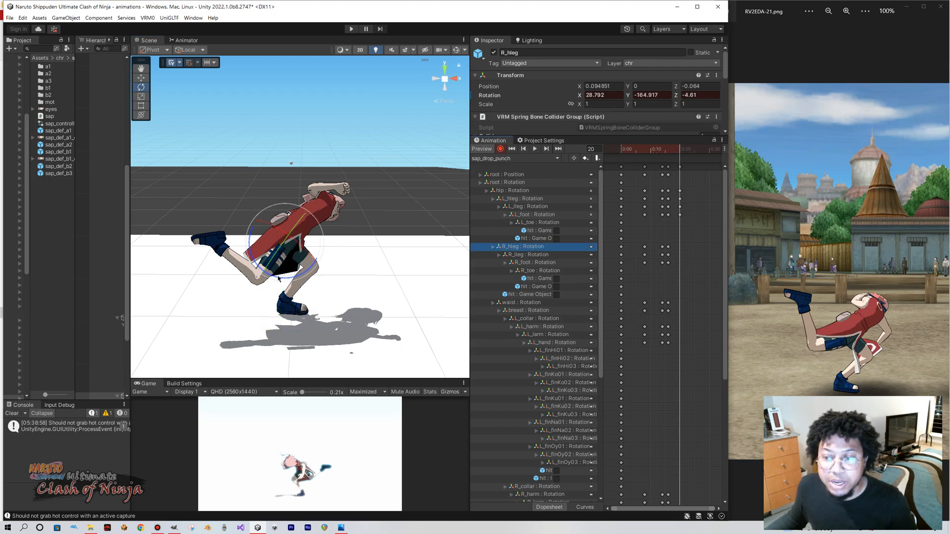
{"action": "left_click_drag", "start_coordinate": [278, 279], "coordinate": [295, 297]}
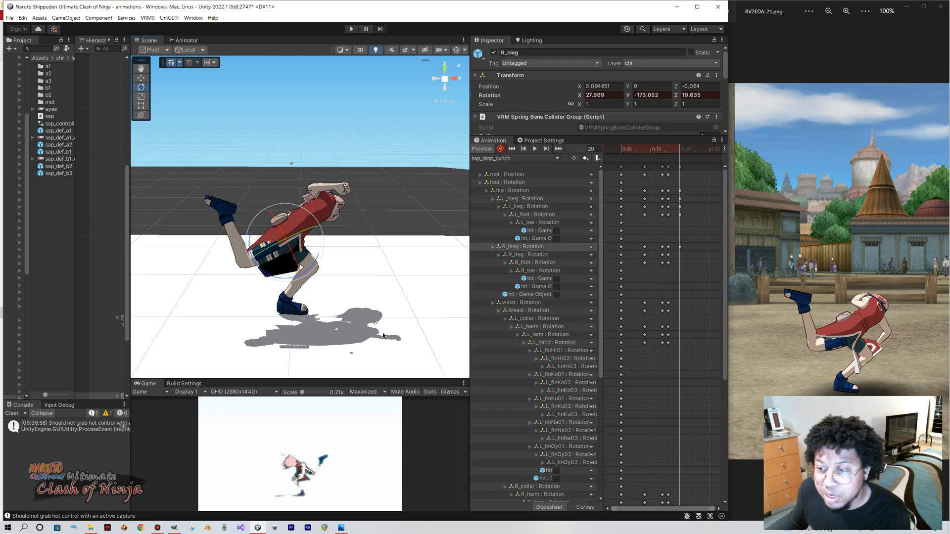
{"action": "left_click_drag", "start_coordinate": [313, 280], "coordinate": [304, 275]}
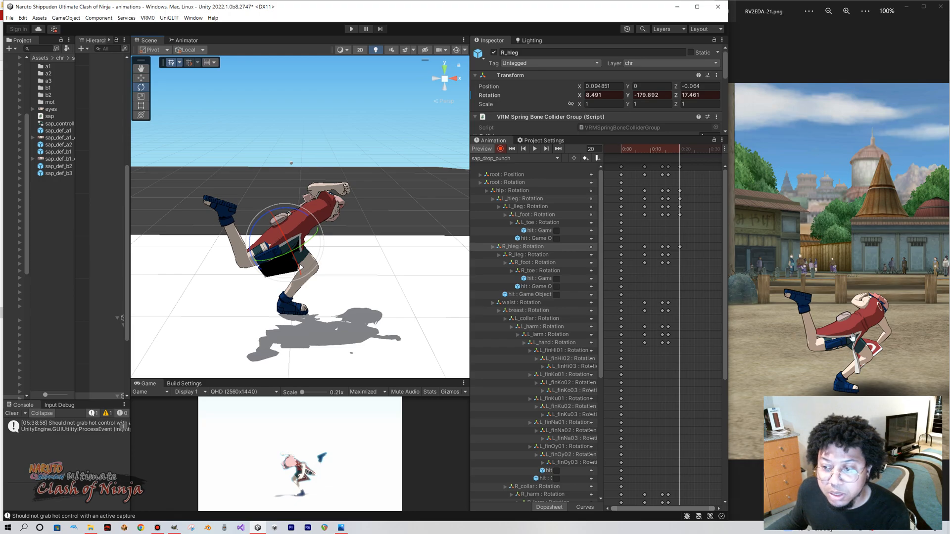
{"action": "left_click_drag", "start_coordinate": [257, 226], "coordinate": [267, 222]}
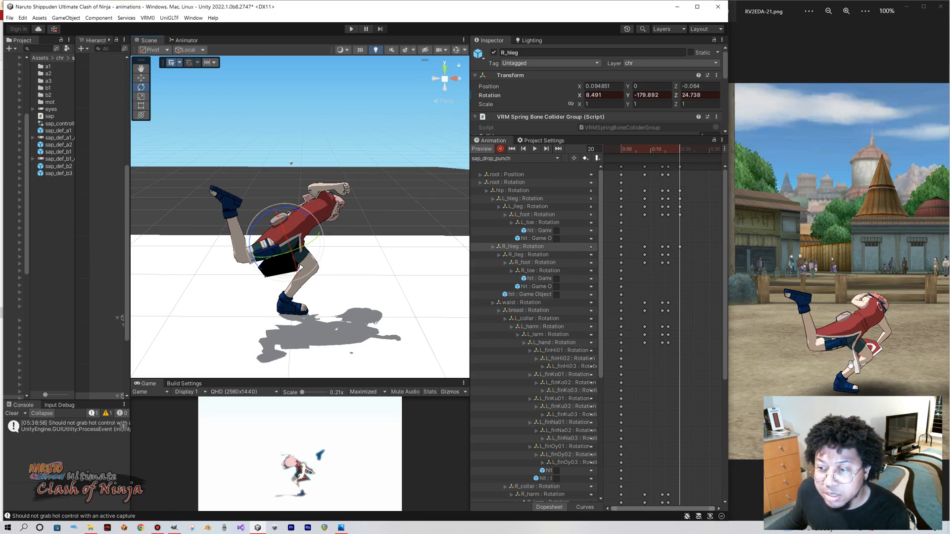
{"action": "left_click_drag", "start_coordinate": [259, 230], "coordinate": [257, 226]}
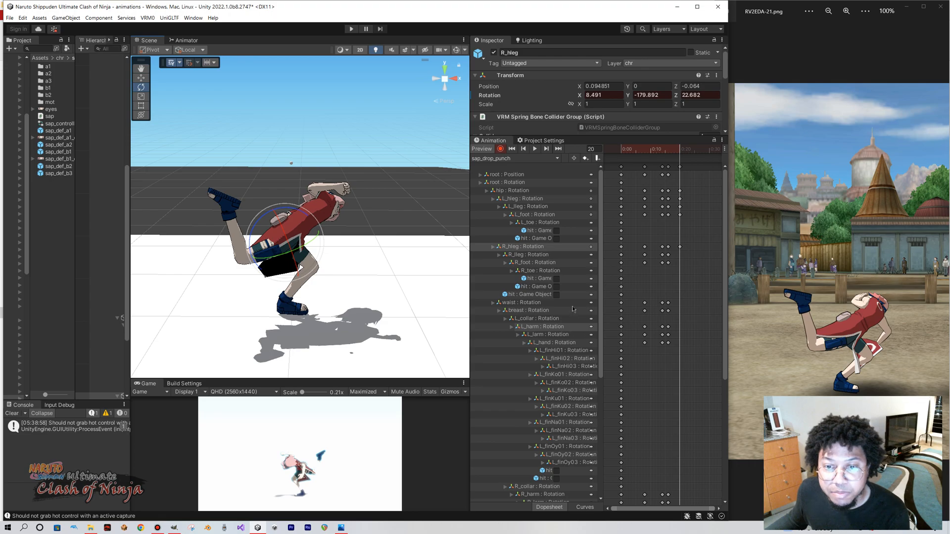
Refine the supporting left leg at frame 20, rotating L_lleg to about Z 91.8 and L_foot to about Z -44.4.
{"action": "left_click", "coordinate": [531, 206]}
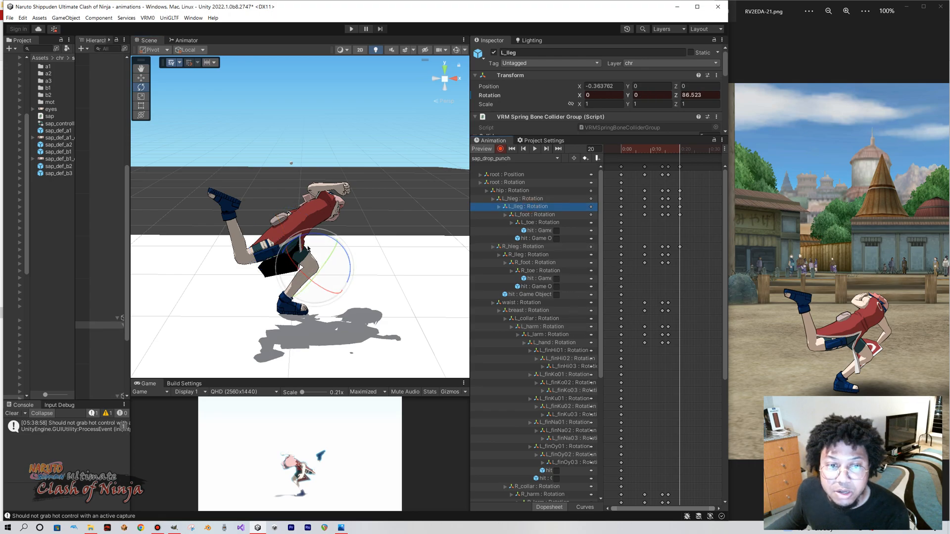
{"action": "left_click_drag", "start_coordinate": [318, 242], "coordinate": [319, 244]}
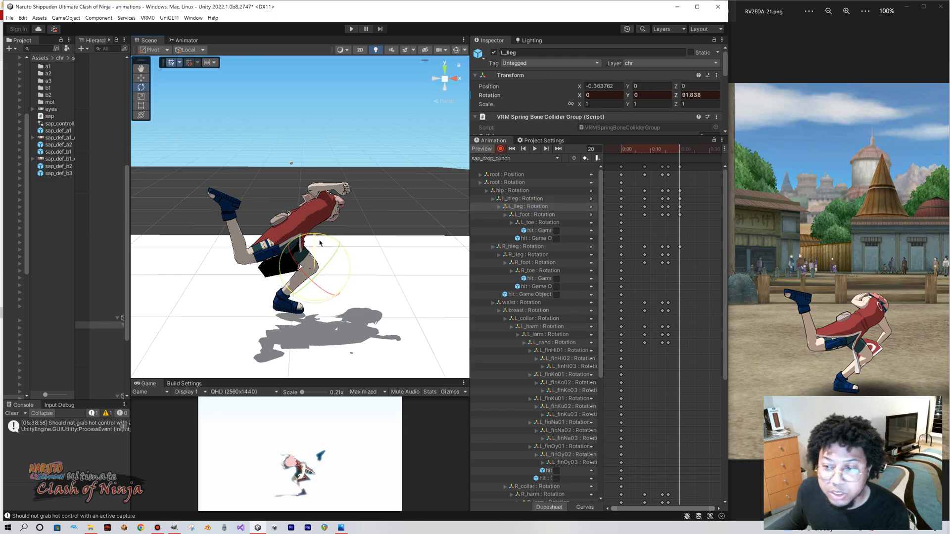
{"action": "left_click", "coordinate": [534, 214]}
{"action": "left_click_drag", "start_coordinate": [278, 270], "coordinate": [280, 270]}
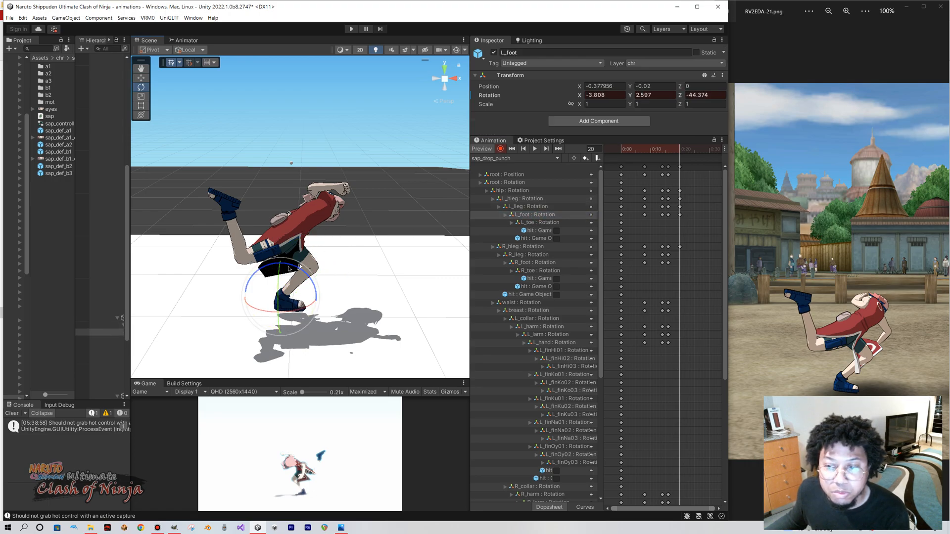
Refine the raised right leg at frame 20, rotating R_lleg to about Z 91.1 and R_foot to about Z 32.2.
{"action": "left_click", "coordinate": [529, 255]}
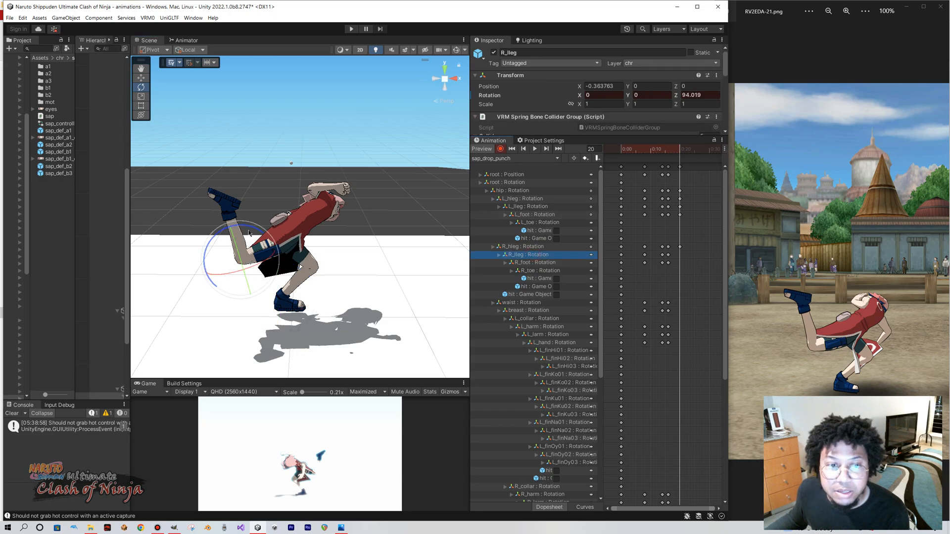
{"action": "left_click_drag", "start_coordinate": [250, 233], "coordinate": [249, 230]}
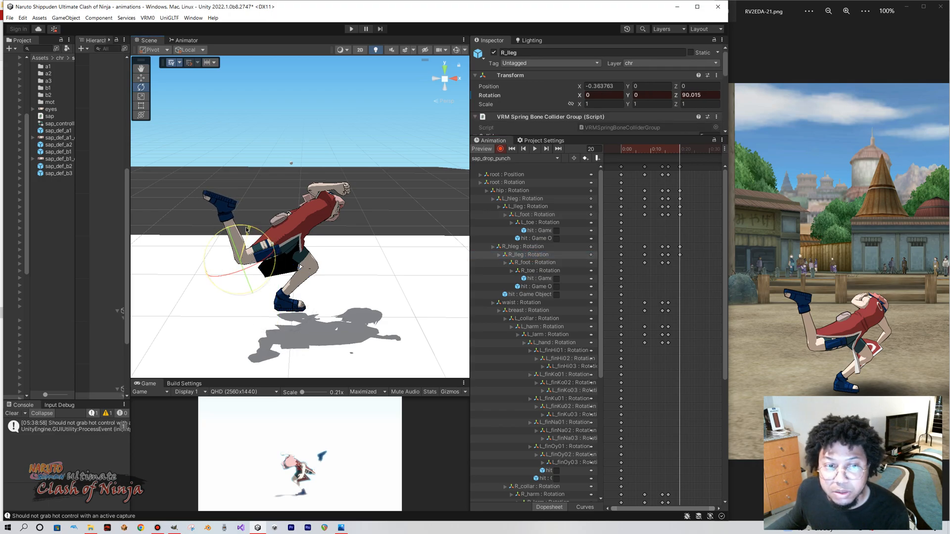
{"action": "left_click", "coordinate": [535, 264]}
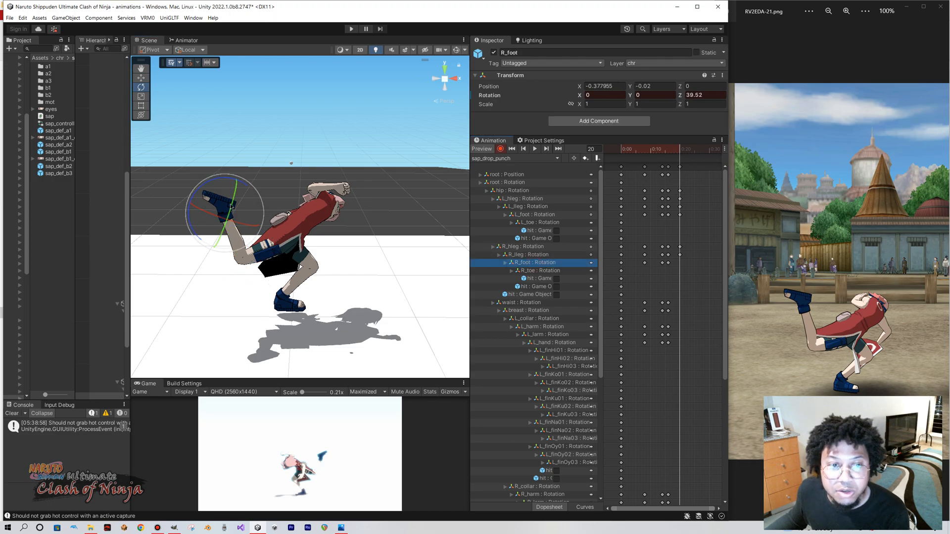
{"action": "left_click_drag", "start_coordinate": [204, 194], "coordinate": [192, 198]}
{"action": "left_click_drag", "start_coordinate": [192, 198], "coordinate": [194, 199]}
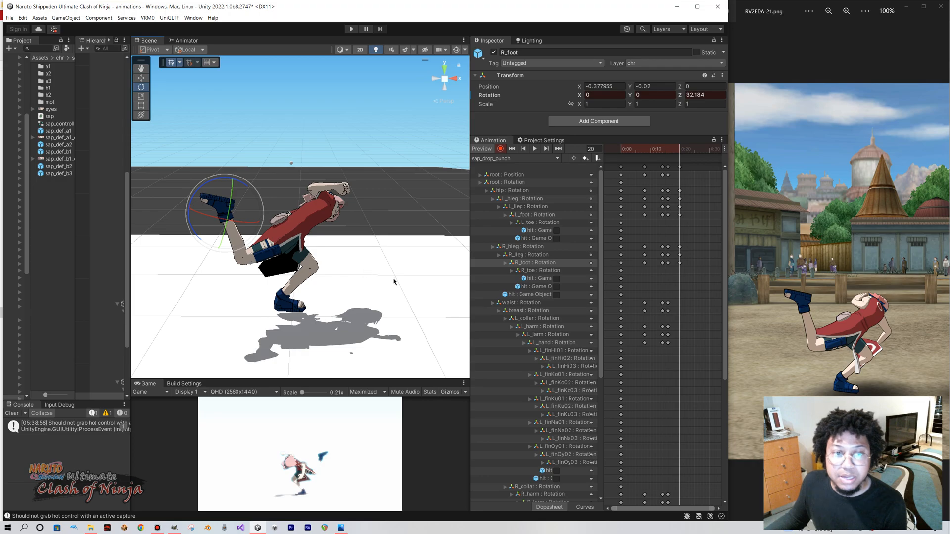
{"action": "left_click", "coordinate": [529, 255]}
{"action": "left_click_drag", "start_coordinate": [255, 230], "coordinate": [258, 231]}
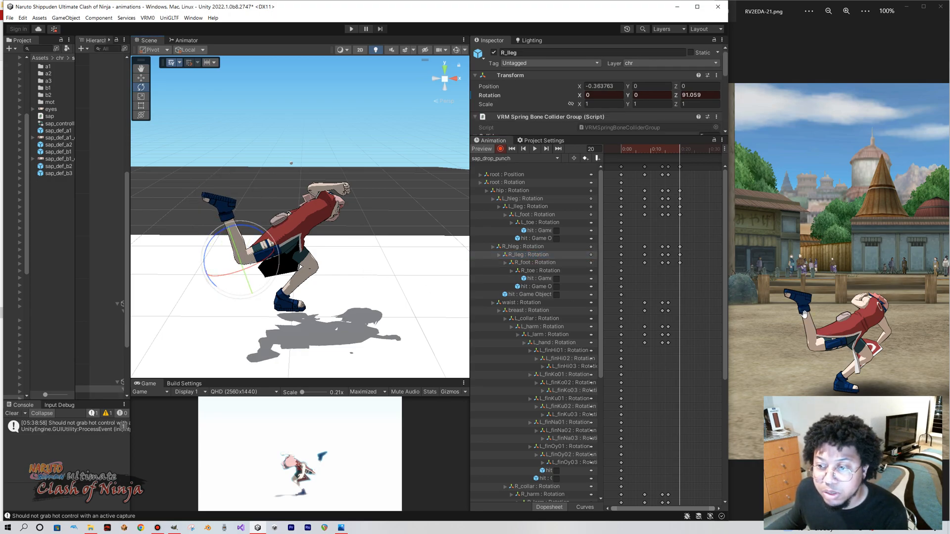
Rotate the right thigh R_hleg at frame 20 to about (10.1, -183.8, 22.1).
{"action": "right_click_drag", "start_coordinate": [263, 263], "coordinate": [266, 265]}
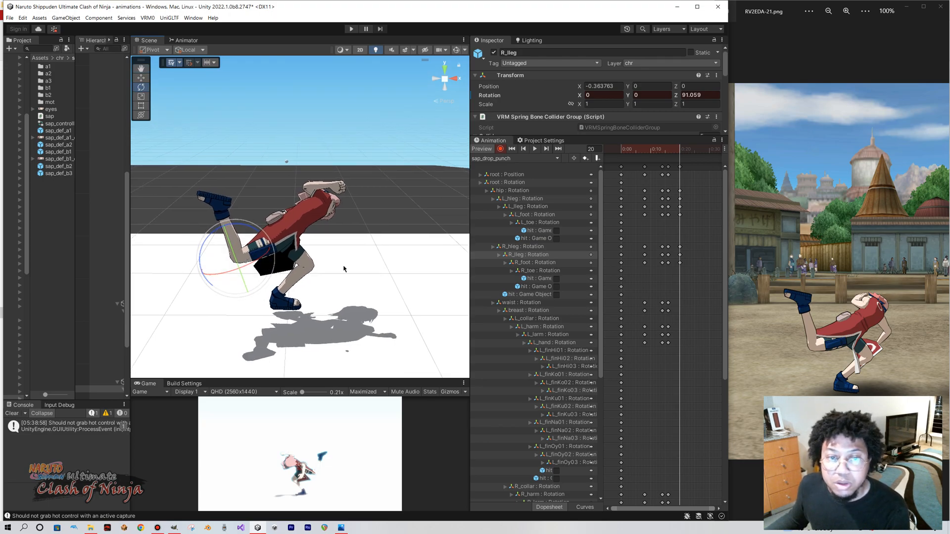
{"action": "left_click", "coordinate": [317, 253]}
{"action": "left_click_drag", "start_coordinate": [303, 253], "coordinate": [315, 269]}
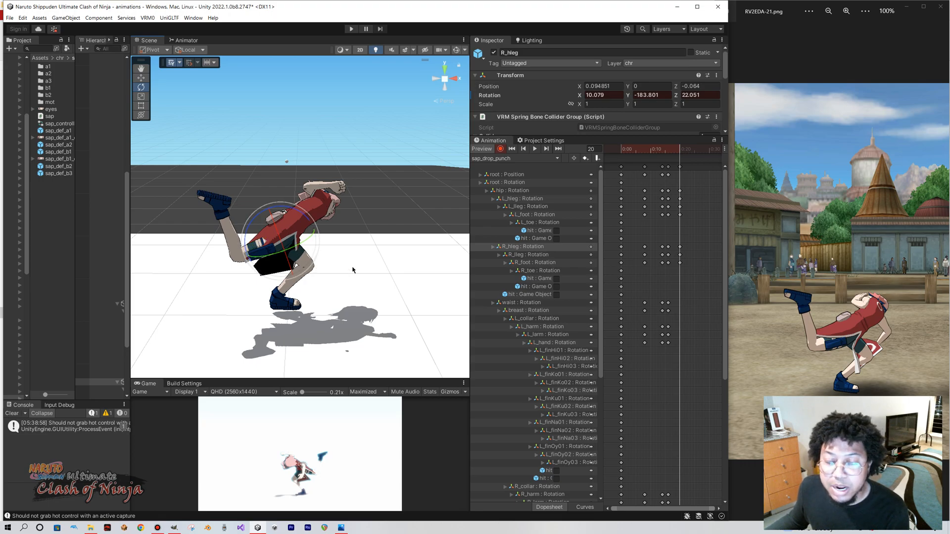
Adjust the supporting left thigh at frame 20 by rotating L_hleg to about (17.7, 167.2, -99.4).
{"action": "mouse_move", "coordinate": [356, 267]}
{"action": "left_mouse_down", "text": "alt"}
{"action": "mouse_move", "coordinate": [280, 268]}
{"action": "mouse_move", "coordinate": [346, 274]}
{"action": "left_mouse_up", "text": "alt"}
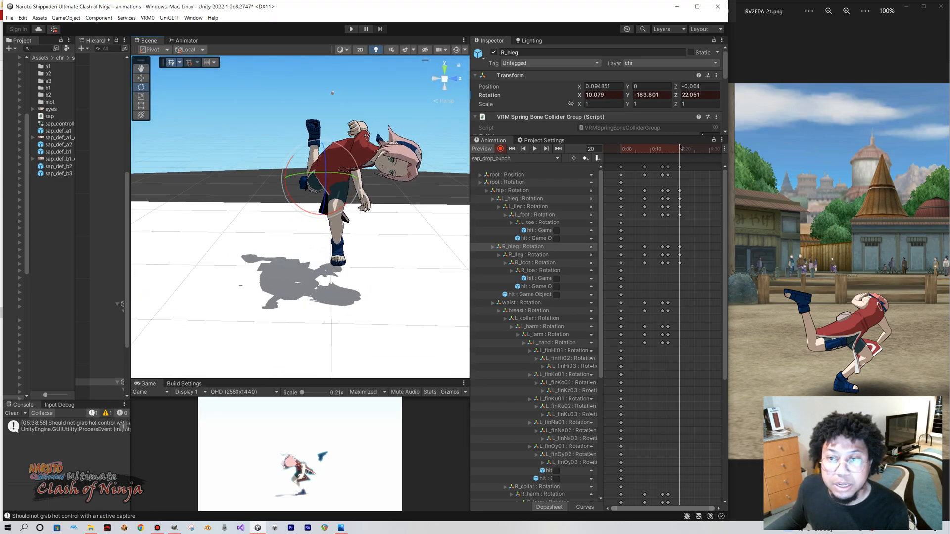
{"action": "mouse_move", "coordinate": [678, 150]}
{"action": "left_mouse_down"}
{"action": "mouse_move", "coordinate": [656, 151]}
{"action": "mouse_move", "coordinate": [680, 157]}
{"action": "left_mouse_up"}
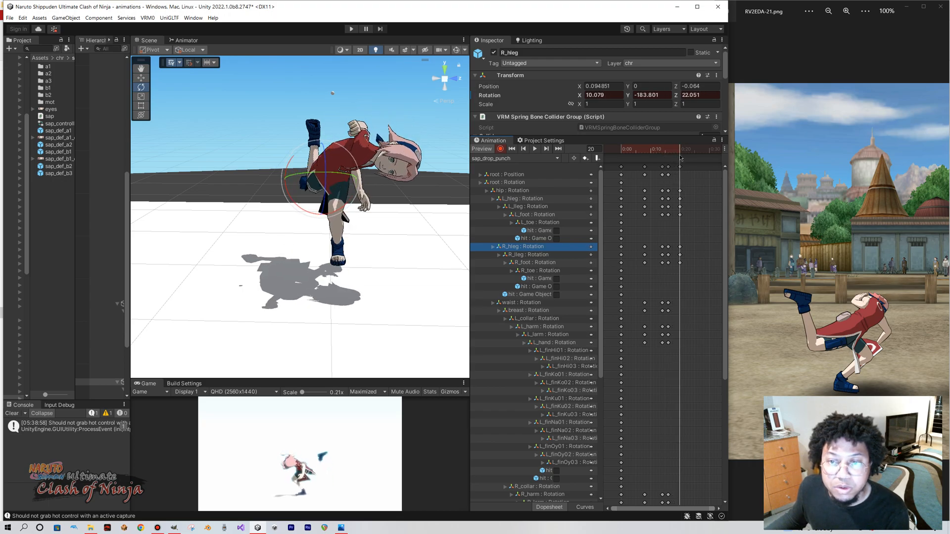
{"action": "left_click", "coordinate": [525, 199]}
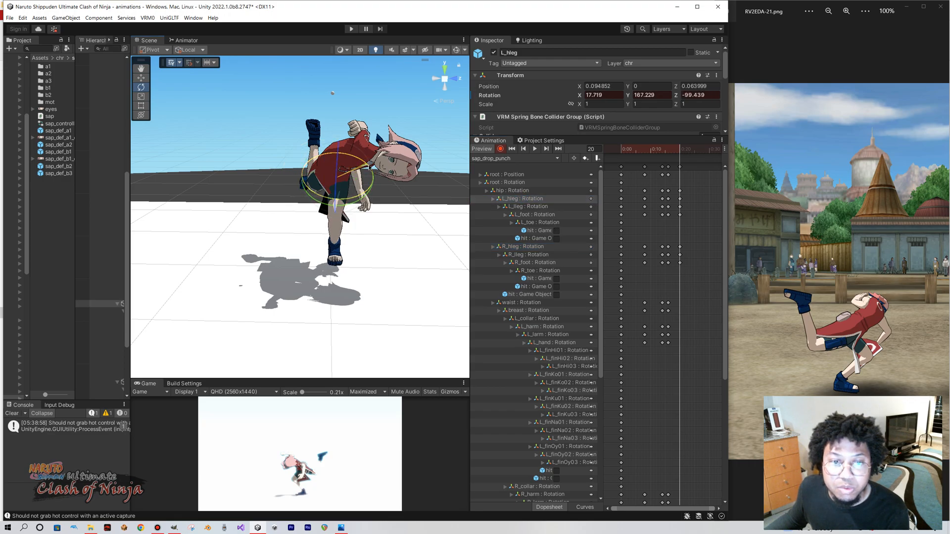
{"action": "left_click_drag", "start_coordinate": [682, 151], "coordinate": [681, 183]}
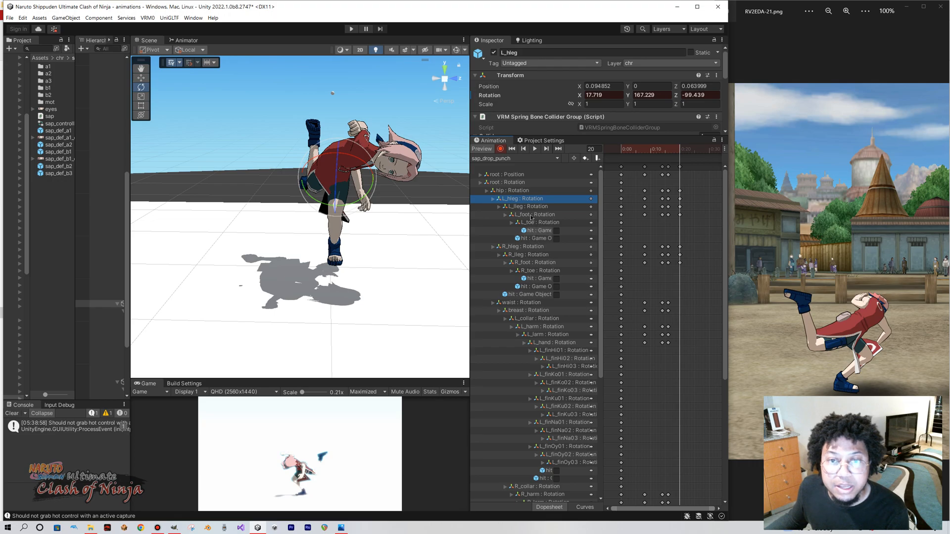
Swing the raised right thigh sideways at frame 20, rotating R_hleg to about (23.9, -172.4, 26.1).
{"action": "left_click", "coordinate": [522, 246]}
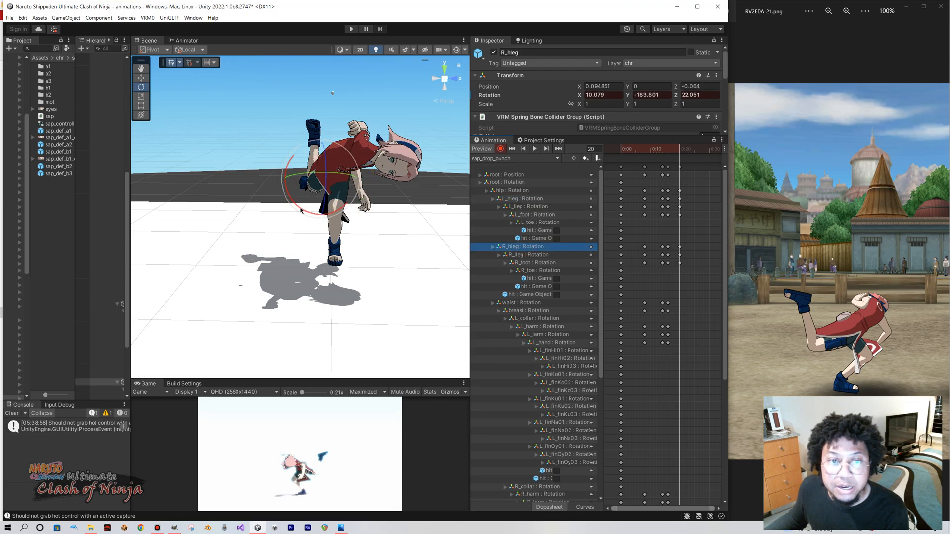
{"action": "left_click_drag", "start_coordinate": [300, 208], "coordinate": [290, 186]}
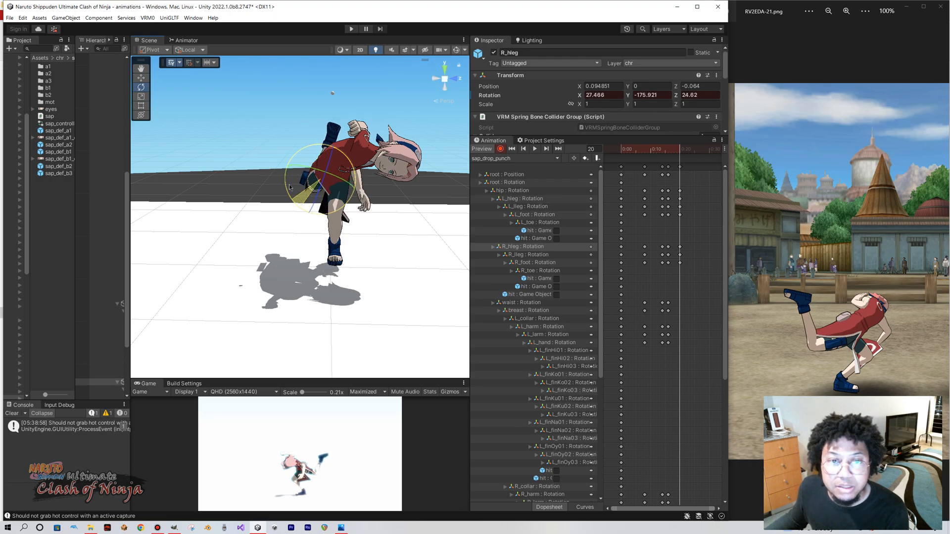
{"action": "left_click_drag", "start_coordinate": [306, 169], "coordinate": [310, 171]}
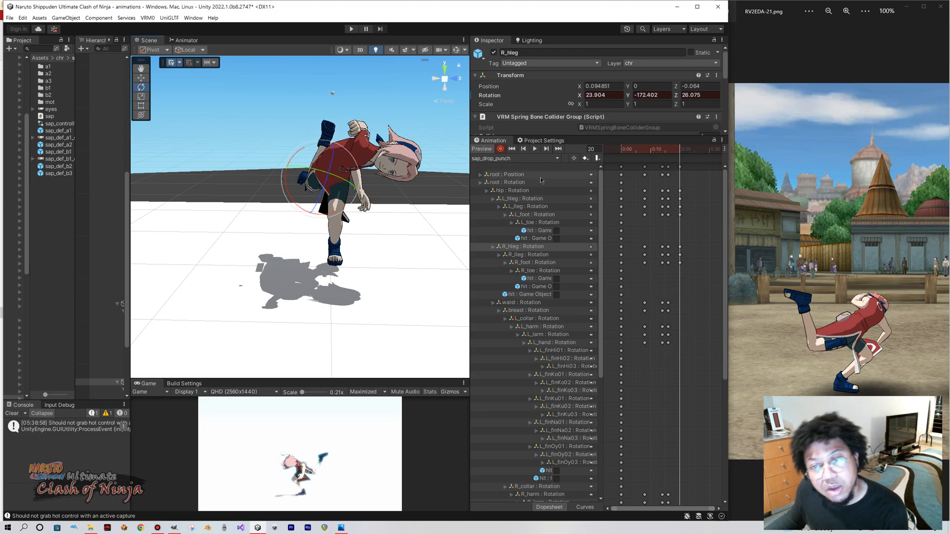
Examine the frame 20 leg and torso pose from the side against the RV2EDA-21.png reference.
{"action": "mouse_move", "coordinate": [679, 154]}
{"action": "left_mouse_down"}
{"action": "mouse_move", "coordinate": [642, 155]}
{"action": "mouse_move", "coordinate": [696, 159]}
{"action": "mouse_move", "coordinate": [626, 168]}
{"action": "mouse_move", "coordinate": [680, 171]}
{"action": "left_mouse_up"}
{"action": "middle_click_drag", "start_coordinate": [431, 186], "coordinate": [361, 246]}
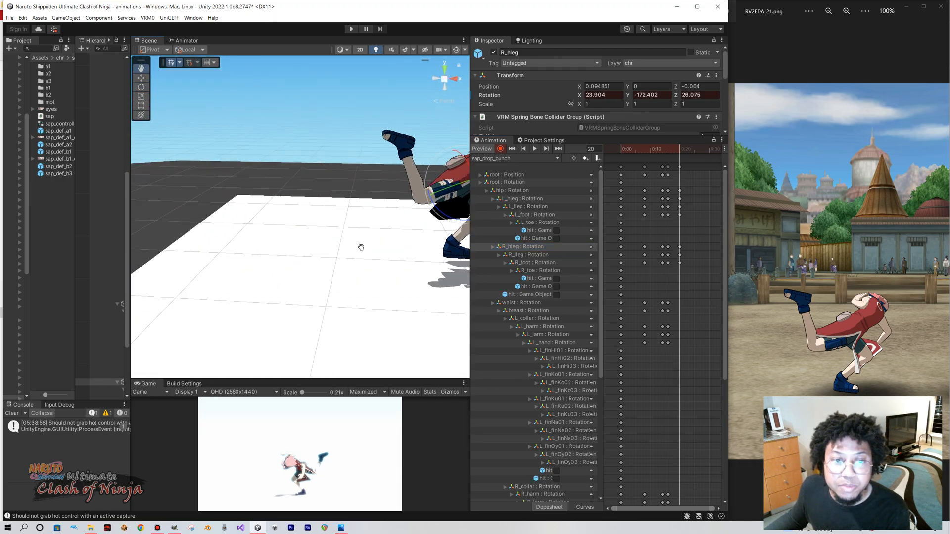
{"action": "key", "text": "f"}
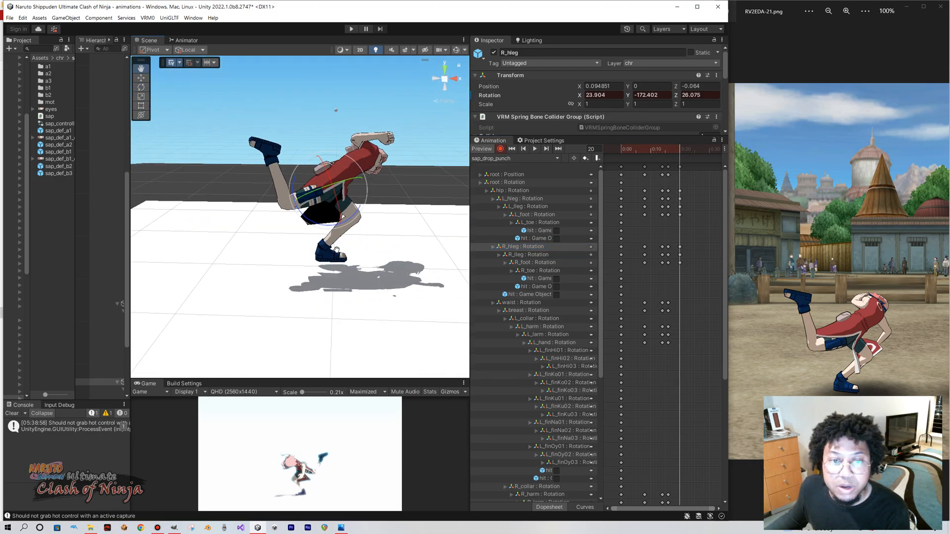
{"action": "scroll", "coordinate": [357, 256], "scroll_direction": "up", "scroll_amount": 1}
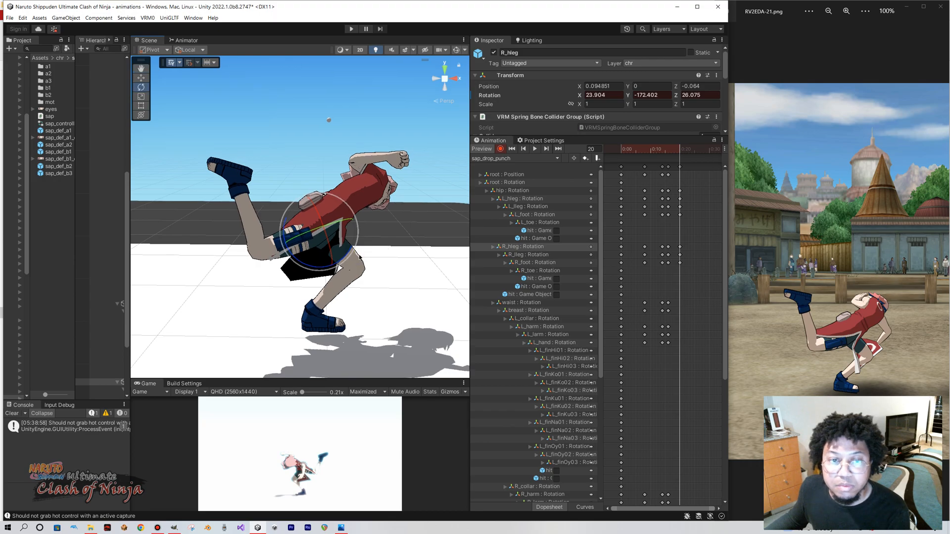
{"action": "scroll", "coordinate": [358, 255], "scroll_direction": "up", "scroll_amount": 5}
{"action": "scroll", "coordinate": [359, 257], "scroll_direction": "down", "scroll_amount": 6}
{"action": "middle_click_drag", "start_coordinate": [359, 255], "coordinate": [359, 258]}
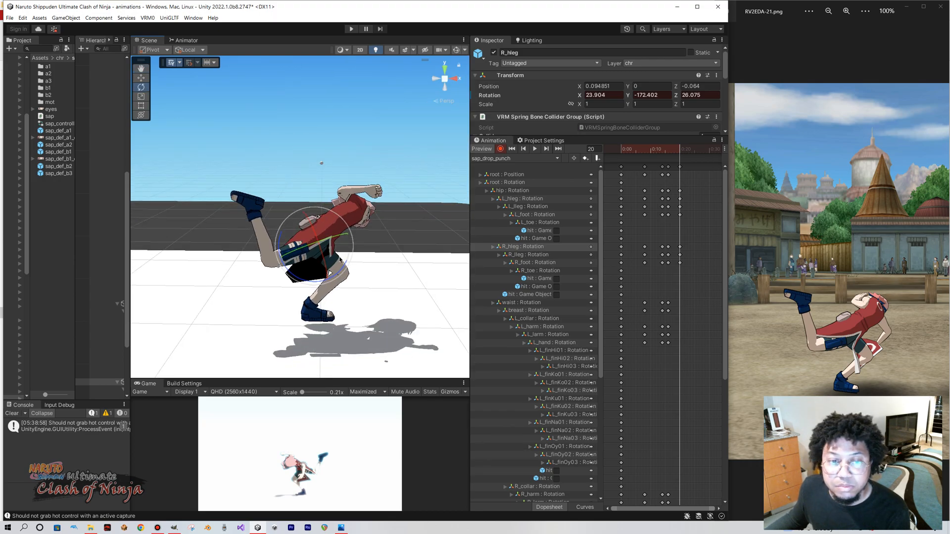
{"action": "left_click_drag", "start_coordinate": [340, 258], "coordinate": [342, 268], "text": "alt"}
{"action": "middle_click_drag", "start_coordinate": [342, 267], "coordinate": [340, 263]}
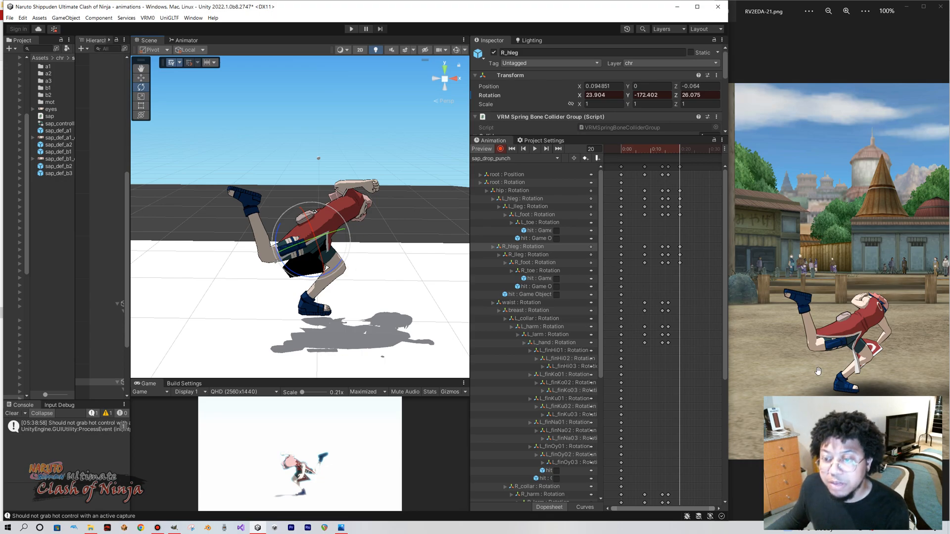
{"action": "right_click_drag", "start_coordinate": [368, 269], "coordinate": [314, 306]}
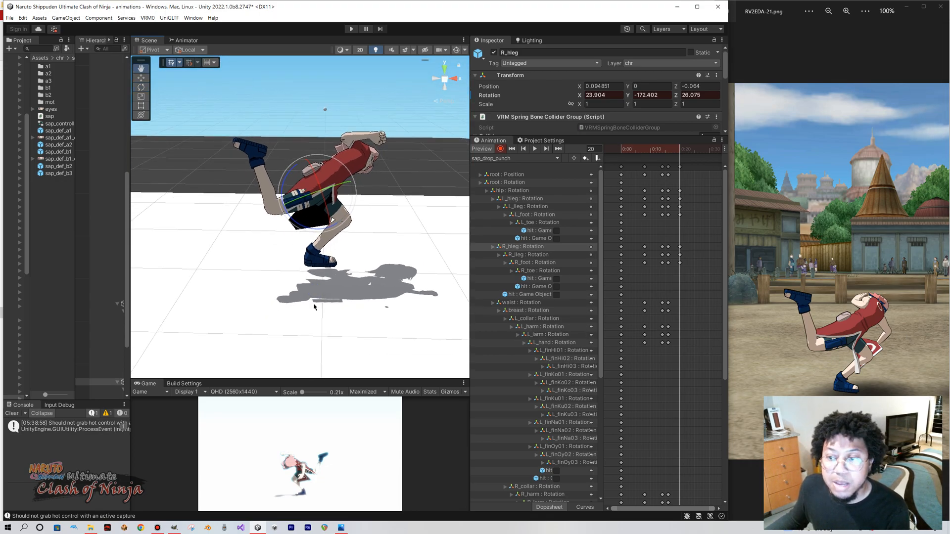
{"action": "middle_click_drag", "start_coordinate": [313, 299], "coordinate": [313, 305]}
{"action": "scroll", "coordinate": [358, 296], "scroll_direction": "down", "scroll_amount": 3}
{"action": "right_click_drag", "start_coordinate": [354, 288], "coordinate": [354, 280]}
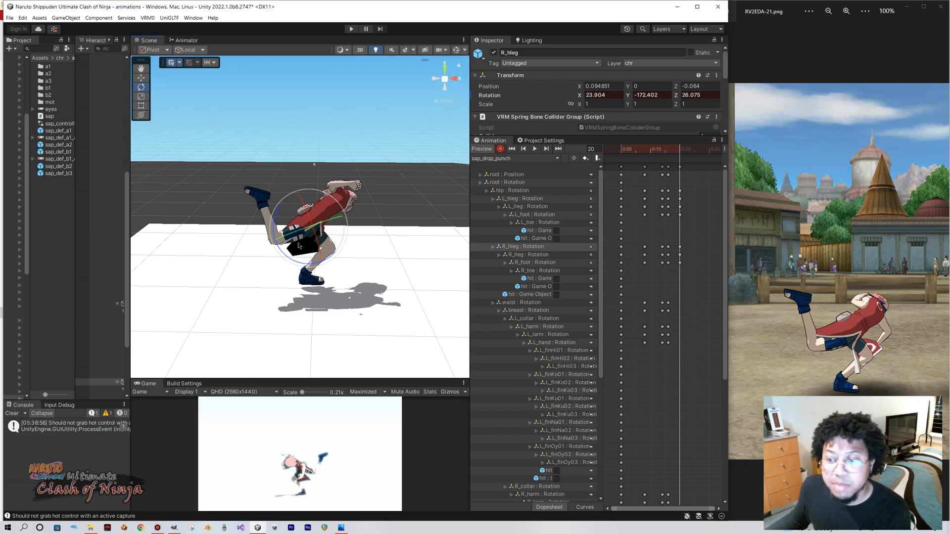
{"action": "scroll", "coordinate": [303, 247], "scroll_direction": "up", "scroll_amount": 5}
{"action": "scroll", "coordinate": [303, 272], "scroll_direction": "down", "scroll_amount": 5}
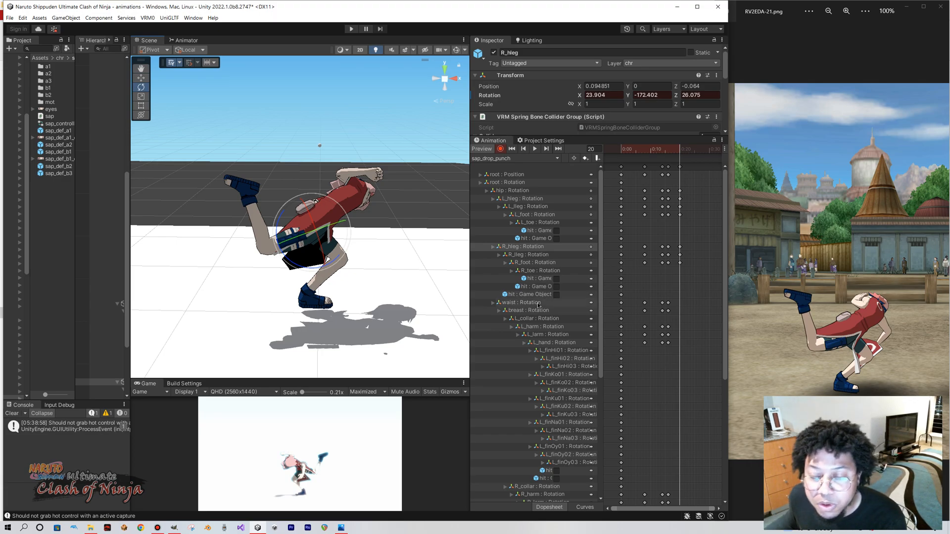
{"action": "left_click", "coordinate": [538, 303]}
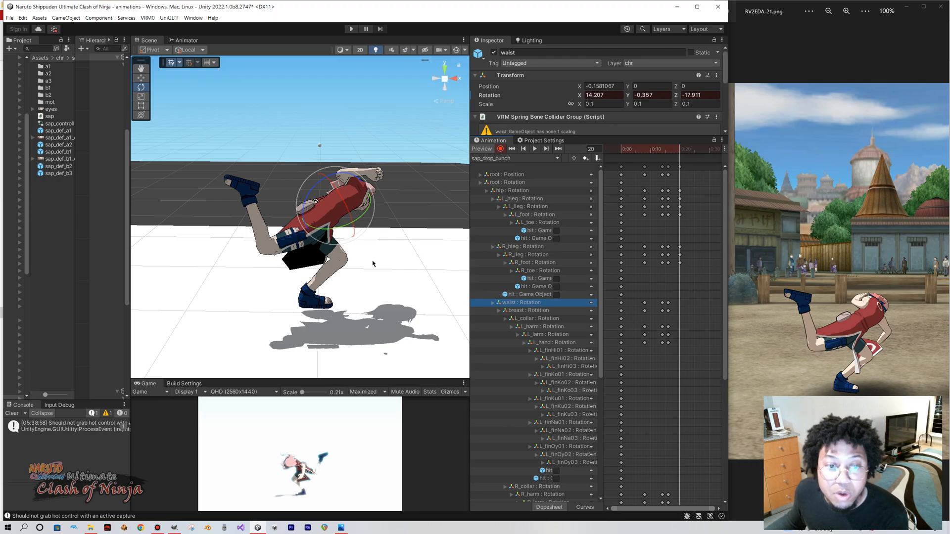
Lower the character toward the ground at frame 20 by setting the root bone's Y position to -0.26.
{"action": "scroll", "coordinate": [376, 261], "scroll_direction": "up", "scroll_amount": 10}
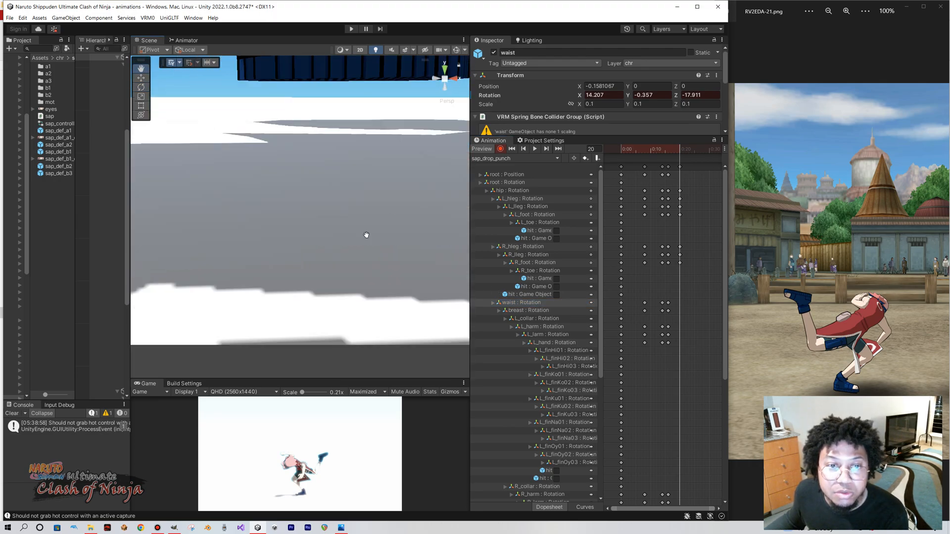
{"action": "scroll", "coordinate": [366, 238], "scroll_direction": "down", "scroll_amount": 4}
{"action": "left_click_drag", "start_coordinate": [367, 240], "coordinate": [363, 213], "text": "alt"}
{"action": "scroll", "coordinate": [358, 214], "scroll_direction": "up", "scroll_amount": 4}
{"action": "scroll", "coordinate": [358, 218], "scroll_direction": "down", "scroll_amount": 1}
{"action": "scroll", "coordinate": [358, 219], "scroll_direction": "up", "scroll_amount": 2}
{"action": "left_click", "coordinate": [512, 174]}
{"action": "left_click", "coordinate": [671, 87]}
{"action": "type", "text": "-0.25"}
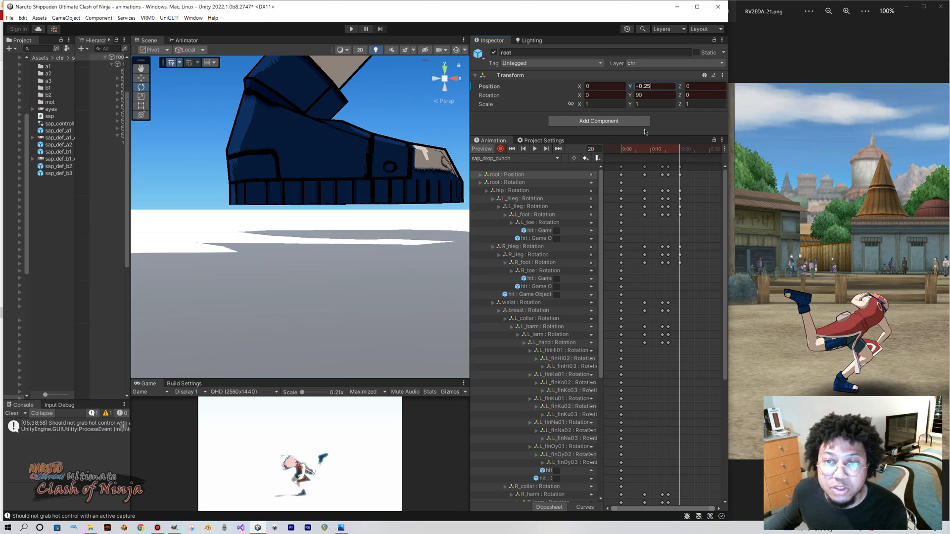
{"action": "type", "text": "-0.26"}
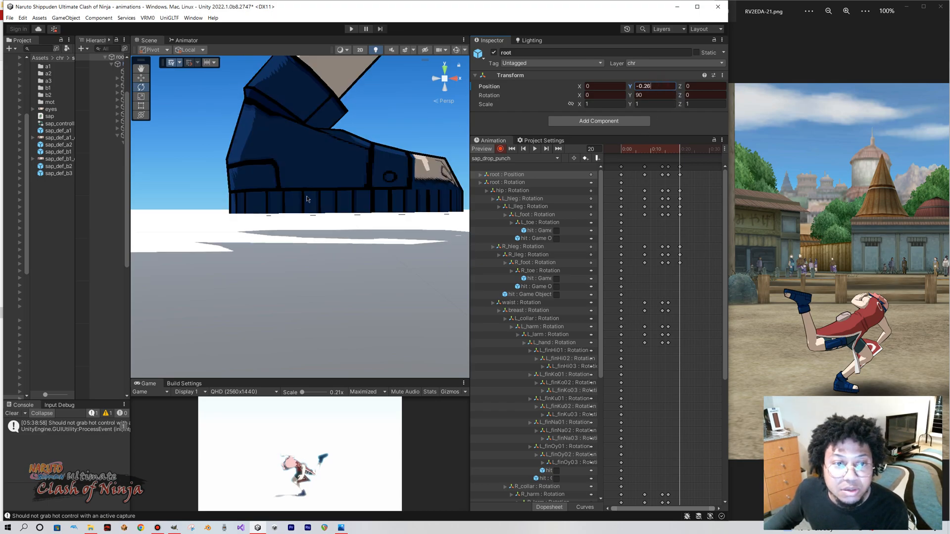
Fine-tune the root bone's Y position to -0.28 at frame 20 to plant the left foot on the floor.
{"action": "middle_click_drag", "start_coordinate": [307, 200], "coordinate": [308, 198]}
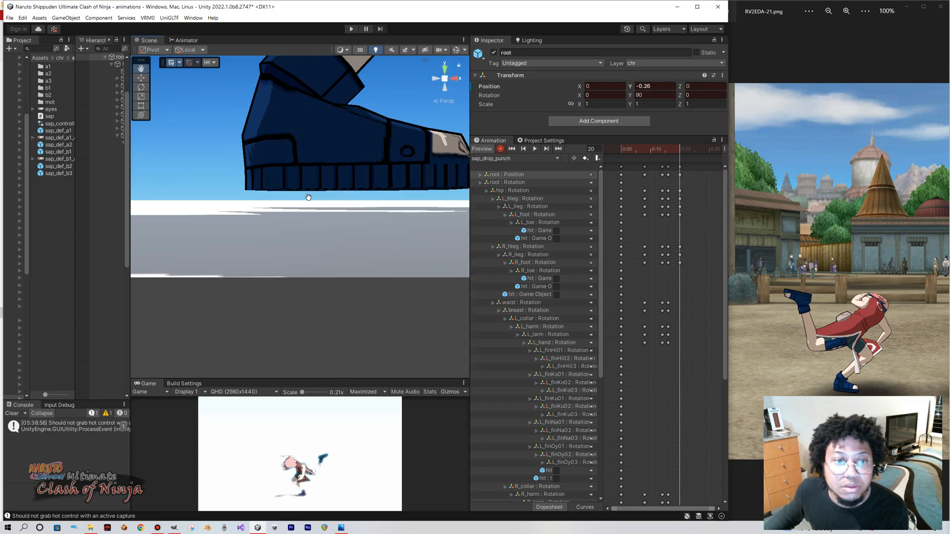
{"action": "left_click", "coordinate": [653, 87]}
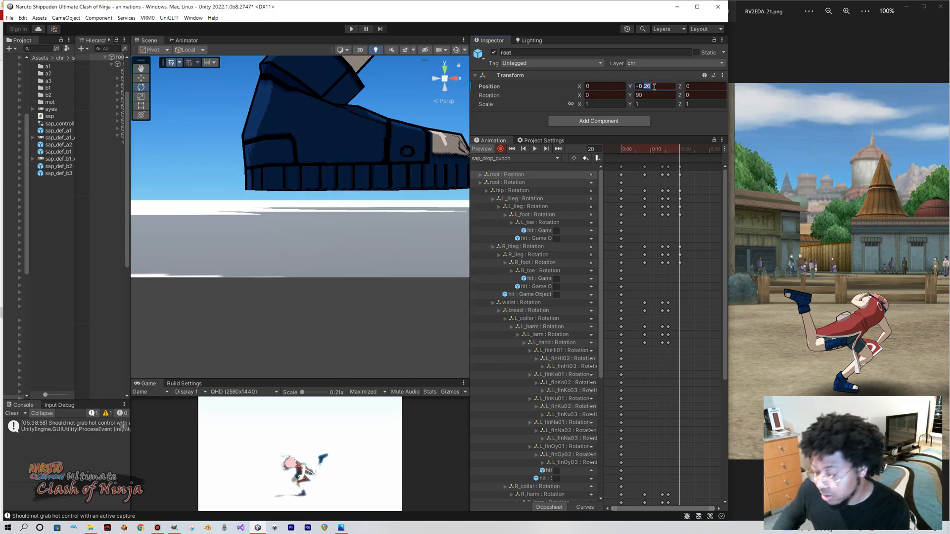
{"action": "type", "text": "-0.275"}
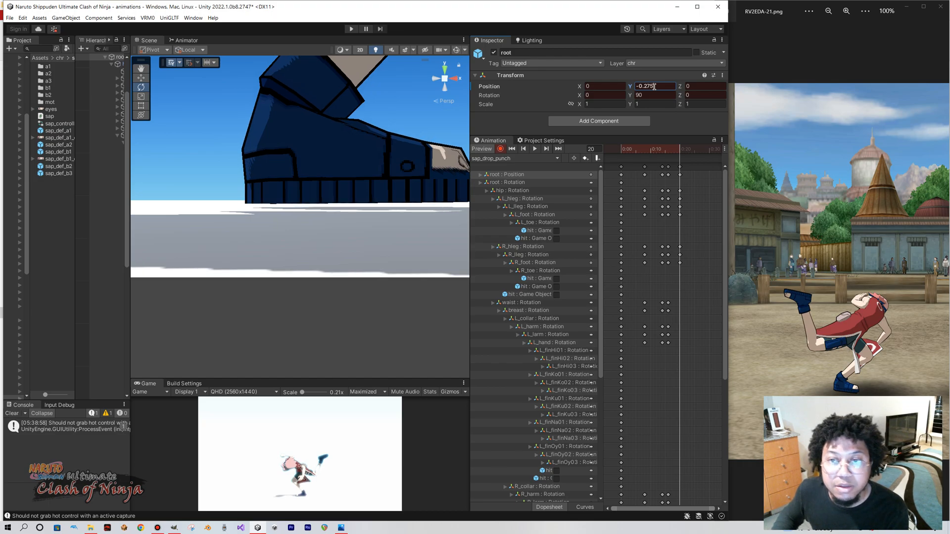
{"action": "key", "text": "BackSpace"}
{"action": "key", "text": "BackSpace"}
{"action": "type", "text": "8"}
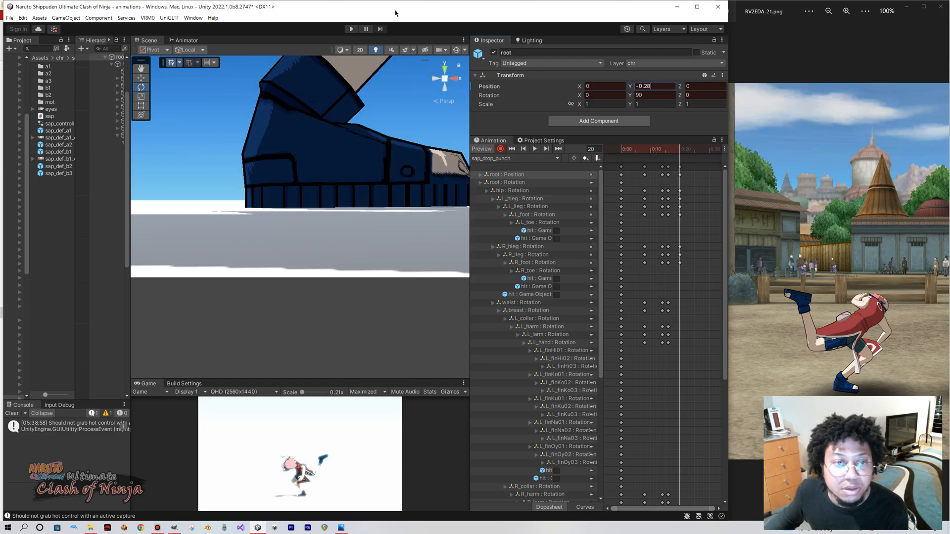
{"action": "key", "text": "BackSpace"}
{"action": "type", "text": "9"}
{"action": "key", "text": "BackSpace"}
{"action": "type", "text": "8"}
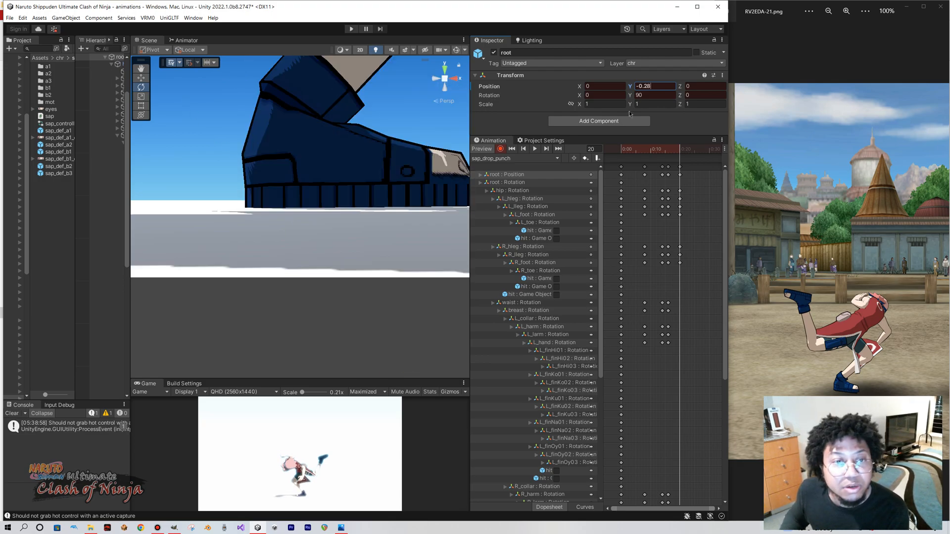
Level the left sole with the floor at frame 20 by rotating L_foot to about Z -43.8.
{"action": "middle_click_drag", "start_coordinate": [306, 193], "coordinate": [304, 200]}
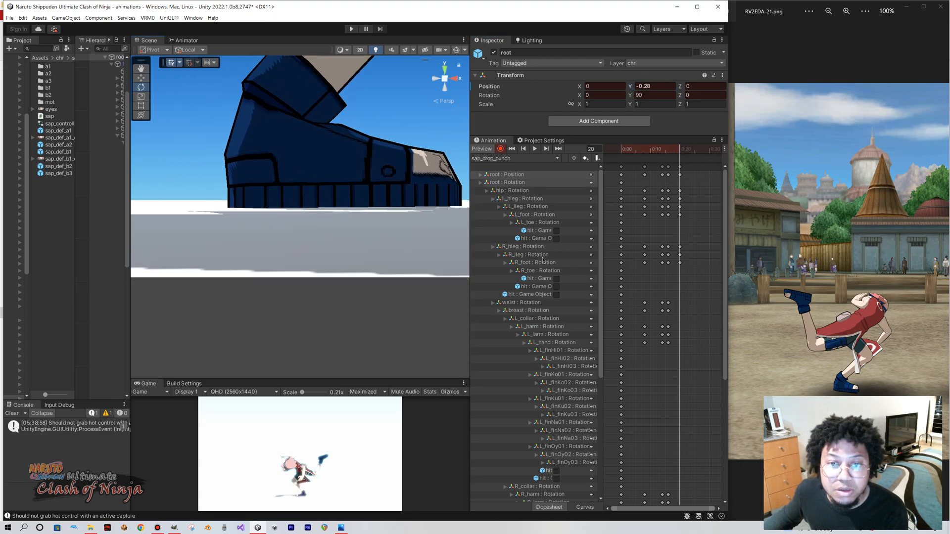
{"action": "left_click", "coordinate": [537, 216]}
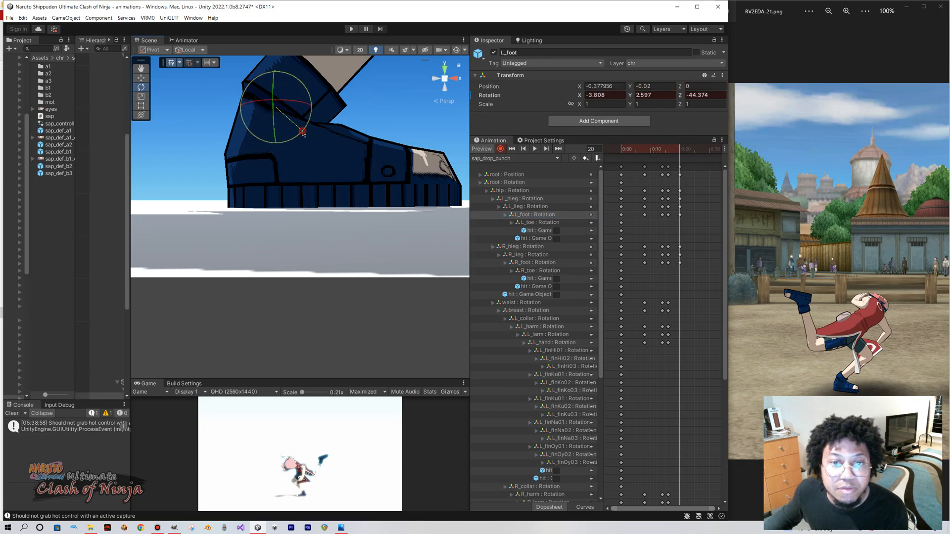
{"action": "left_click_drag", "start_coordinate": [303, 134], "coordinate": [301, 136]}
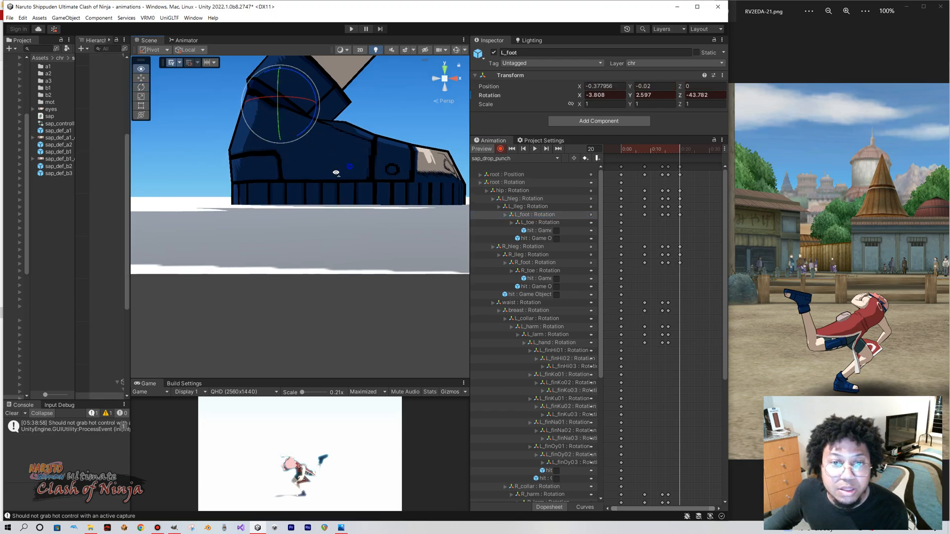
Inspect the left foot's contact with the floor from several angles around the character.
{"action": "key", "text": "f"}
{"action": "right_click_drag", "start_coordinate": [270, 186], "coordinate": [266, 183]}
{"action": "middle_click_drag", "start_coordinate": [267, 183], "coordinate": [304, 193]}
{"action": "right_click_drag", "start_coordinate": [304, 193], "coordinate": [278, 195]}
{"action": "scroll", "coordinate": [297, 204], "scroll_direction": "down", "scroll_amount": 6}
{"action": "scroll", "coordinate": [351, 197], "scroll_direction": "up", "scroll_amount": 6}
{"action": "scroll", "coordinate": [269, 200], "scroll_direction": "down", "scroll_amount": 3}
{"action": "middle_click_drag", "start_coordinate": [277, 194], "coordinate": [285, 192]}
{"action": "scroll", "coordinate": [286, 193], "scroll_direction": "up", "scroll_amount": 3}
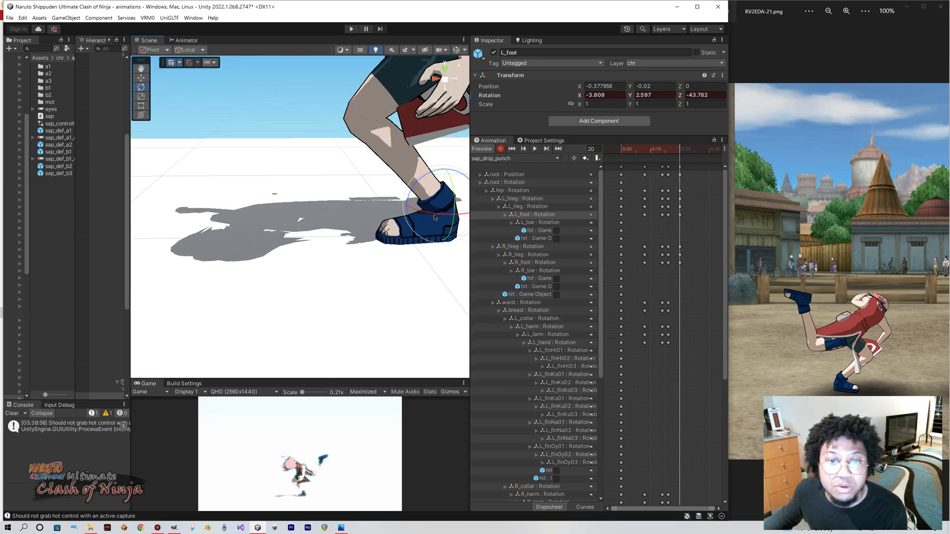
Scrub sap_drop_punch between about frames 13 and 22 to examine how the legs and hip move into the pose.
{"action": "middle_click_drag", "start_coordinate": [435, 218], "coordinate": [259, 218]}
{"action": "middle_click_drag", "start_coordinate": [334, 204], "coordinate": [404, 170]}
{"action": "mouse_move", "coordinate": [676, 150]}
{"action": "left_mouse_down"}
{"action": "mouse_move", "coordinate": [651, 154]}
{"action": "mouse_move", "coordinate": [659, 151]}
{"action": "left_mouse_up"}
{"action": "scroll", "coordinate": [294, 209], "scroll_direction": "down", "scroll_amount": 3}
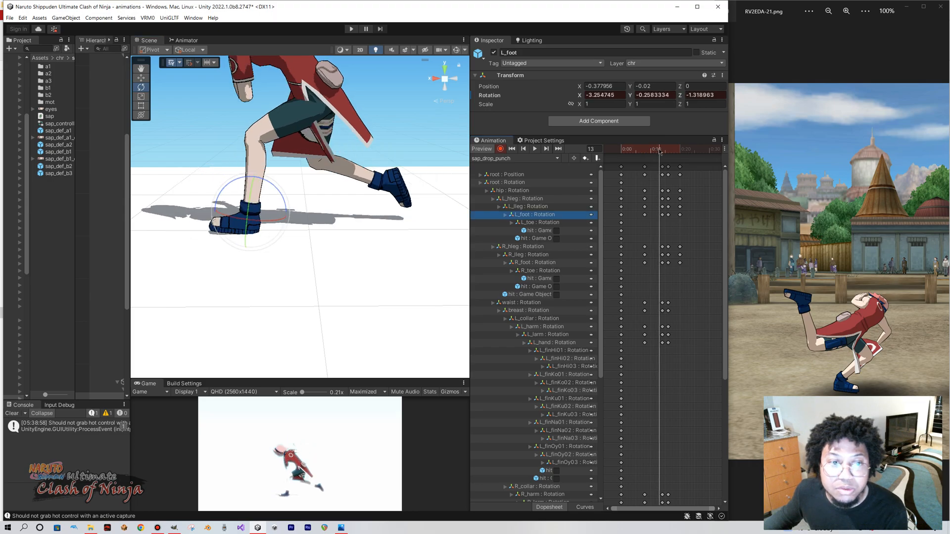
{"action": "left_click", "coordinate": [543, 223]}
{"action": "left_click", "coordinate": [532, 191]}
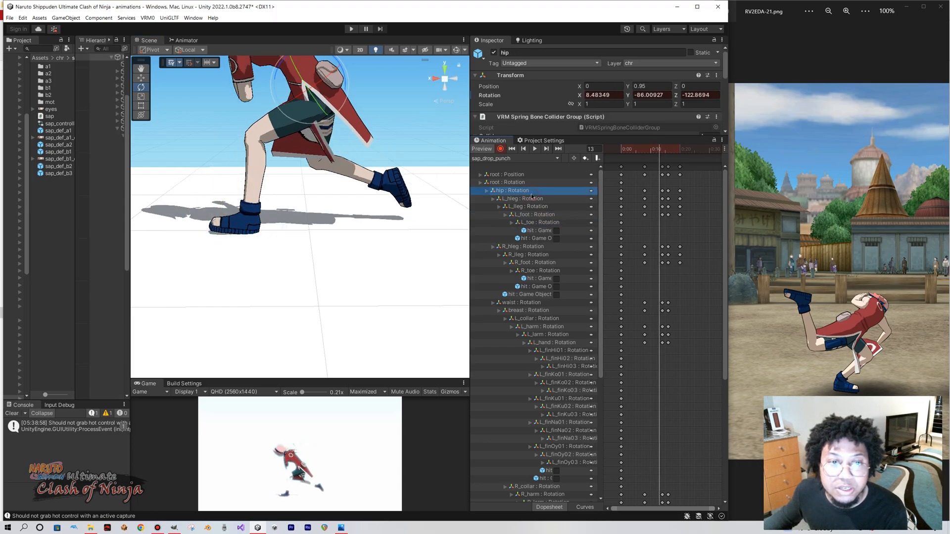
{"action": "left_click", "coordinate": [656, 149]}
{"action": "left_click_drag", "start_coordinate": [654, 152], "coordinate": [686, 167]}
{"action": "left_click_drag", "start_coordinate": [298, 197], "coordinate": [334, 230], "text": "alt"}
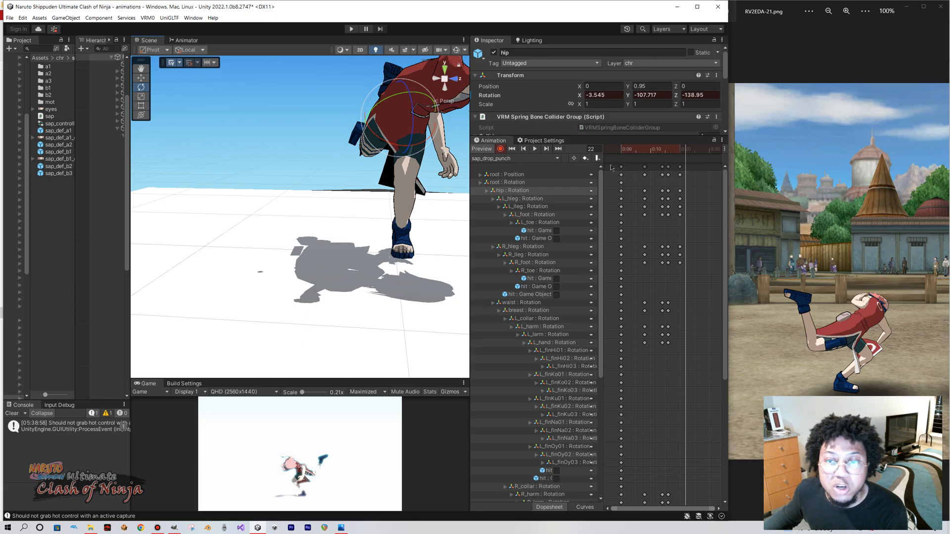
Examine the frame 20 pose in side view against the reference, play the clip, and return to frame 20.
{"action": "mouse_move", "coordinate": [691, 151]}
{"action": "left_mouse_down"}
{"action": "mouse_move", "coordinate": [662, 154]}
{"action": "mouse_move", "coordinate": [678, 162]}
{"action": "mouse_move", "coordinate": [663, 164]}
{"action": "mouse_move", "coordinate": [679, 162]}
{"action": "left_mouse_up"}
{"action": "left_click_drag", "start_coordinate": [258, 220], "coordinate": [293, 267], "text": "alt"}
{"action": "scroll", "coordinate": [305, 275], "scroll_direction": "down", "scroll_amount": 8}
{"action": "scroll", "coordinate": [305, 262], "scroll_direction": "up", "scroll_amount": 4}
{"action": "middle_click_drag", "start_coordinate": [303, 247], "coordinate": [320, 276]}
{"action": "scroll", "coordinate": [321, 276], "scroll_direction": "up", "scroll_amount": 4}
{"action": "scroll", "coordinate": [321, 276], "scroll_direction": "down", "scroll_amount": 2}
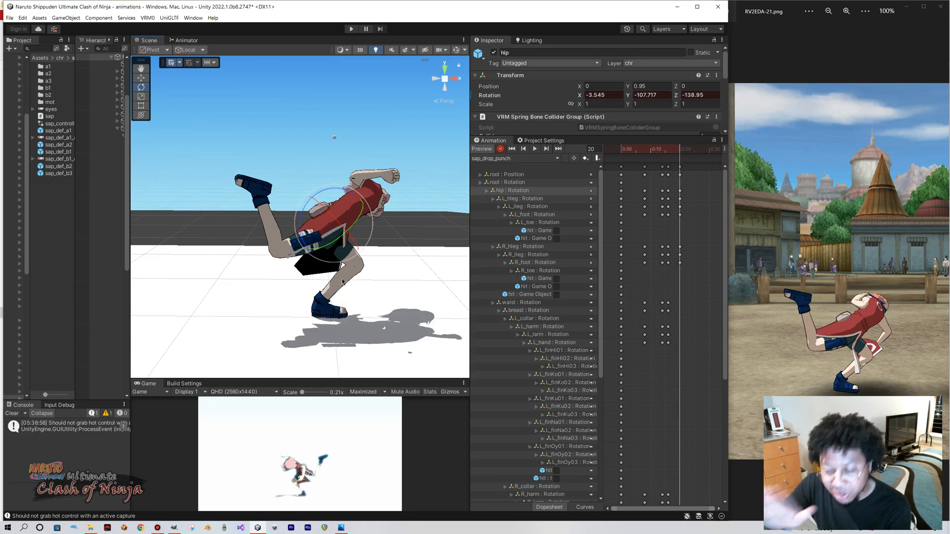
{"action": "left_click_drag", "start_coordinate": [674, 151], "coordinate": [562, 157]}
{"action": "left_click", "coordinate": [536, 148]}
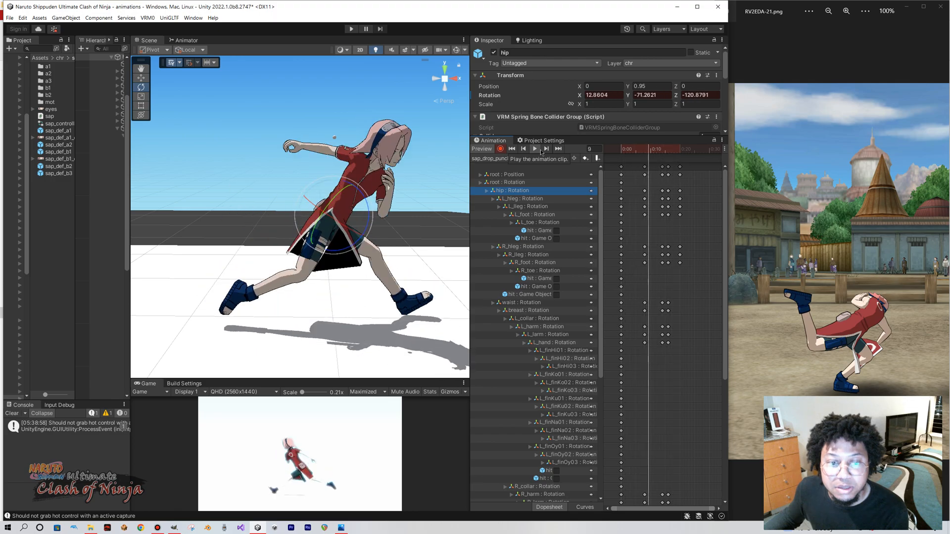
{"action": "left_click", "coordinate": [540, 150]}
{"action": "left_click_drag", "start_coordinate": [661, 153], "coordinate": [678, 153]}
Try a forward torso bend at frame 20, rotating waist to about 32.1, -24.6, -37.7 and breast to about -6.2, 26.1, -3.1.
{"action": "left_click", "coordinate": [531, 303]}
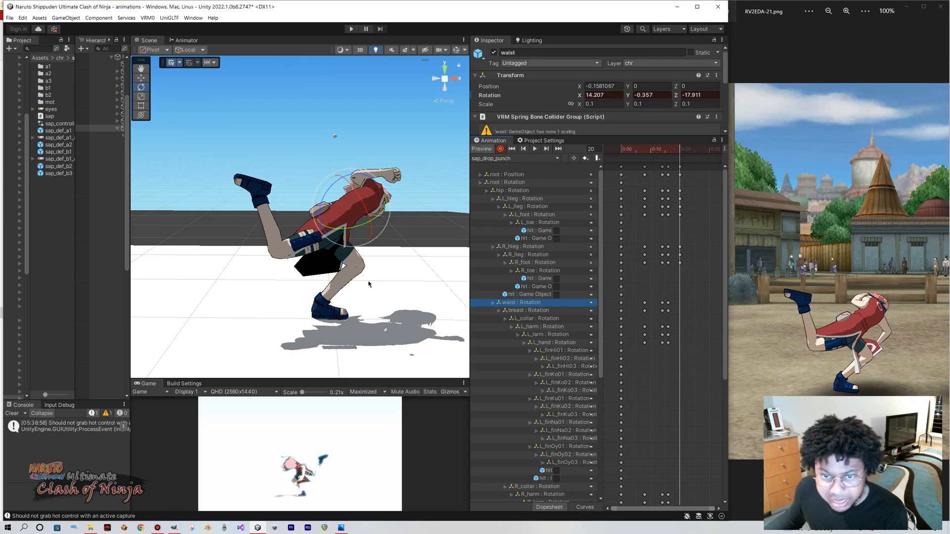
{"action": "scroll", "coordinate": [384, 237], "scroll_direction": "down", "scroll_amount": 3}
{"action": "middle_click_drag", "start_coordinate": [357, 211], "coordinate": [340, 248]}
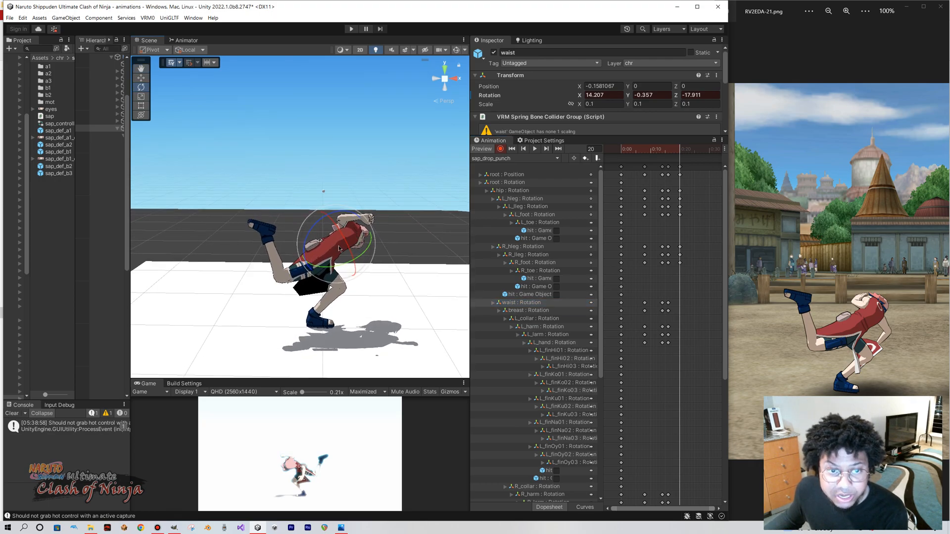
{"action": "mouse_move", "coordinate": [345, 237]}
{"action": "left_mouse_down"}
{"action": "mouse_move", "coordinate": [292, 182]}
{"action": "mouse_move", "coordinate": [351, 242]}
{"action": "left_mouse_up"}
{"action": "left_click", "coordinate": [528, 310]}
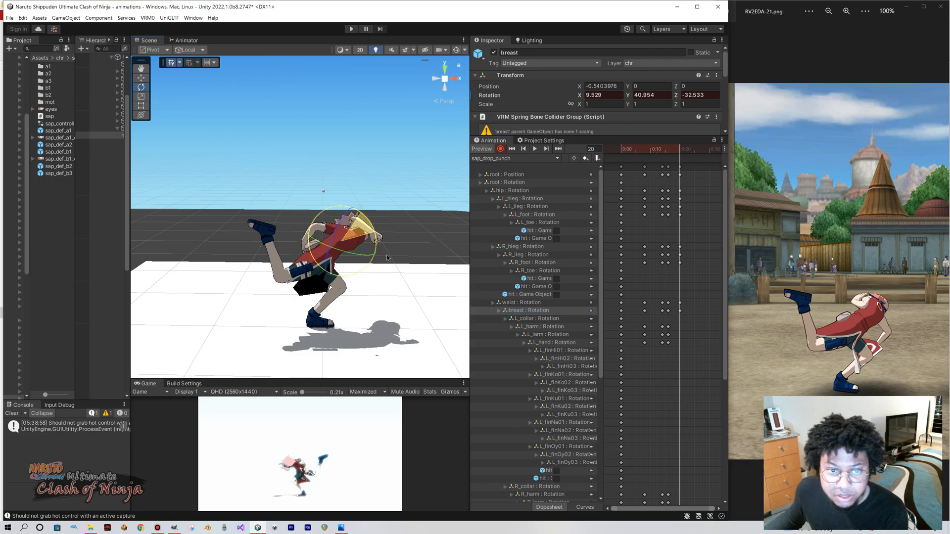
{"action": "left_click_drag", "start_coordinate": [393, 269], "coordinate": [331, 234]}
{"action": "left_click", "coordinate": [541, 304]}
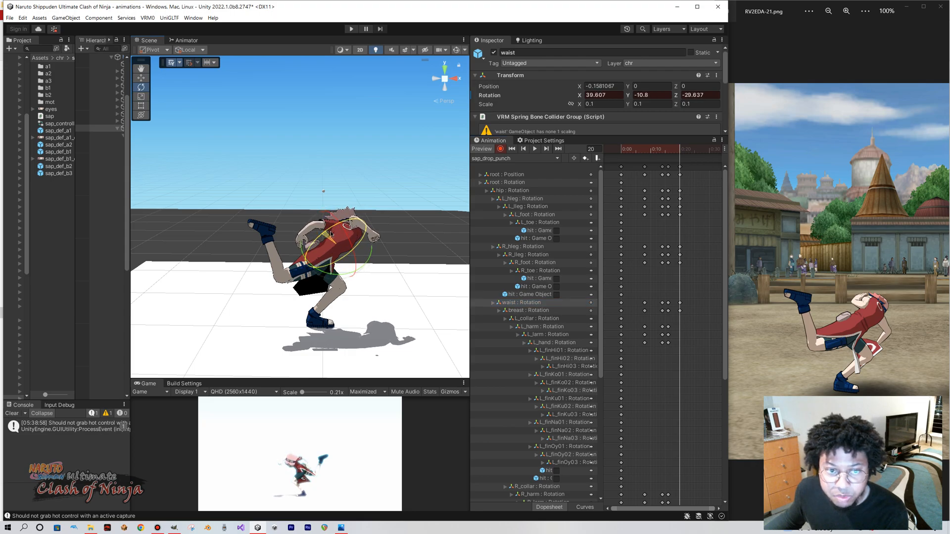
{"action": "left_click_drag", "start_coordinate": [354, 268], "coordinate": [328, 276]}
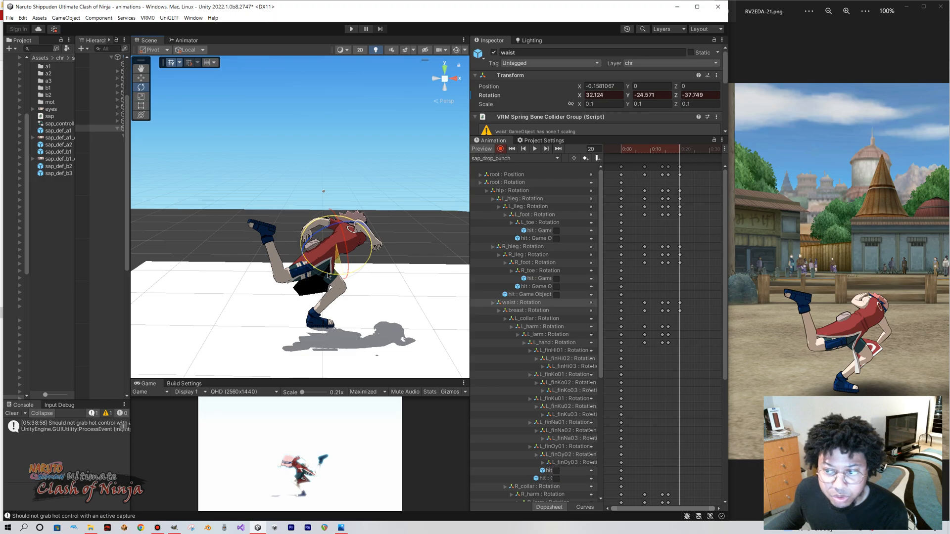
{"action": "left_click", "coordinate": [532, 311]}
{"action": "left_click_drag", "start_coordinate": [346, 233], "coordinate": [362, 254]}
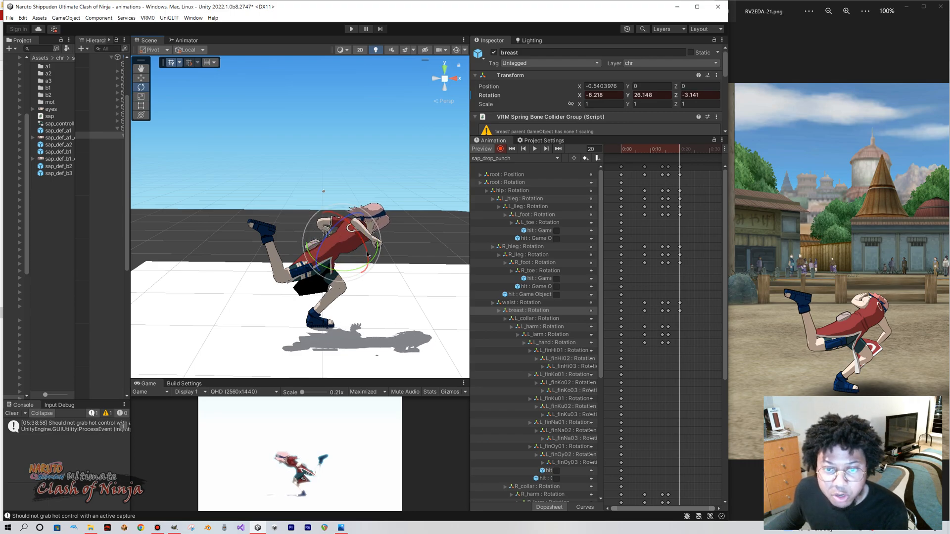
Reset the waist and breast rotations at frame 20 to 0 on X, Y and Z.
{"action": "left_click", "coordinate": [549, 303]}
{"action": "left_click", "coordinate": [603, 95]}
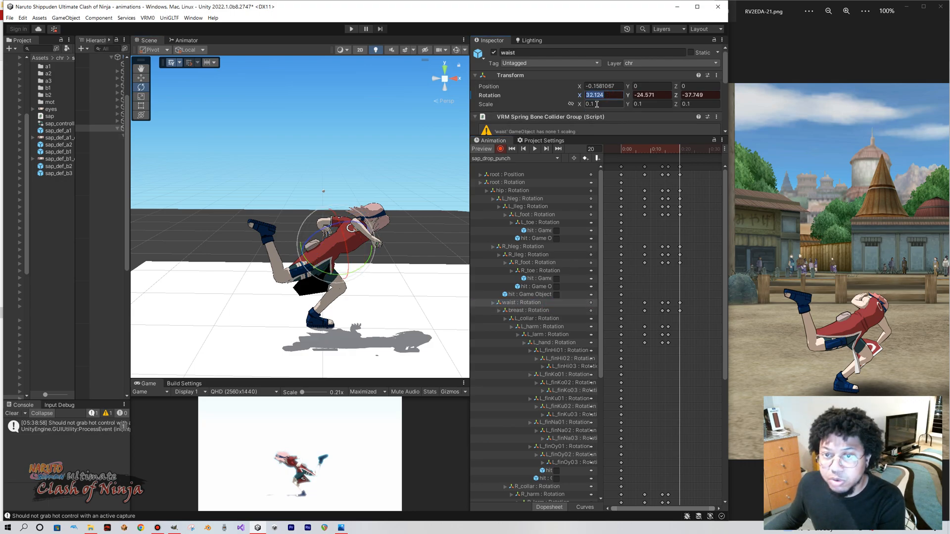
{"action": "type", "text": "0"}
{"action": "key", "text": "Tab"}
{"action": "type", "text": "0"}
{"action": "key", "text": "Tab"}
{"action": "type", "text": "0"}
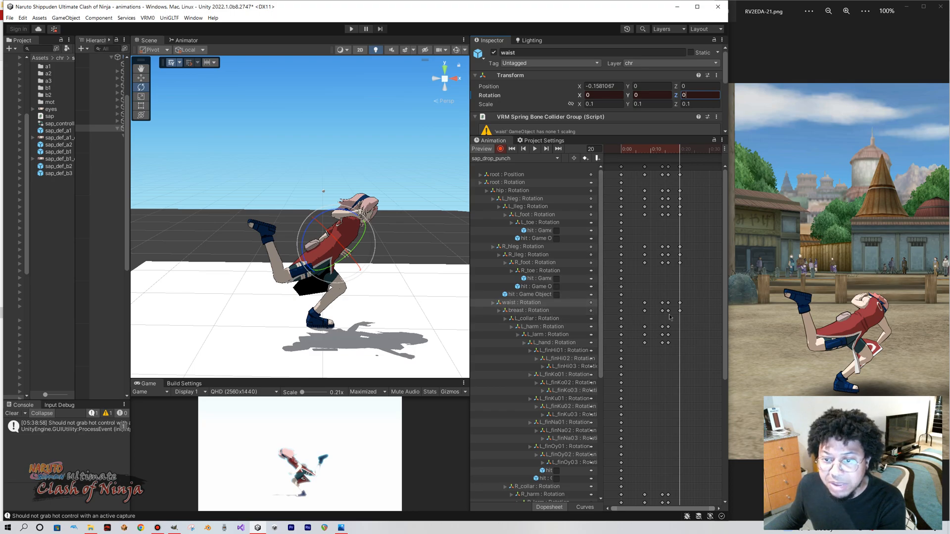
{"action": "left_click", "coordinate": [539, 310]}
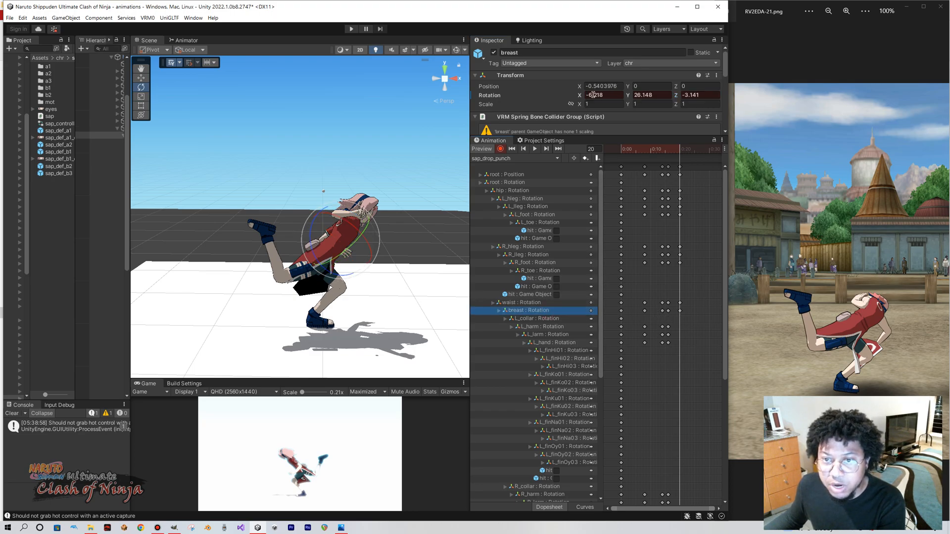
{"action": "left_click", "coordinate": [707, 94]}
{"action": "type", "text": "0"}
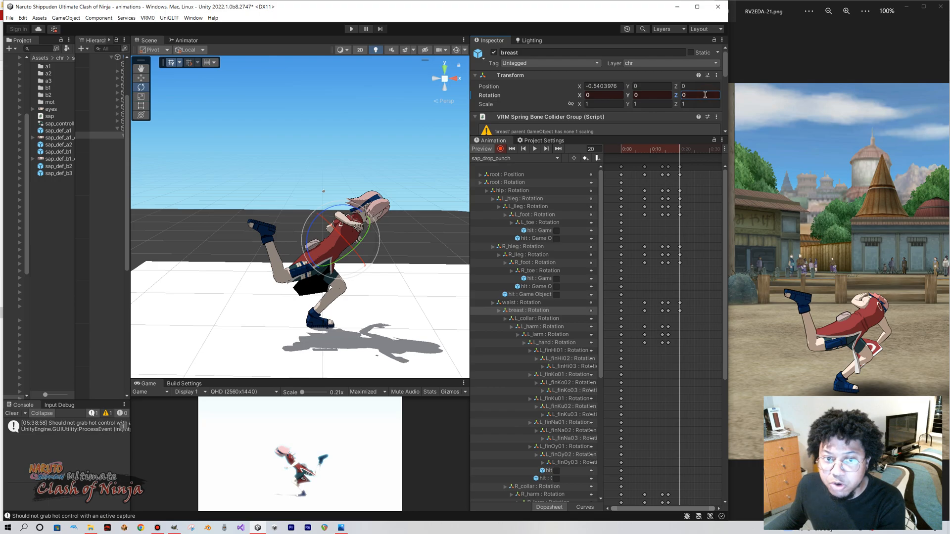
Bend the torso forward at frame 20, rotating waist to about 34.5, -6.9, -26.2 and breast to about 28, 4.8, -11.9.
{"action": "left_click", "coordinate": [531, 305]}
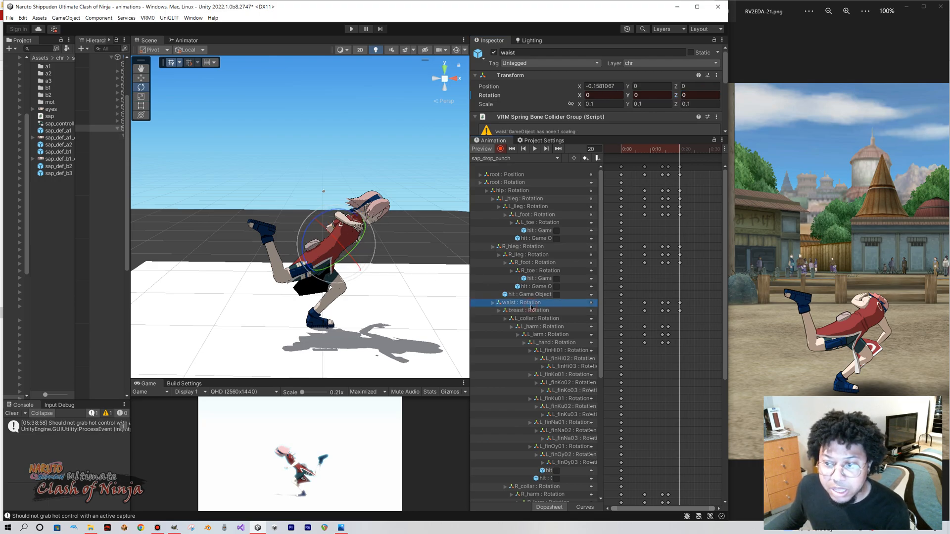
{"action": "left_click_drag", "start_coordinate": [336, 239], "coordinate": [350, 254]}
{"action": "left_click_drag", "start_coordinate": [329, 223], "coordinate": [341, 224]}
{"action": "left_click", "coordinate": [538, 311]}
{"action": "mouse_move", "coordinate": [362, 255]}
{"action": "left_mouse_down"}
{"action": "mouse_move", "coordinate": [341, 225]}
{"action": "mouse_move", "coordinate": [354, 217]}
{"action": "mouse_move", "coordinate": [351, 246]}
{"action": "left_mouse_up"}
{"action": "left_click", "coordinate": [534, 303]}
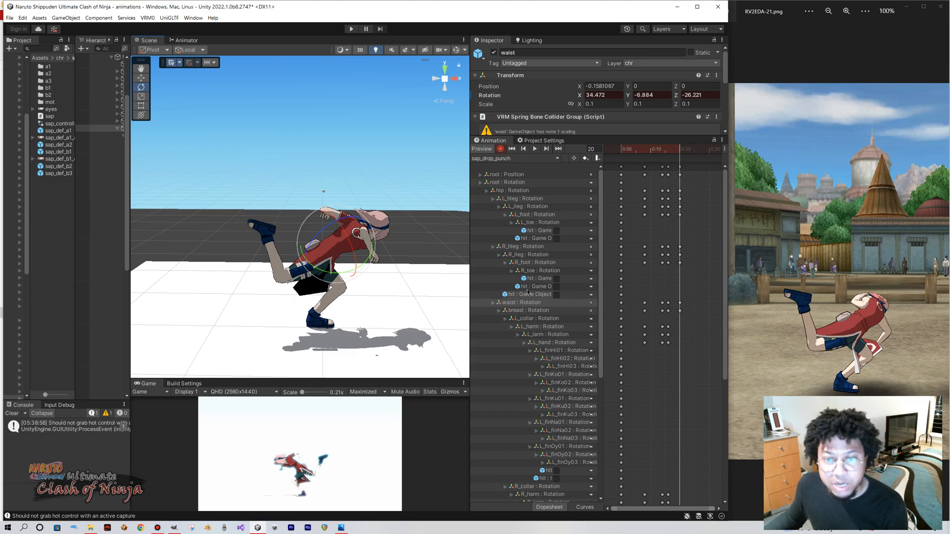
Twist the breast bone further at frame 20 and rotate the waist to about X 45.9, Y 0, Z -39.1.
{"action": "left_click", "coordinate": [529, 310]}
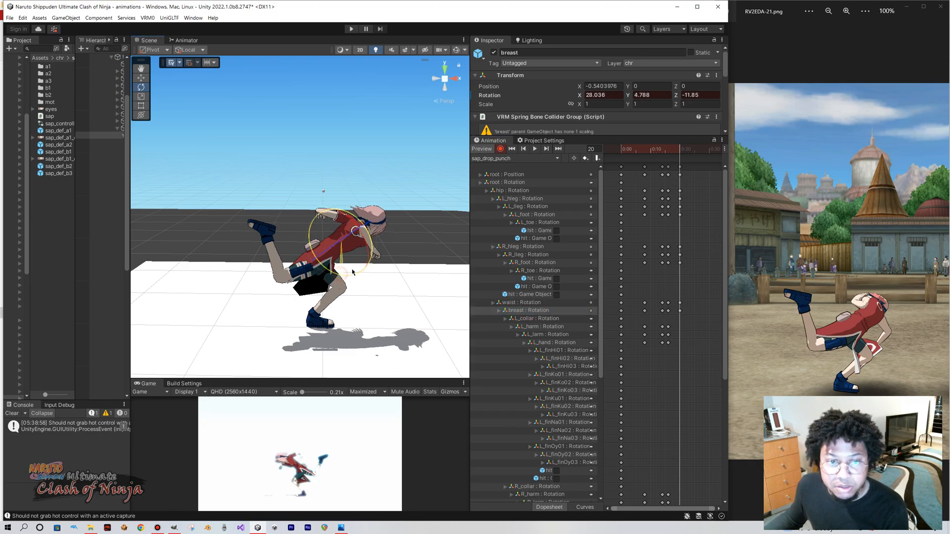
{"action": "left_click_drag", "start_coordinate": [346, 277], "coordinate": [320, 272]}
{"action": "left_click", "coordinate": [529, 303]}
{"action": "left_click_drag", "start_coordinate": [357, 242], "coordinate": [365, 248]}
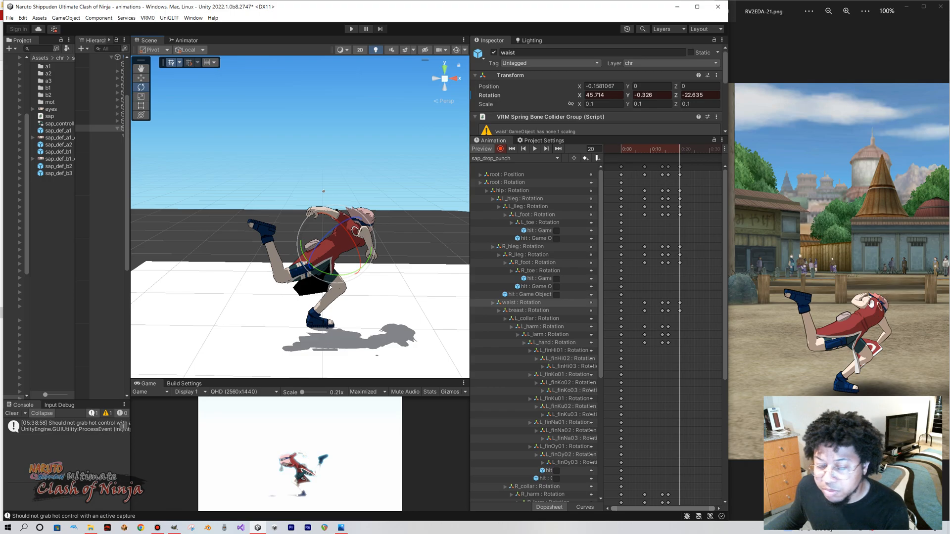
{"action": "left_click_drag", "start_coordinate": [326, 245], "coordinate": [347, 239]}
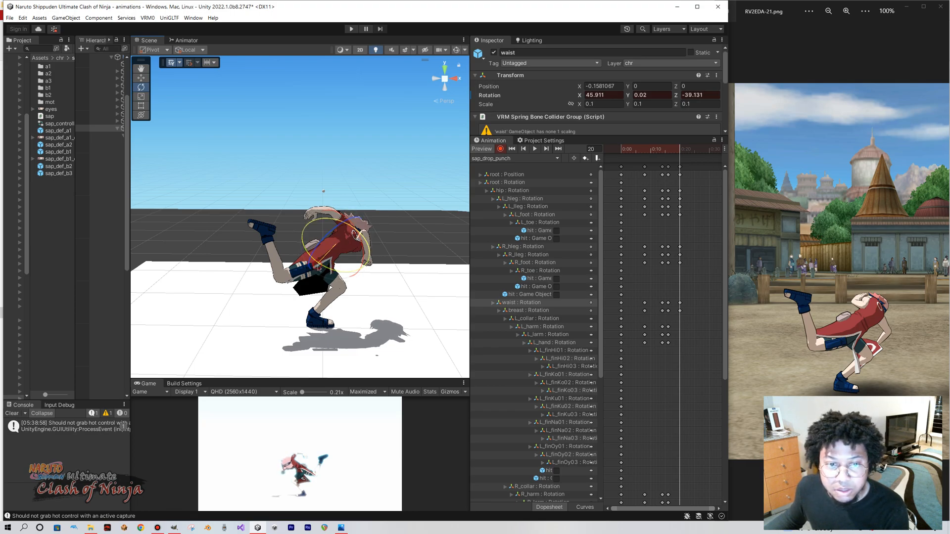
Refine the torso twist at frame 20, rotating waist to about 35.2, 16.6, -28.5 and breast to about 48, 19.4, -10.8.
{"action": "left_click", "coordinate": [506, 310]}
{"action": "mouse_move", "coordinate": [330, 255]}
{"action": "left_mouse_down"}
{"action": "mouse_move", "coordinate": [325, 272]}
{"action": "mouse_move", "coordinate": [321, 263]}
{"action": "mouse_move", "coordinate": [379, 263]}
{"action": "mouse_move", "coordinate": [394, 291]}
{"action": "mouse_move", "coordinate": [341, 255]}
{"action": "left_mouse_up"}
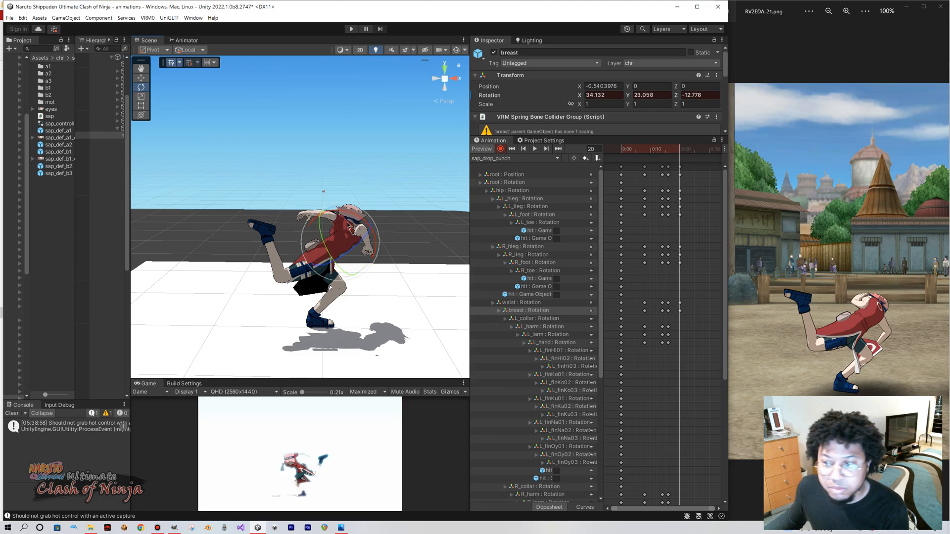
{"action": "left_click", "coordinate": [539, 302]}
{"action": "left_click_drag", "start_coordinate": [363, 254], "coordinate": [341, 266]}
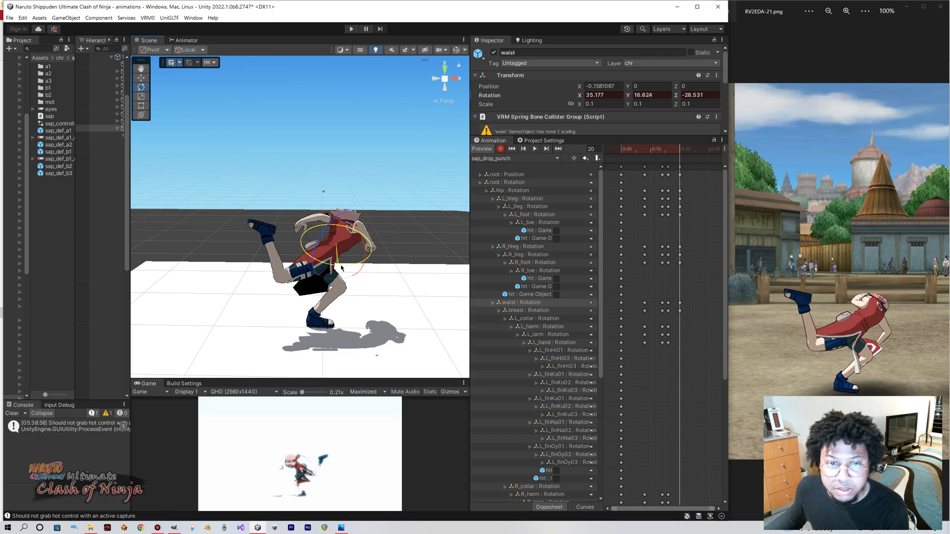
{"action": "left_click", "coordinate": [529, 310]}
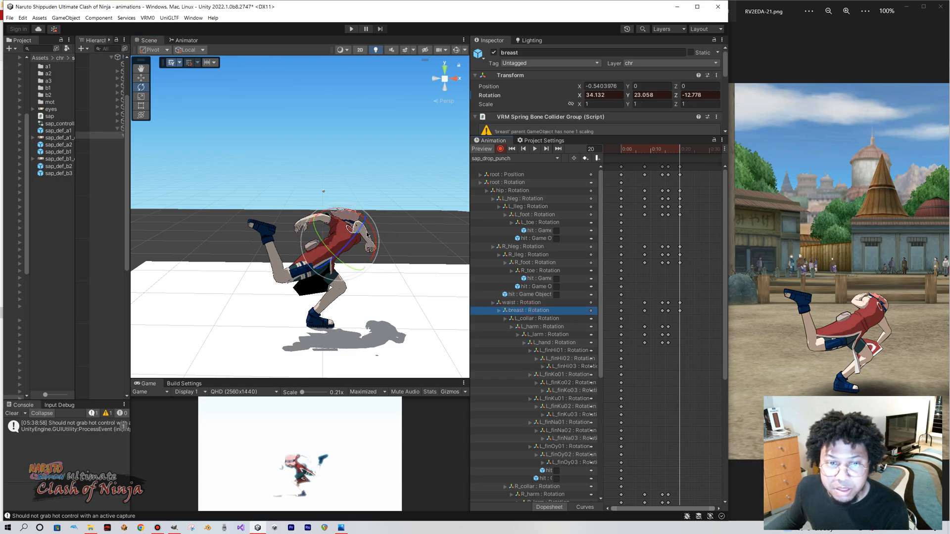
{"action": "left_click_drag", "start_coordinate": [351, 243], "coordinate": [381, 251]}
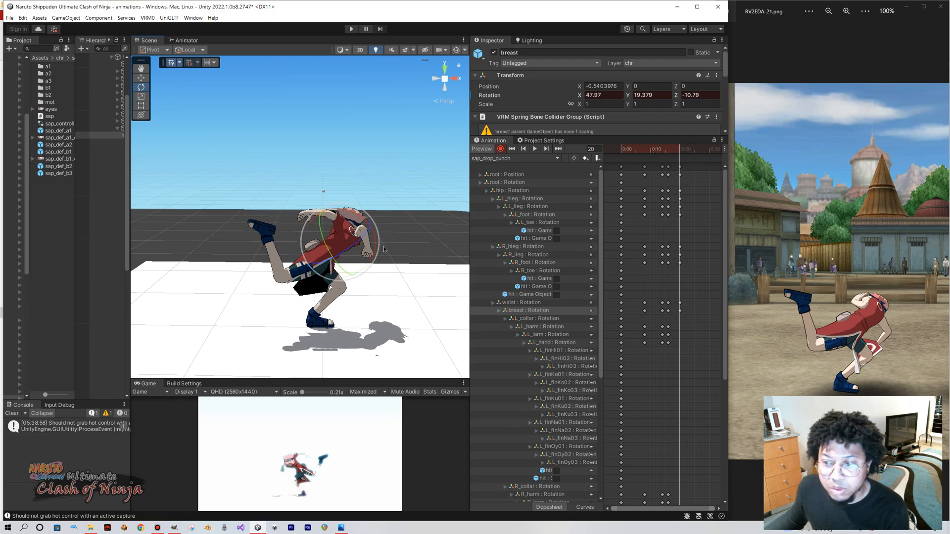
Inspect the torso bend and twist at frame 20 from several angles around the character.
{"action": "right_click_drag", "start_coordinate": [383, 249], "coordinate": [316, 242]}
{"action": "middle_click_drag", "start_coordinate": [425, 237], "coordinate": [222, 232]}
{"action": "right_click_drag", "start_coordinate": [376, 230], "coordinate": [296, 228]}
{"action": "middle_click_drag", "start_coordinate": [420, 229], "coordinate": [276, 229]}
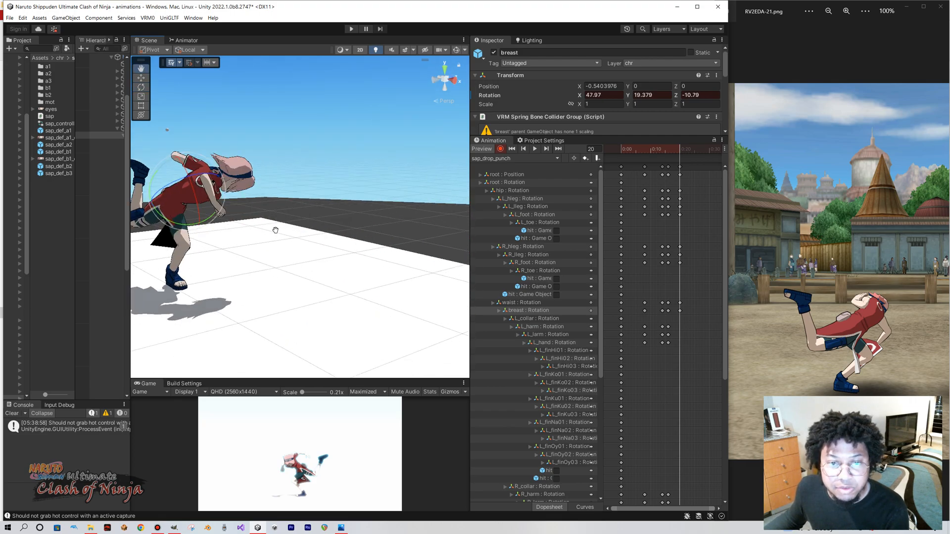
{"action": "right_click_drag", "start_coordinate": [420, 228], "coordinate": [304, 227]}
{"action": "middle_click_drag", "start_coordinate": [421, 227], "coordinate": [272, 225]}
{"action": "right_click_drag", "start_coordinate": [366, 225], "coordinate": [280, 223]}
{"action": "middle_click_drag", "start_coordinate": [336, 222], "coordinate": [272, 223]}
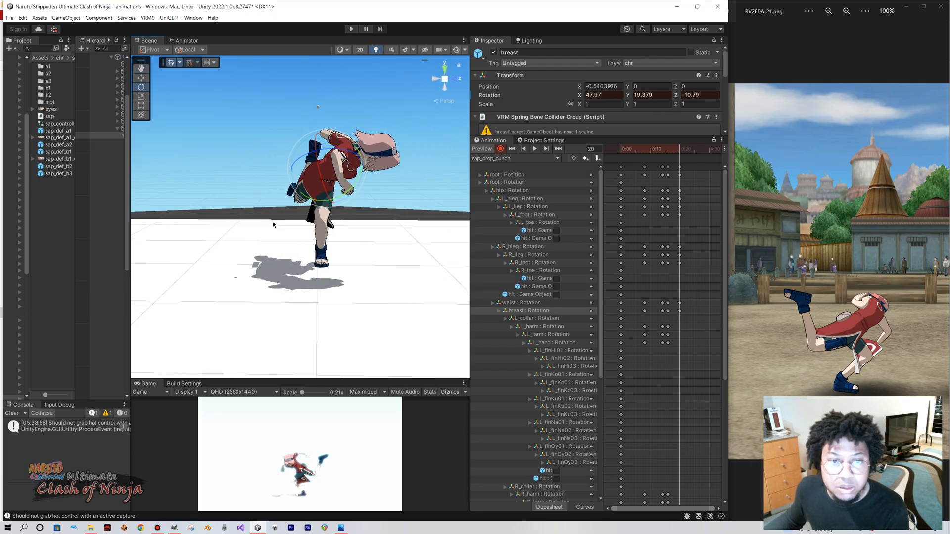
{"action": "left_click_drag", "start_coordinate": [679, 150], "coordinate": [680, 169]}
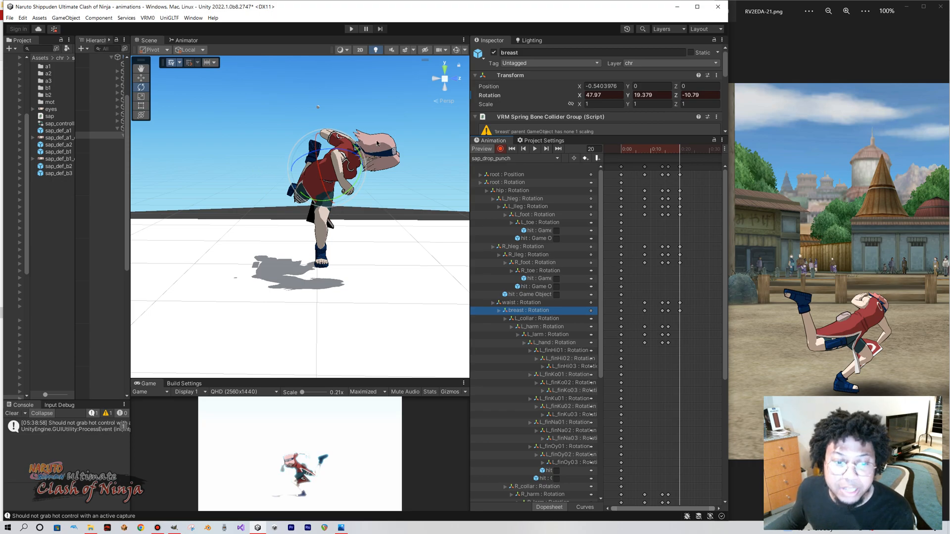
{"action": "mouse_move", "coordinate": [691, 160]}
{"action": "left_mouse_down"}
{"action": "mouse_move", "coordinate": [641, 162]}
{"action": "mouse_move", "coordinate": [679, 165]}
{"action": "left_mouse_up"}
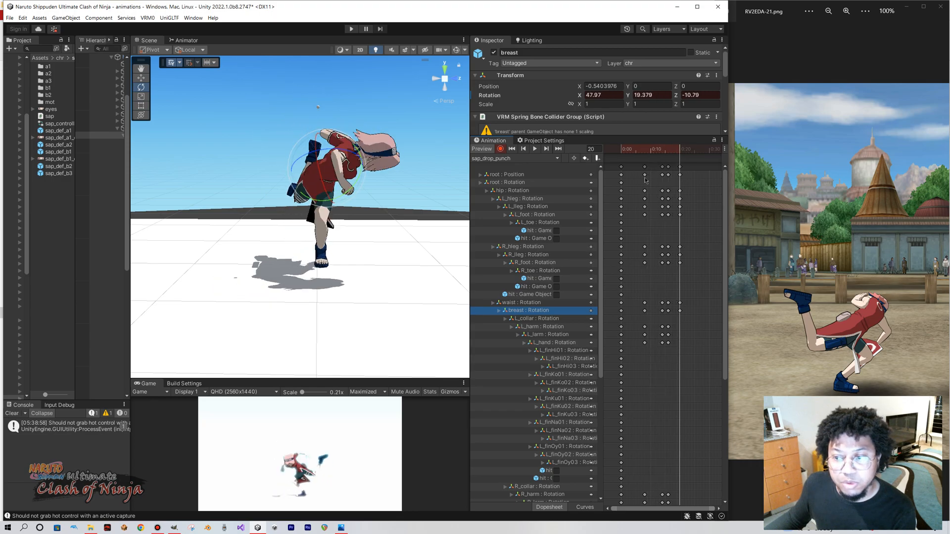
Turn the head at frame 20 by rotating the head bone to about X -63, Y 0, Z -7.4.
{"action": "scroll", "coordinate": [556, 445], "scroll_direction": "down", "scroll_amount": 5}
{"action": "left_click", "coordinate": [549, 471]}
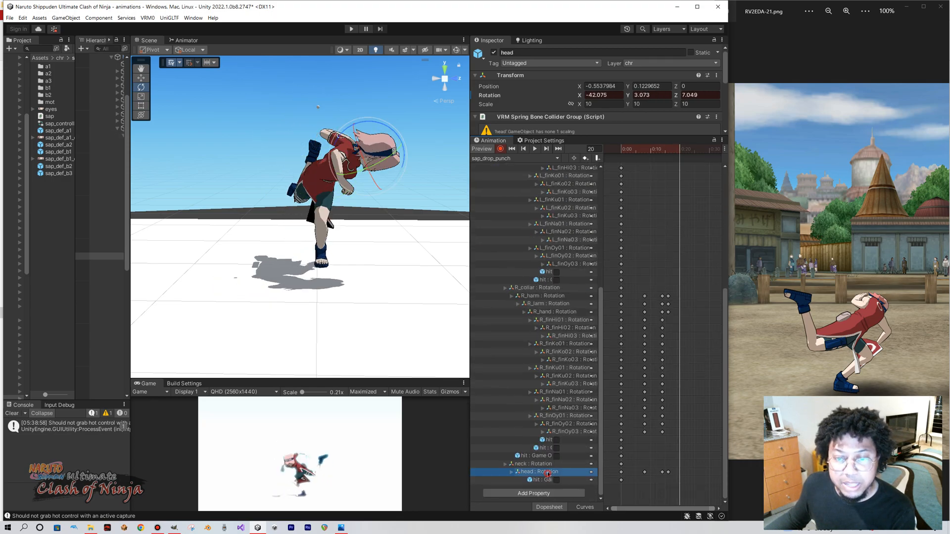
{"action": "mouse_move", "coordinate": [374, 144]}
{"action": "left_mouse_down"}
{"action": "mouse_move", "coordinate": [417, 163]}
{"action": "mouse_move", "coordinate": [392, 194]}
{"action": "mouse_move", "coordinate": [363, 174]}
{"action": "mouse_move", "coordinate": [367, 187]}
{"action": "mouse_move", "coordinate": [387, 157]}
{"action": "mouse_move", "coordinate": [375, 161]}
{"action": "left_mouse_up"}
{"action": "mouse_move", "coordinate": [679, 150]}
{"action": "left_mouse_down"}
{"action": "mouse_move", "coordinate": [656, 152]}
{"action": "mouse_move", "coordinate": [689, 157]}
{"action": "mouse_move", "coordinate": [679, 156]}
{"action": "left_mouse_up"}
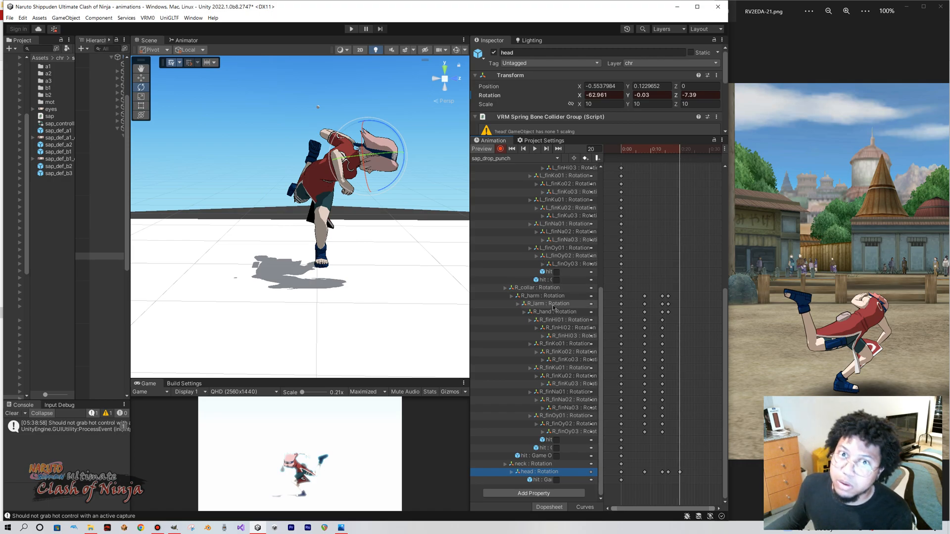
Pull the left shoulder back at frame 20 by rotating the L_collar bone in side view.
{"action": "scroll", "coordinate": [553, 308], "scroll_direction": "up", "scroll_amount": 5}
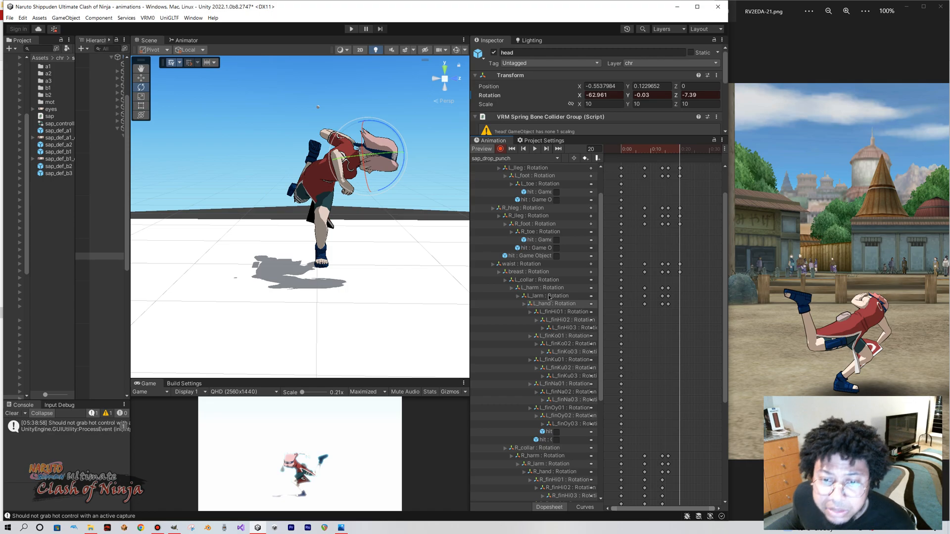
{"action": "left_click", "coordinate": [548, 281]}
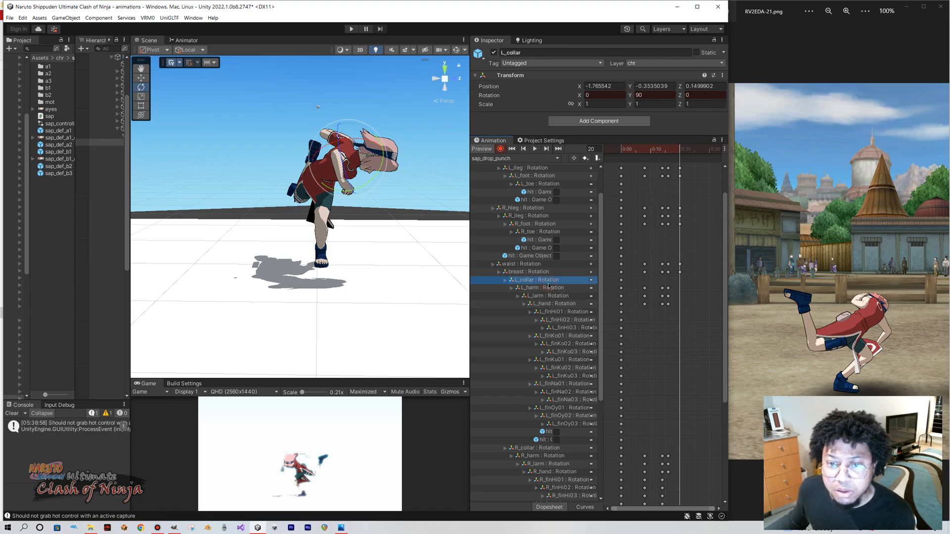
{"action": "right_click_drag", "start_coordinate": [349, 252], "coordinate": [392, 278]}
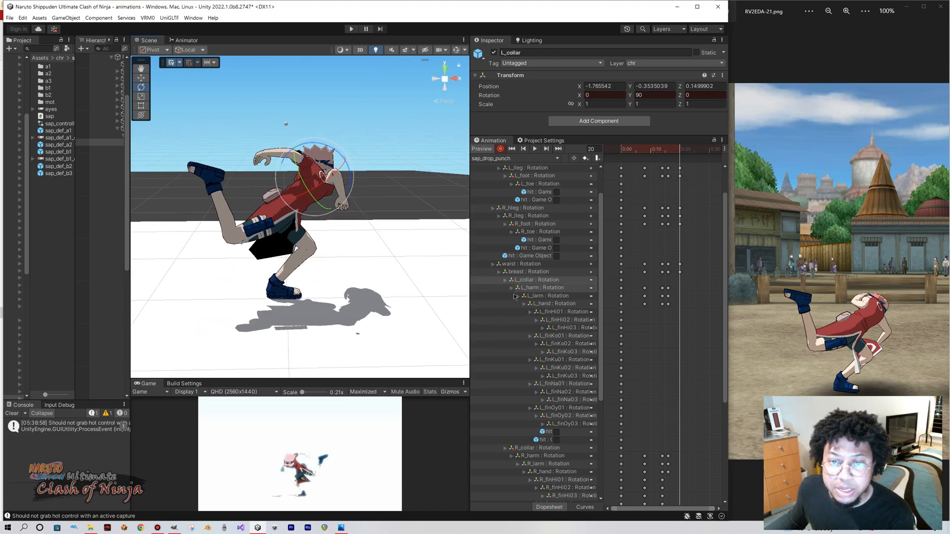
{"action": "left_click_drag", "start_coordinate": [301, 182], "coordinate": [278, 232]}
{"action": "left_click_drag", "start_coordinate": [324, 203], "coordinate": [315, 213]}
{"action": "left_click", "coordinate": [553, 289]}
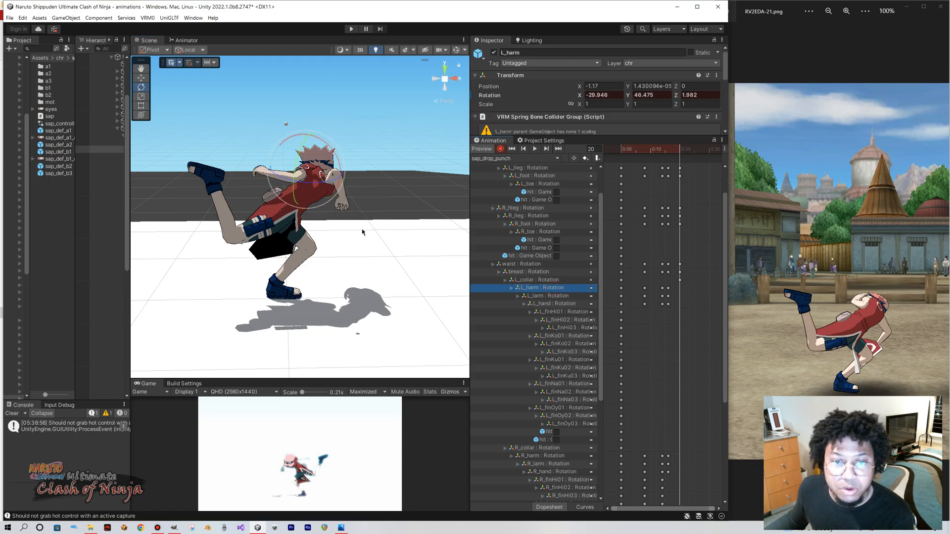
Undo the latest left shoulder changes at frame 20.
{"action": "key", "text": "ctrl+z"}
{"action": "key", "text": "ctrl+z"}
{"action": "key", "text": "ctrl+z"}
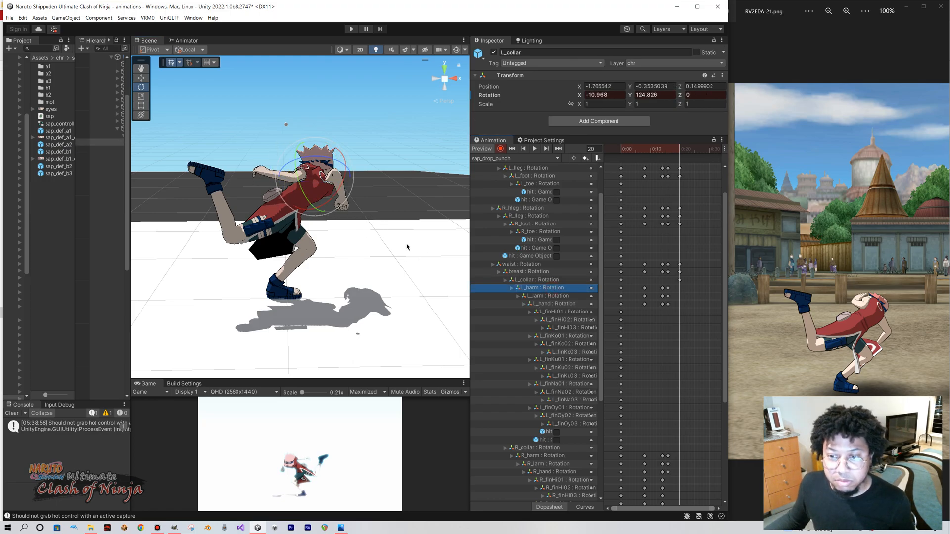
Rotate the left upper arm bone L_harm at frame 20 to about X -21.3, Y 96.3, Z -9.4.
{"action": "left_click", "coordinate": [545, 296]}
{"action": "left_click", "coordinate": [532, 289]}
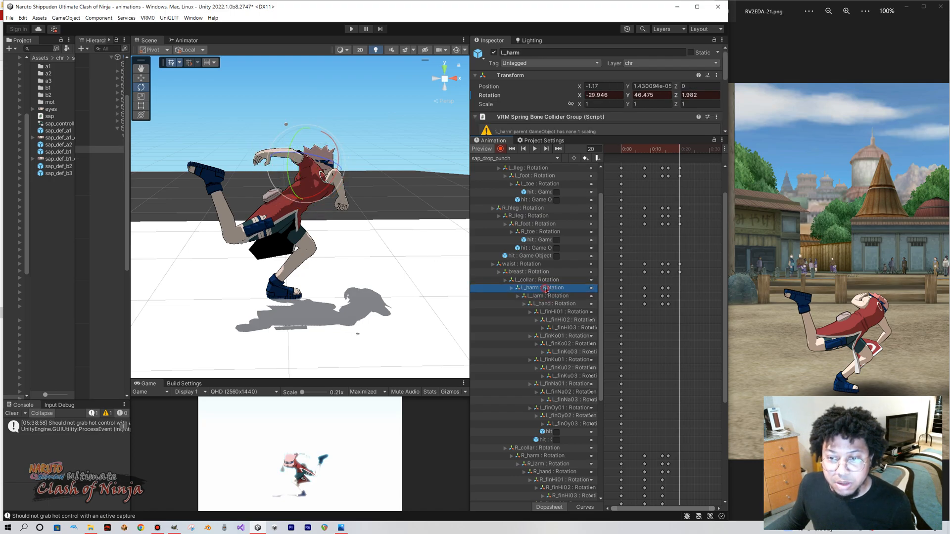
{"action": "left_click_drag", "start_coordinate": [292, 189], "coordinate": [298, 167]}
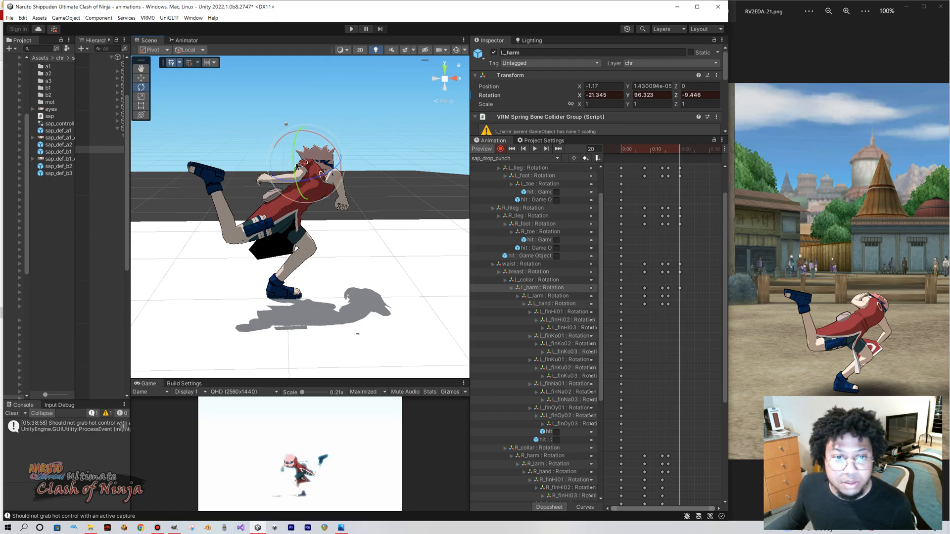
Bend the left forearm at frame 20 to about Z -134.8 and rotate the left hand to about X 6.3, Y -2.1, Z -46.9.
{"action": "left_click", "coordinate": [544, 296]}
{"action": "left_click_drag", "start_coordinate": [259, 209], "coordinate": [274, 211]}
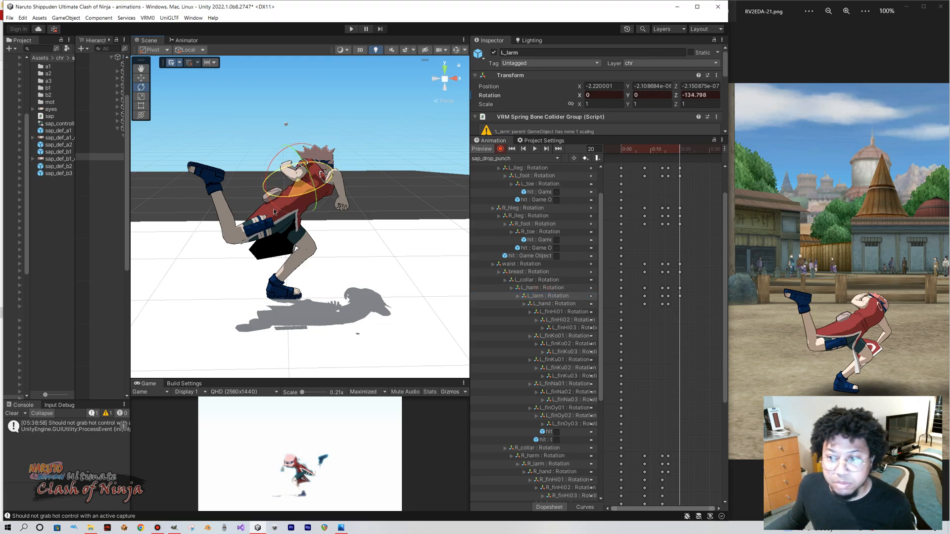
{"action": "left_click", "coordinate": [554, 304]}
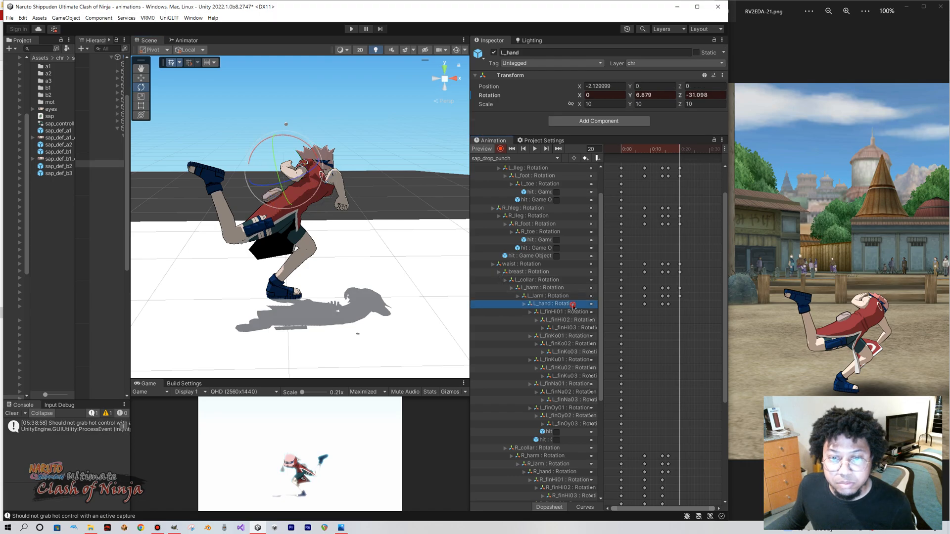
{"action": "left_click_drag", "start_coordinate": [318, 186], "coordinate": [314, 163]}
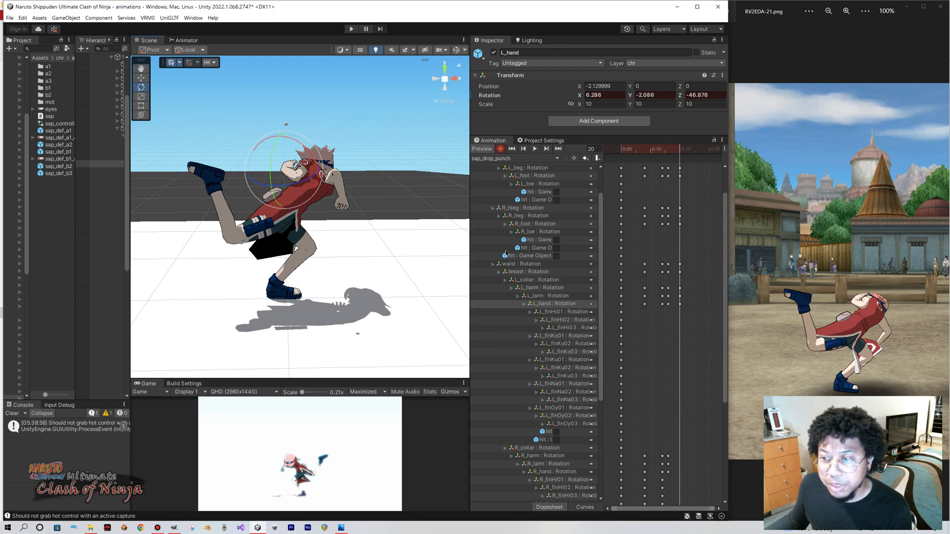
{"action": "mouse_move", "coordinate": [682, 150]}
{"action": "left_mouse_down"}
{"action": "mouse_move", "coordinate": [652, 157]}
{"action": "mouse_move", "coordinate": [696, 160]}
{"action": "mouse_move", "coordinate": [662, 162]}
{"action": "mouse_move", "coordinate": [680, 161]}
{"action": "left_mouse_up"}
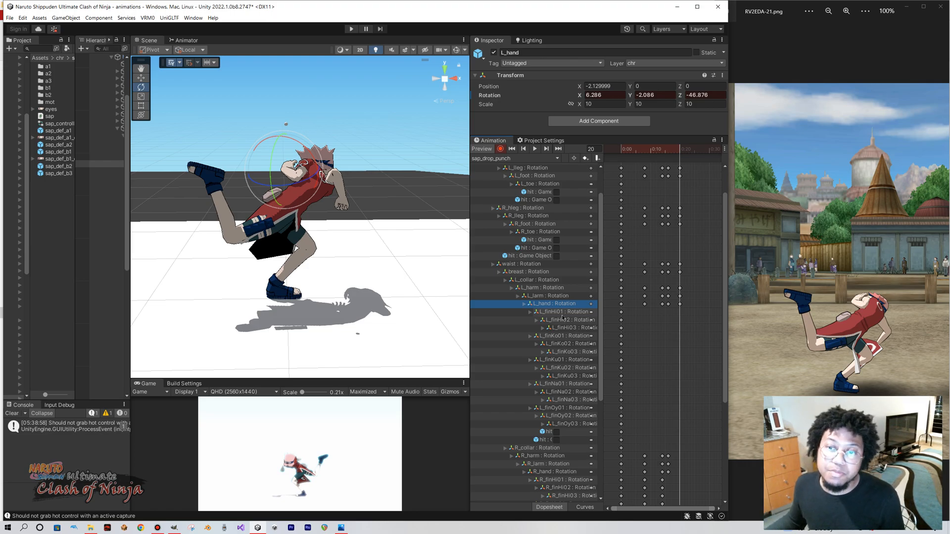
{"action": "scroll", "coordinate": [563, 318], "scroll_direction": "up", "scroll_amount": 3}
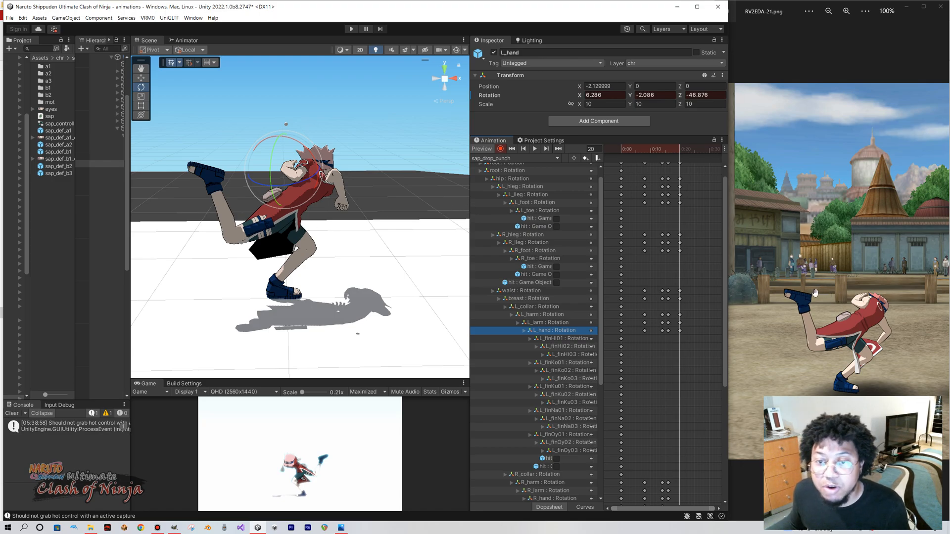
Maximize the reference image viewer and browse the punch frames from RV2EDA-21.png to RV2EDA-28.png.
{"action": "left_click", "coordinate": [924, 7]}
{"action": "key", "text": "Right"}
{"action": "key", "text": "Right"}
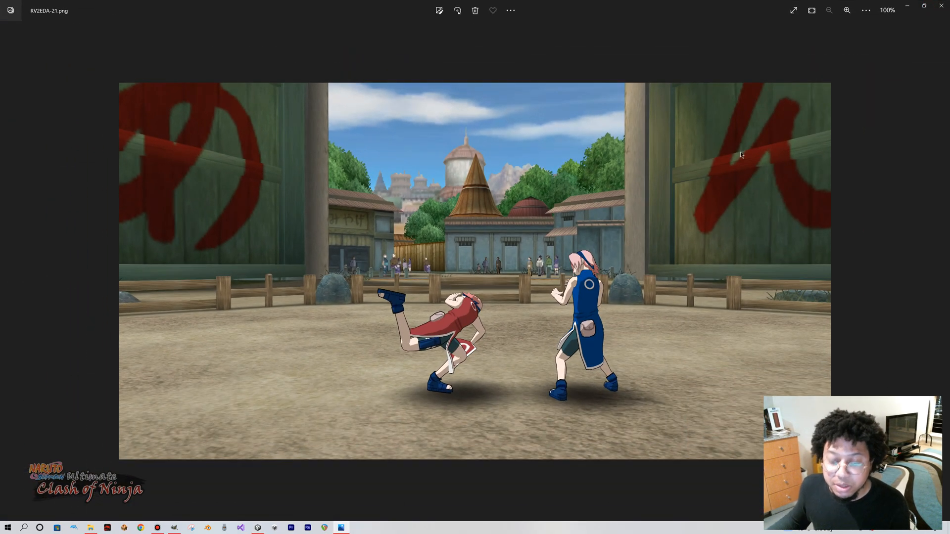
{"action": "key", "text": "Right"}
{"action": "key", "text": "Right"}
{"action": "key", "text": "Right"}
{"action": "key", "text": "Right"}
{"action": "key", "text": "Right"}
{"action": "key", "text": "Right"}
{"action": "key", "text": "Right"}
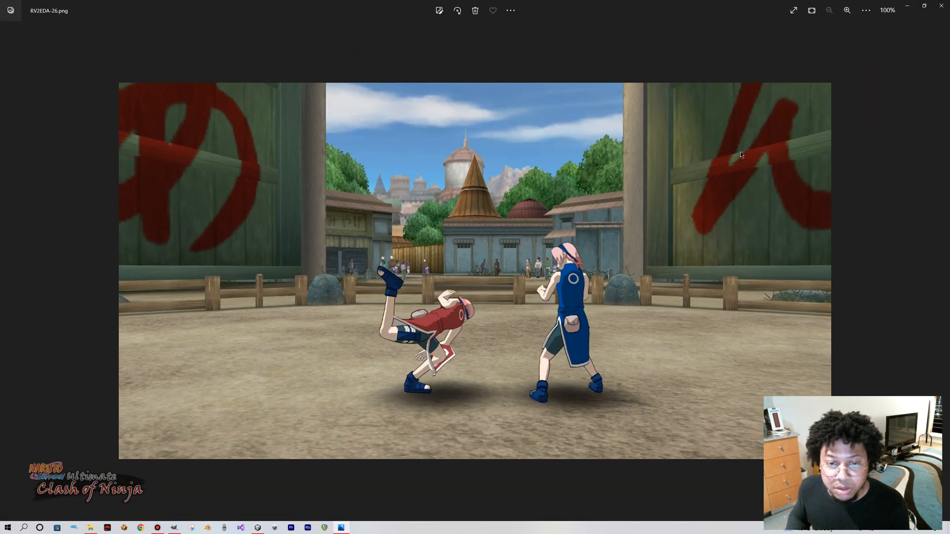
{"action": "key", "text": "Left"}
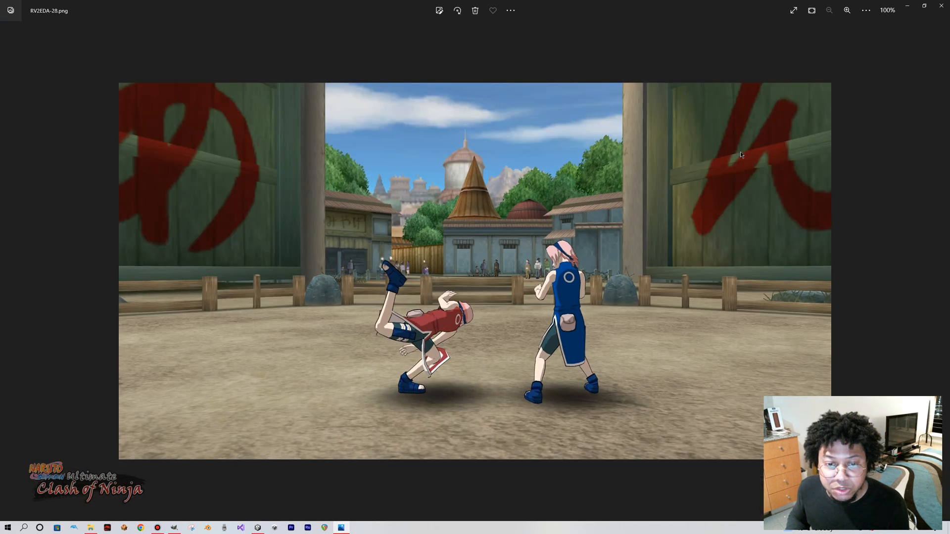
{"action": "key", "text": "Left"}
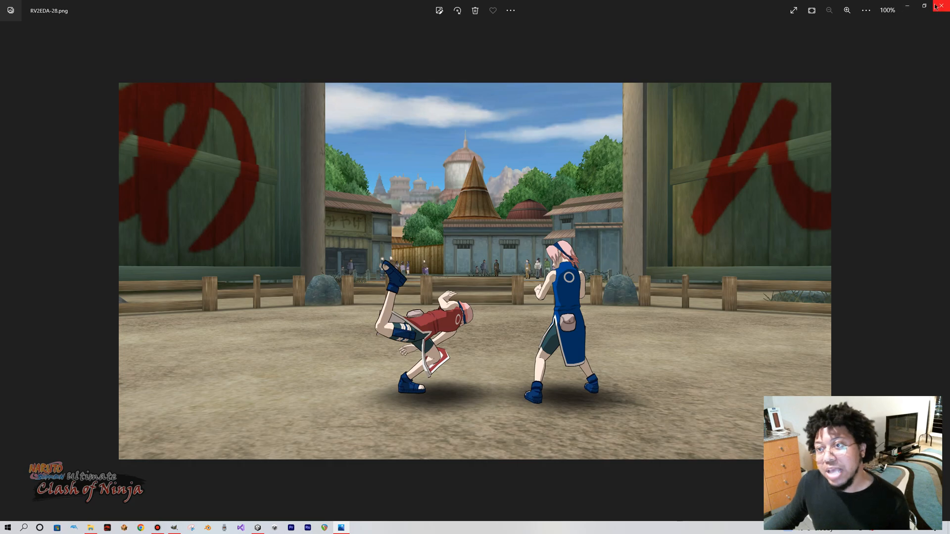
Return to Unity, maximize the editor window and widen the Animation window.
{"action": "left_click", "coordinate": [912, 6]}
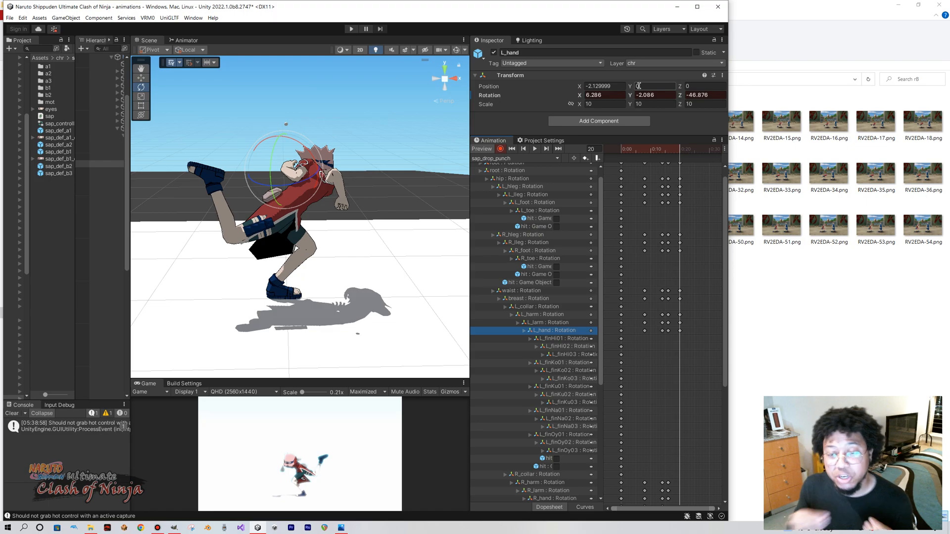
{"action": "left_click", "coordinate": [698, 7]}
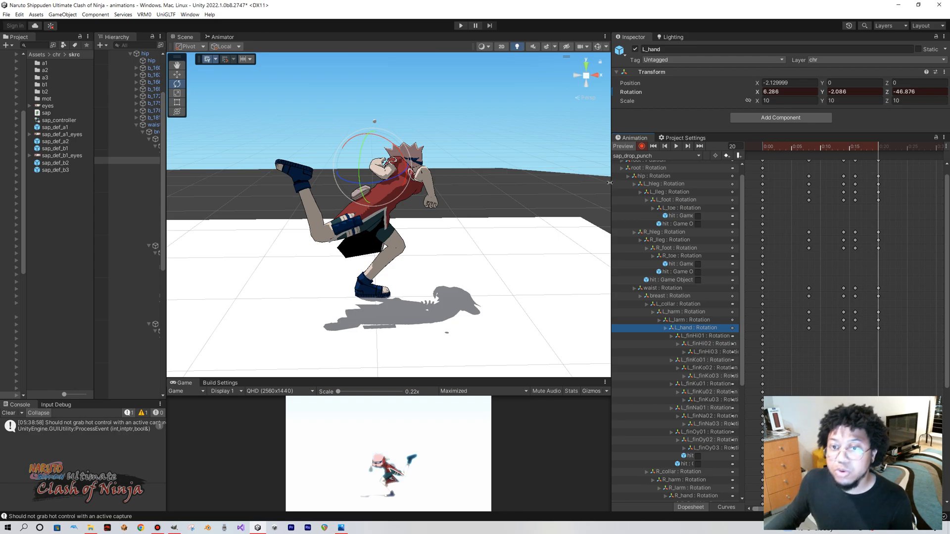
{"action": "left_click_drag", "start_coordinate": [610, 184], "coordinate": [553, 206]}
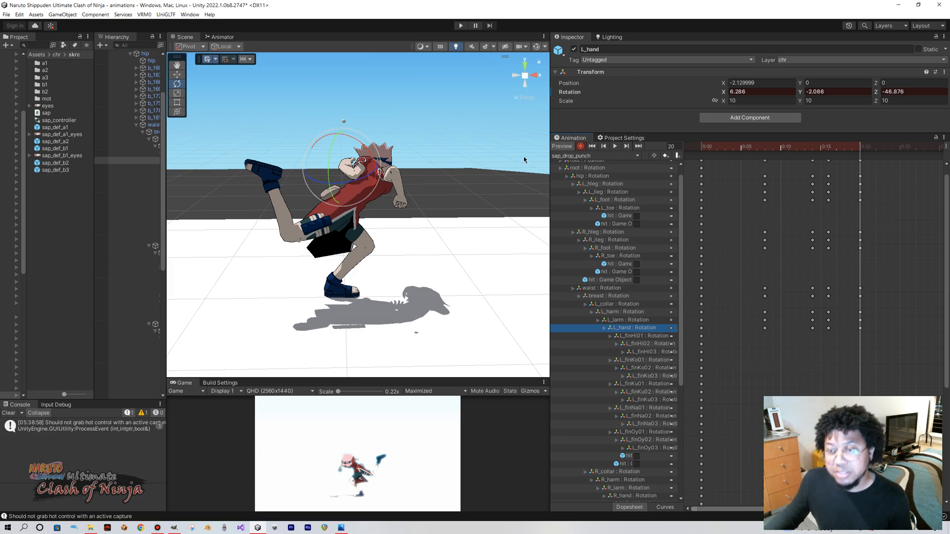
Examine the pose at frame 1 and the keyframes of all bones in sap_drop_punch.
{"action": "left_click_drag", "start_coordinate": [858, 149], "coordinate": [710, 148]}
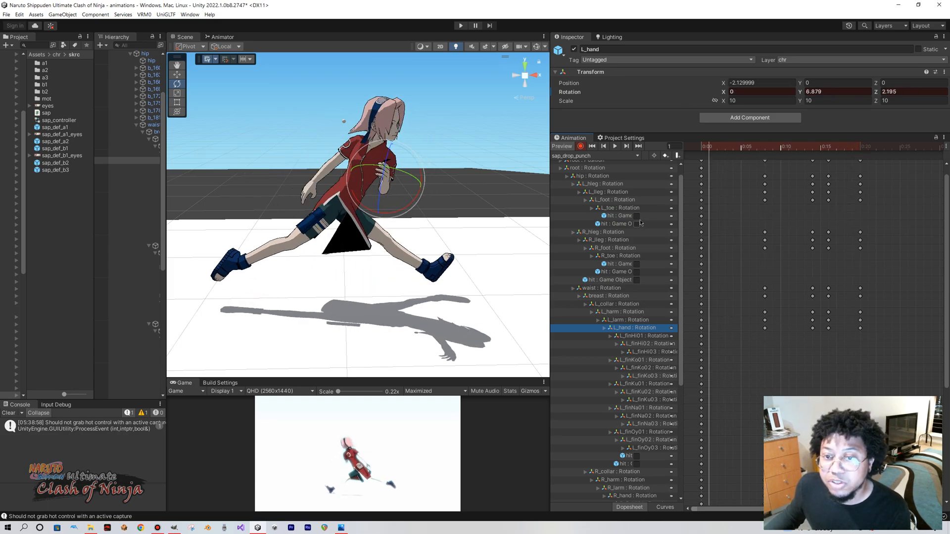
{"action": "scroll", "coordinate": [612, 229], "scroll_direction": "up", "scroll_amount": 1}
{"action": "scroll", "coordinate": [616, 244], "scroll_direction": "down", "scroll_amount": 5}
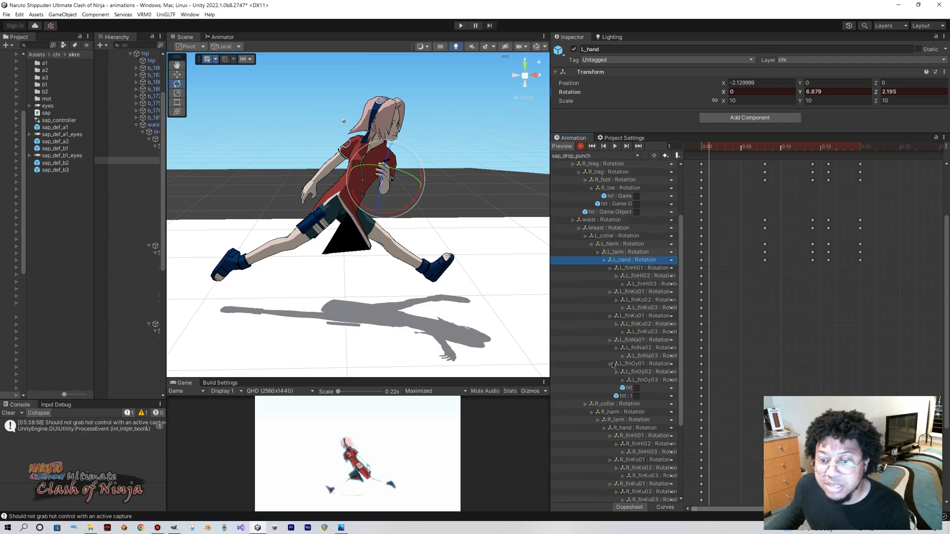
{"action": "scroll", "coordinate": [633, 423], "scroll_direction": "down", "scroll_amount": 5}
{"action": "scroll", "coordinate": [634, 423], "scroll_direction": "down", "scroll_amount": 3}
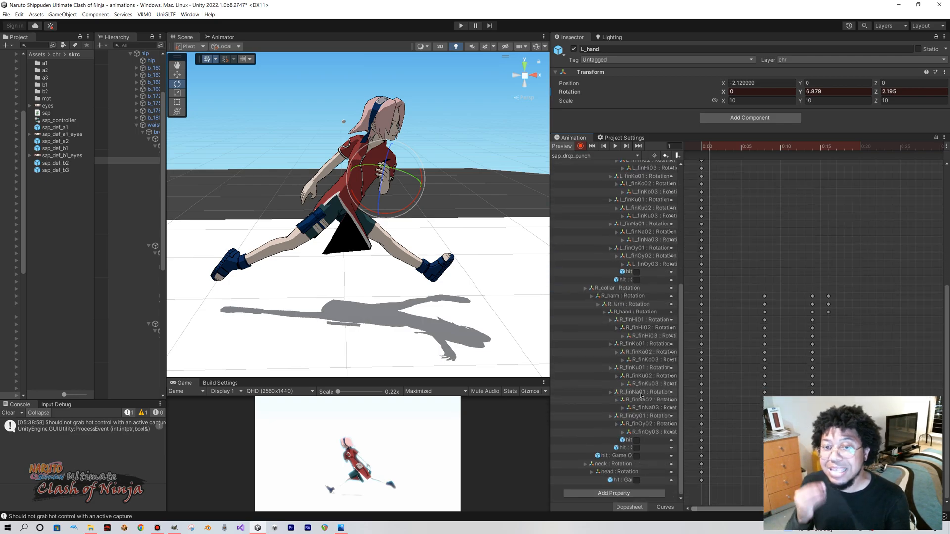
{"action": "scroll", "coordinate": [657, 389], "scroll_direction": "up", "scroll_amount": 13}
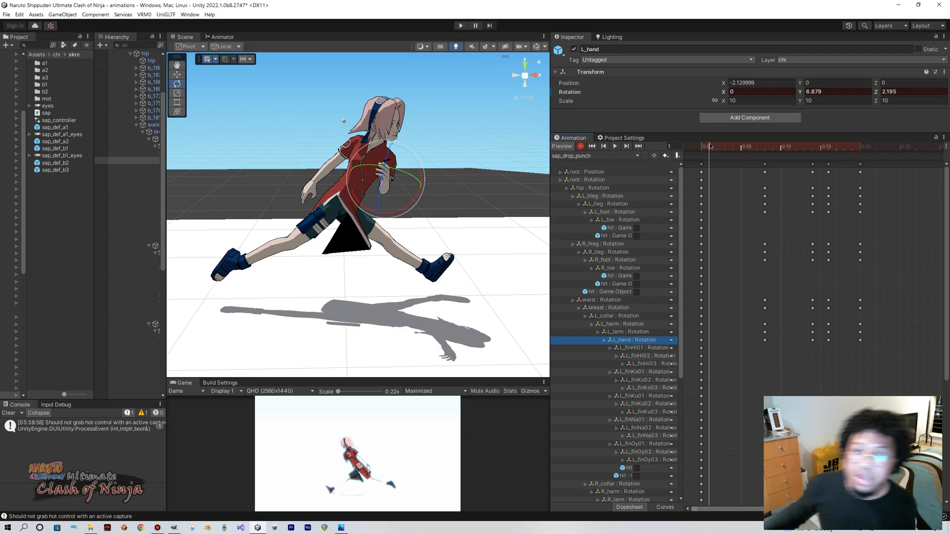
Move to frame 19 and enable the two hit objects of the right arm, below the right finger bones.
{"action": "left_click_drag", "start_coordinate": [709, 146], "coordinate": [851, 164]}
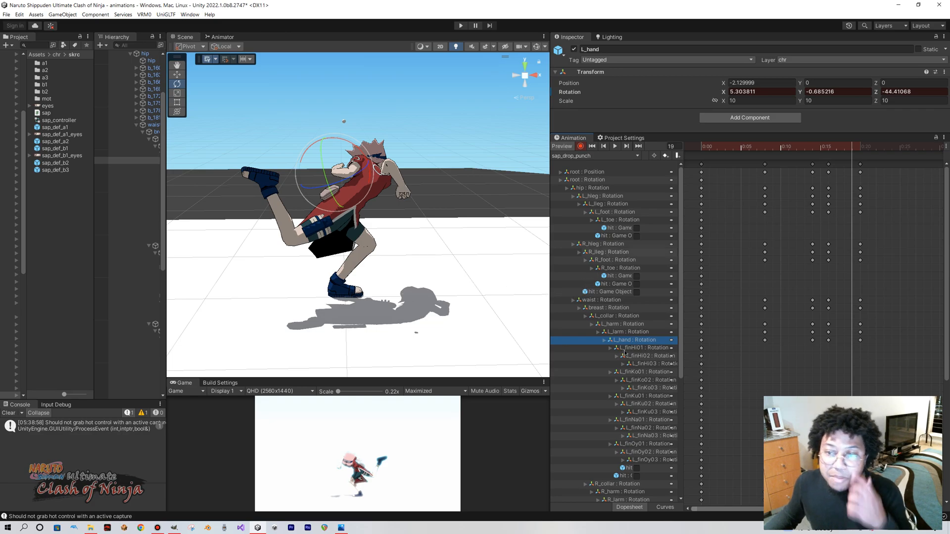
{"action": "scroll", "coordinate": [608, 346], "scroll_direction": "down", "scroll_amount": 6}
{"action": "left_click", "coordinate": [639, 338]}
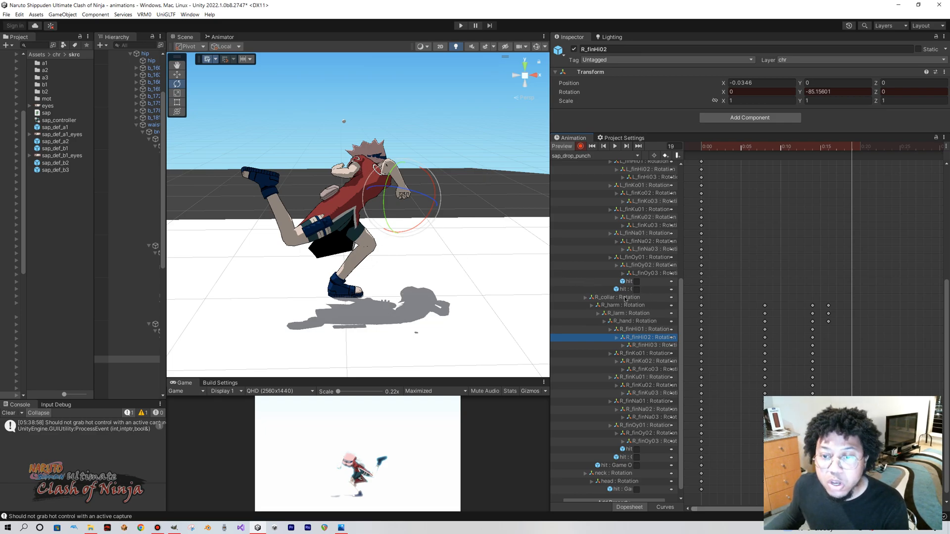
{"action": "scroll", "coordinate": [636, 292], "scroll_direction": "down", "scroll_amount": 1}
{"action": "left_click", "coordinate": [637, 440]}
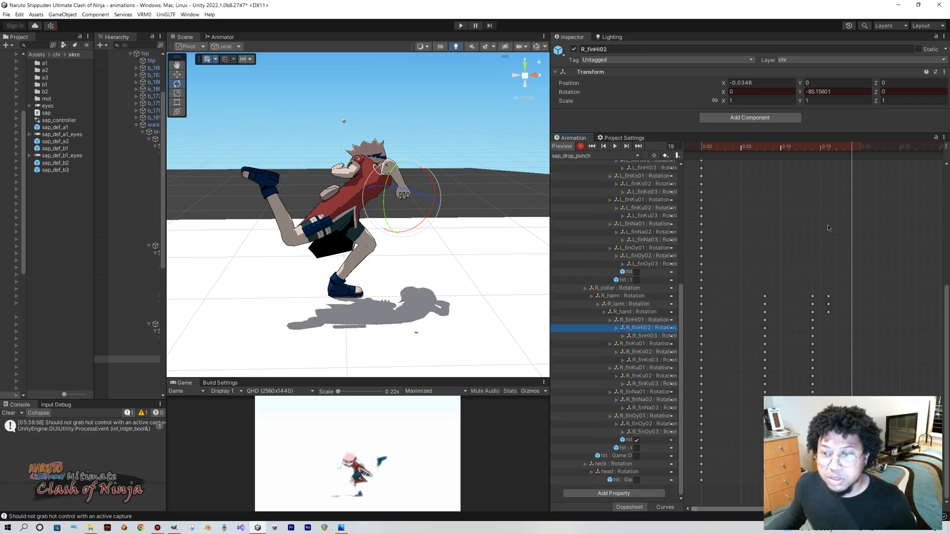
{"action": "scroll", "coordinate": [859, 271], "scroll_direction": "up", "scroll_amount": 1}
{"action": "scroll", "coordinate": [859, 268], "scroll_direction": "down", "scroll_amount": 3}
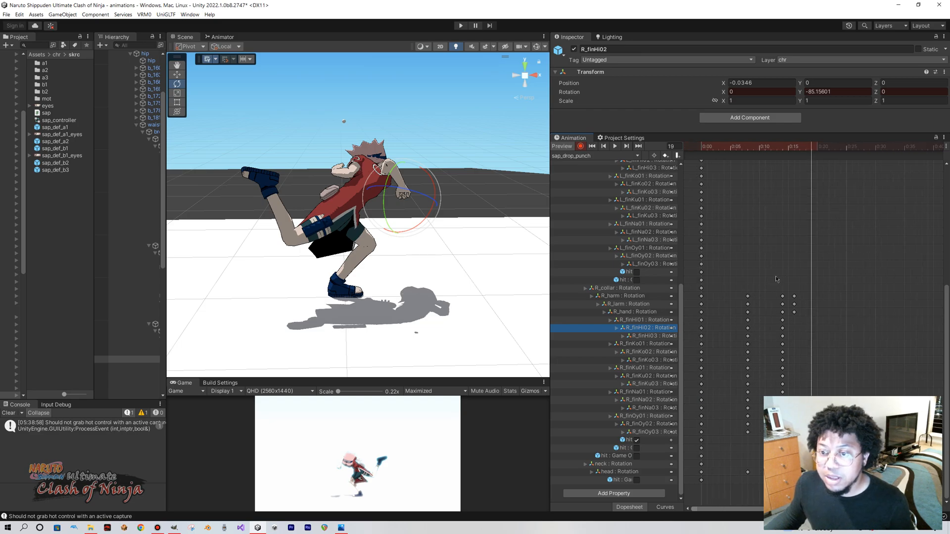
{"action": "scroll", "coordinate": [853, 331], "scroll_direction": "down", "scroll_amount": 3}
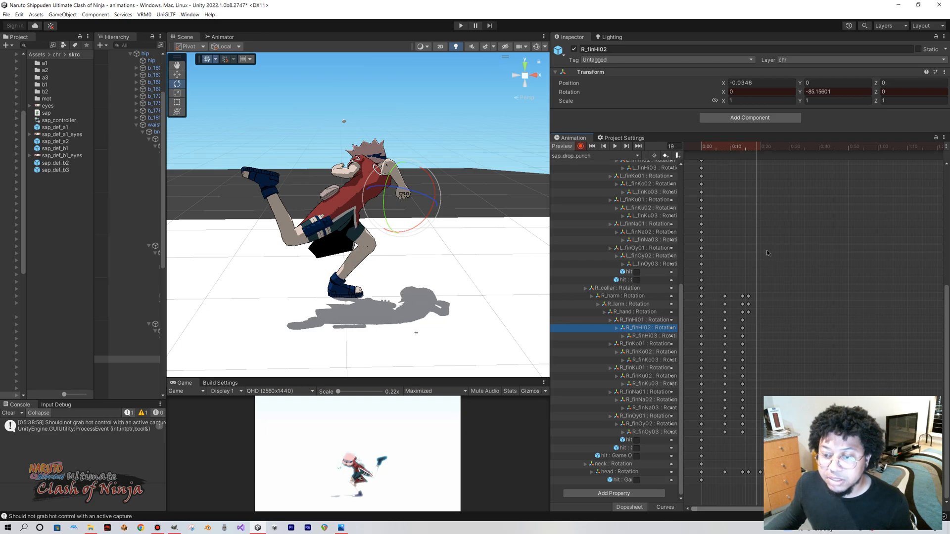
{"action": "scroll", "coordinate": [780, 197], "scroll_direction": "down", "scroll_amount": 1}
{"action": "scroll", "coordinate": [780, 197], "scroll_direction": "down", "scroll_amount": 1}
{"action": "mouse_move", "coordinate": [942, 315]}
{"action": "left_mouse_down"}
{"action": "mouse_move", "coordinate": [944, 245]}
{"action": "mouse_move", "coordinate": [945, 316]}
{"action": "left_mouse_up"}
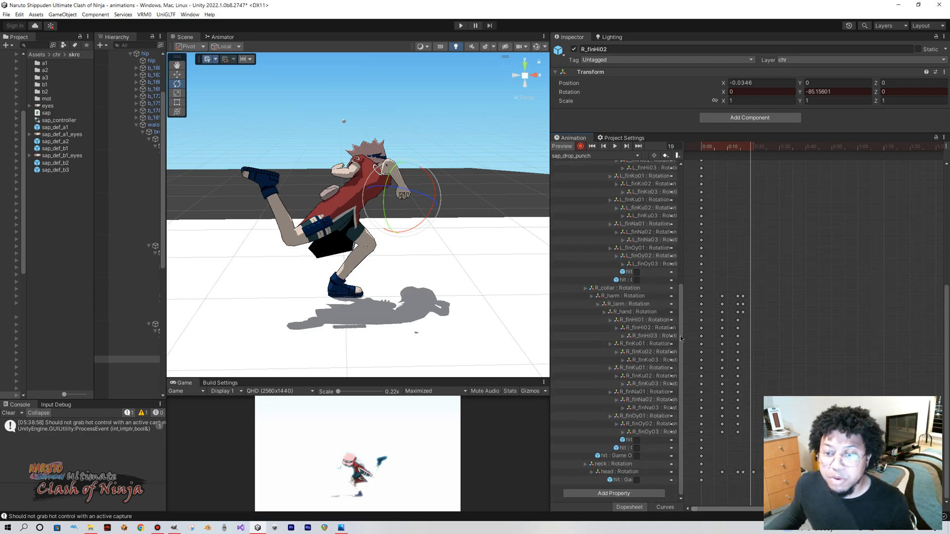
{"action": "left_click", "coordinate": [636, 440]}
{"action": "left_click", "coordinate": [637, 448]}
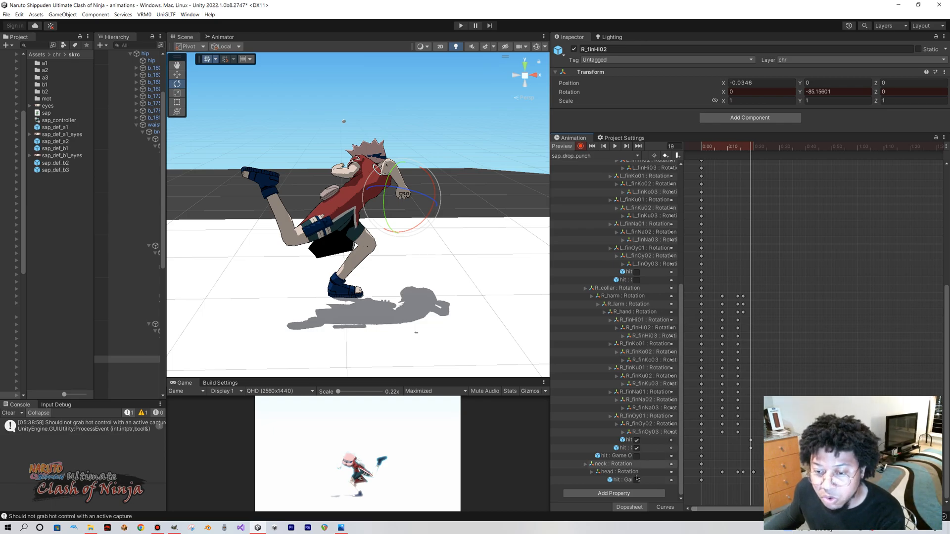
Inspect the punching pose at frame 19 from the front and the side of the character.
{"action": "scroll", "coordinate": [658, 379], "scroll_direction": "up", "scroll_amount": 4}
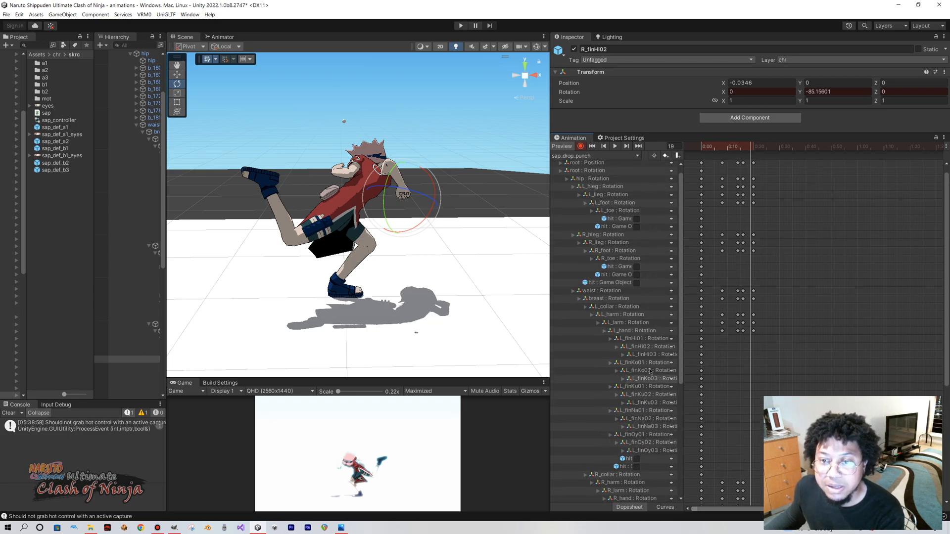
{"action": "scroll", "coordinate": [647, 366], "scroll_direction": "up", "scroll_amount": 1}
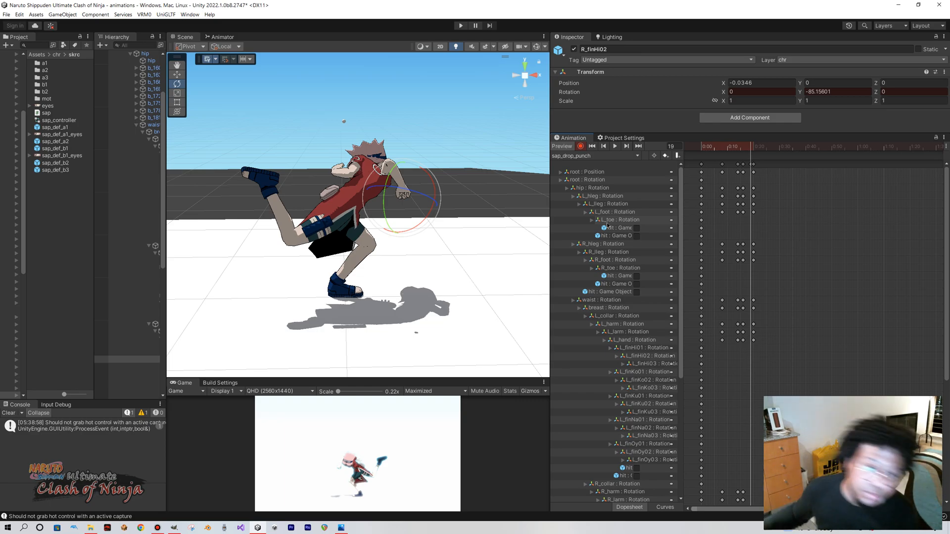
{"action": "right_click_drag", "start_coordinate": [441, 236], "coordinate": [231, 215]}
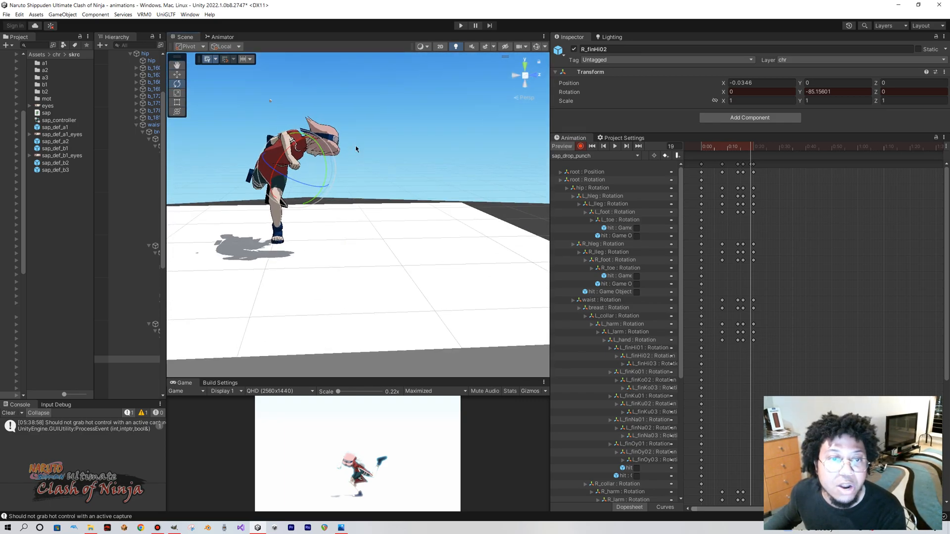
{"action": "middle_click_drag", "start_coordinate": [319, 159], "coordinate": [348, 182]}
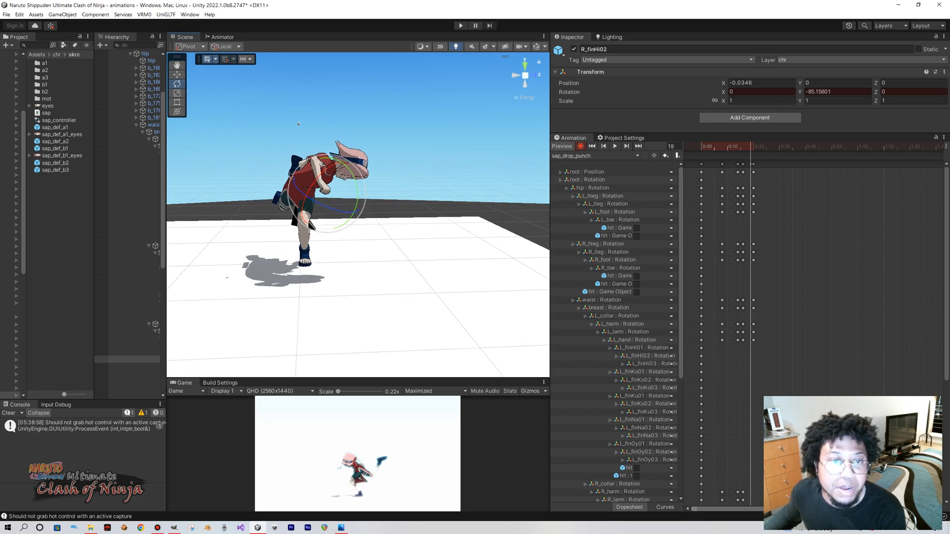
{"action": "right_click_drag", "start_coordinate": [296, 183], "coordinate": [286, 234]}
{"action": "middle_click_drag", "start_coordinate": [287, 235], "coordinate": [335, 238]}
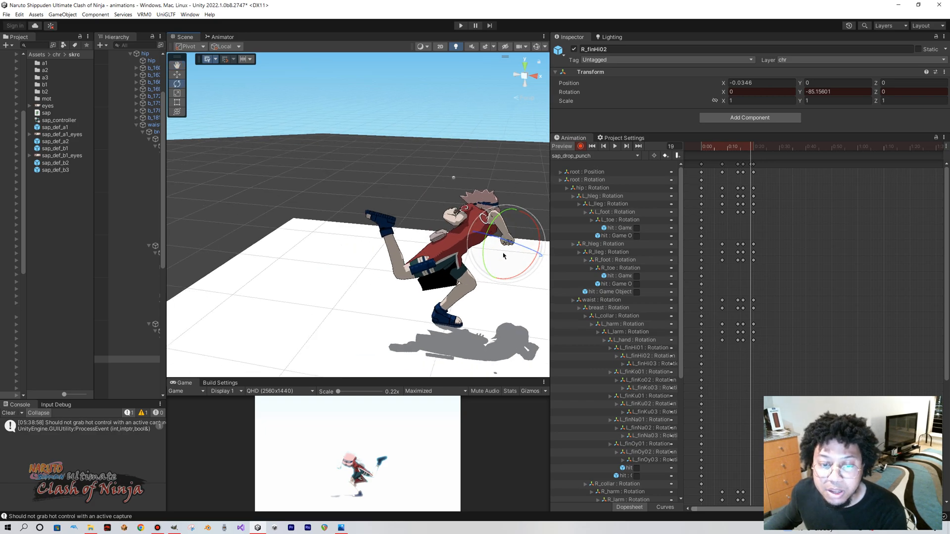
Enable the hit object listed just above the neck bone at frame 19.
{"action": "scroll", "coordinate": [662, 339], "scroll_direction": "down", "scroll_amount": 8}
{"action": "left_click", "coordinate": [637, 457]}
{"action": "left_click", "coordinate": [637, 449]}
{"action": "scroll", "coordinate": [628, 279], "scroll_direction": "up", "scroll_amount": 8}
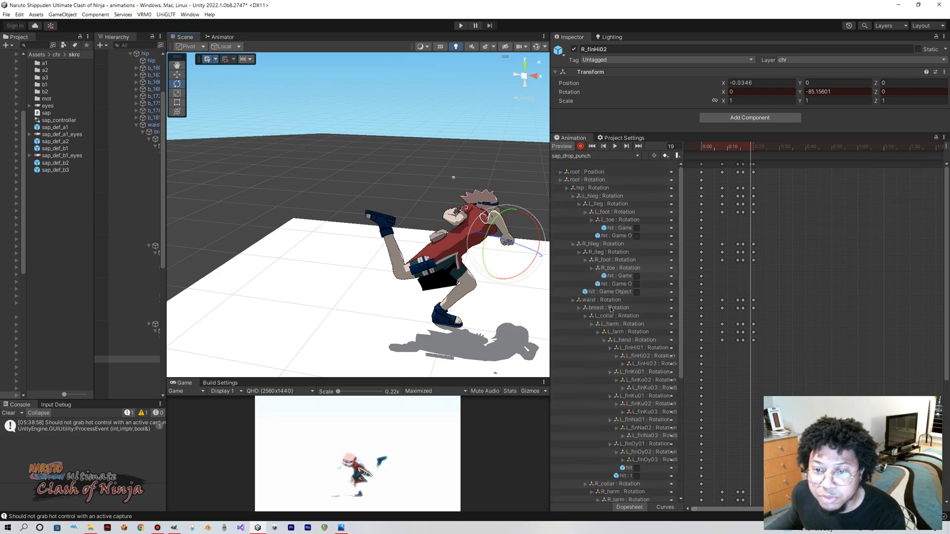
{"action": "scroll", "coordinate": [612, 309], "scroll_direction": "down", "scroll_amount": 5}
{"action": "scroll", "coordinate": [611, 309], "scroll_direction": "down", "scroll_amount": 3}
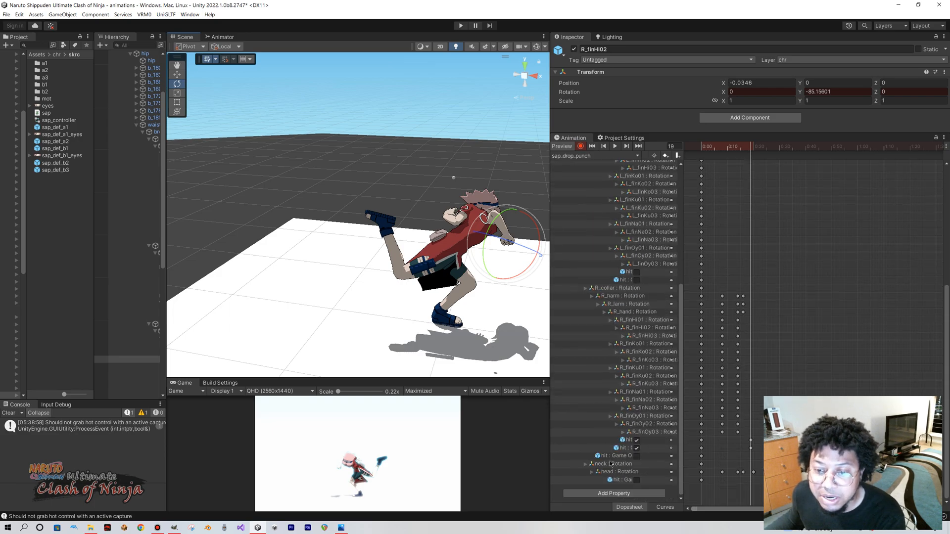
{"action": "left_click", "coordinate": [637, 456]}
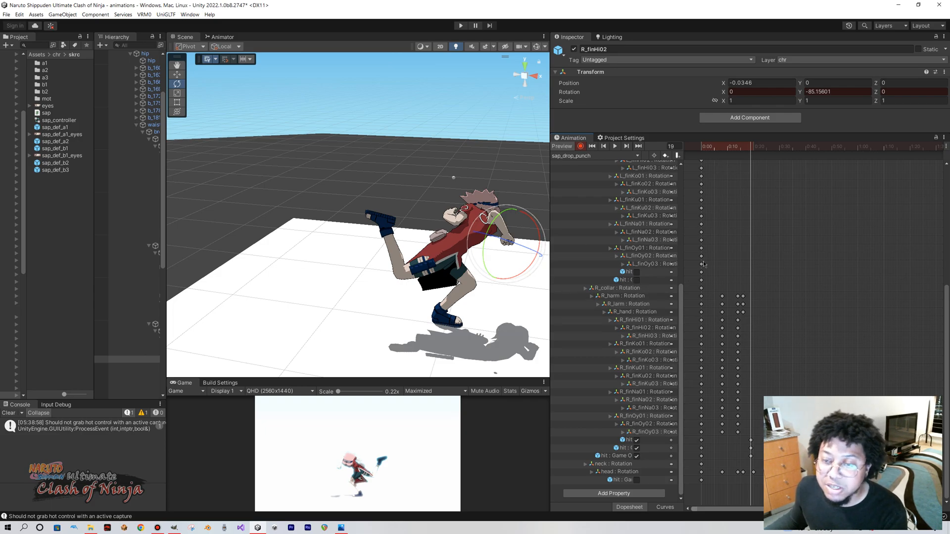
Move the animation to frame 25 and switch to the RV2EDA-28.png reference in the image viewer.
{"action": "mouse_move", "coordinate": [751, 152]}
{"action": "left_mouse_down"}
{"action": "mouse_move", "coordinate": [737, 151]}
{"action": "mouse_move", "coordinate": [767, 155]}
{"action": "left_mouse_up"}
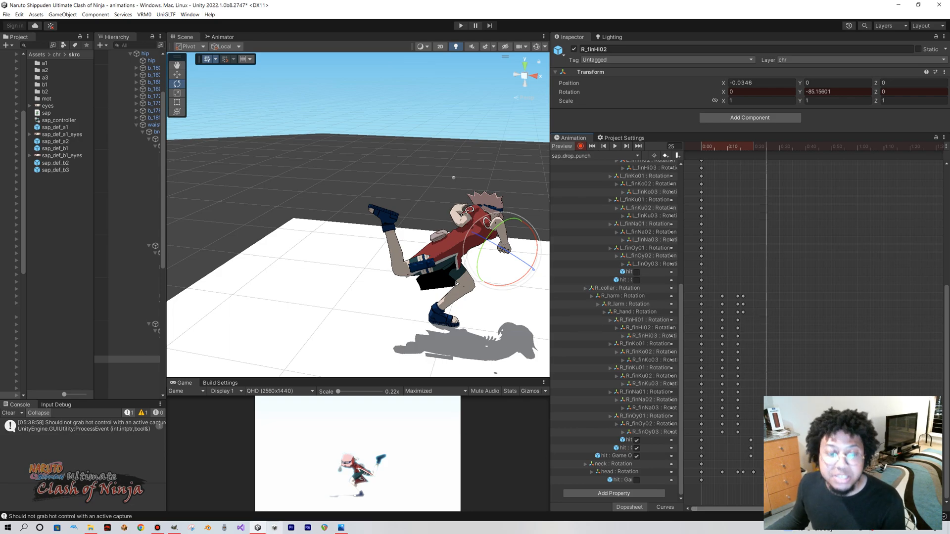
{"action": "left_click", "coordinate": [344, 529]}
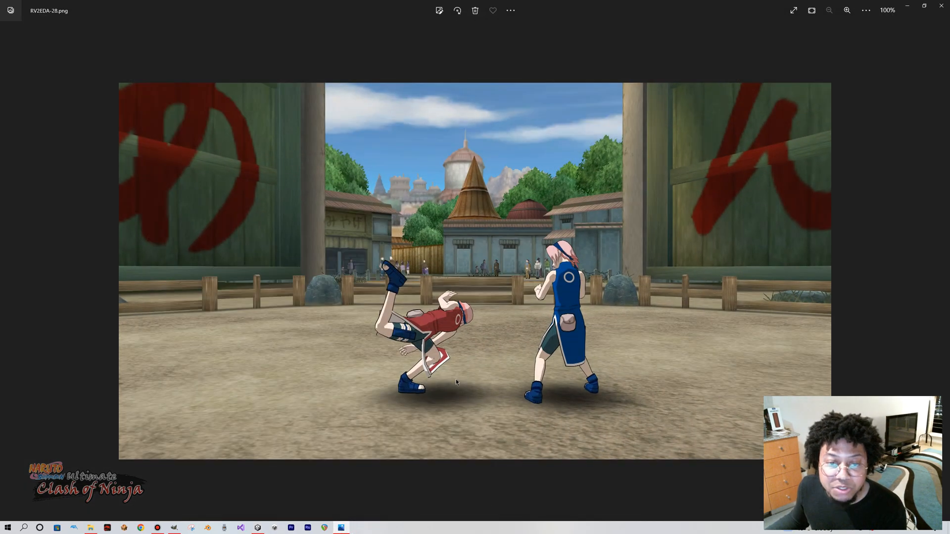
Look back through the earlier reference screenshots and compare the punch poses around RV2EDA-21.png and RV2EDA-22.png.
{"action": "key", "text": "Left"}
{"action": "key", "text": "Left"}
{"action": "key", "text": "Left"}
{"action": "key", "text": "Left"}
{"action": "key", "text": "Left"}
{"action": "key", "text": "Left"}
{"action": "key", "text": "Left"}
{"action": "key", "text": "Left"}
{"action": "key", "text": "Left"}
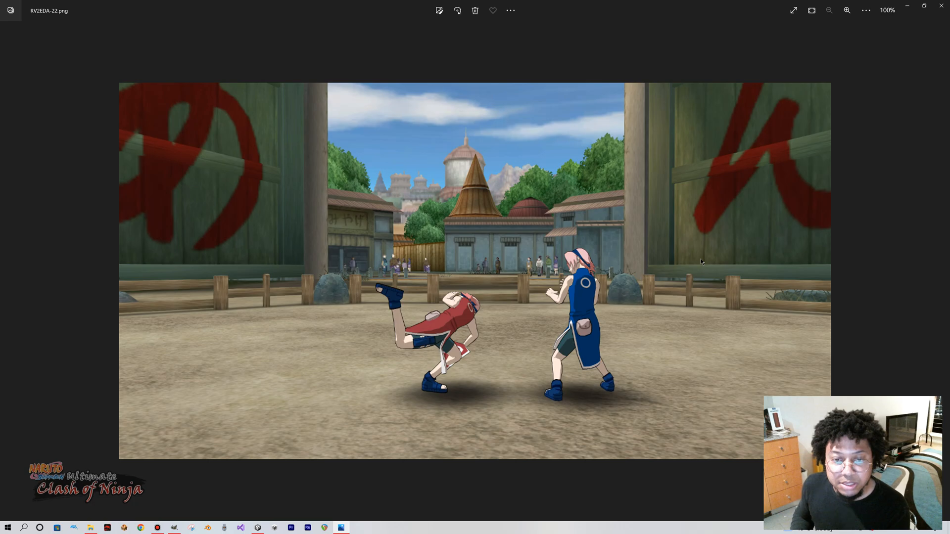
{"action": "key", "text": "Right"}
{"action": "key", "text": "Right"}
{"action": "key", "text": "Right"}
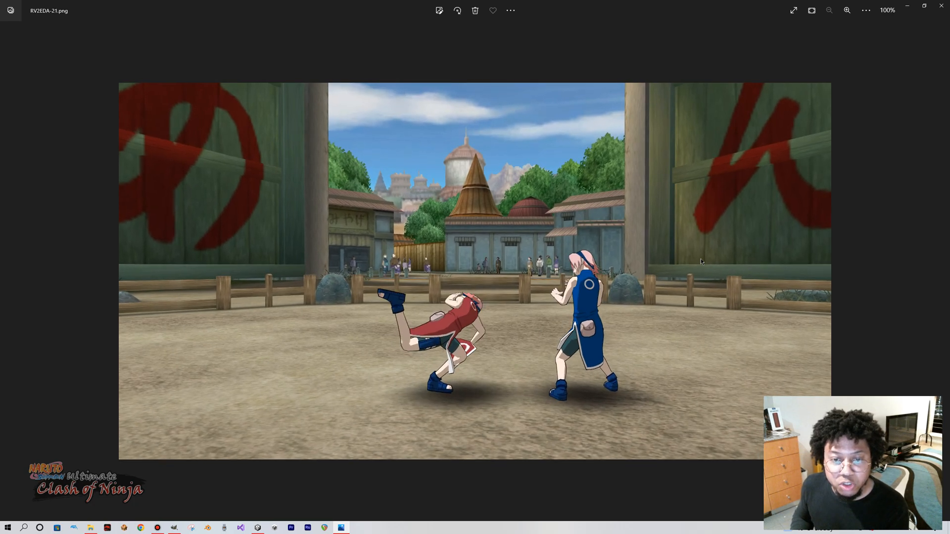
{"action": "key", "text": "Left"}
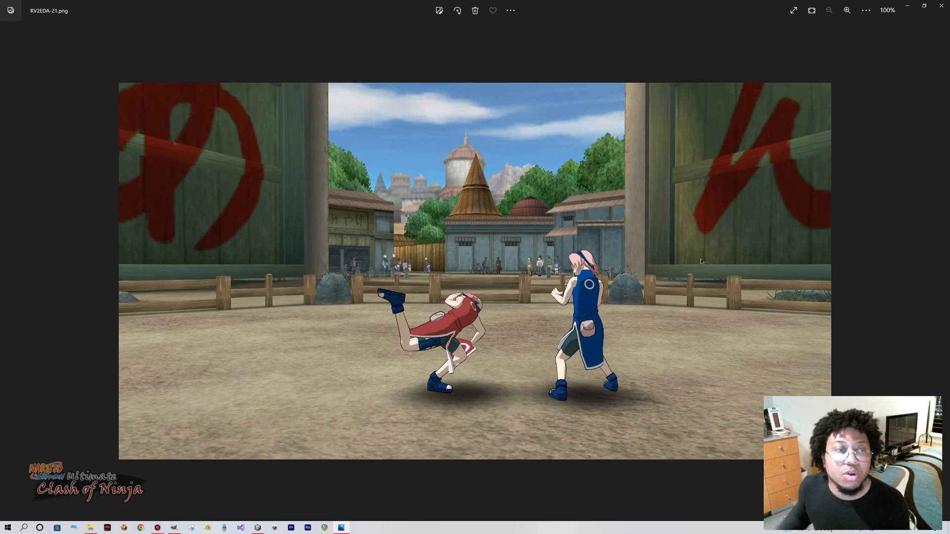
Return to Unity and move the keyframes enabling the three hit objects above the neck bone to frame 16.
{"action": "left_click", "coordinate": [939, 7]}
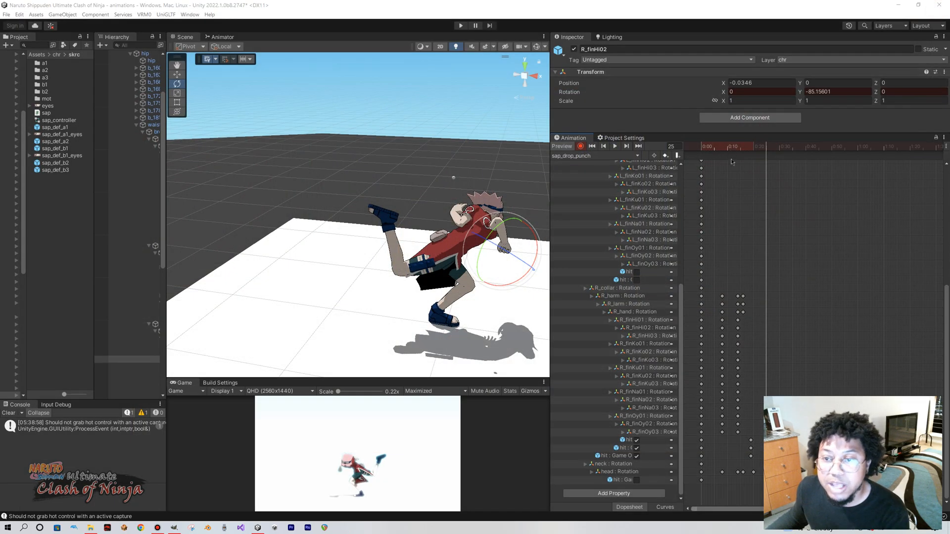
{"action": "left_click_drag", "start_coordinate": [769, 149], "coordinate": [745, 148]}
{"action": "left_click_drag", "start_coordinate": [754, 433], "coordinate": [744, 456]}
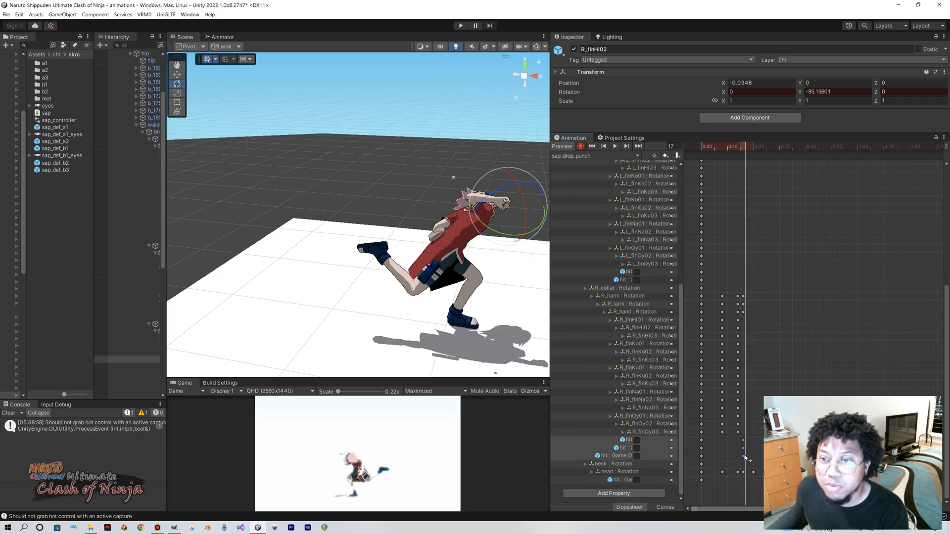
Go to frame 20 and disable the three hit objects listed above the neck bone.
{"action": "mouse_move", "coordinate": [747, 149]}
{"action": "left_mouse_down"}
{"action": "mouse_move", "coordinate": [738, 150]}
{"action": "mouse_move", "coordinate": [754, 155]}
{"action": "left_mouse_up"}
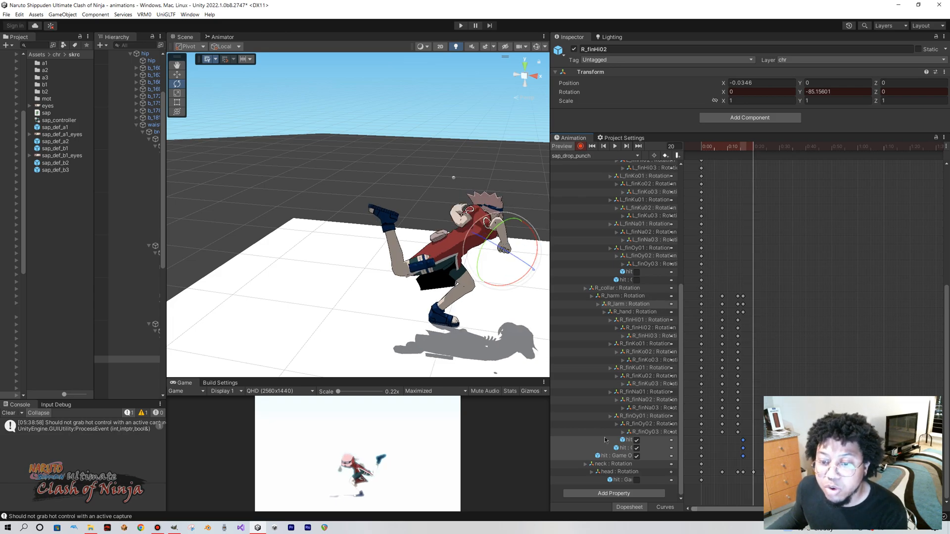
{"action": "left_click", "coordinate": [636, 440]}
{"action": "left_click", "coordinate": [636, 456]}
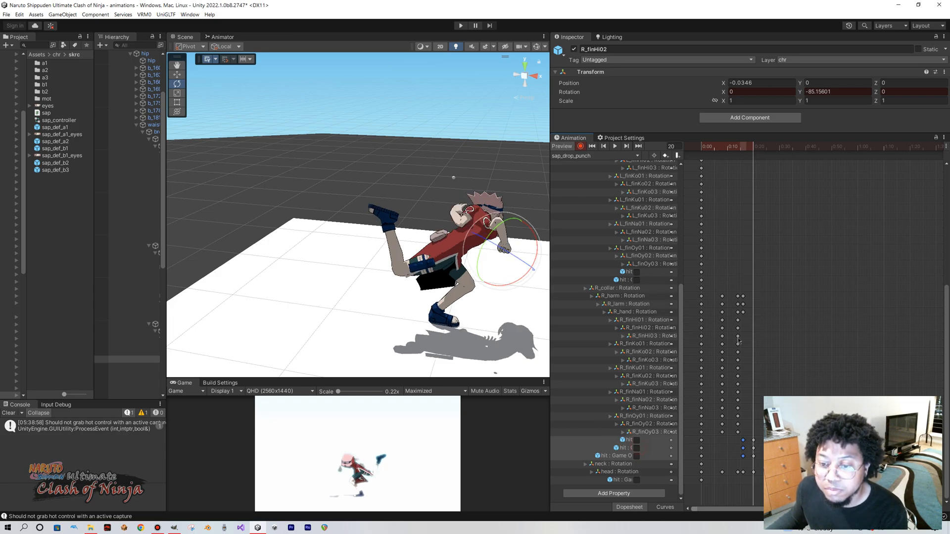
Shift the keyframes that disable the three hit objects to frame 21.
{"action": "left_click_drag", "start_coordinate": [755, 150], "coordinate": [749, 147]}
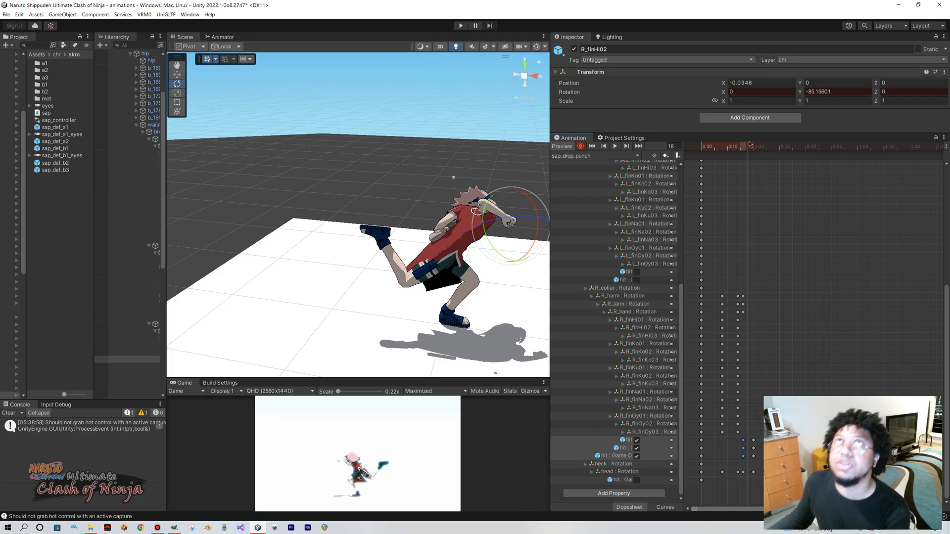
{"action": "mouse_move", "coordinate": [749, 145]}
{"action": "left_mouse_down"}
{"action": "mouse_move", "coordinate": [728, 147]}
{"action": "mouse_move", "coordinate": [755, 147]}
{"action": "left_mouse_up"}
{"action": "left_click_drag", "start_coordinate": [759, 429], "coordinate": [756, 452]}
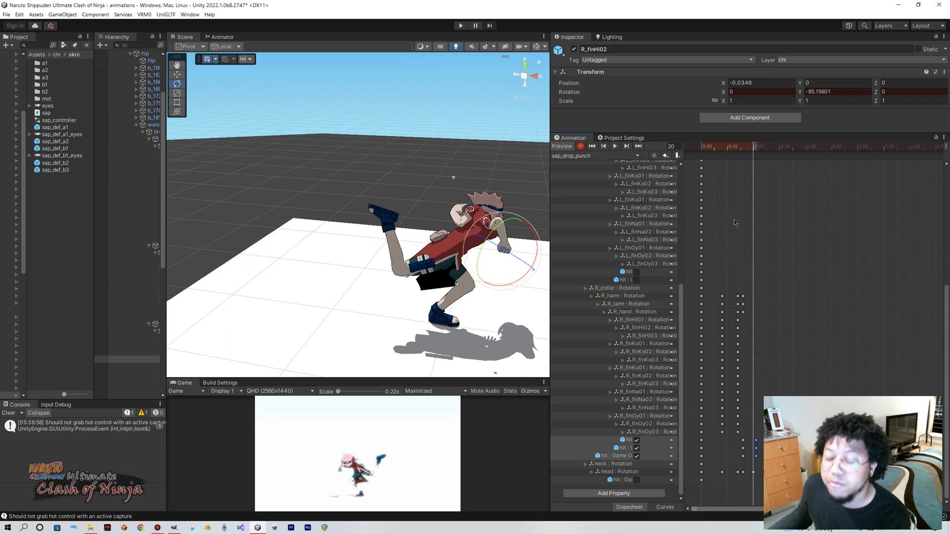
Review the punch animation by scrubbing back from frame 20 to frame 10.
{"action": "mouse_move", "coordinate": [758, 147]}
{"action": "left_mouse_down"}
{"action": "mouse_move", "coordinate": [737, 149]}
{"action": "mouse_move", "coordinate": [736, 160]}
{"action": "mouse_move", "coordinate": [763, 159]}
{"action": "mouse_move", "coordinate": [700, 160]}
{"action": "mouse_move", "coordinate": [771, 157]}
{"action": "mouse_move", "coordinate": [753, 156]}
{"action": "left_mouse_up"}
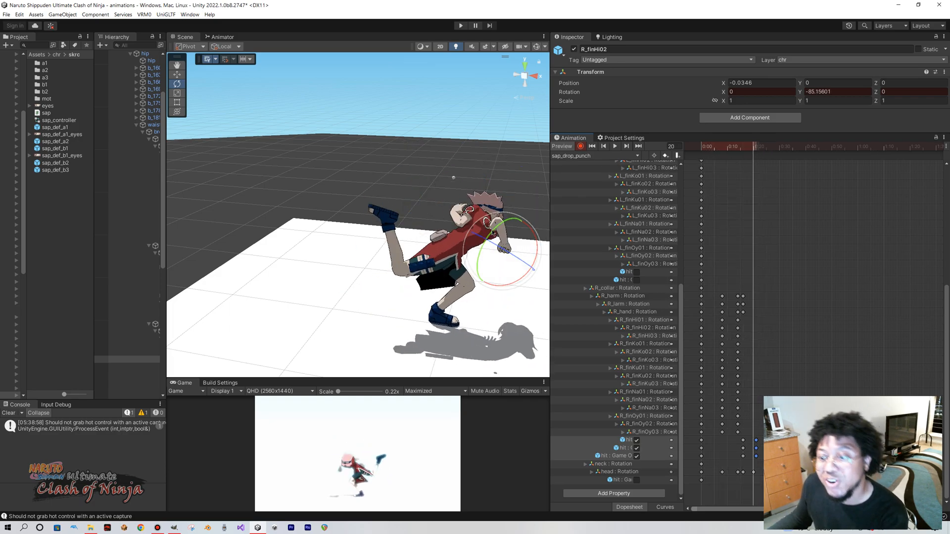
{"action": "left_click_drag", "start_coordinate": [755, 149], "coordinate": [743, 155]}
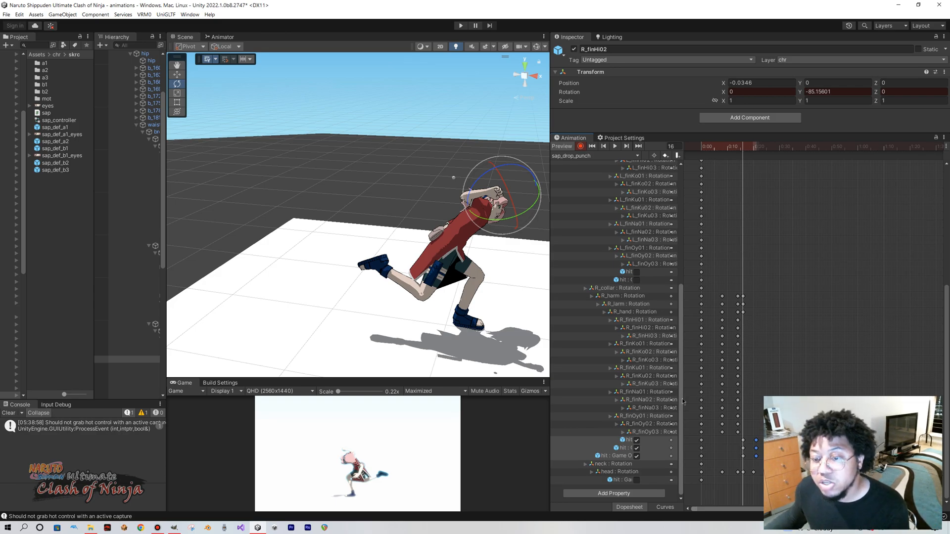
{"action": "scroll", "coordinate": [734, 375], "scroll_direction": "down", "scroll_amount": 2}
{"action": "scroll", "coordinate": [734, 374], "scroll_direction": "down", "scroll_amount": 1}
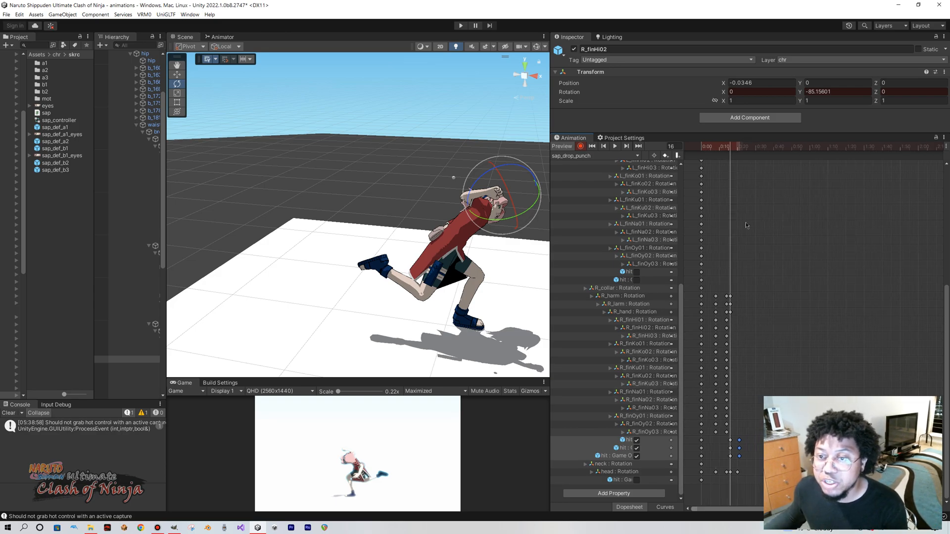
{"action": "mouse_move", "coordinate": [728, 151]}
{"action": "left_mouse_down"}
{"action": "mouse_move", "coordinate": [843, 152]}
{"action": "mouse_move", "coordinate": [701, 157]}
{"action": "mouse_move", "coordinate": [716, 152]}
{"action": "mouse_move", "coordinate": [695, 143]}
{"action": "mouse_move", "coordinate": [729, 150]}
{"action": "mouse_move", "coordinate": [704, 148]}
{"action": "mouse_move", "coordinate": [720, 147]}
{"action": "left_mouse_up"}
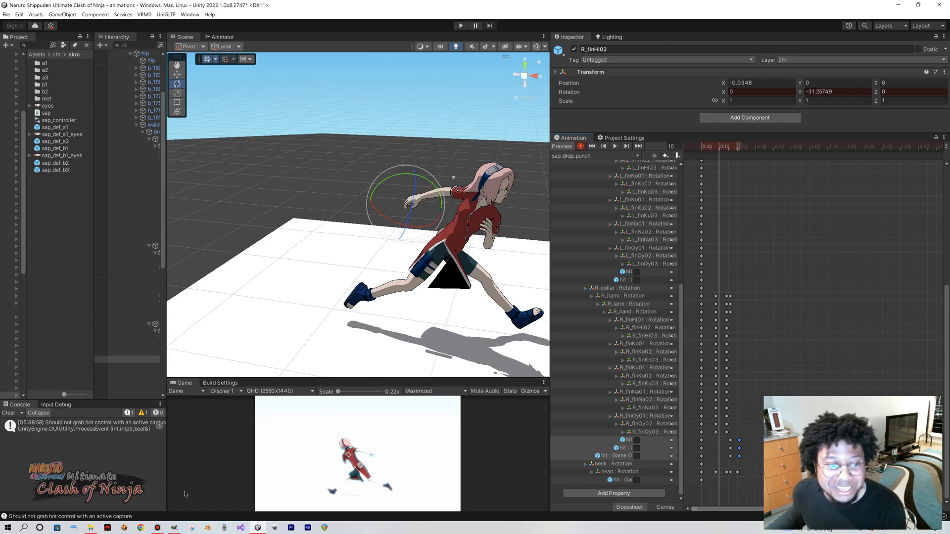
Switch to File Explorer, open the 2A folder inside RV2EDA and view its first attack screenshots.
{"action": "left_click", "coordinate": [91, 528]}
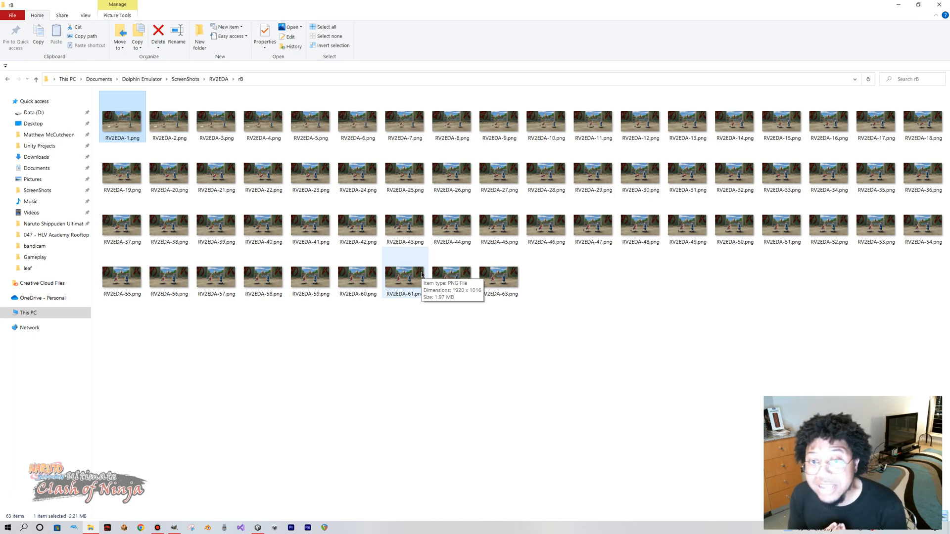
{"action": "left_click", "coordinate": [218, 79]}
{"action": "left_click", "coordinate": [188, 123]}
{"action": "double_click", "coordinate": [187, 124]}
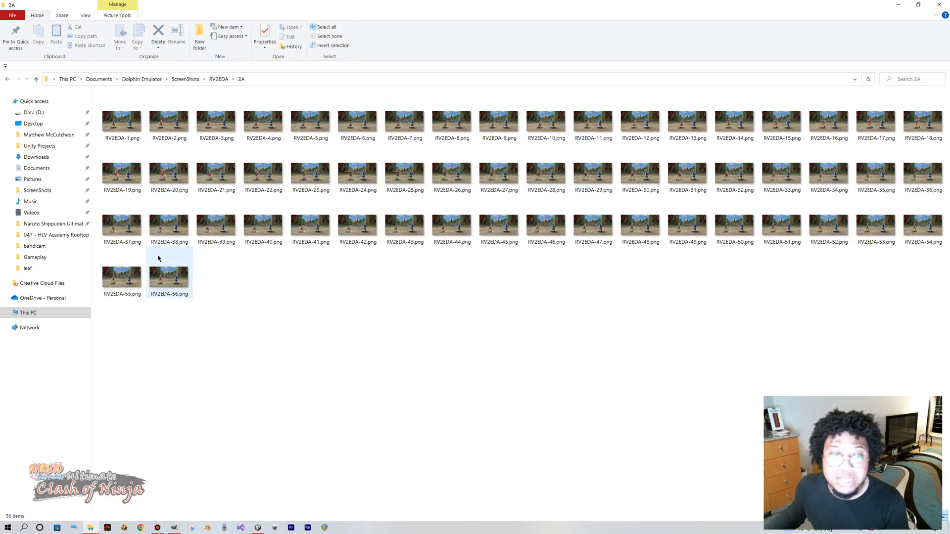
{"action": "left_click", "coordinate": [121, 124]}
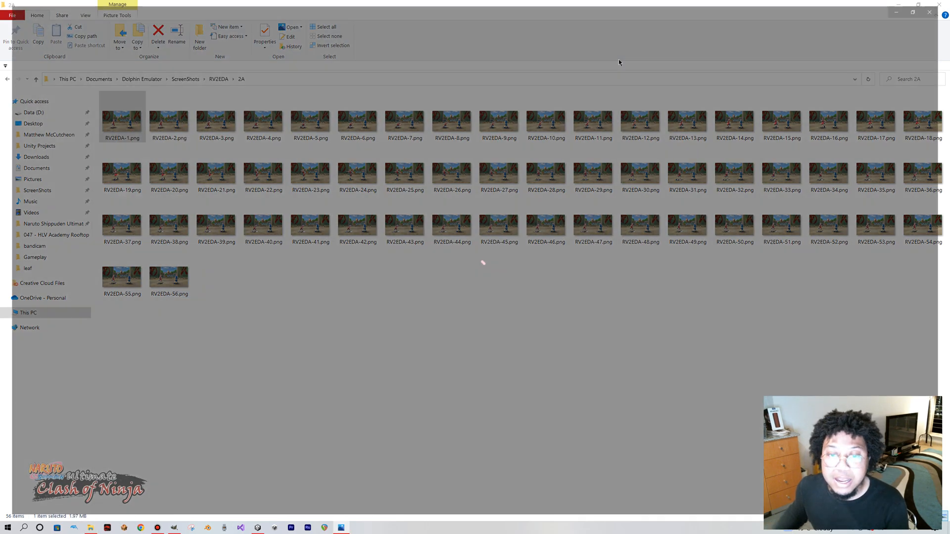
{"action": "key", "text": "Right"}
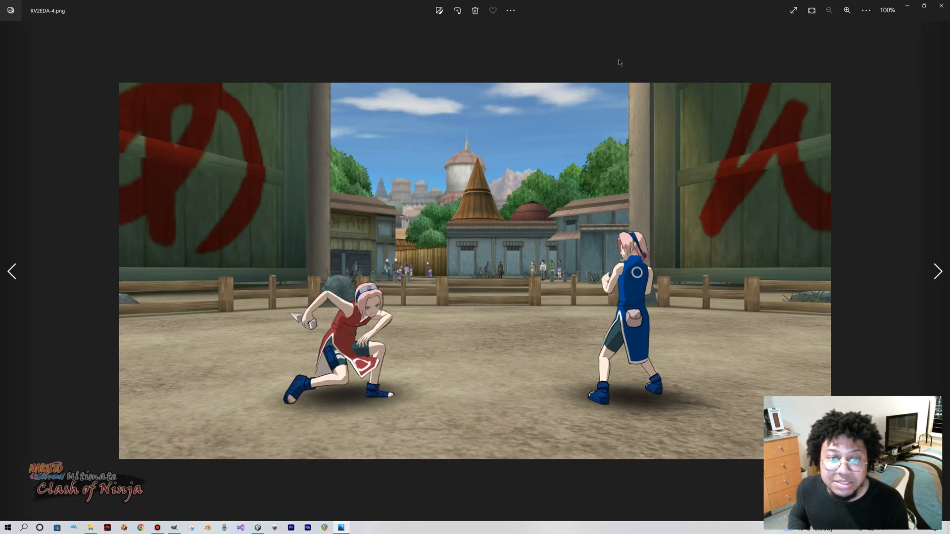
{"action": "left_click", "coordinate": [941, 4]}
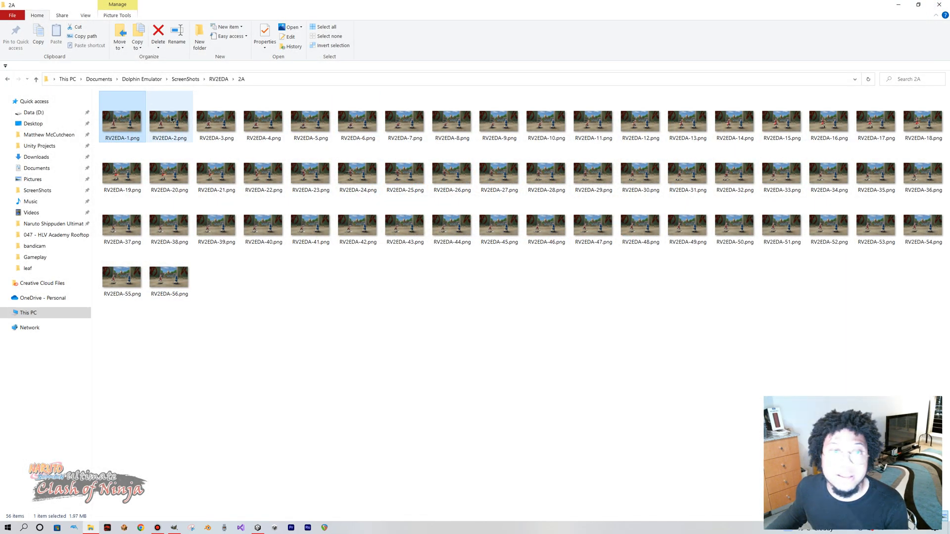
Open the 5A folder inside RV2EDA and examine the attack frames from RV2EDA-1.png through RV2EDA-20.png.
{"action": "left_click", "coordinate": [218, 80]}
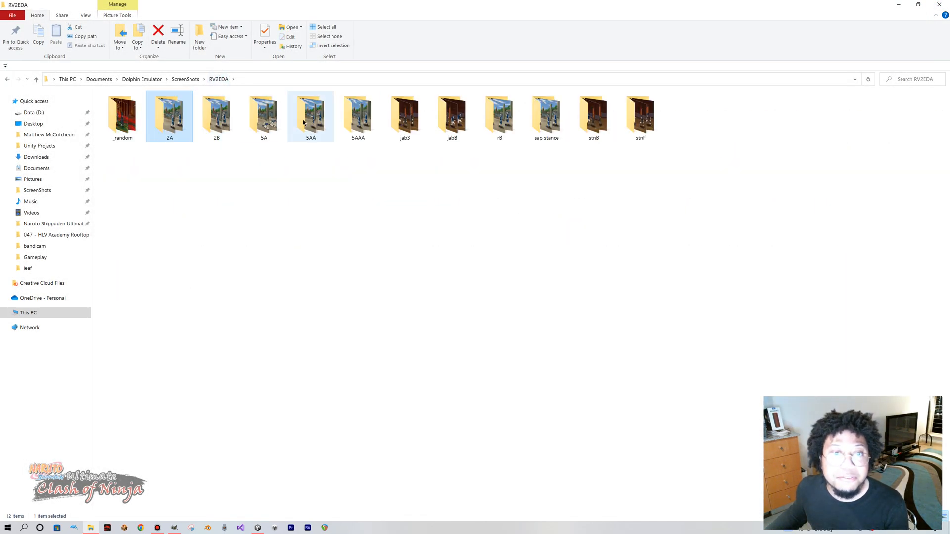
{"action": "double_click", "coordinate": [262, 118]}
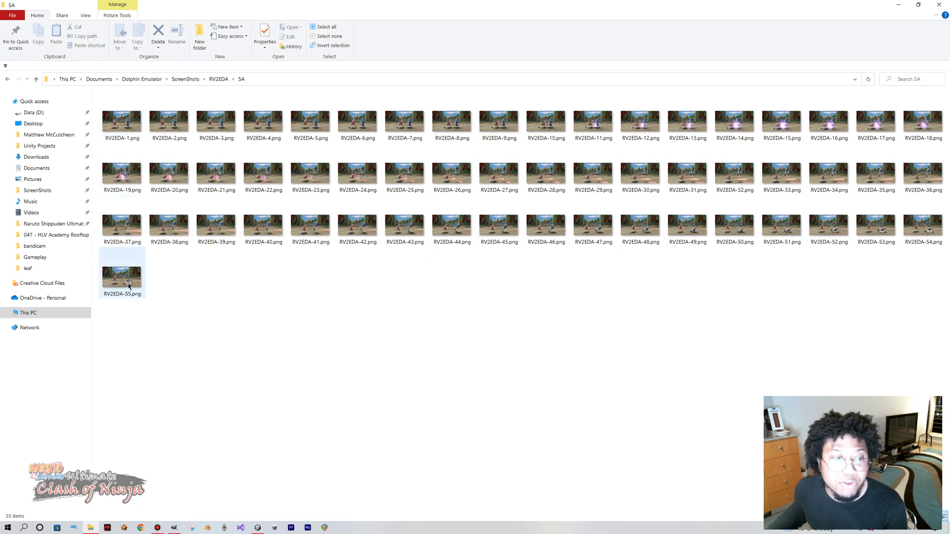
{"action": "double_click", "coordinate": [121, 121]}
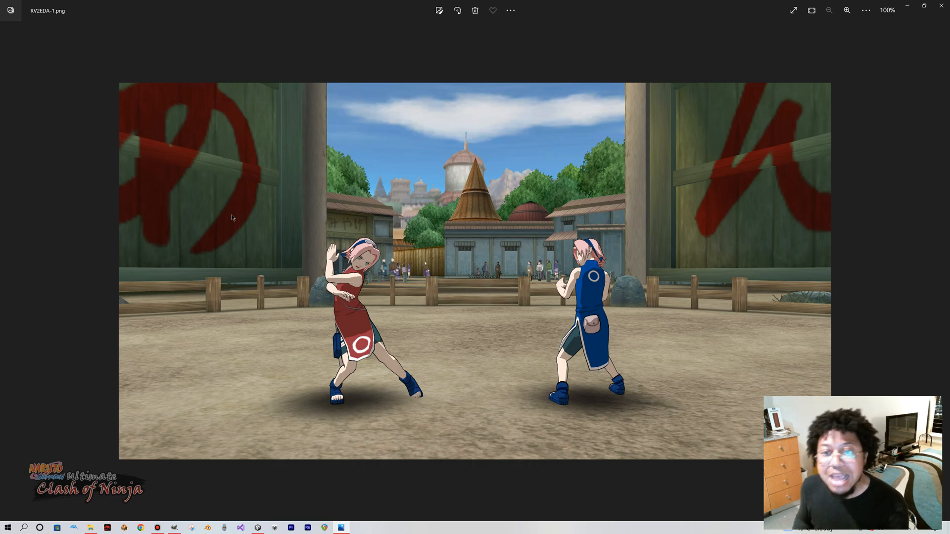
{"action": "key", "text": "Right"}
{"action": "key", "text": "Left"}
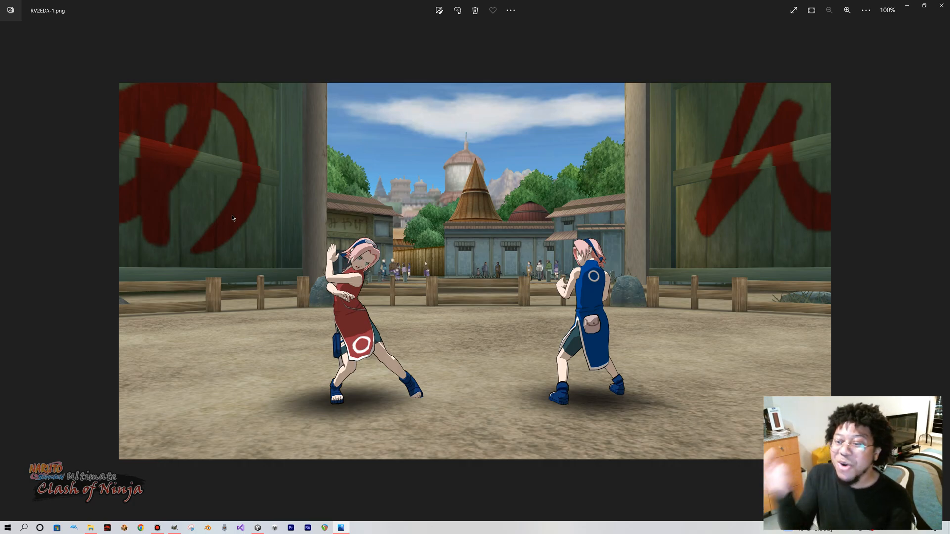
{"action": "key", "text": "Right"}
{"action": "key", "text": "Right"}
{"action": "key", "text": "Right"}
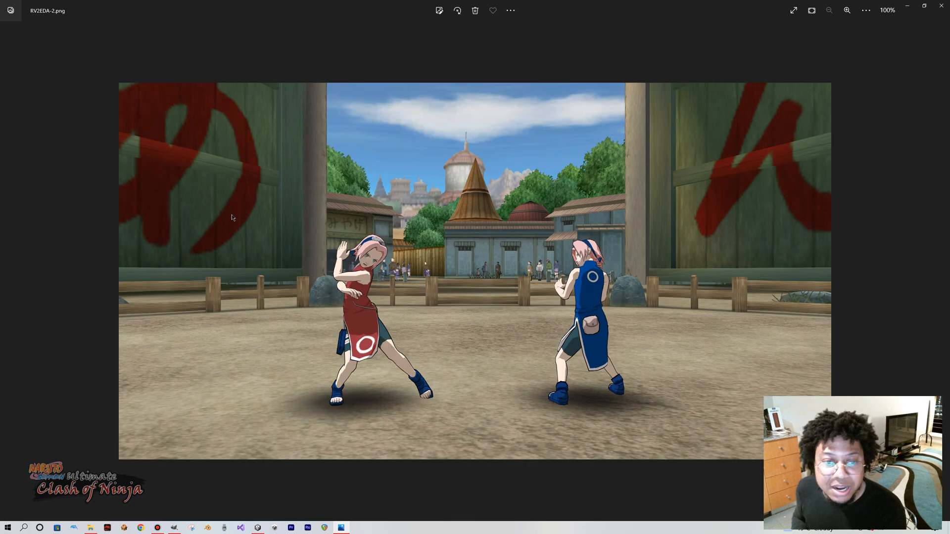
{"action": "key", "text": "Left"}
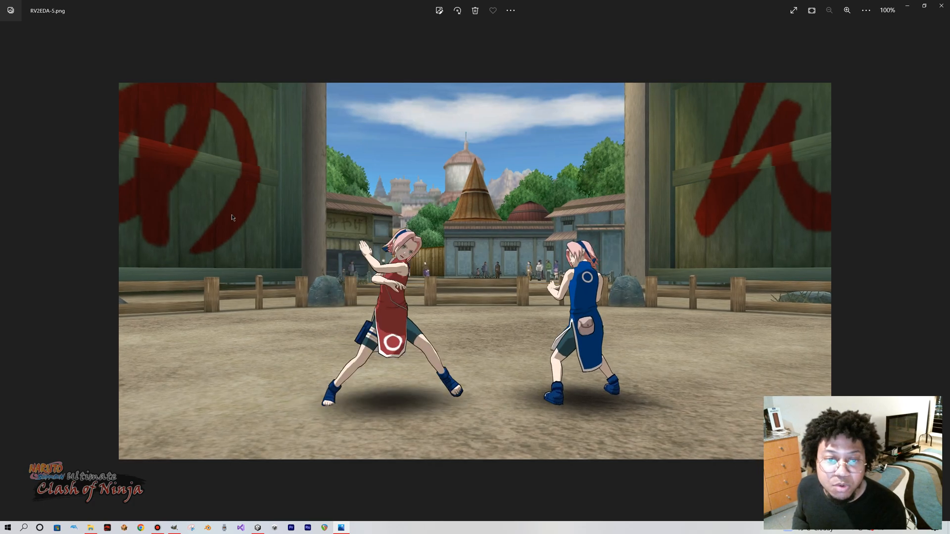
{"action": "key", "text": "Right"}
{"action": "key", "text": "Right"}
{"action": "key", "text": "Right"}
{"action": "key", "text": "Right"}
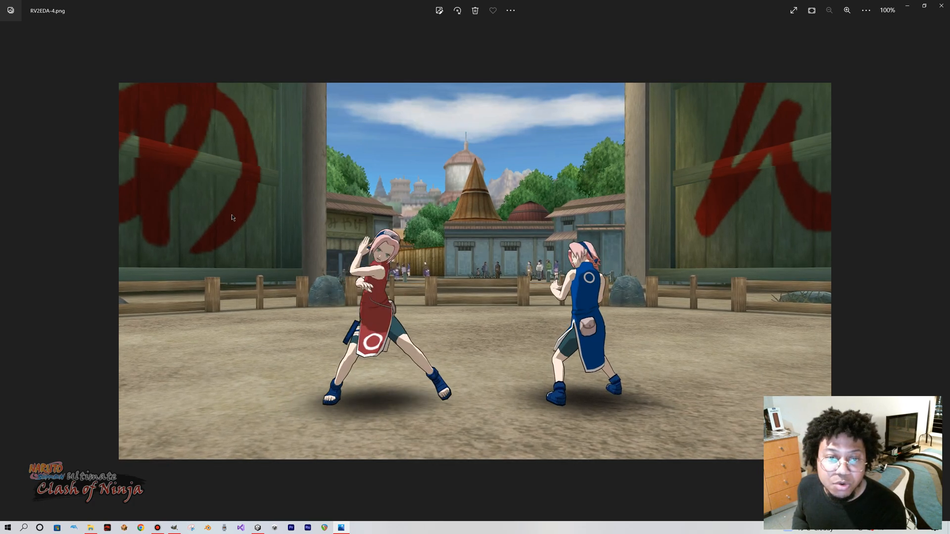
{"action": "key", "text": "Right"}
{"action": "key", "text": "Right"}
{"action": "key", "text": "Right"}
{"action": "key", "text": "Right"}
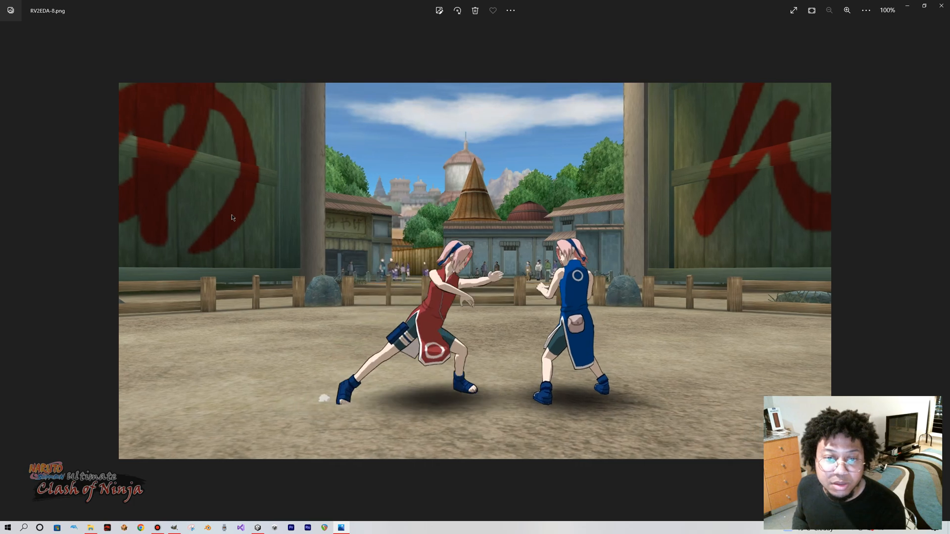
{"action": "key", "text": "Right"}
{"action": "key", "text": "Right"}
{"action": "key", "text": "Right"}
{"action": "key", "text": "Right"}
{"action": "key", "text": "Right"}
{"action": "key", "text": "Right"}
{"action": "key", "text": "Right"}
{"action": "key", "text": "Right"}
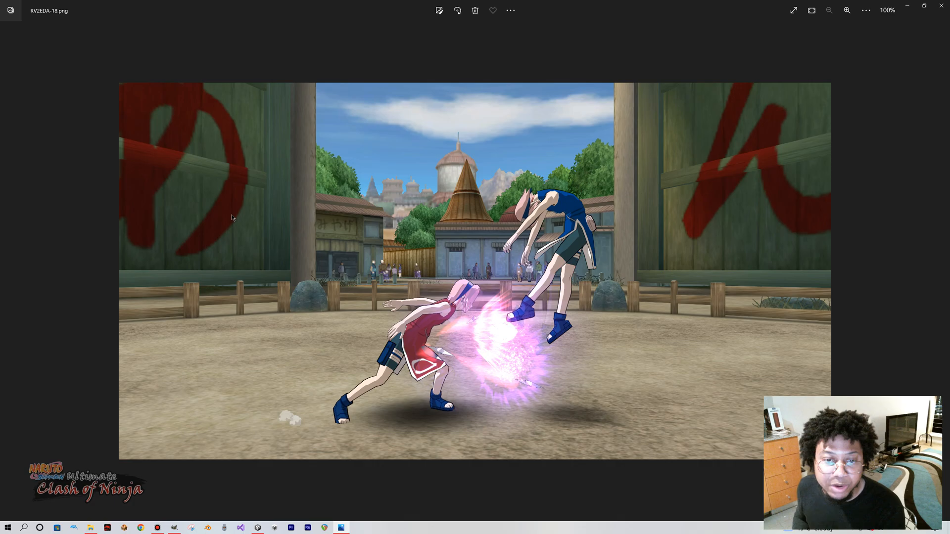
{"action": "key", "text": "Right"}
{"action": "key", "text": "Right"}
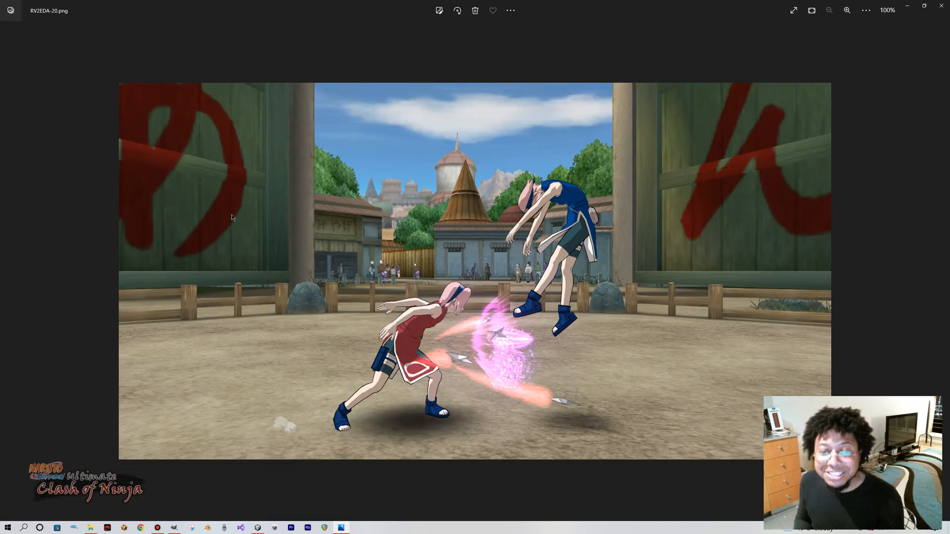
Examine the remaining 5A attack frames up to RV2EDA-53.png and close the image viewer.
{"action": "key", "text": "Right"}
{"action": "key", "text": "Right"}
{"action": "key", "text": "Right"}
{"action": "key", "text": "Right"}
{"action": "key", "text": "Right"}
{"action": "key", "text": "Right"}
{"action": "key", "text": "Right"}
{"action": "key", "text": "Right"}
{"action": "key", "text": "Right"}
{"action": "key", "text": "Right"}
{"action": "key", "text": "Right"}
{"action": "key", "text": "Right"}
{"action": "key", "text": "Right"}
{"action": "key", "text": "Right"}
{"action": "key", "text": "Right"}
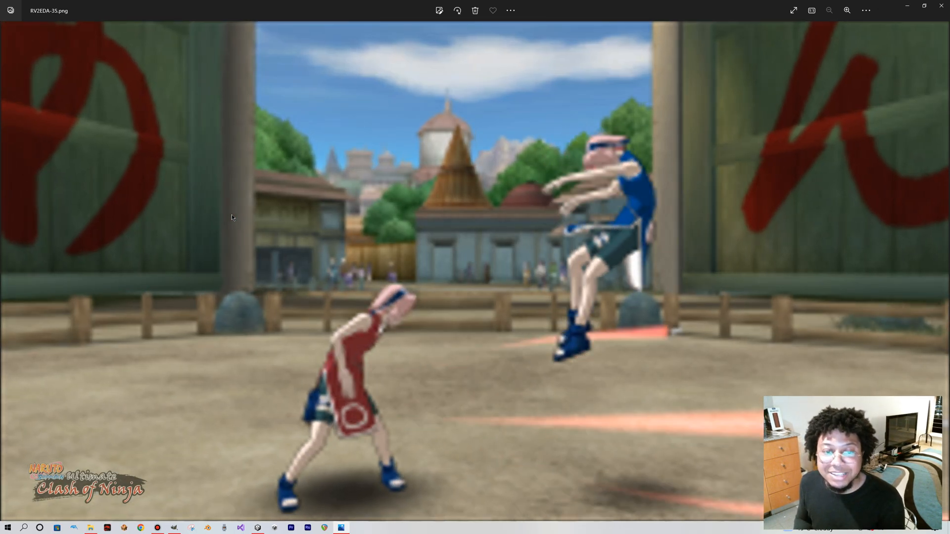
{"action": "key", "text": "Right"}
{"action": "key", "text": "Right"}
{"action": "key", "text": "Right"}
{"action": "key", "text": "Right"}
{"action": "key", "text": "Right"}
{"action": "key", "text": "Right"}
{"action": "key", "text": "Right"}
{"action": "key", "text": "Right"}
{"action": "key", "text": "Right"}
{"action": "key", "text": "Right"}
{"action": "key", "text": "Right"}
{"action": "key", "text": "Right"}
{"action": "key", "text": "Right"}
{"action": "key", "text": "Right"}
{"action": "key", "text": "Right"}
{"action": "key", "text": "Right"}
{"action": "key", "text": "Right"}
{"action": "key", "text": "Right"}
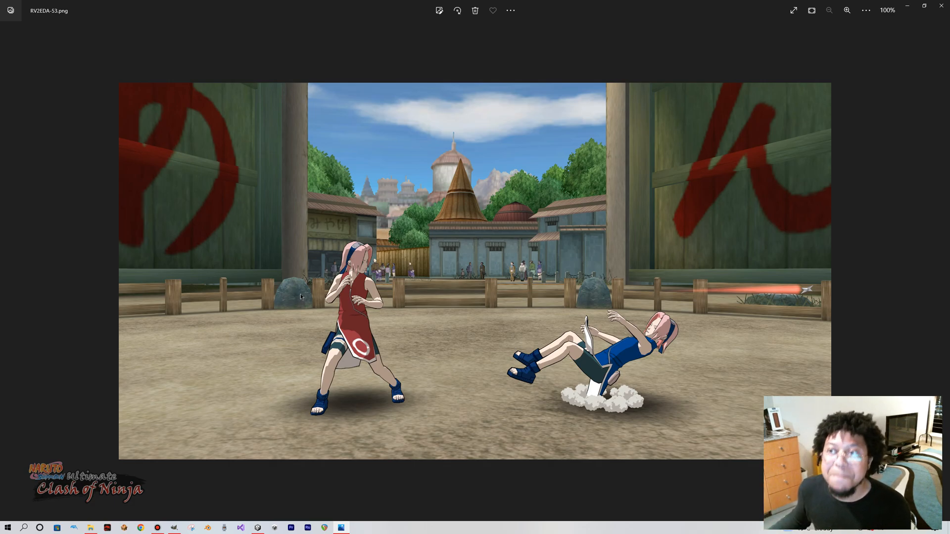
{"action": "left_click", "coordinate": [941, 5]}
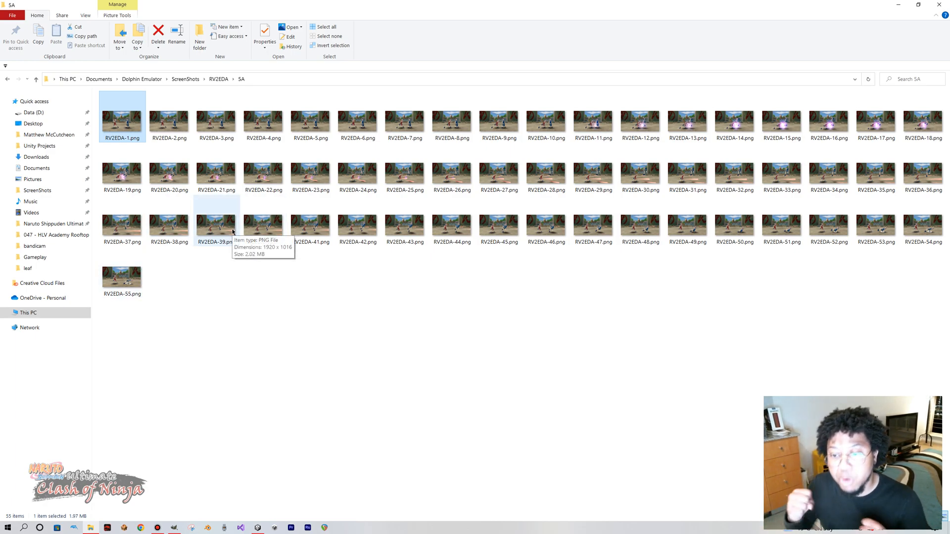
Open the 5AA folder inside RV2EDA and examine the attack frames from RV2EDA-1.png through RV2EDA-15.png.
{"action": "left_click", "coordinate": [220, 79]}
{"action": "double_click", "coordinate": [310, 121]}
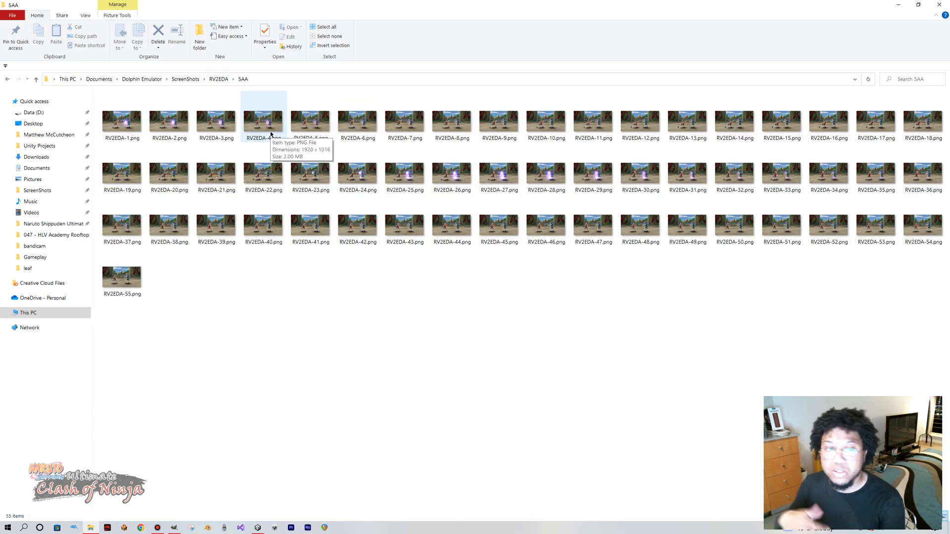
{"action": "double_click", "coordinate": [122, 122]}
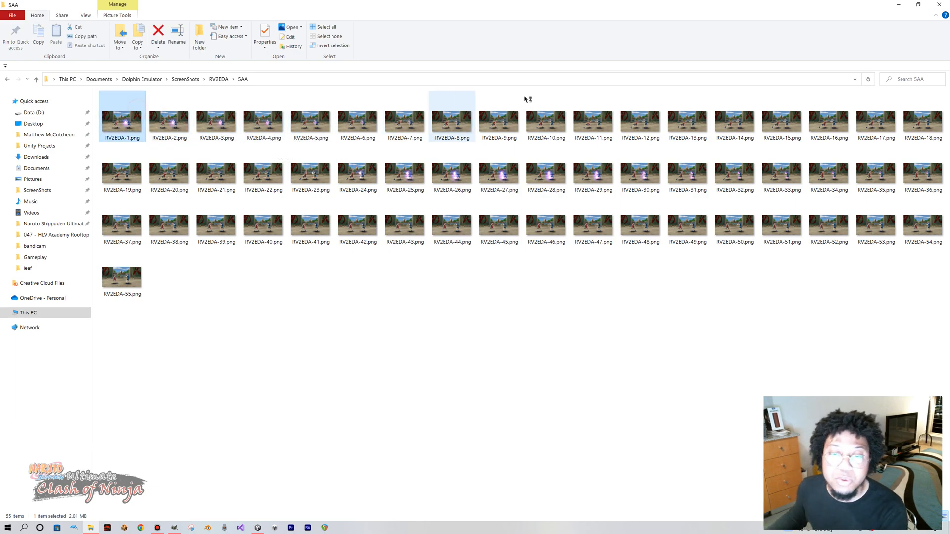
{"action": "key", "text": "Right"}
{"action": "key", "text": "Right"}
{"action": "key", "text": "Right"}
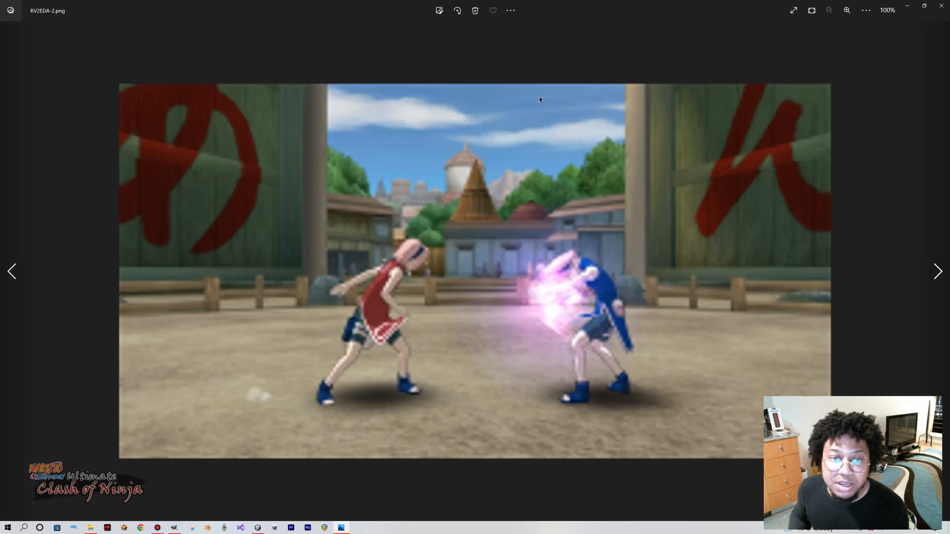
{"action": "key", "text": "Right"}
{"action": "key", "text": "Right"}
{"action": "key", "text": "Right"}
{"action": "key", "text": "Right"}
{"action": "key", "text": "Right"}
{"action": "key", "text": "Right"}
{"action": "key", "text": "Right"}
{"action": "key", "text": "Right"}
{"action": "key", "text": "Right"}
{"action": "key", "text": "Right"}
{"action": "key", "text": "Right"}
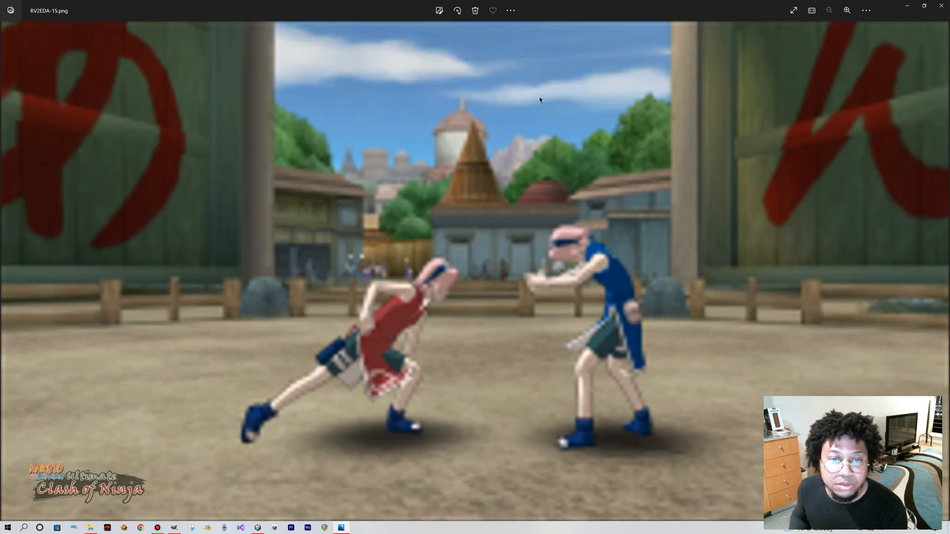
Examine the 5AA attack frames beyond RV2EDA-15.png, past RV2EDA-37.png, and close the image viewer.
{"action": "key", "text": "Right"}
{"action": "key", "text": "Right"}
{"action": "key", "text": "Right"}
{"action": "key", "text": "Right"}
{"action": "key", "text": "Right"}
{"action": "key", "text": "Right"}
{"action": "key", "text": "Right"}
{"action": "key", "text": "Right"}
{"action": "key", "text": "Right"}
{"action": "key", "text": "Right"}
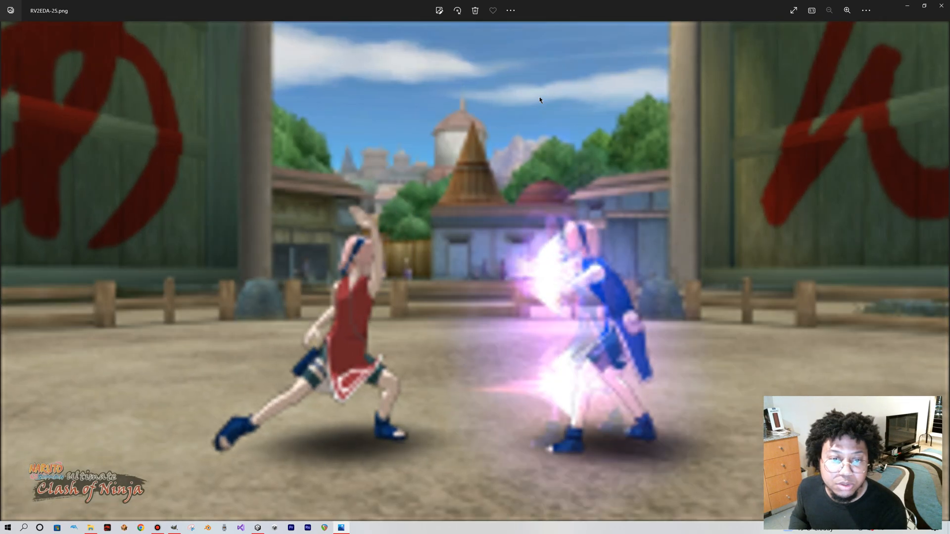
{"action": "key", "text": "Right"}
{"action": "key", "text": "Right"}
{"action": "key", "text": "Right"}
{"action": "key", "text": "Right"}
{"action": "key", "text": "Right"}
{"action": "key", "text": "Right"}
{"action": "key", "text": "Right"}
{"action": "key", "text": "Right"}
{"action": "key", "text": "Right"}
{"action": "key", "text": "Right"}
{"action": "key", "text": "Right"}
{"action": "key", "text": "Right"}
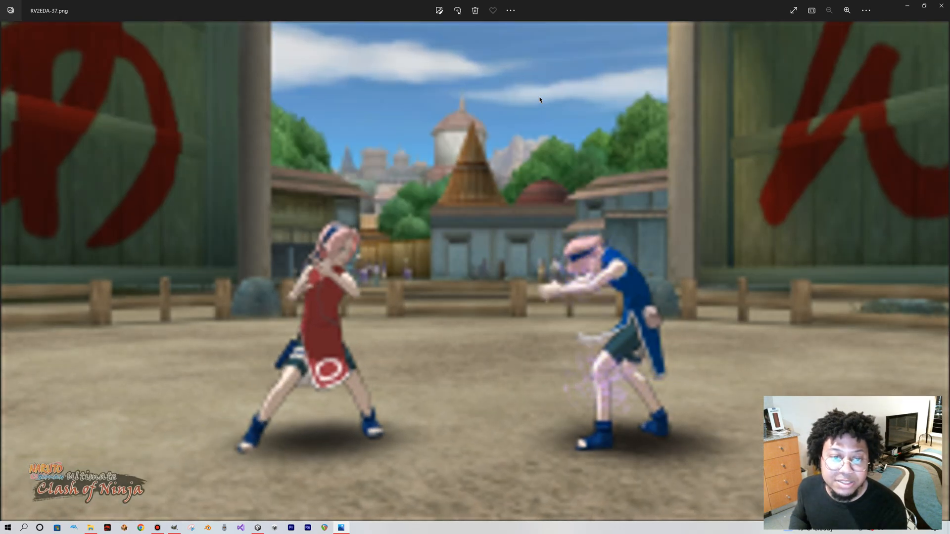
{"action": "key", "text": "Right"}
{"action": "key", "text": "Right"}
{"action": "key", "text": "Right"}
{"action": "key", "text": "Right"}
{"action": "left_click", "coordinate": [941, 5]}
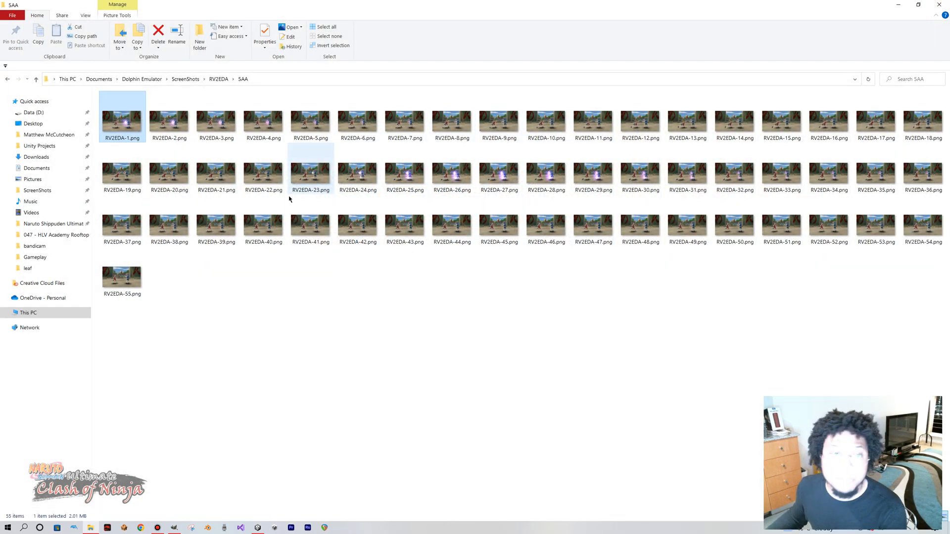
Open the 2B folder inside RV2EDA and examine the attack frames from RV2EDA-1.png through RV2EDA-17.png.
{"action": "left_click", "coordinate": [218, 79]}
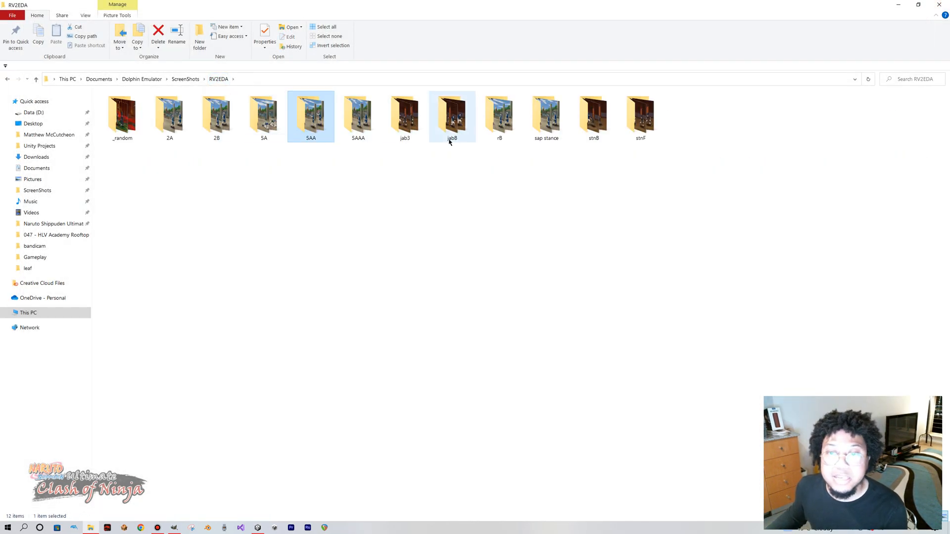
{"action": "left_click", "coordinate": [185, 129]}
{"action": "double_click", "coordinate": [214, 127]}
{"action": "left_click", "coordinate": [134, 131]}
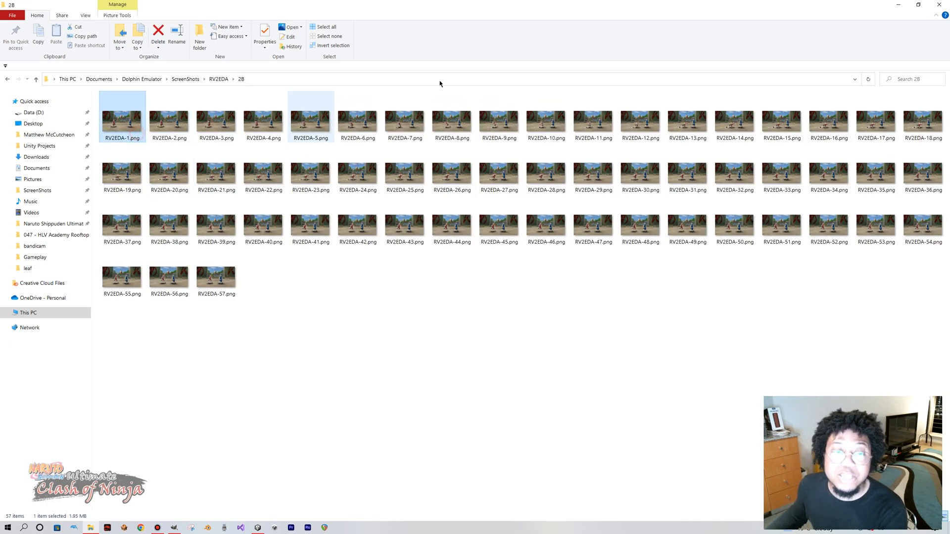
{"action": "key", "text": "Return"}
{"action": "key", "text": "Right"}
{"action": "key", "text": "Right"}
{"action": "key", "text": "Right"}
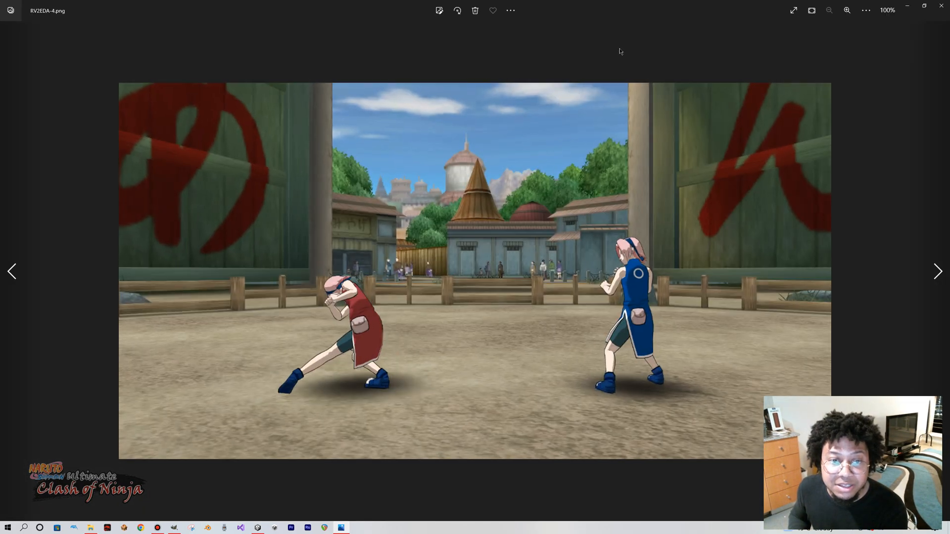
{"action": "key", "text": "Right"}
{"action": "key", "text": "Right"}
{"action": "key", "text": "Right"}
{"action": "key", "text": "Right"}
{"action": "key", "text": "Right"}
{"action": "key", "text": "Right"}
{"action": "key", "text": "Right"}
{"action": "key", "text": "Right"}
{"action": "key", "text": "Right"}
{"action": "key", "text": "Right"}
{"action": "key", "text": "Right"}
{"action": "key", "text": "Right"}
{"action": "key", "text": "Right"}
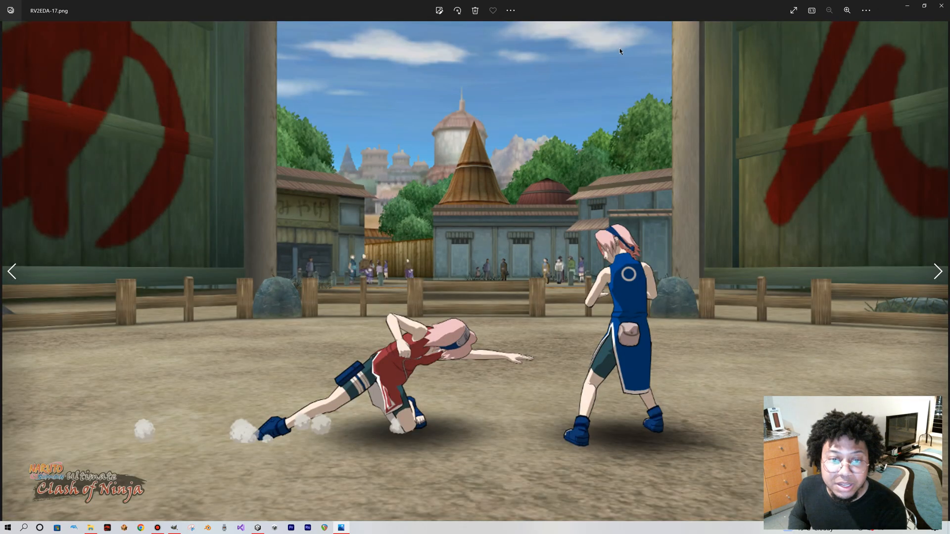
Return to the first 2B frames and re-examine the attack's wind-up through RV2EDA-10.png.
{"action": "key", "text": "Left"}
{"action": "key", "text": "Left"}
{"action": "key", "text": "Left"}
{"action": "key", "text": "Left"}
{"action": "key", "text": "Left"}
{"action": "key", "text": "Left"}
{"action": "key", "text": "Left"}
{"action": "key", "text": "Left"}
{"action": "key", "text": "Left"}
{"action": "key", "text": "Left"}
{"action": "key", "text": "Left"}
{"action": "key", "text": "Left"}
{"action": "key", "text": "Left"}
{"action": "key", "text": "Left"}
{"action": "key", "text": "Left"}
{"action": "key", "text": "Left"}
{"action": "key", "text": "Right"}
{"action": "key", "text": "Right"}
{"action": "key", "text": "Right"}
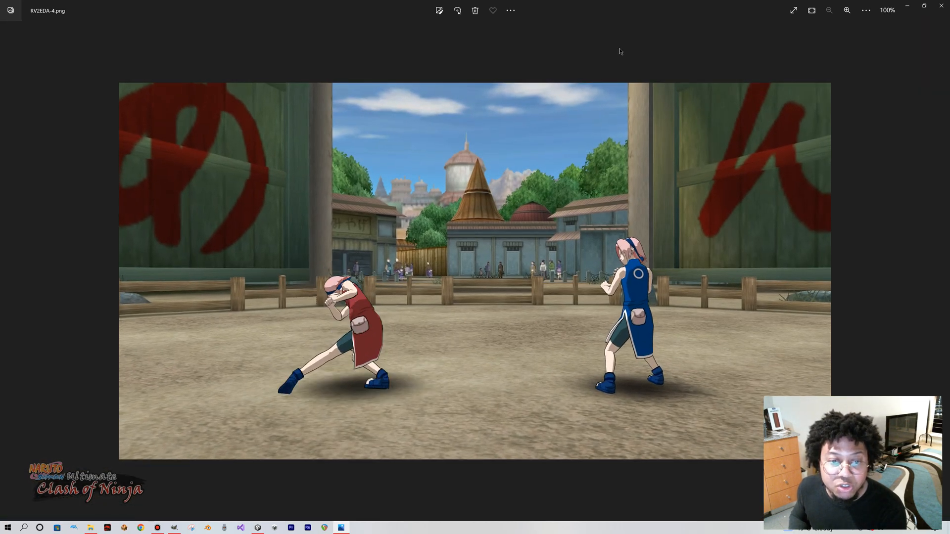
{"action": "key", "text": "Right"}
{"action": "key", "text": "Right"}
{"action": "key", "text": "Right"}
{"action": "key", "text": "Right"}
{"action": "key", "text": "Right"}
{"action": "key", "text": "Right"}
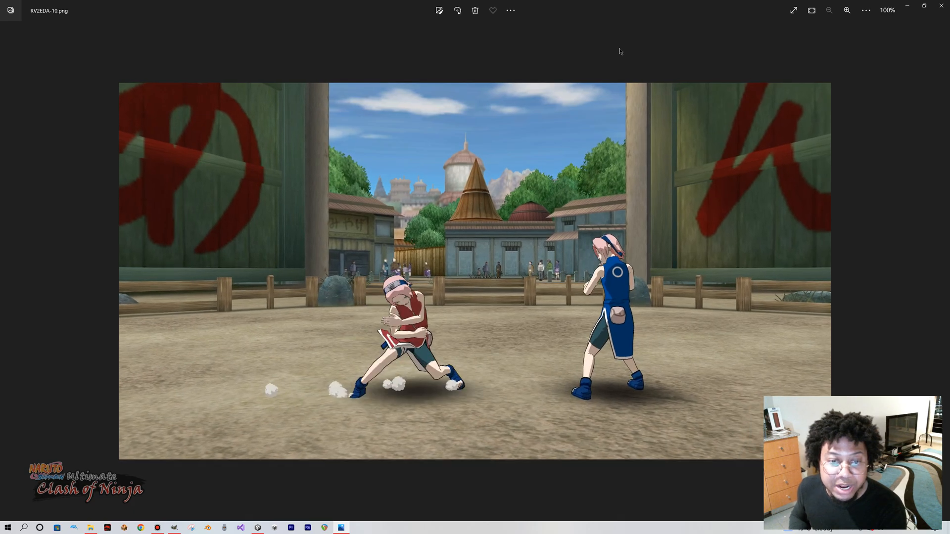
Examine the 2B attack frames through RV2EDA-45.png, close the image viewer and return to the RV2EDA folder.
{"action": "key", "text": "Right"}
{"action": "key", "text": "Right"}
{"action": "key", "text": "Right"}
{"action": "key", "text": "Right"}
{"action": "key", "text": "Right"}
{"action": "key", "text": "Right"}
{"action": "key", "text": "Right"}
{"action": "key", "text": "Right"}
{"action": "key", "text": "Right"}
{"action": "key", "text": "Right"}
{"action": "key", "text": "Right"}
{"action": "key", "text": "Right"}
{"action": "key", "text": "Right"}
{"action": "key", "text": "Right"}
{"action": "key", "text": "Right"}
{"action": "key", "text": "Right"}
{"action": "key", "text": "Right"}
{"action": "key", "text": "Right"}
{"action": "key", "text": "Right"}
{"action": "key", "text": "Right"}
{"action": "key", "text": "Right"}
{"action": "key", "text": "Right"}
{"action": "key", "text": "Right"}
{"action": "key", "text": "Right"}
{"action": "key", "text": "Right"}
{"action": "key", "text": "Right"}
{"action": "key", "text": "Right"}
{"action": "key", "text": "Right"}
{"action": "key", "text": "Right"}
{"action": "key", "text": "Right"}
{"action": "key", "text": "Right"}
{"action": "key", "text": "Right"}
{"action": "key", "text": "Right"}
{"action": "key", "text": "Right"}
{"action": "key", "text": "Right"}
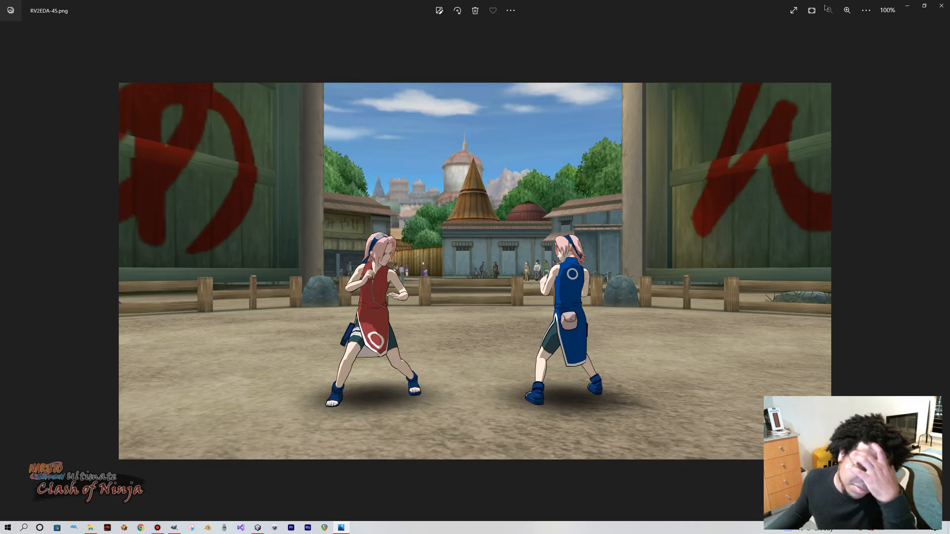
{"action": "left_click", "coordinate": [941, 5]}
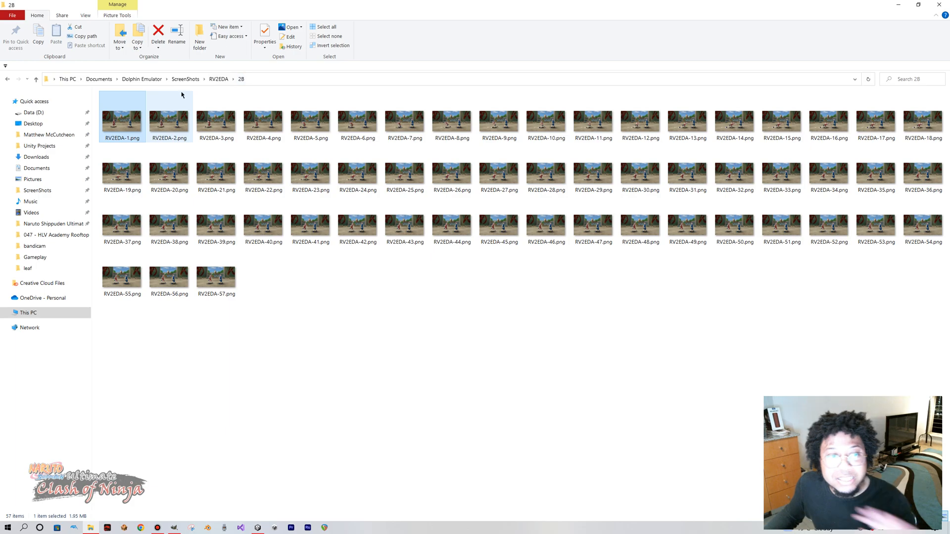
{"action": "left_click", "coordinate": [210, 81]}
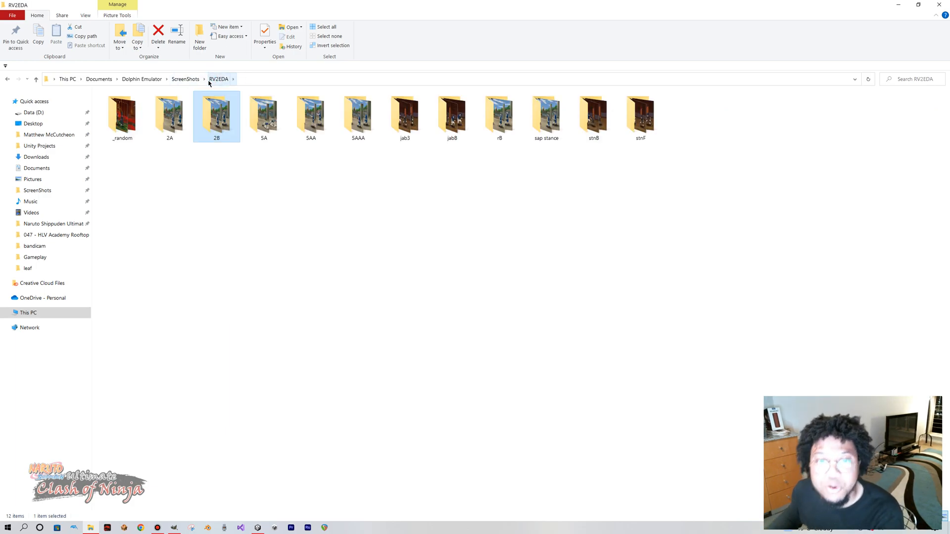
Switch to Unity and scrub the sap_drop_punch animation from frame 10 to frame 21.
{"action": "left_click", "coordinate": [257, 528]}
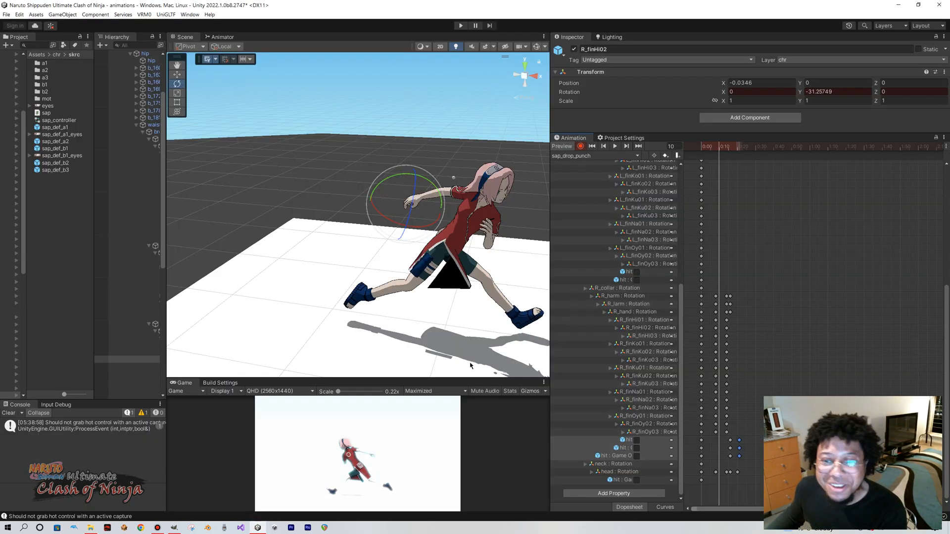
{"action": "scroll", "coordinate": [708, 230], "scroll_direction": "down", "scroll_amount": 2}
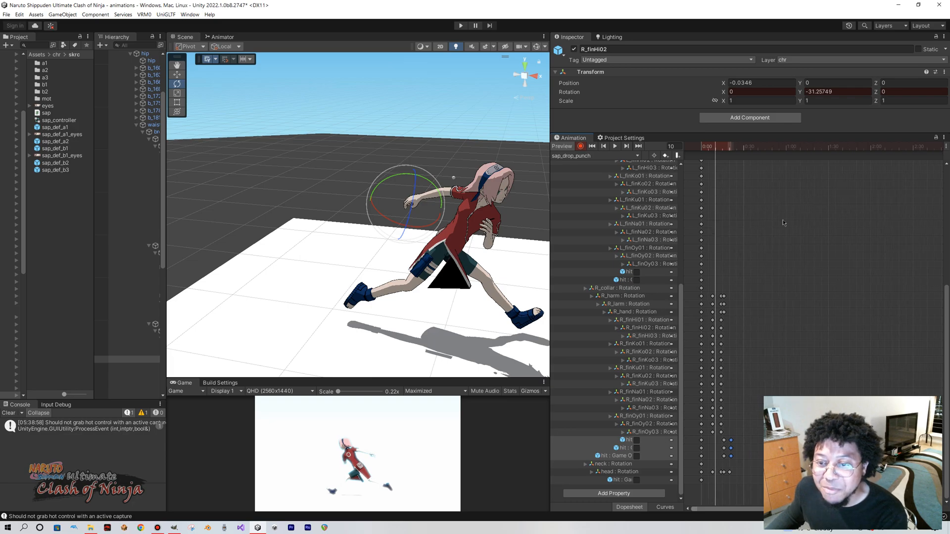
{"action": "mouse_move", "coordinate": [717, 150]}
{"action": "left_mouse_down"}
{"action": "mouse_move", "coordinate": [698, 155]}
{"action": "mouse_move", "coordinate": [732, 156]}
{"action": "left_mouse_up"}
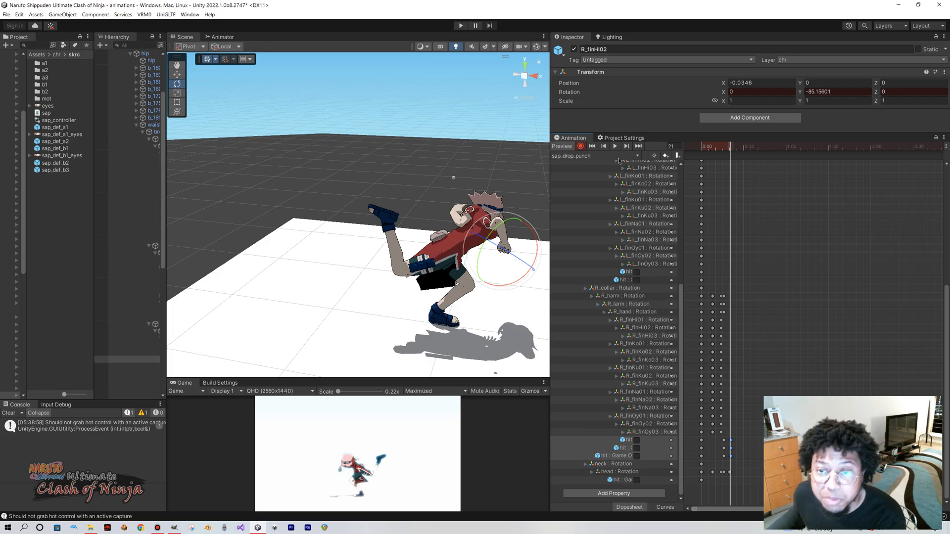
{"action": "mouse_move", "coordinate": [736, 148]}
{"action": "left_mouse_down"}
{"action": "mouse_move", "coordinate": [704, 144]}
{"action": "mouse_move", "coordinate": [730, 144]}
{"action": "left_mouse_up"}
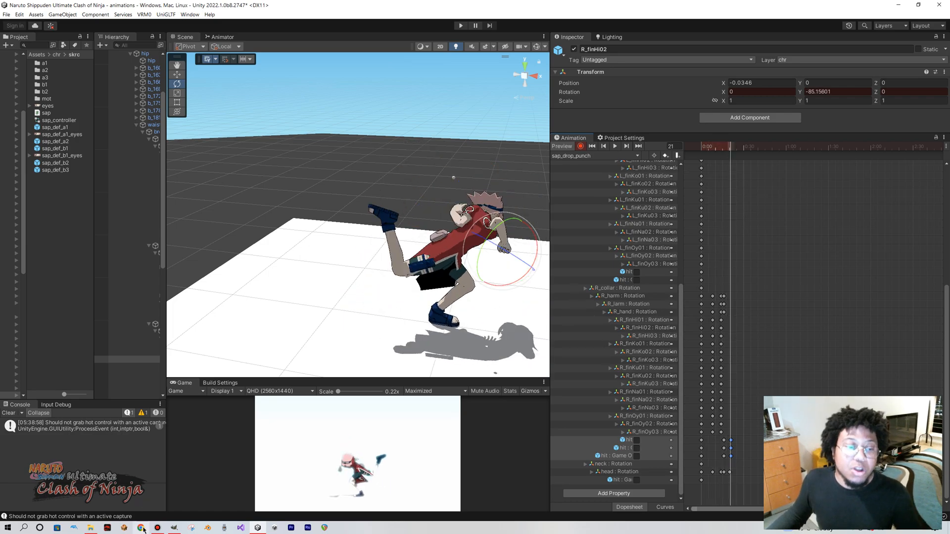
Open the Naruto Shippuden Ultimate Clash of Ninja solution in Visual Studio, then return to Unity.
{"action": "left_click", "coordinate": [240, 527]}
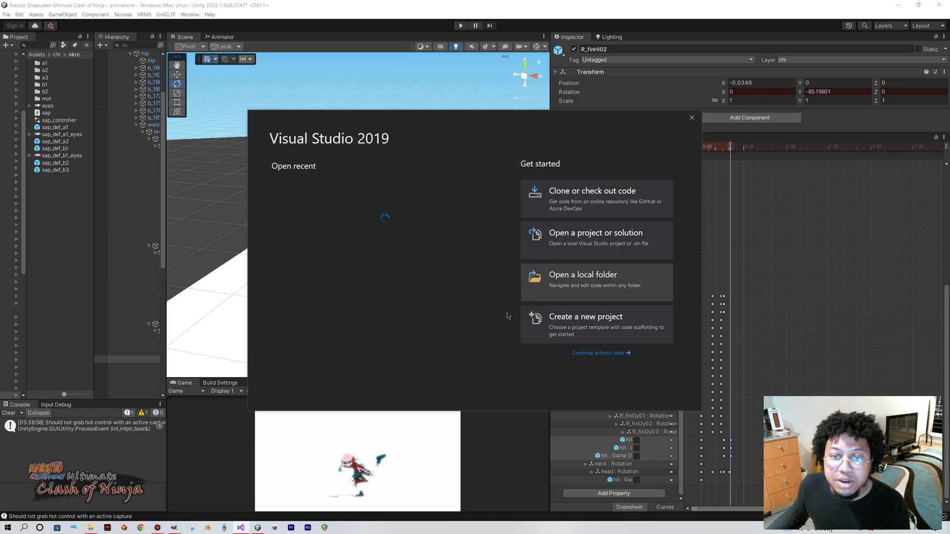
{"action": "left_click", "coordinate": [691, 117]}
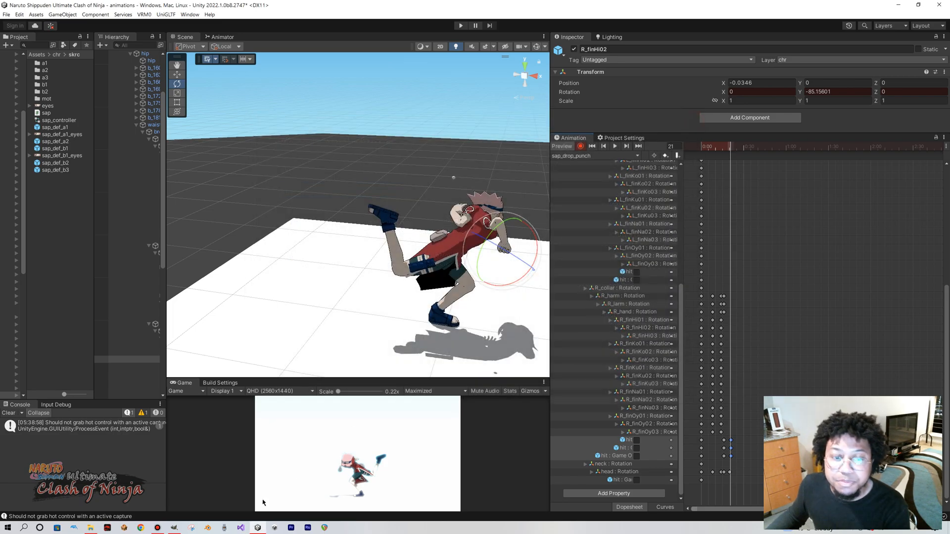
{"action": "right_click", "coordinate": [240, 528]}
{"action": "left_click", "coordinate": [247, 464]}
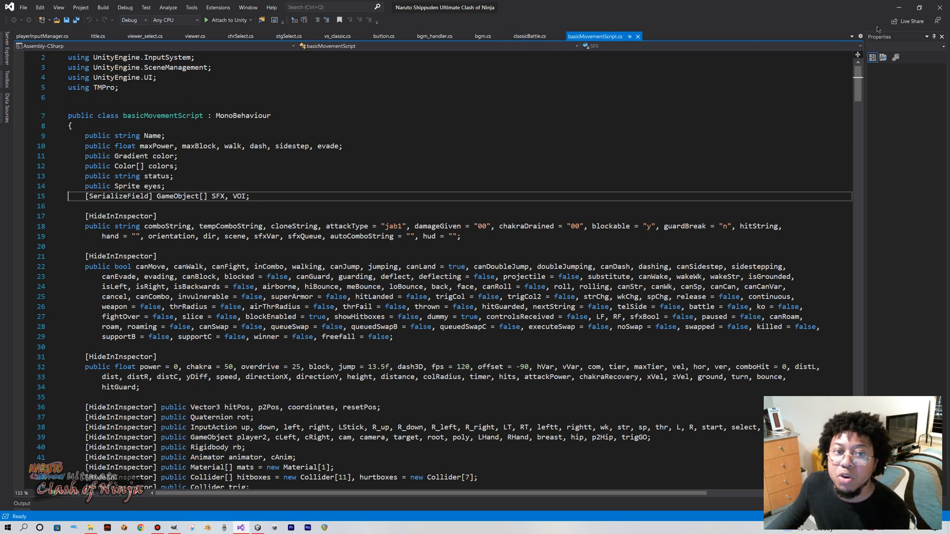
{"action": "left_click", "coordinate": [903, 7]}
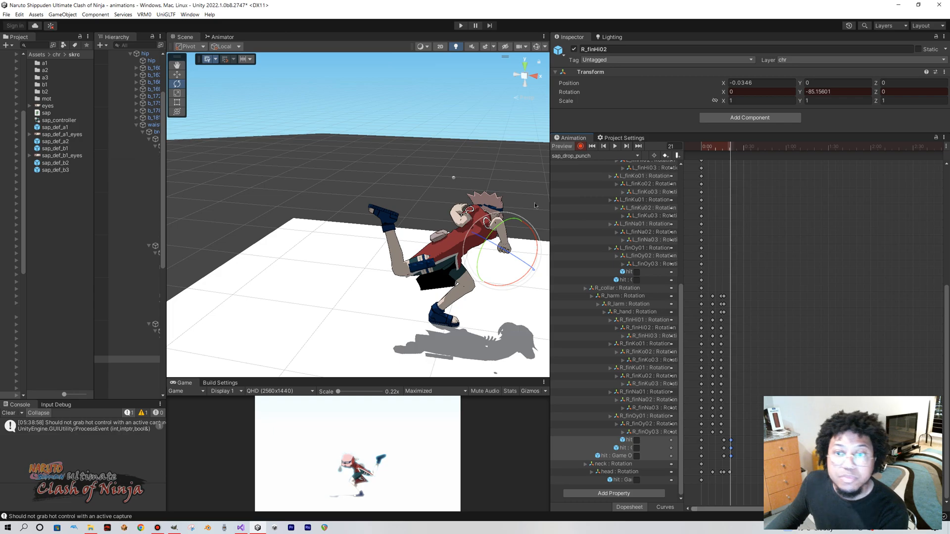
Display the state graph of the sap_def_a1 character's animator controller.
{"action": "left_click", "coordinate": [222, 37]}
{"action": "scroll", "coordinate": [313, 142], "scroll_direction": "up", "scroll_amount": 3}
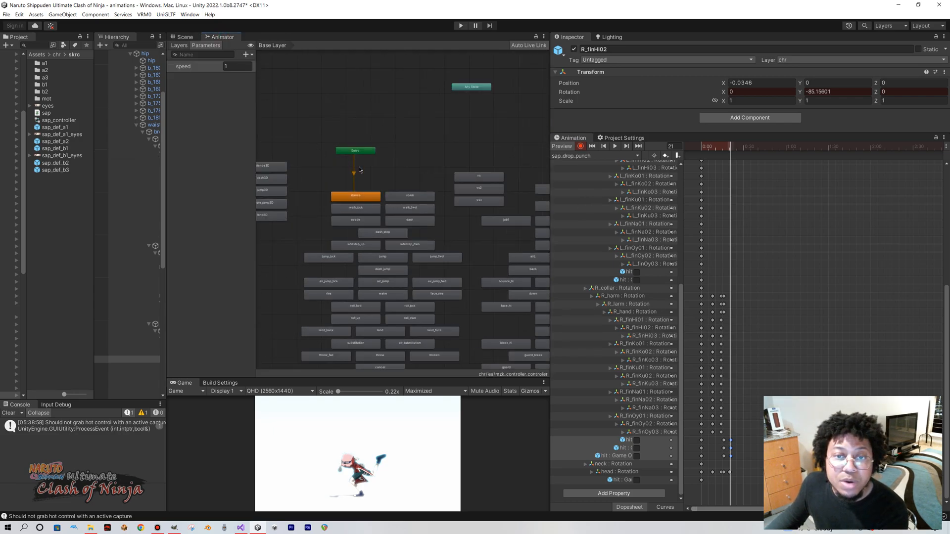
{"action": "scroll", "coordinate": [478, 238], "scroll_direction": "down", "scroll_amount": 5}
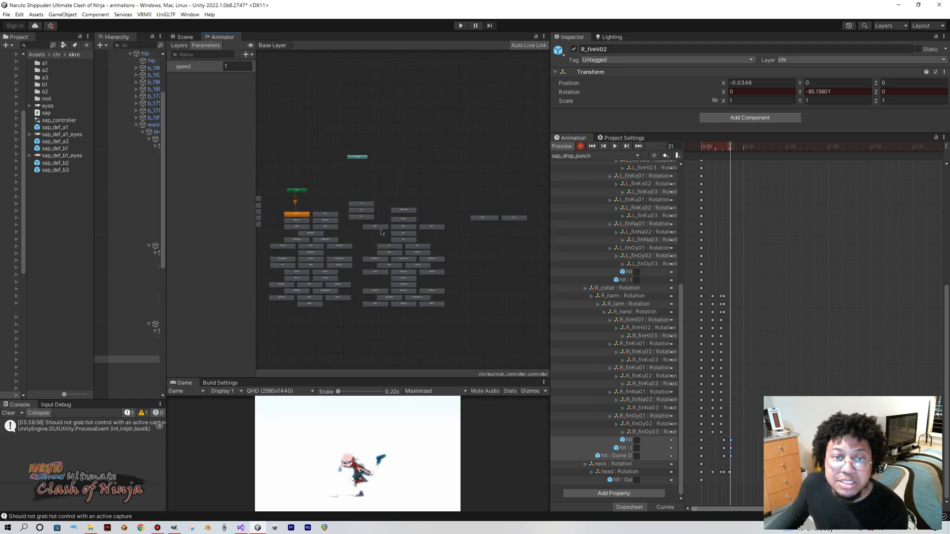
{"action": "scroll", "coordinate": [415, 222], "scroll_direction": "down", "scroll_amount": 3}
{"action": "scroll", "coordinate": [443, 214], "scroll_direction": "up", "scroll_amount": 2}
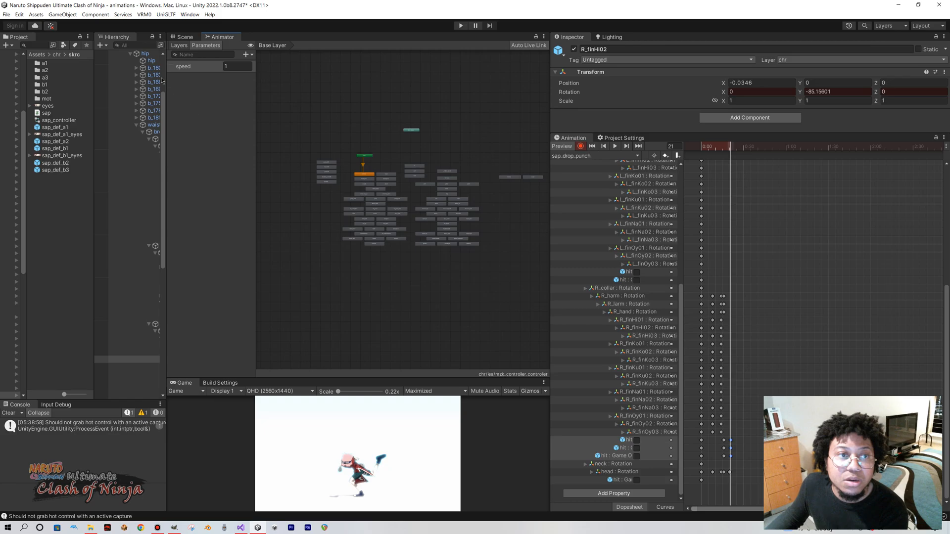
{"action": "scroll", "coordinate": [141, 99], "scroll_direction": "up", "scroll_amount": 5}
{"action": "left_click", "coordinate": [143, 110]}
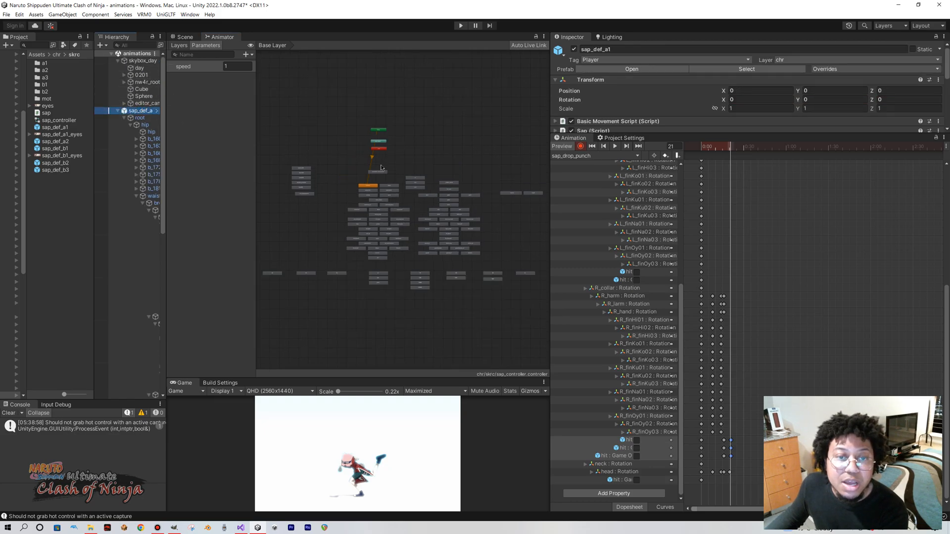
Move the sap_drop_punch state out of the movement states and down beside the row of attack states.
{"action": "scroll", "coordinate": [291, 210], "scroll_direction": "up", "scroll_amount": 4}
{"action": "scroll", "coordinate": [352, 189], "scroll_direction": "up", "scroll_amount": 2}
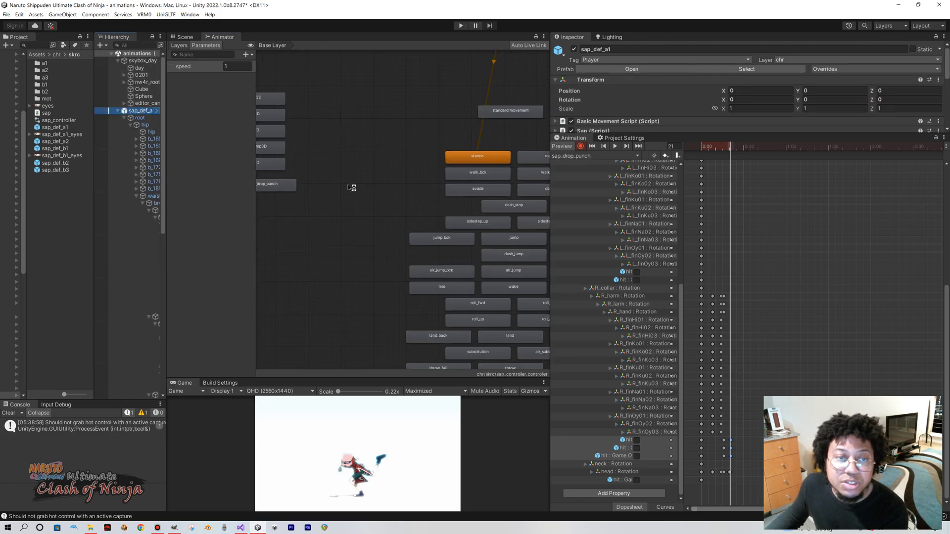
{"action": "left_click_drag", "start_coordinate": [291, 188], "coordinate": [376, 189]}
{"action": "middle_click_drag", "start_coordinate": [372, 181], "coordinate": [315, 196]}
{"action": "left_click_drag", "start_coordinate": [314, 196], "coordinate": [475, 277]}
{"action": "middle_click_drag", "start_coordinate": [464, 342], "coordinate": [466, 180]}
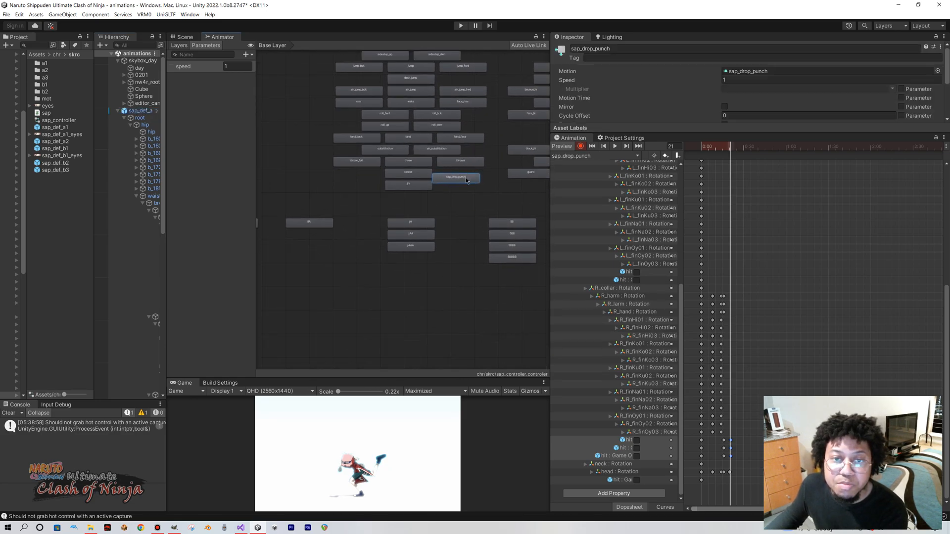
{"action": "left_click_drag", "start_coordinate": [466, 279], "coordinate": [446, 266]}
{"action": "middle_click_drag", "start_coordinate": [454, 261], "coordinate": [381, 267]}
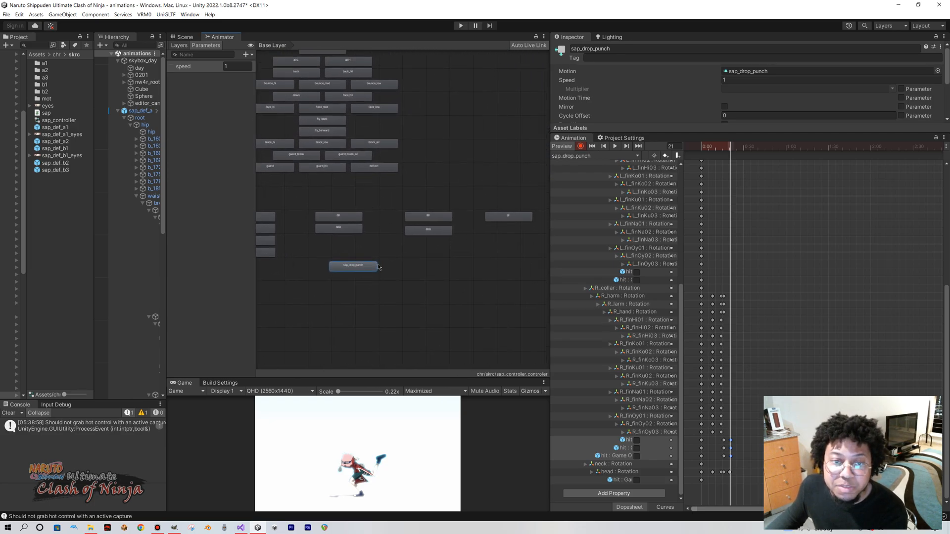
{"action": "left_click_drag", "start_coordinate": [442, 264], "coordinate": [521, 239]}
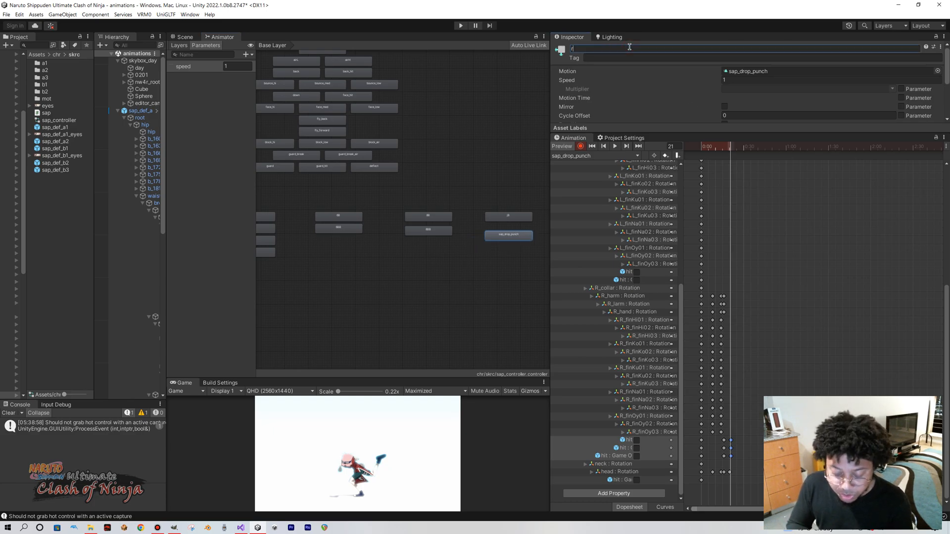
Rename the sap_drop_punch state as rB and place it at the far end of the attack row.
{"action": "middle_click_drag", "start_coordinate": [467, 210], "coordinate": [402, 242]}
{"action": "left_click_drag", "start_coordinate": [413, 240], "coordinate": [504, 236]}
{"action": "left_click", "coordinate": [416, 248]}
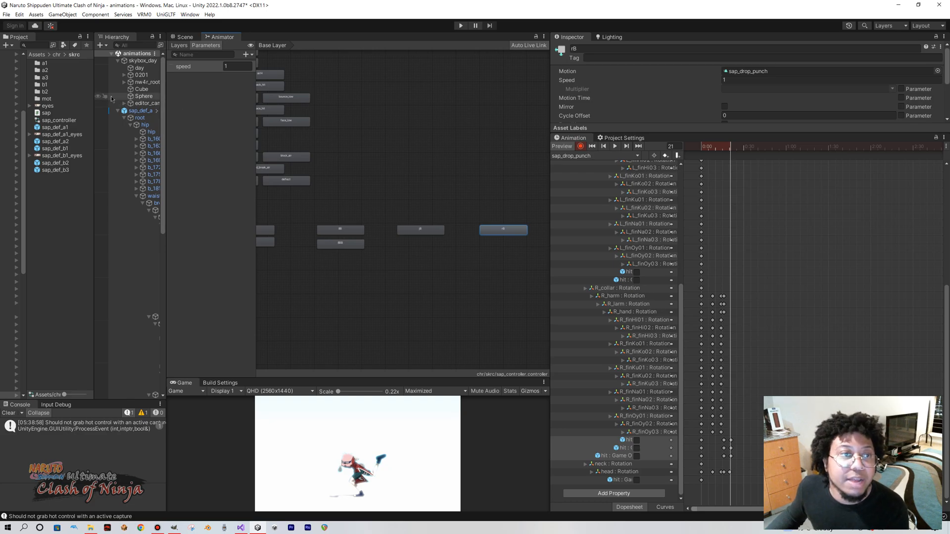
Turn off Loop Time for the sap_drop_punch clip in the mot folder and reselect the rB state.
{"action": "double_click", "coordinate": [46, 99]}
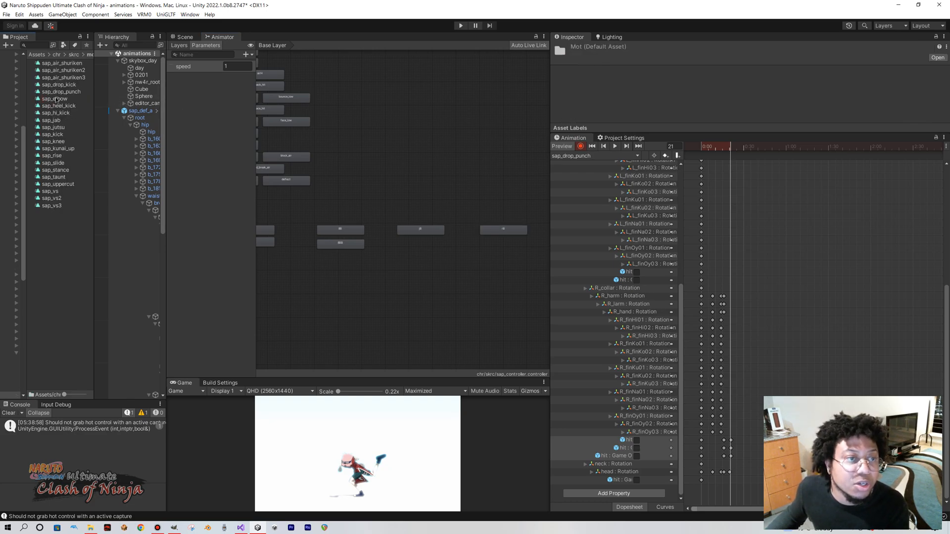
{"action": "left_click", "coordinate": [71, 92]}
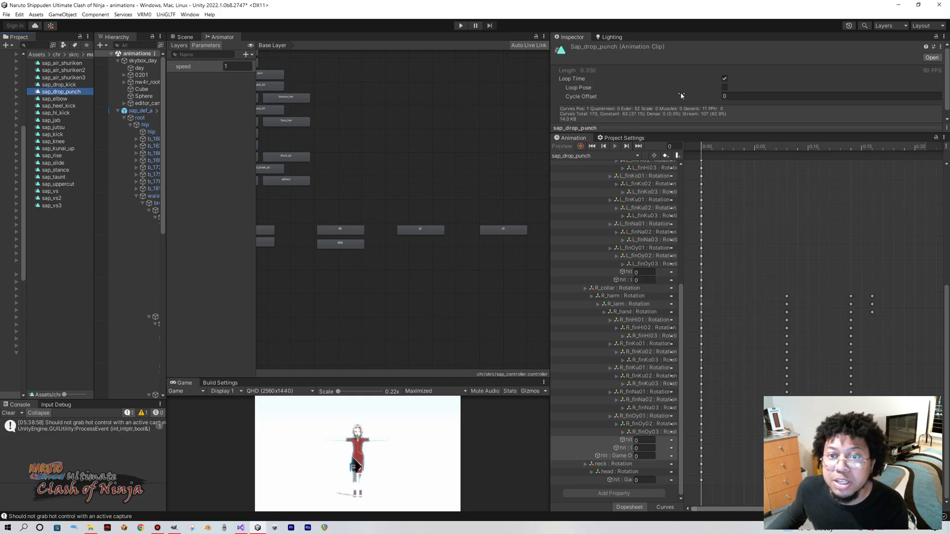
{"action": "left_click", "coordinate": [724, 79]}
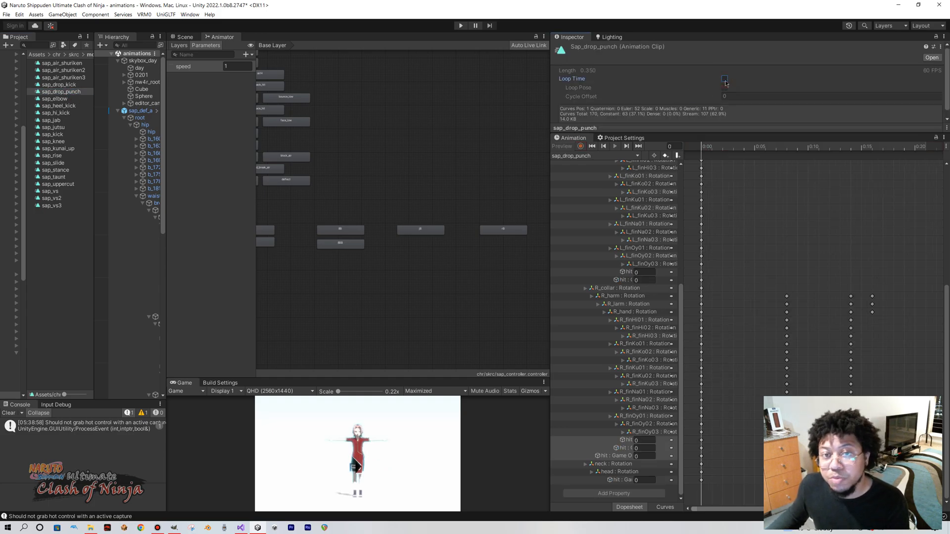
{"action": "left_click", "coordinate": [497, 231]}
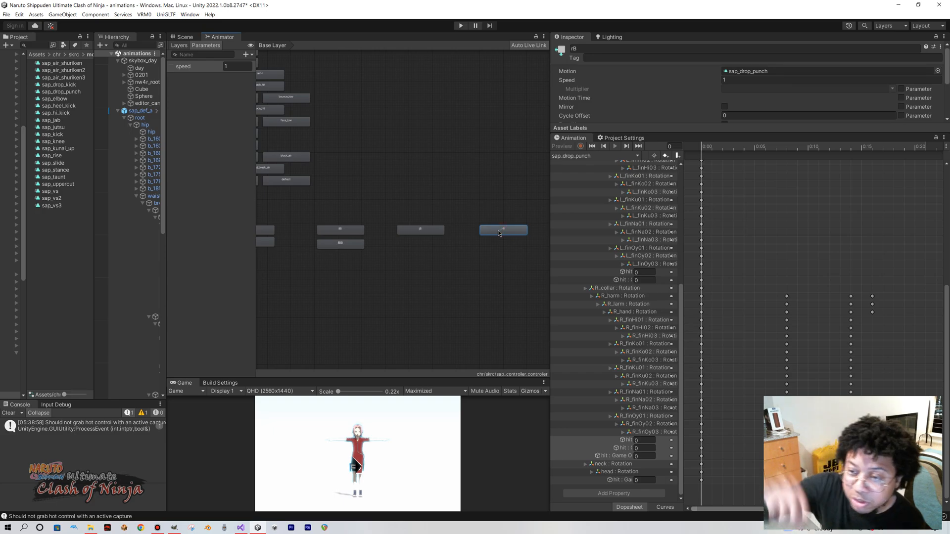
{"action": "scroll", "coordinate": [877, 378], "scroll_direction": "down", "scroll_amount": 3}
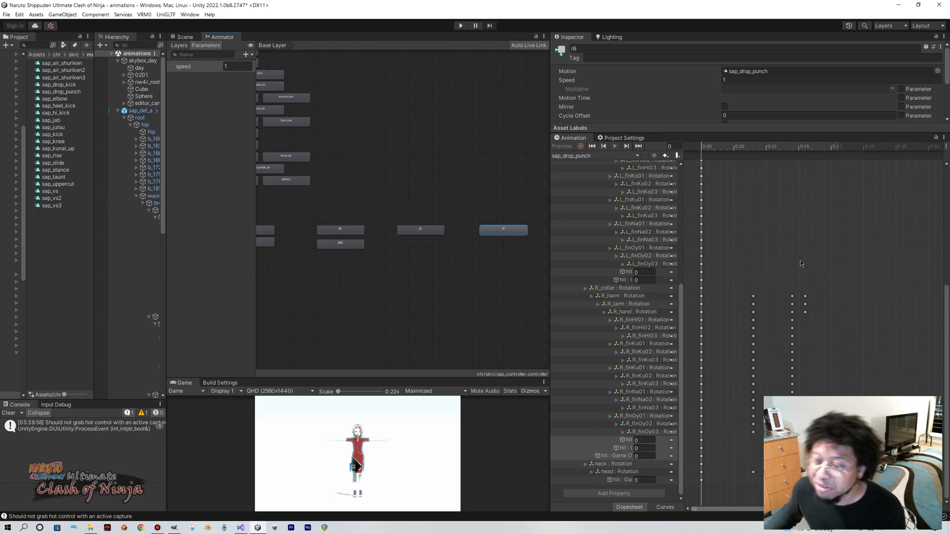